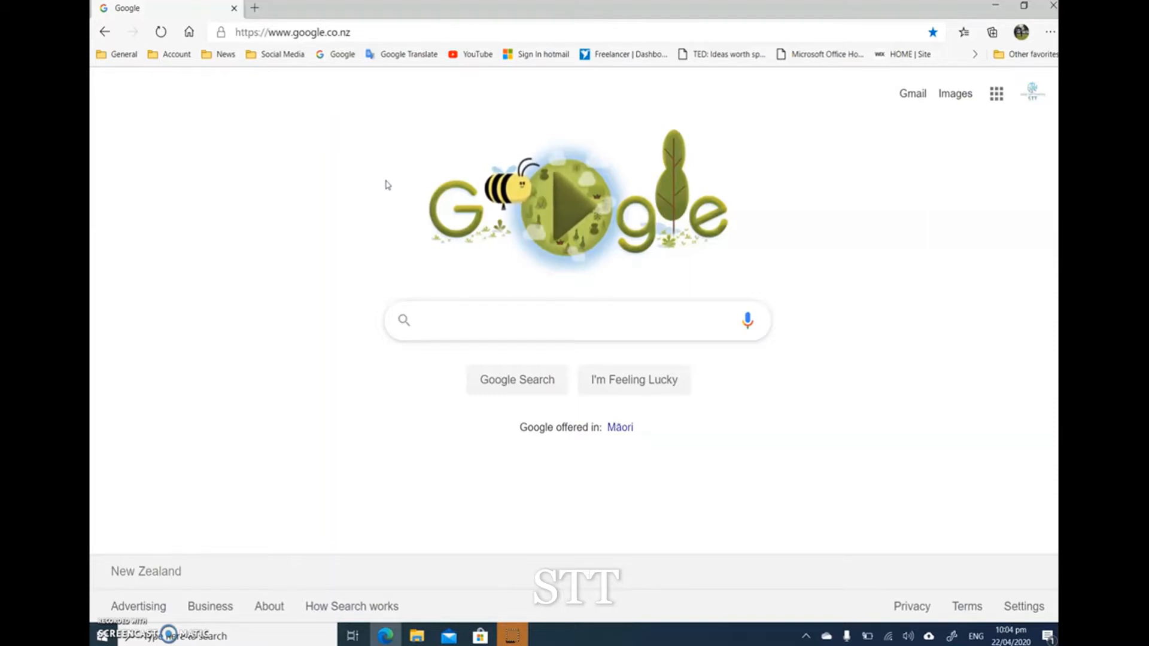
Step: Search the web for "Google forms" and open the Forms.Google.com result
left_click(390, 180)
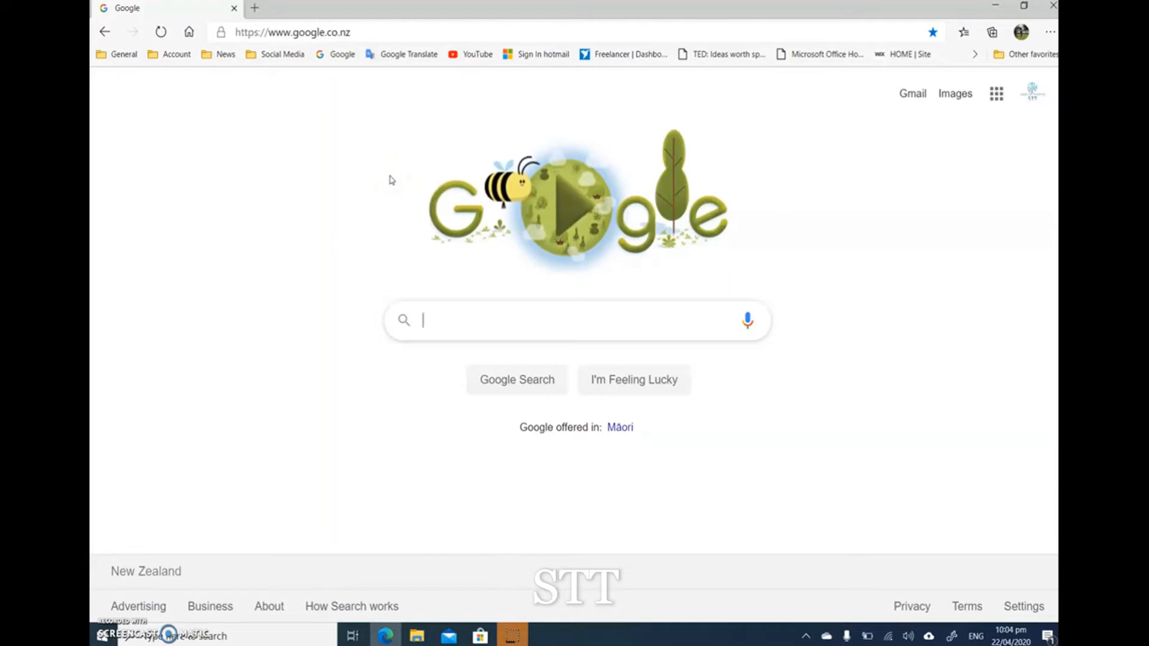
type("Google forms")
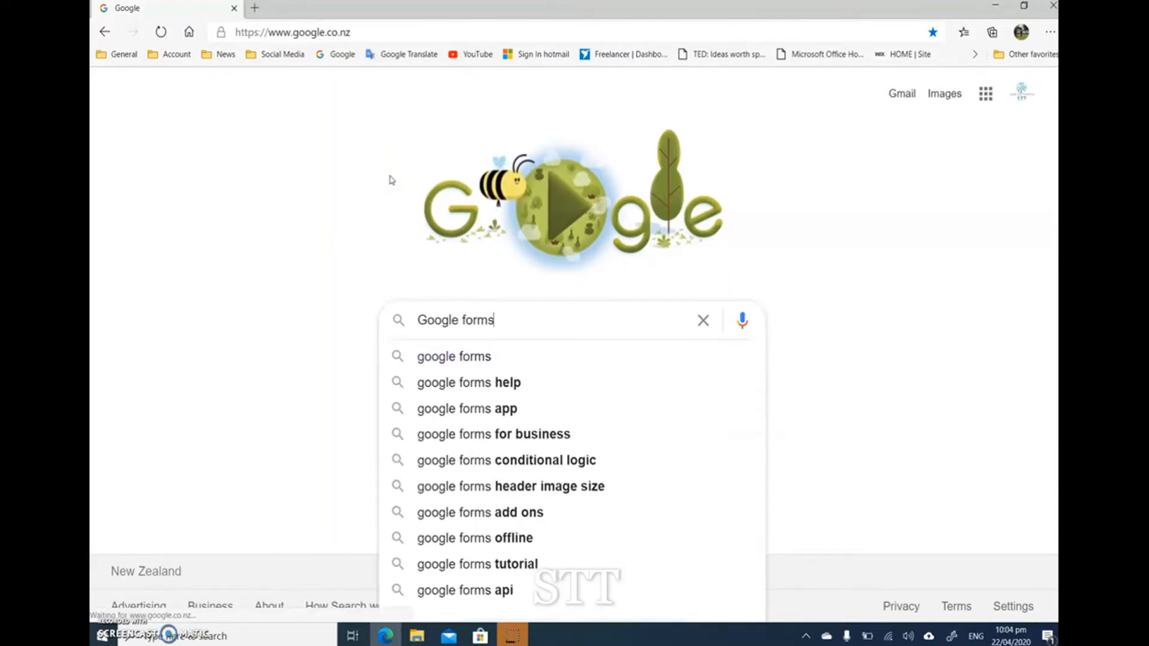
key("Return")
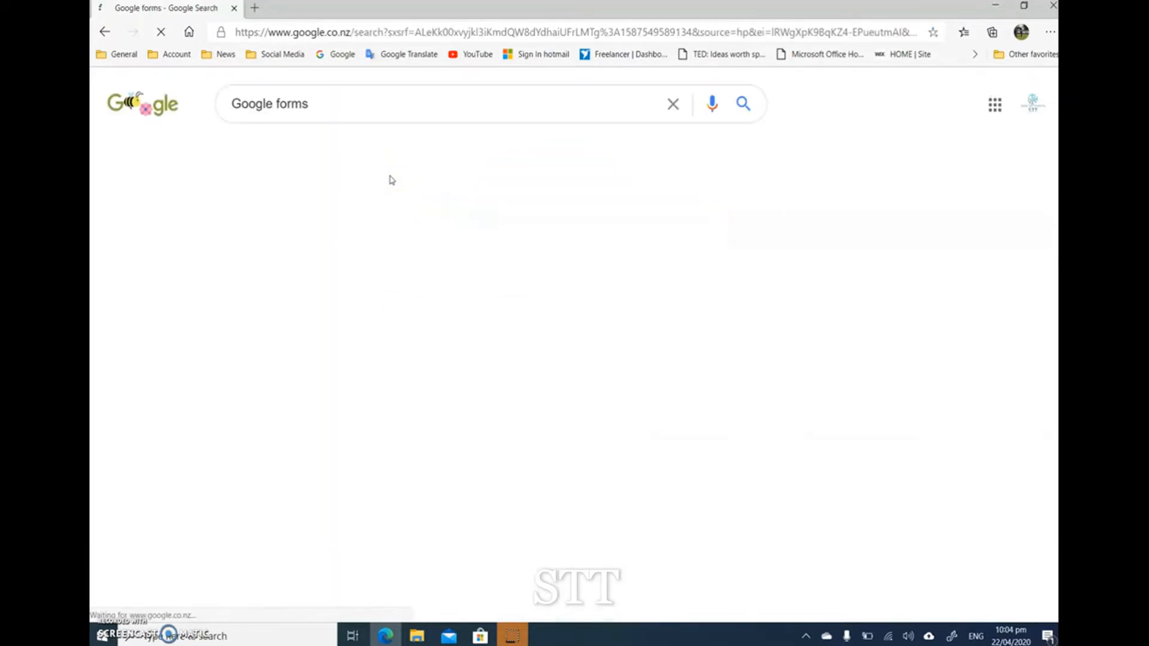
left_click(94, 442)
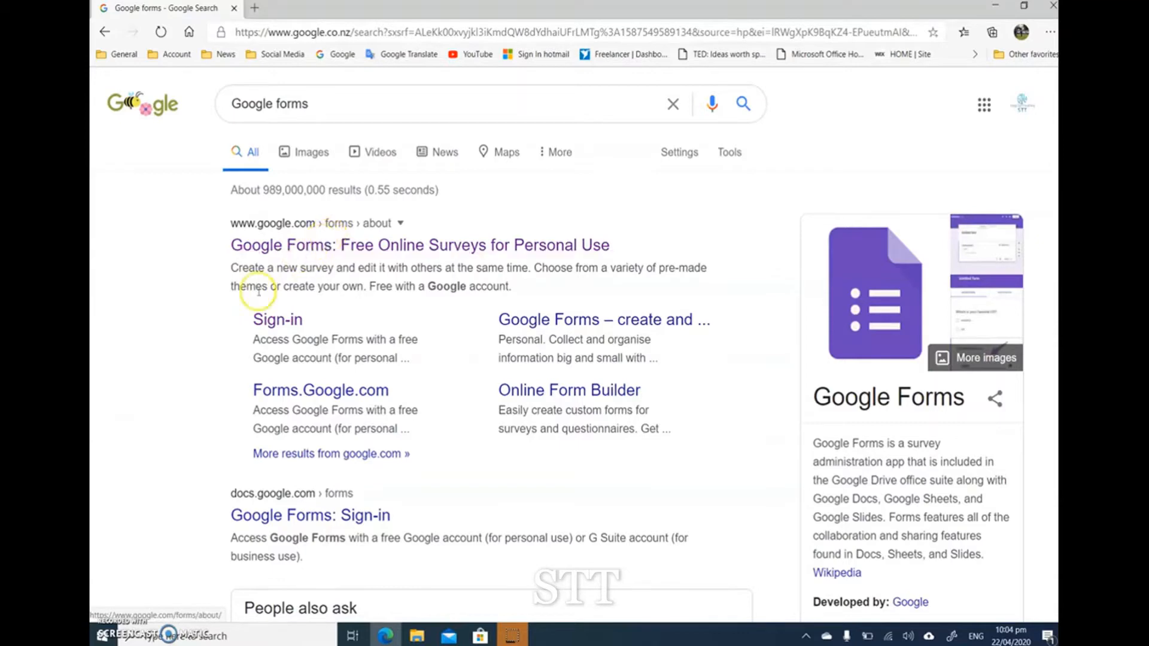
scroll(203, 344, "down", 1)
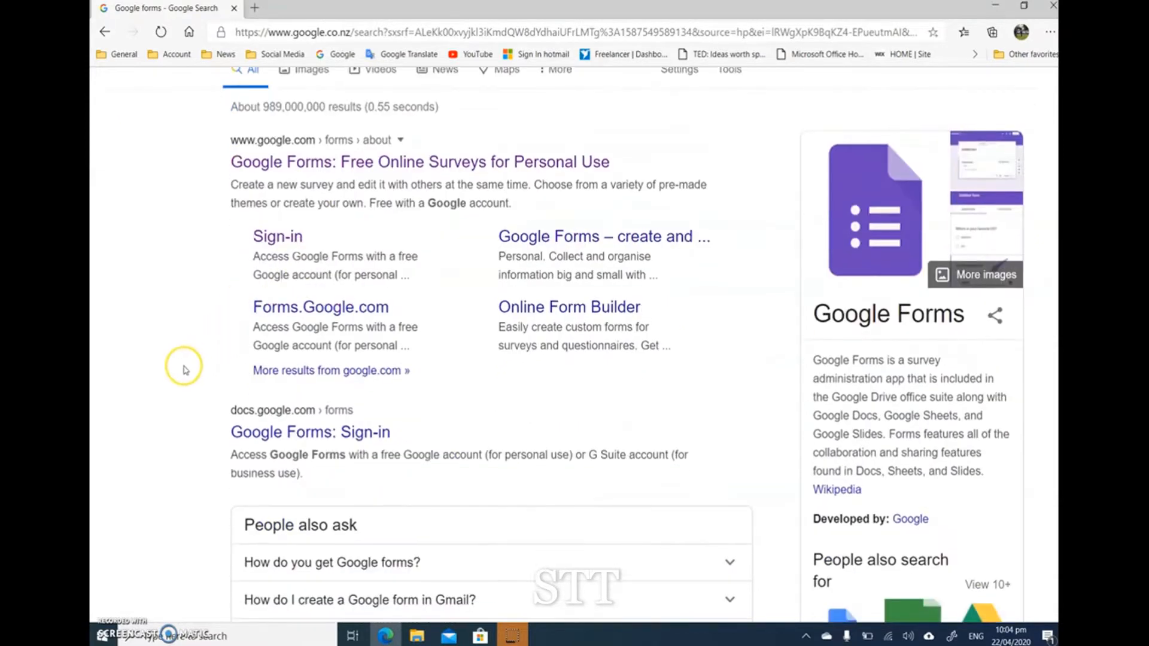
scroll(187, 377, "down", 1)
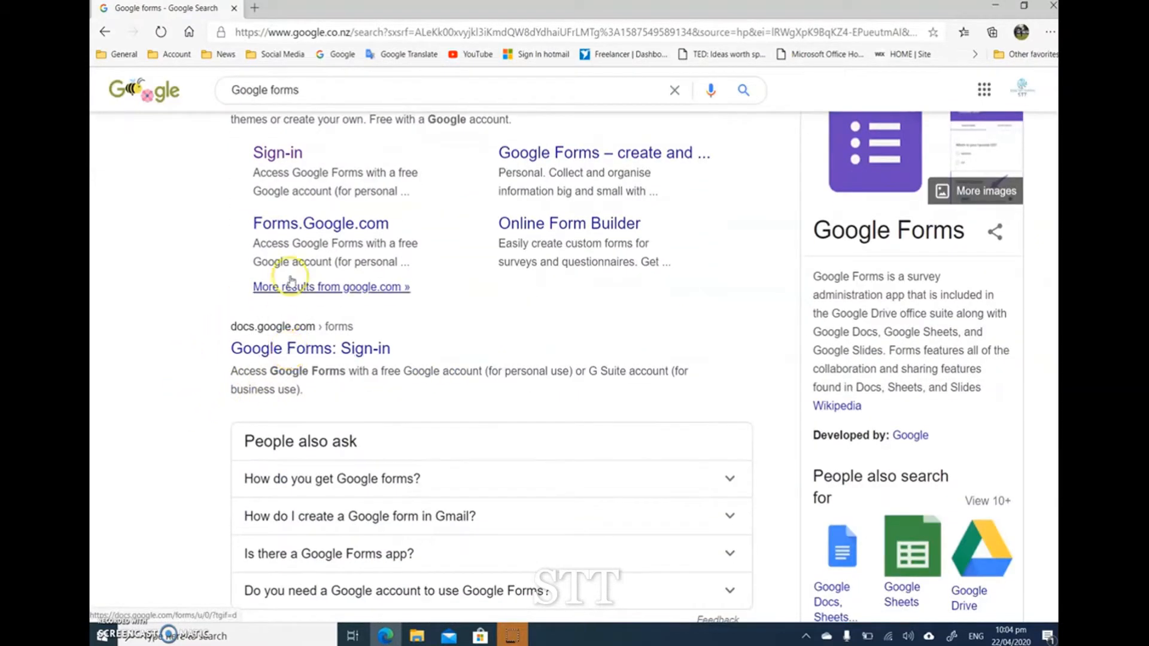
left_click(254, 224)
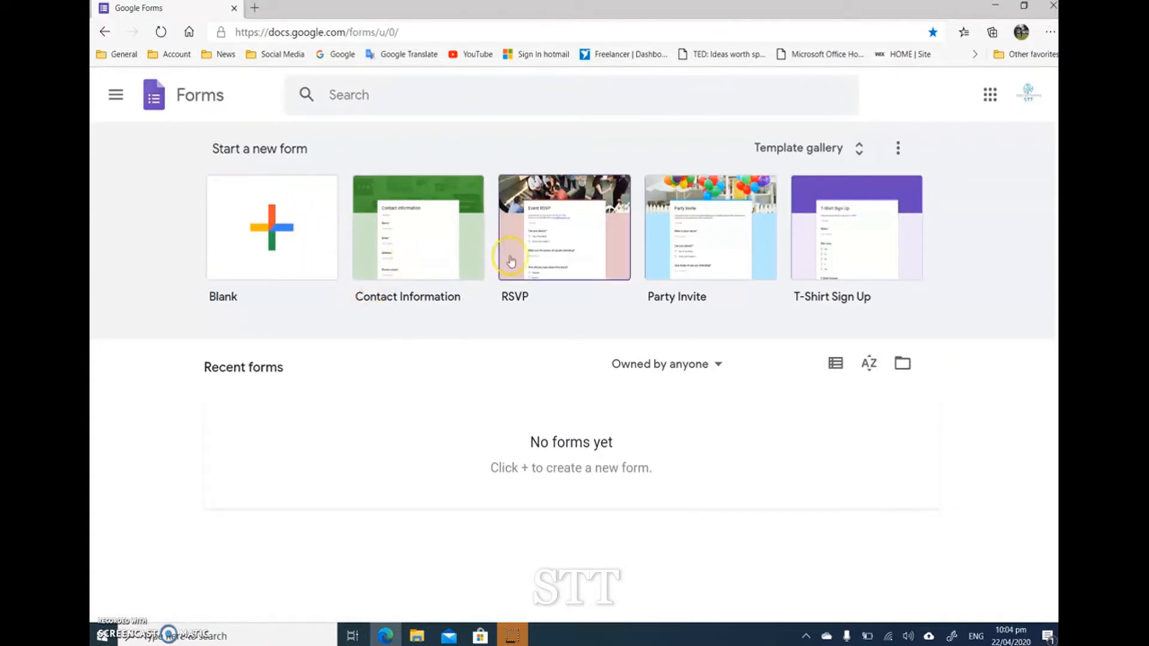
Step: Create a blank form, declining the introductory tour, and title it "Quote"
left_click(275, 251)
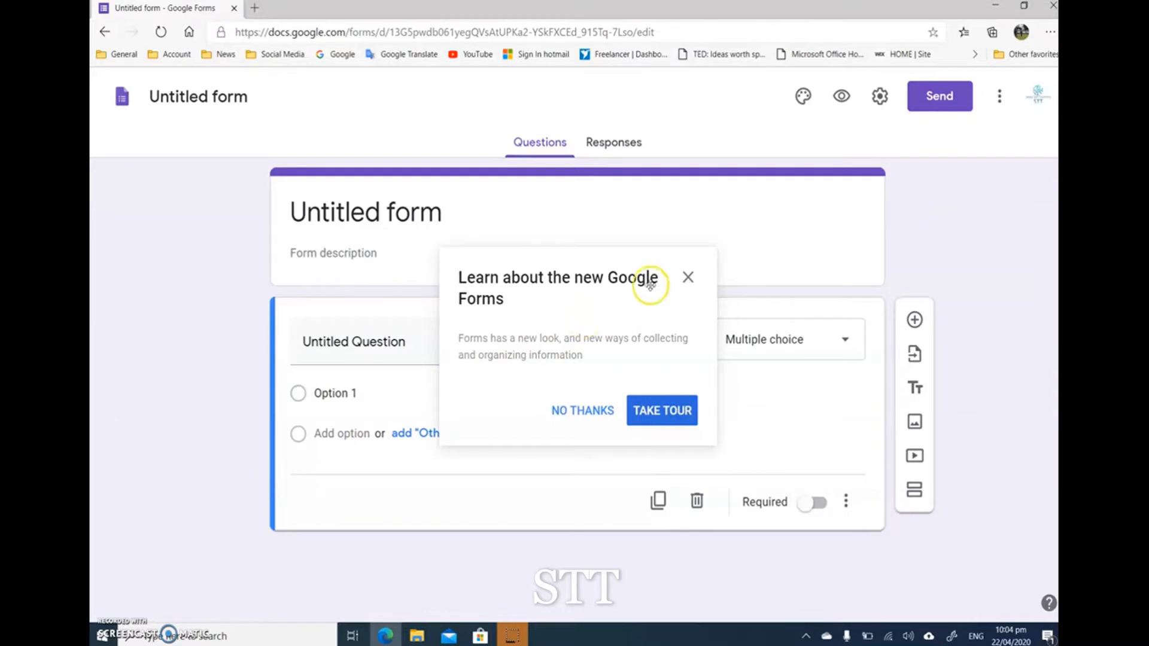
left_click(596, 411)
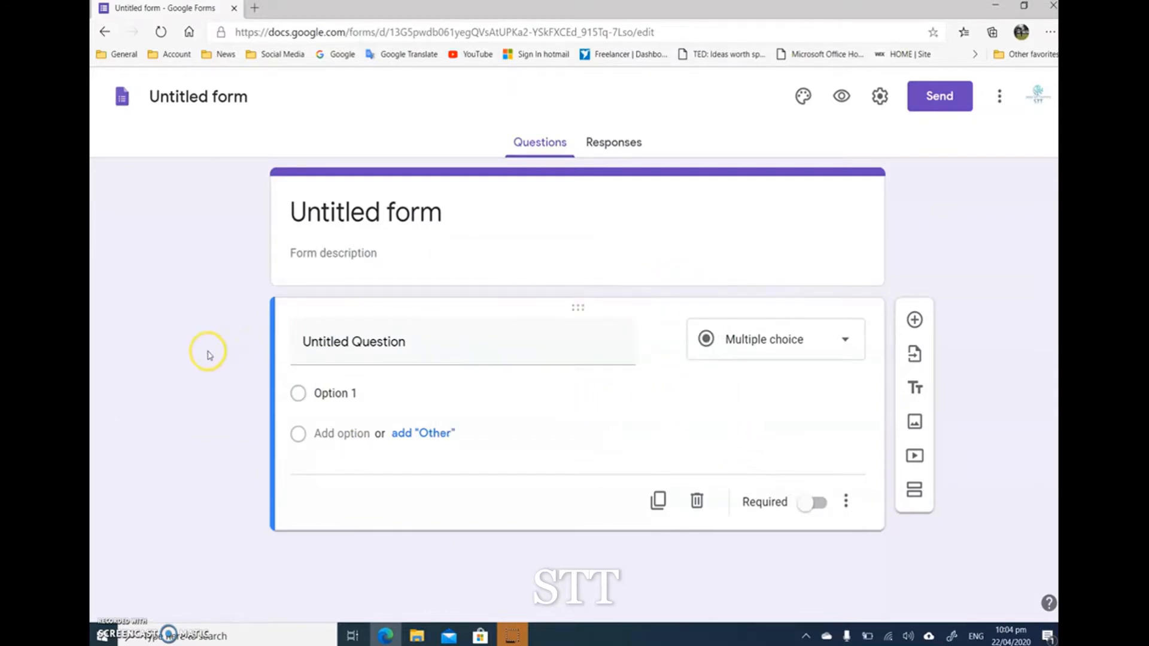
left_click(383, 213)
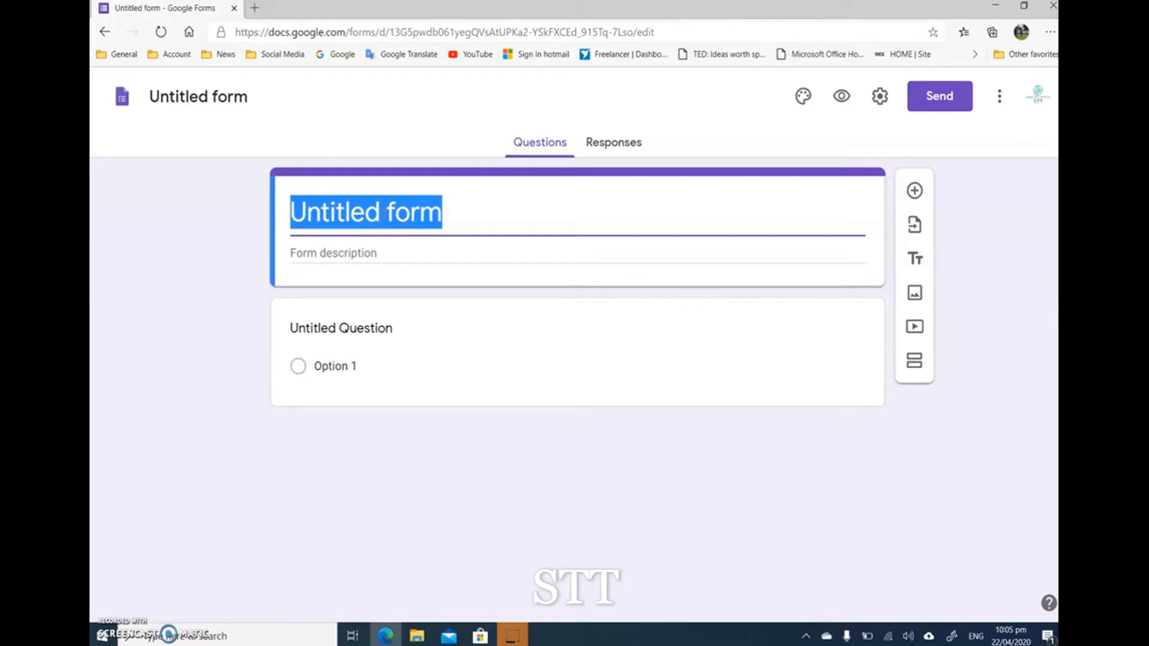
type("Qute")
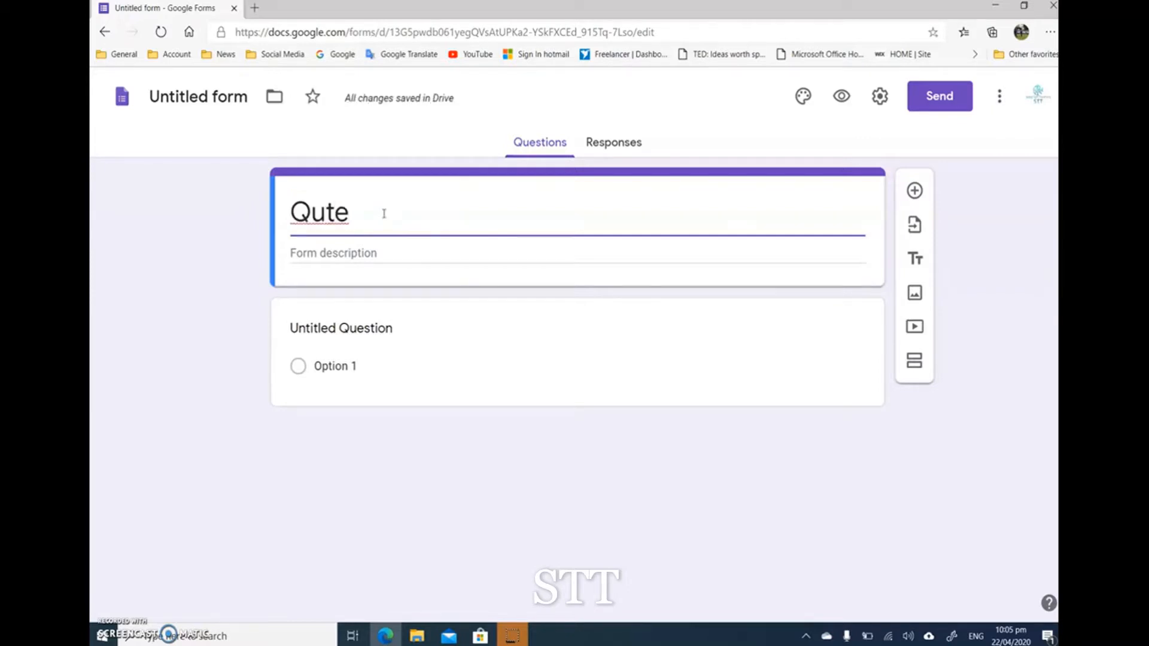
double_click(335, 210)
right_click(334, 205)
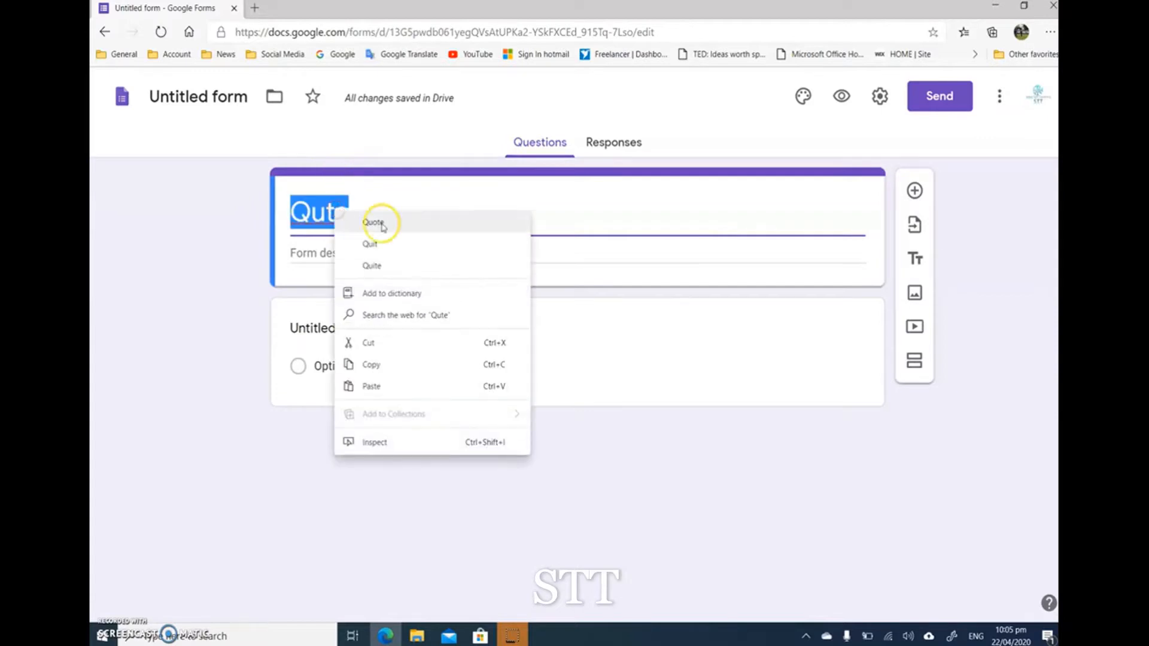
left_click(377, 221)
left_click(242, 290)
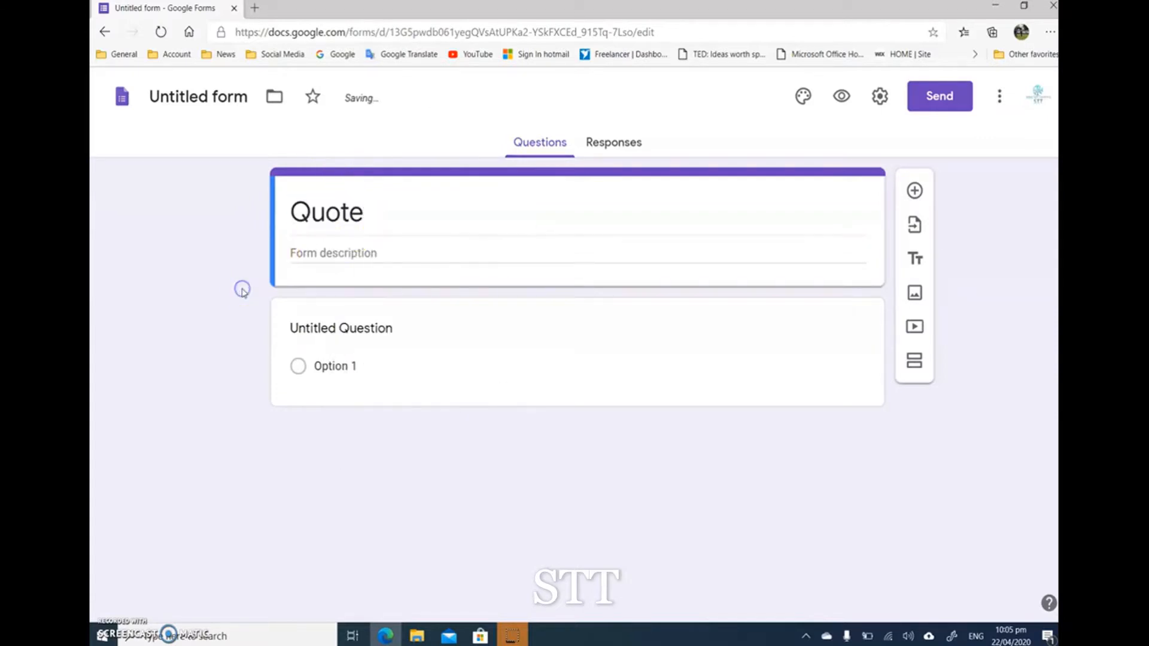
Step: Enter the form description "This form is show what are our services"
left_click(312, 252)
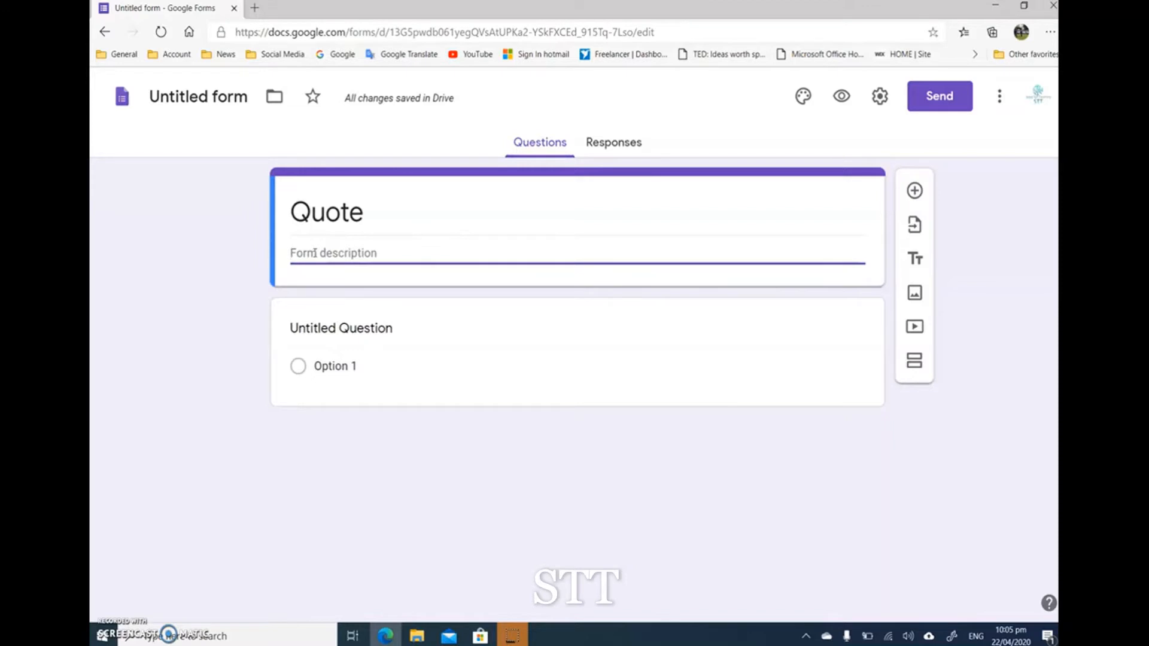
type("This")
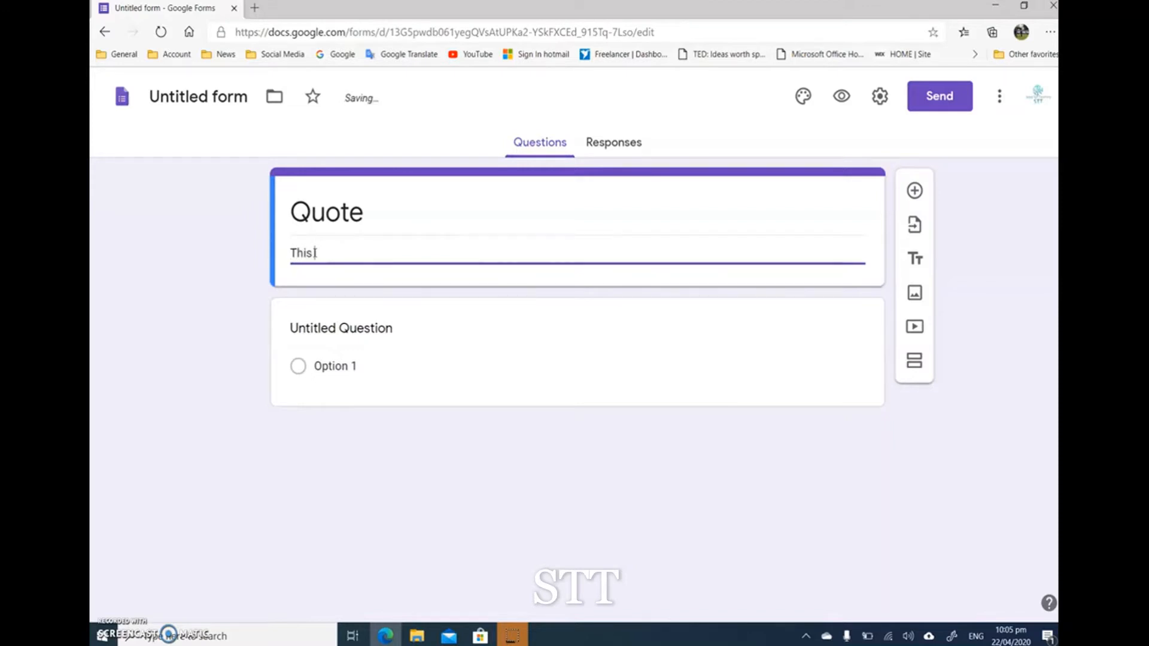
type(" form is show what are")
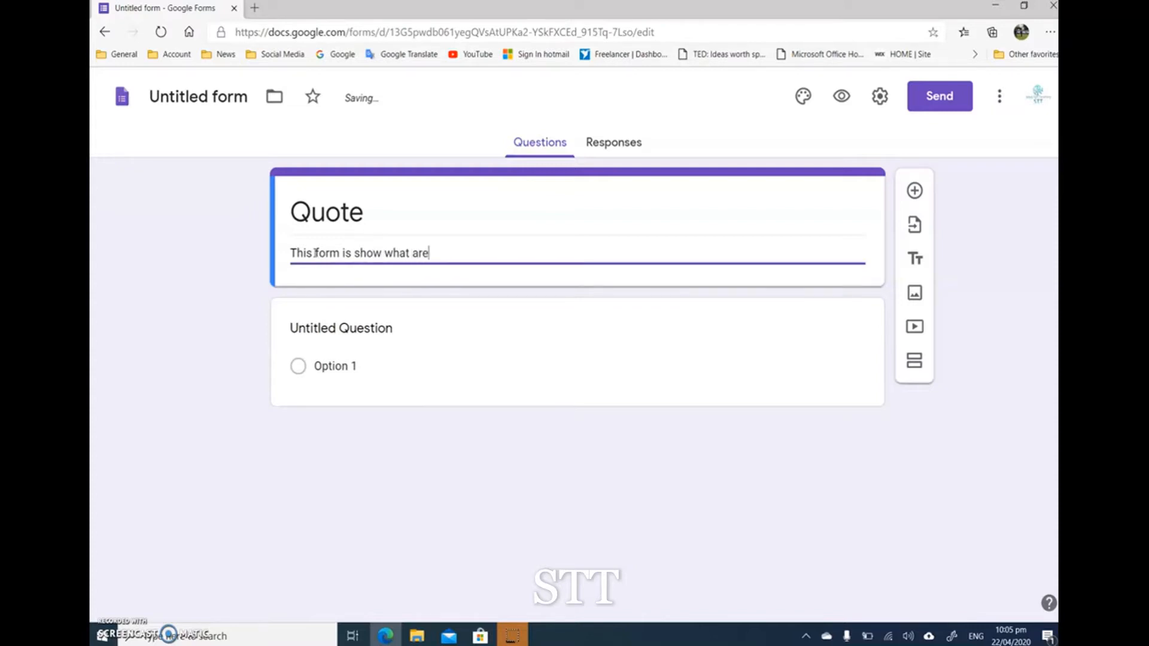
type("services")
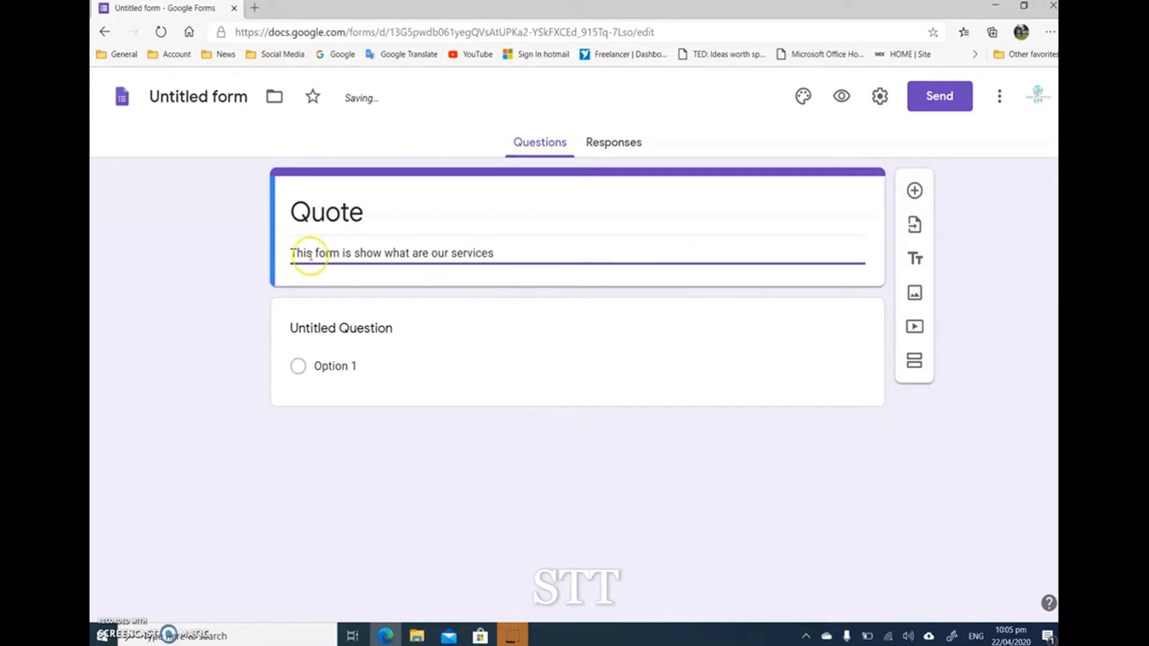
left_click(136, 341)
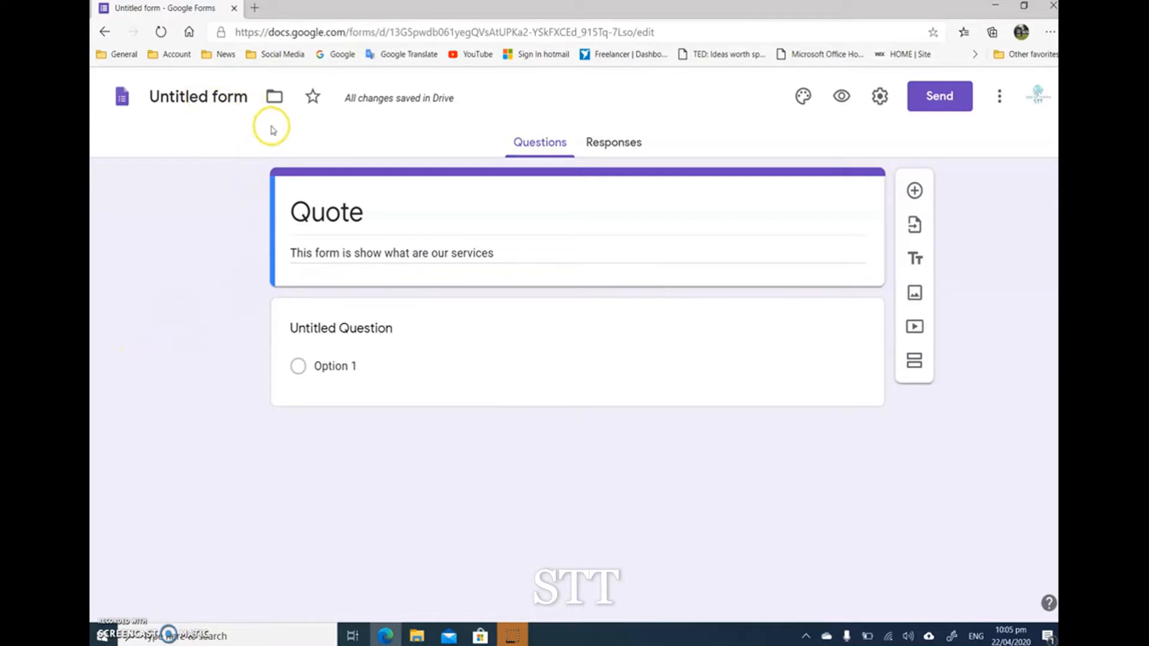
Step: Rename the untitled form file to "Quote" so that it matches the form's title
mouse_move(398, 96)
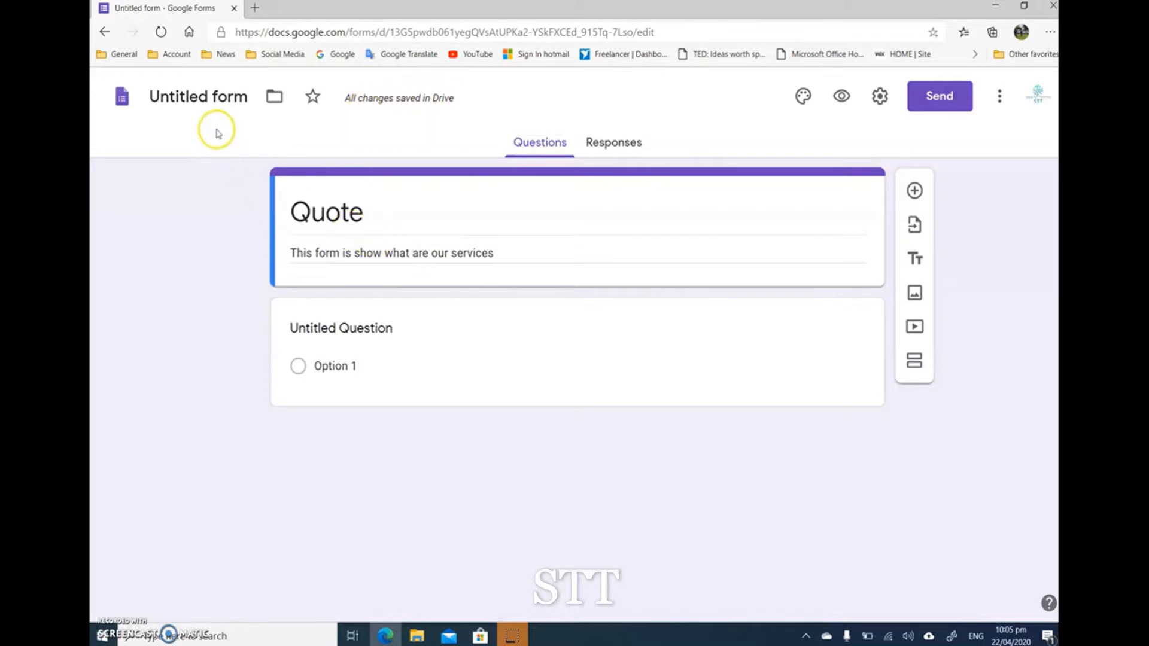
left_click(207, 98)
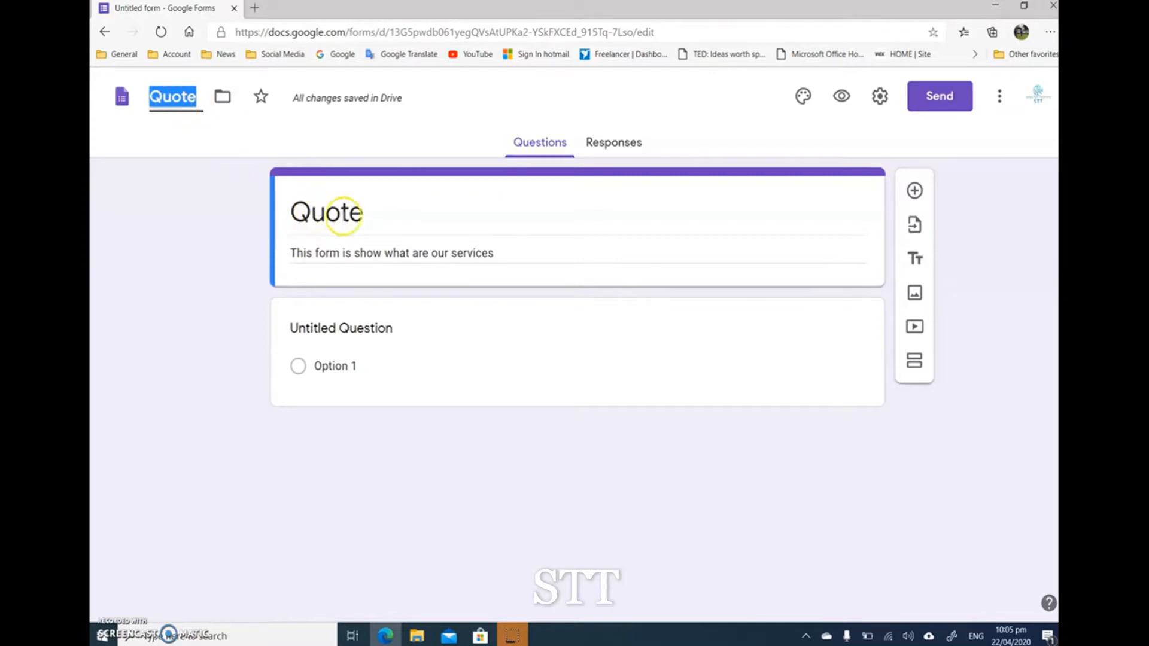
left_click(256, 261)
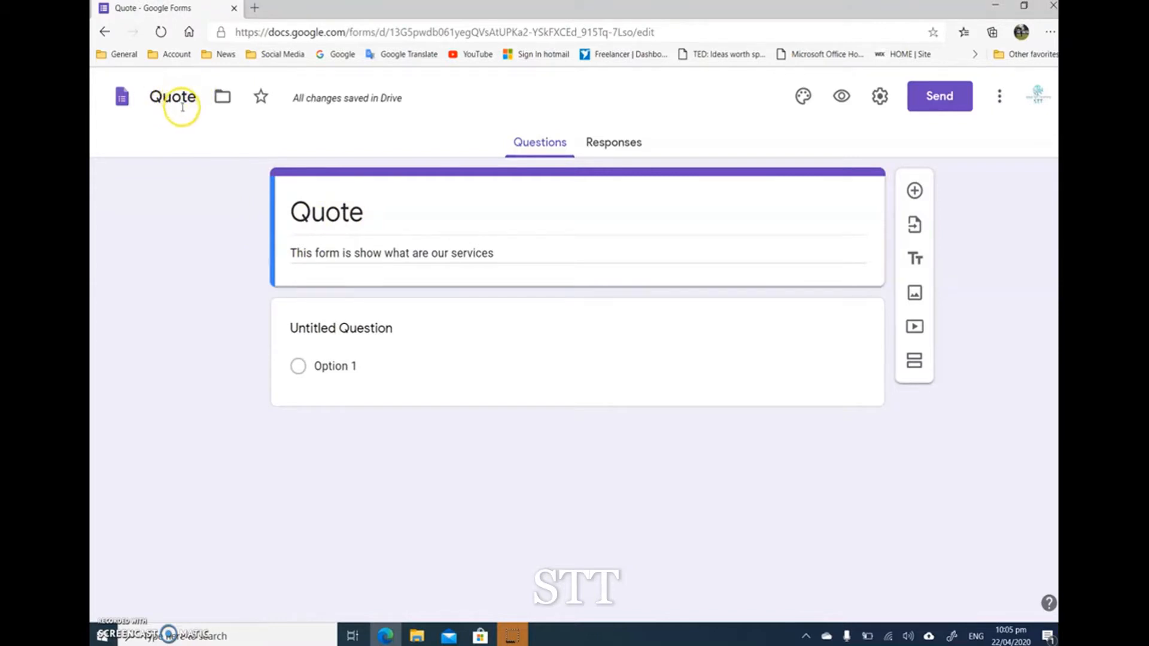
Step: Open Google Drive in a new browser tab and check My Drive for the Quote form
left_click(254, 8)
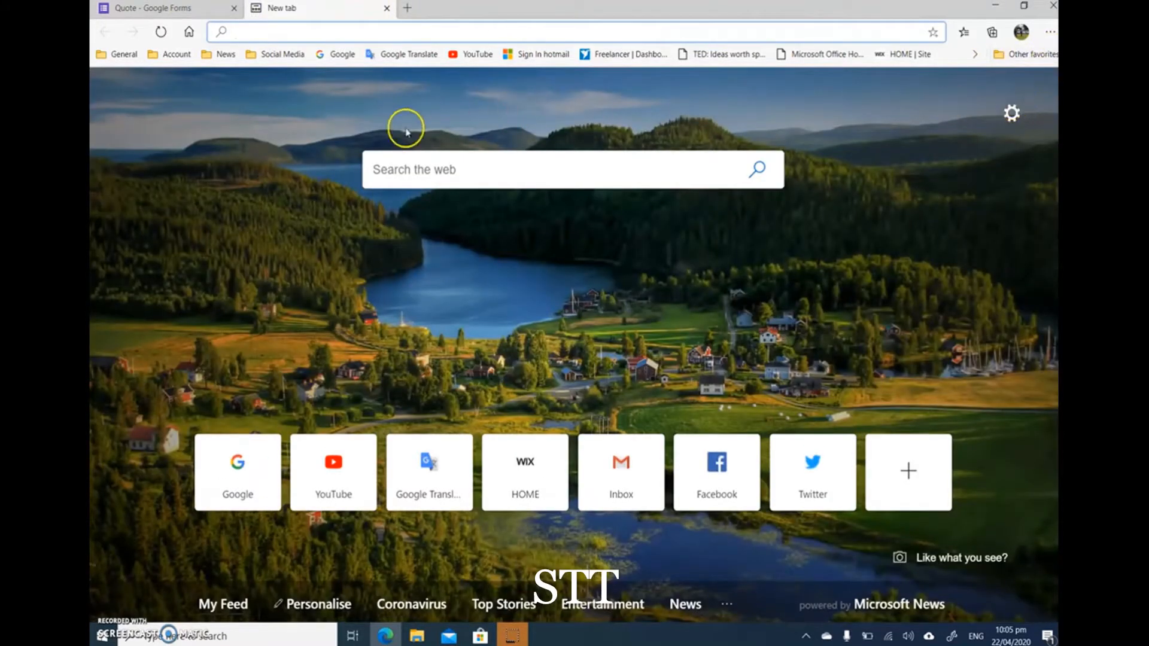
left_click(343, 54)
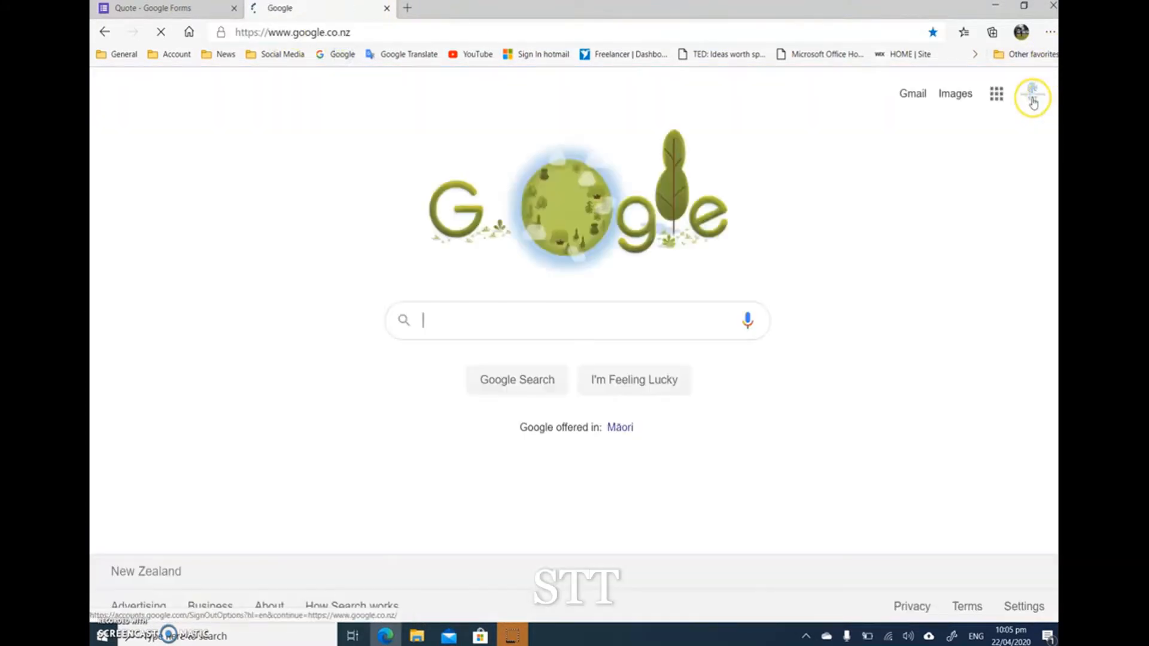
left_click(996, 93)
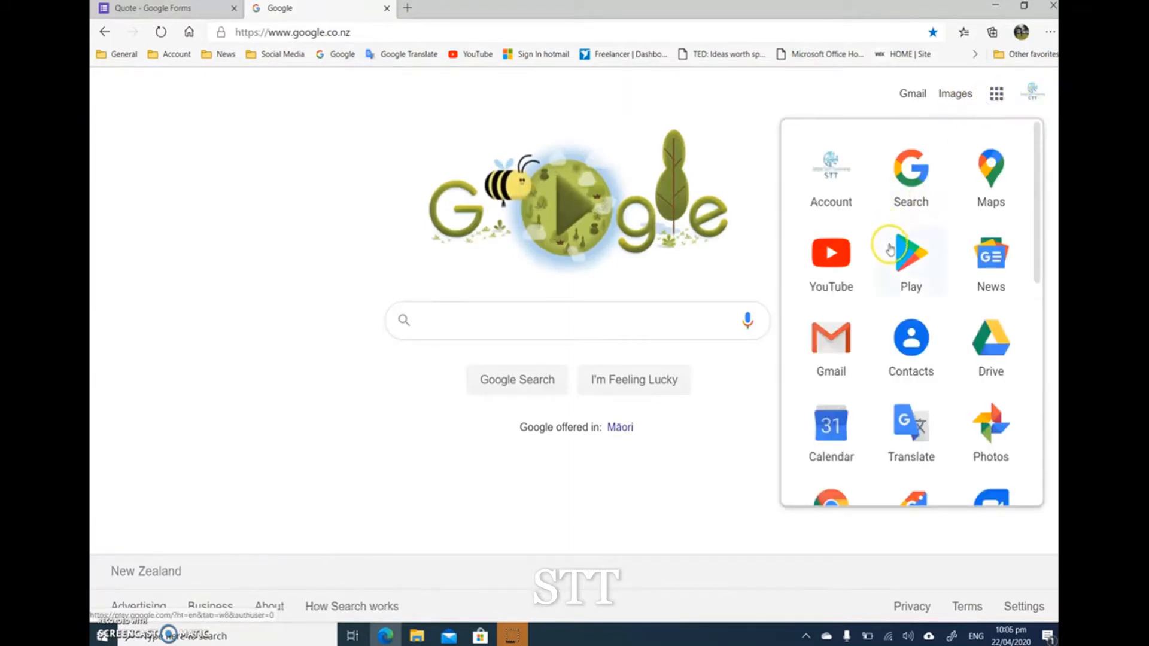
left_click(990, 353)
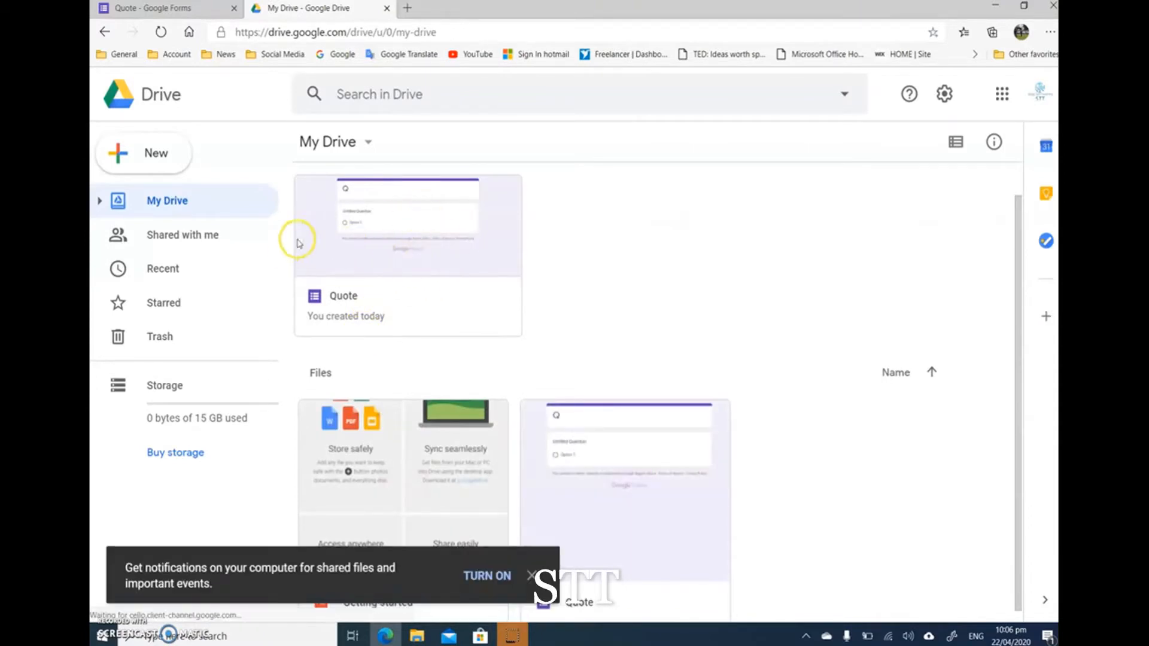
left_click(461, 274)
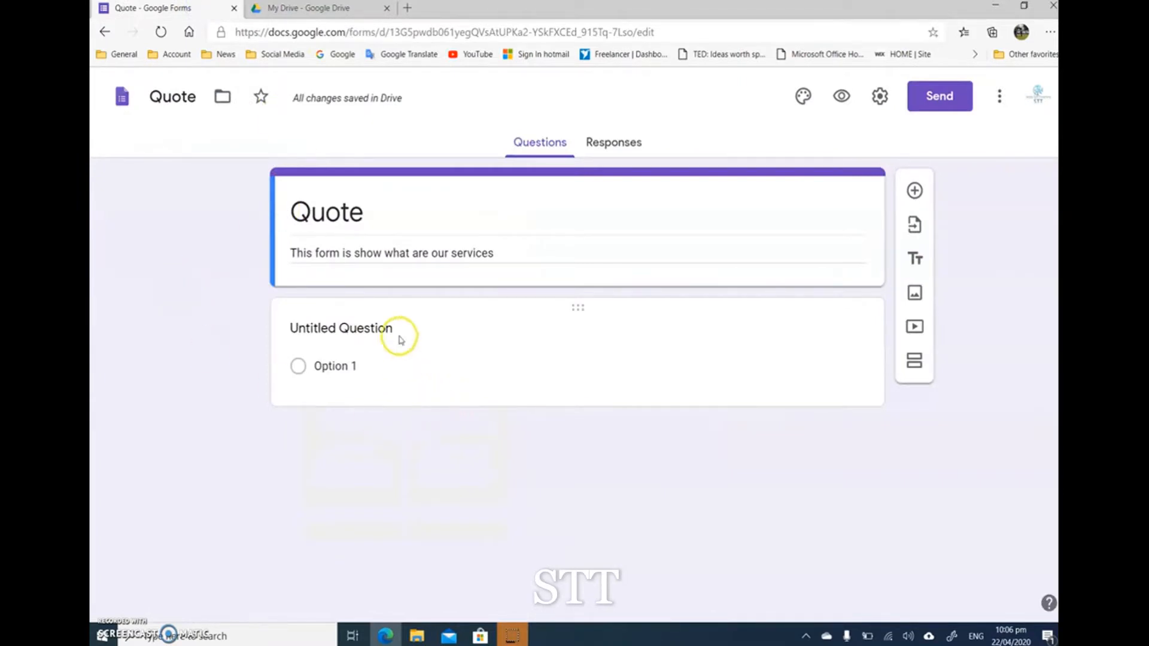
Step: Add a new question directly below the Quote form's header and review the available question types
left_click(914, 192)
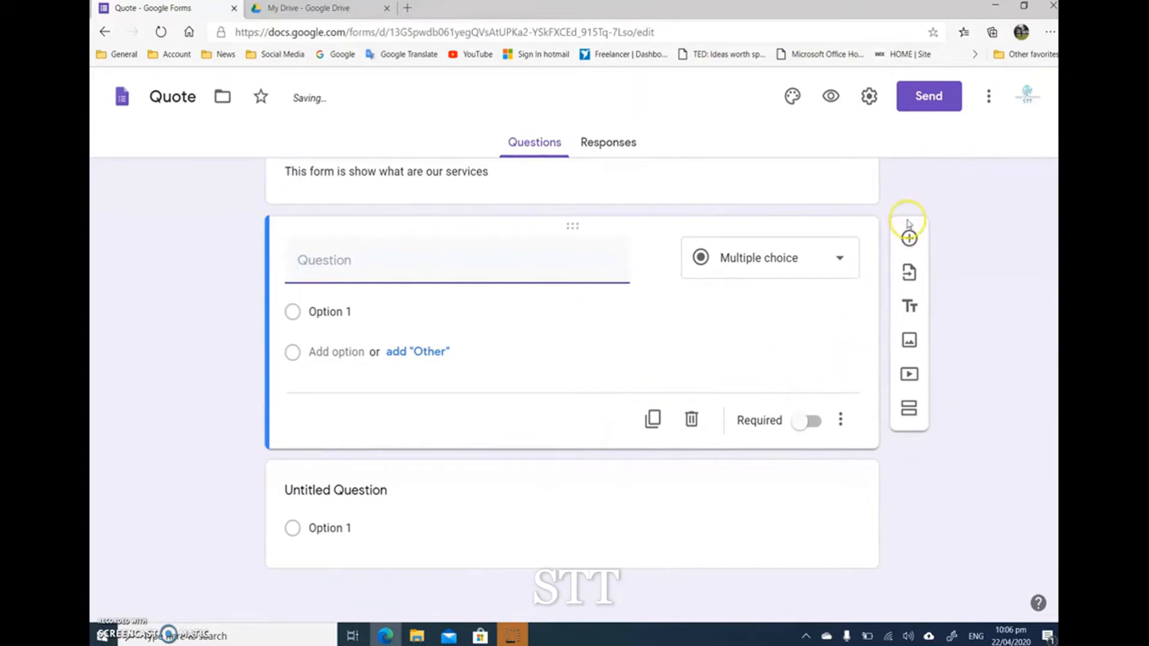
scroll(483, 336, "up", 2)
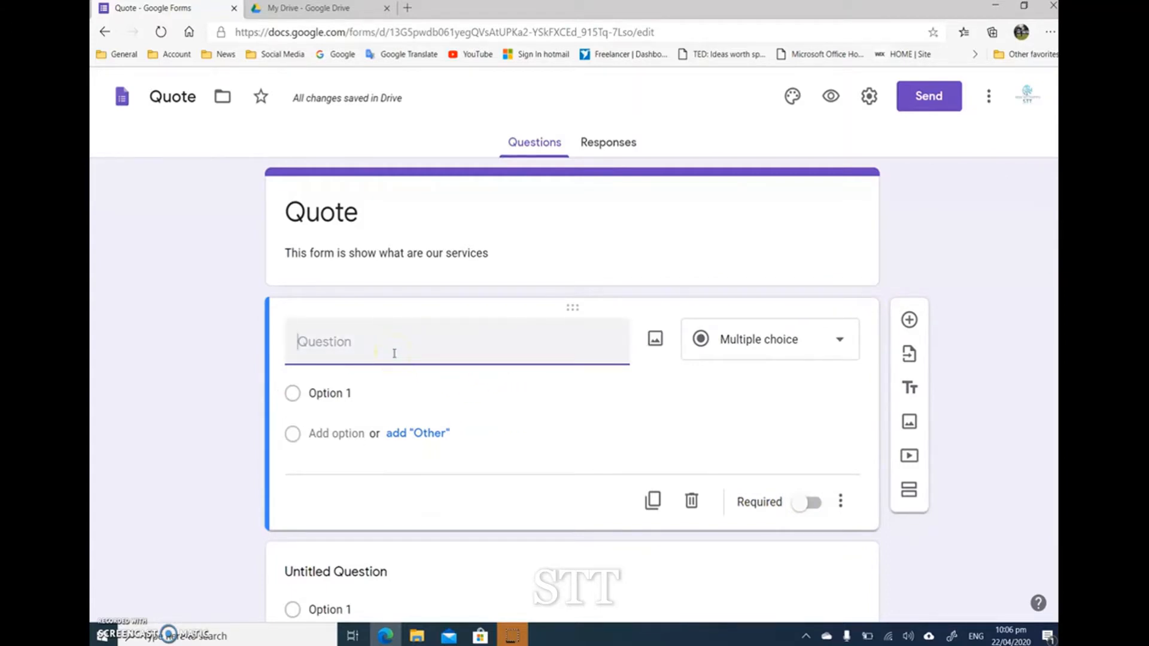
left_click(447, 342)
left_click(815, 337)
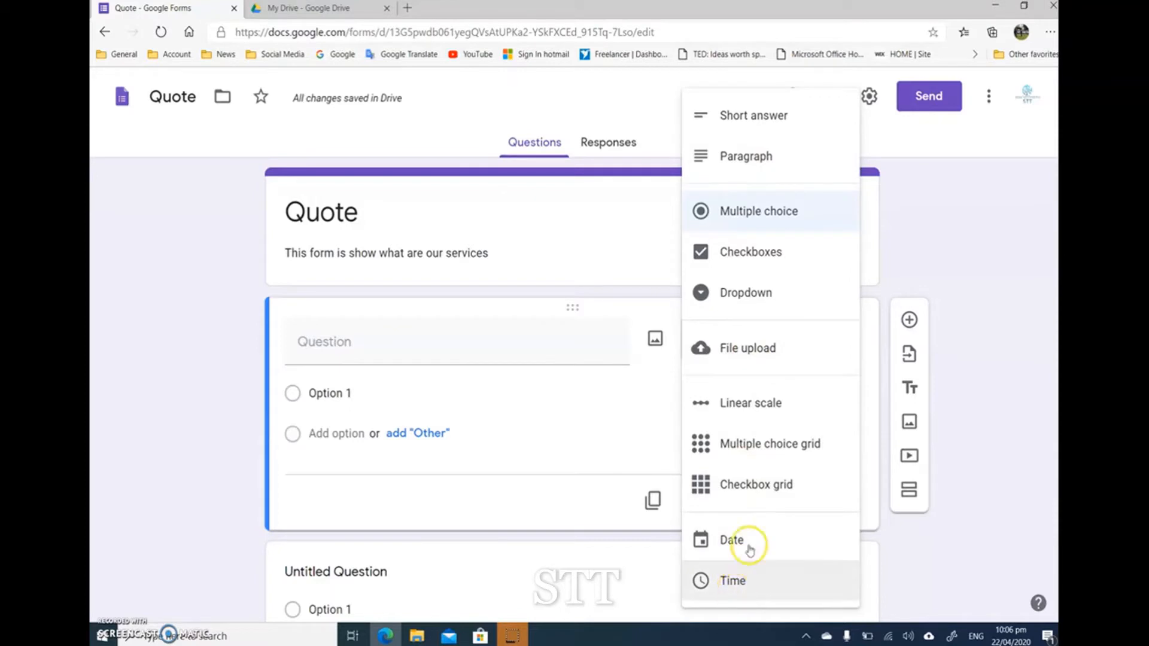
left_click(377, 338)
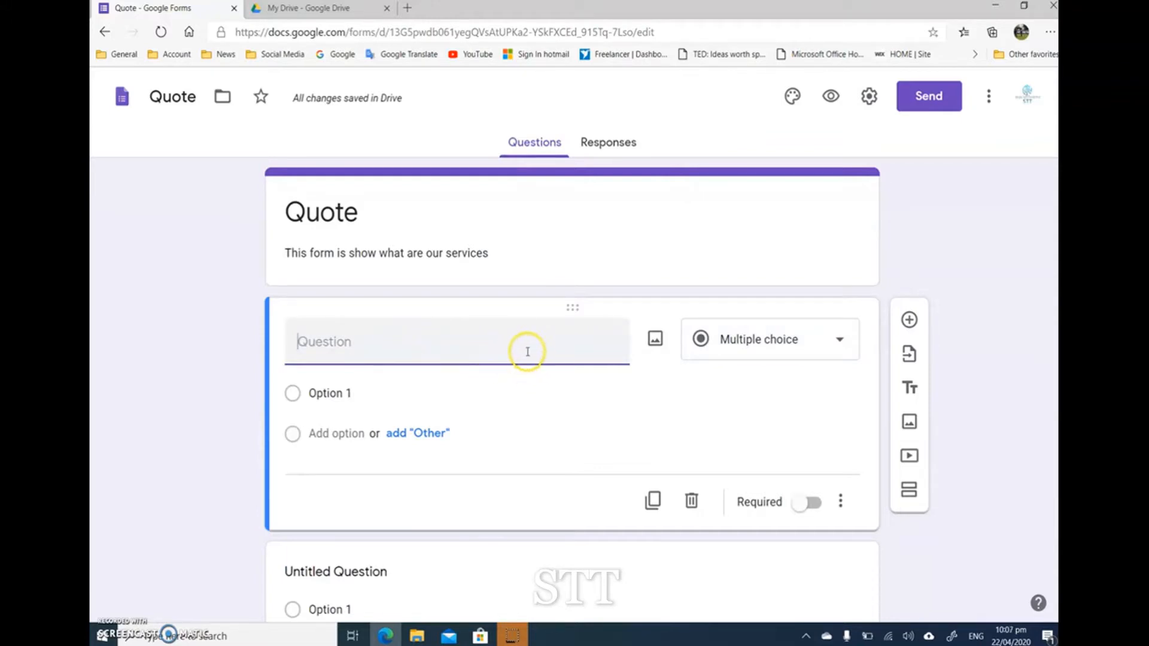
Step: Set the new question's type to Short answer and enter "Name" as its question text
left_click(795, 336)
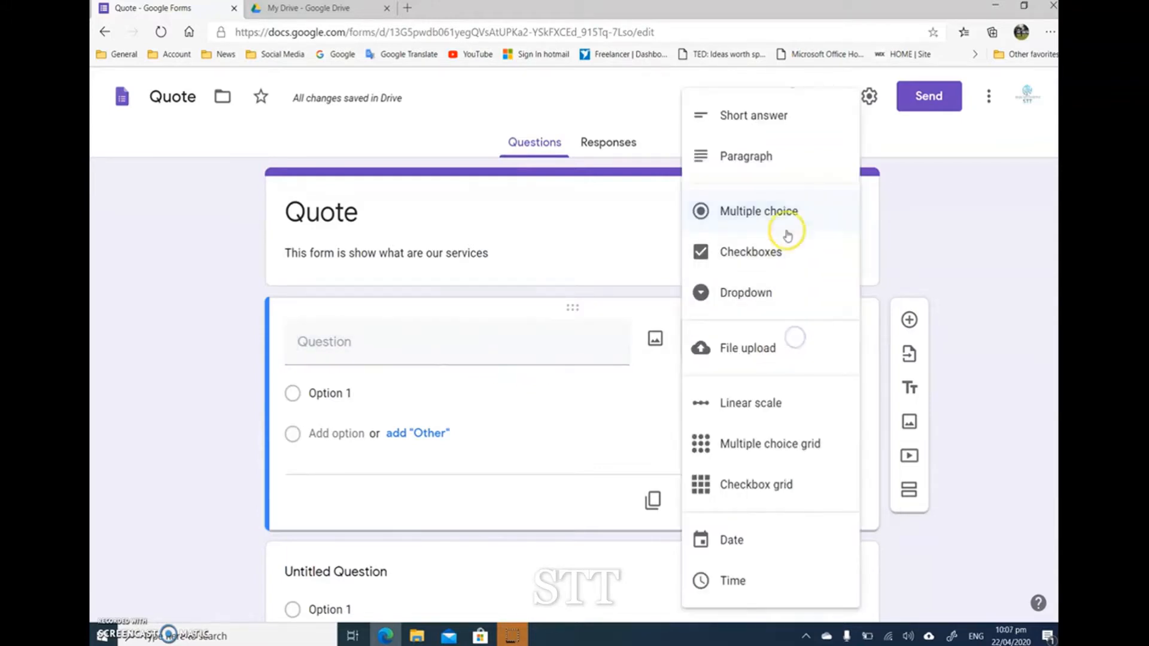
left_click(774, 120)
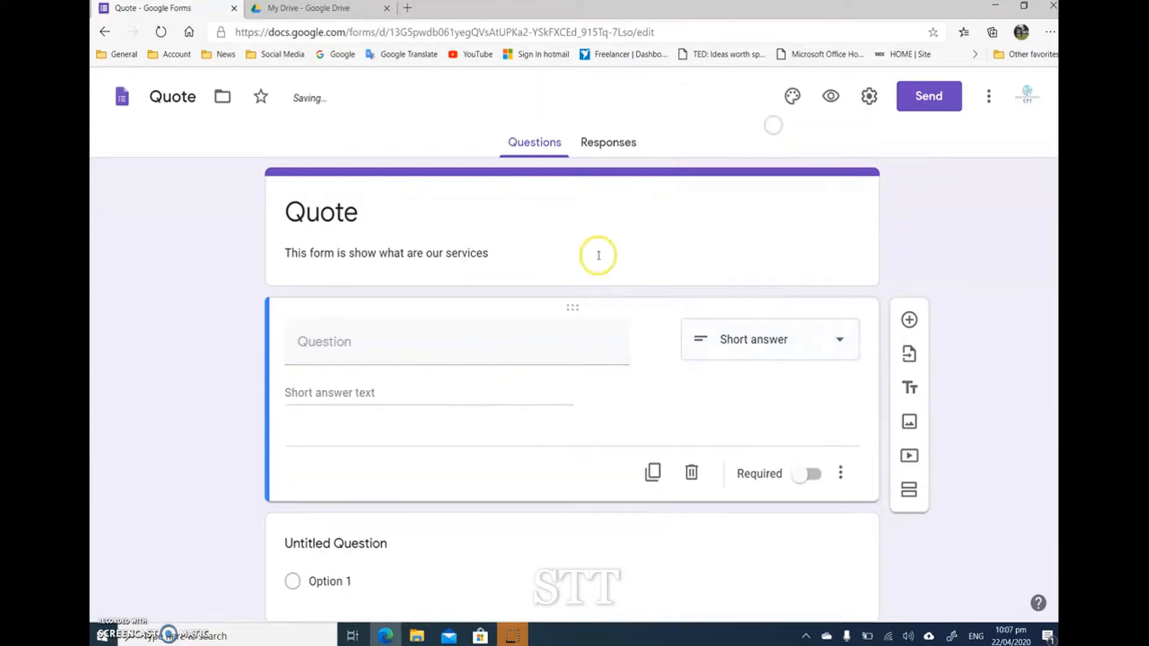
left_click(356, 352)
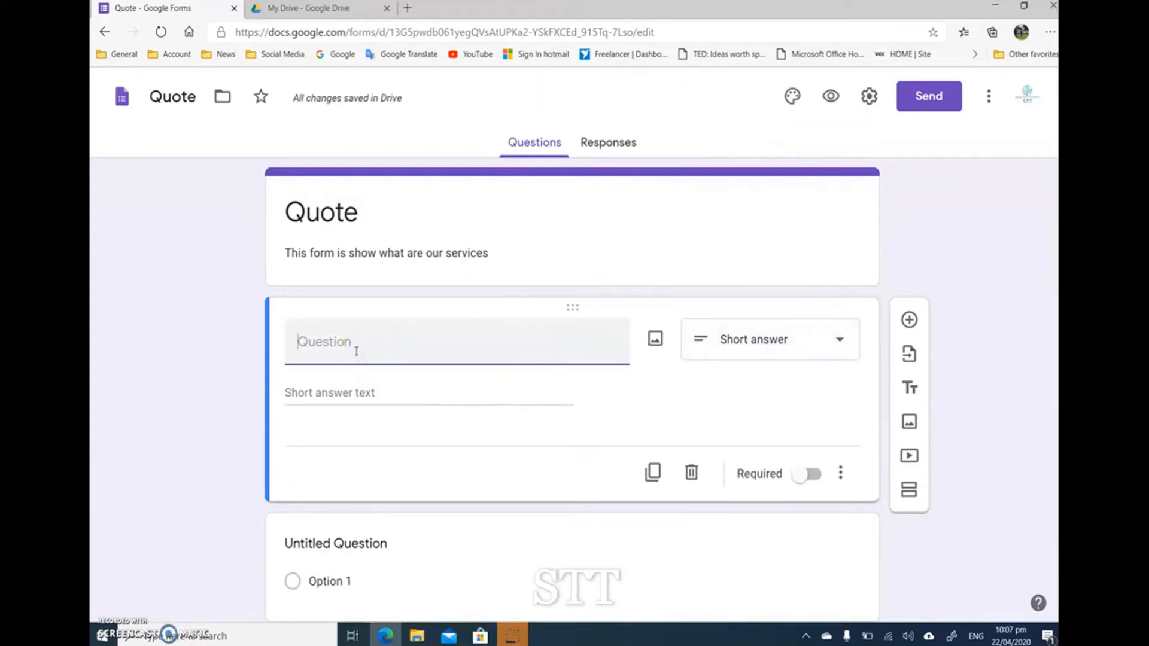
type("Name")
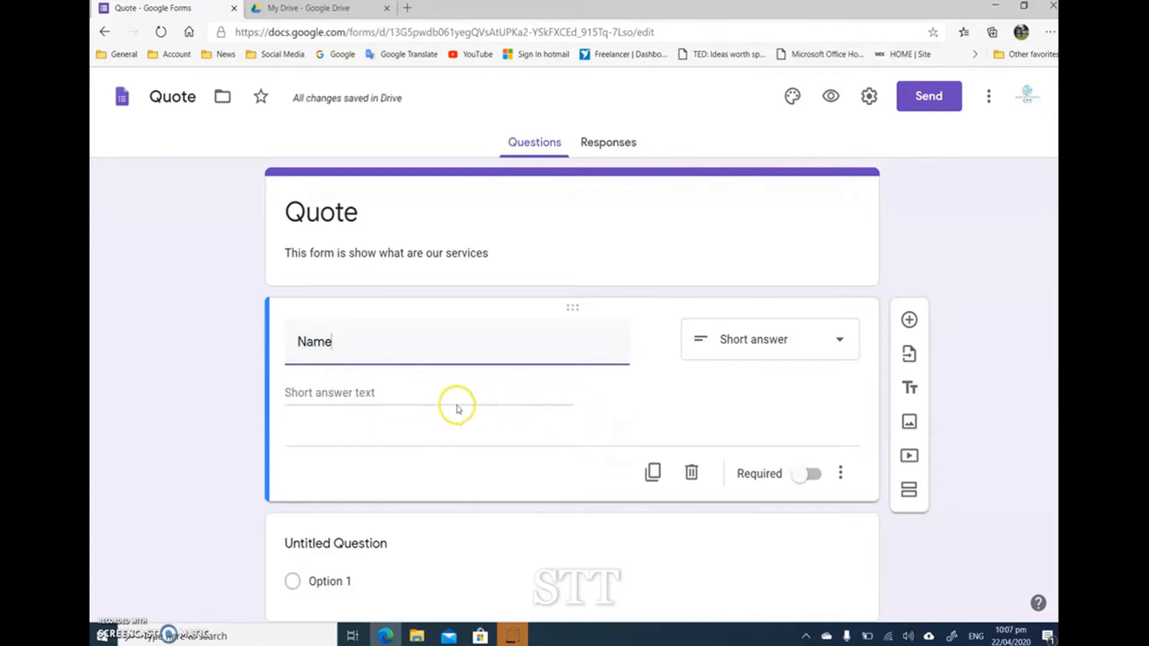
left_click(387, 402)
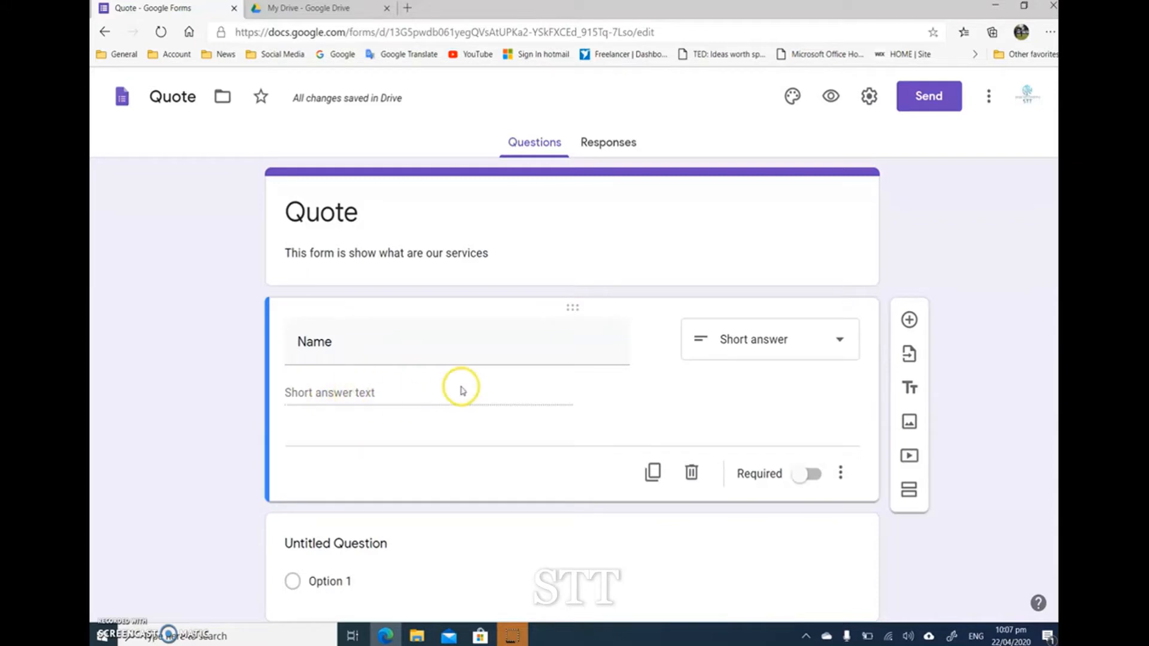
Step: Make the Name question required, and duplicate it as a question named "Email"
left_click(814, 476)
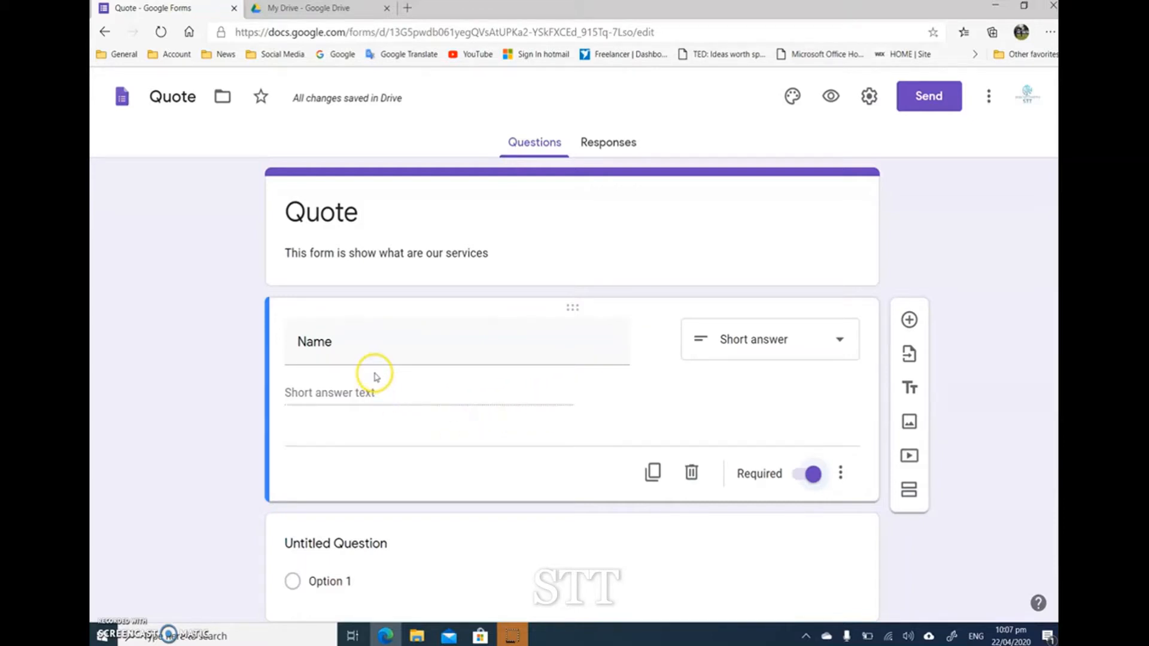
scroll(539, 401, "down", 1)
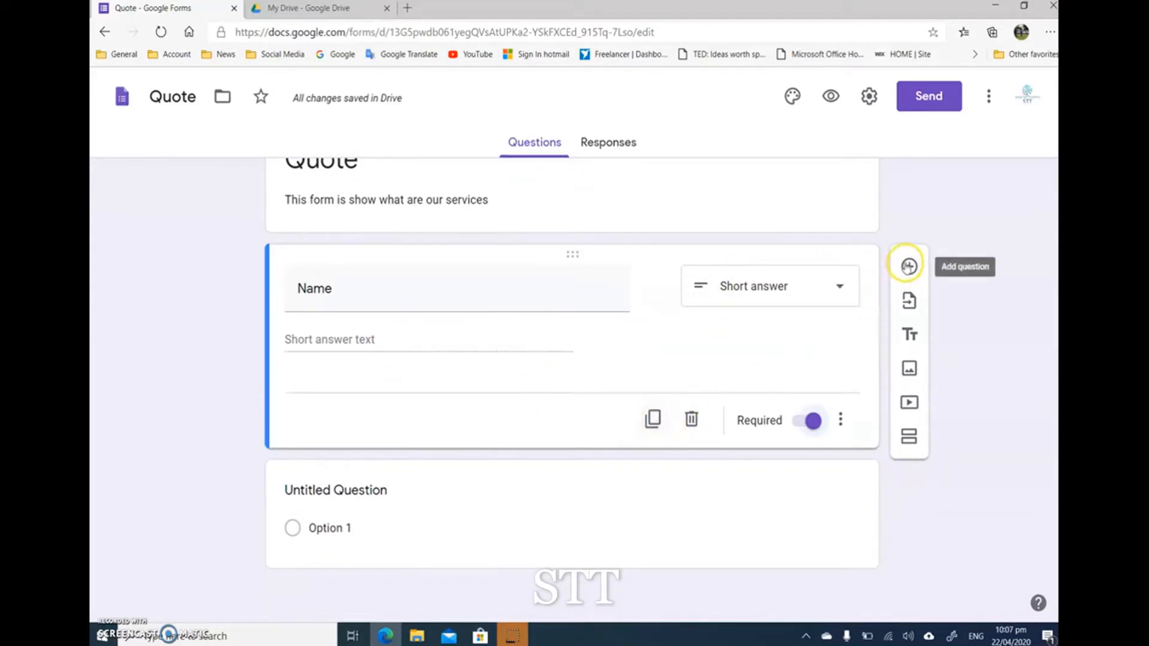
left_click(653, 423)
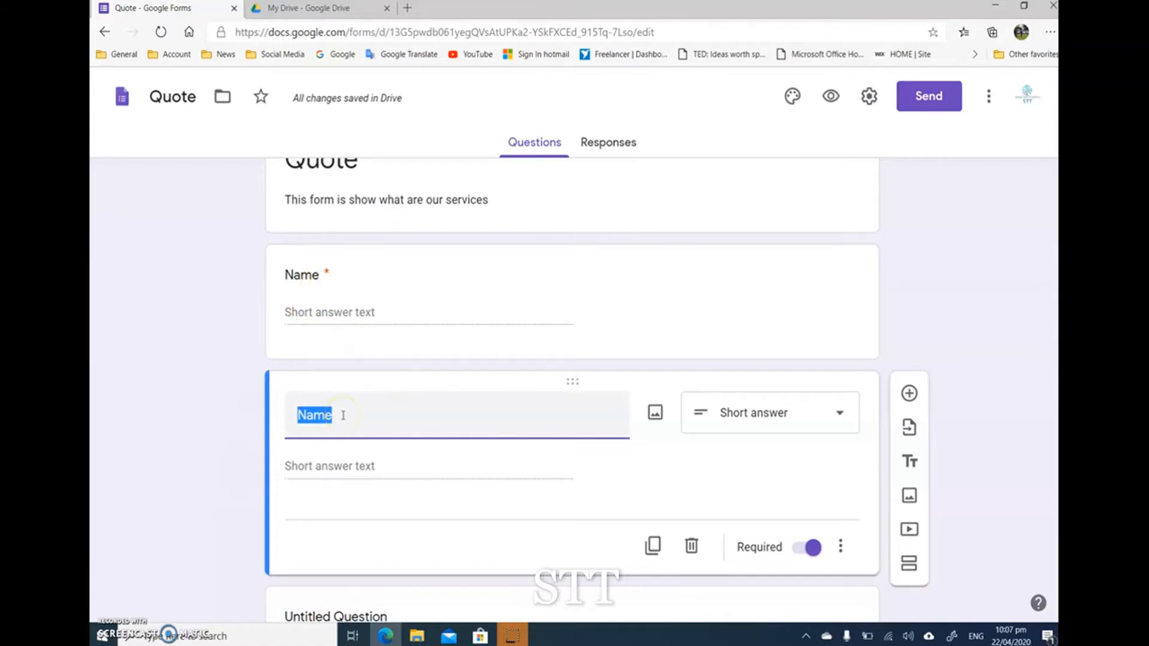
type("Email")
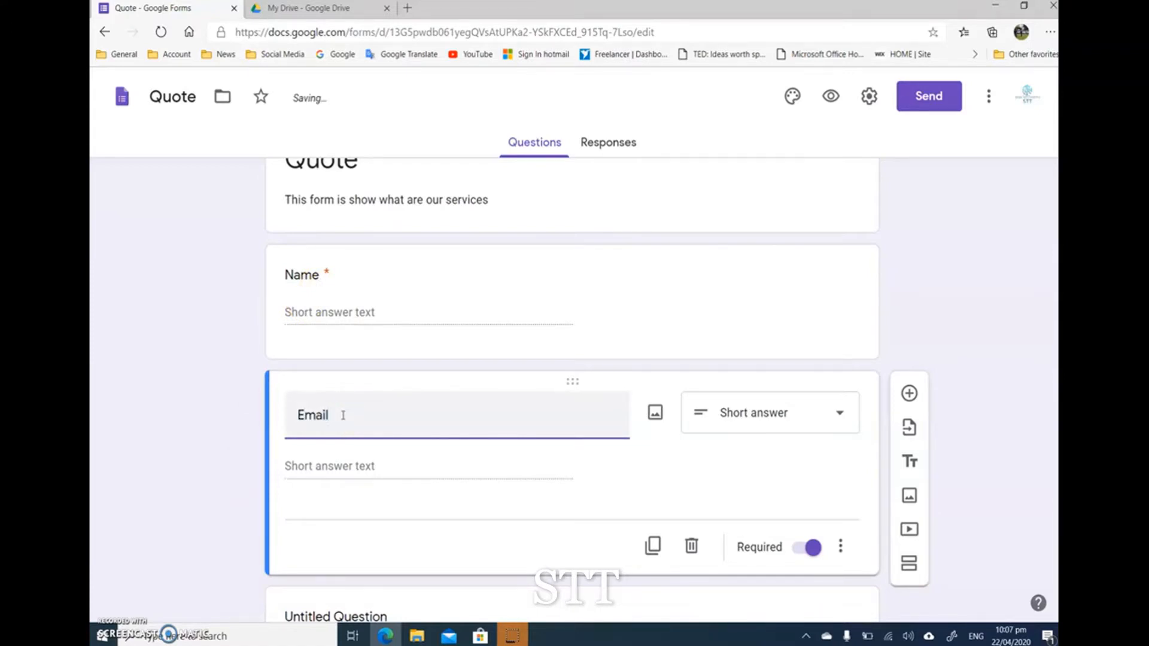
left_click(237, 456)
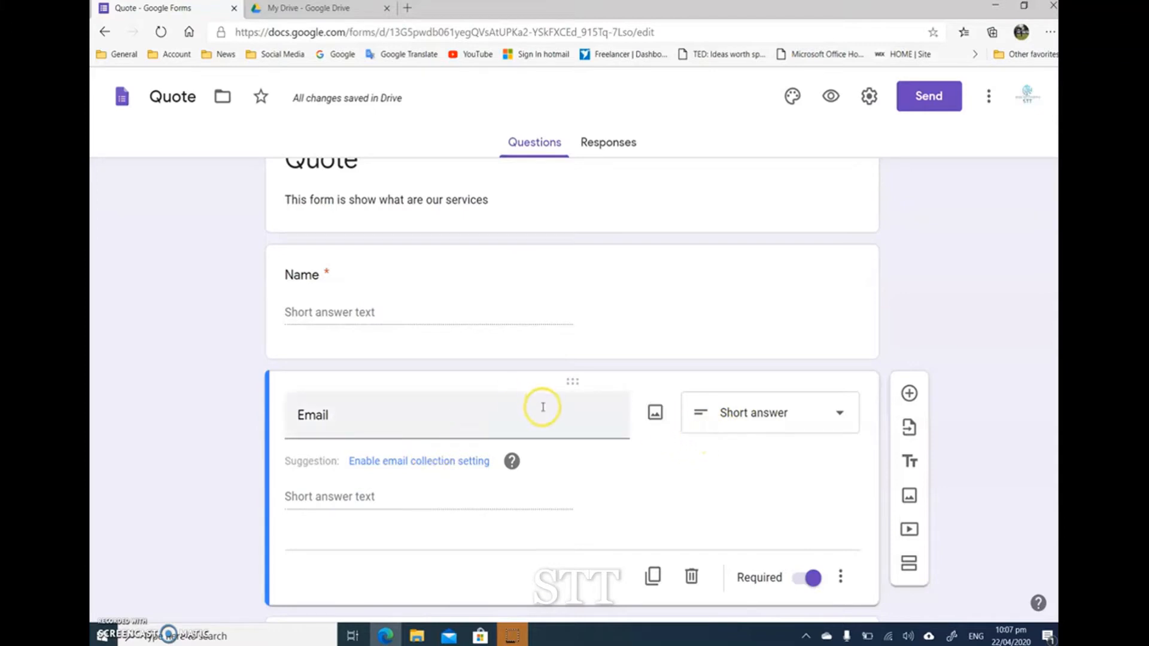
Step: Add response validation to the Email question that requires Text in the form of an Email address
left_click(842, 579)
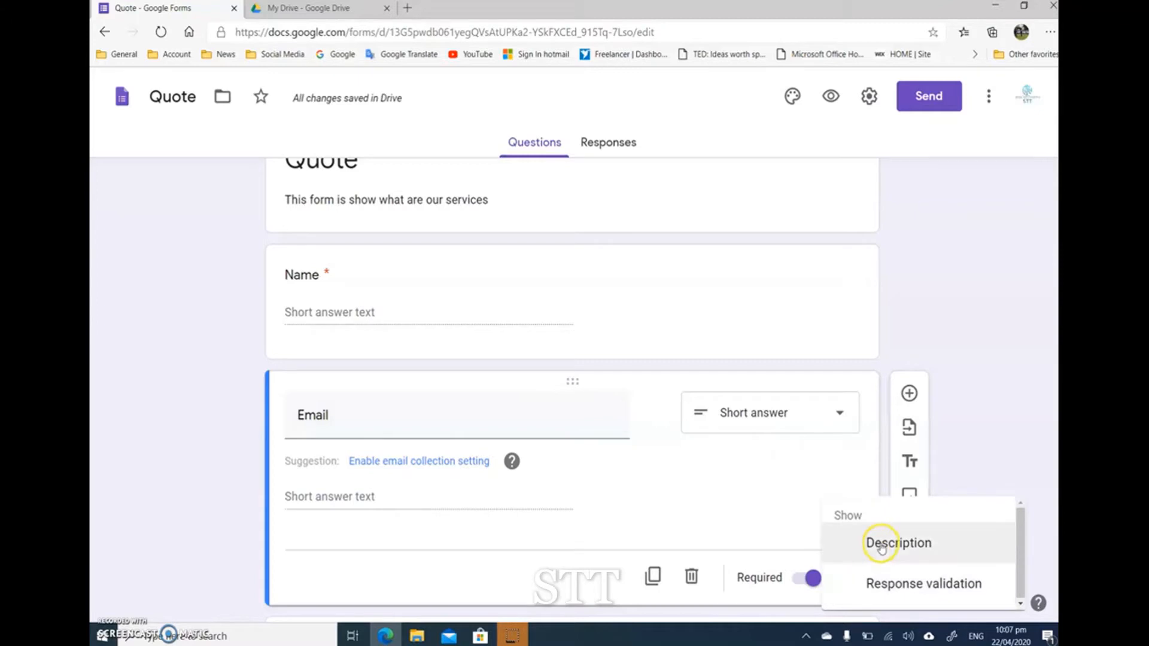
left_click(901, 585)
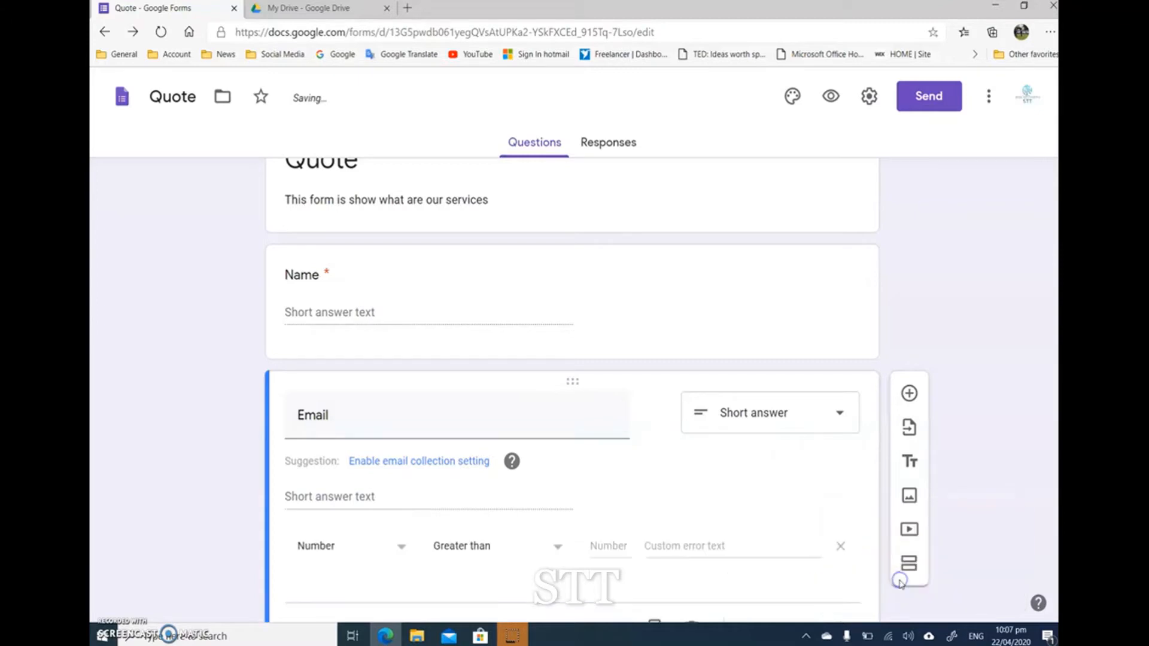
scroll(328, 495, "down", 1)
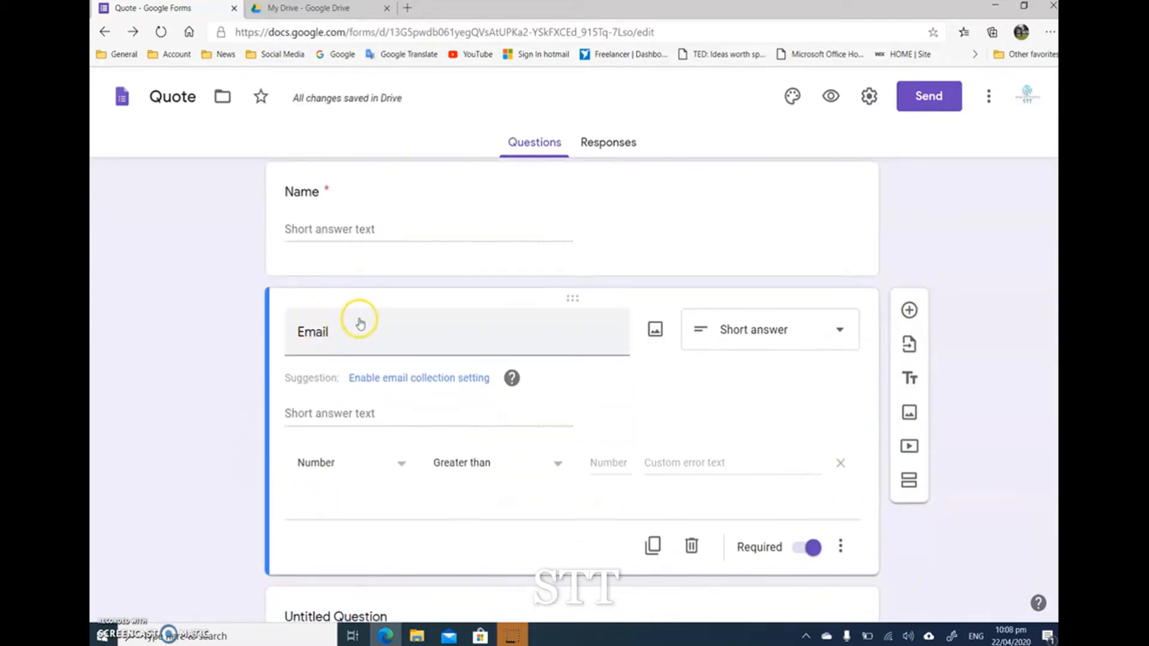
left_click(401, 467)
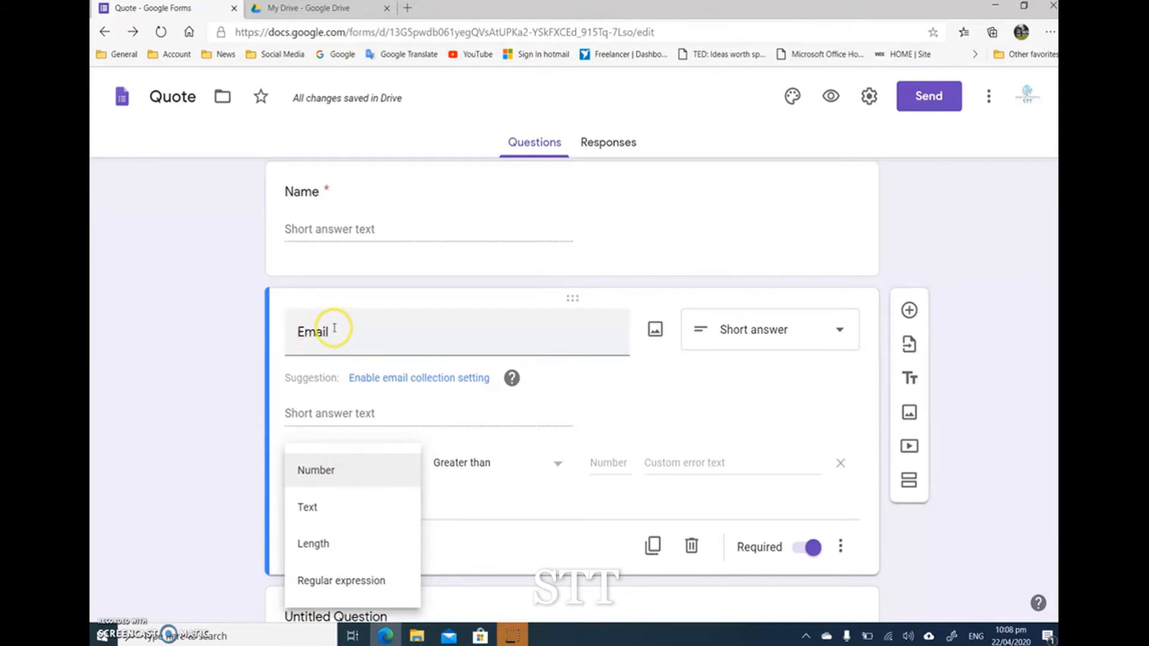
left_click(332, 508)
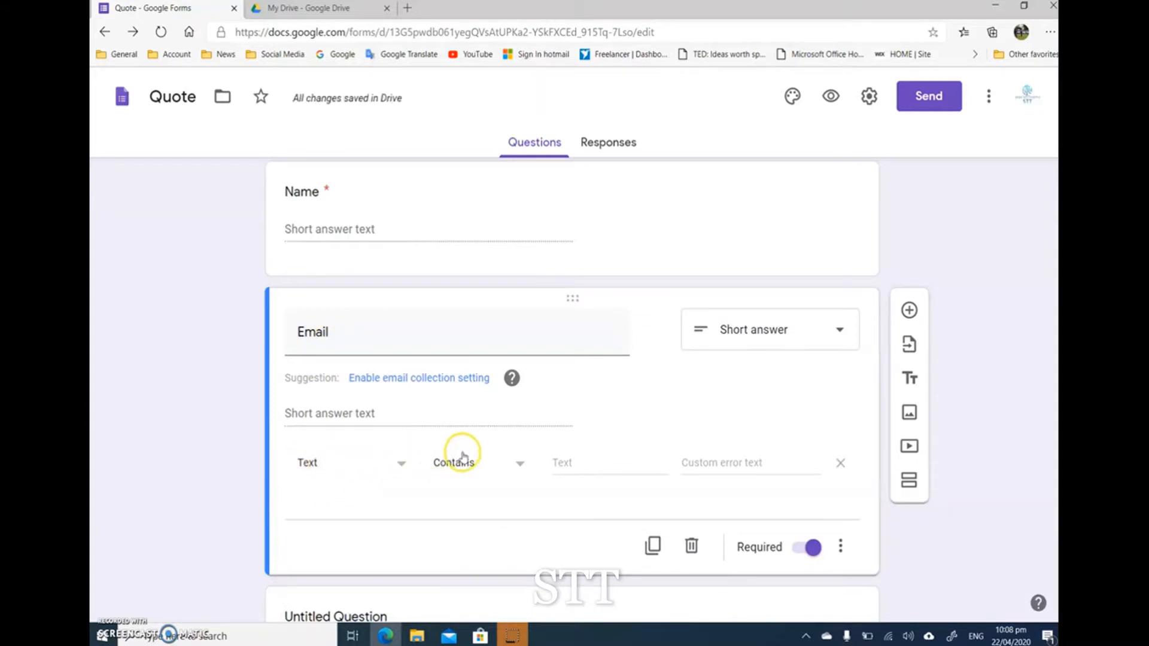
left_click(499, 459)
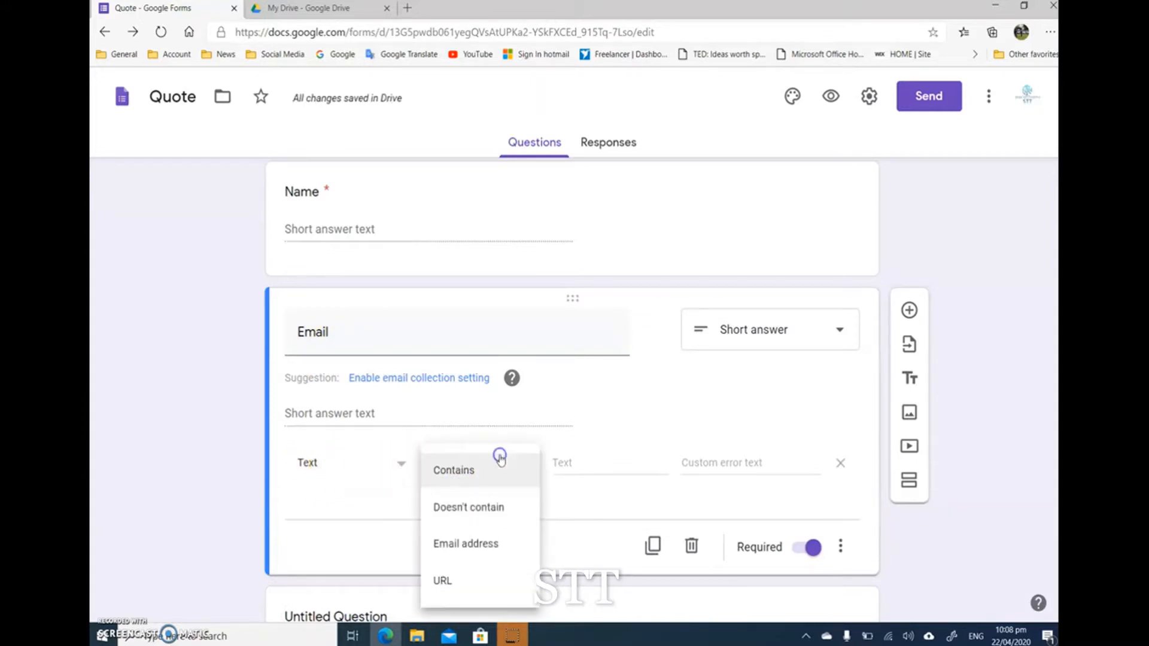
left_click(483, 544)
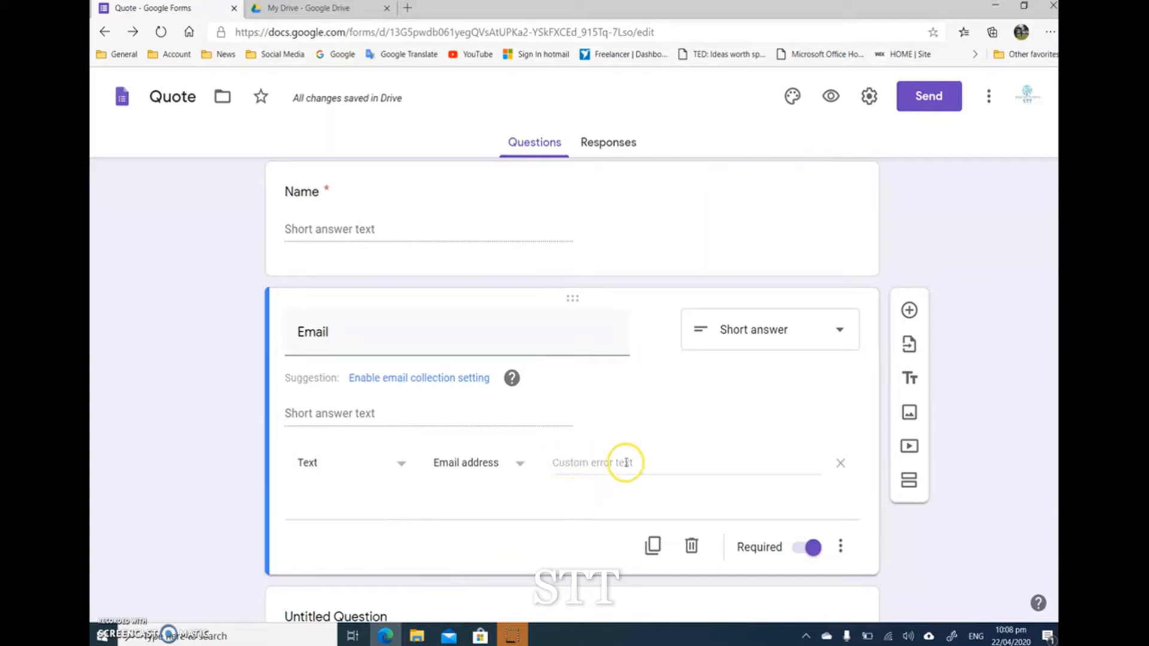
Step: Enter "Please write a correct email" as the custom error text for the Email question's validation
left_click(575, 463)
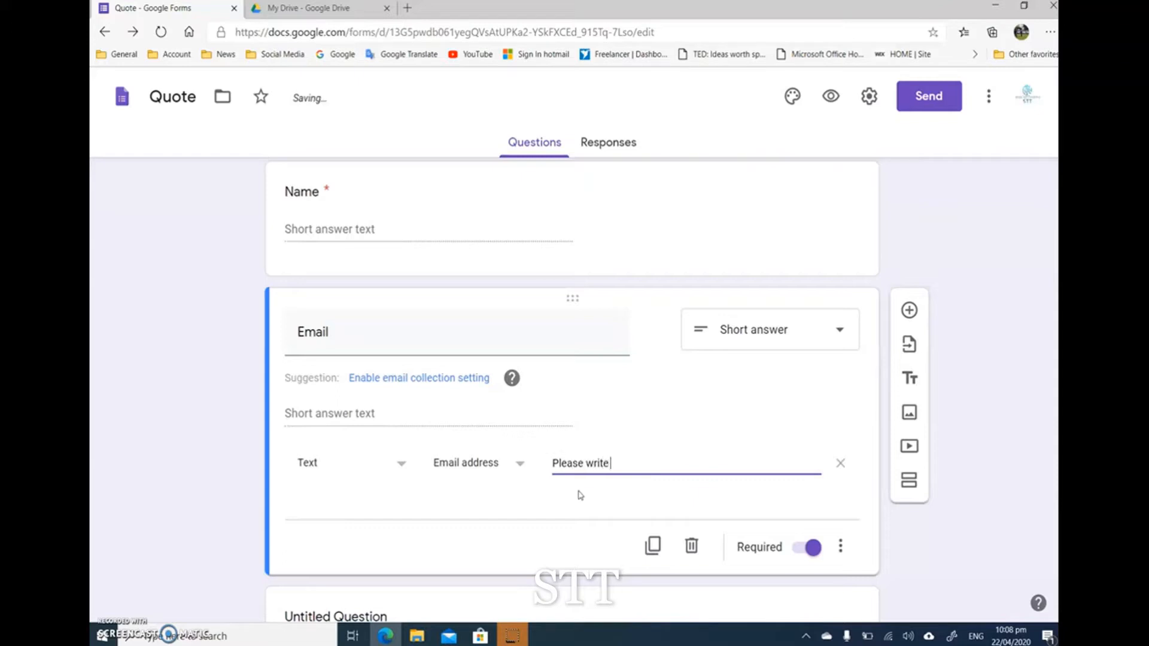
type("correct")
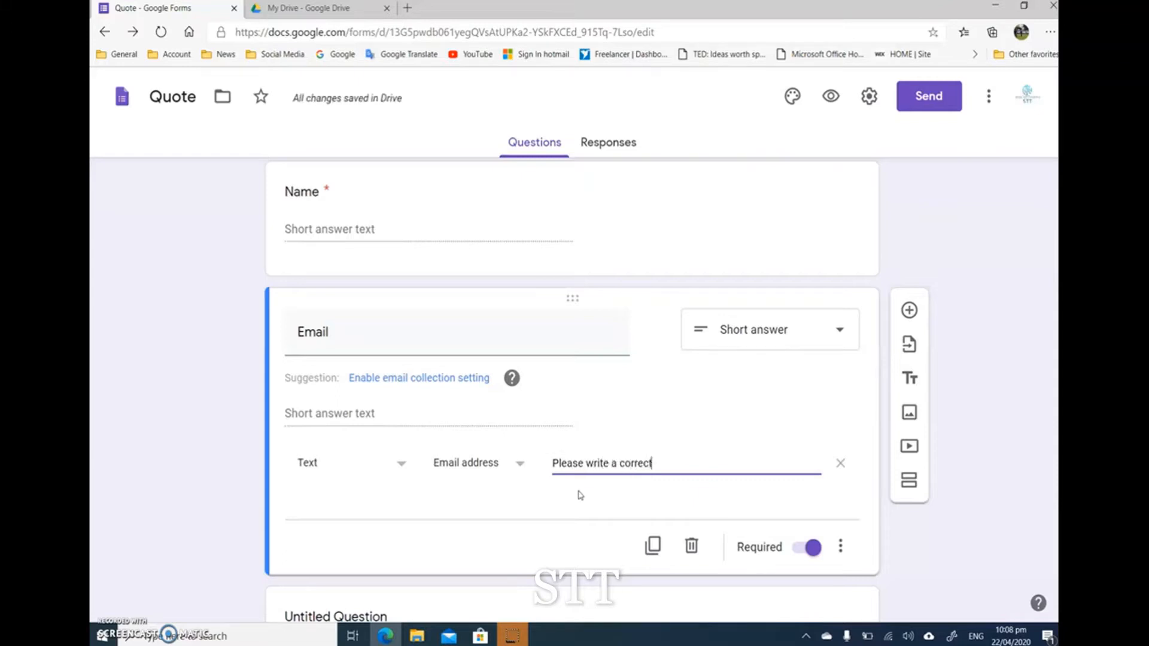
type(" email")
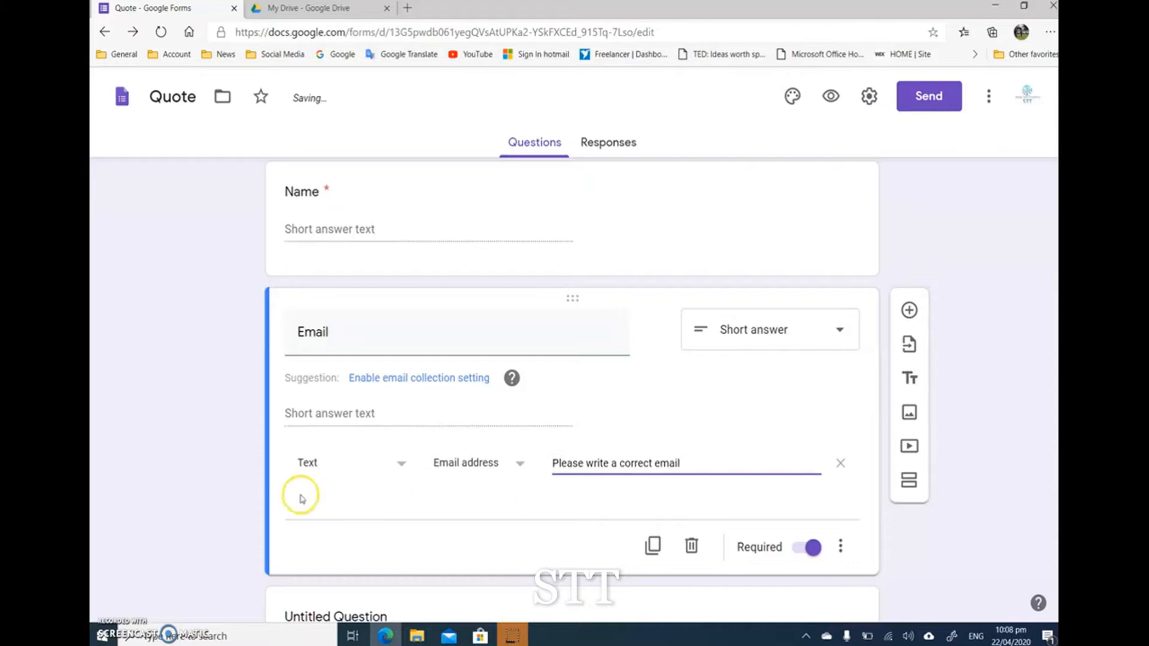
left_click(231, 497)
Step: Add response validation to the Name question using Text with the Contains condition, leaving its text and error fields empty
scroll(338, 254, "up", 2)
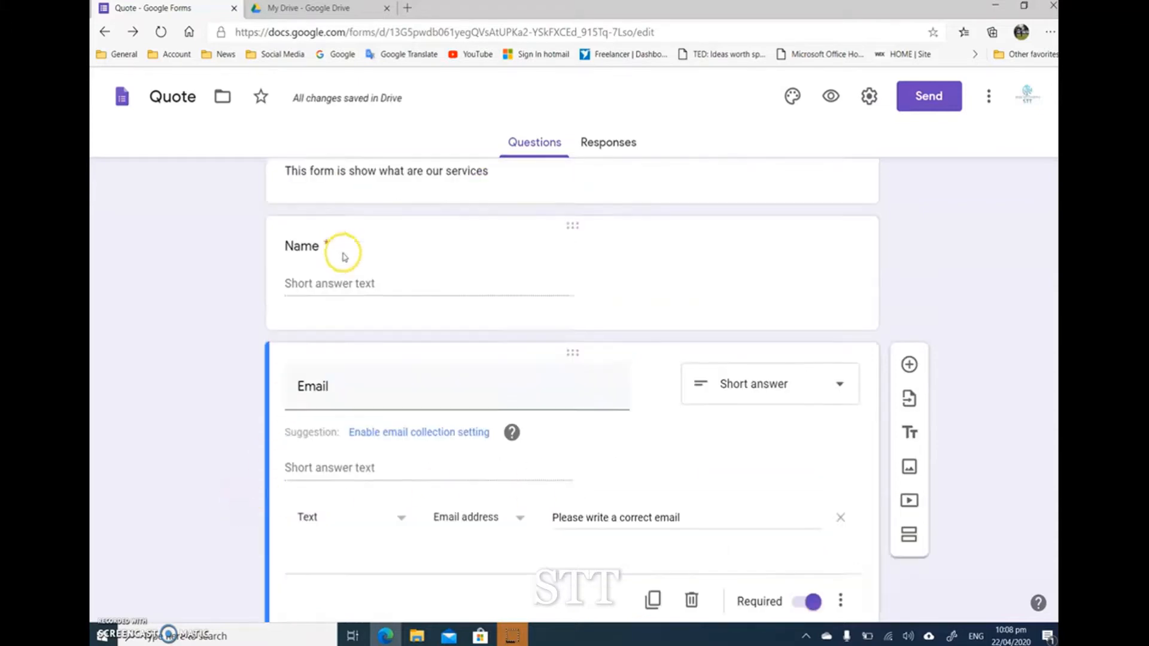
left_click(376, 312)
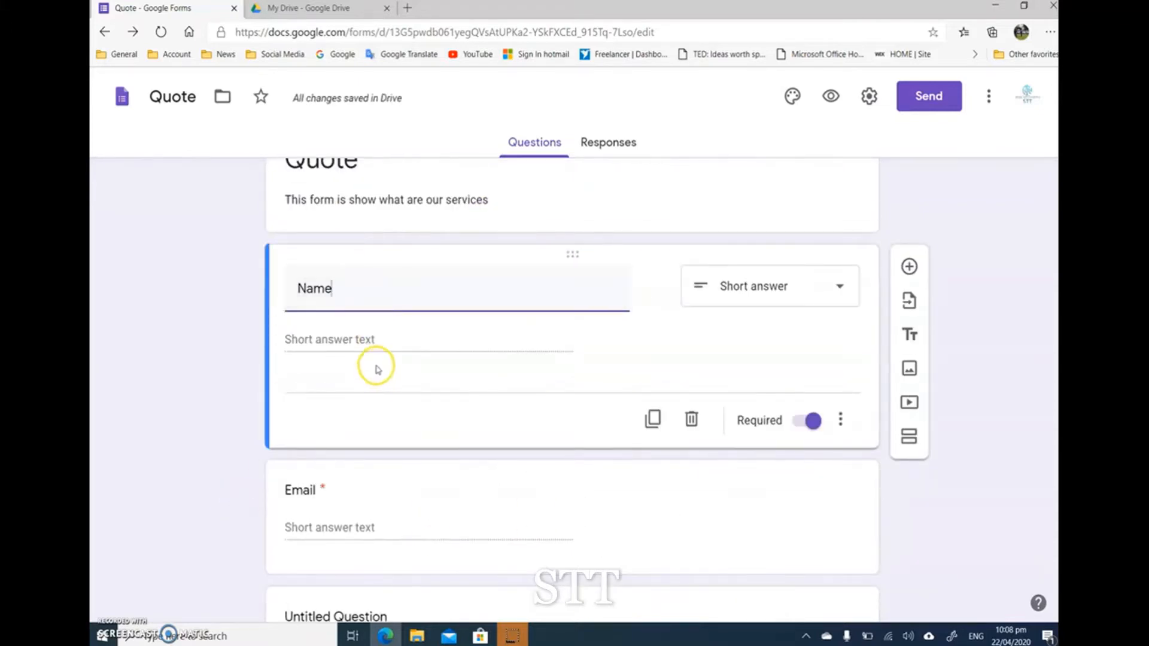
left_click(841, 421)
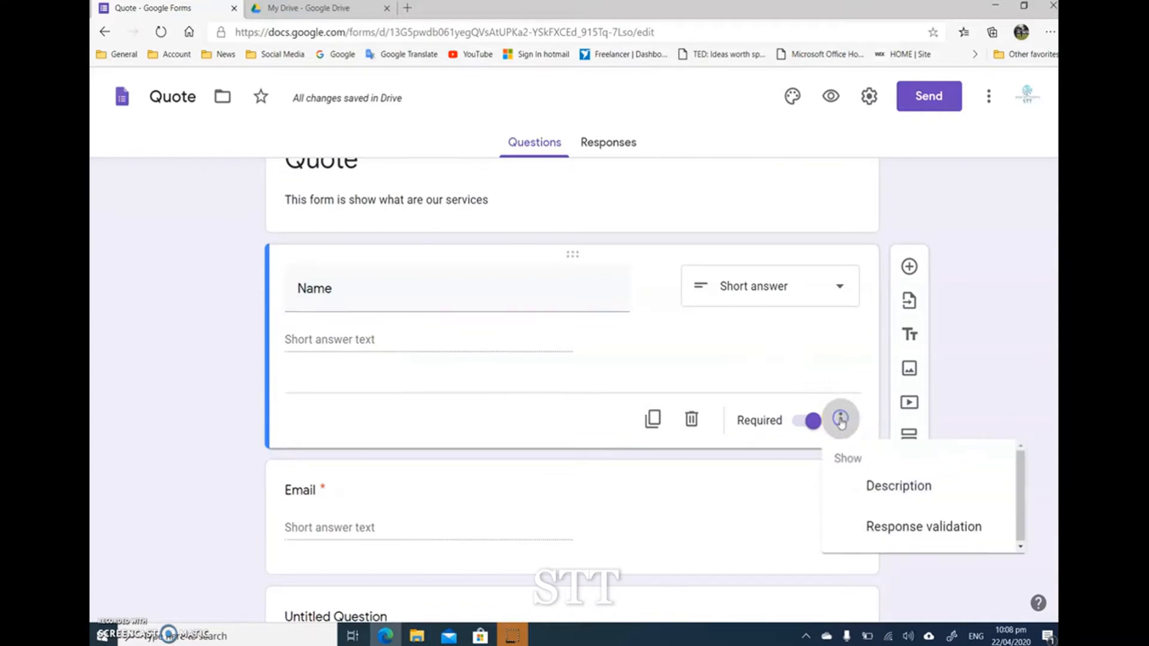
left_click(878, 529)
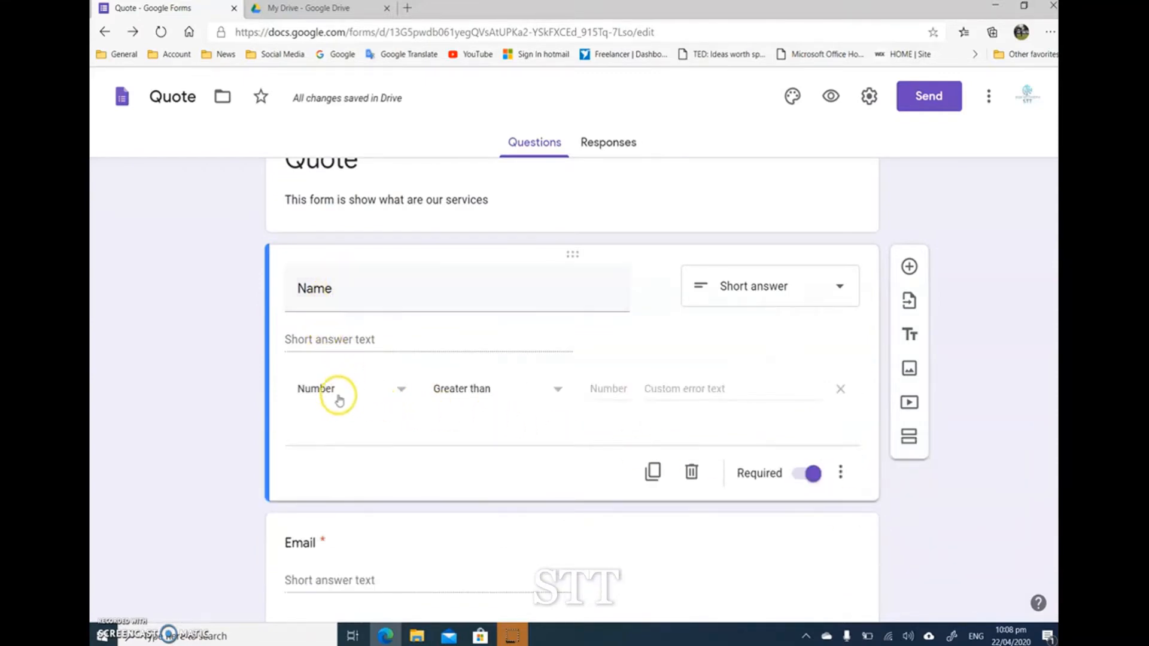
left_click(414, 392)
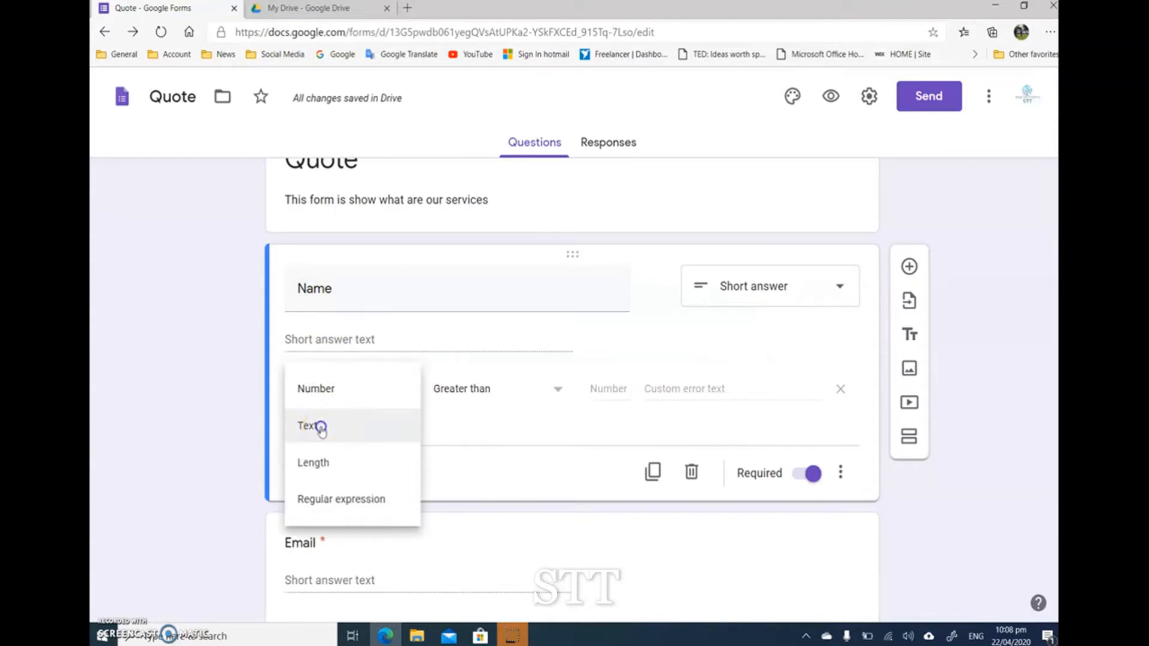
left_click(320, 425)
left_click(447, 386)
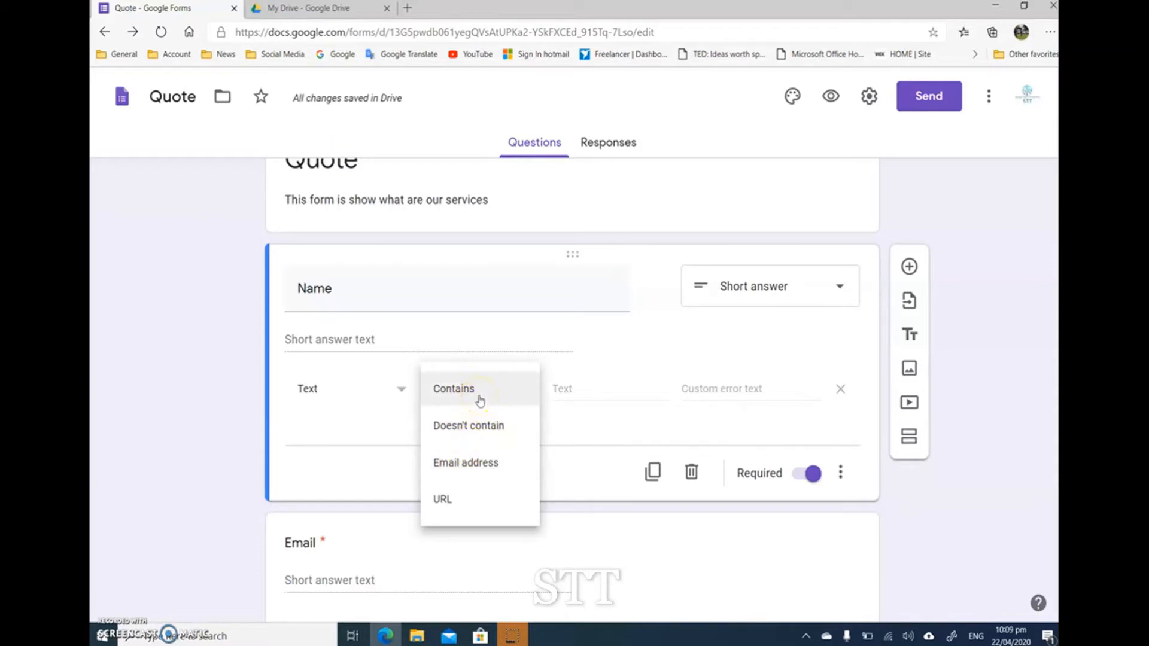
left_click(479, 400)
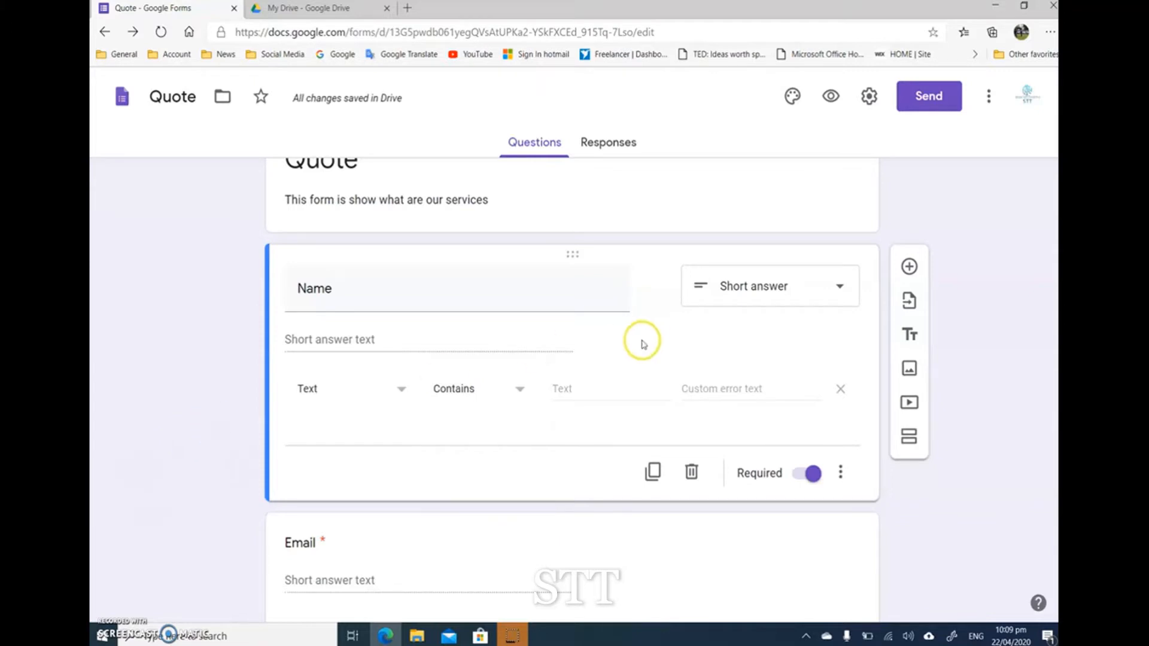
left_click(563, 389)
left_click(184, 431)
left_click(470, 389)
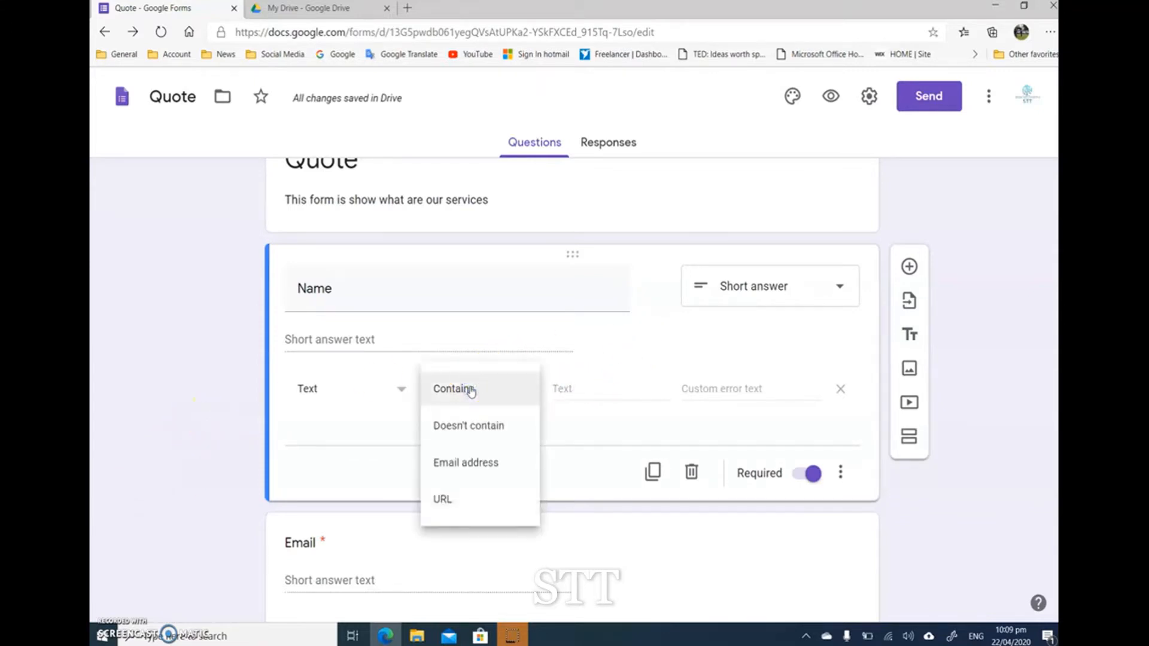
left_click(235, 437)
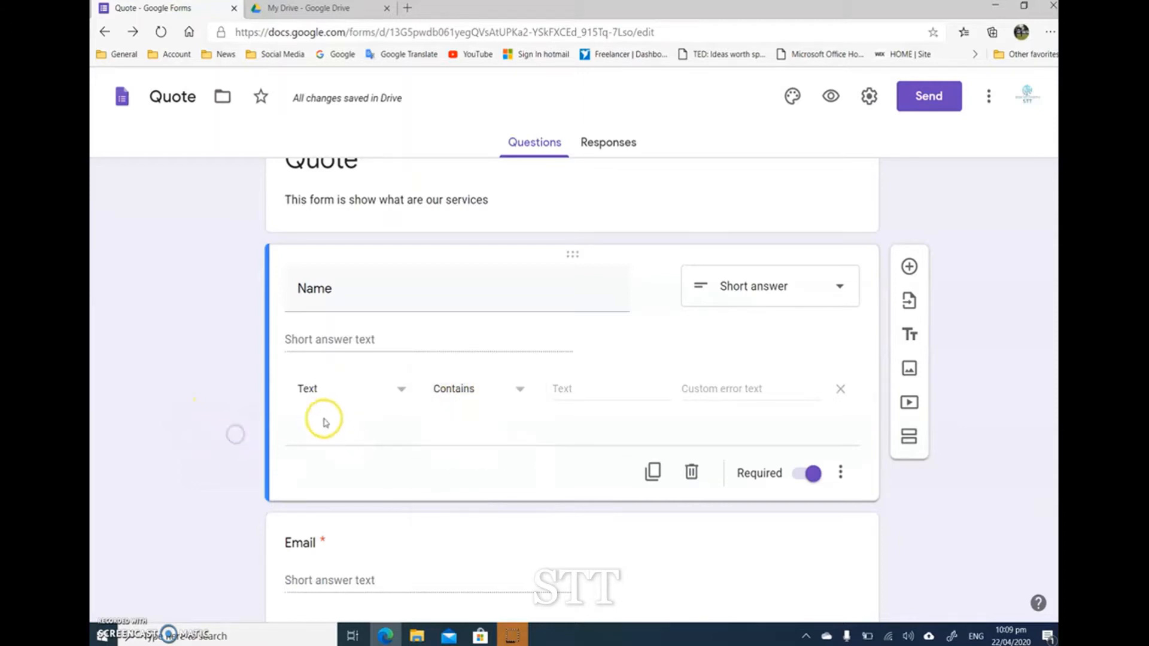
Step: Duplicate the Email question and rename the copy "Phone number"
scroll(401, 392, "down", 2)
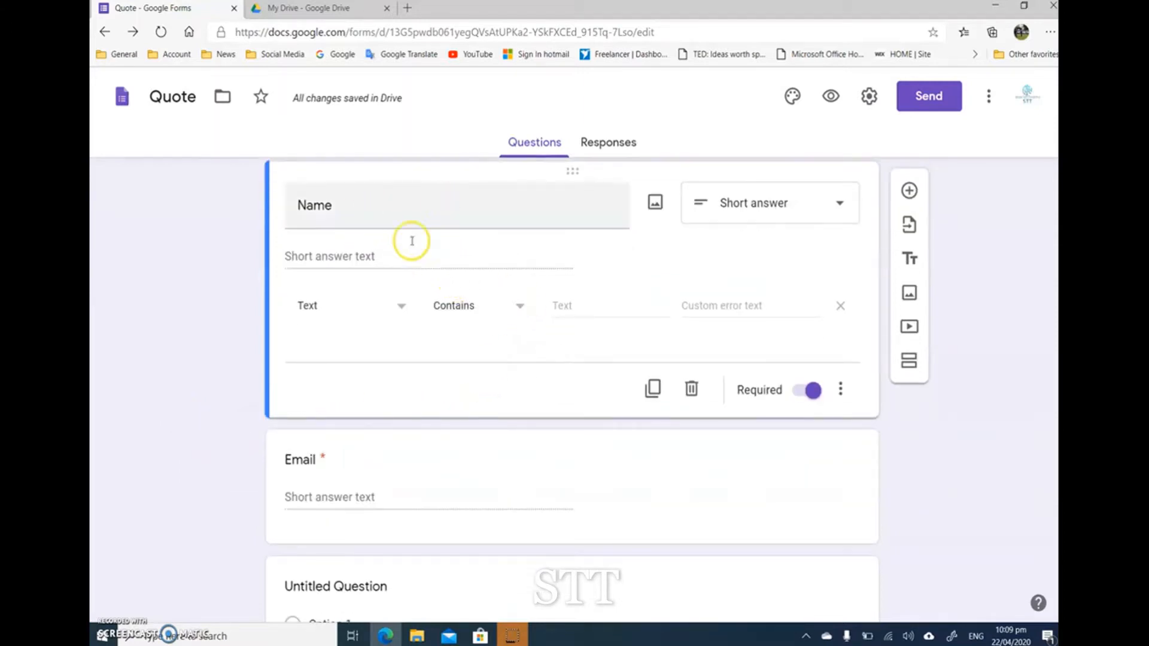
scroll(377, 287, "down", 2)
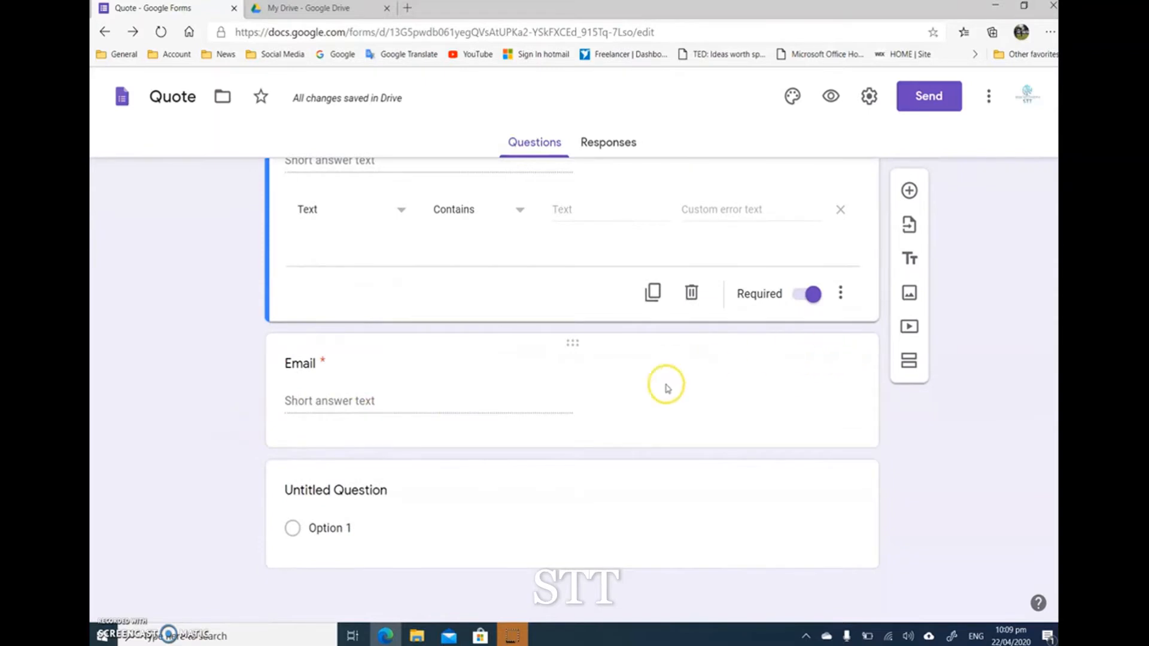
left_click(671, 378)
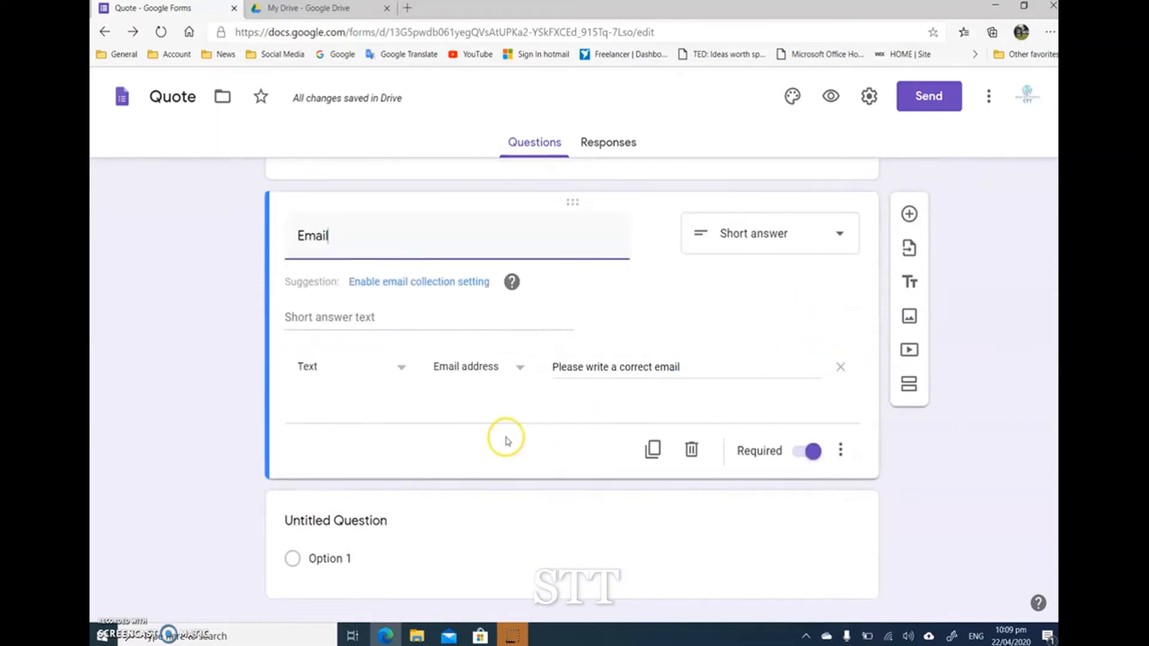
left_click(653, 419)
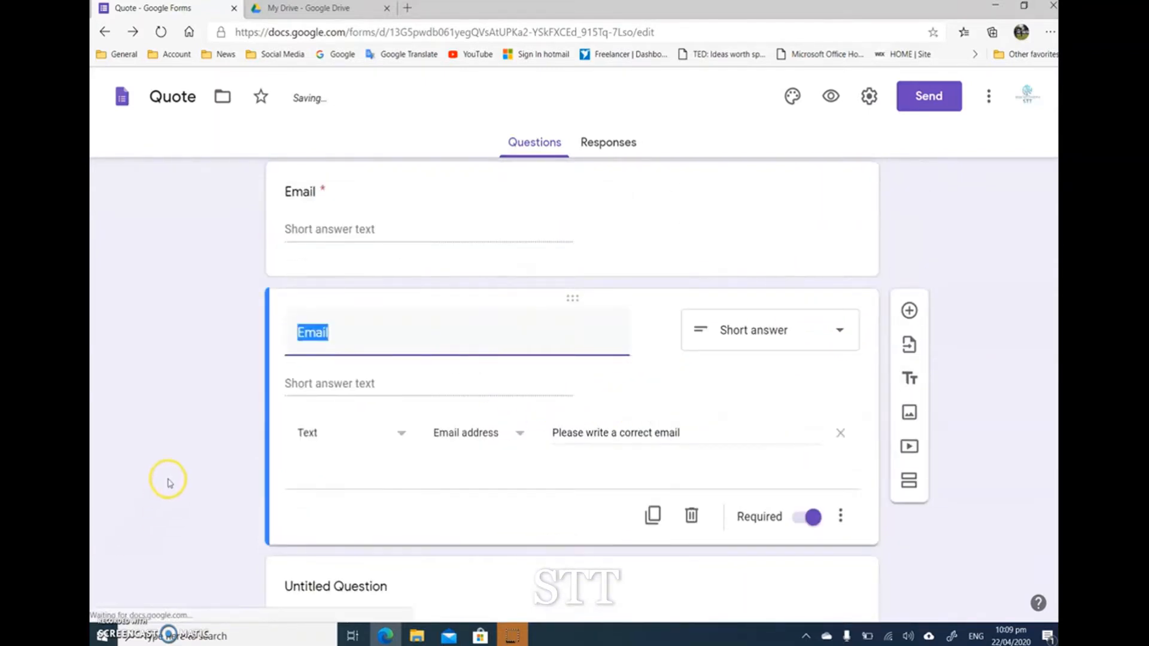
scroll(175, 471, "up", 5)
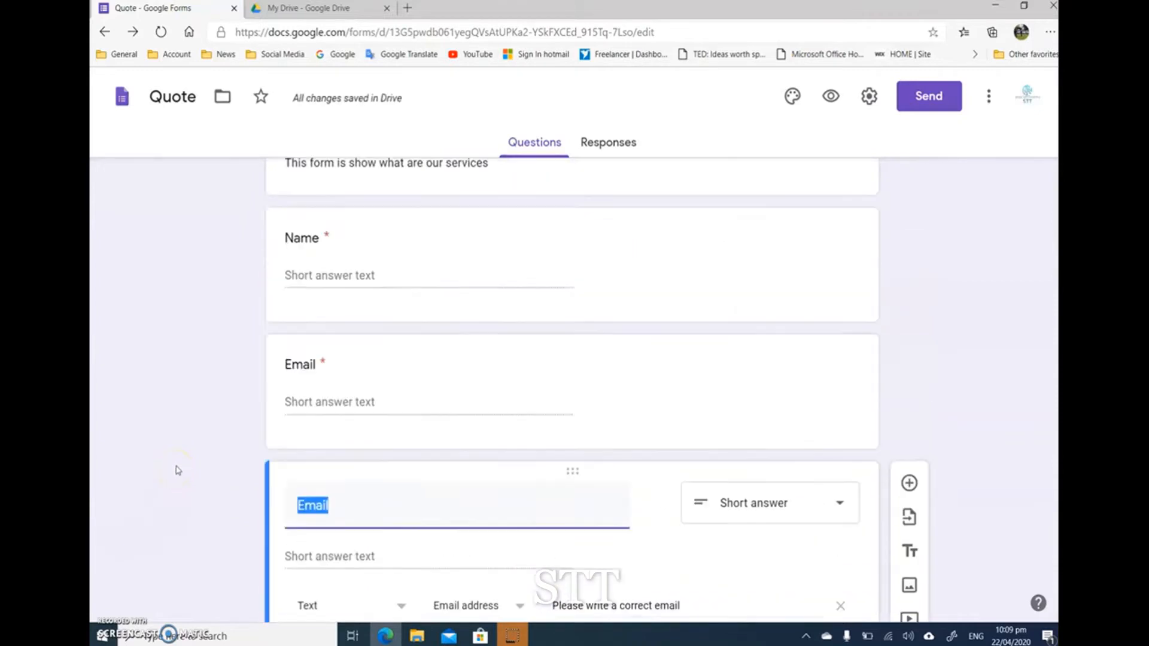
scroll(113, 444, "down", 3)
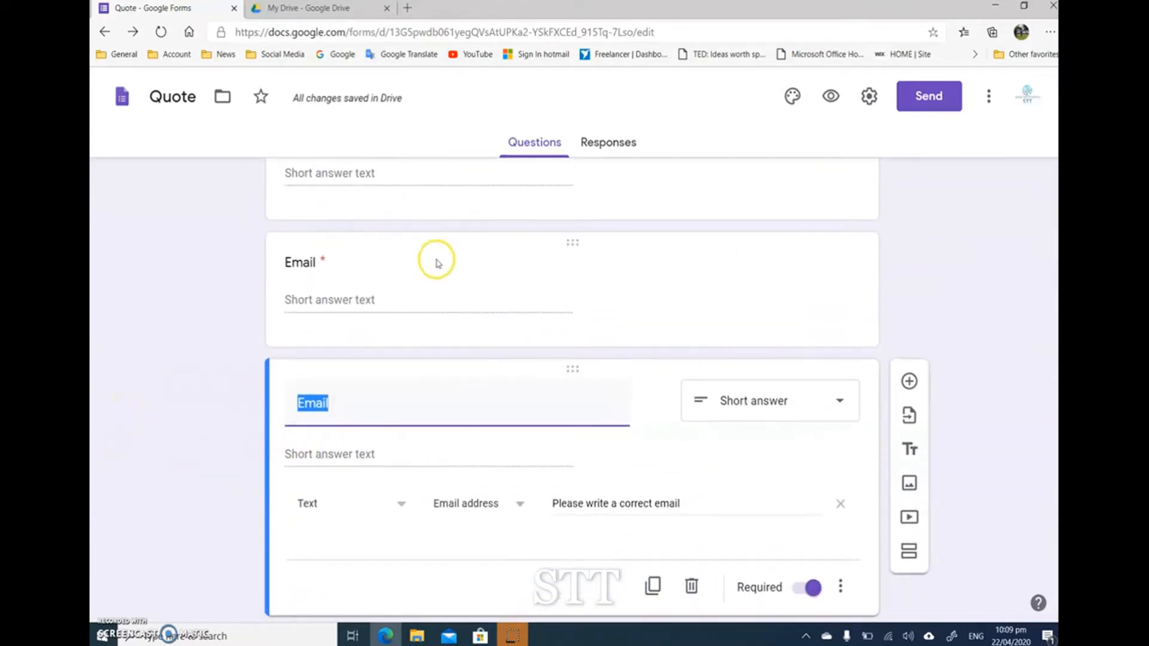
scroll(359, 435, "down", 2)
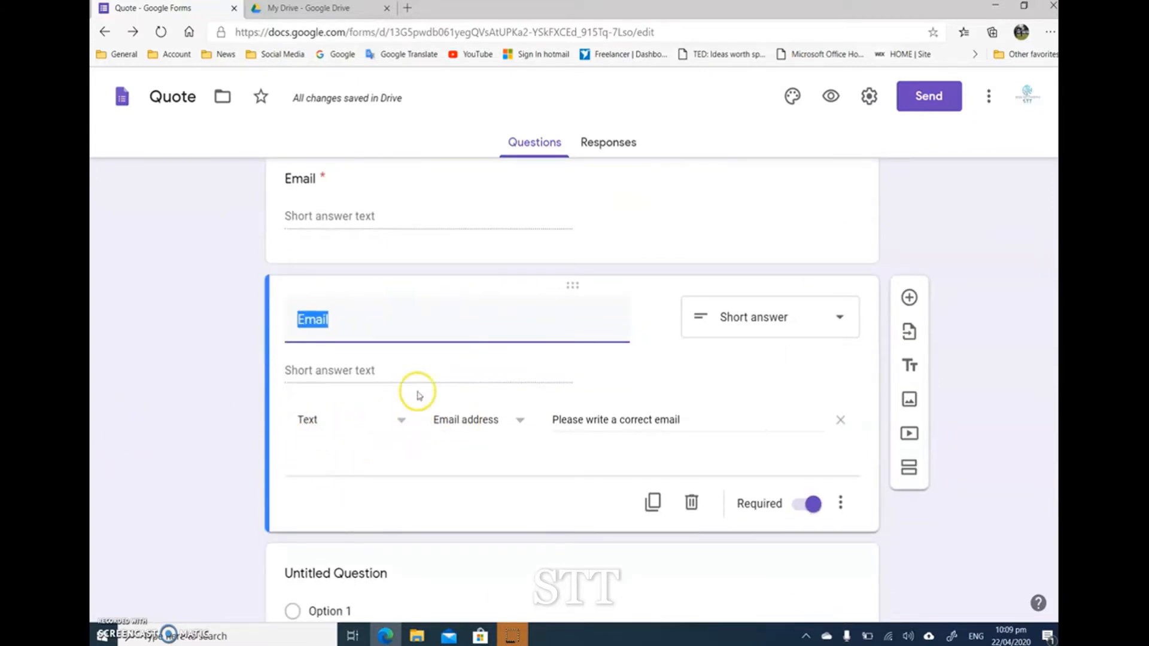
left_click(348, 321)
type("Phob")
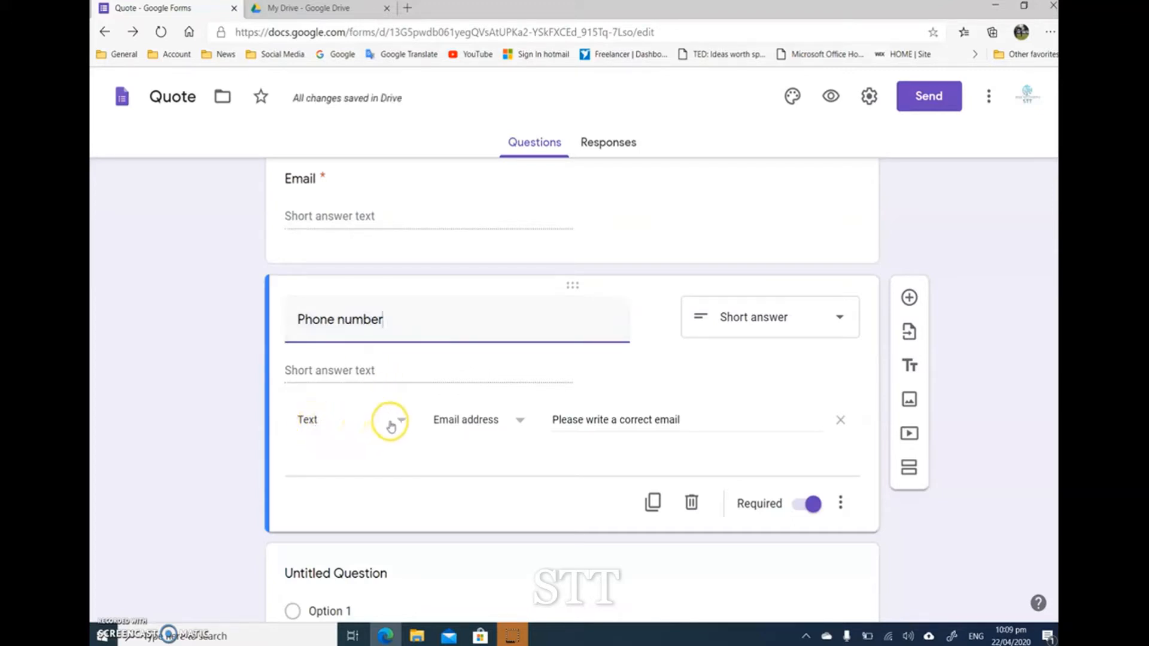
Step: Change the Phone number question's response validation to Number with the Is number condition
left_click(395, 422)
left_click(335, 384)
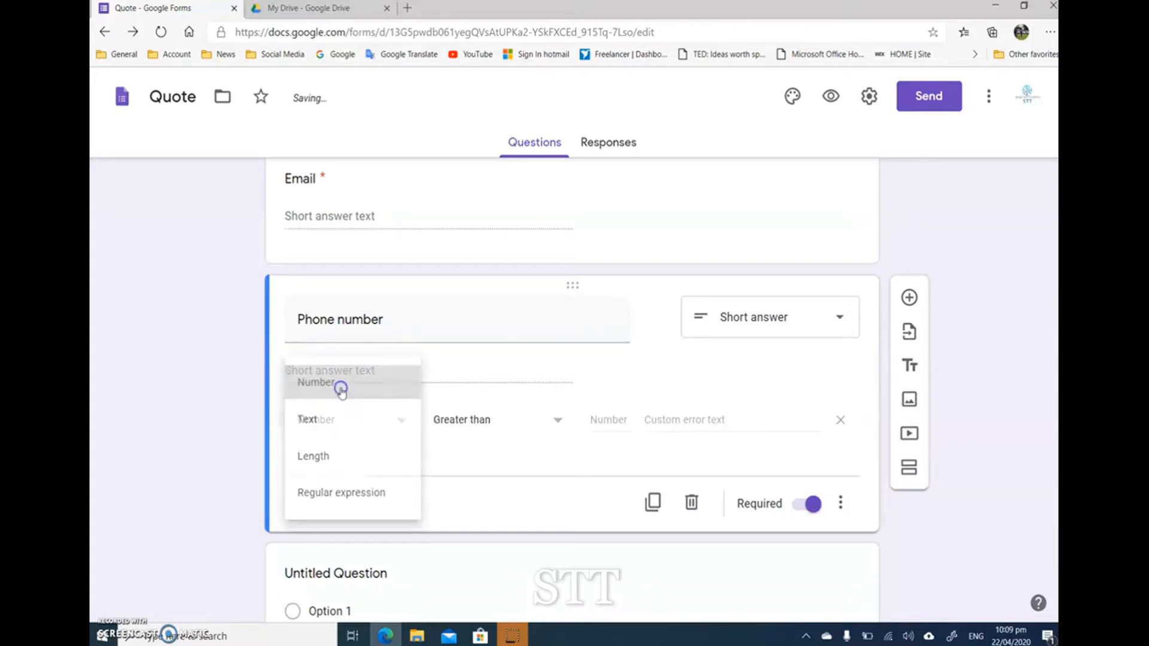
left_click(491, 422)
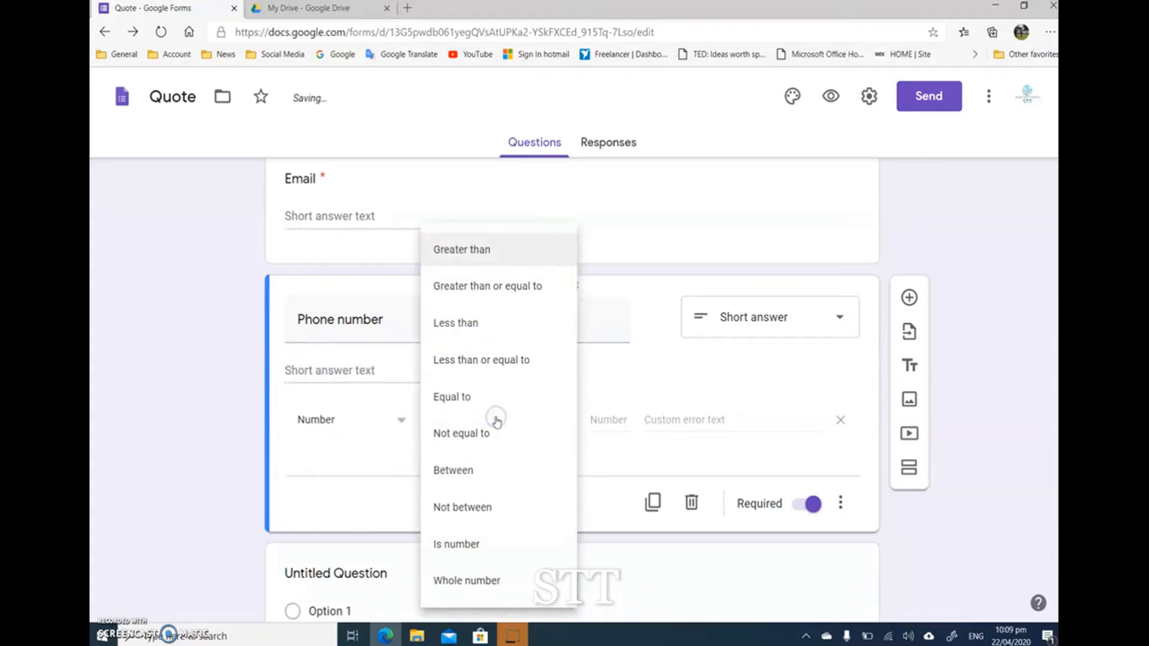
left_click(478, 542)
scroll(204, 491, "up", 5)
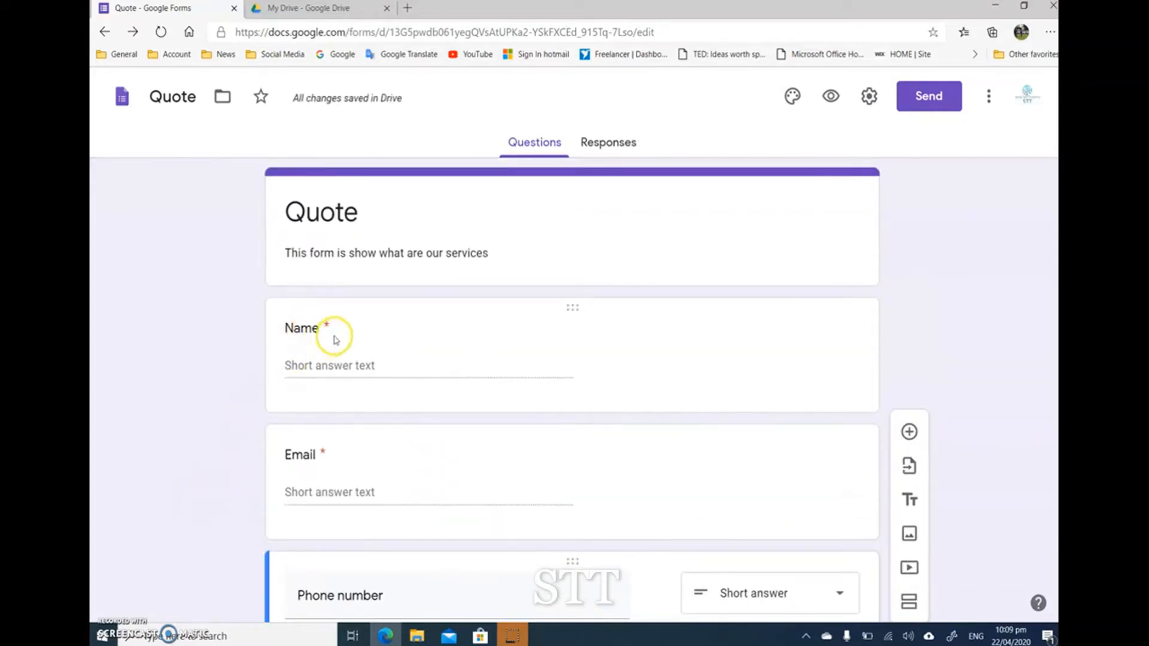
Step: Add a new section to the form after the untitled multiple-choice question
scroll(321, 436, "down", 4)
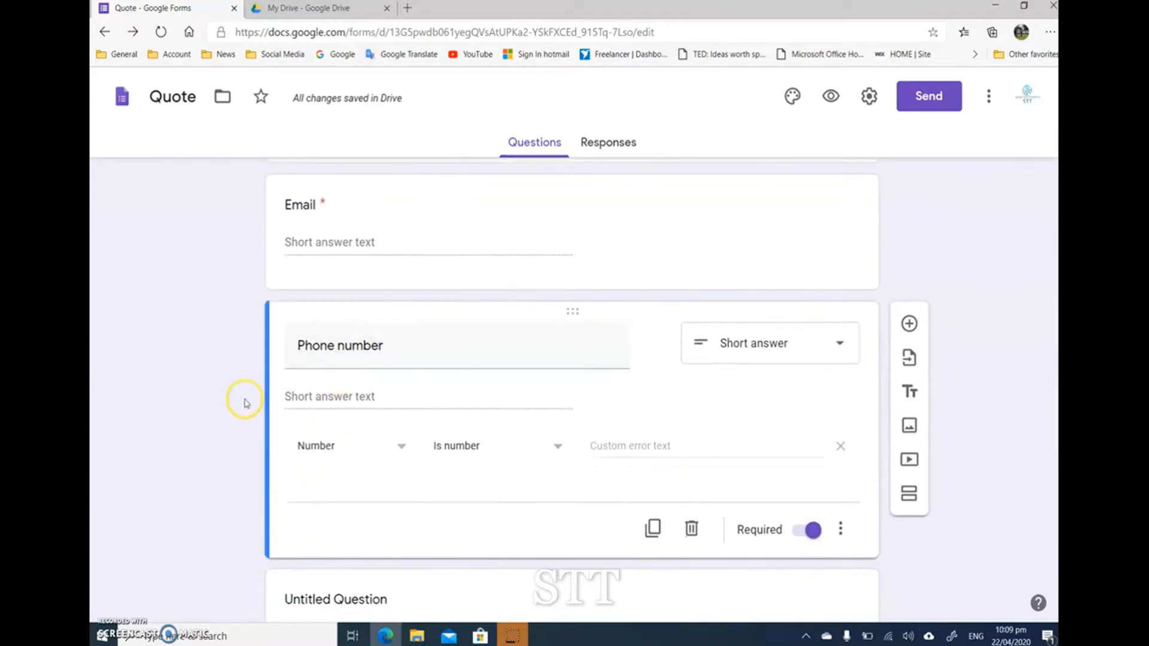
scroll(230, 398, "down", 2)
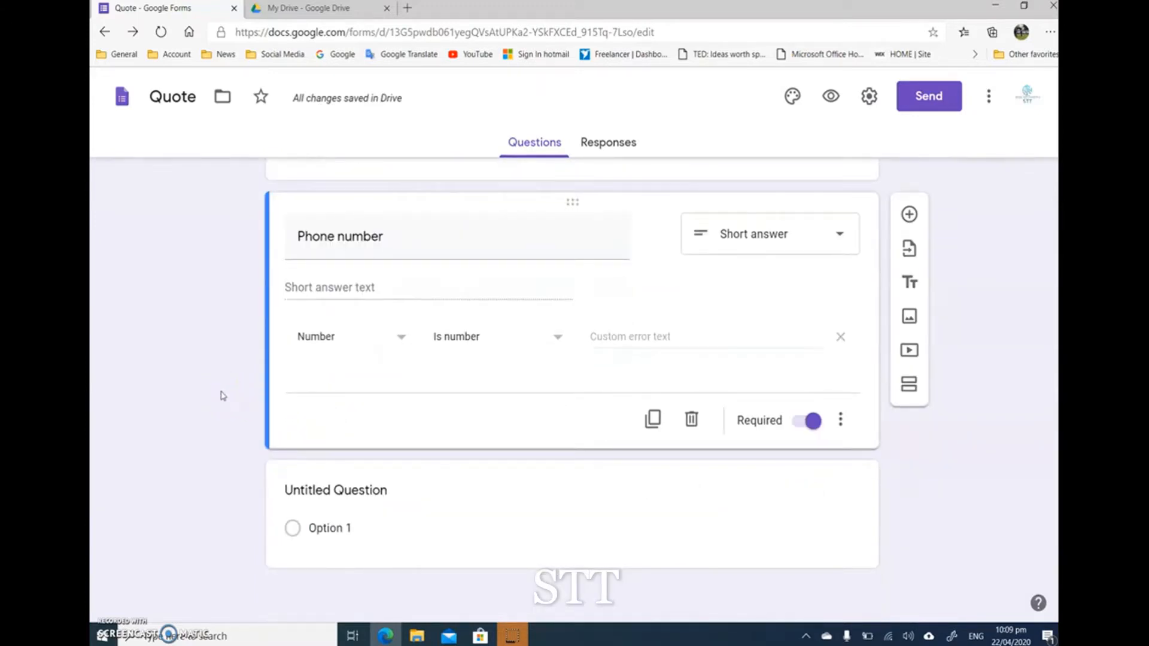
scroll(223, 396, "up", 6)
scroll(200, 370, "down", 4)
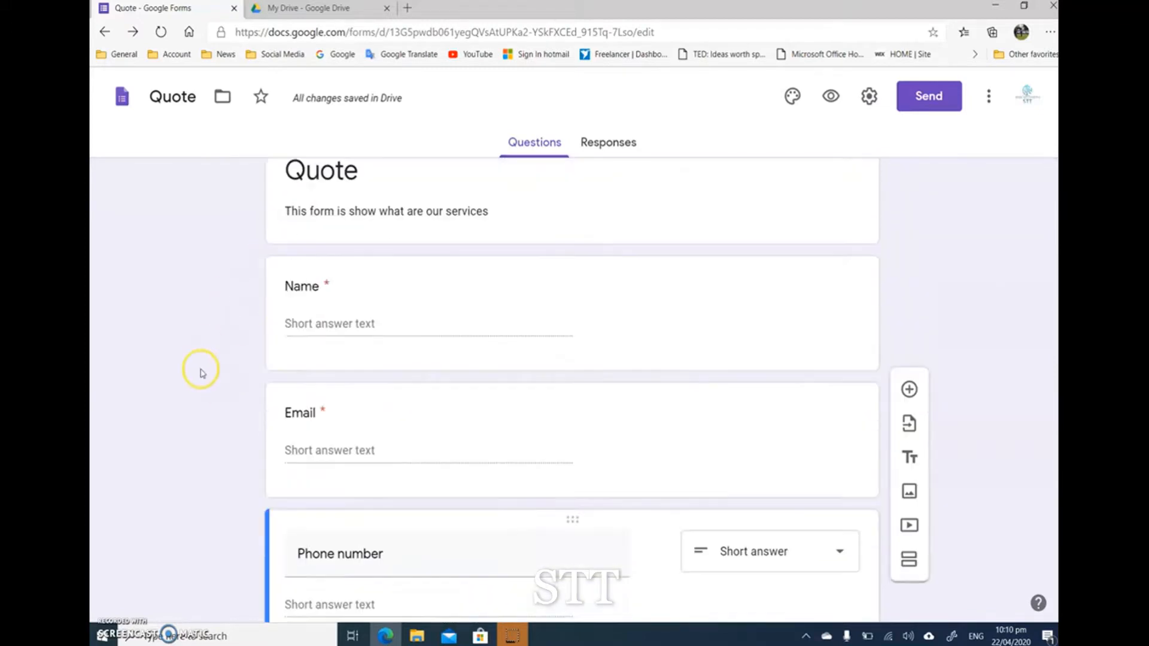
scroll(200, 372, "down", 2)
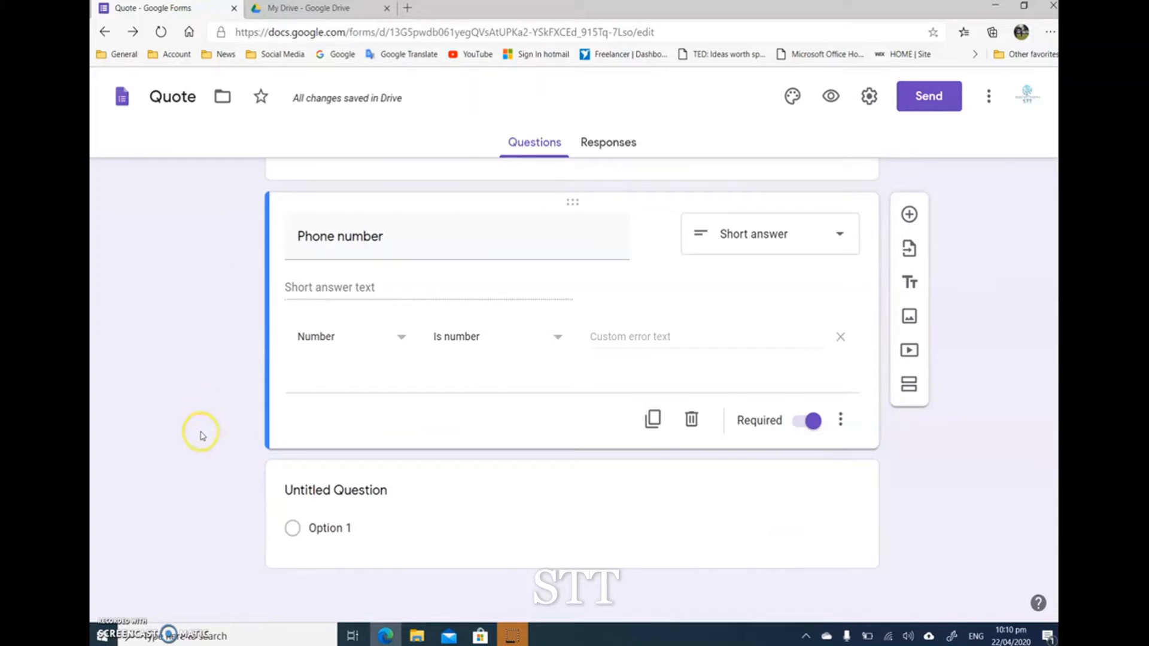
left_click(681, 485)
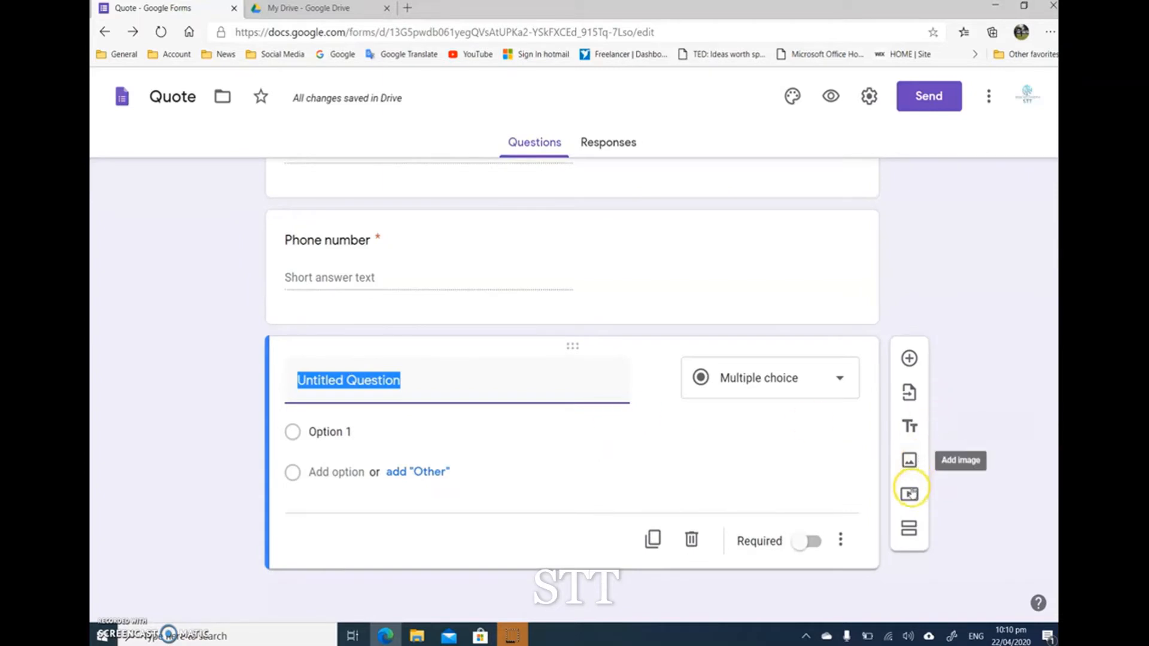
left_click(909, 530)
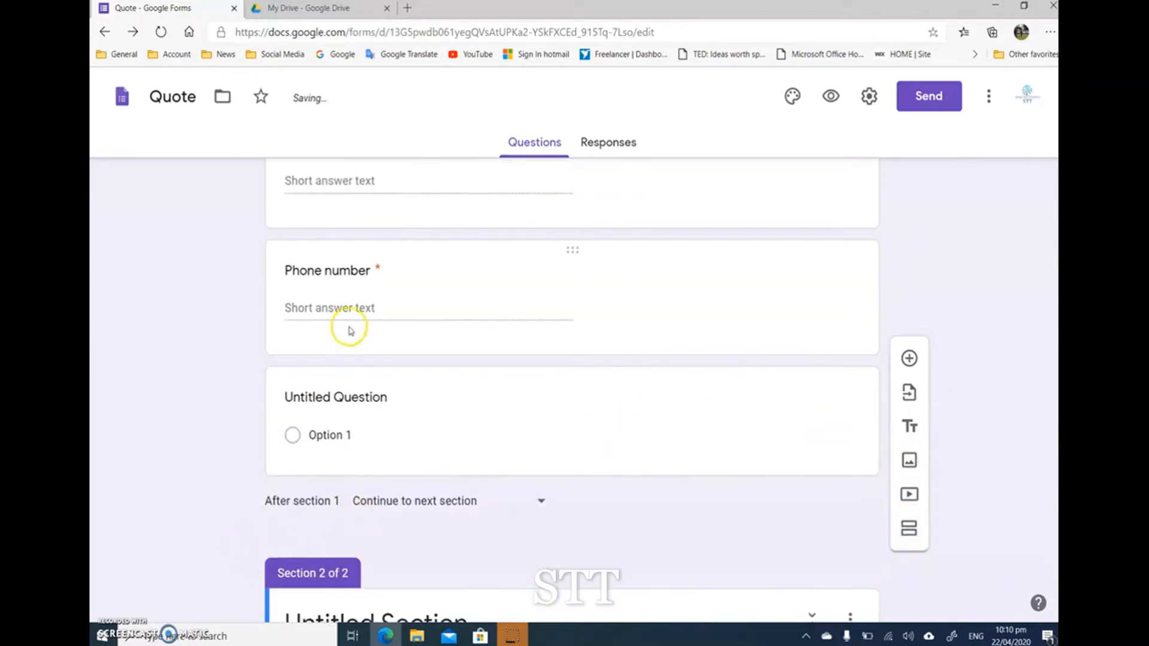
Step: Delete the untitled multiple-choice question below Phone number in section 1
scroll(347, 328, "up", 5)
scroll(348, 331, "up", 2)
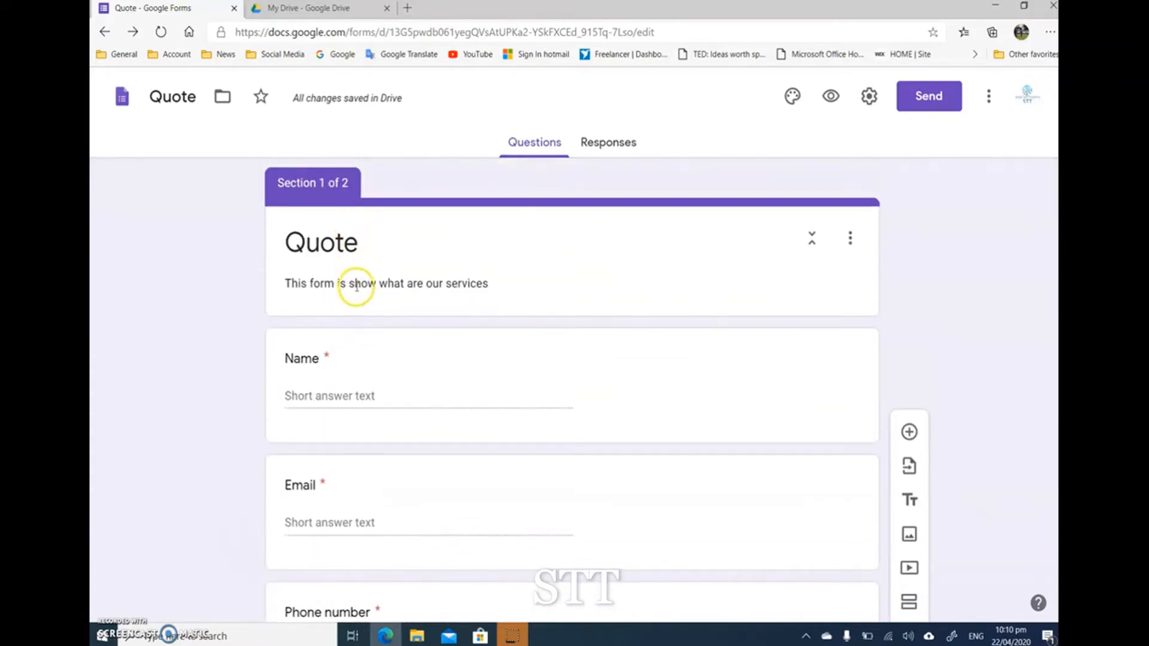
scroll(361, 462, "down", 8)
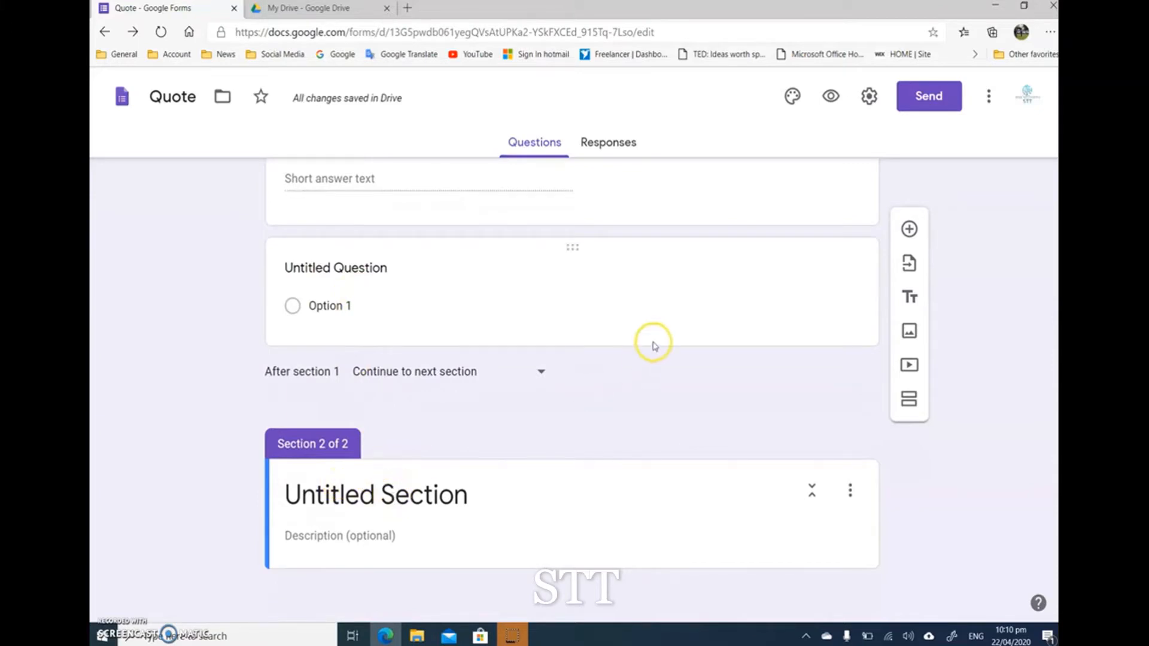
left_click(655, 300)
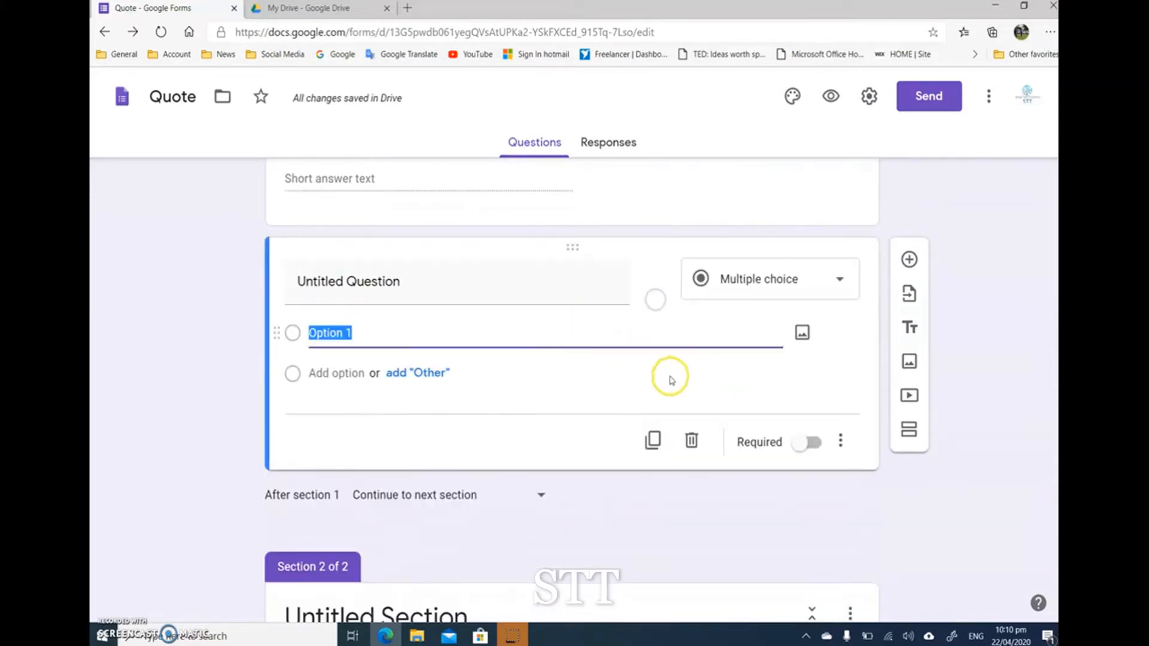
left_click(691, 440)
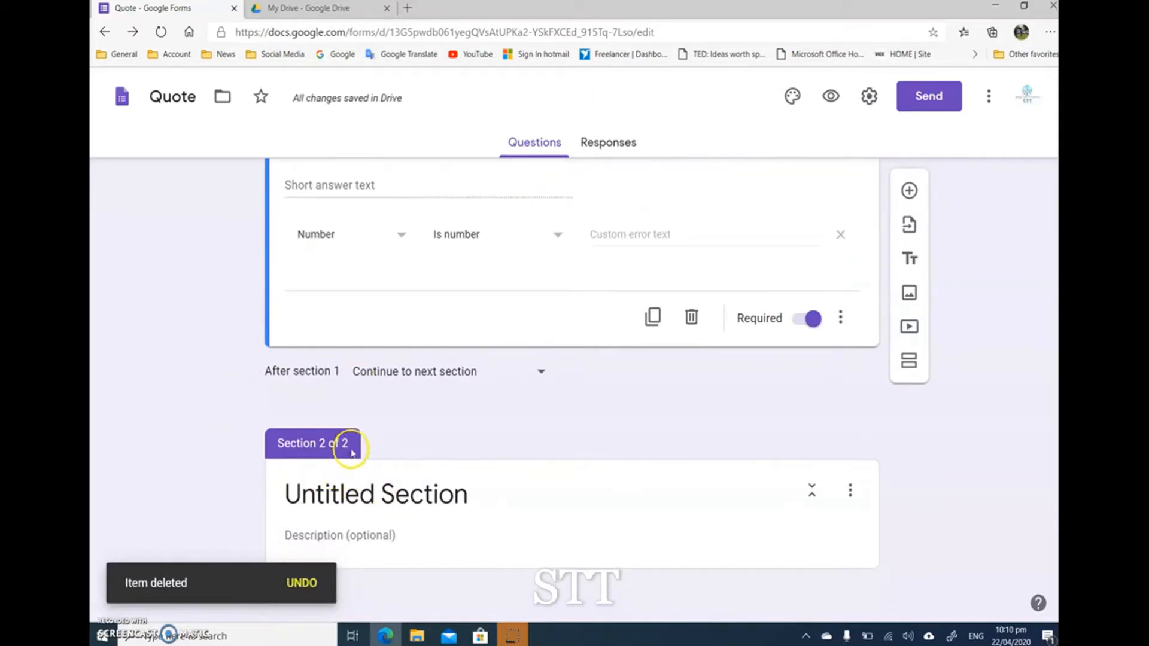
Step: Title the second section "Our services"
left_click(383, 491)
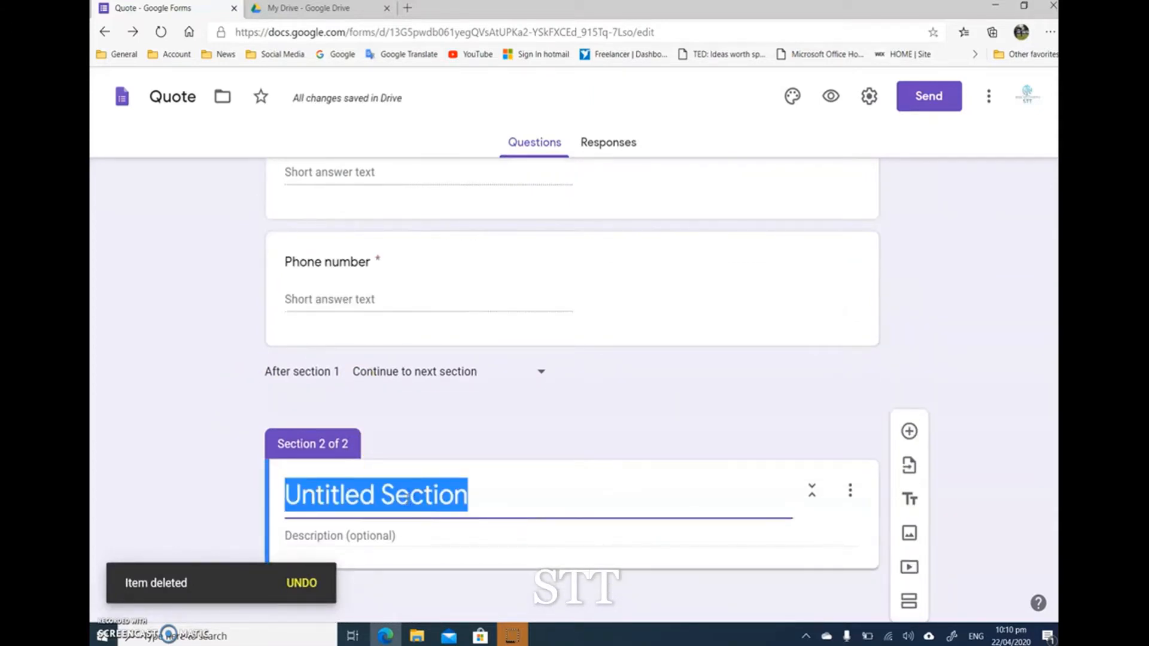
type("Our services")
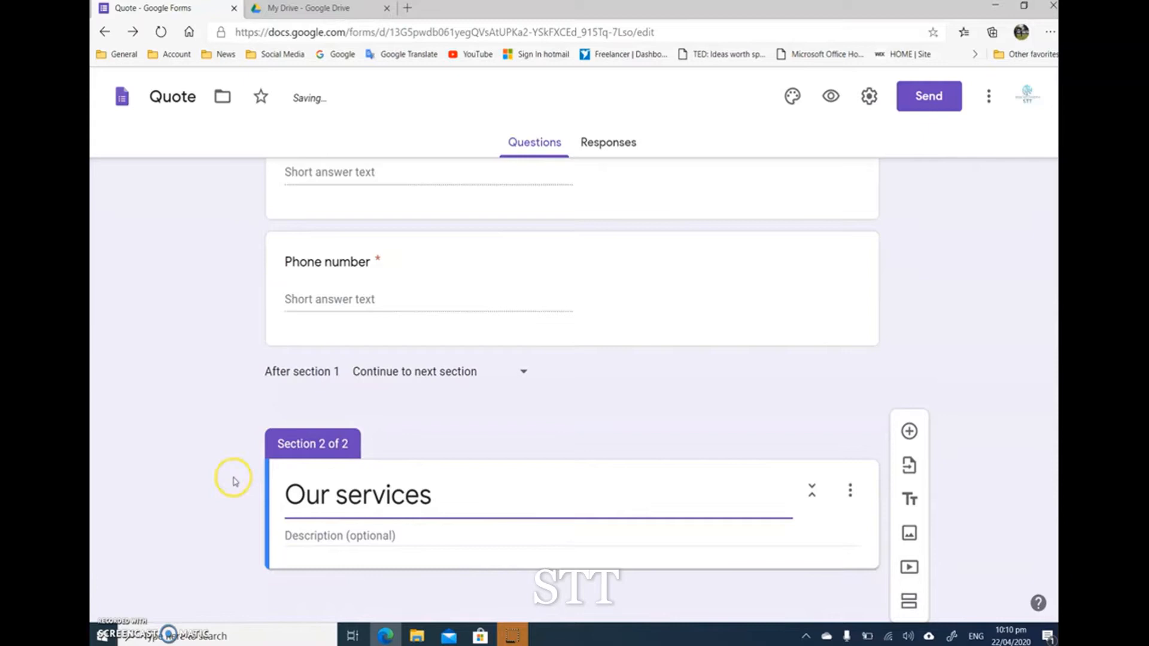
left_click(190, 466)
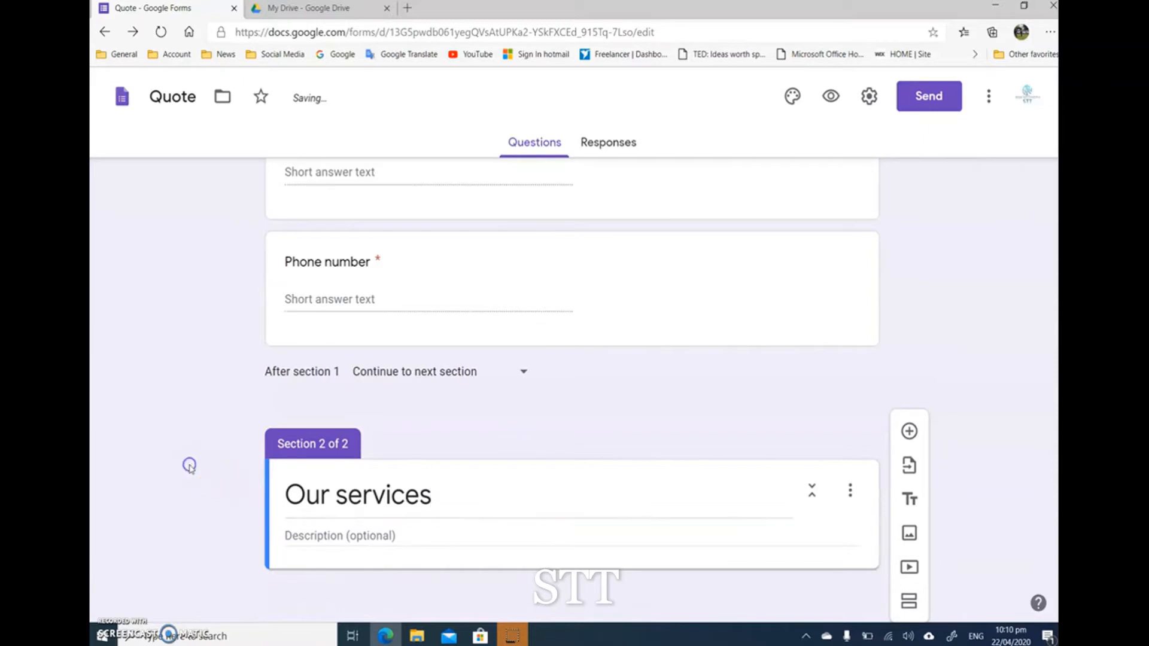
left_click(199, 441)
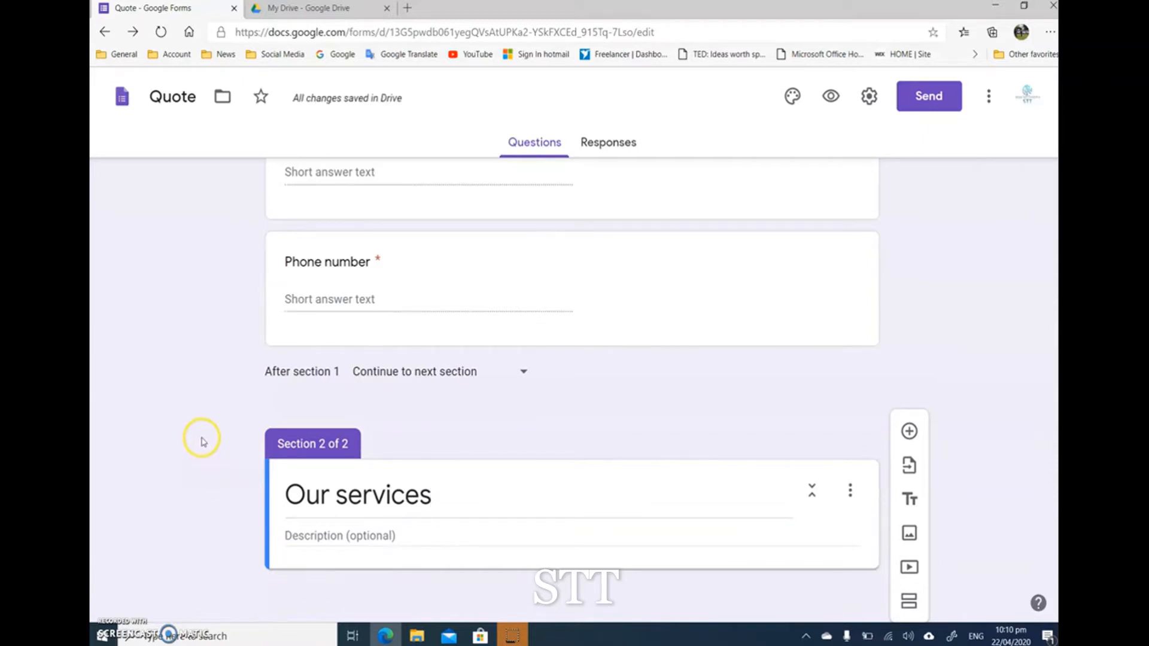
Step: Preview the form with a sample name, email and phone number, check the Our services page, and close the preview
scroll(204, 441, "up", 5)
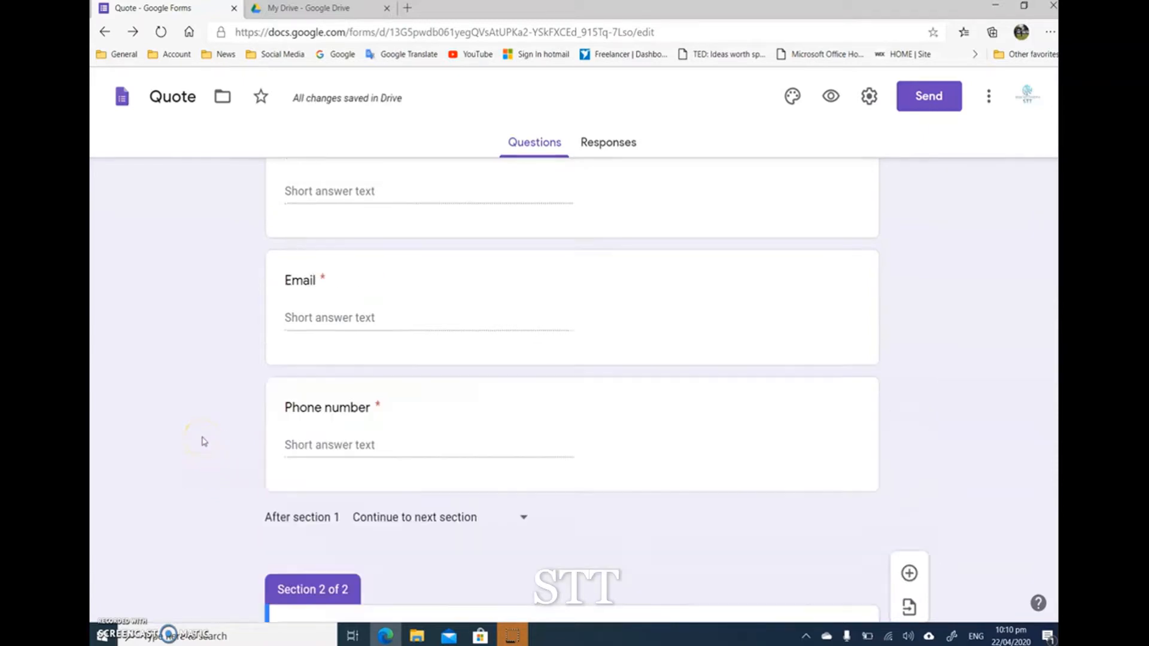
scroll(204, 441, "down", 5)
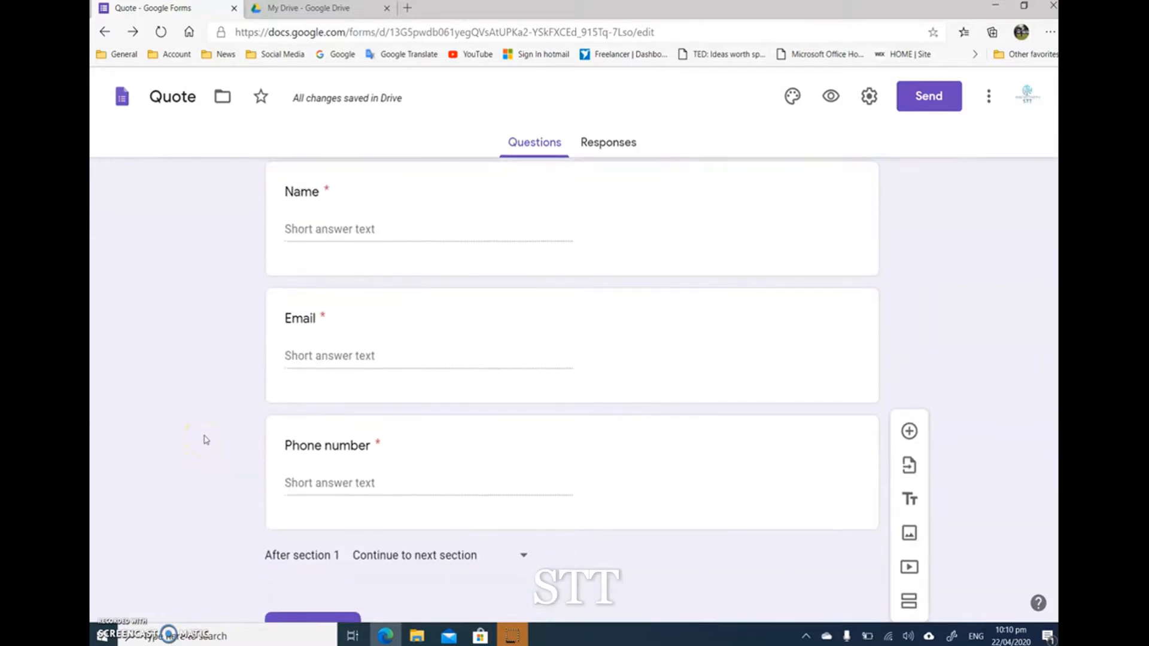
left_click(259, 336)
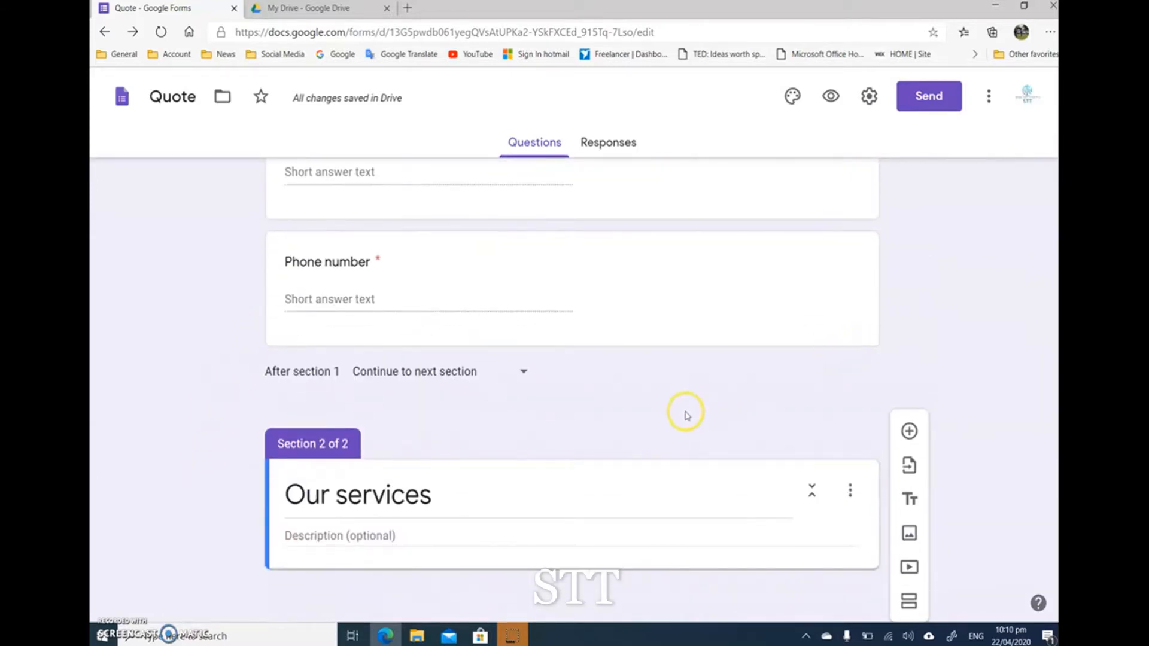
left_click(832, 97)
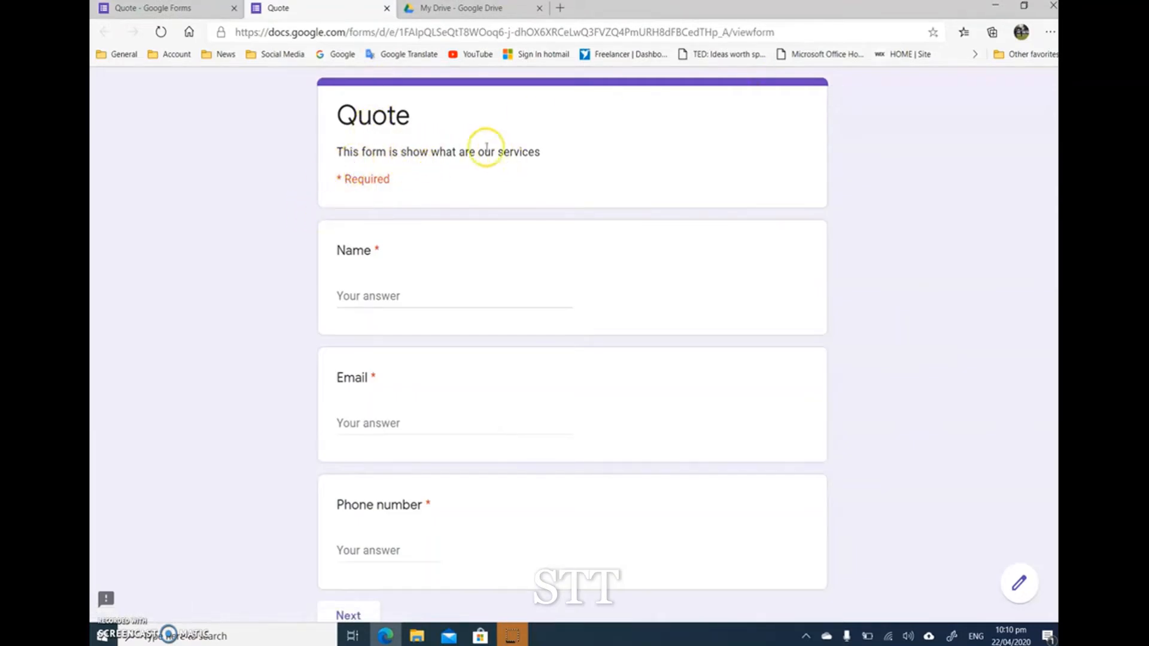
scroll(368, 269, "down", 1)
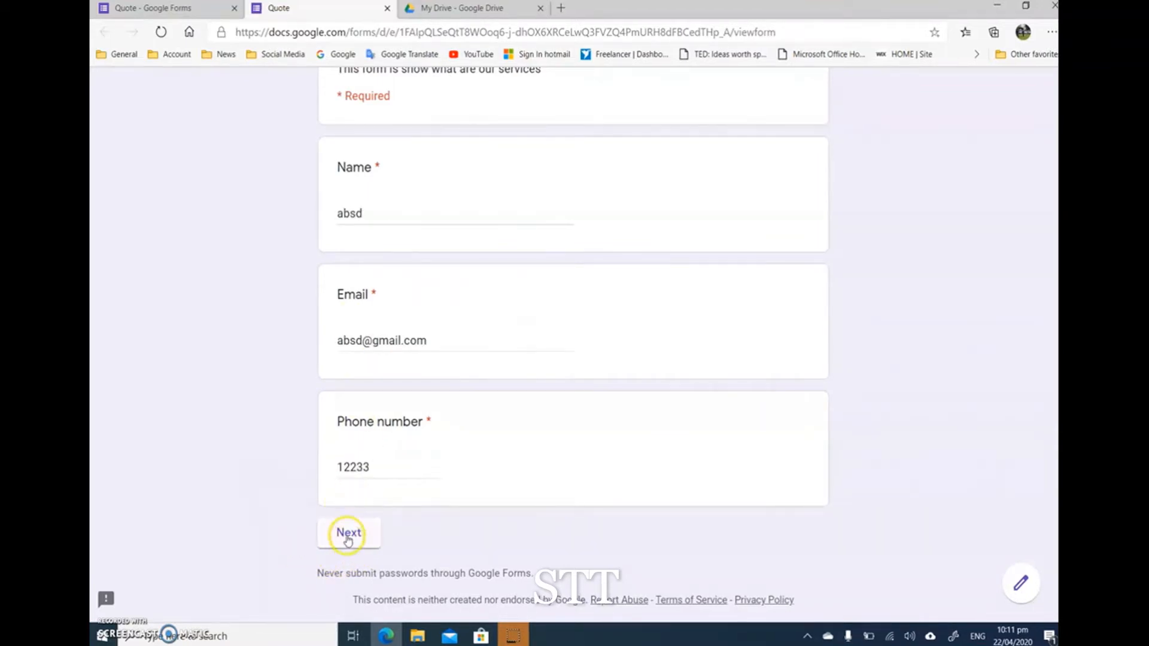
left_click(349, 534)
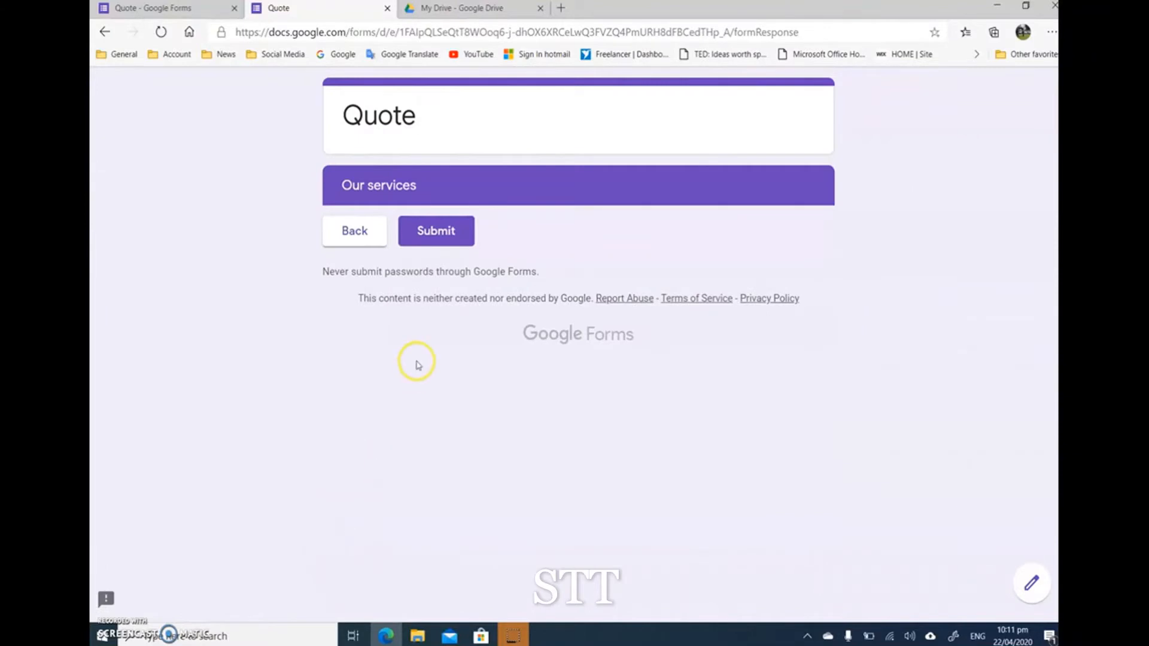
left_click(362, 233)
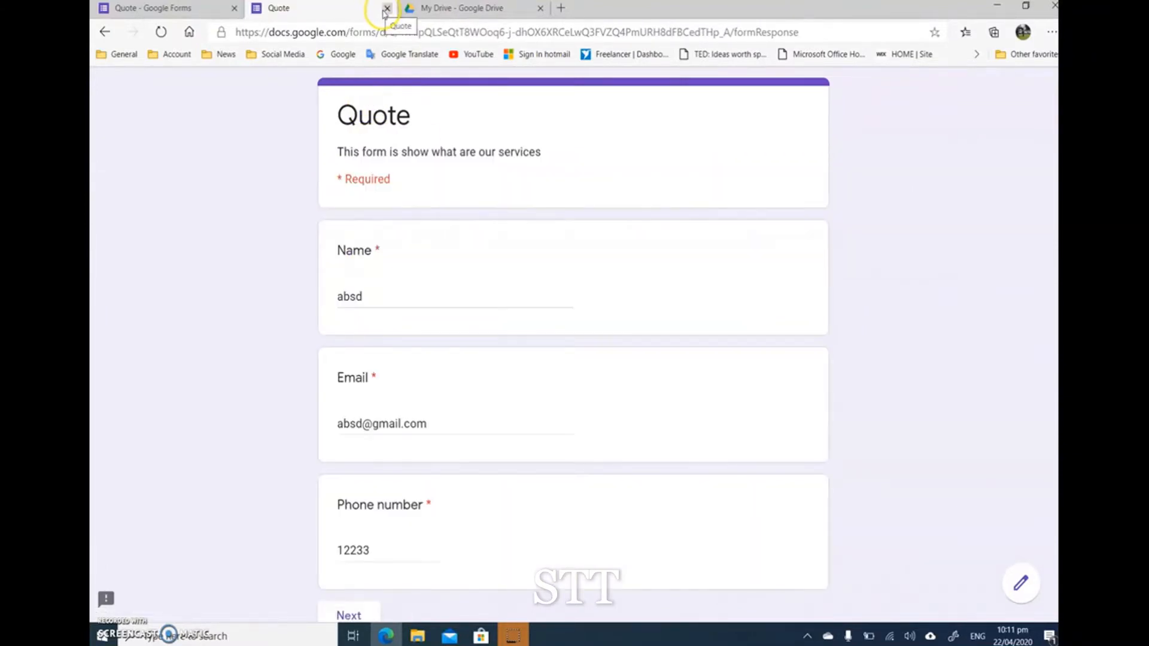
left_click(386, 8)
Step: Add a multiple-choice question titled "Design" to the Our services section
scroll(197, 374, "up", 3)
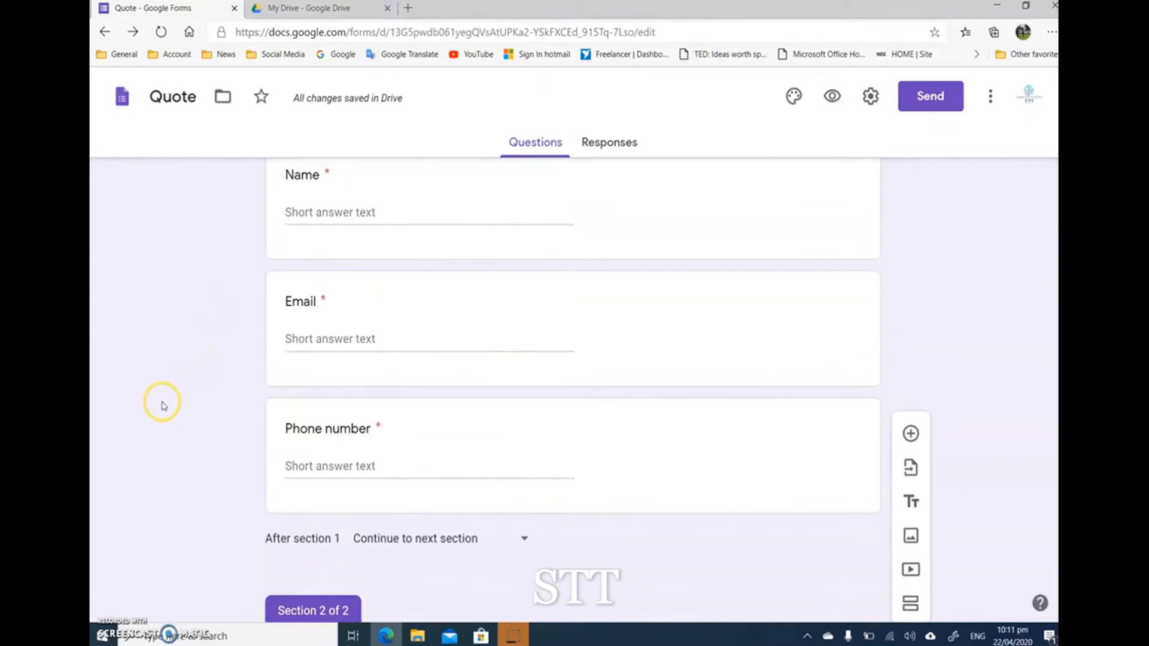
scroll(163, 379, "up", 3)
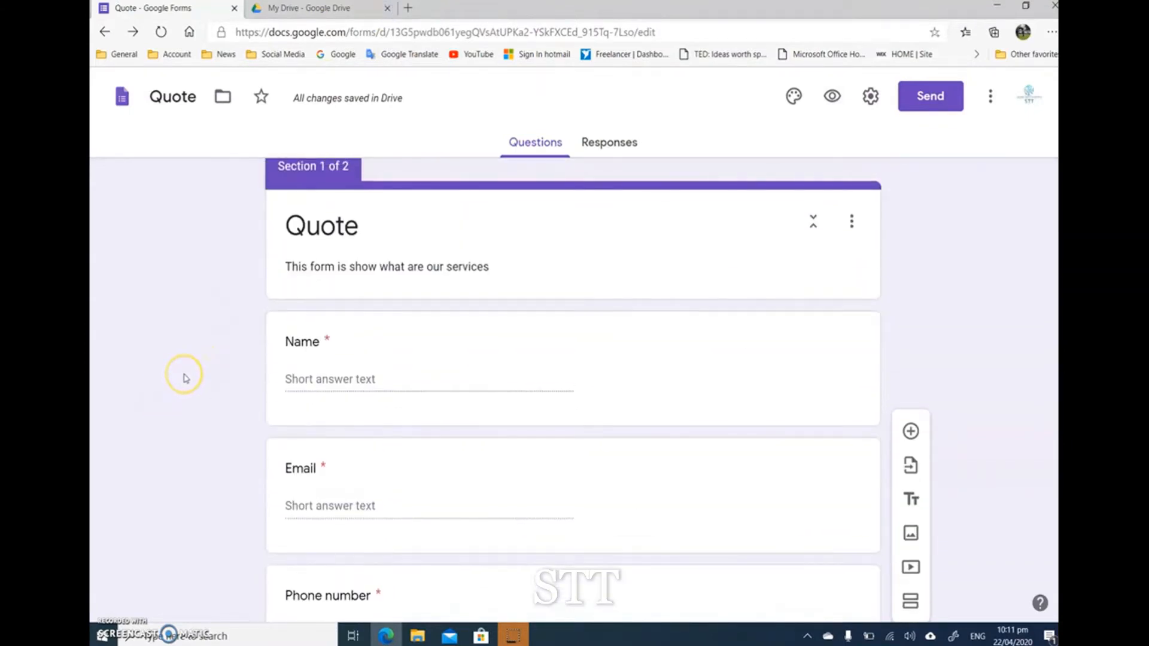
scroll(184, 377, "down", 5)
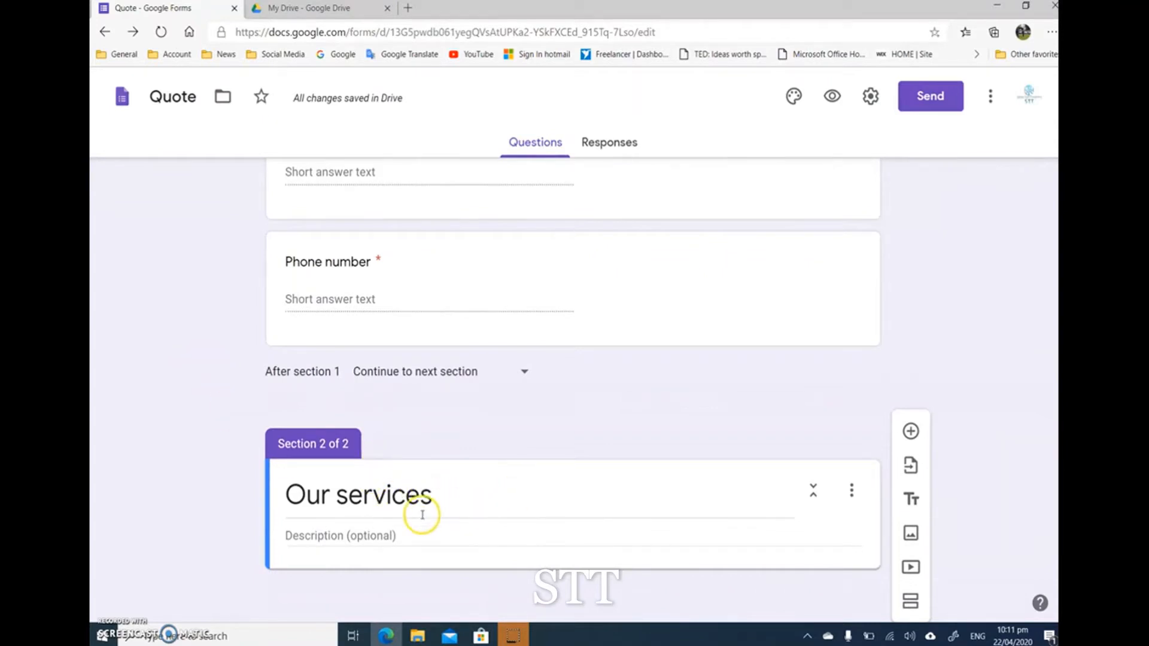
left_click(413, 536)
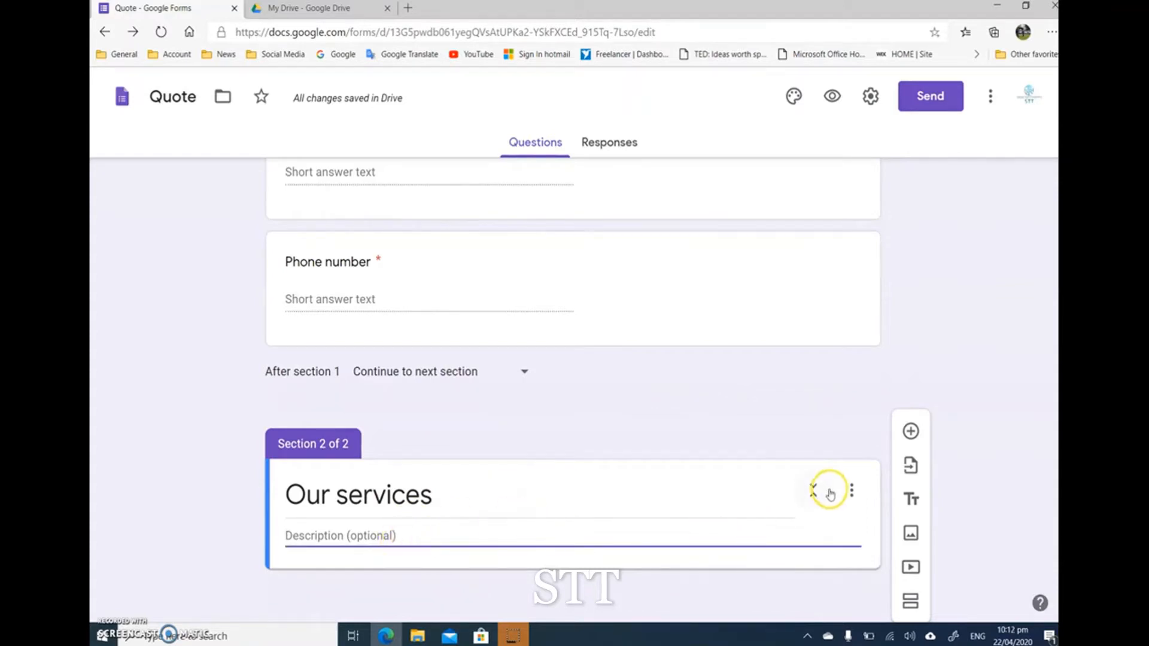
left_click(910, 431)
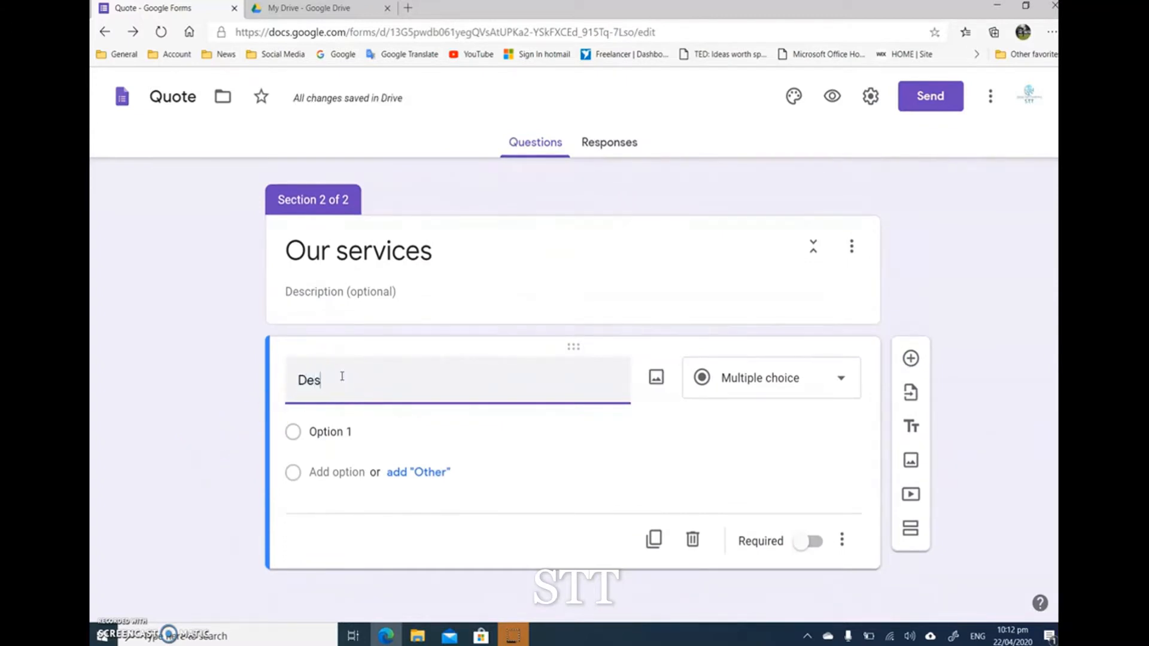
type("Design")
Step: Name the Design question's first option "Logo", and try adding an "Other" option before removing it
left_click(321, 431)
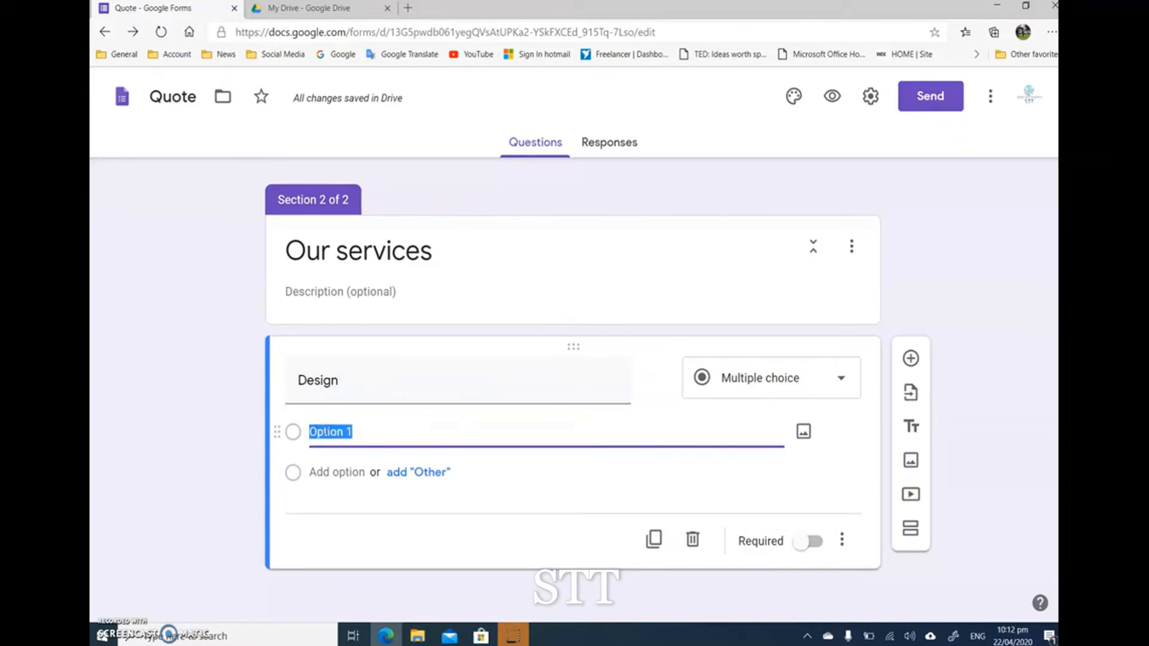
type("Logo")
left_click(336, 471)
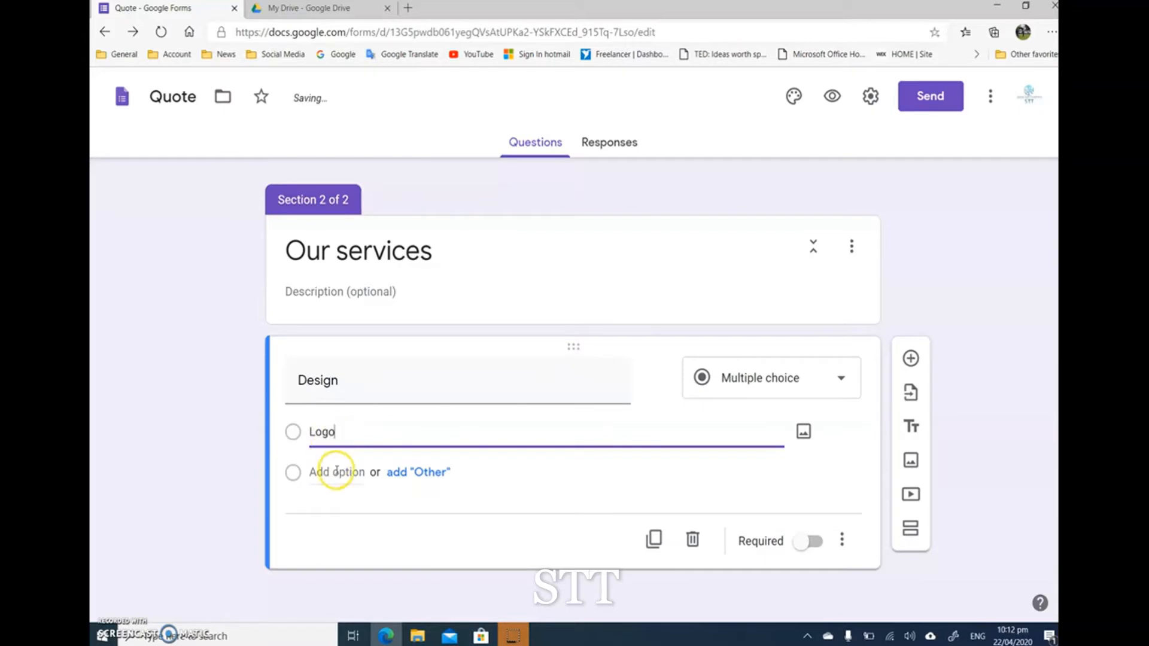
left_click(411, 473)
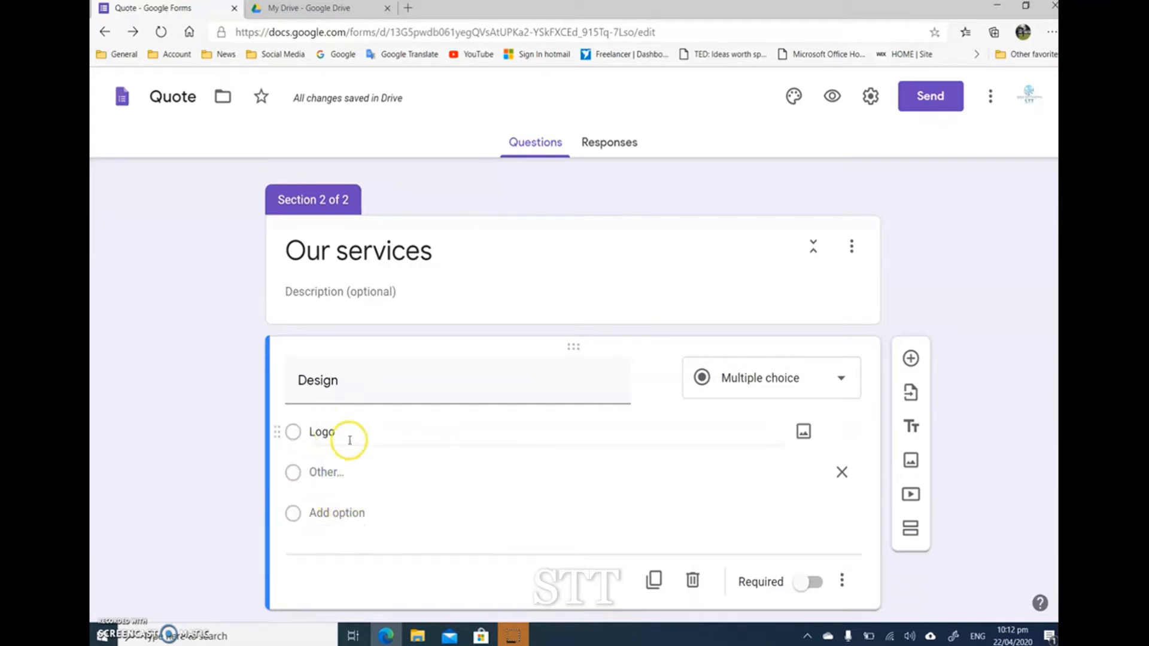
left_click(841, 472)
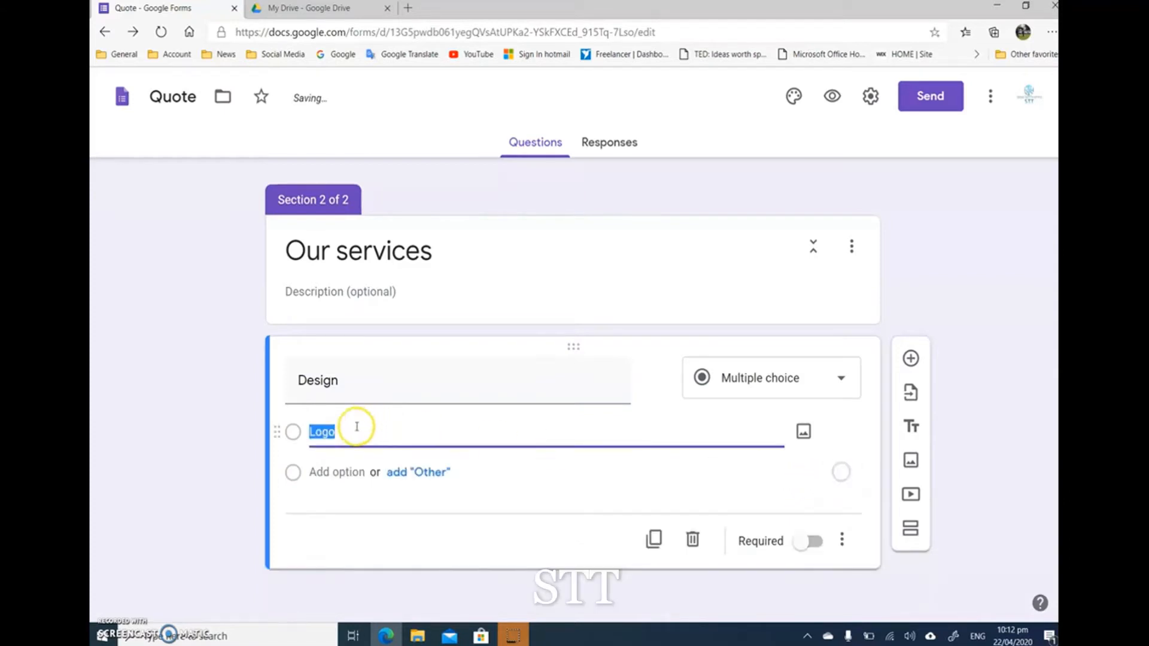
Step: Add a second option named "Business Cards" to the Design question
left_click(346, 472)
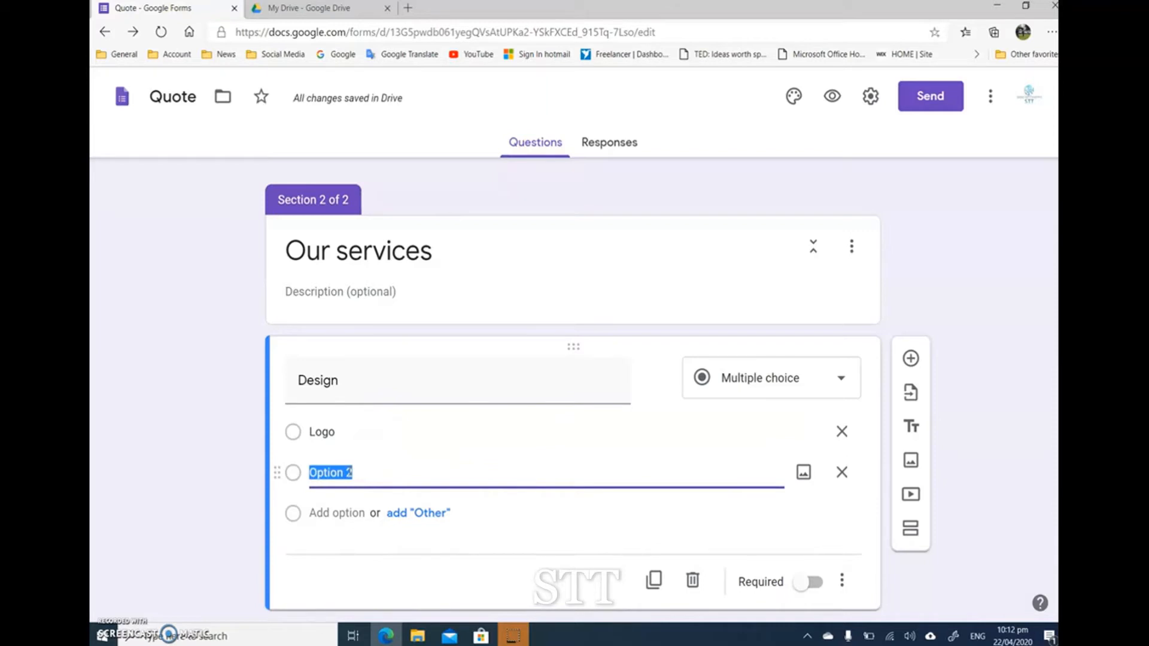
type("Cards")
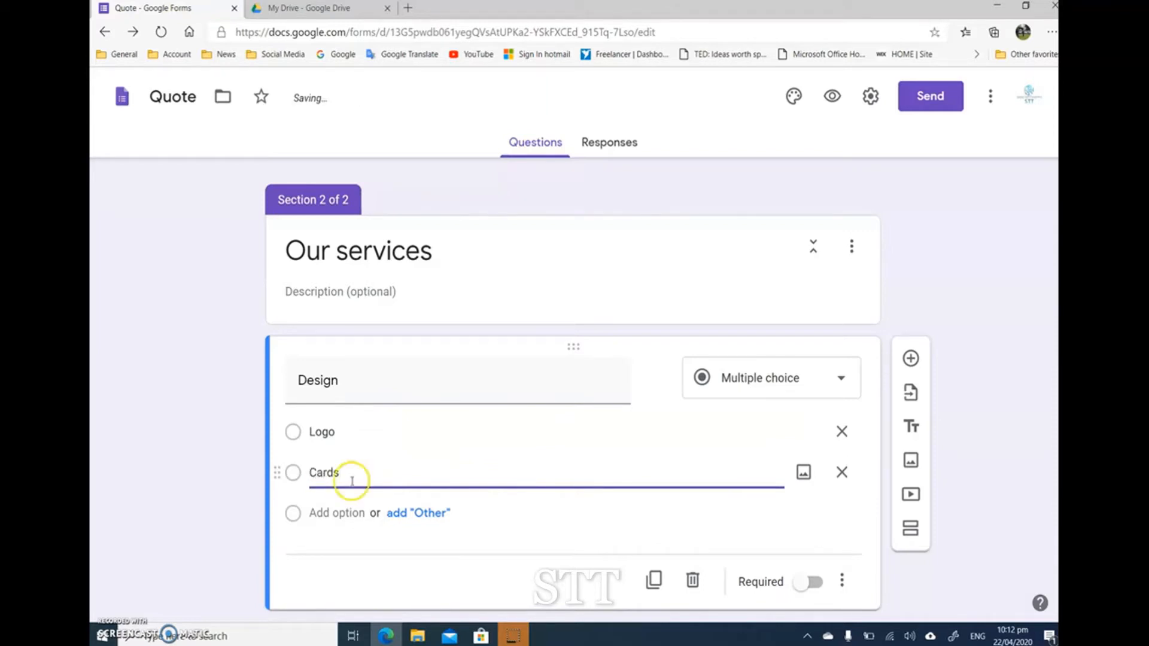
left_click(310, 472)
type("B")
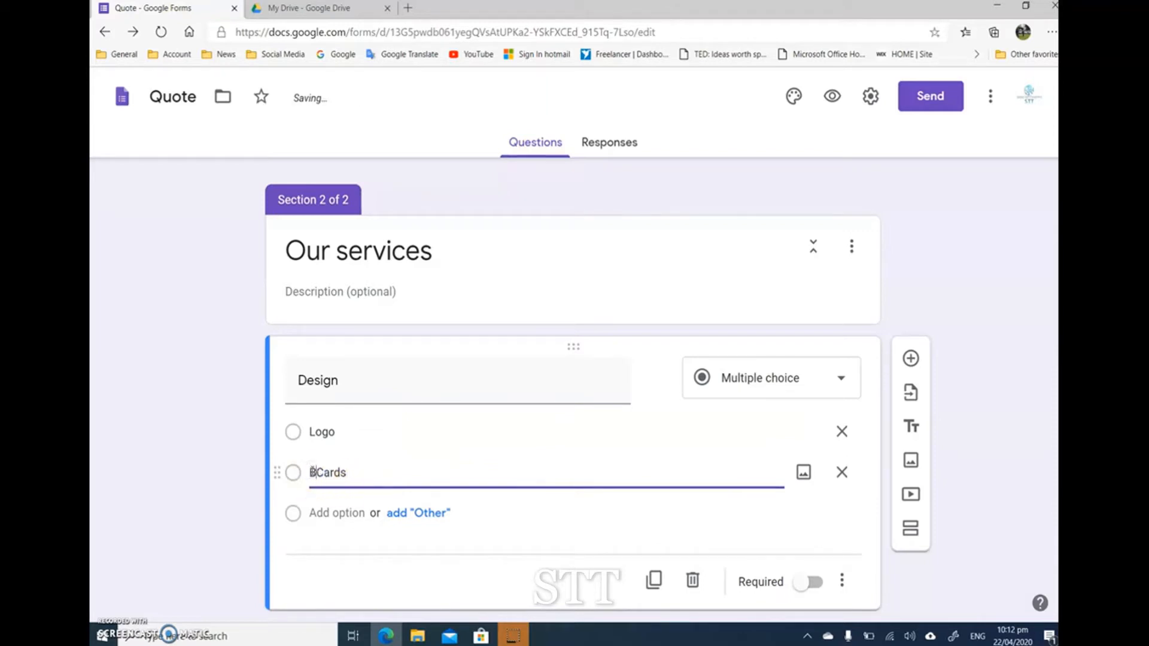
type("usiness")
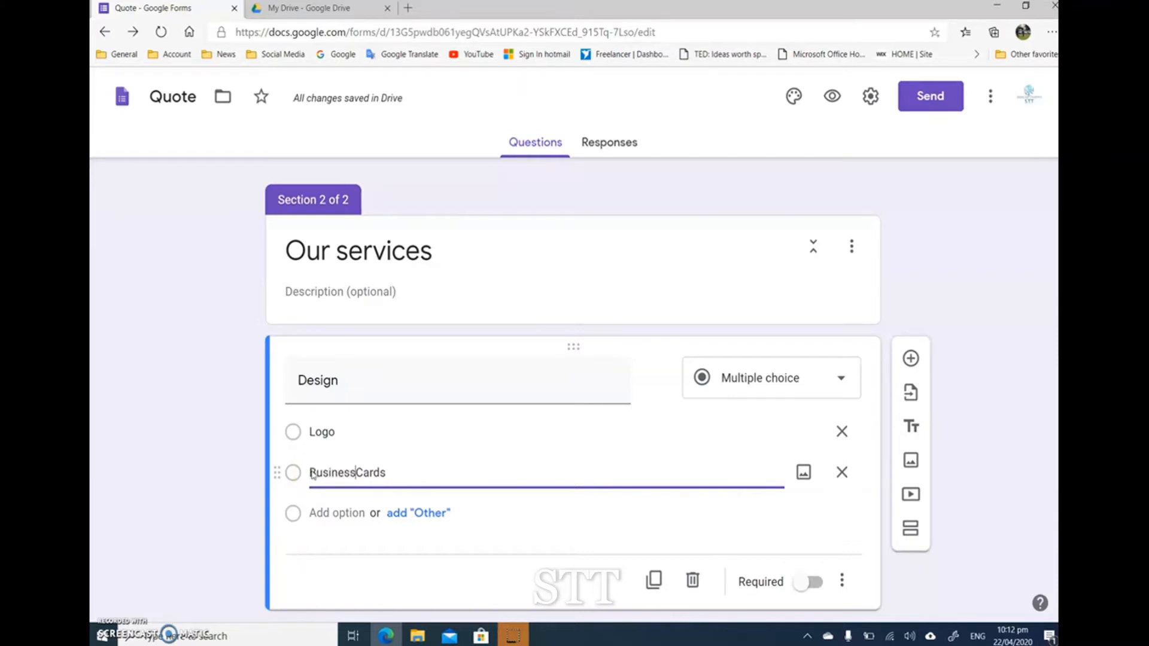
Step: Add a third option named "Websites" to the Design question
left_click(321, 515)
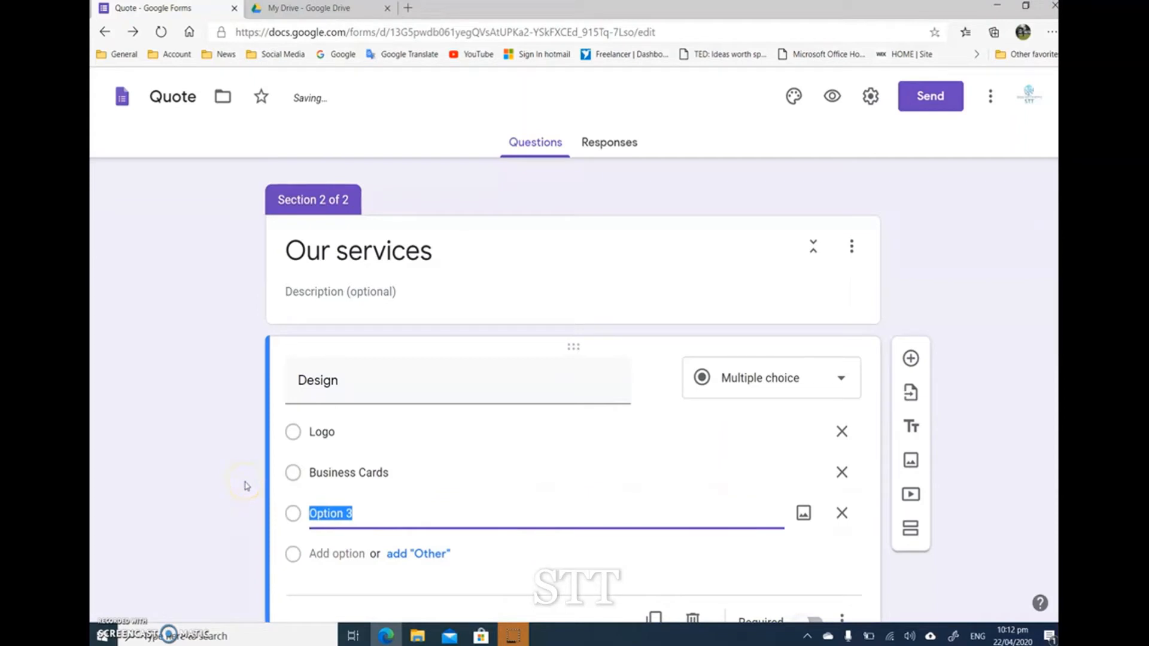
type("Websit")
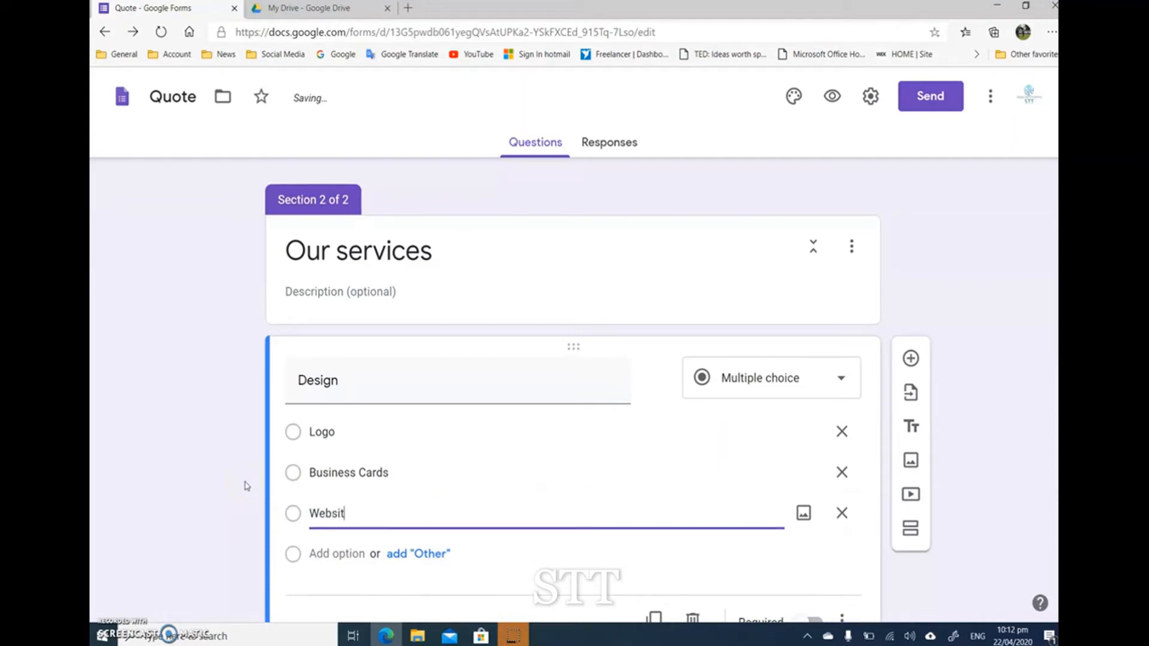
type("es")
left_click(176, 489)
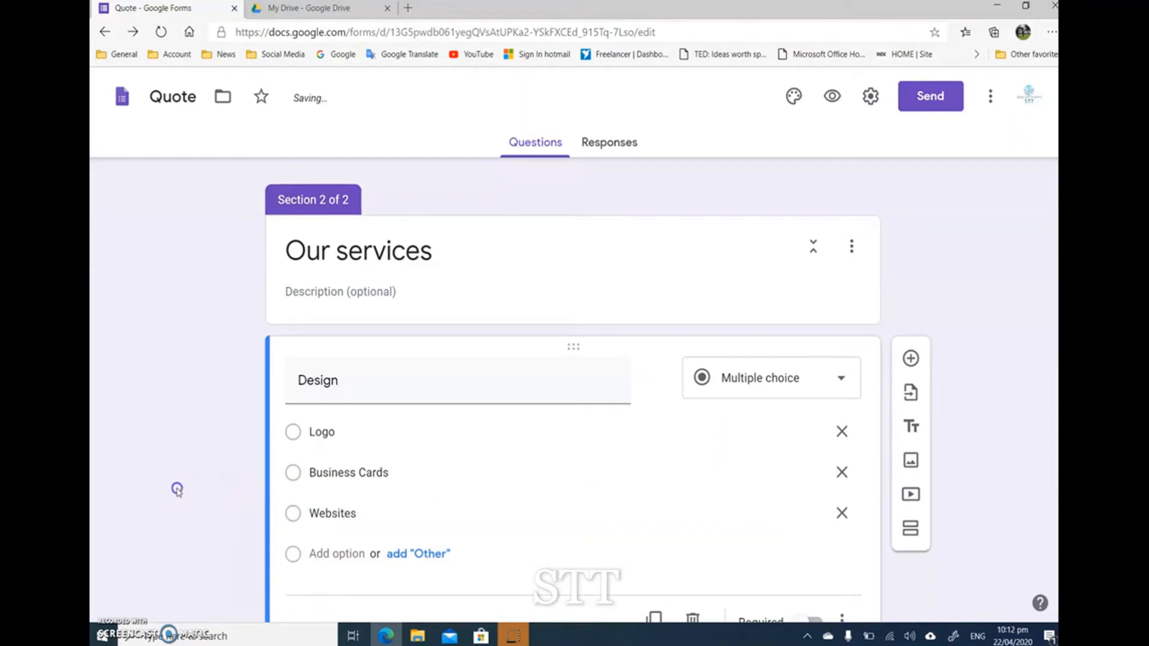
Step: Add an "Other" option to the Design question and make the question required
scroll(203, 473, "down", 1)
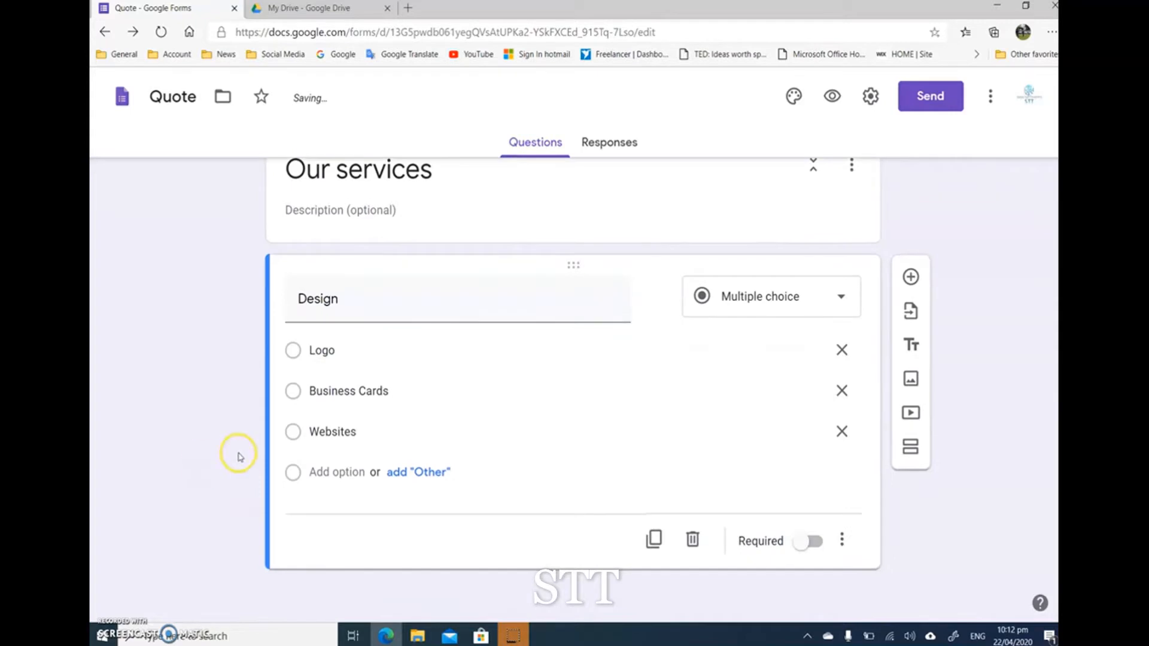
left_click(418, 472)
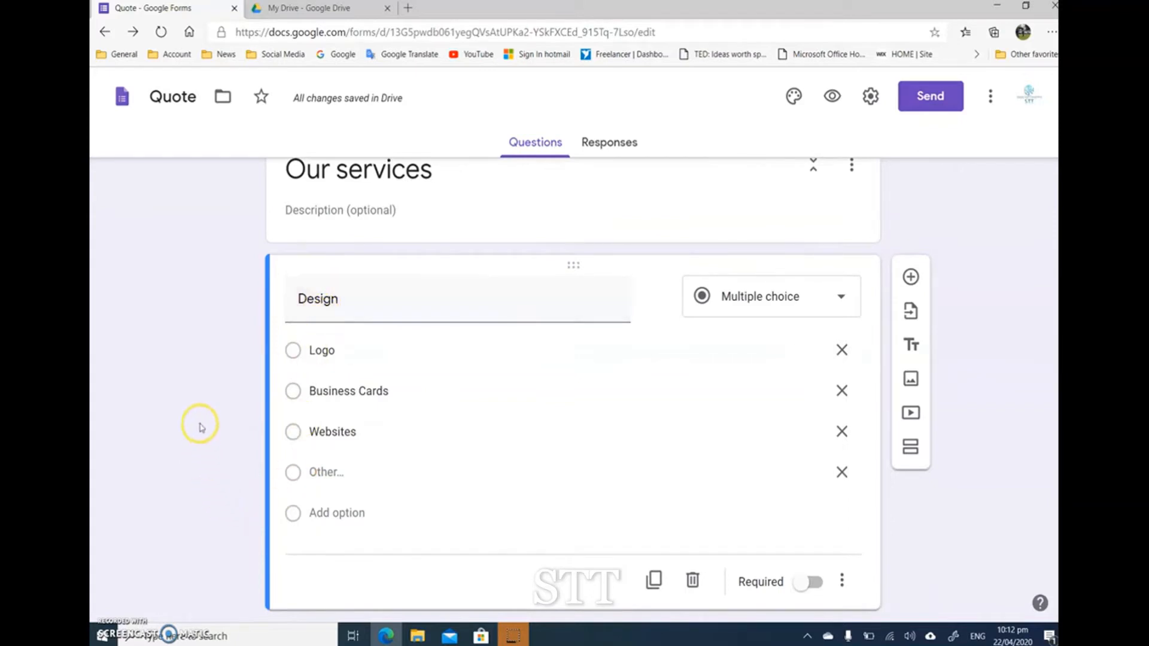
scroll(192, 414, "down", 1)
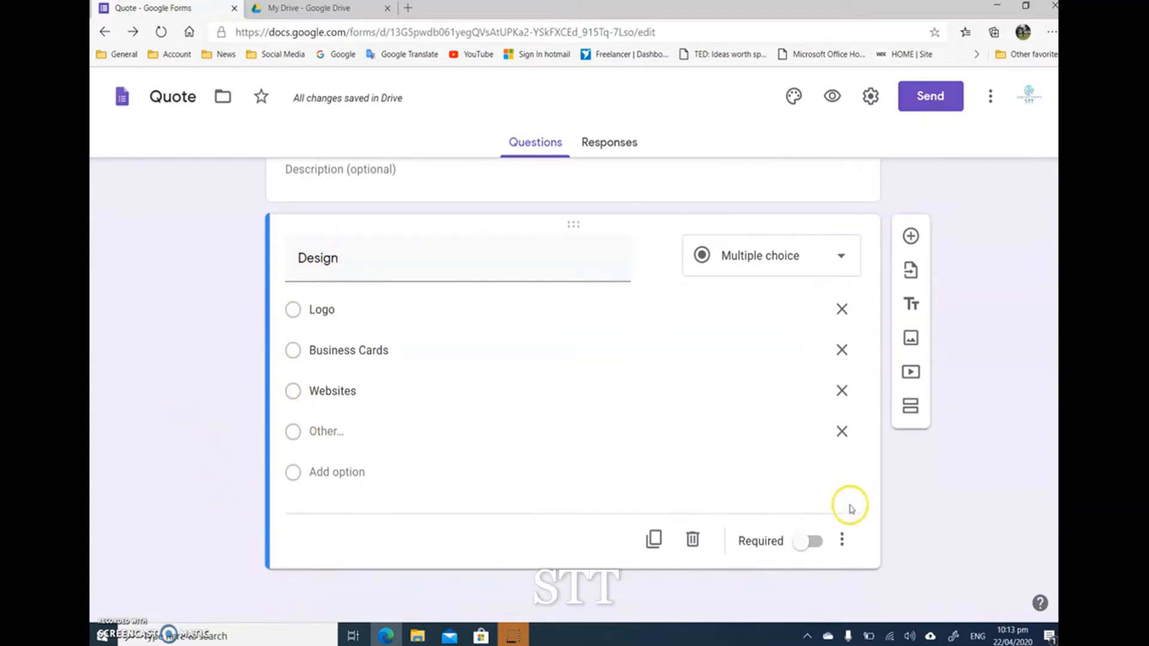
left_click(816, 542)
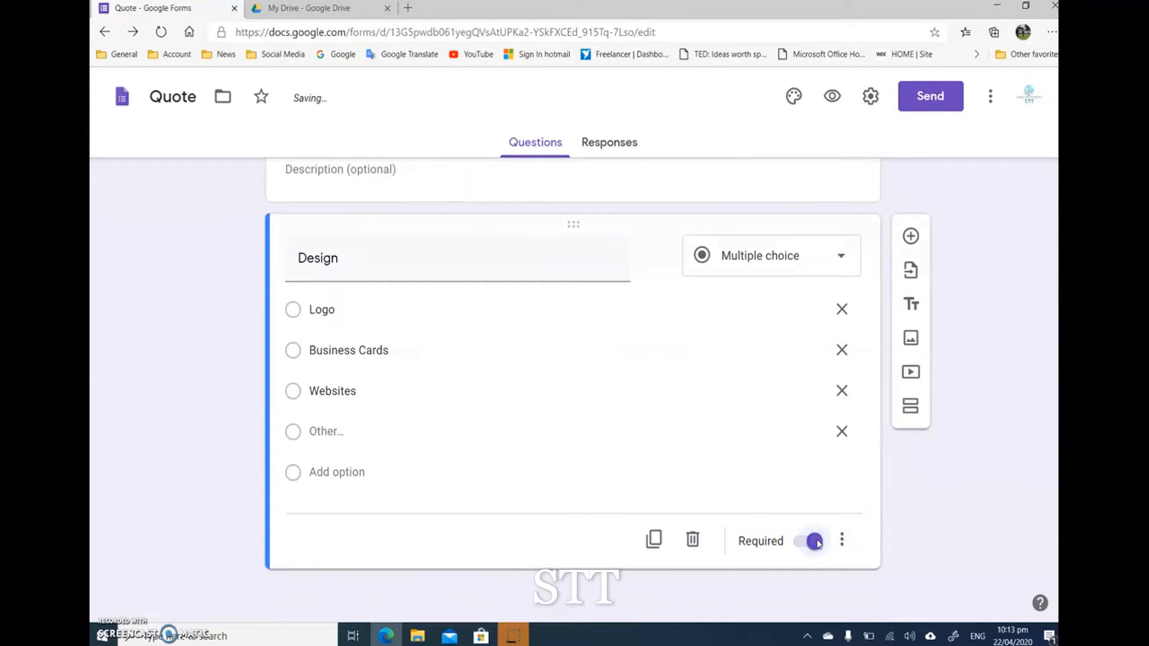
Step: Try the Checkboxes type and the Dropdown type for the Design question
left_click(746, 259)
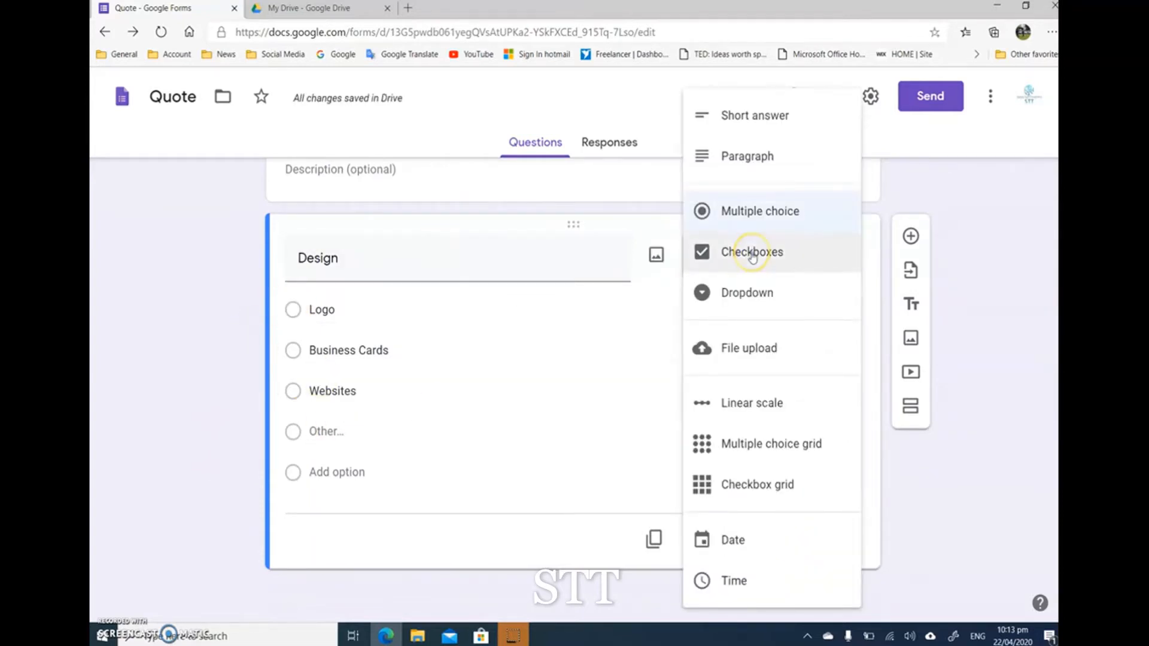
left_click(752, 255)
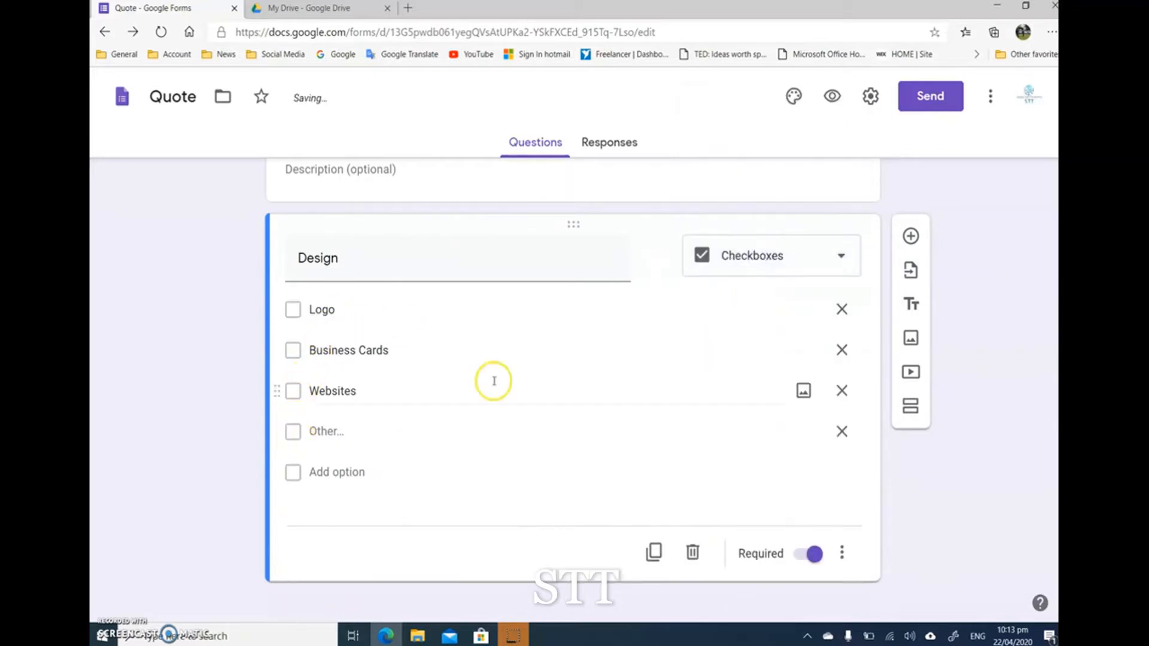
left_click(724, 252)
left_click(737, 293)
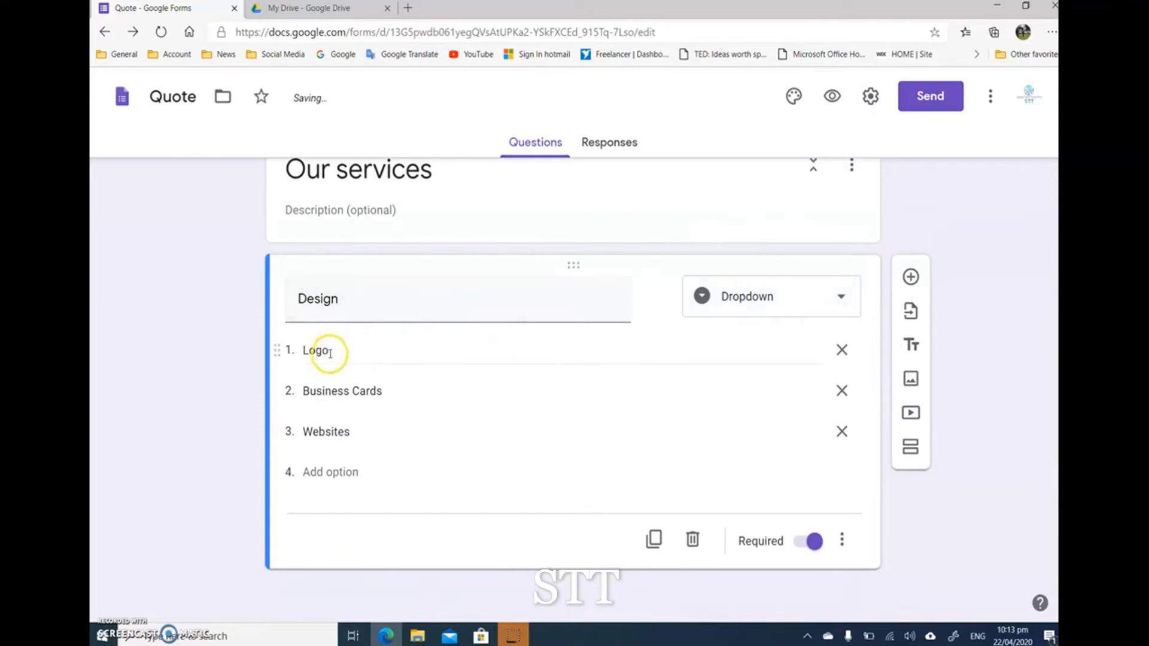
Step: Preview the form's first page with the contact questions, and close the preview
left_click(831, 97)
scroll(356, 380, "down", 3)
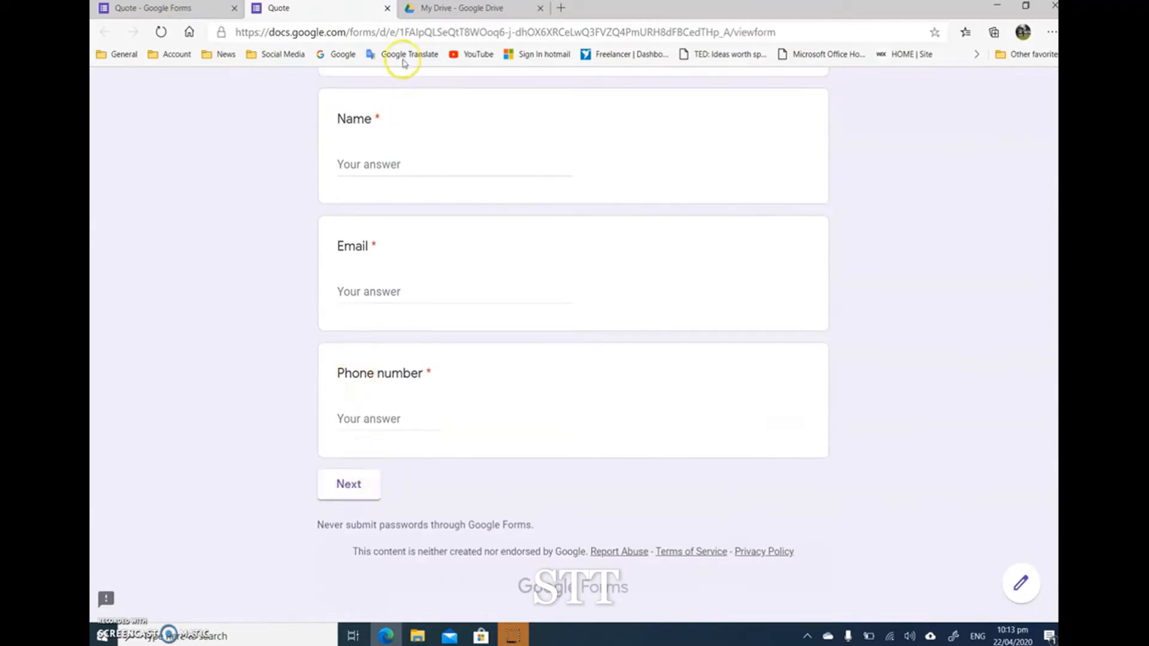
left_click(388, 8)
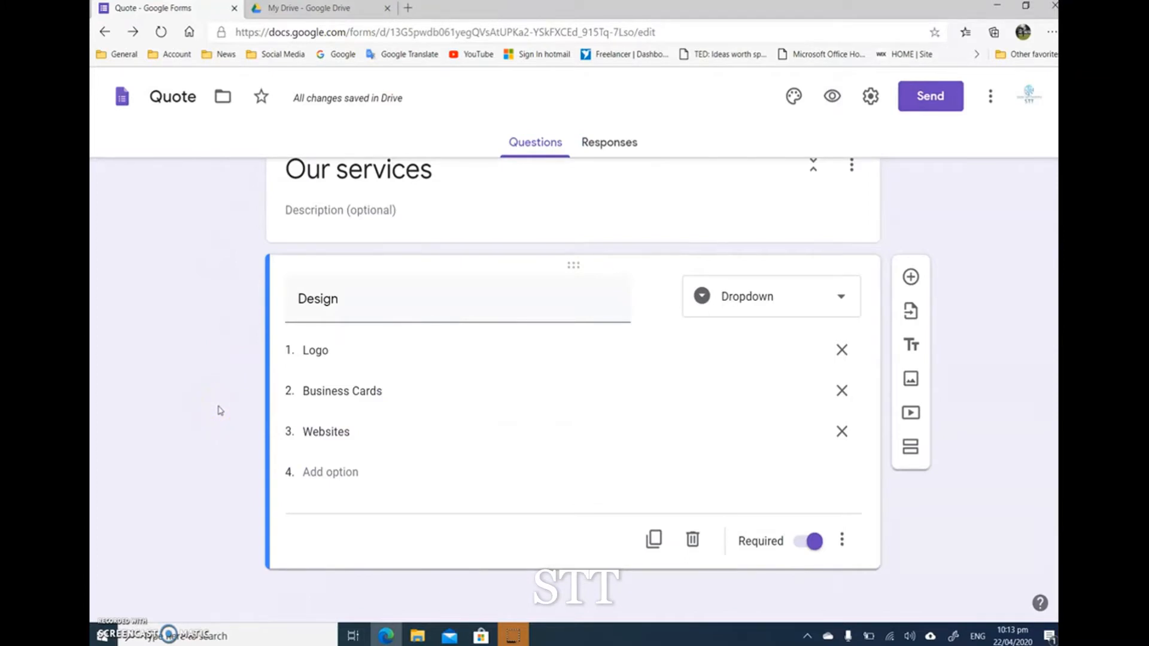
Step: Set the Design question's type back to Multiple choice
scroll(210, 418, "up", 10)
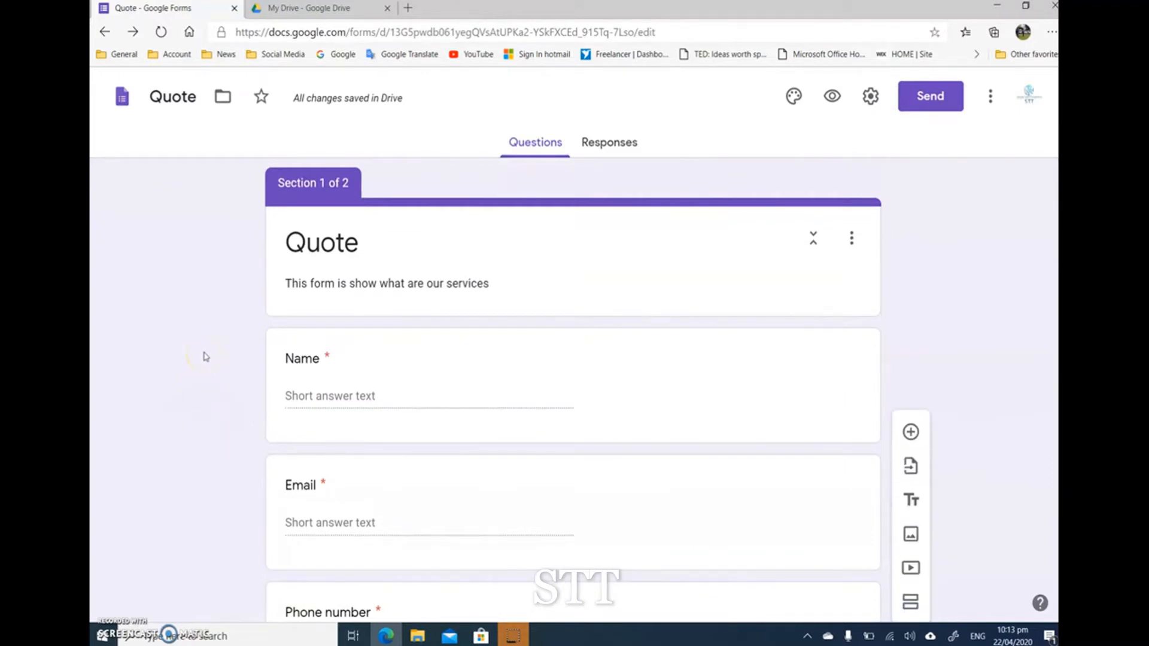
scroll(205, 357, "down", 10)
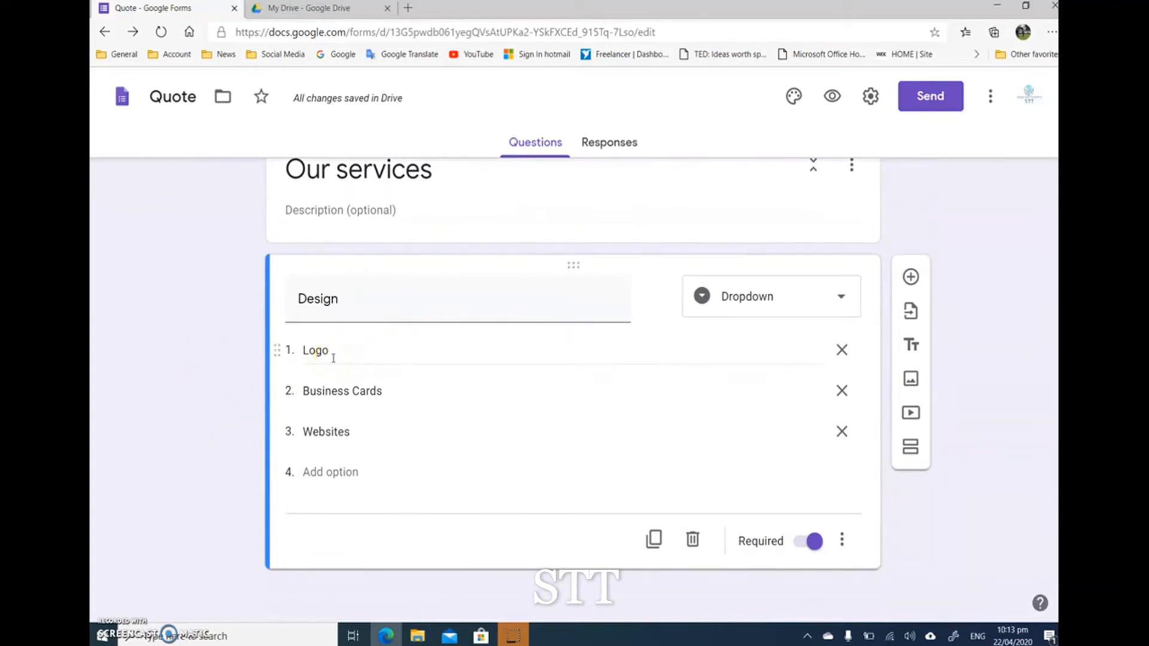
left_click(734, 296)
left_click(756, 211)
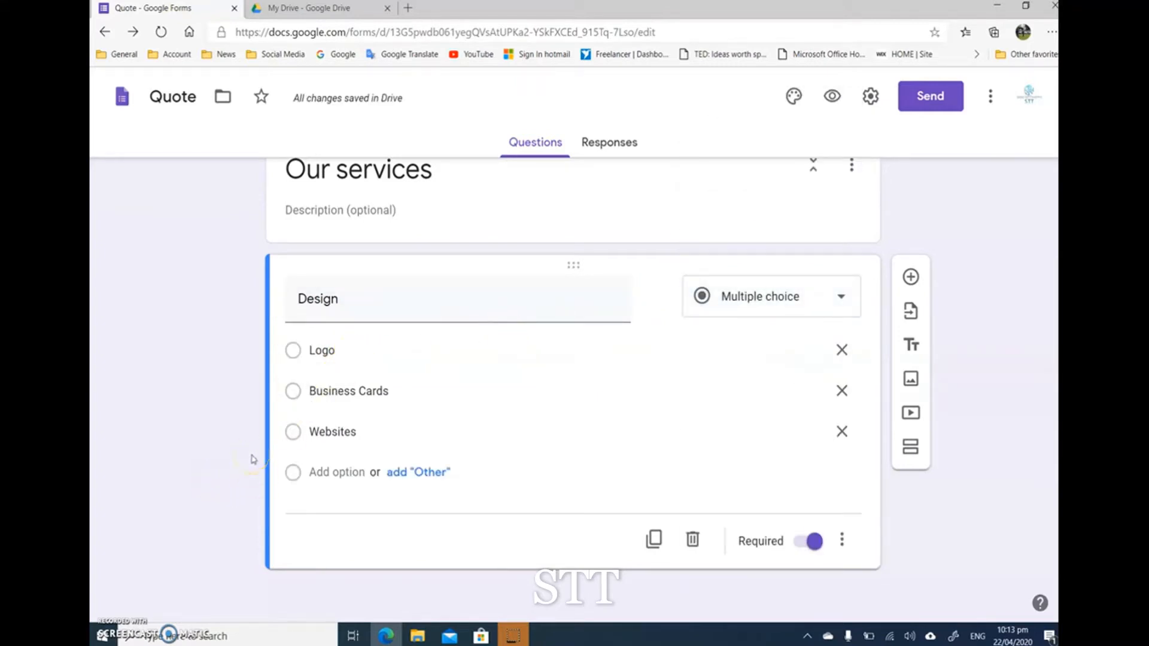
Step: Add a new section after Our services and title it "Logo"
scroll(254, 459, "up", 1)
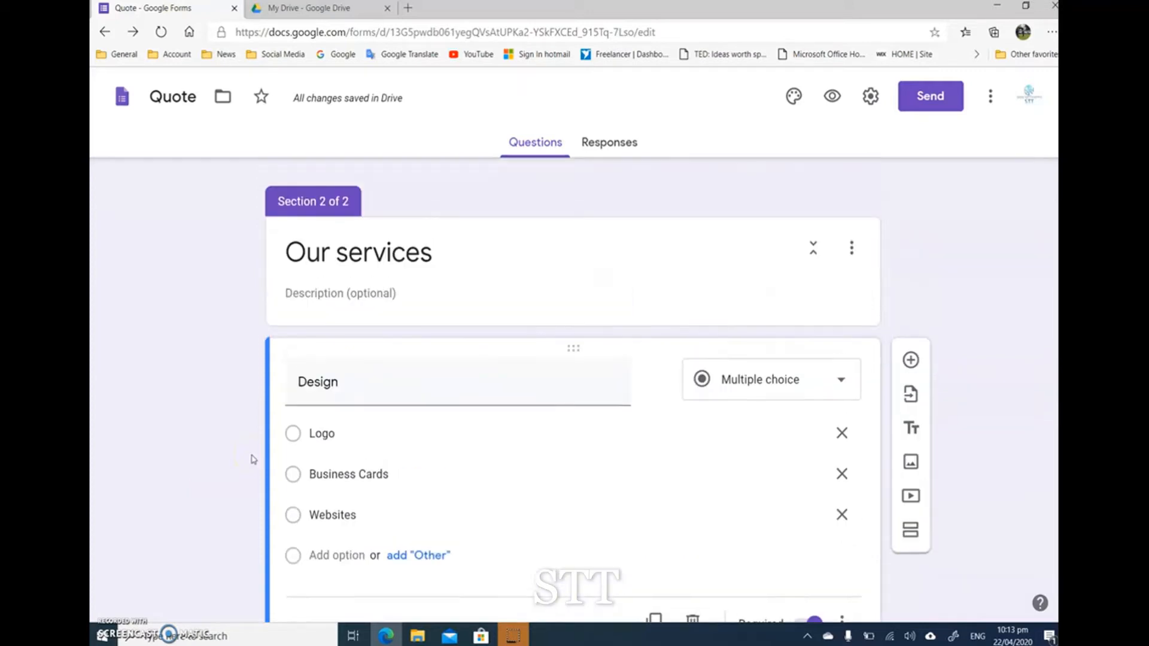
scroll(254, 459, "down", 1)
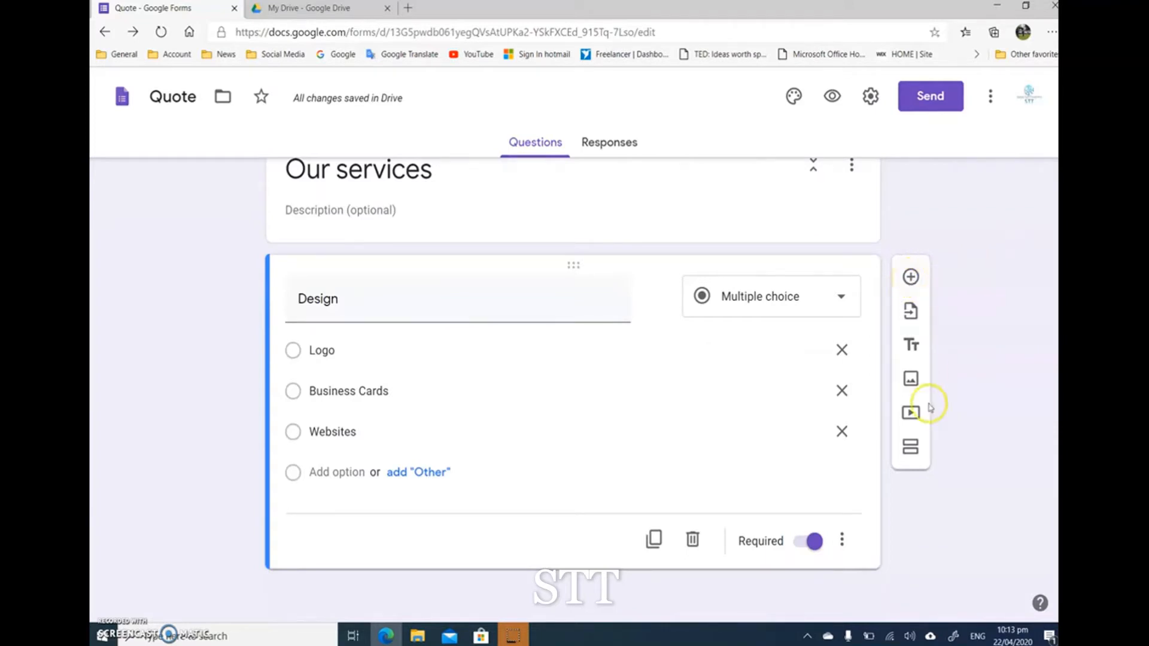
left_click(909, 449)
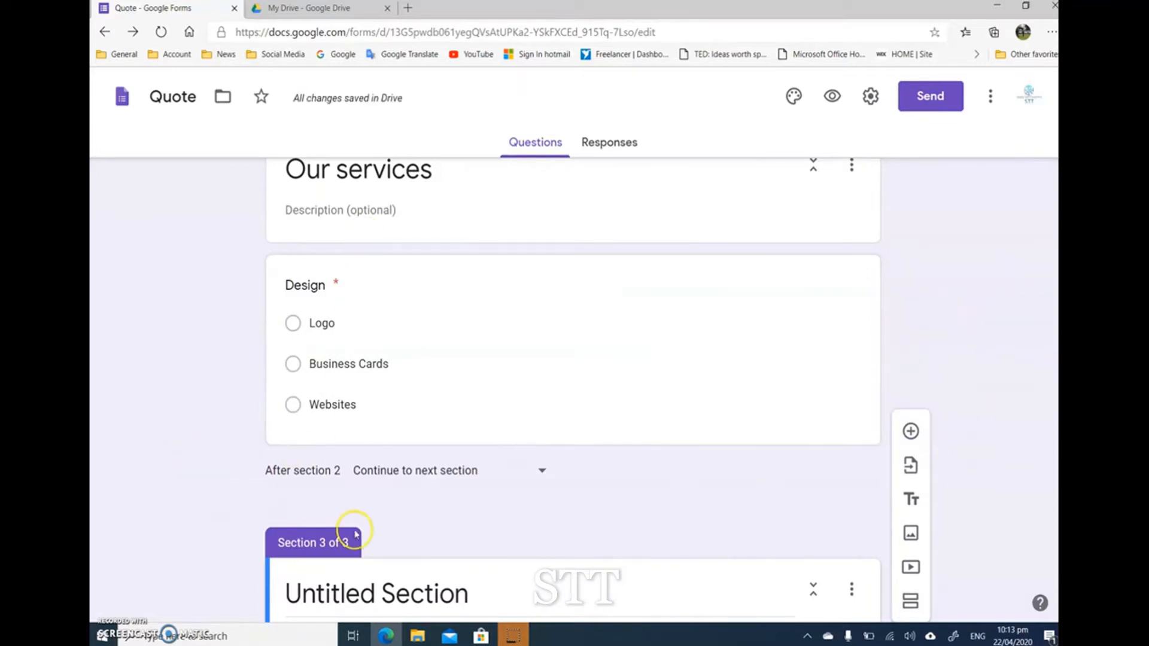
left_click(369, 595)
type("Logo")
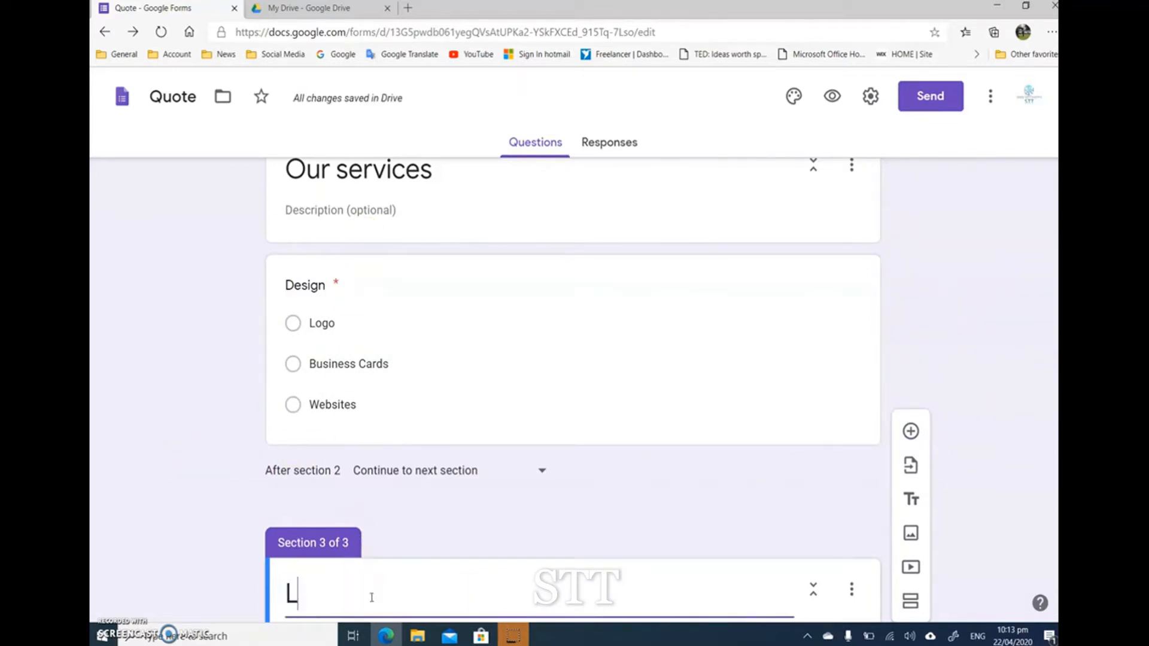
left_click(161, 471)
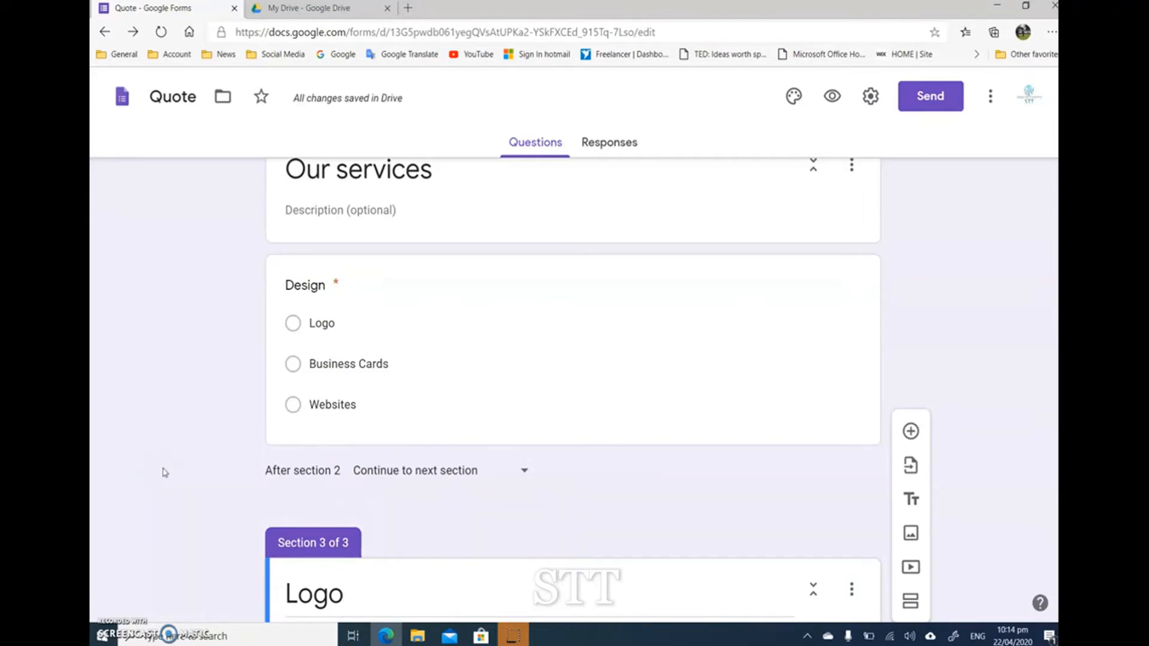
Step: Turn on going to a section based on the answer for the Design question, and send the Logo option to section 3 (Logo)
scroll(162, 471, "down", 1)
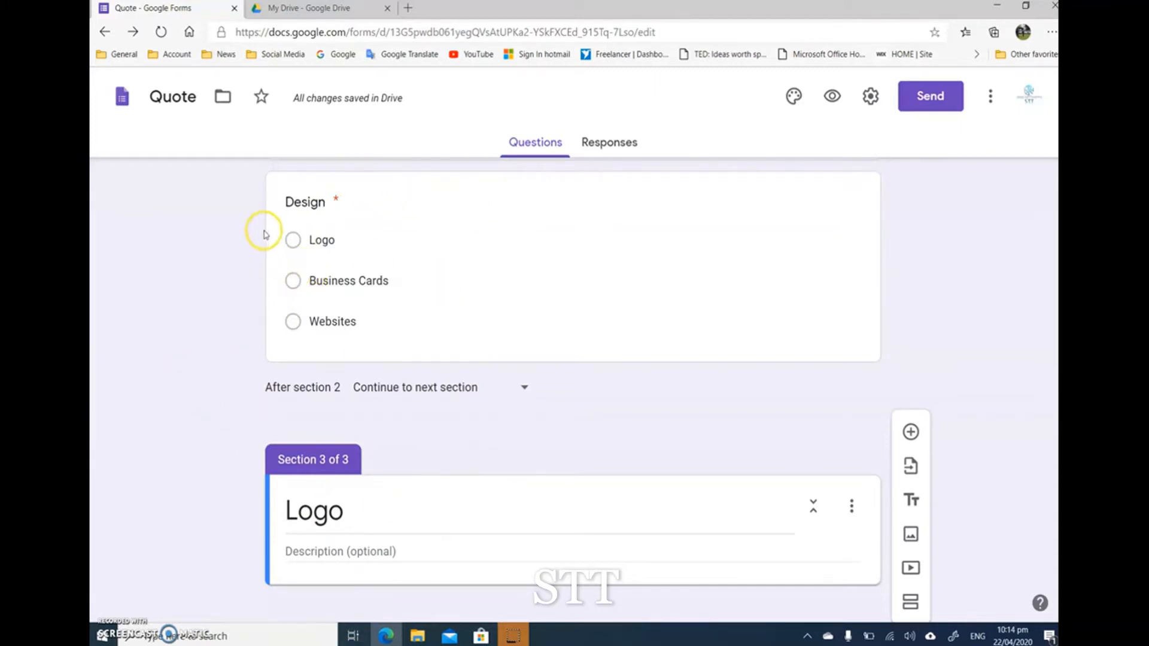
left_click(298, 240)
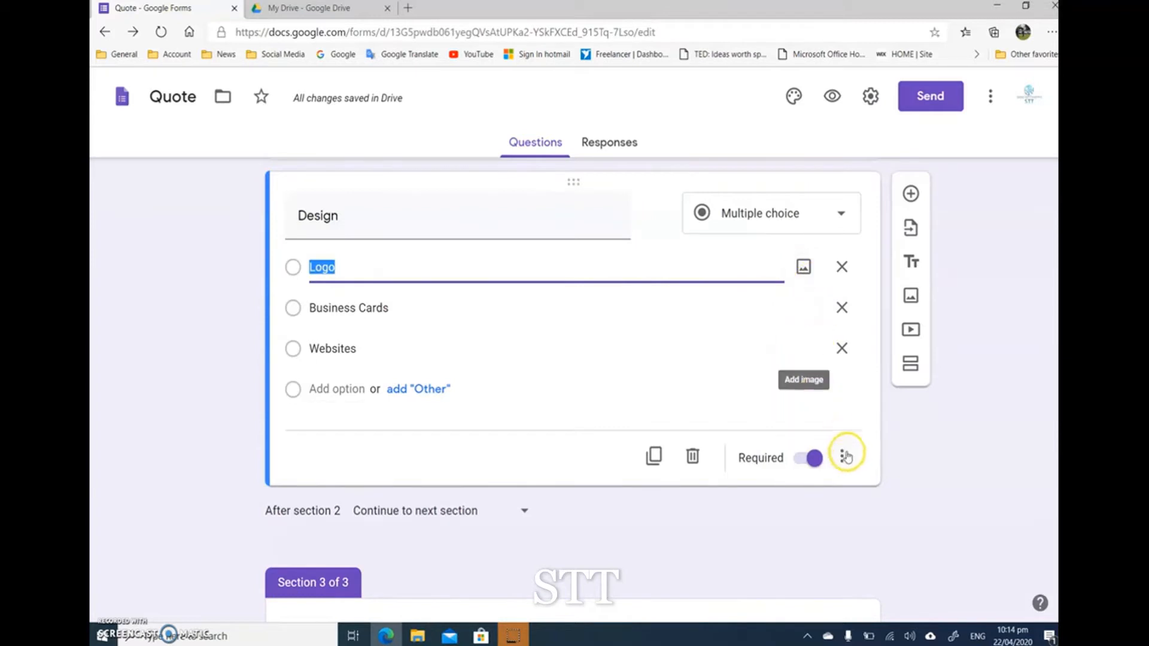
left_click(844, 456)
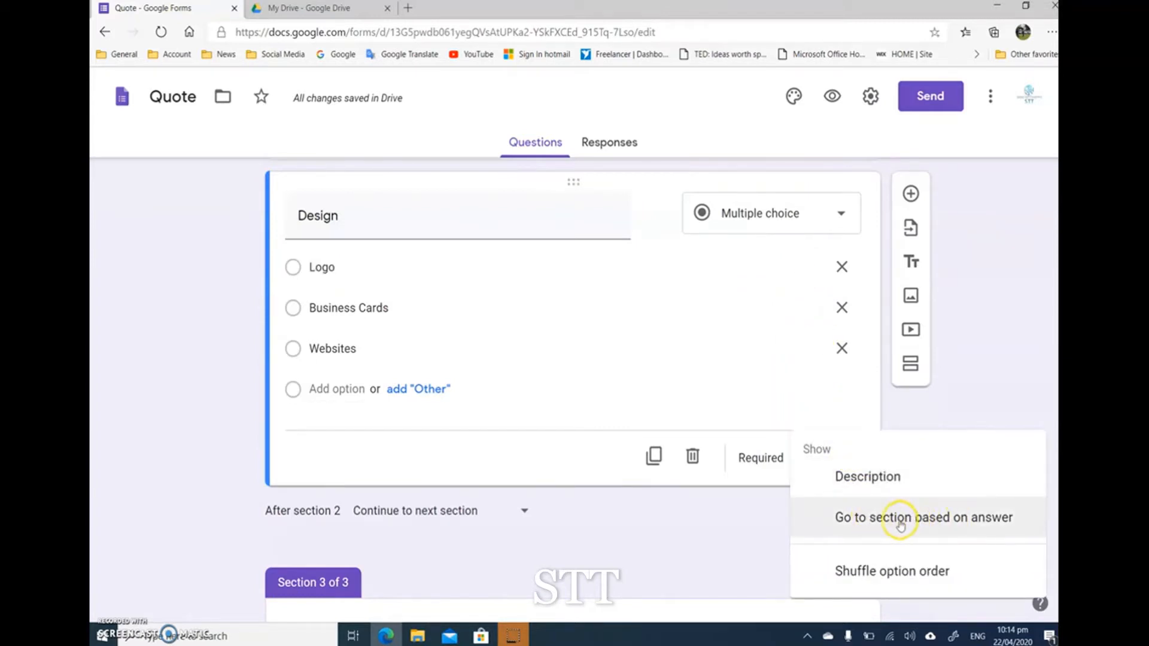
left_click(867, 519)
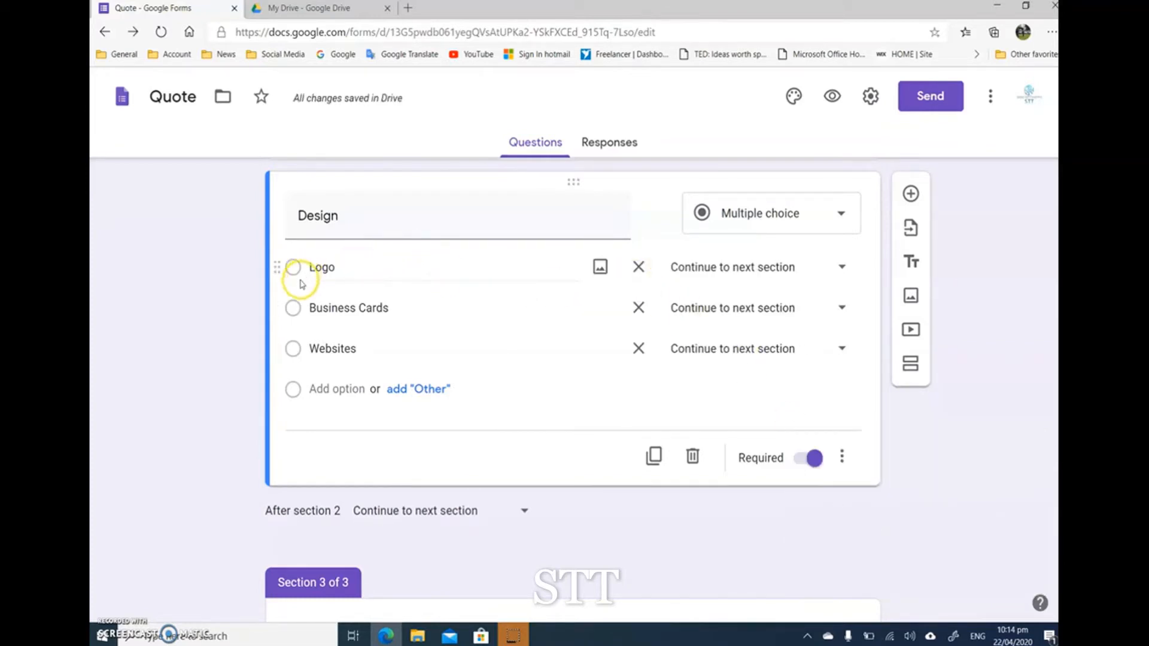
left_click(842, 266)
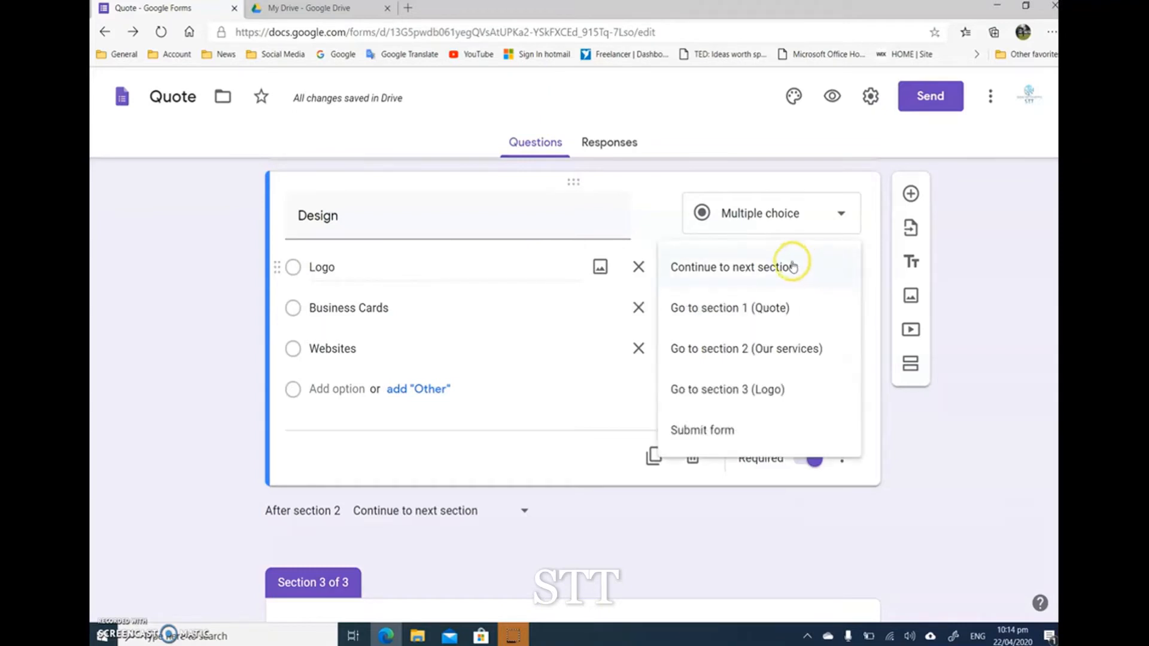
left_click(729, 389)
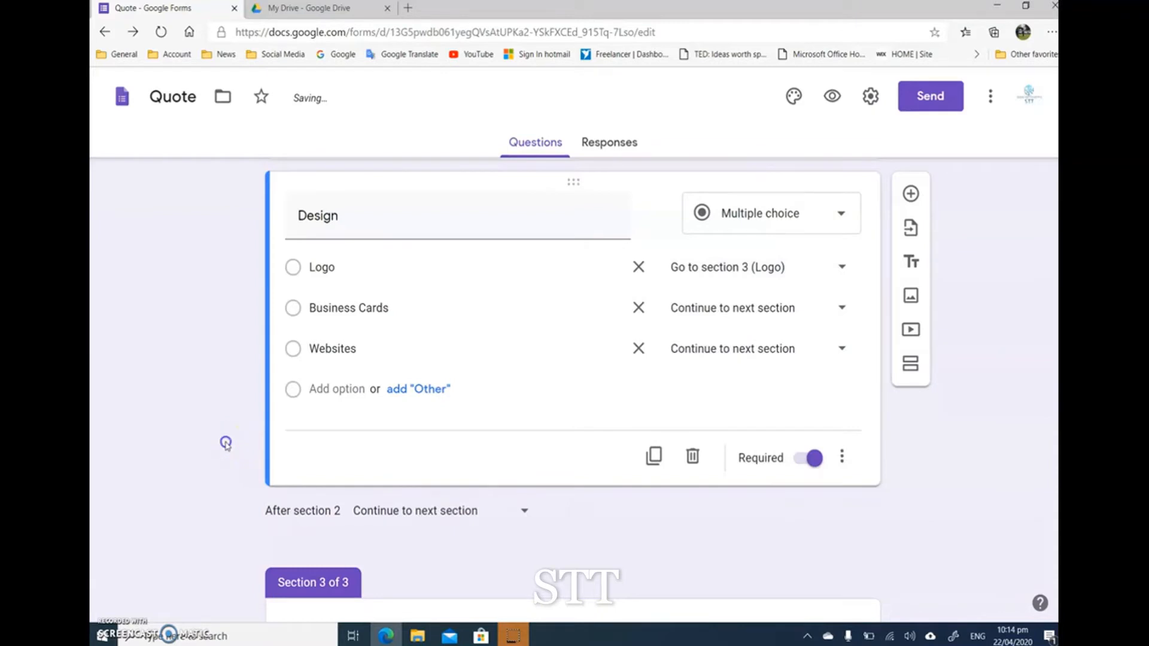
Step: Add a Checkboxes question titled "What type of logo you want to design?" to the Logo section
scroll(225, 443, "down", 2)
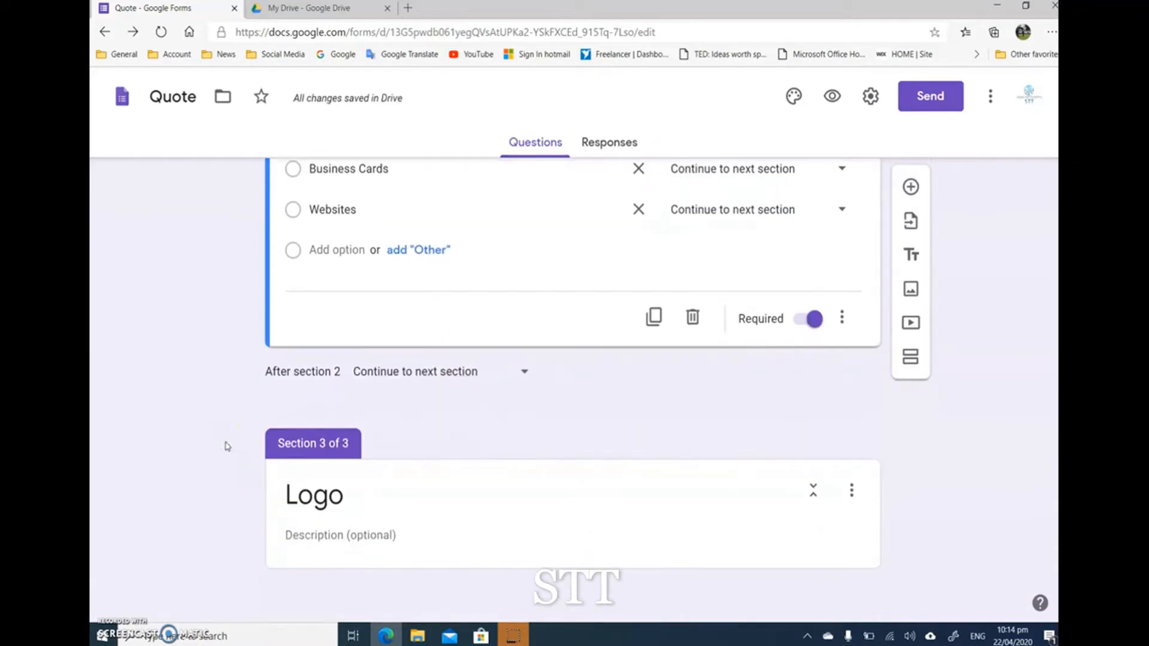
left_click(344, 535)
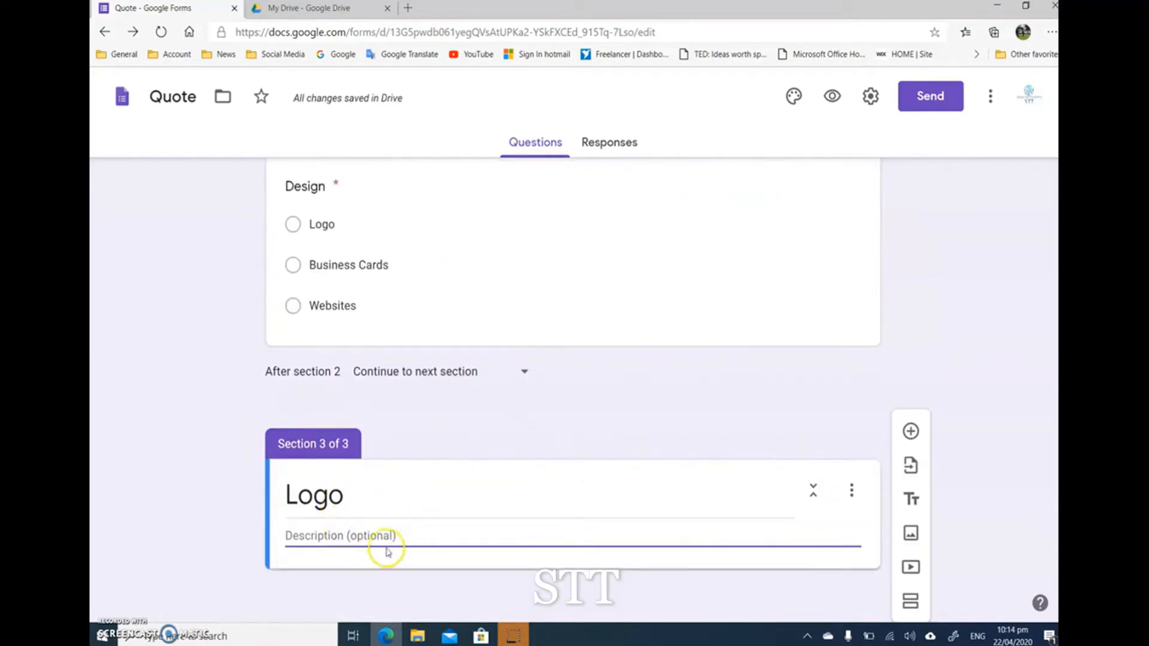
left_click(911, 431)
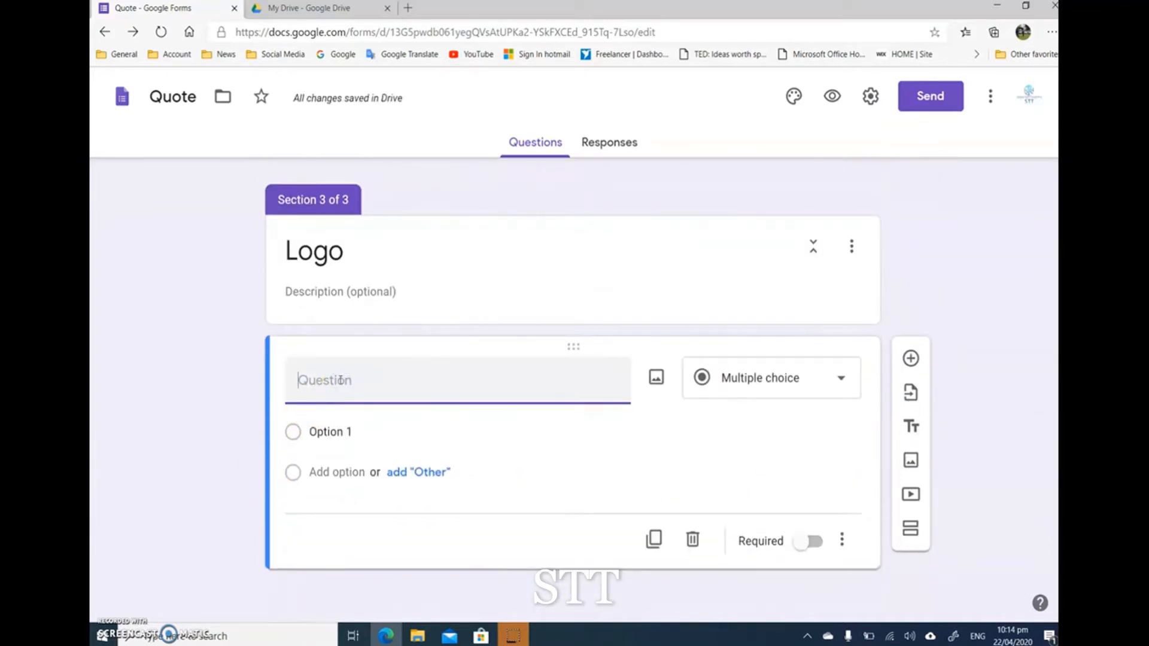
type("What type of logo you want to de")
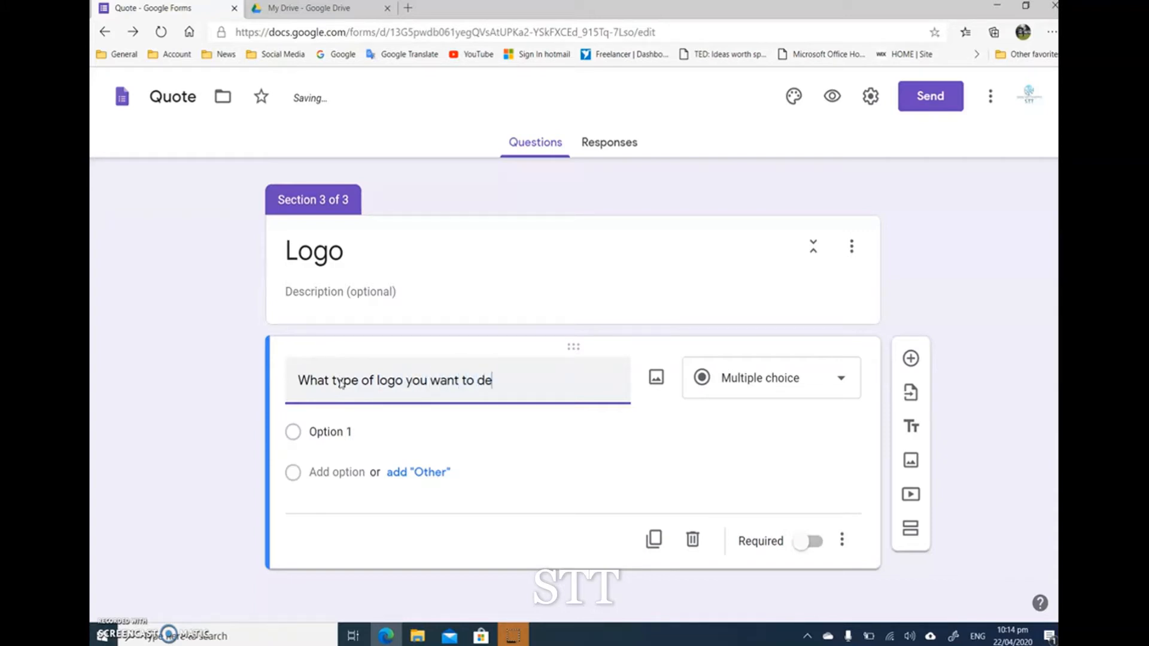
type("gn")
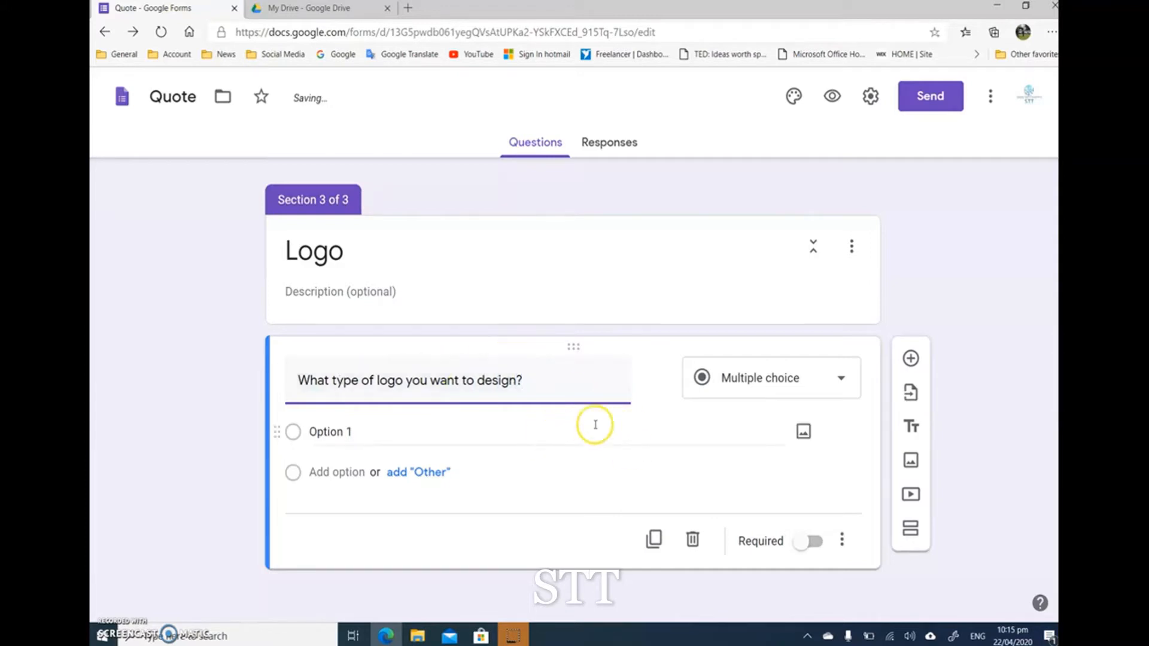
left_click(742, 379)
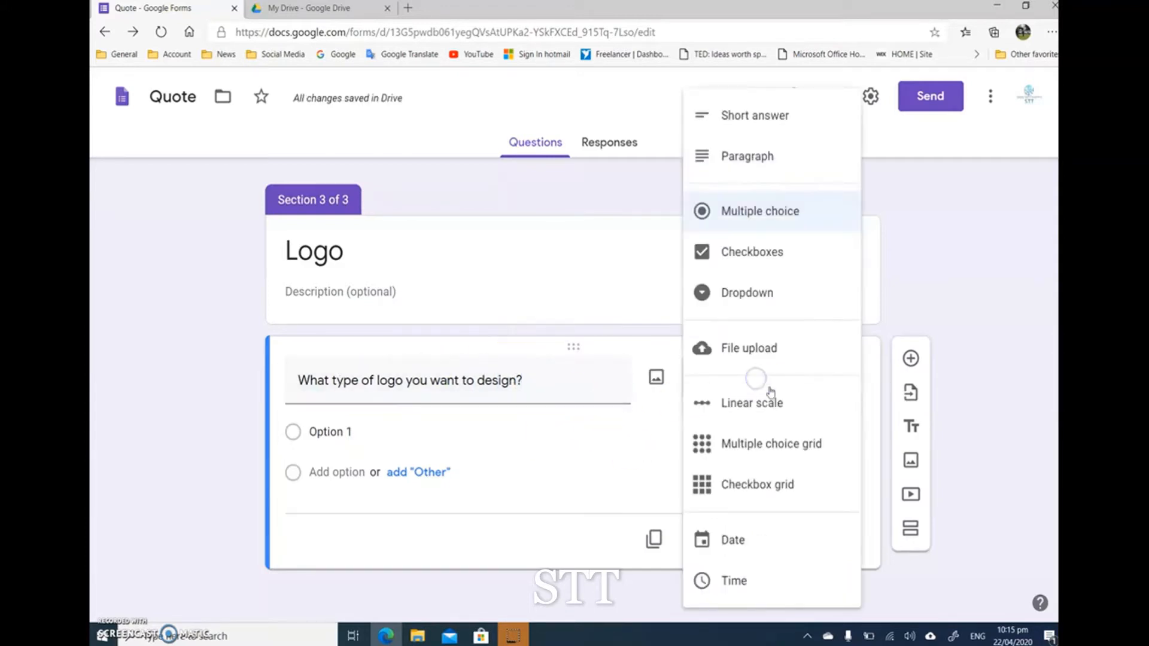
left_click(784, 256)
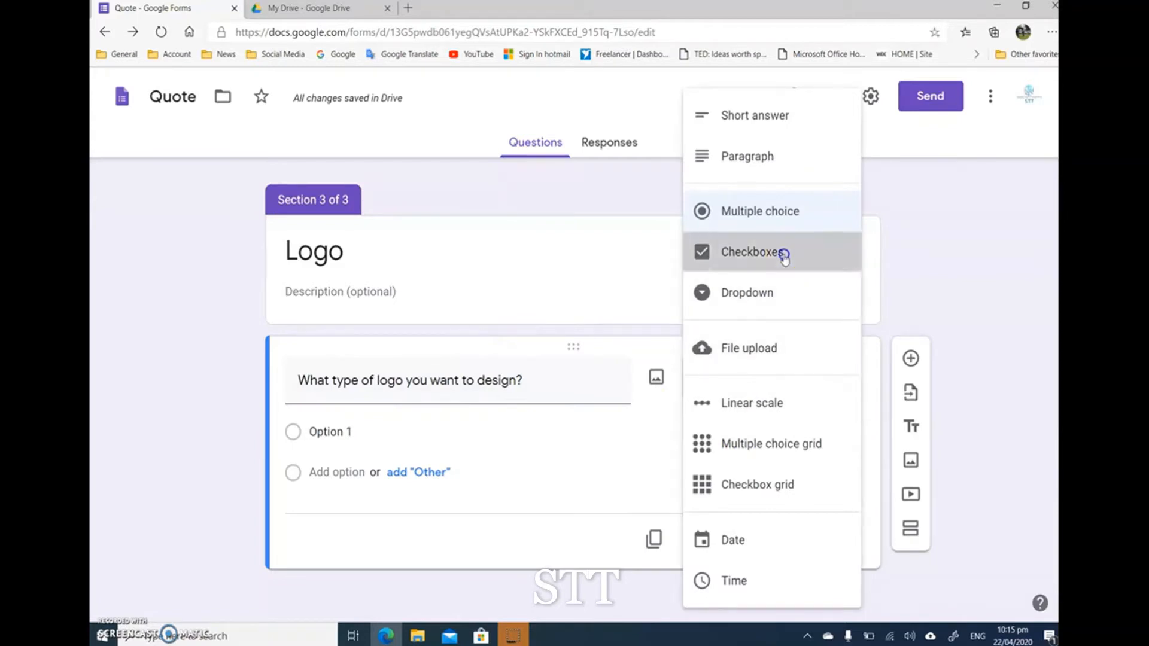
Step: Give the logo type question the options "Normal logo" and "Monogram logo", plus an "Other" choice
left_click(341, 433)
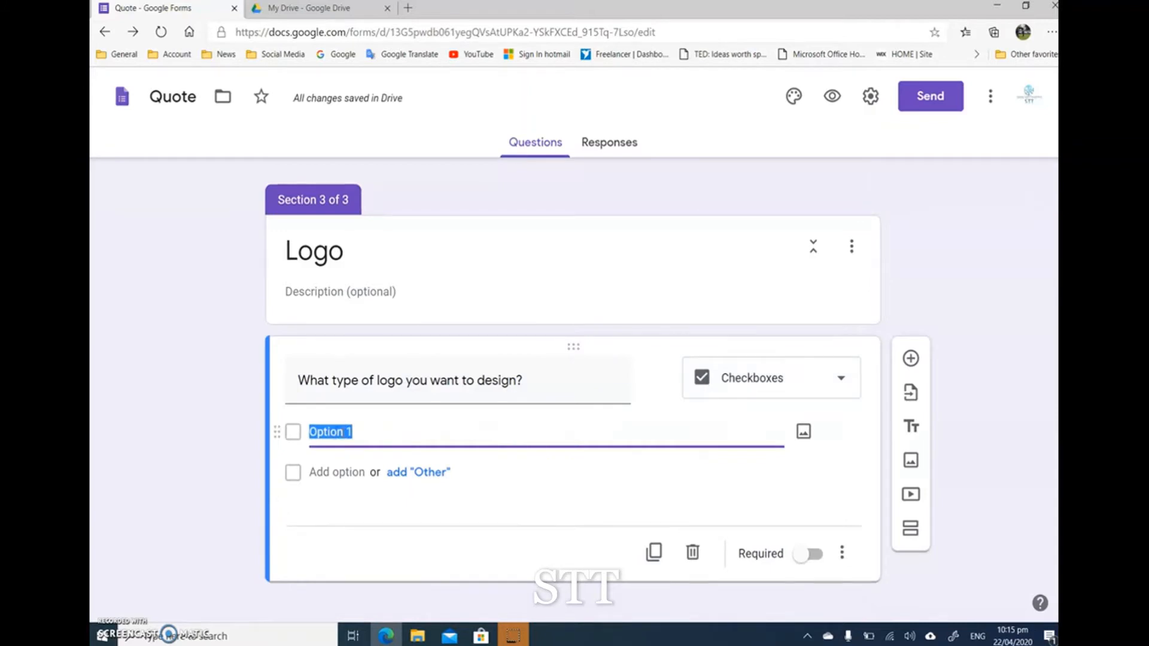
type("Normal log")
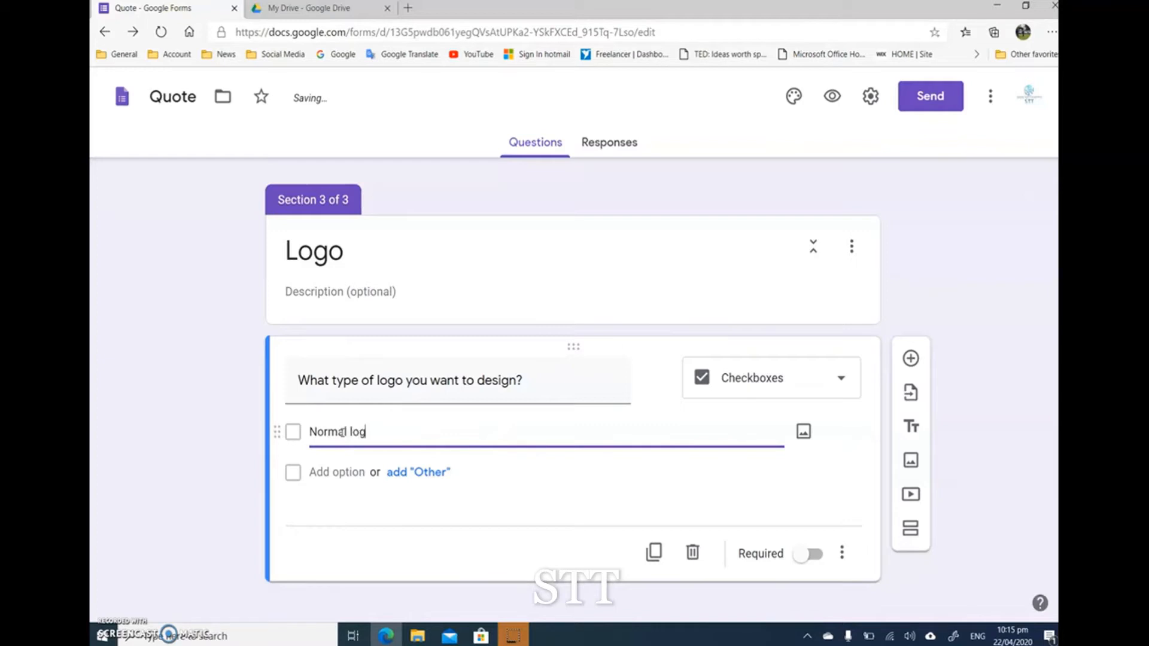
type("o")
left_click(334, 473)
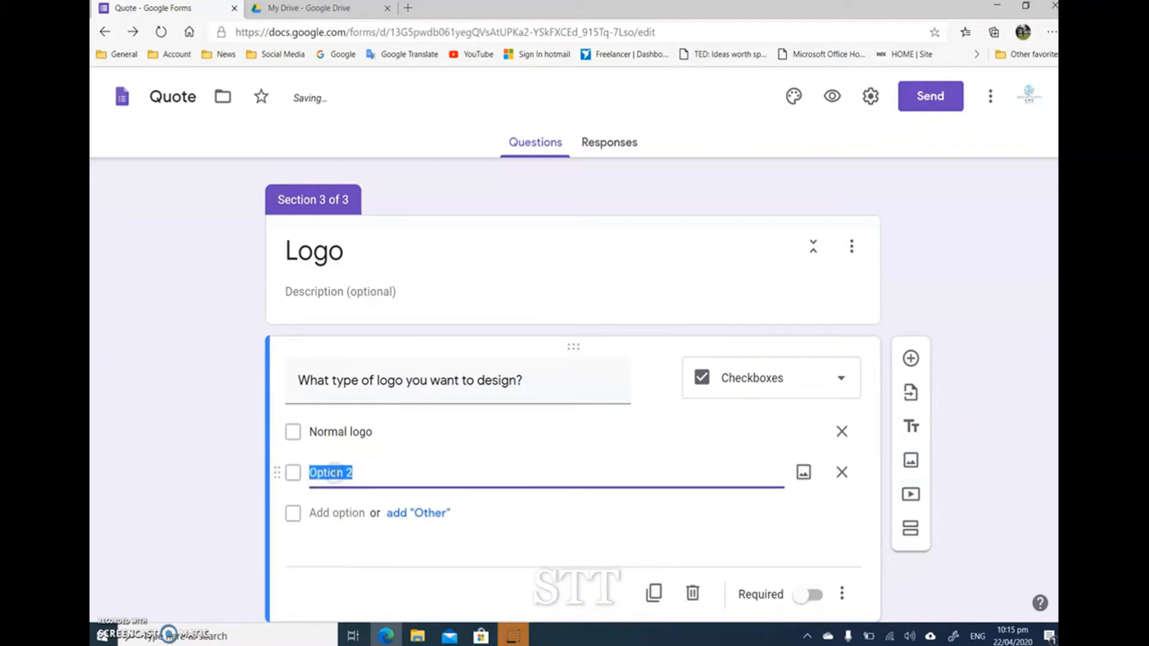
type("Monogram logo")
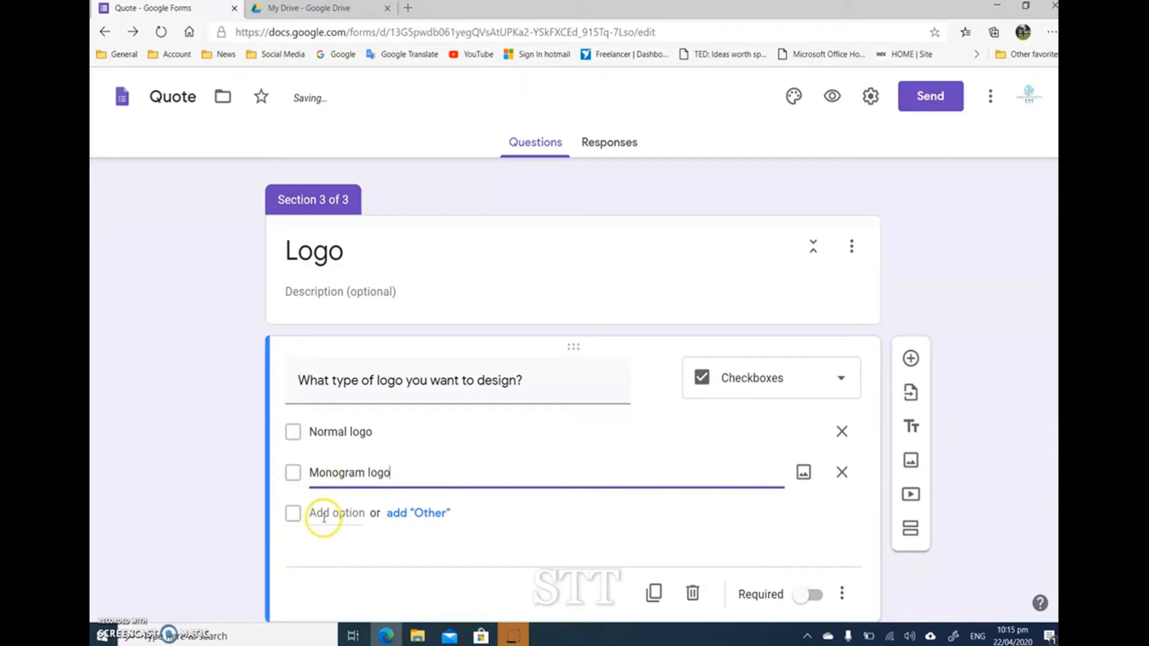
left_click(394, 513)
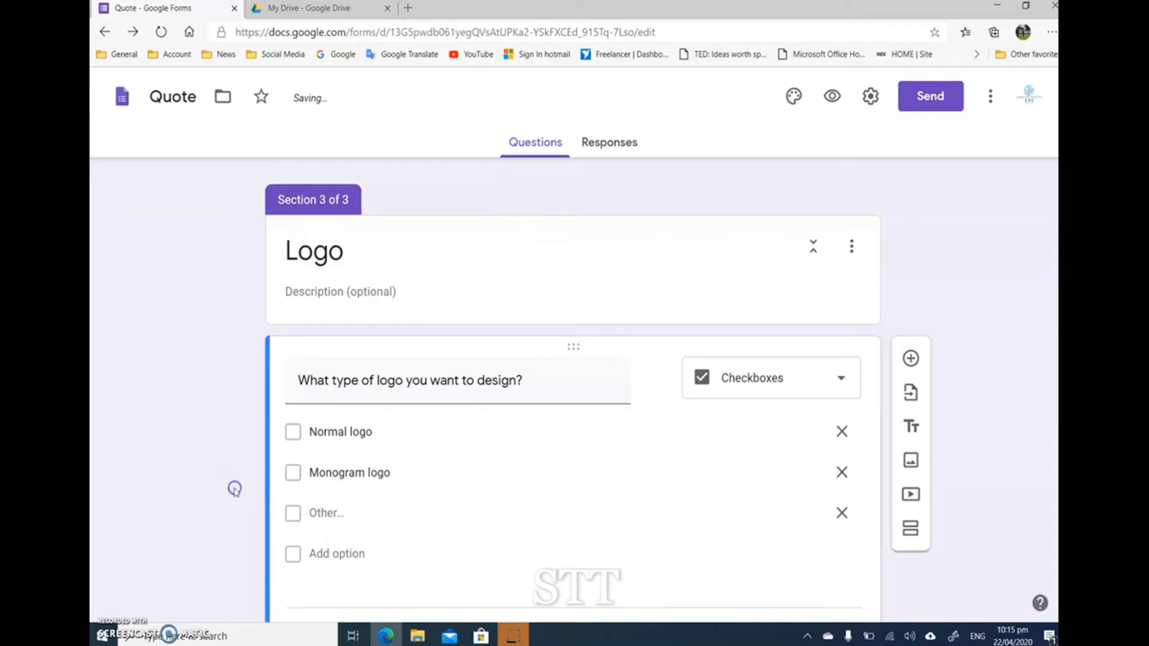
Step: Add a Checkboxes question titled "What colors you prefer?" below the logo type question
scroll(204, 456, "down", 2)
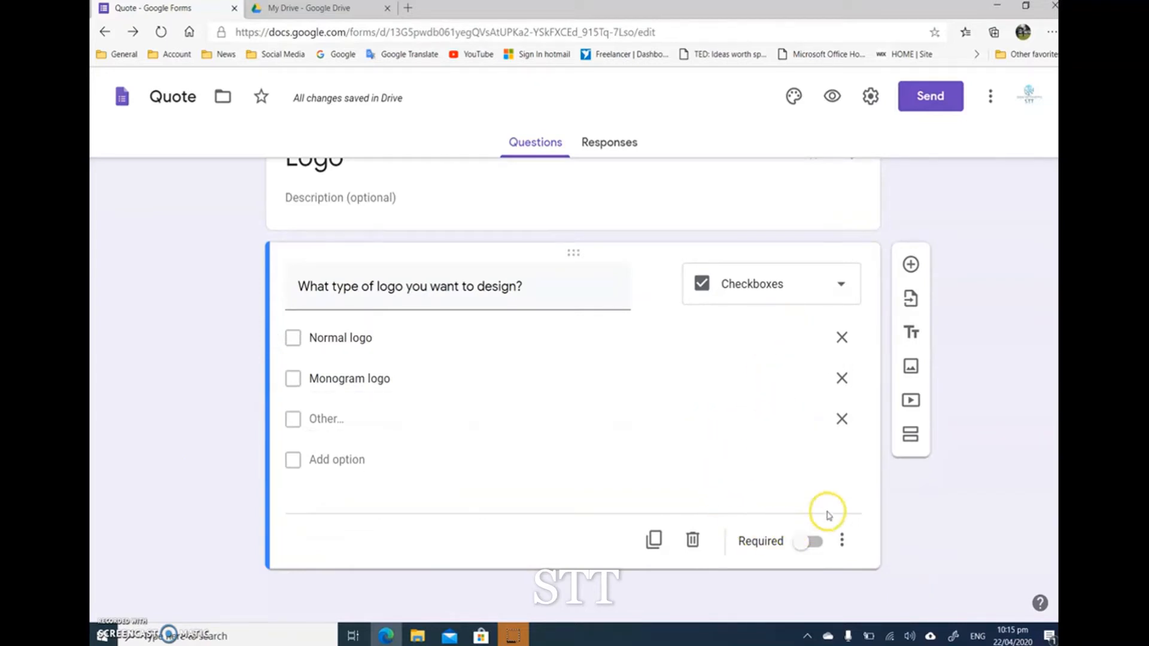
left_click(910, 264)
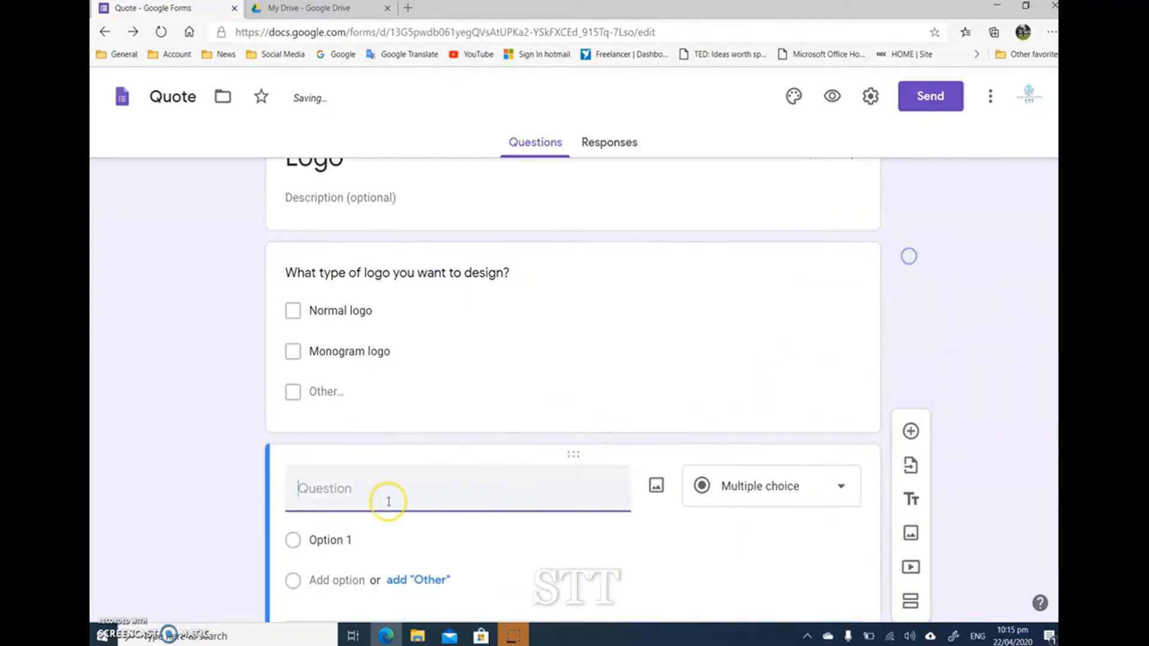
type("What colors you p")
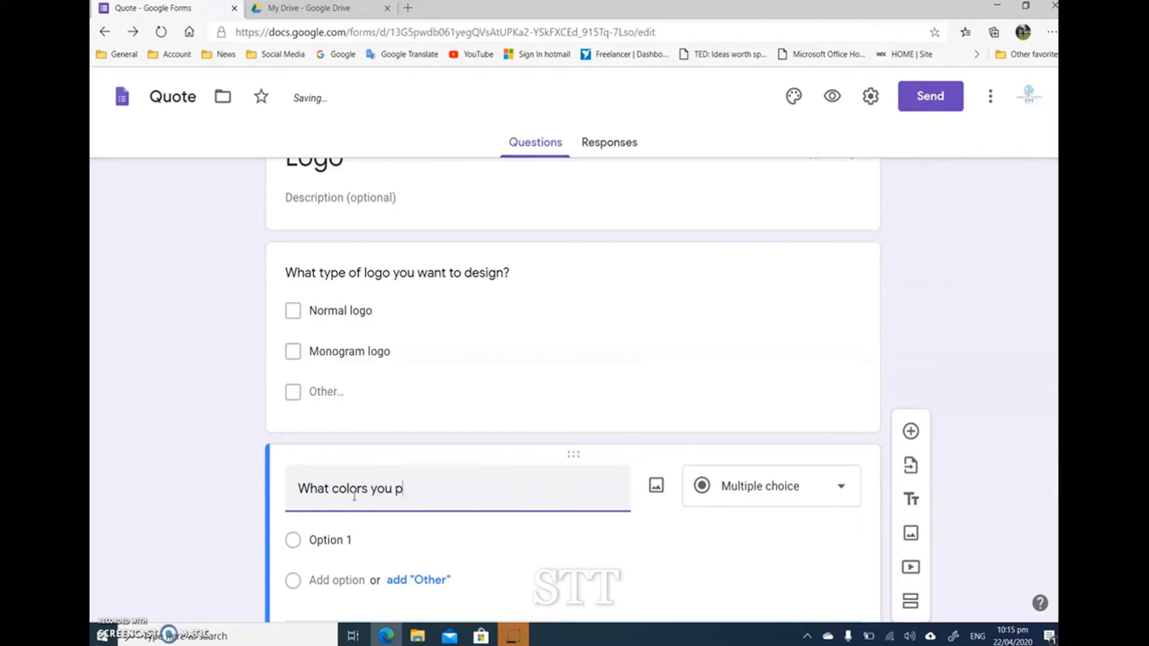
type("refer?")
scroll(354, 495, "down", 1)
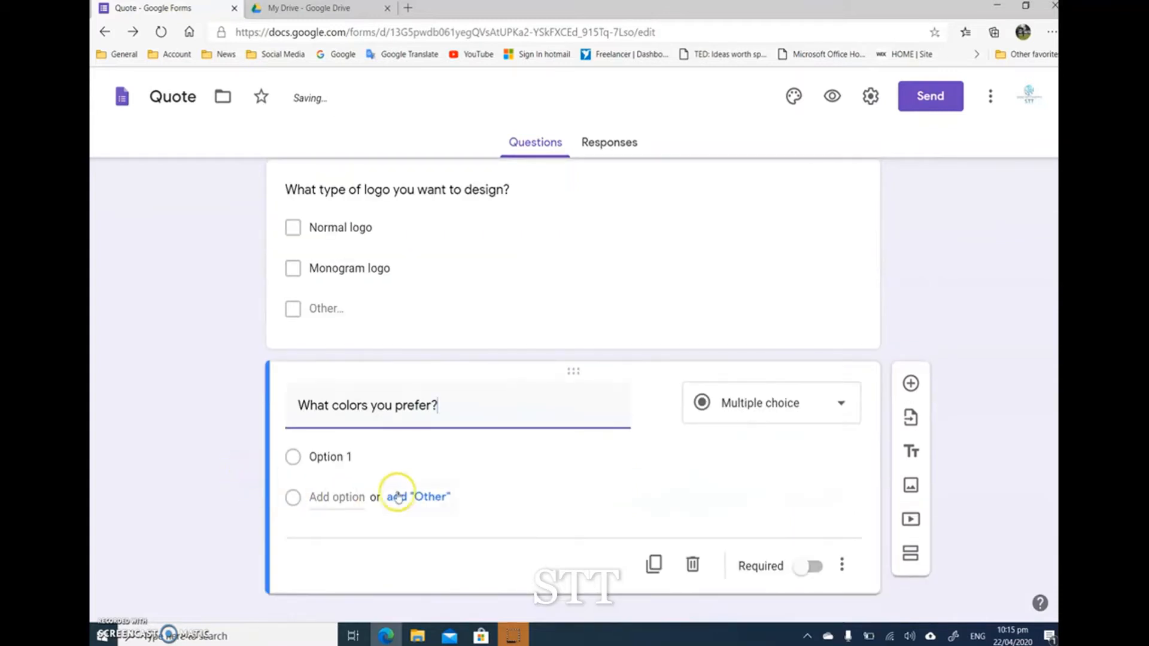
left_click(739, 405)
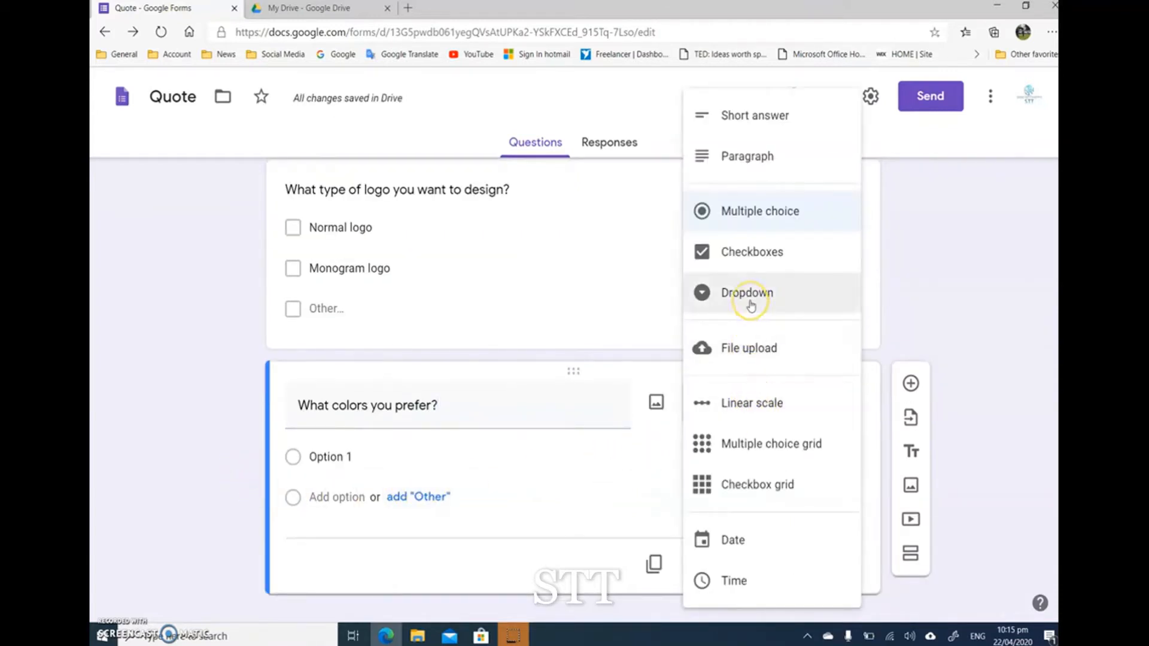
left_click(748, 258)
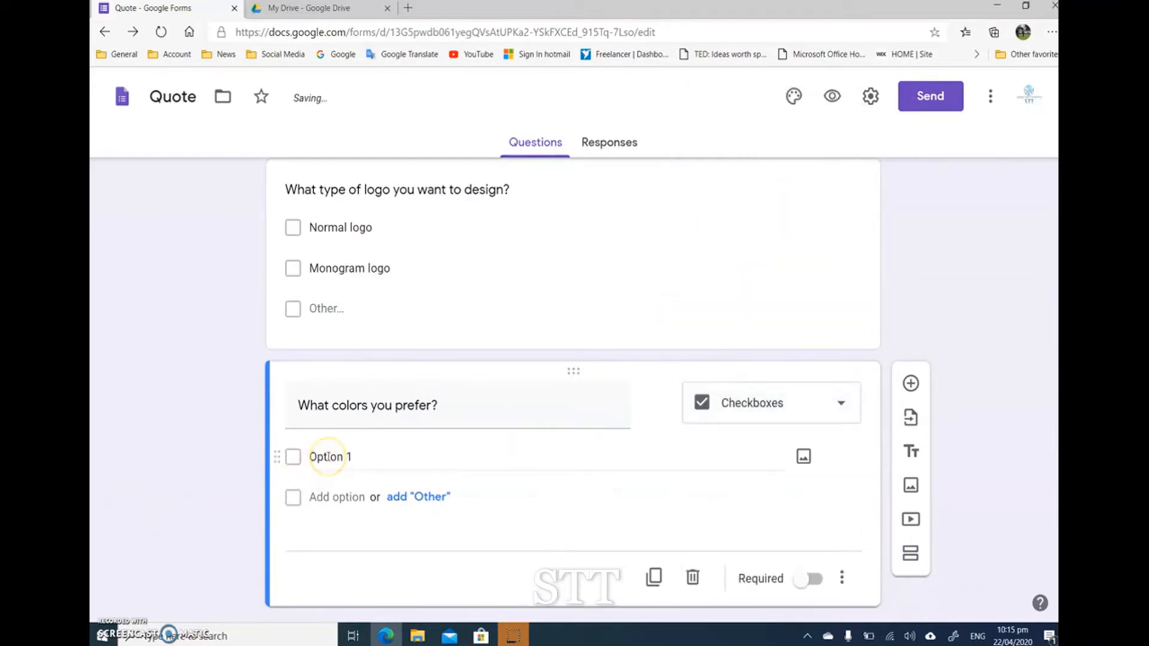
Step: Give the color question the options Red, Green, Blue and "Black & White", plus an "Other" choice
left_click(353, 458)
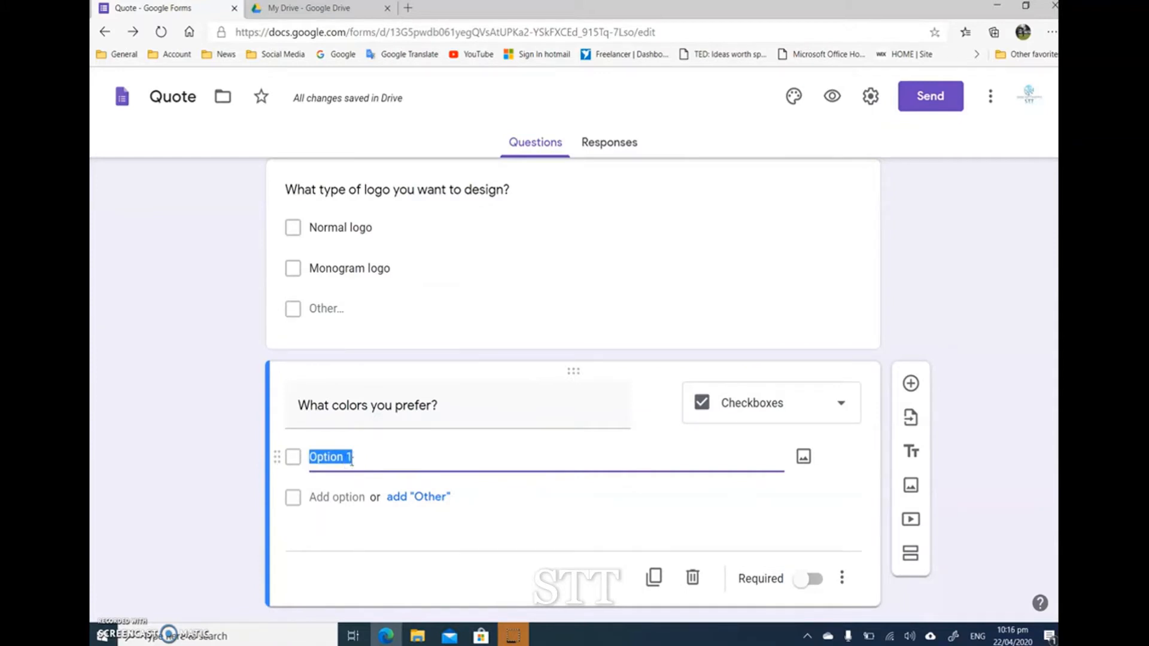
type("Red")
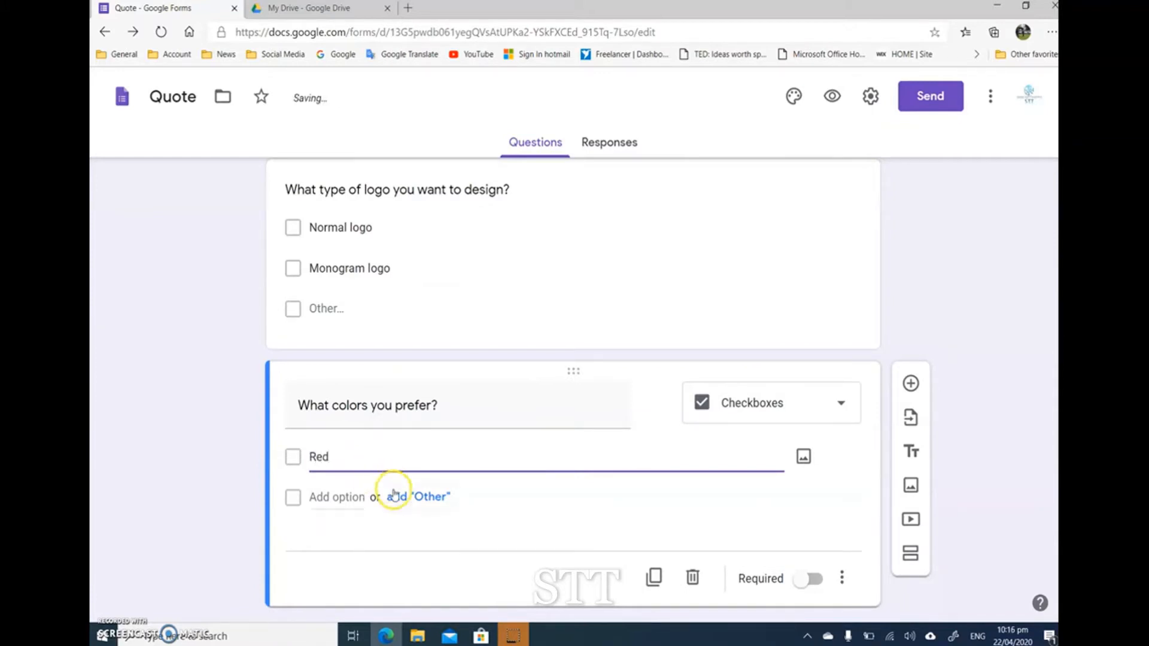
left_click(349, 497)
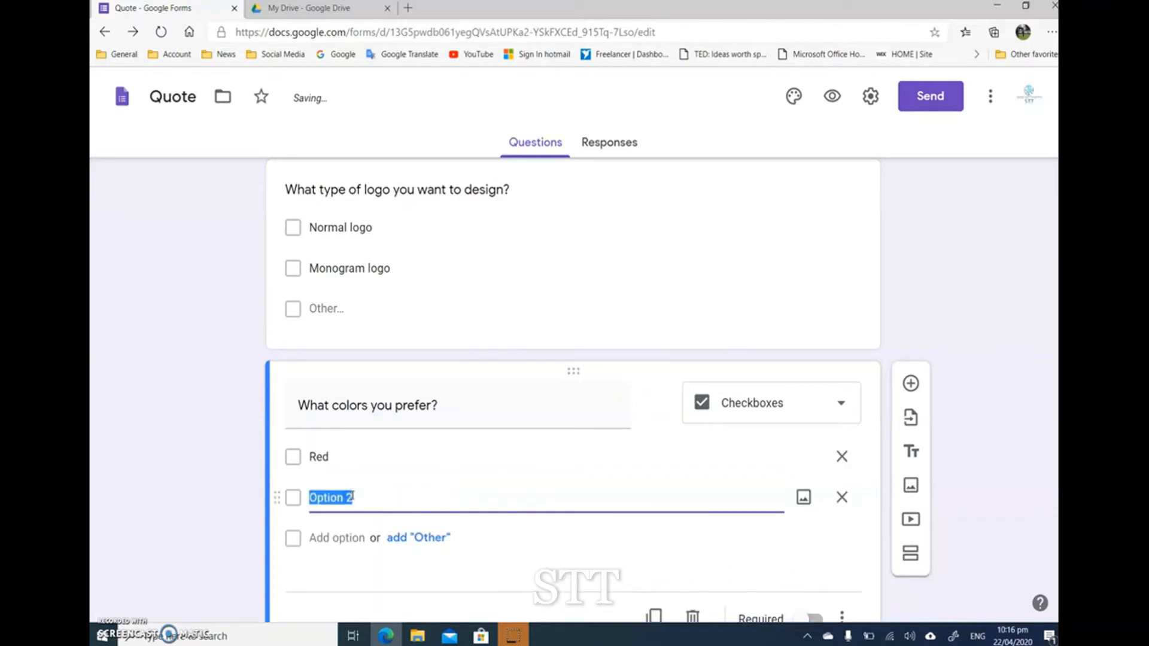
type("Green")
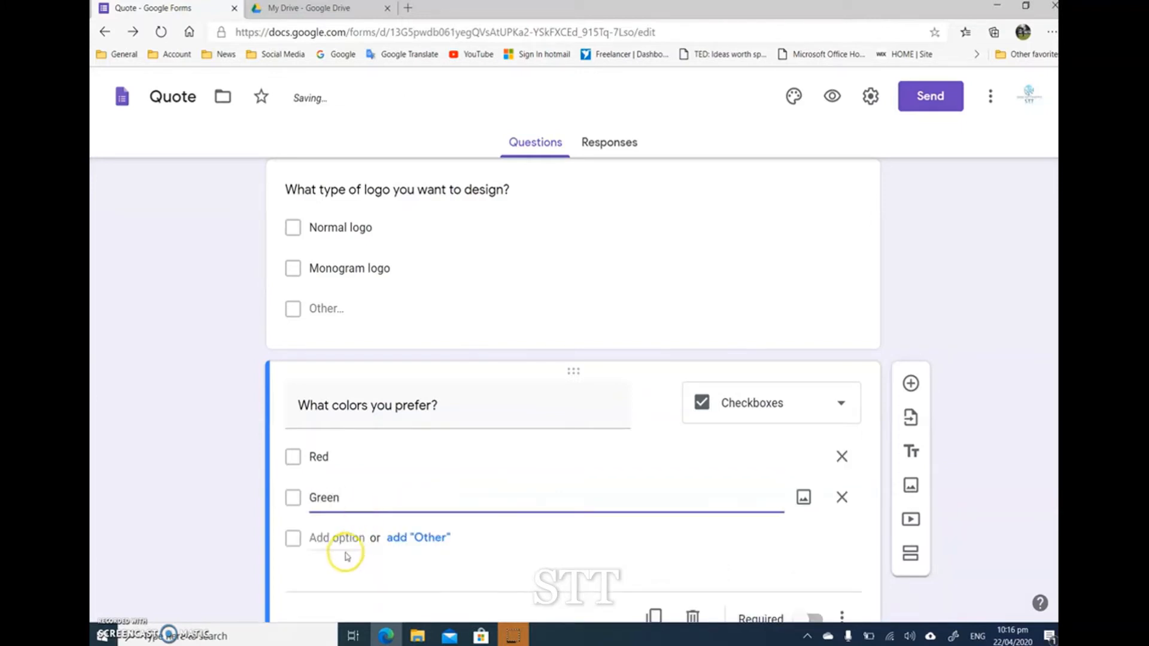
left_click(341, 537)
type("Blue")
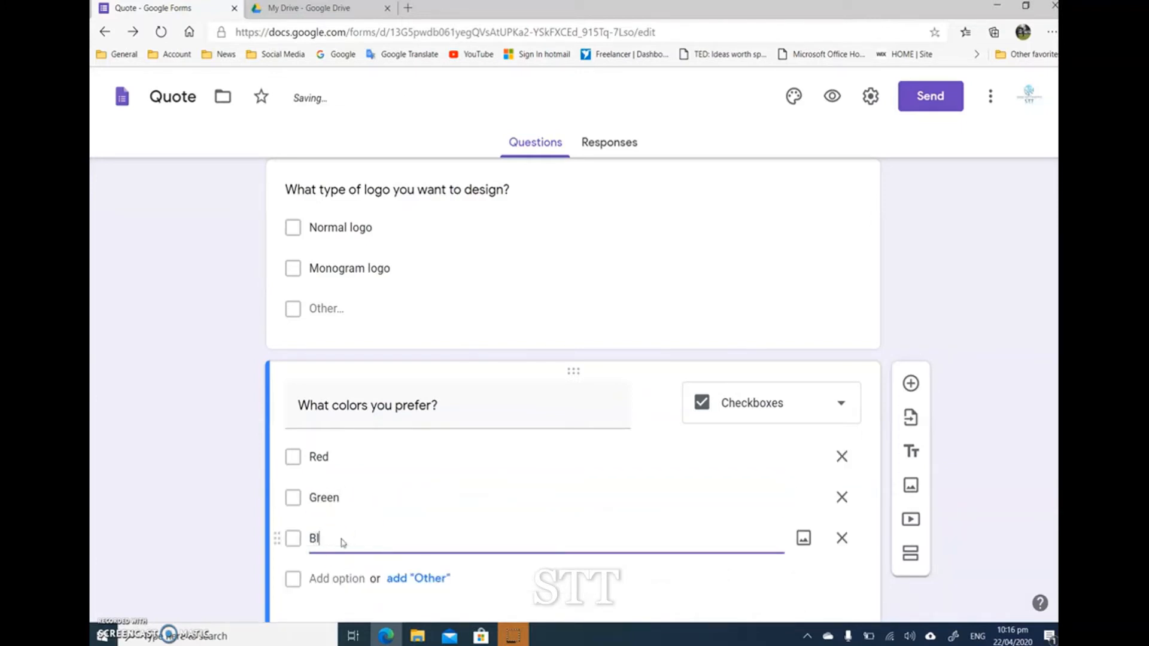
left_click(333, 578)
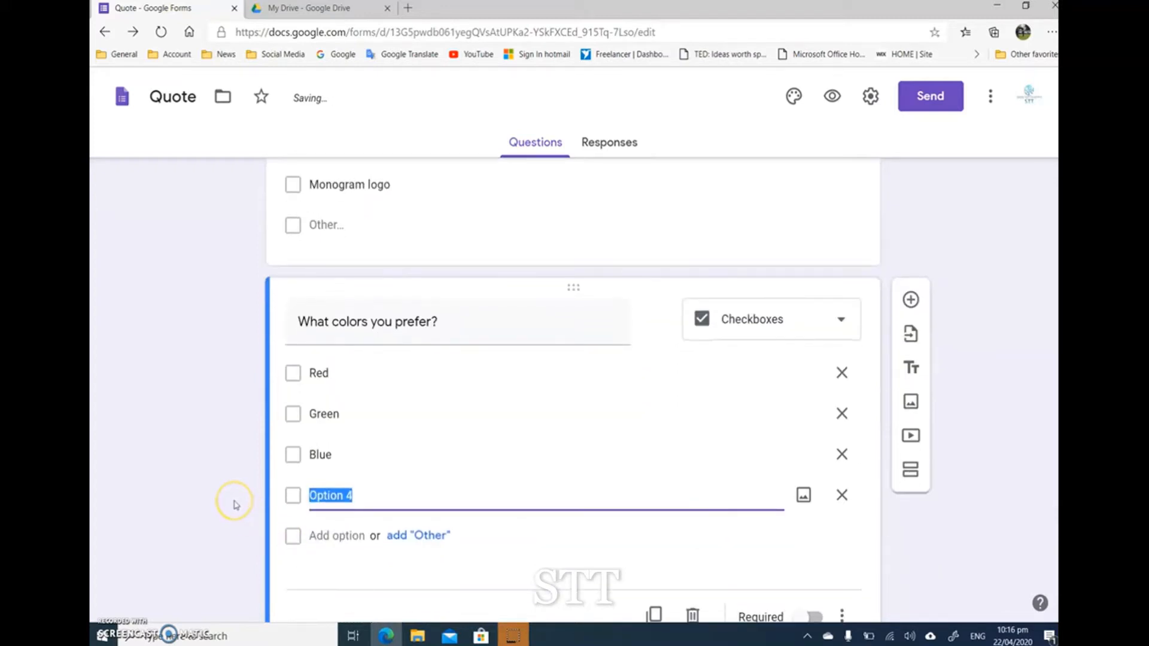
type("Black & White")
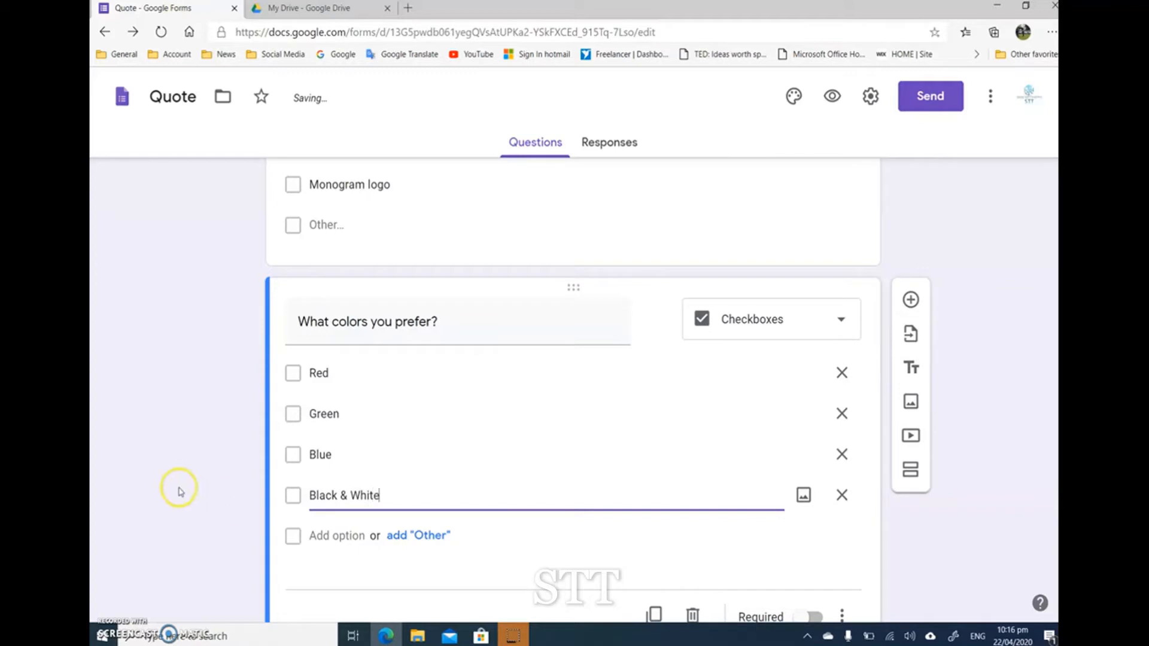
left_click(429, 534)
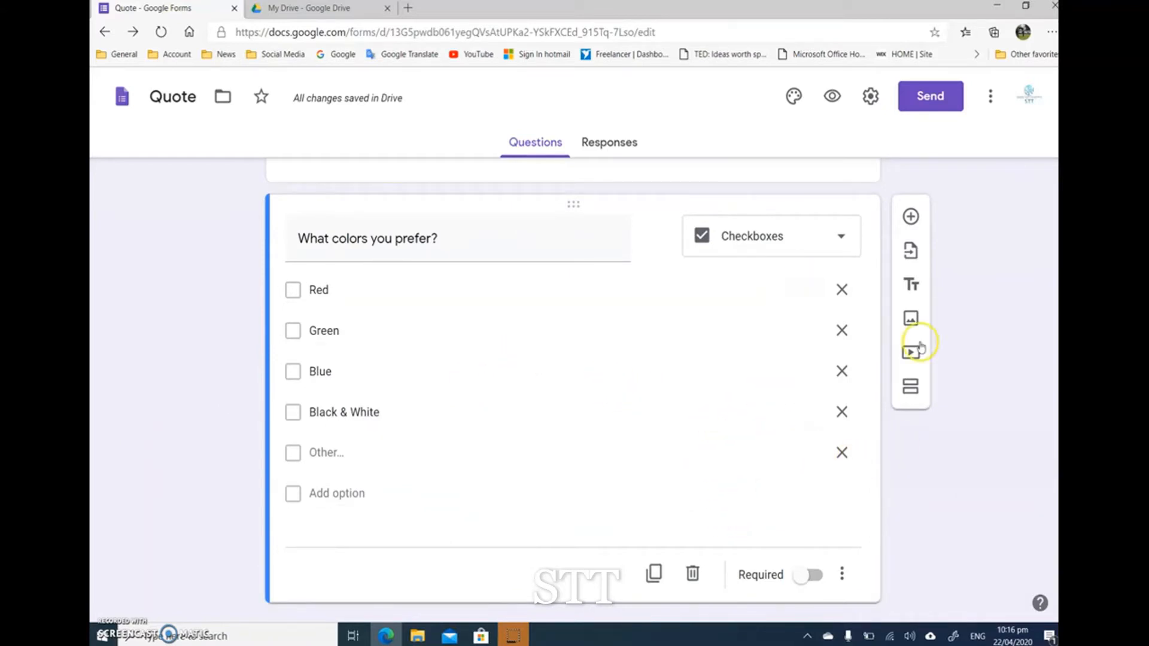
Step: Make both the color question and the logo type question in the Logo section required
left_click(814, 574)
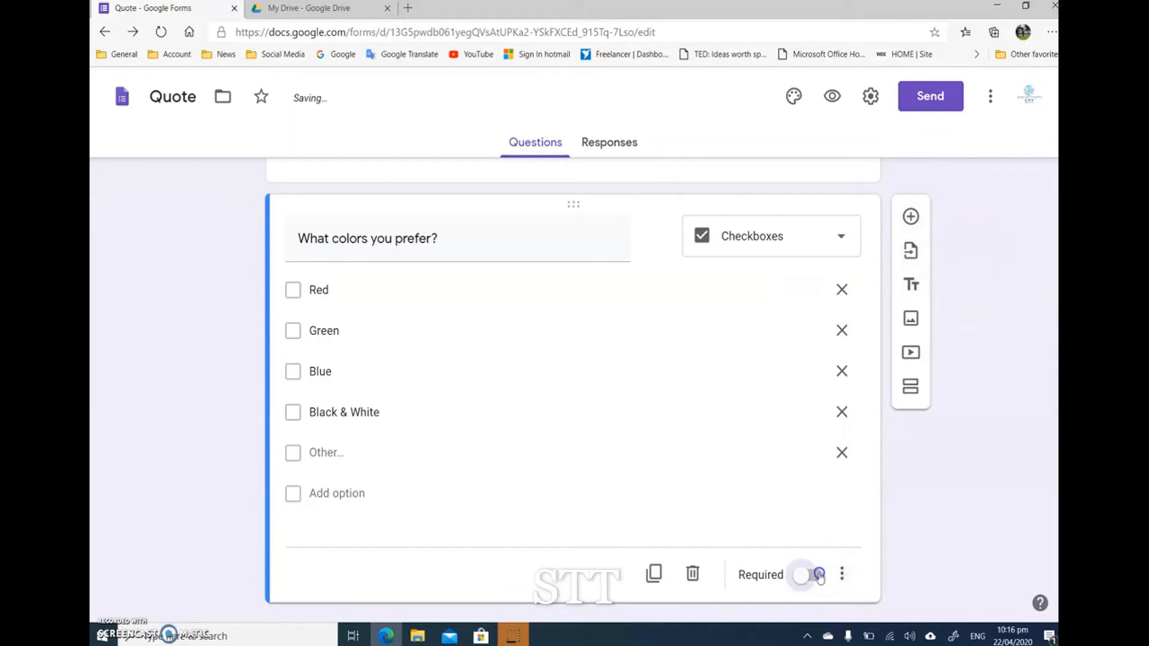
scroll(820, 577, "up", 4)
scroll(820, 578, "up", 2)
scroll(802, 550, "down", 1)
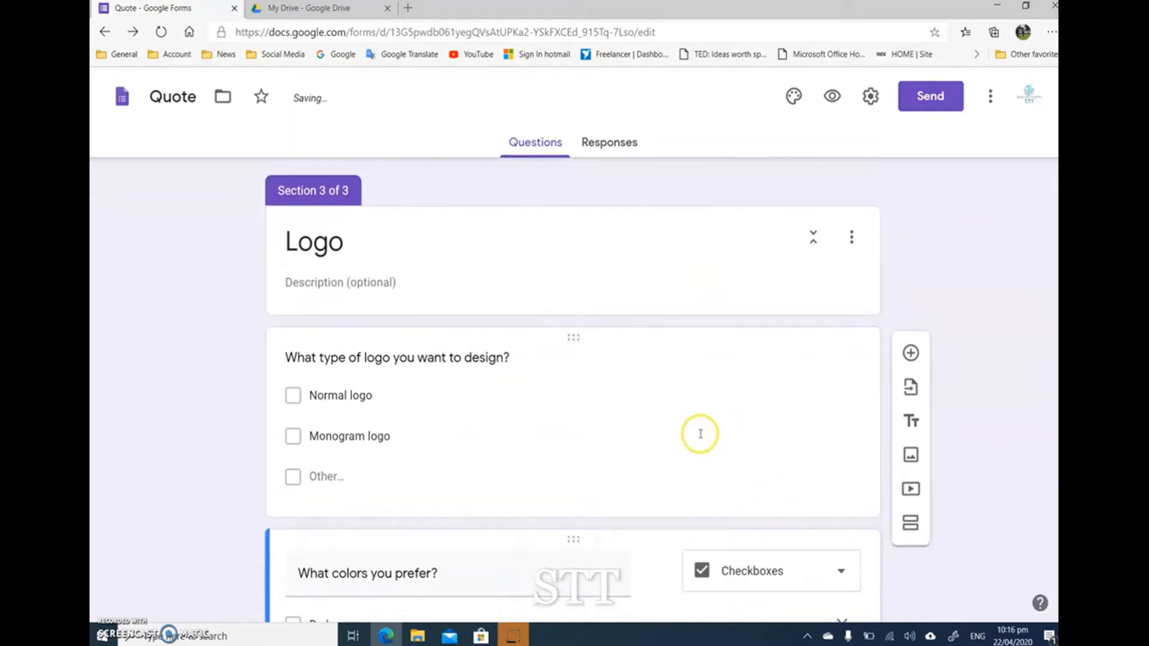
left_click(657, 380)
scroll(741, 462, "down", 3)
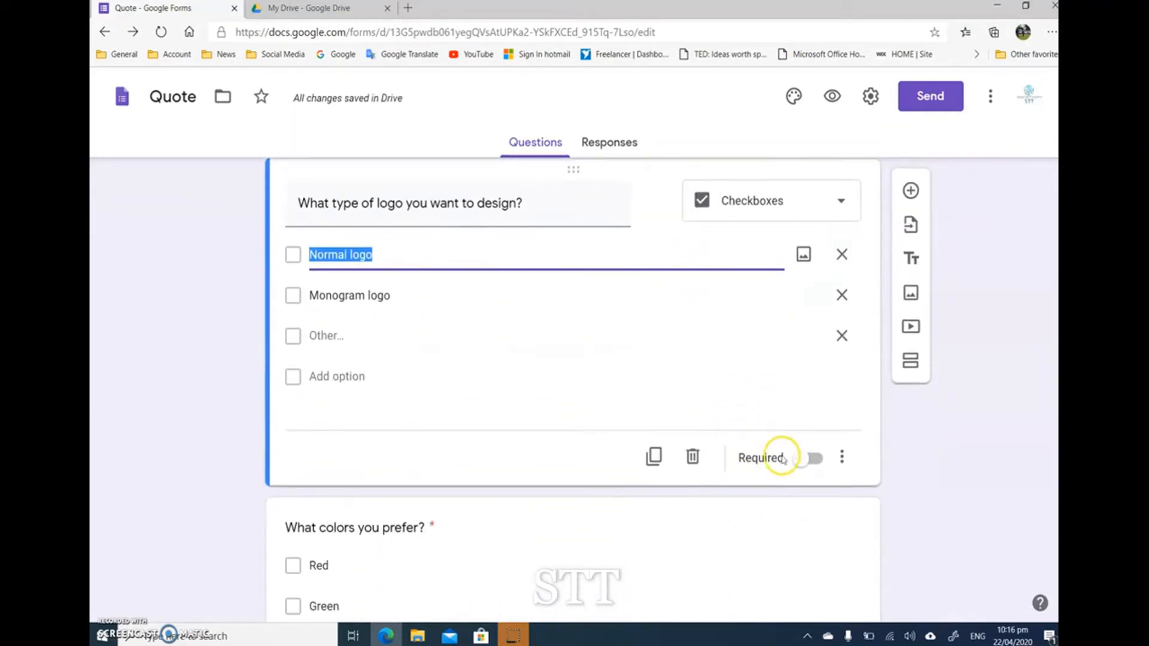
left_click(807, 462)
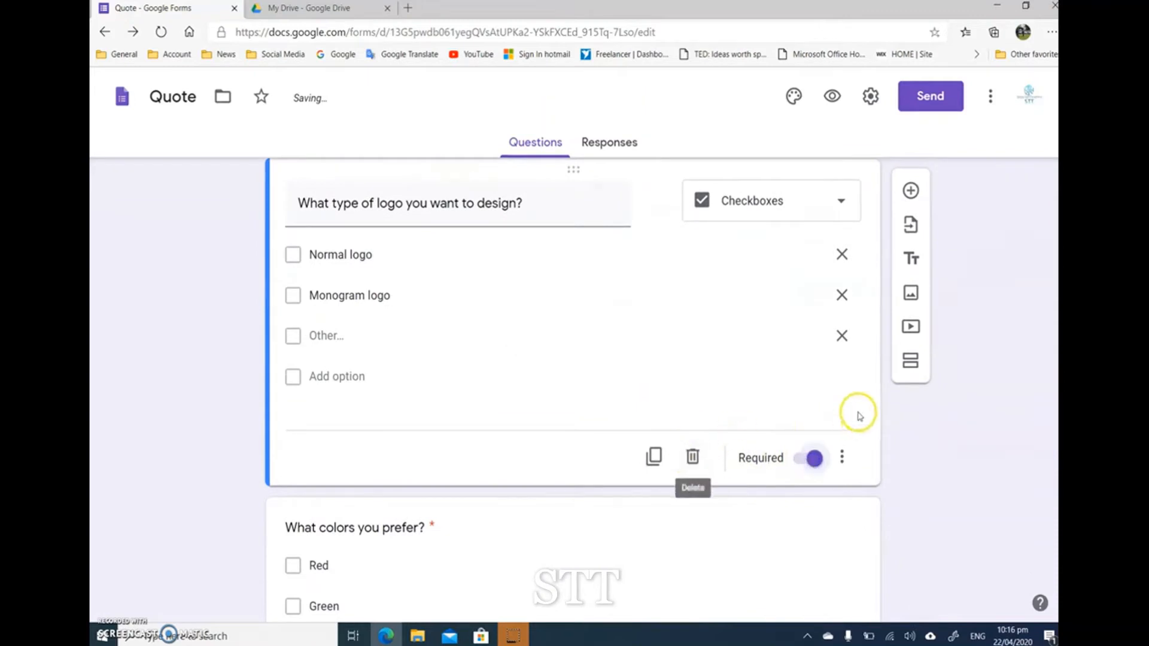
Step: Add a Multiple choice question "Do you have a previous logo" after the logo type question, with all suggested answers: Yes, No and Maybe
scroll(898, 317, "down", 3)
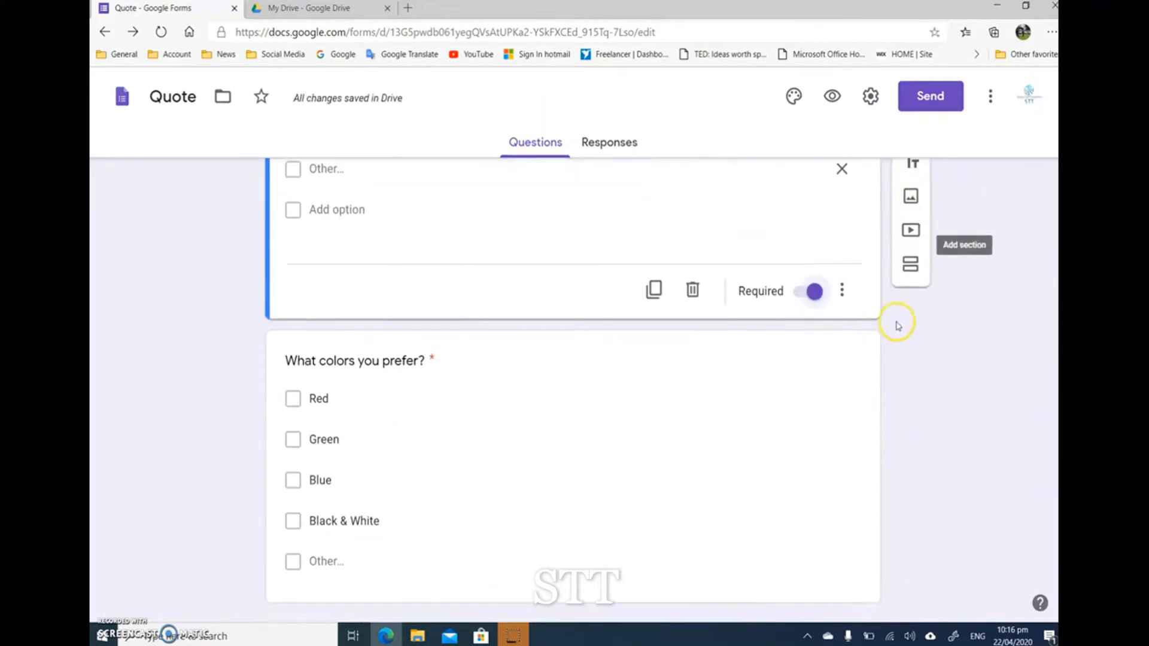
left_click(910, 190)
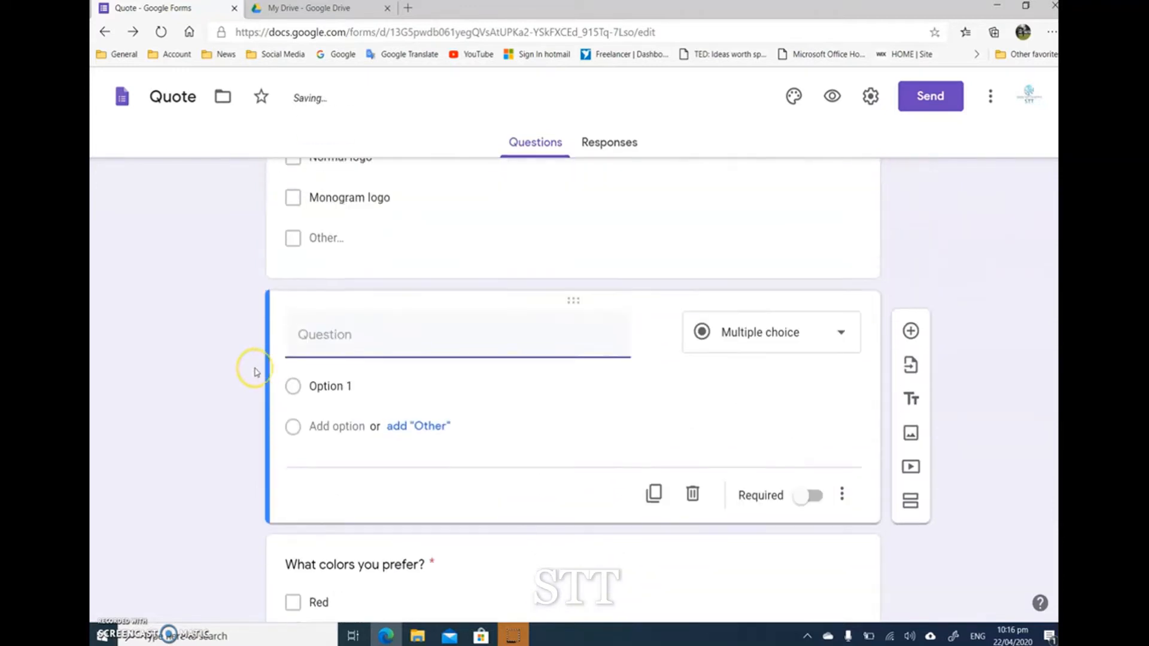
scroll(256, 373, "down", 2)
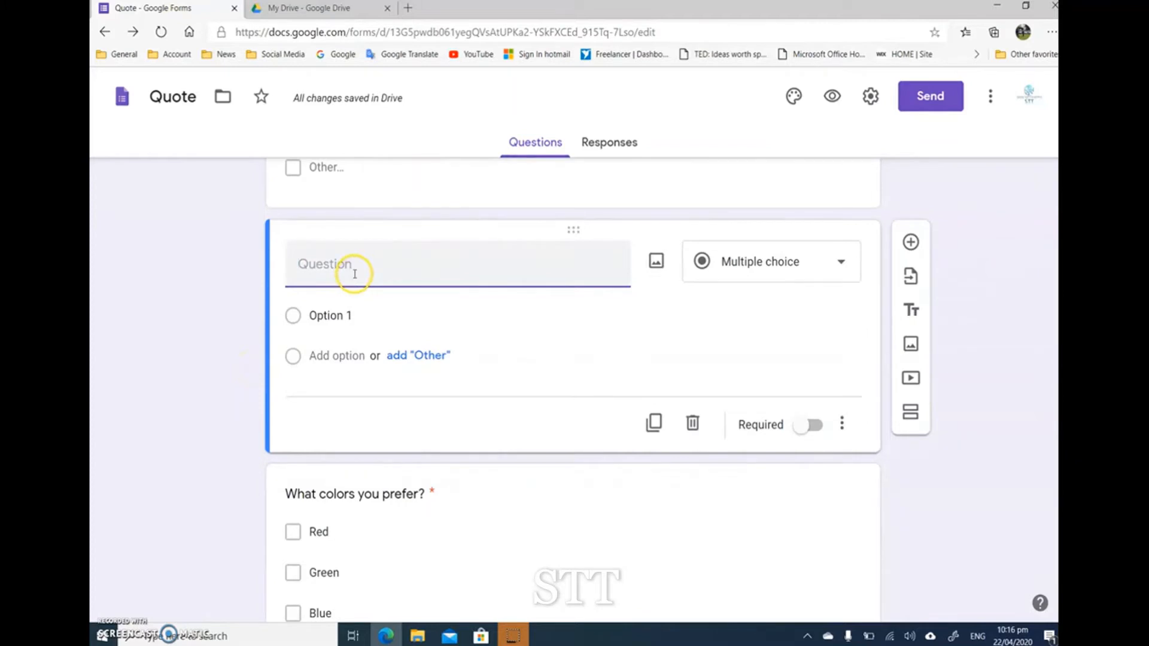
scroll(217, 417, "up", 5)
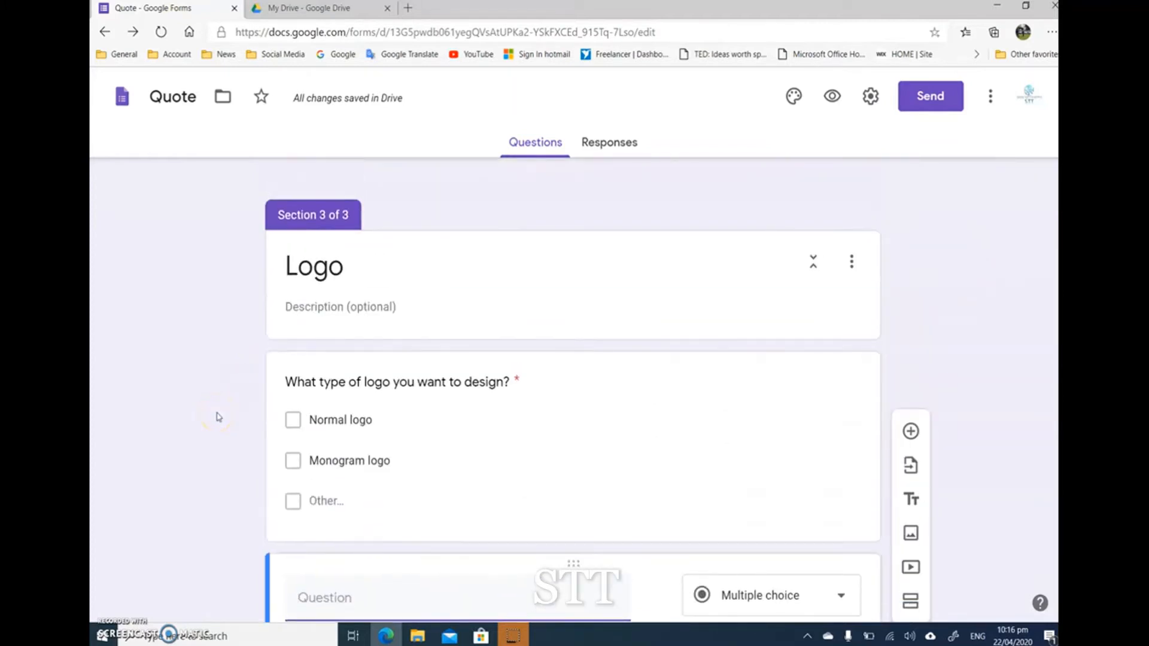
scroll(219, 415, "down", 5)
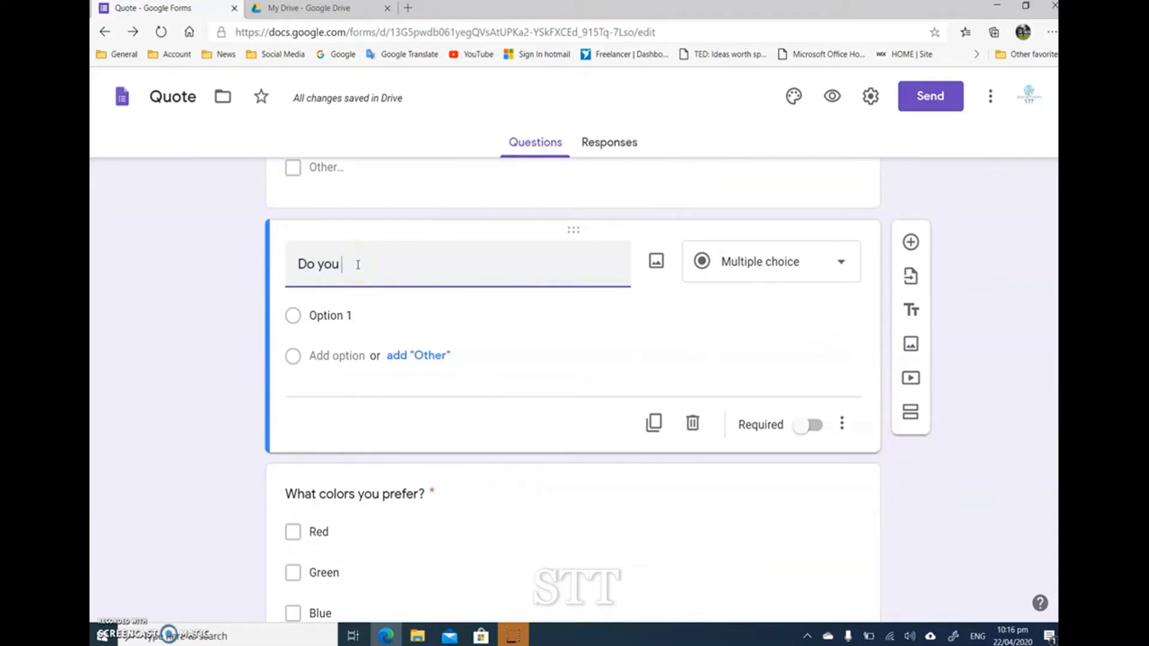
type("have a prev")
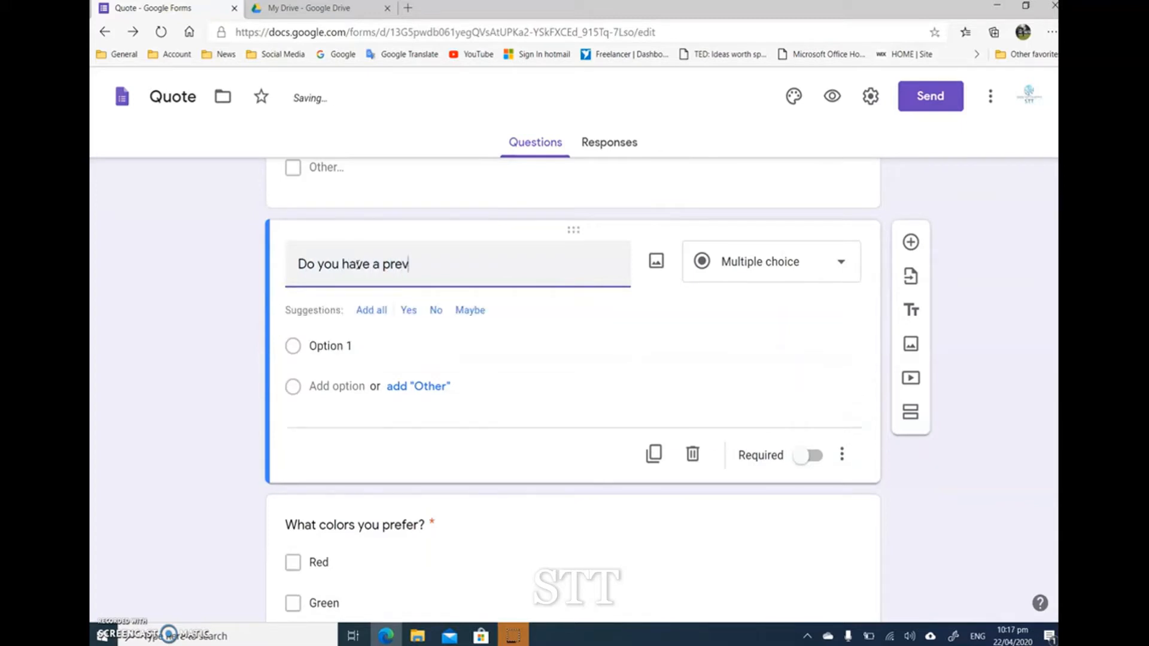
type("ioues")
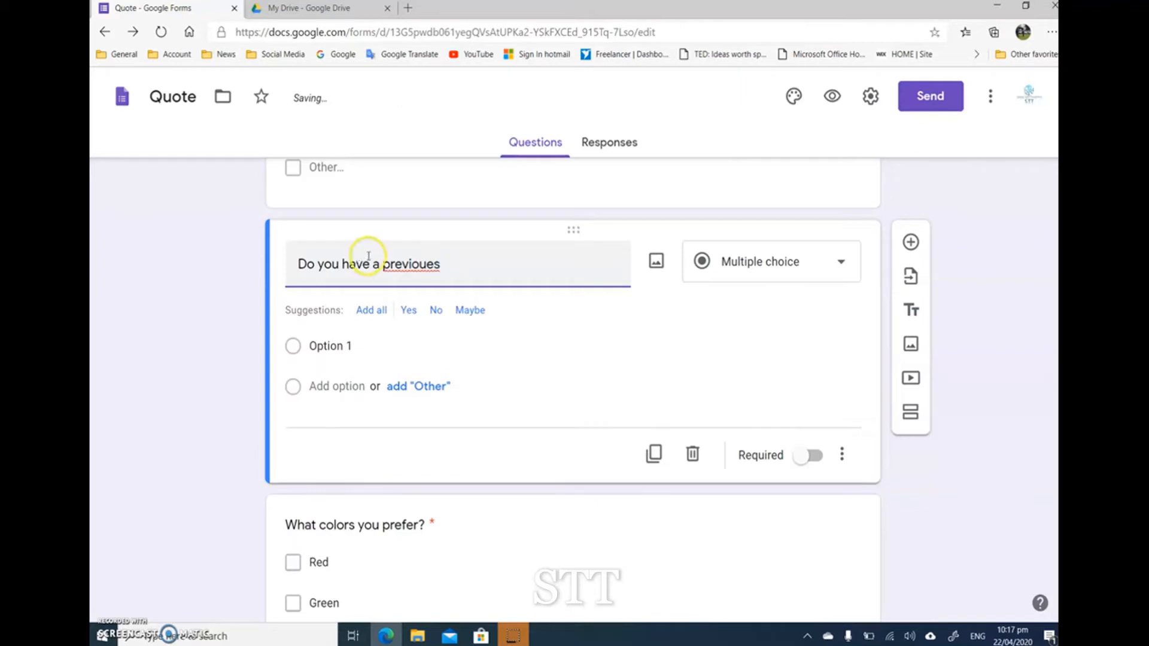
right_click(387, 265)
left_click(422, 279)
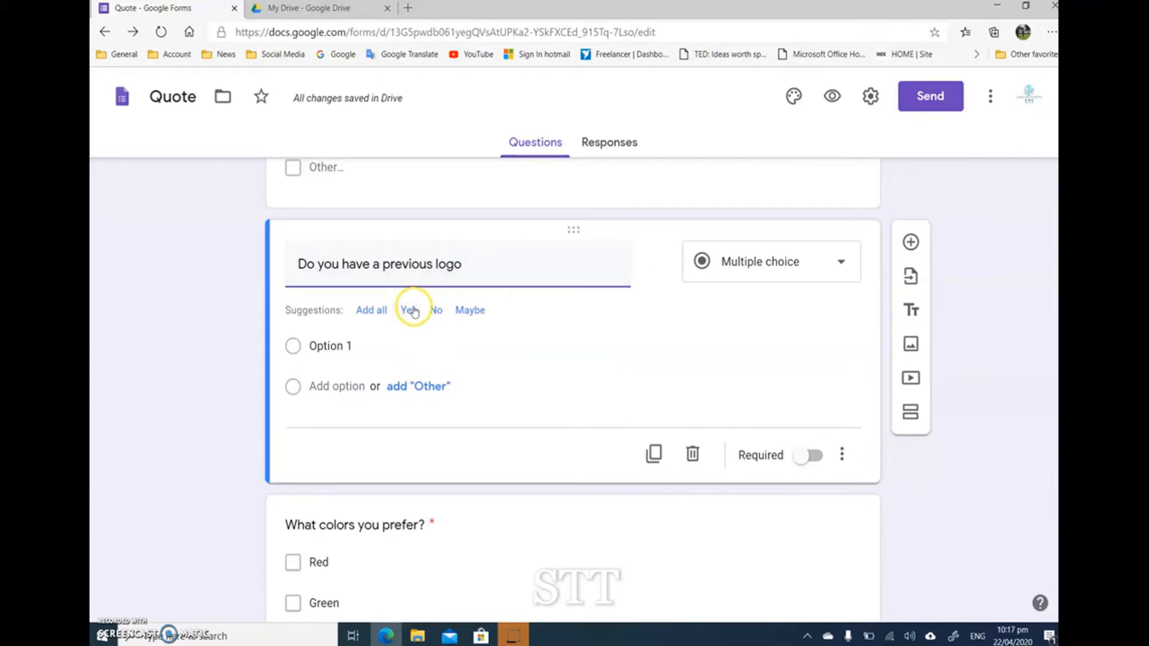
left_click(381, 310)
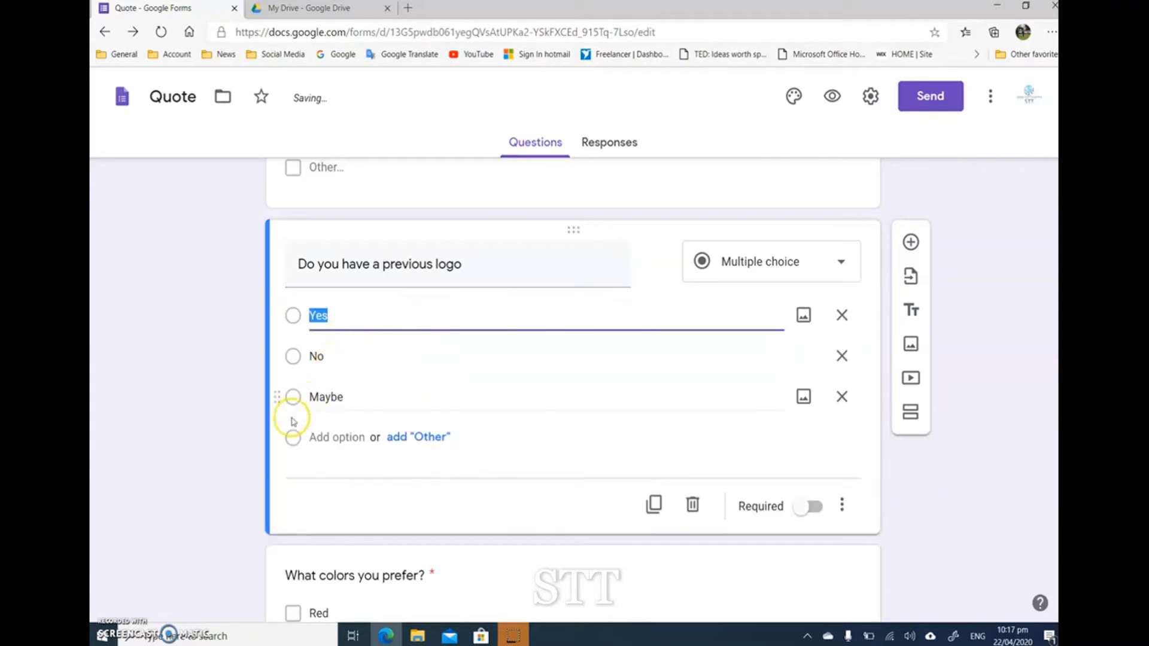
left_click(244, 427)
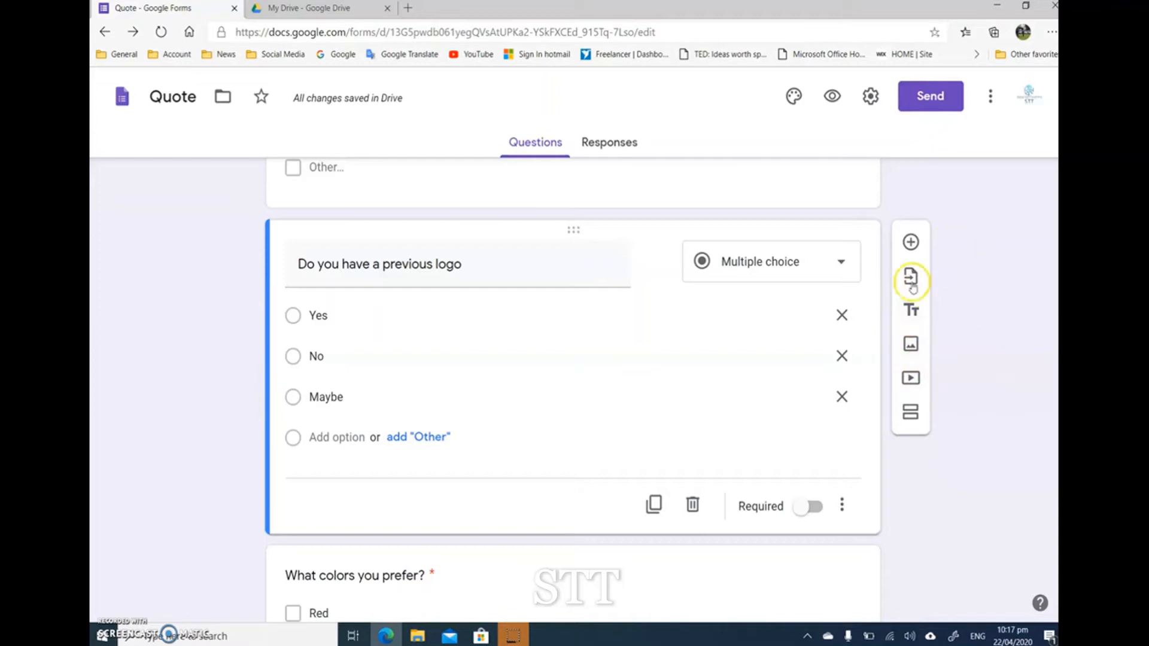
Step: Add a File upload question titled "If you answer Yes, Please upload the file here" after the previous logo question, allowing uploads to Drive
left_click(911, 243)
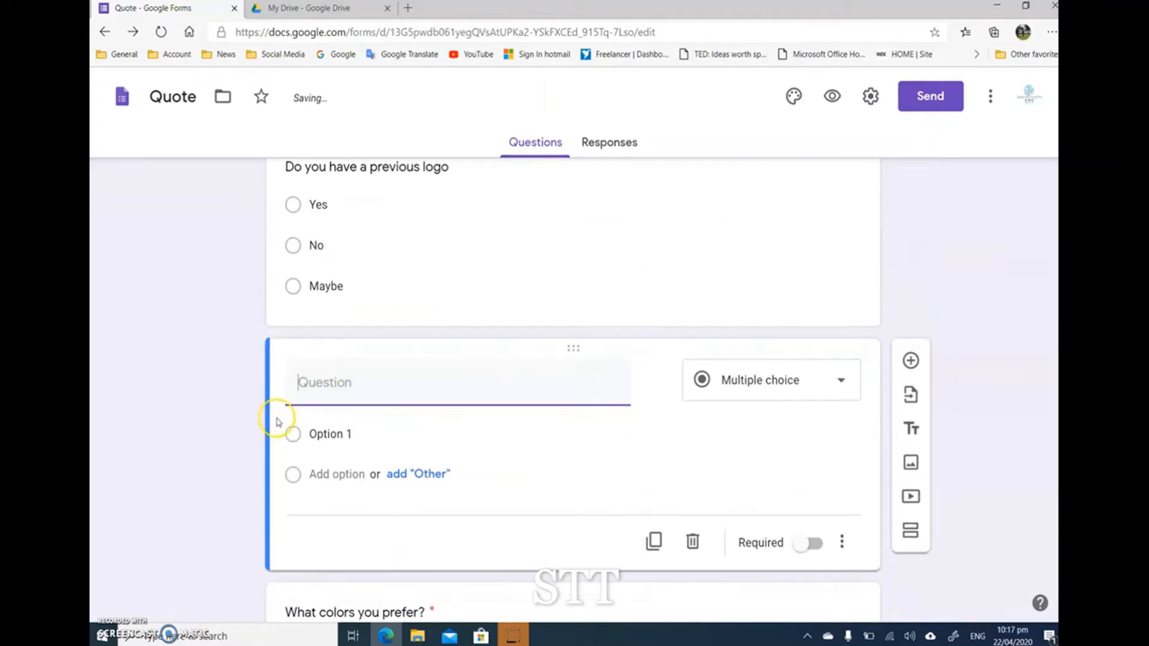
left_click(416, 387)
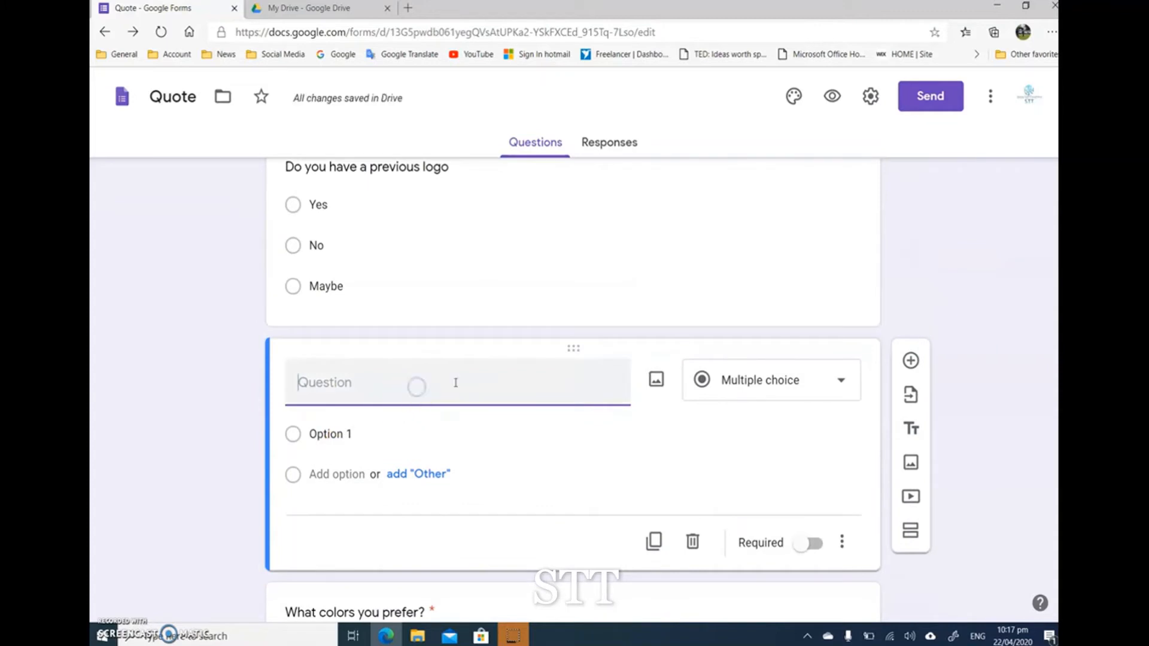
left_click(785, 372)
left_click(751, 344)
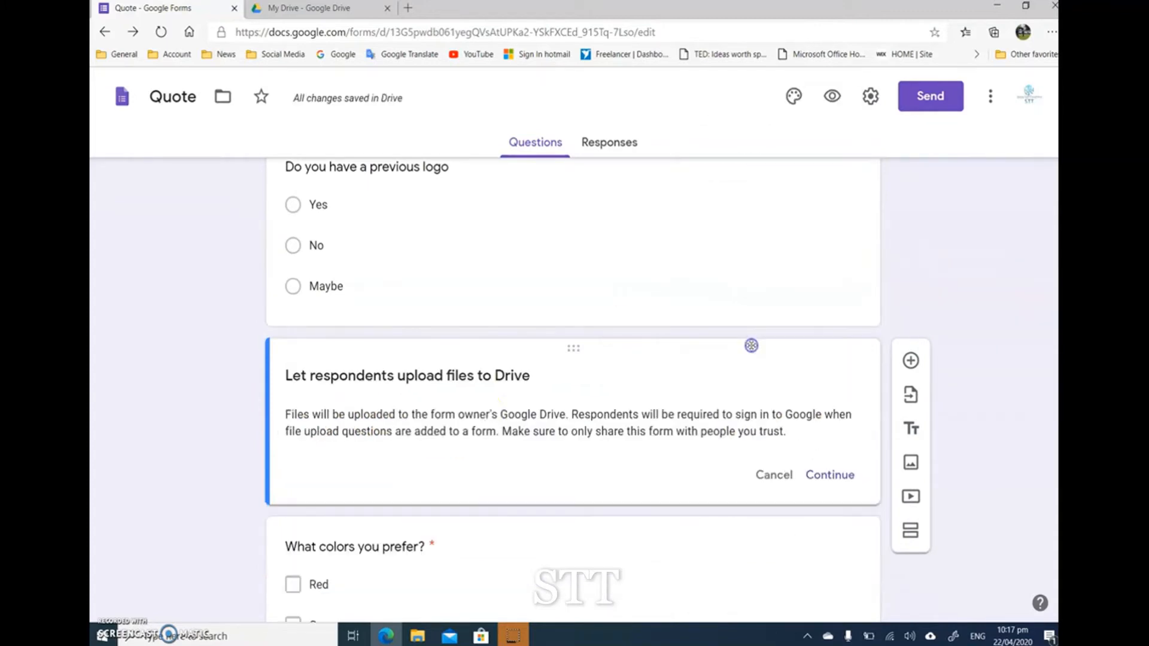
left_click(829, 474)
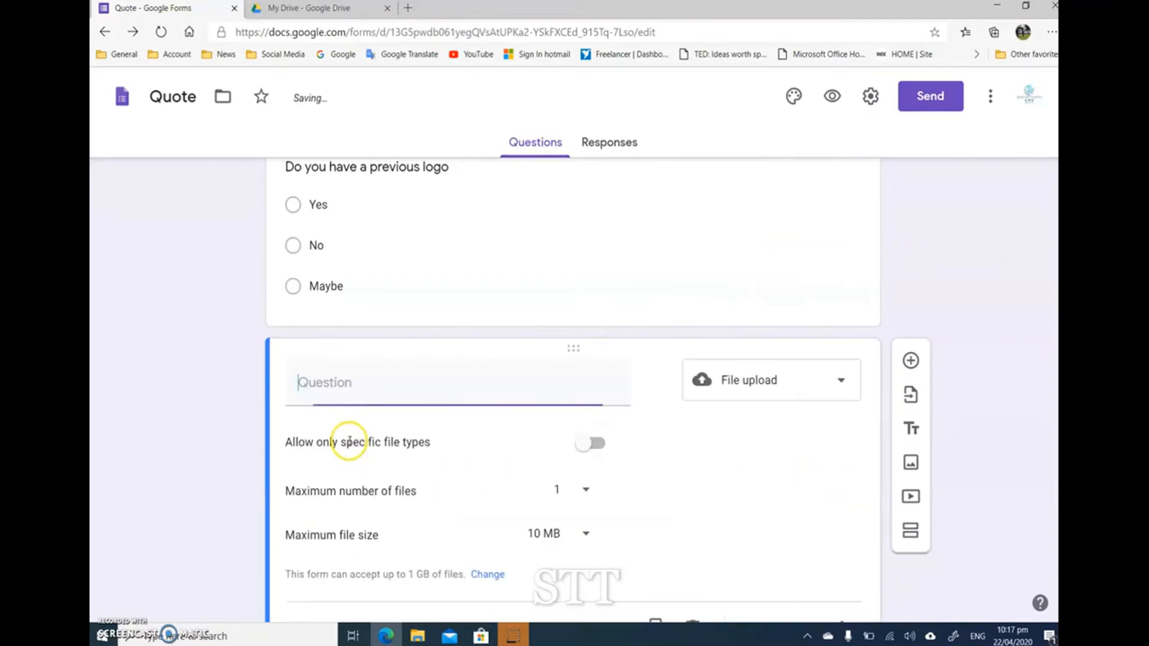
scroll(275, 406, "down", 2)
scroll(259, 404, "up", 1)
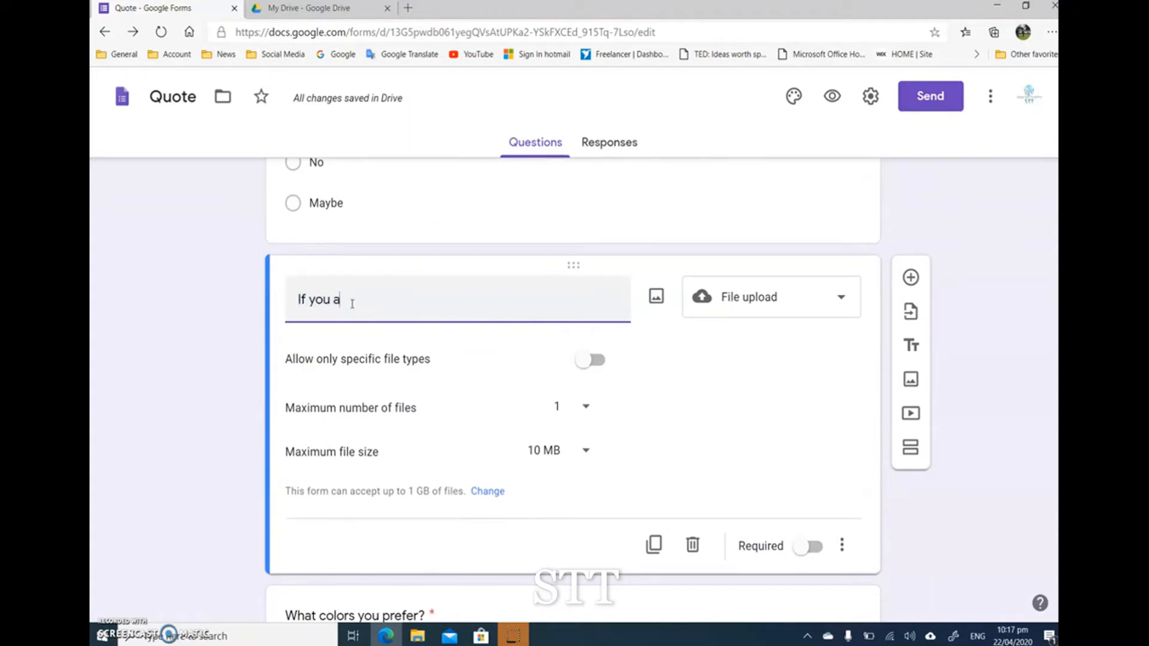
type("Yes, Please")
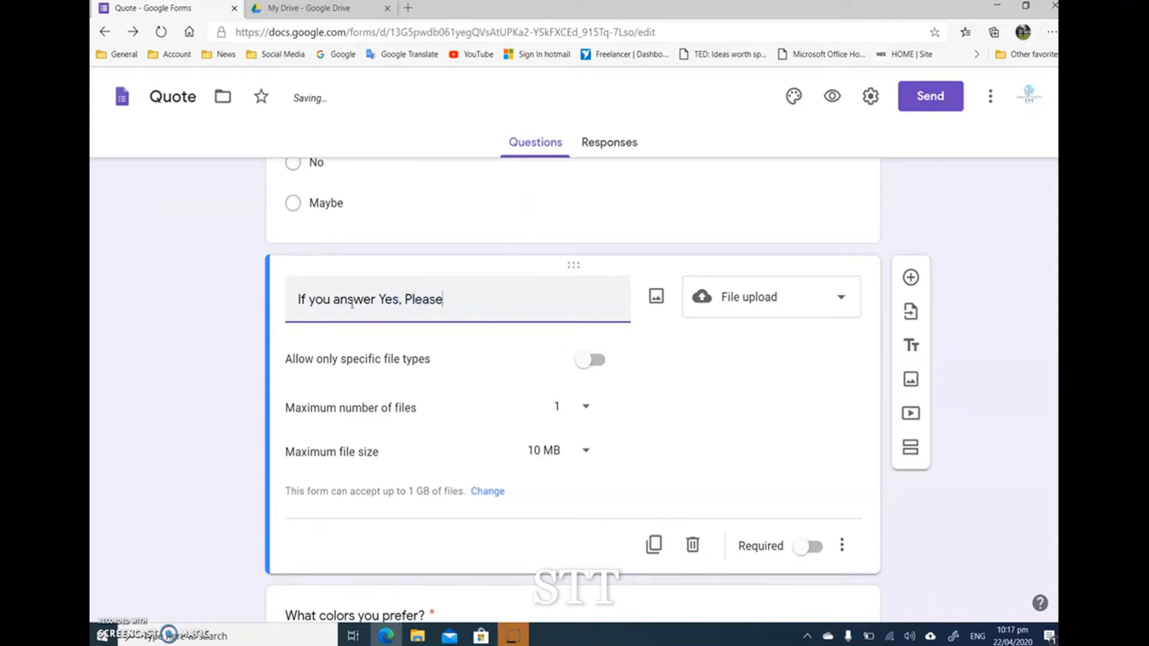
type(" upload the file here")
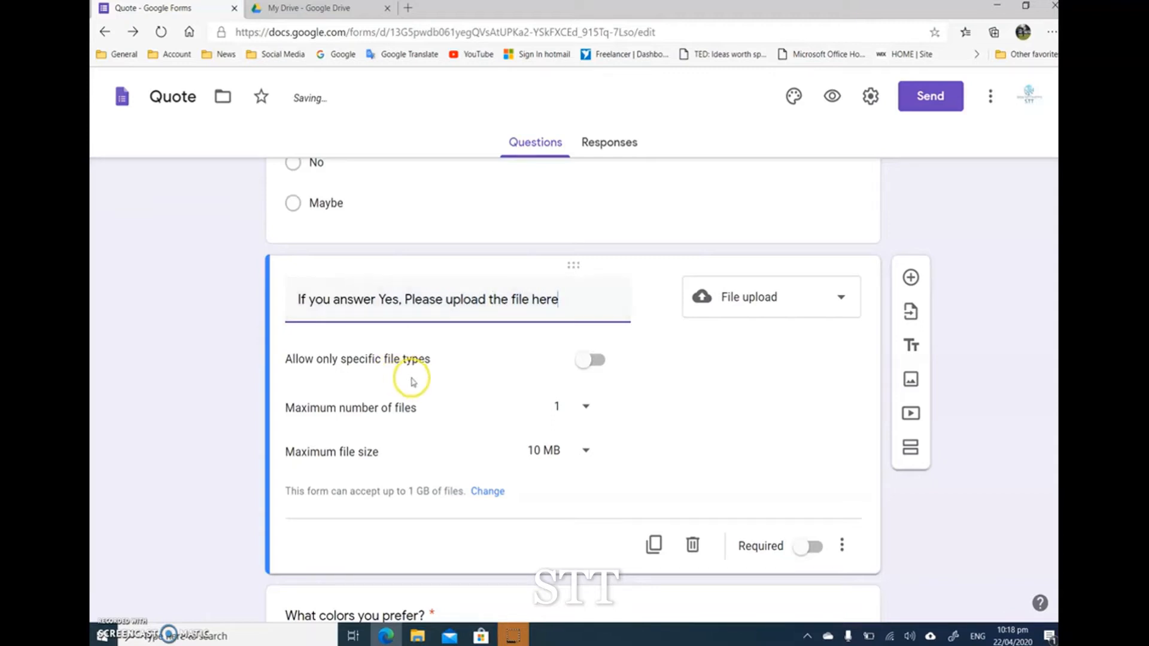
Step: Restrict the upload question to specific file types: PDF, Image and Drawing
left_click(578, 404)
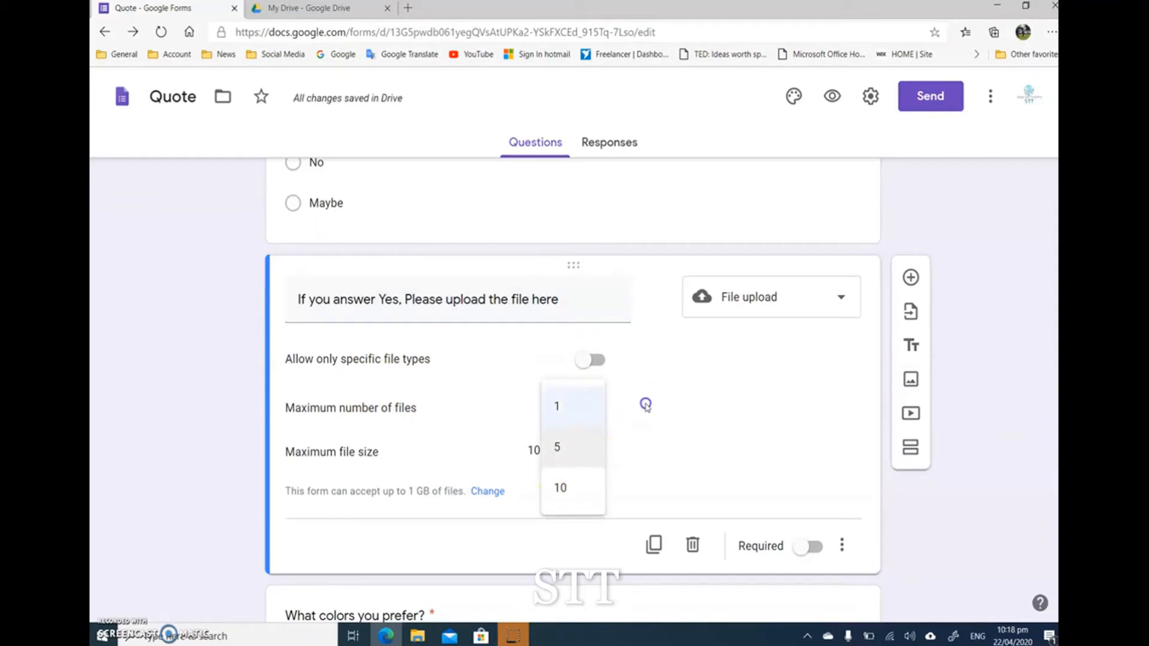
left_click(646, 402)
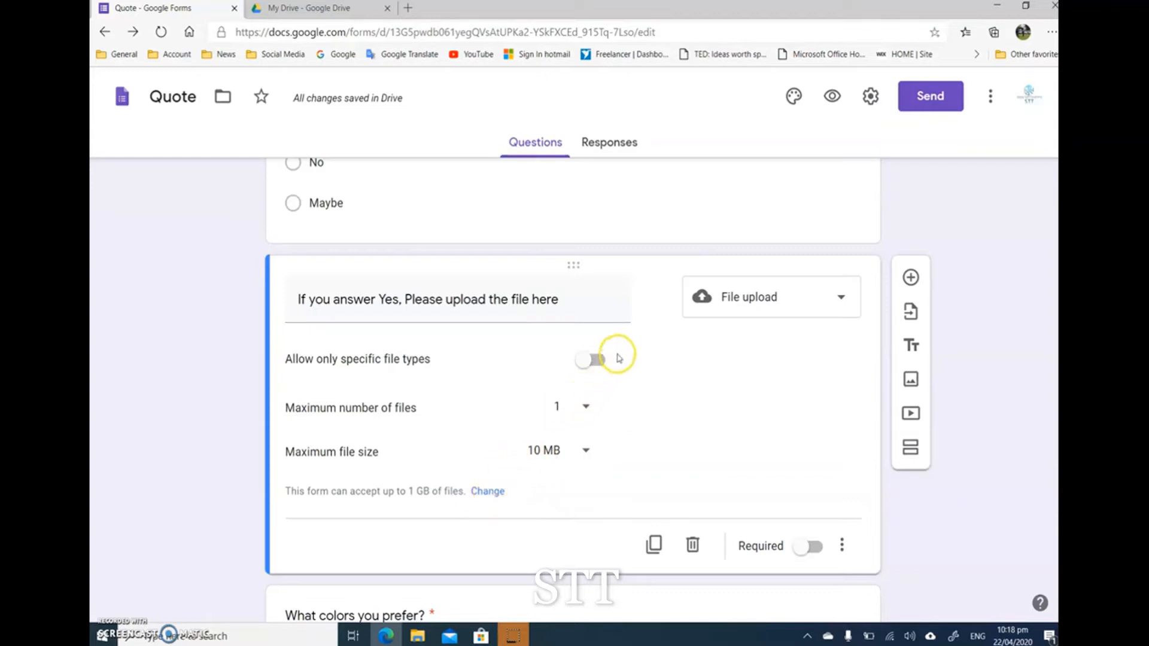
left_click(601, 365)
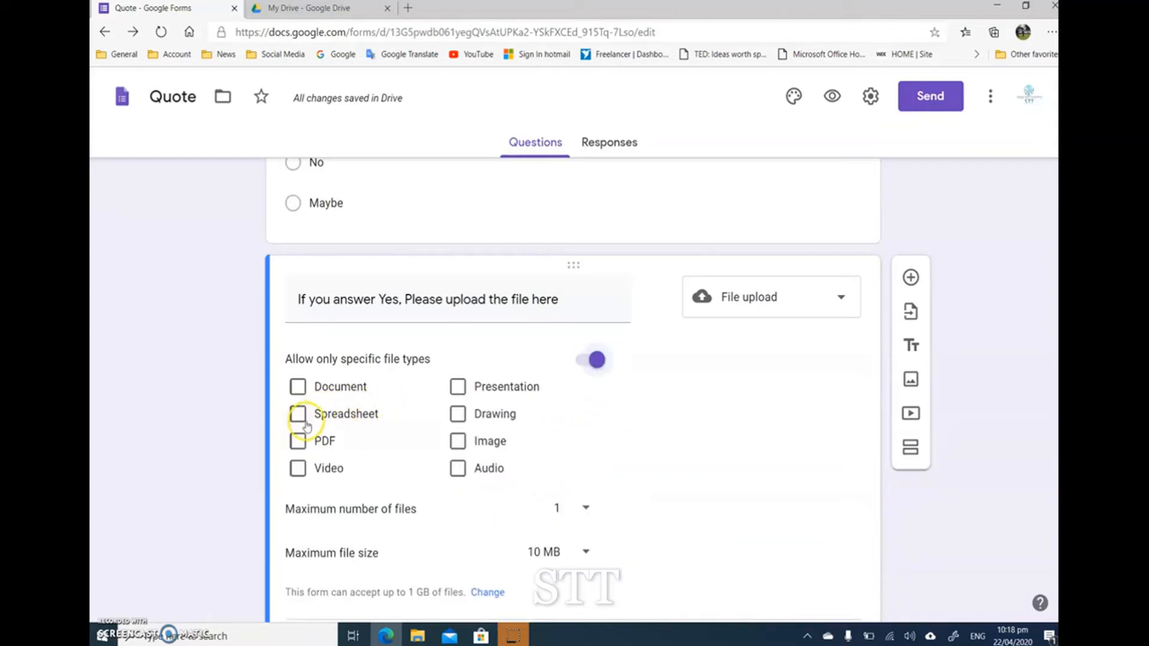
left_click(297, 443)
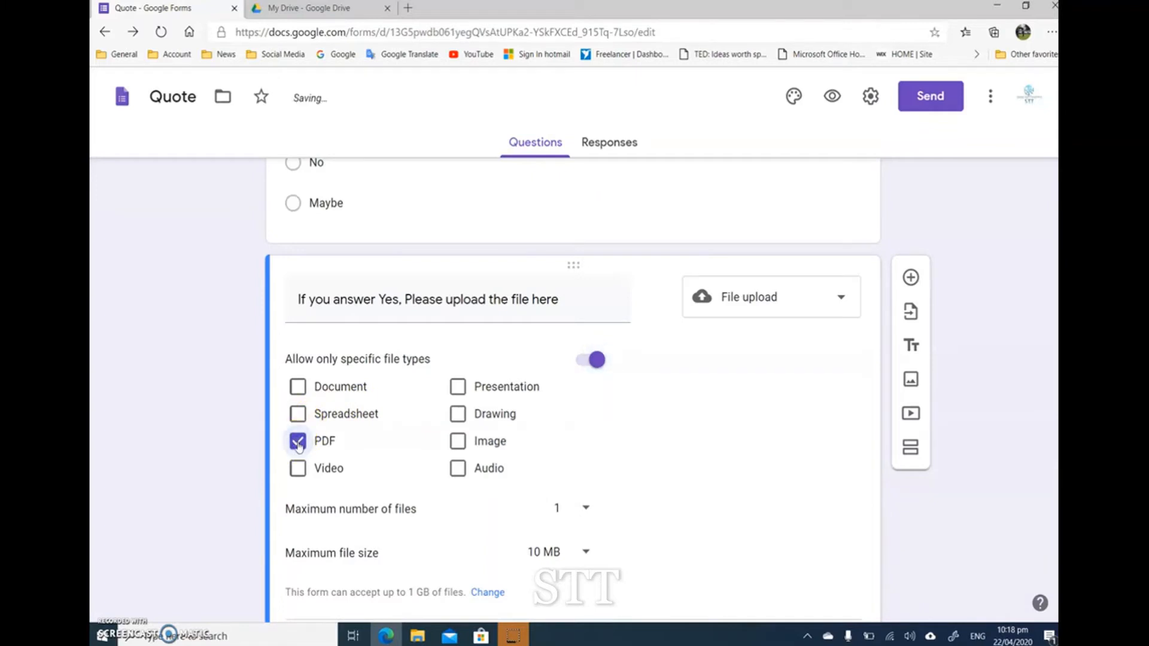
left_click(458, 444)
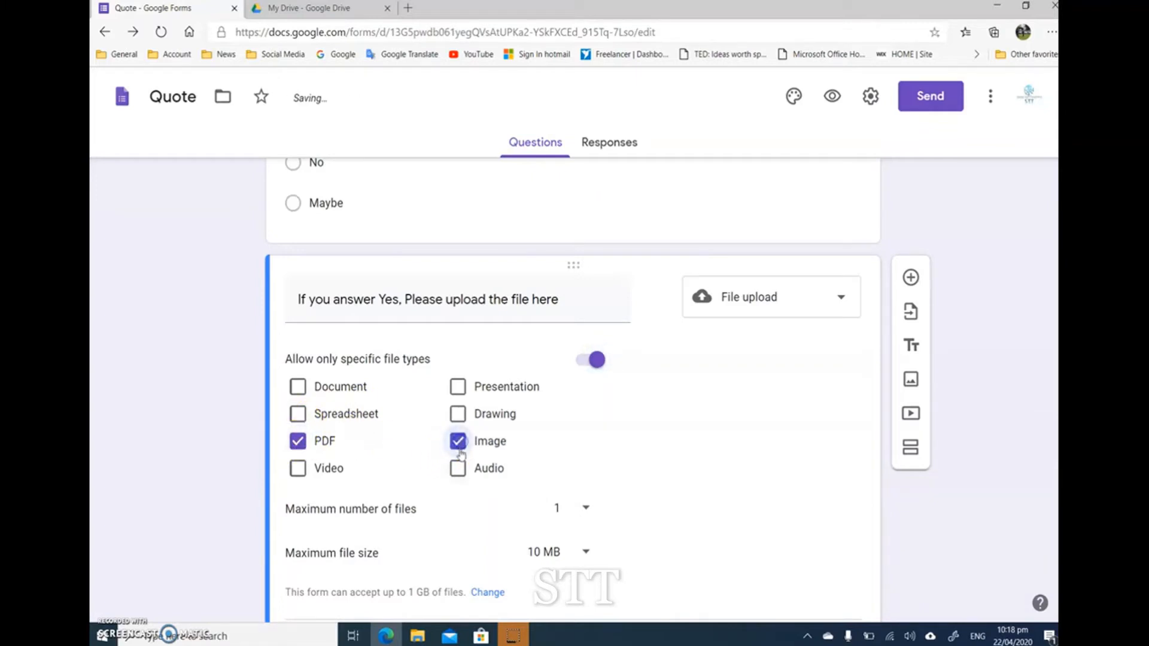
left_click(459, 413)
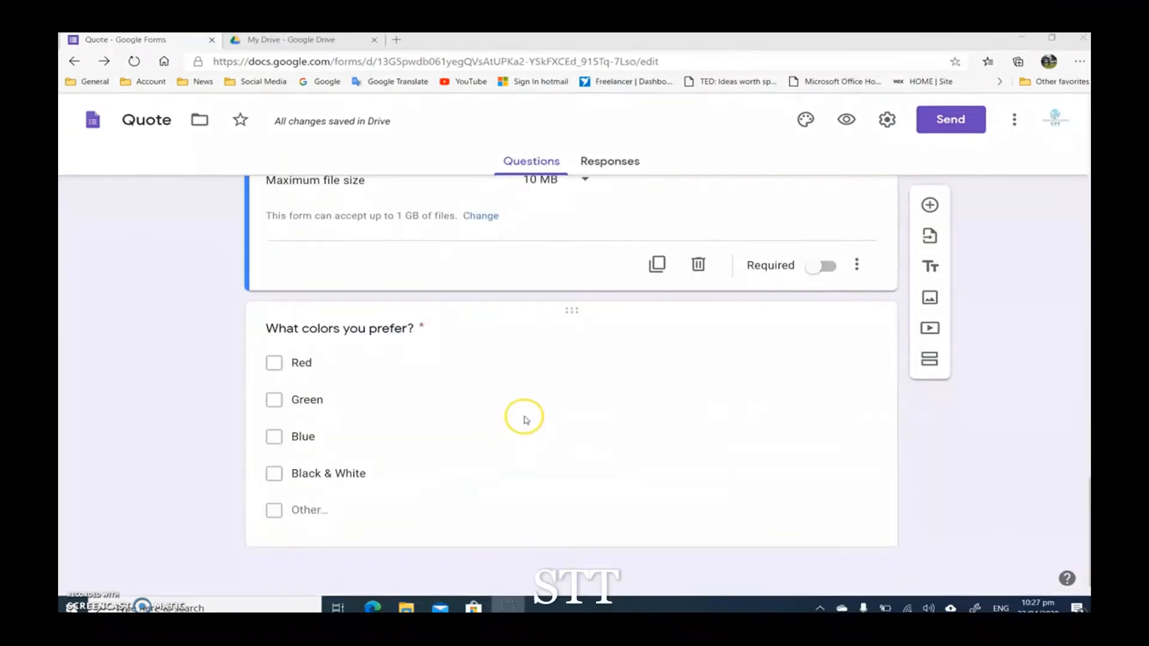
Step: Move the file upload question above the "Do you have a previous logo" question
scroll(522, 418, "up", 5)
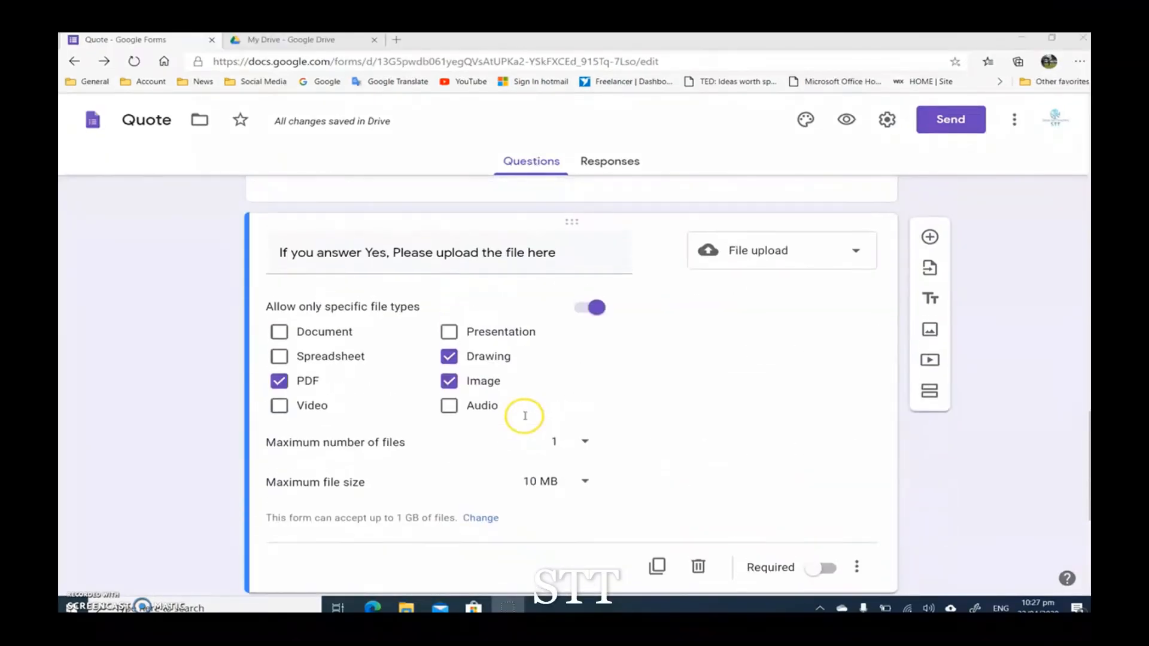
scroll(593, 467, "up", 5)
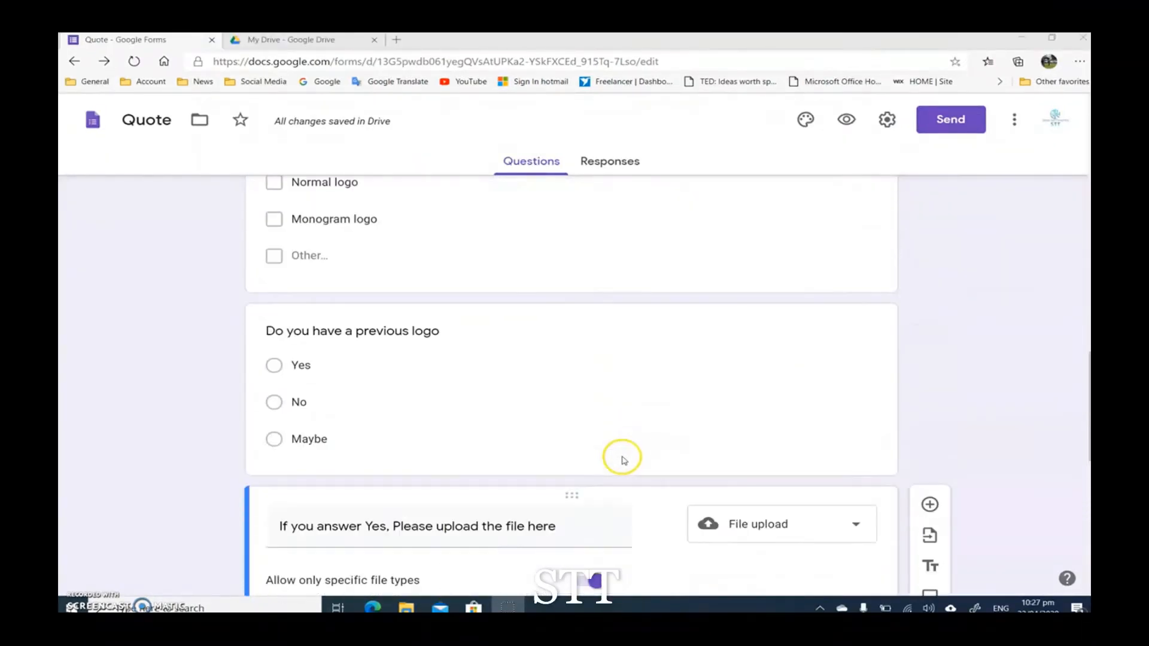
scroll(574, 503, "down", 3)
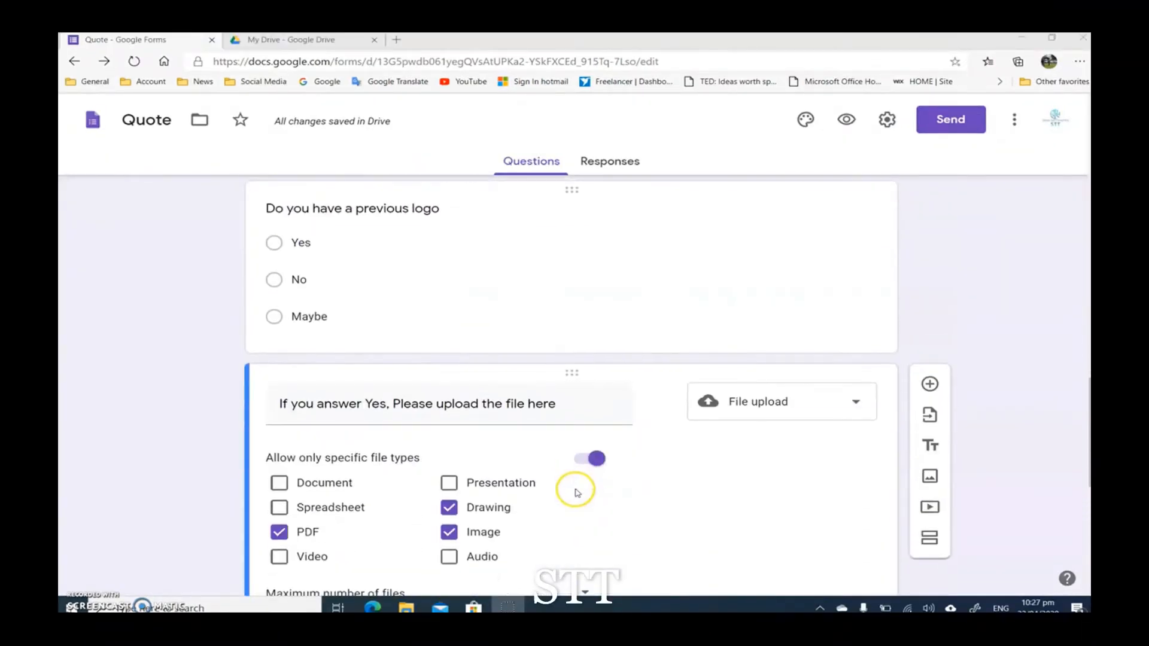
scroll(567, 499, "up", 2)
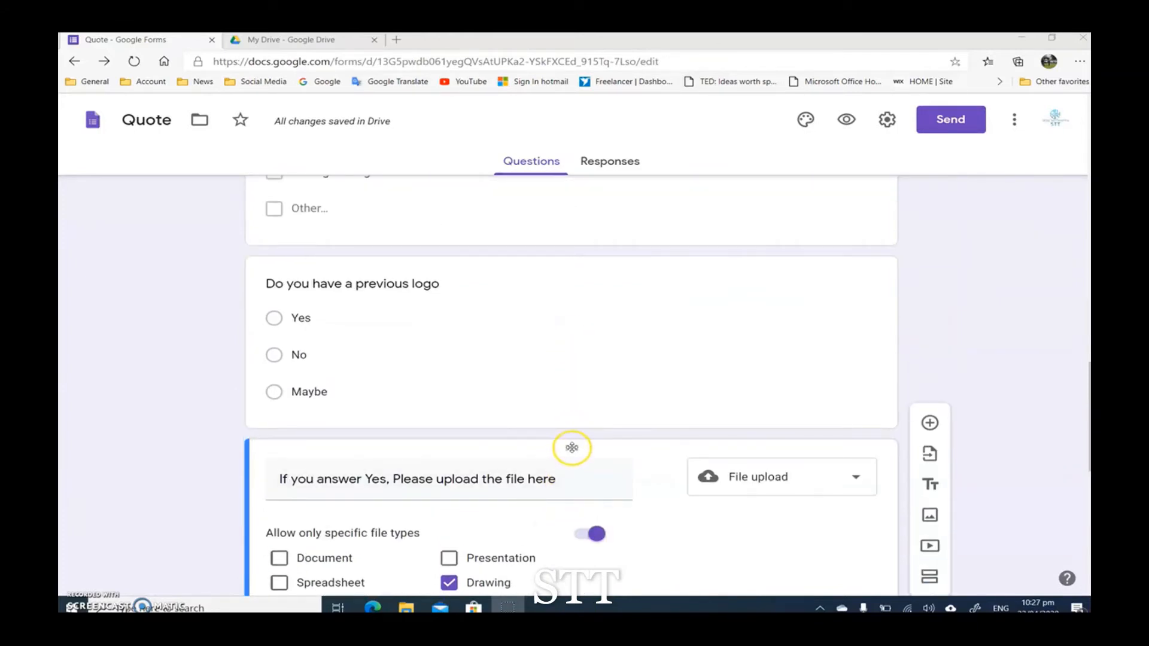
left_click_drag(570, 447, 579, 269)
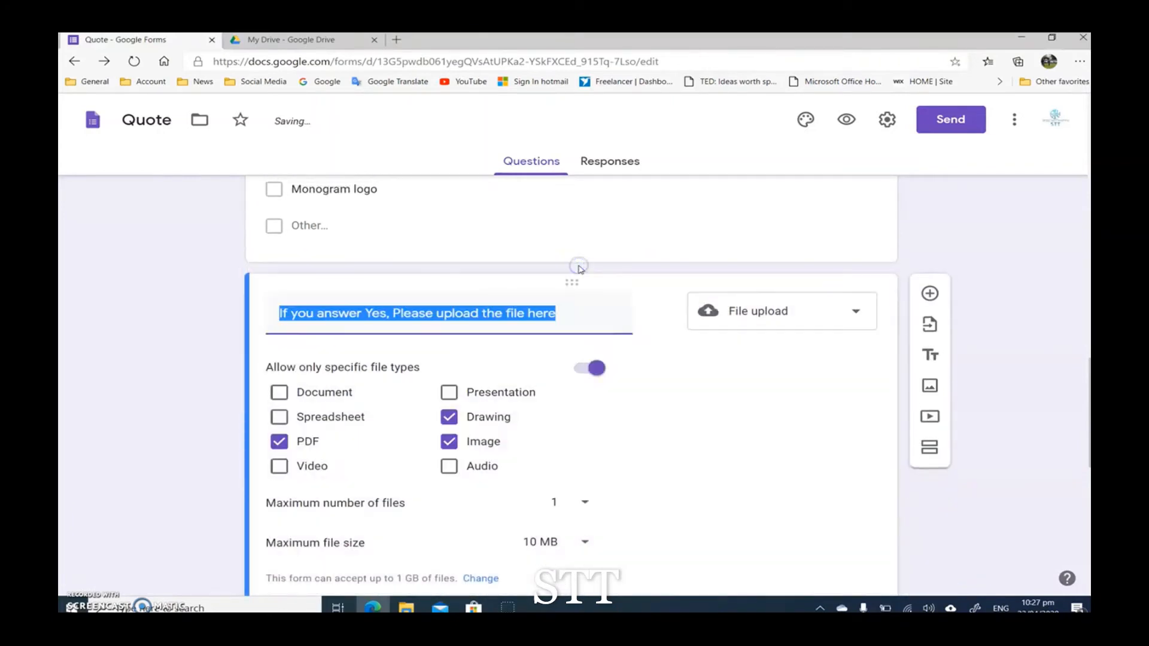
Step: Move the "Do you have a previous logo" question back above the file upload question
scroll(539, 311, "down", 5)
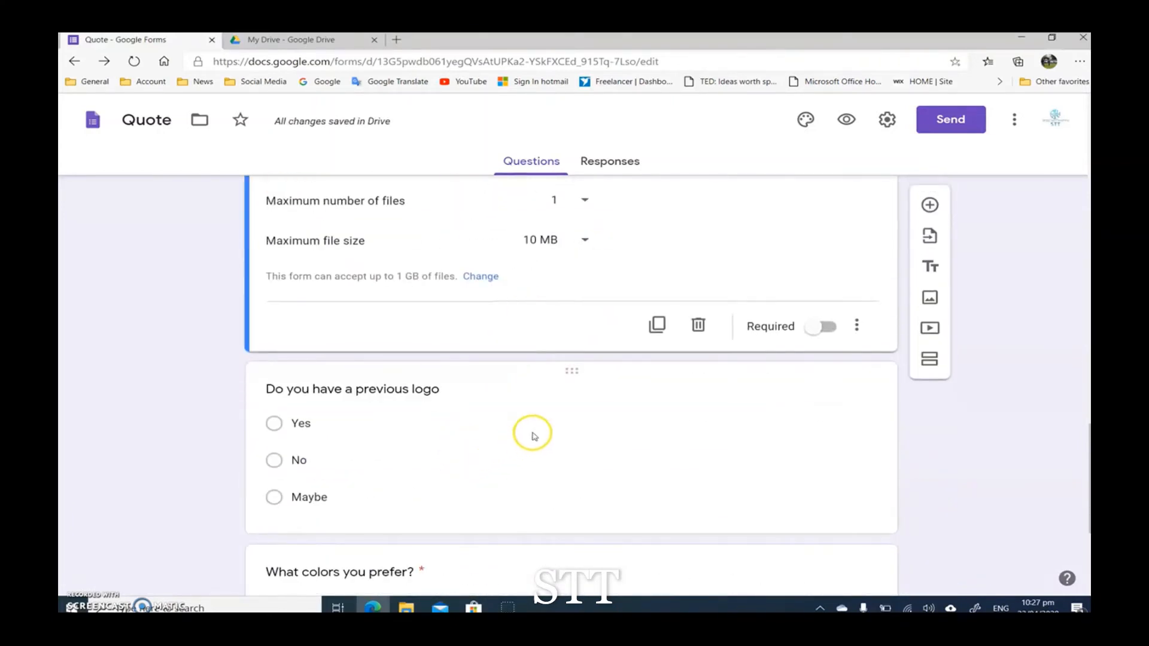
scroll(534, 436, "up", 1)
left_click_drag(574, 453, 574, 346)
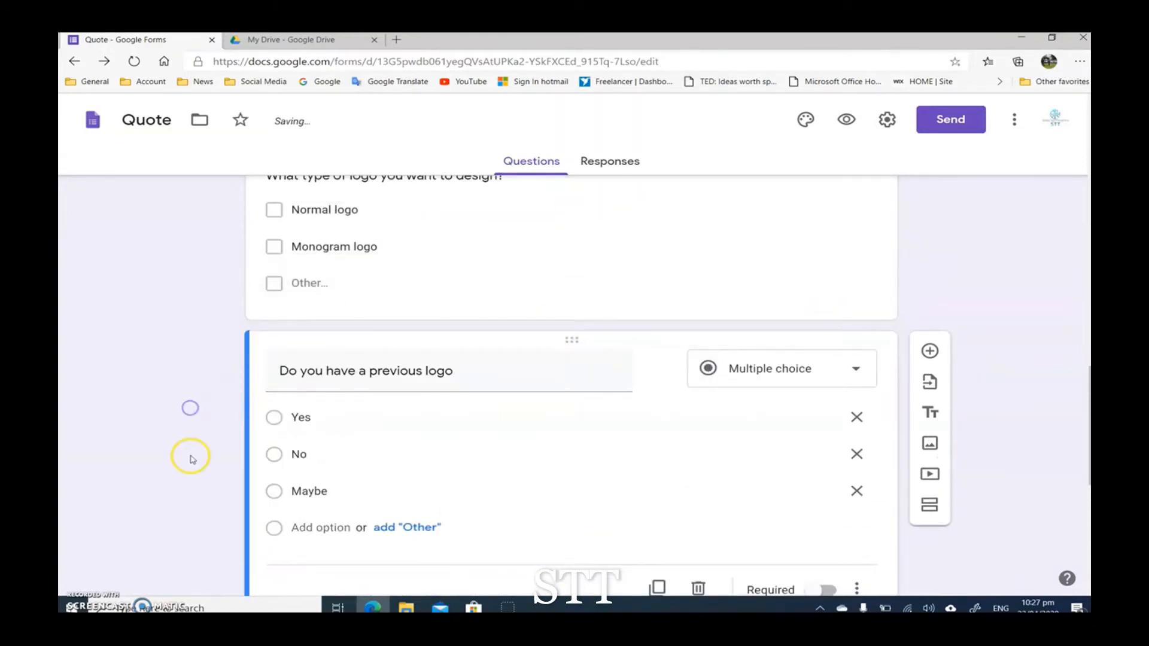
Step: Add a new section directly after the "Do you have a previous logo" question
scroll(192, 443, "down", 7)
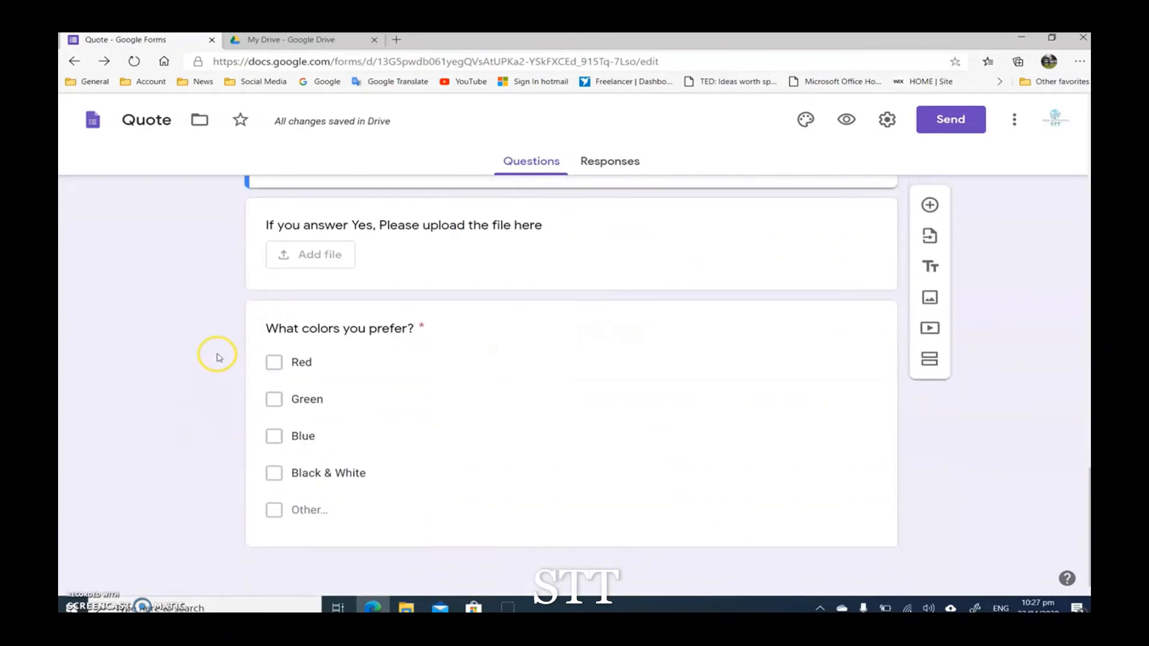
scroll(240, 335, "up", 3)
scroll(191, 376, "down", 3)
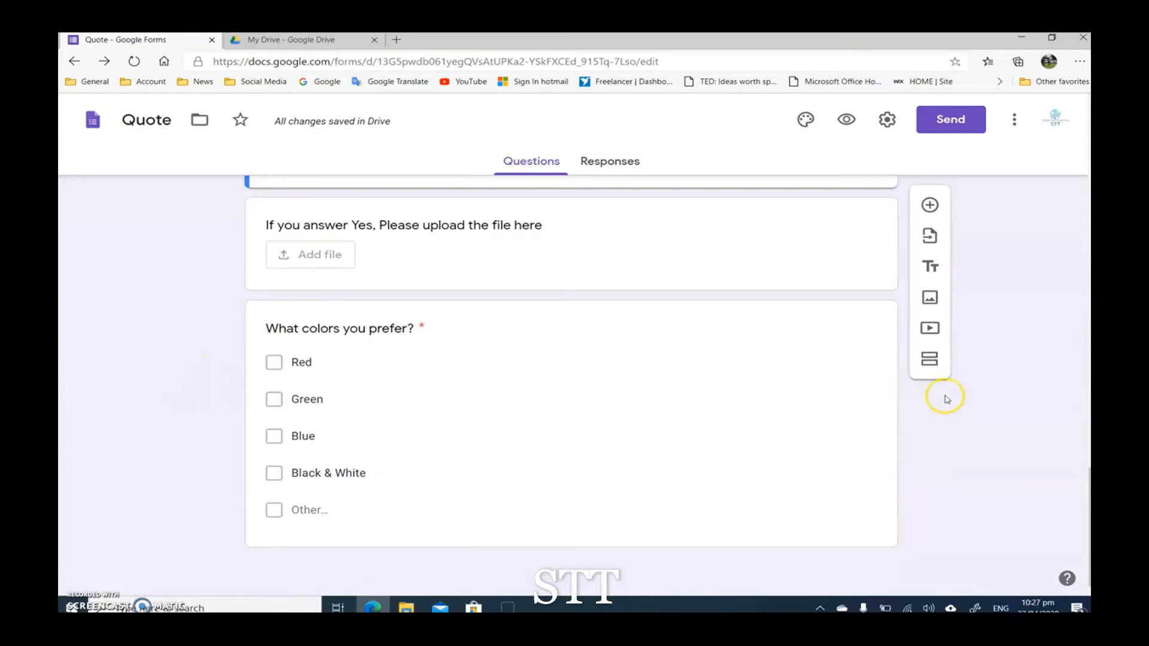
left_click(930, 361)
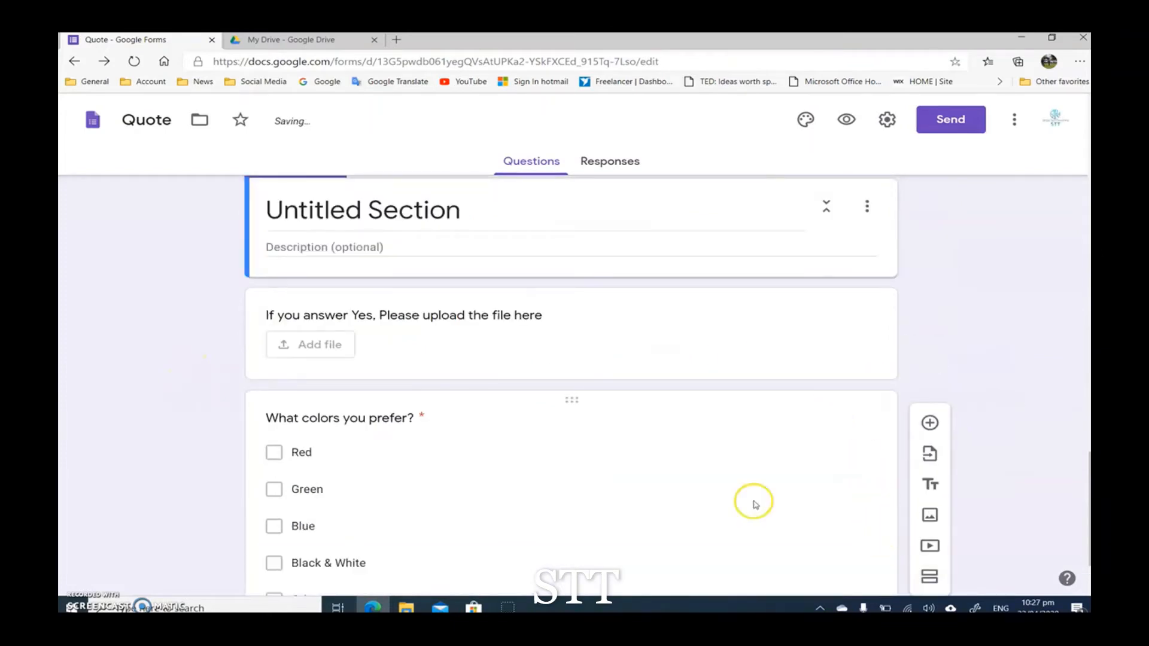
Step: Review the Design options in "Our services" and which questions fall in the Logo section and the new untitled section
scroll(167, 375, "up", 15)
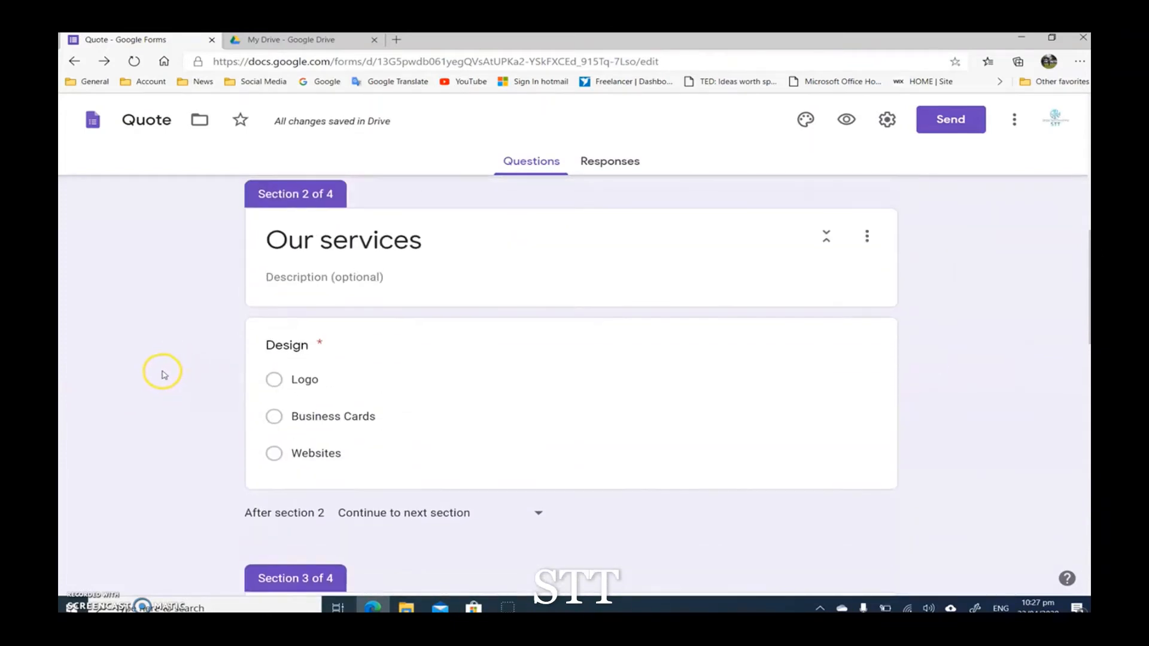
scroll(167, 370, "down", 3)
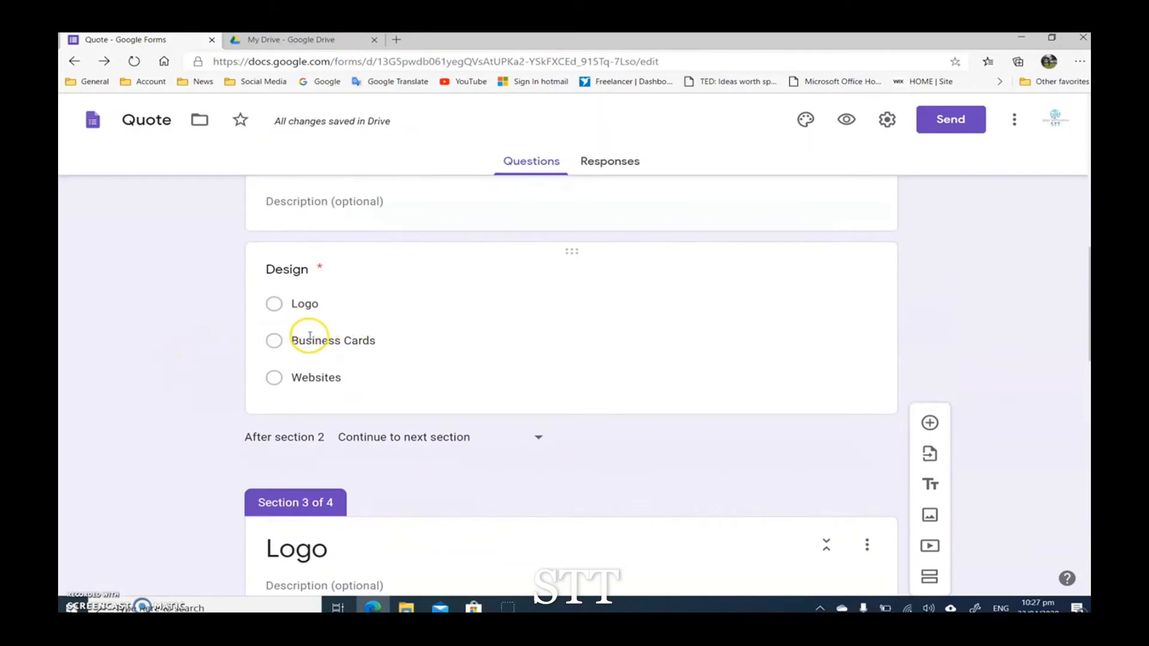
scroll(309, 337, "up", 2)
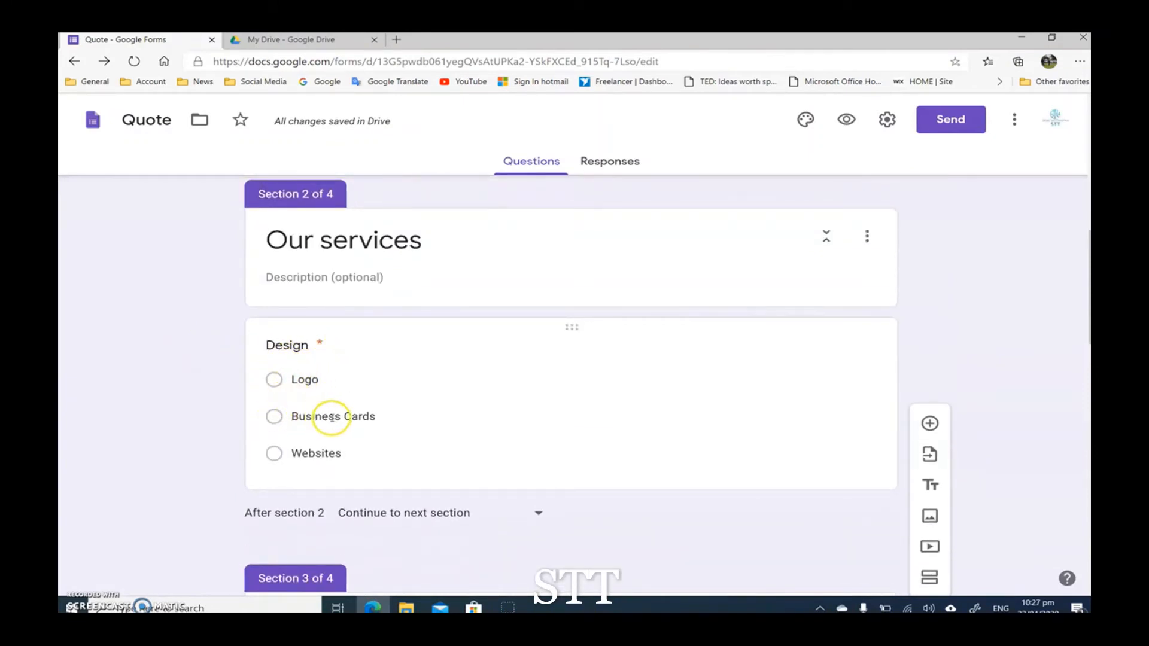
scroll(180, 392, "down", 15)
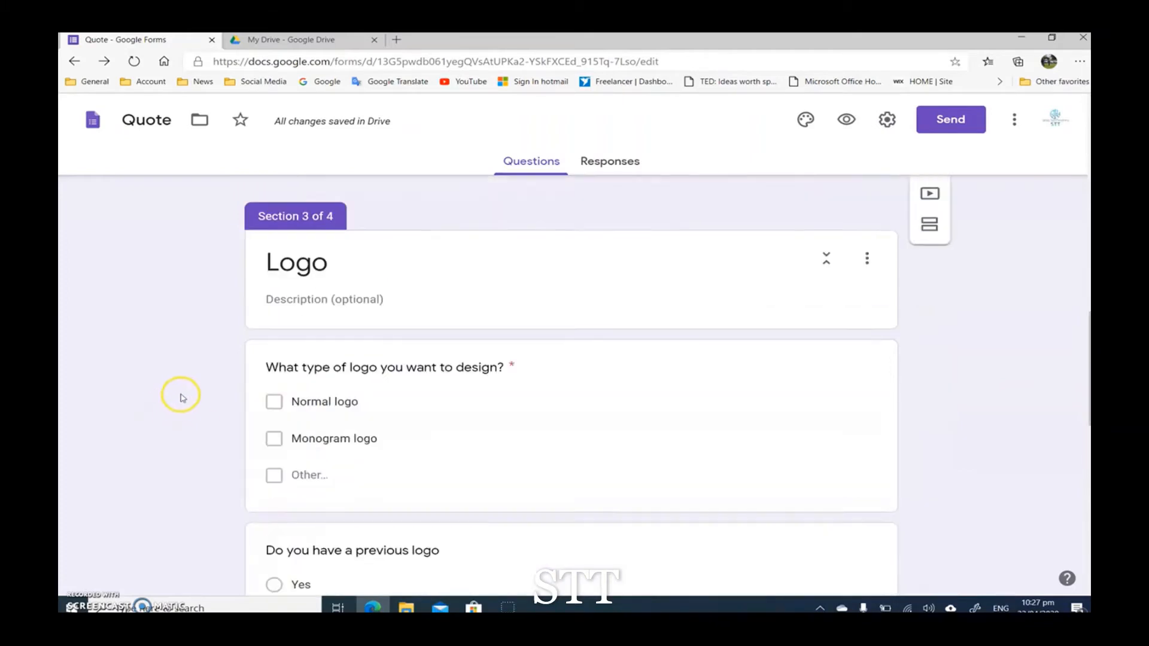
scroll(198, 386, "up", 3)
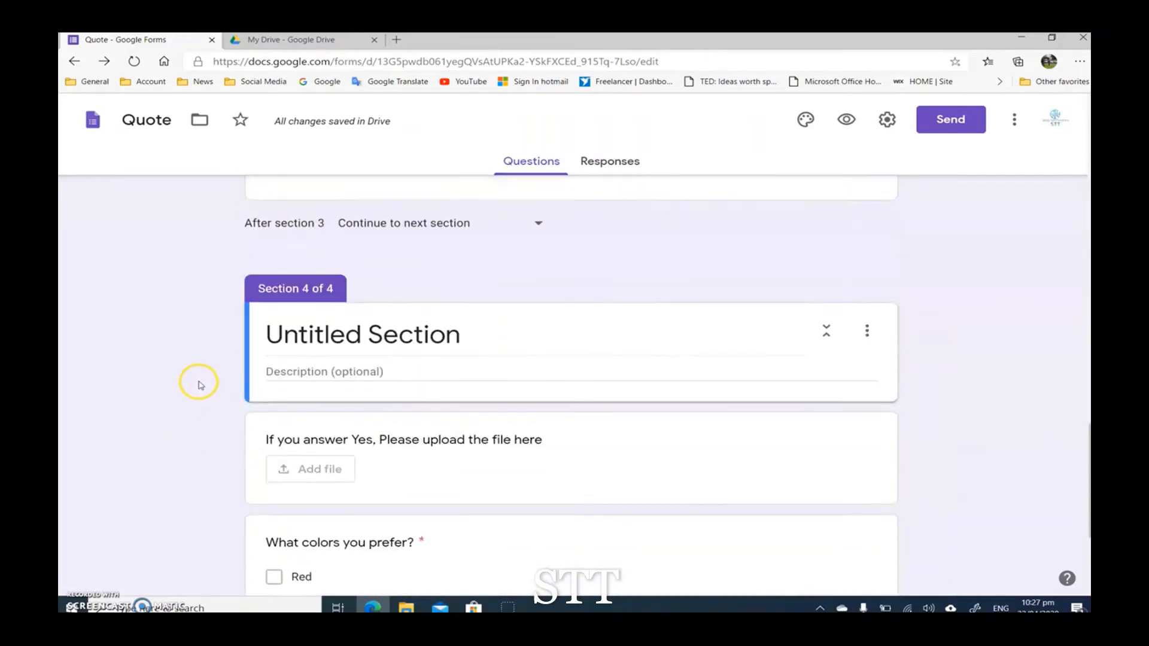
scroll(198, 376, "down", 3)
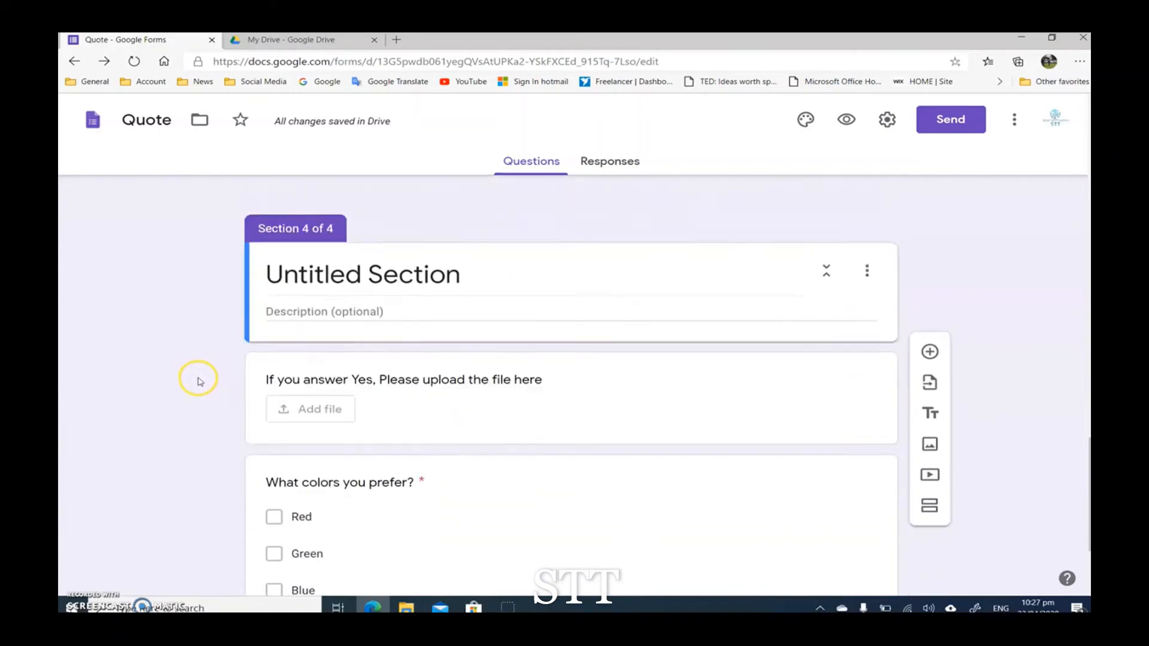
scroll(199, 380, "up", 1)
scroll(197, 380, "up", 6)
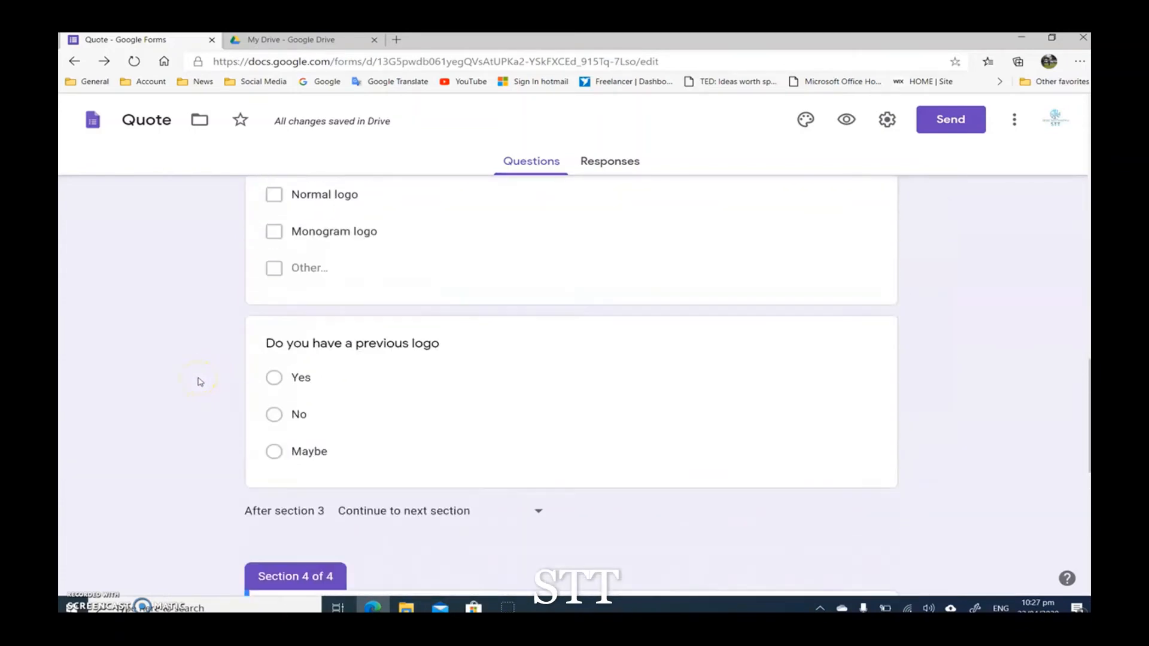
scroll(198, 382, "down", 5)
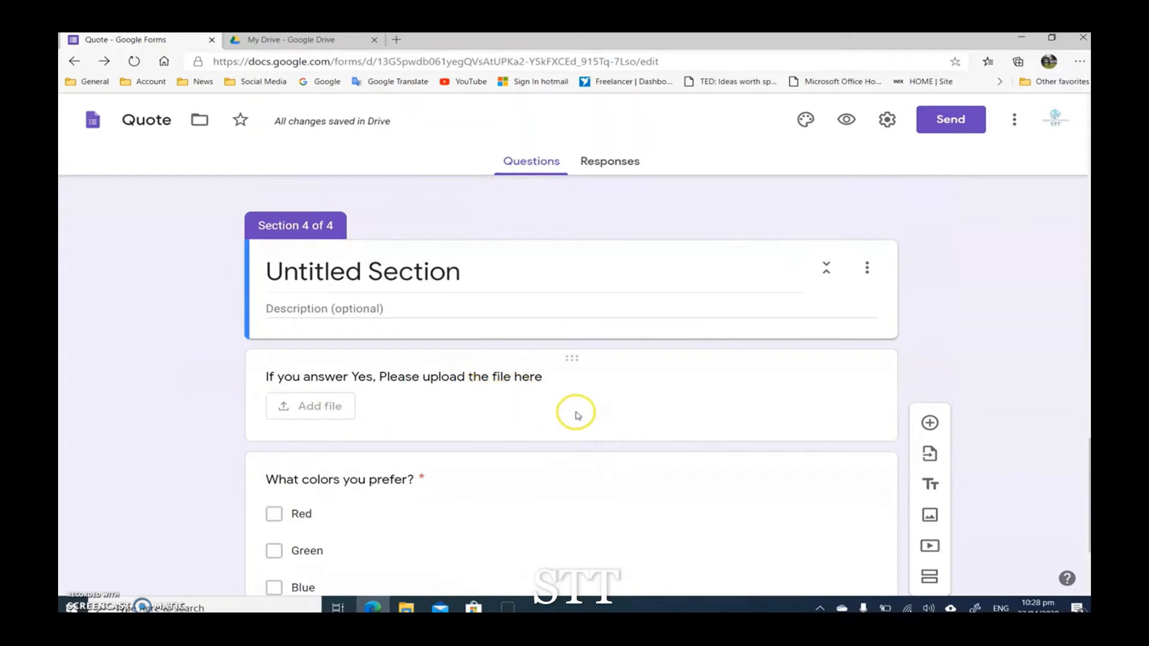
Step: Move the file upload question and the "What colors you prefer?" question from the untitled section to the end of the Logo section
left_click_drag(575, 361, 560, 199)
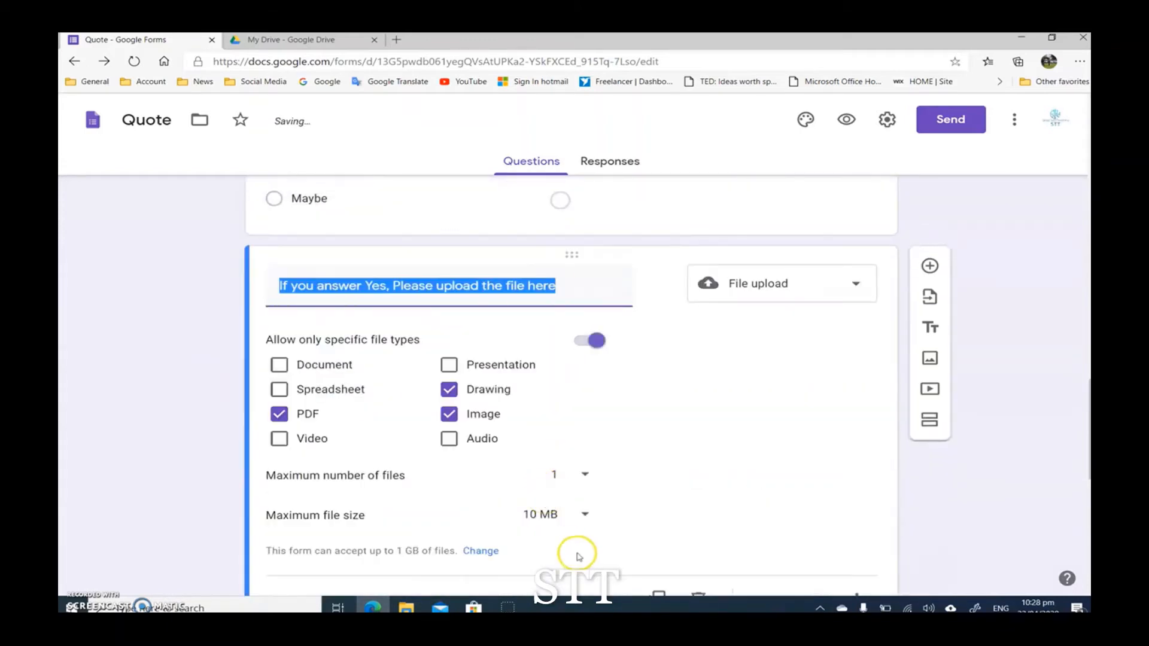
scroll(576, 555, "down", 7)
left_click_drag(572, 397, 556, 246)
scroll(179, 424, "up", 5)
left_click(172, 412)
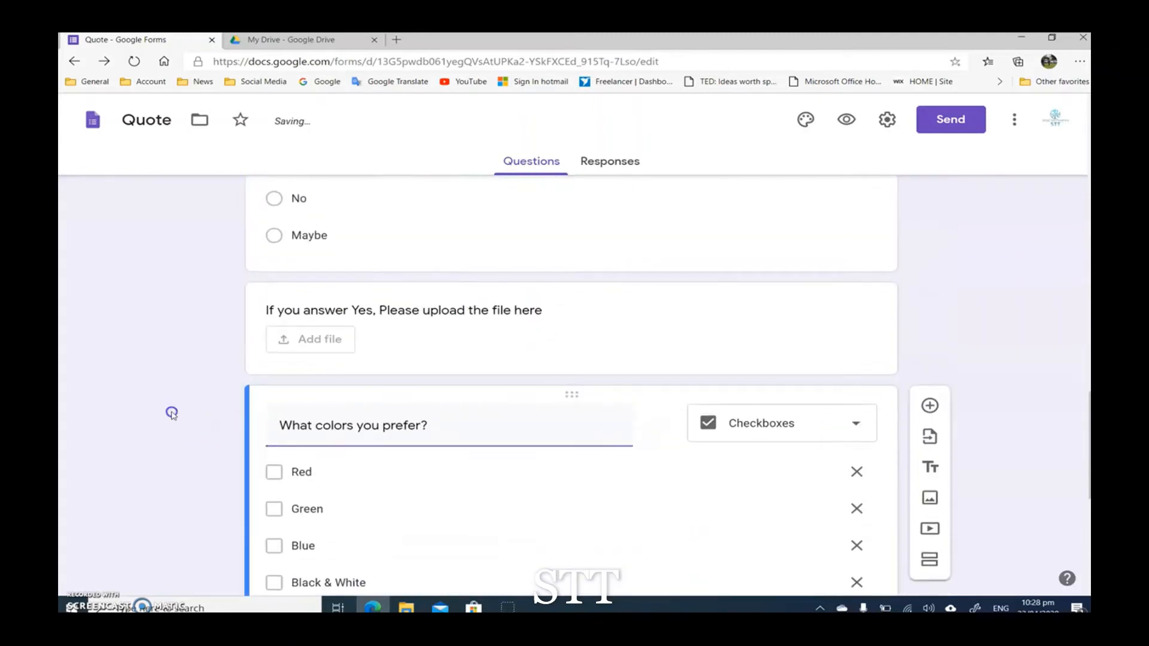
Step: Title the new fourth section "Business Cards"
scroll(170, 412, "up", 3)
scroll(161, 419, "down", 3)
scroll(180, 381, "down", 7)
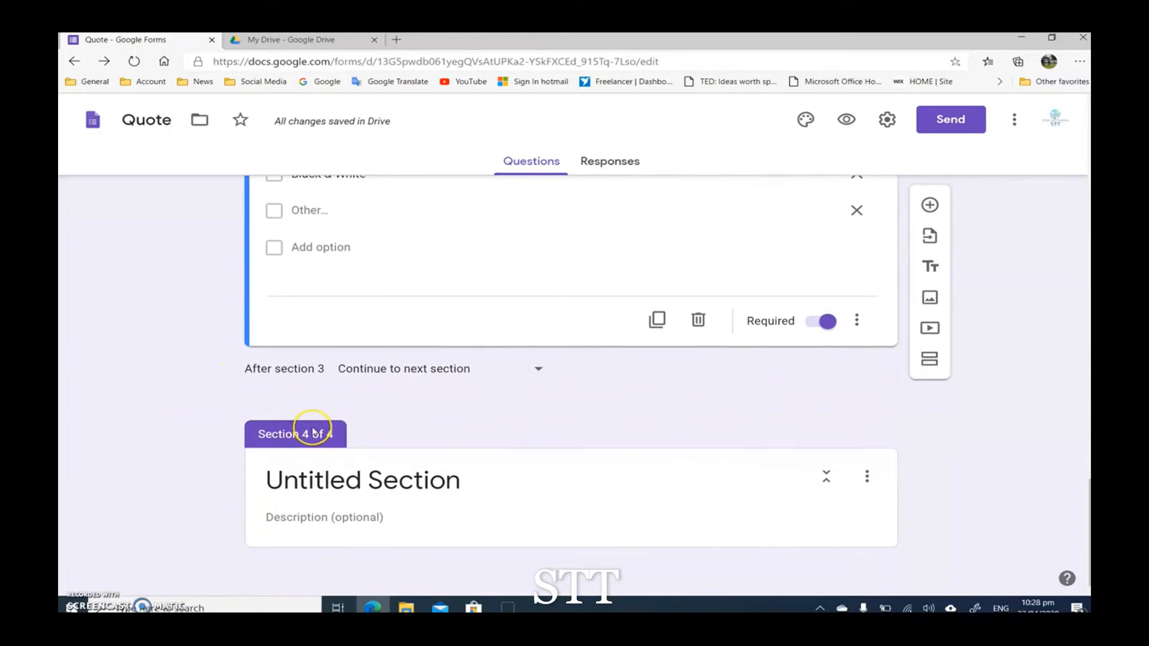
left_click(362, 482)
type("Business Cards")
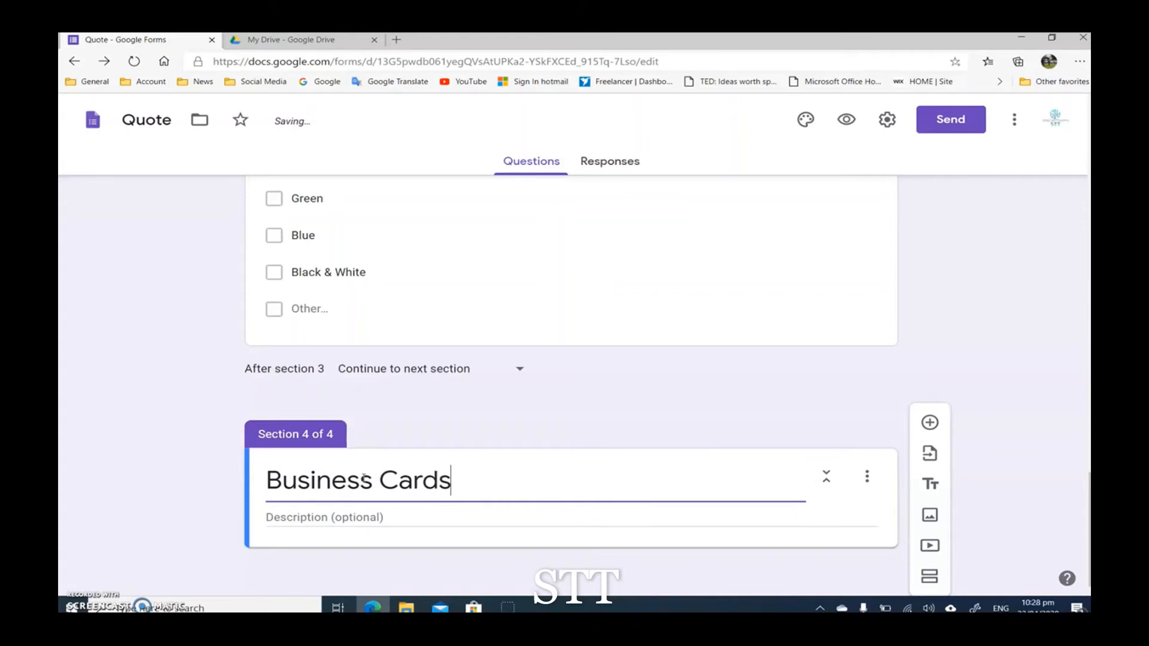
Step: Add a question titled "What type of card you prefer ?" to the Business Cards section
left_click(172, 456)
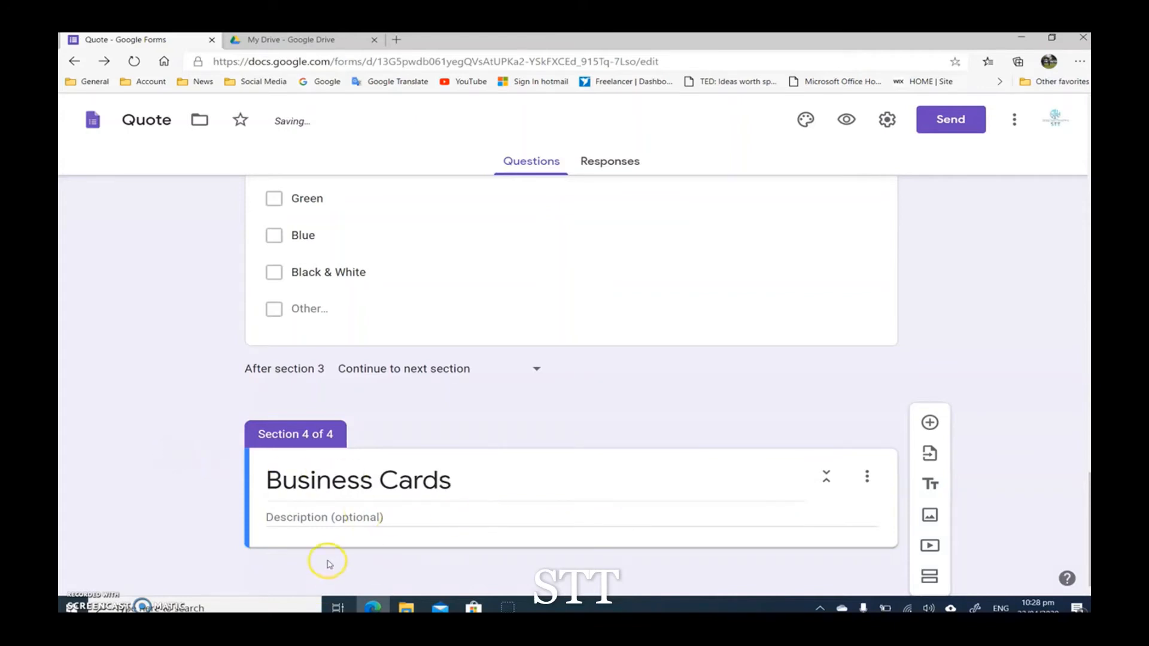
left_click(930, 424)
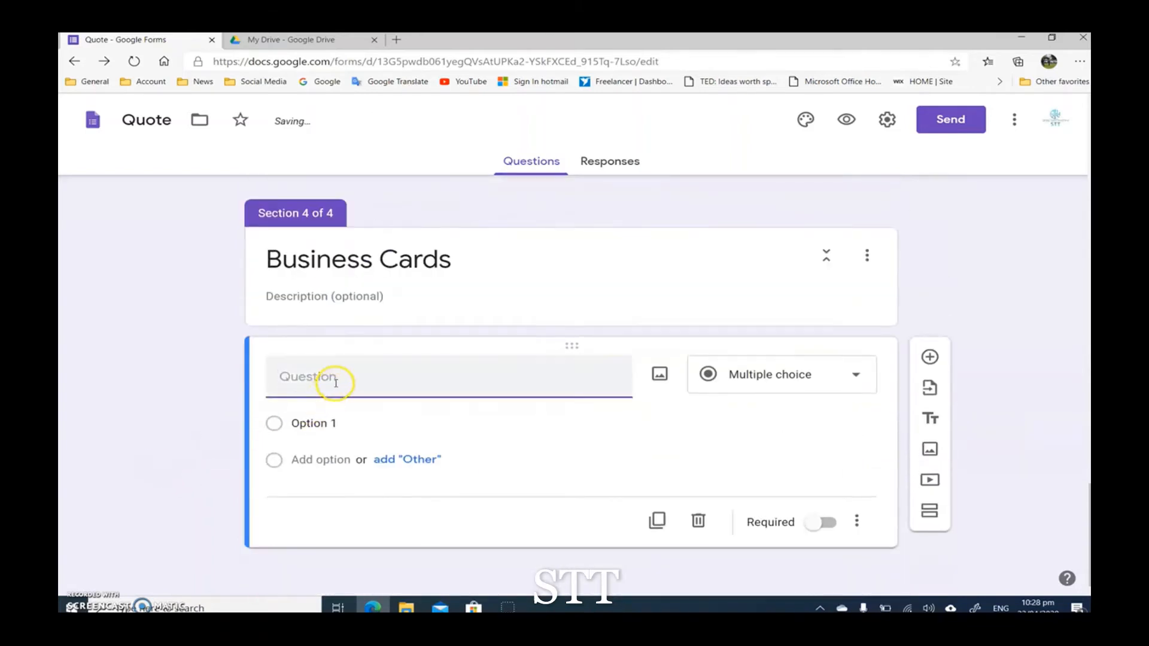
left_click(335, 383)
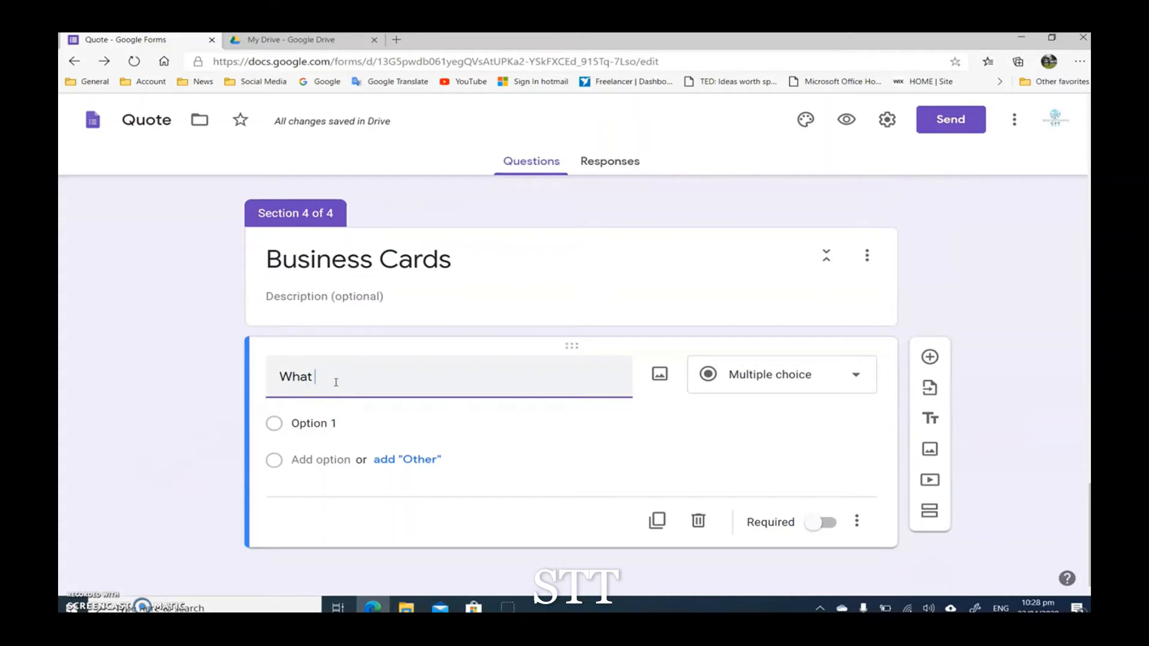
type("What type of ca")
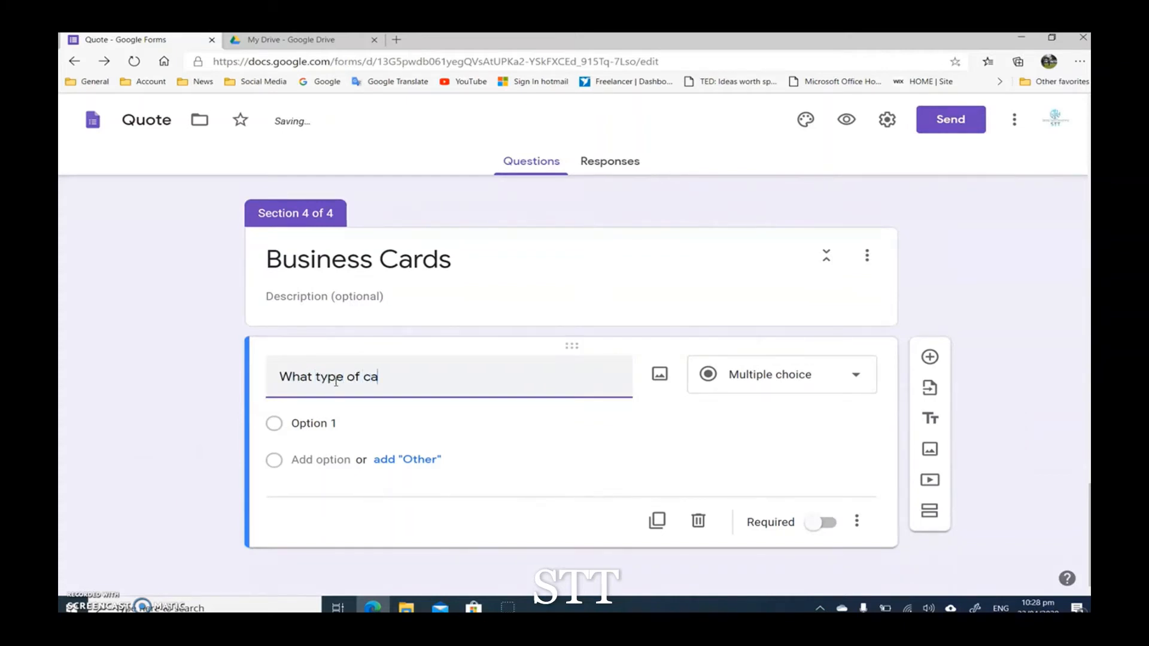
type("rd you prefer ?")
Step: Set the answer type of the card type question to Dropdown
left_click(737, 373)
left_click(760, 258)
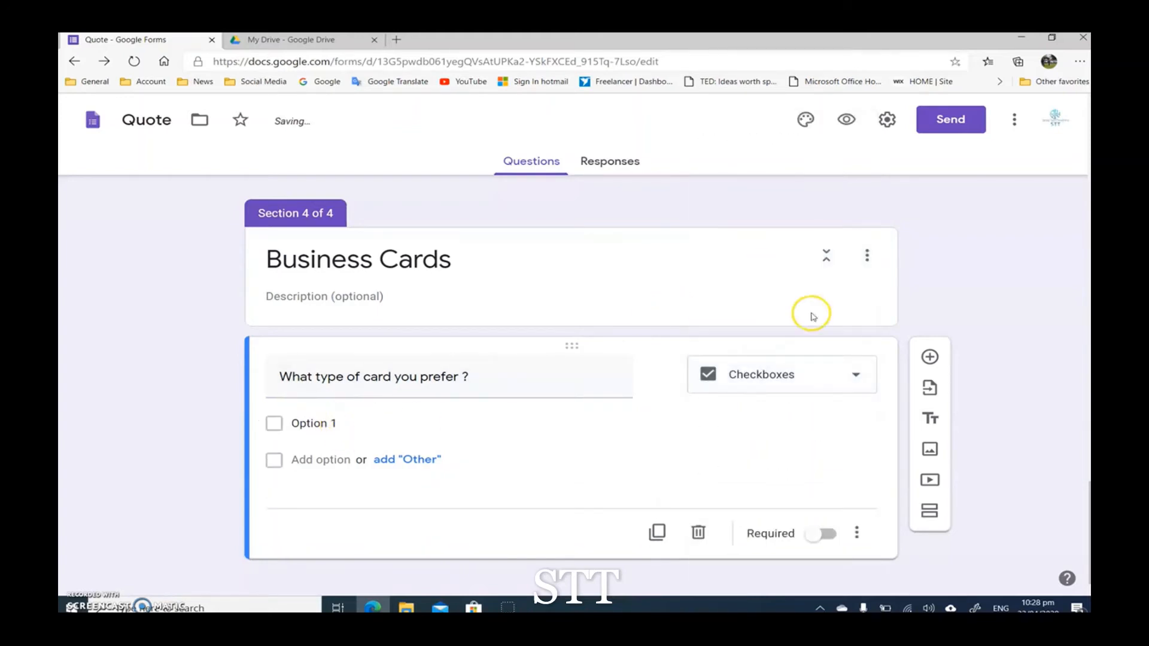
left_click(815, 369)
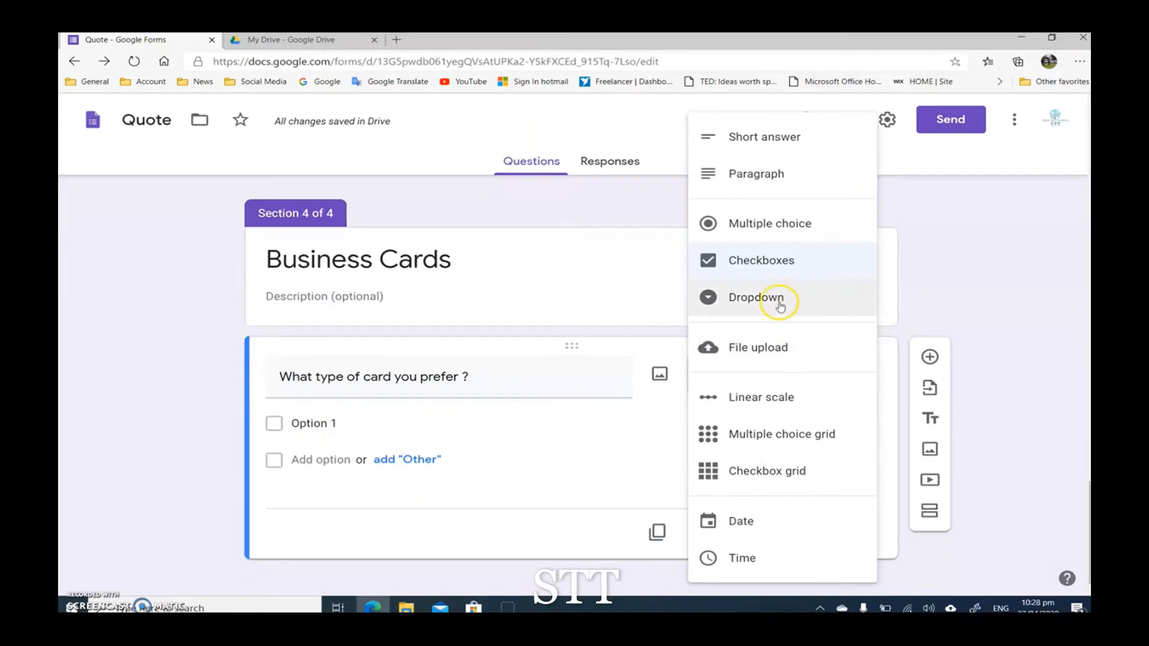
left_click(778, 300)
Step: Enter "Normal style" and "Vertical Style" as the dropdown options, correcting the spelling of "Vertical"
left_click(352, 426)
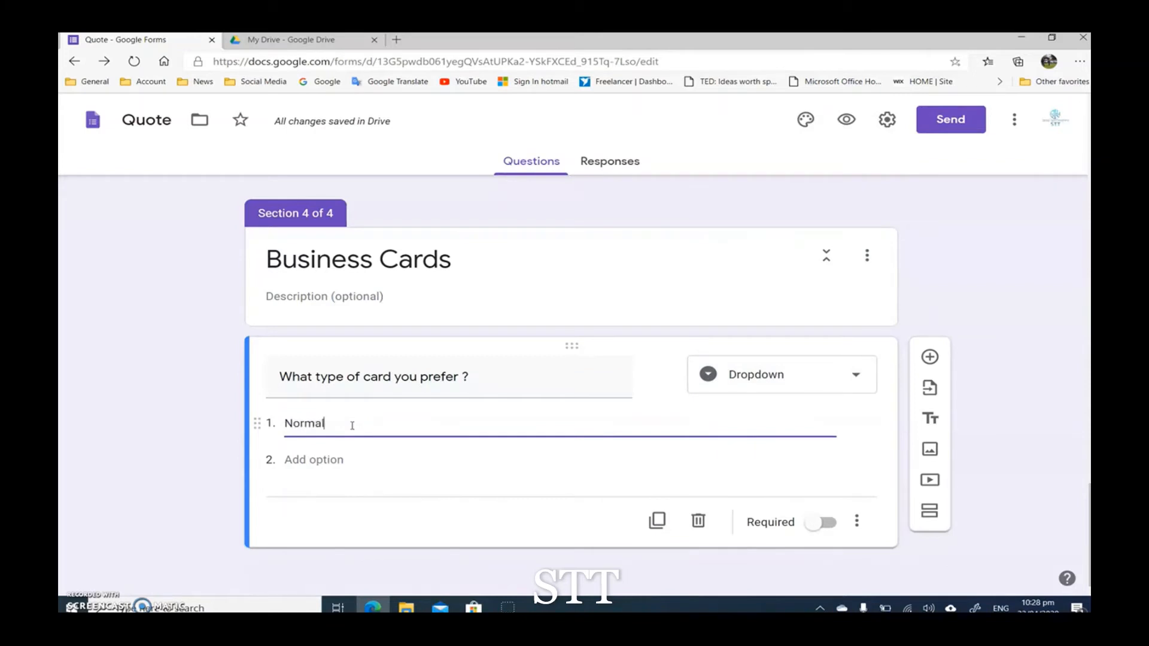
type("Normal style")
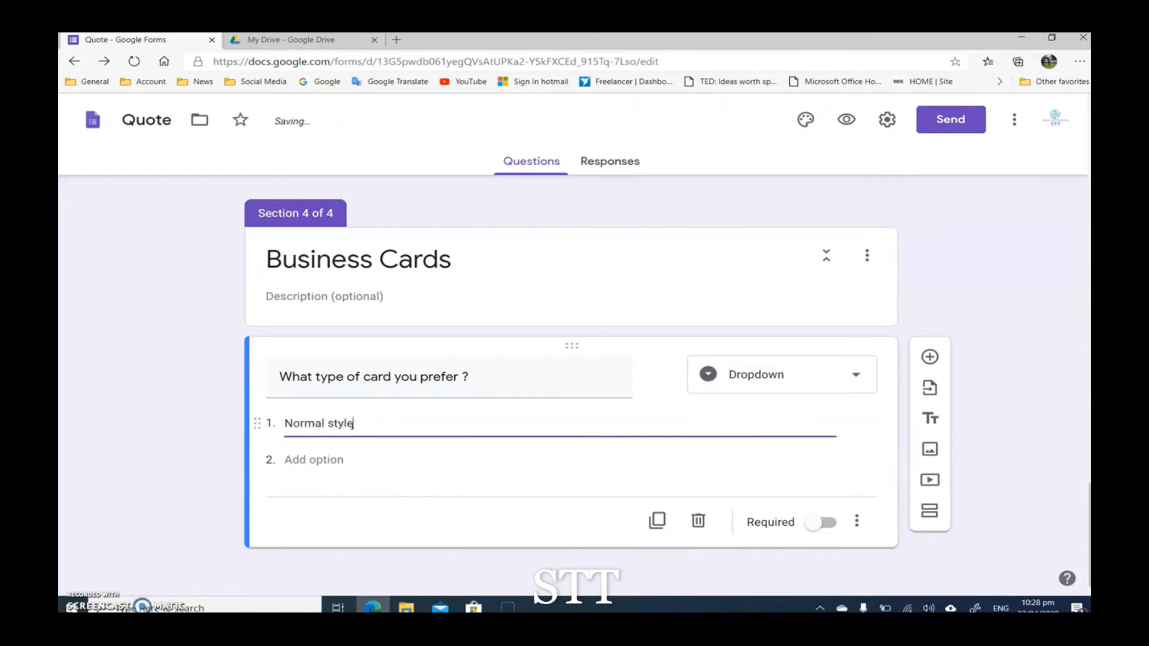
left_click(296, 459)
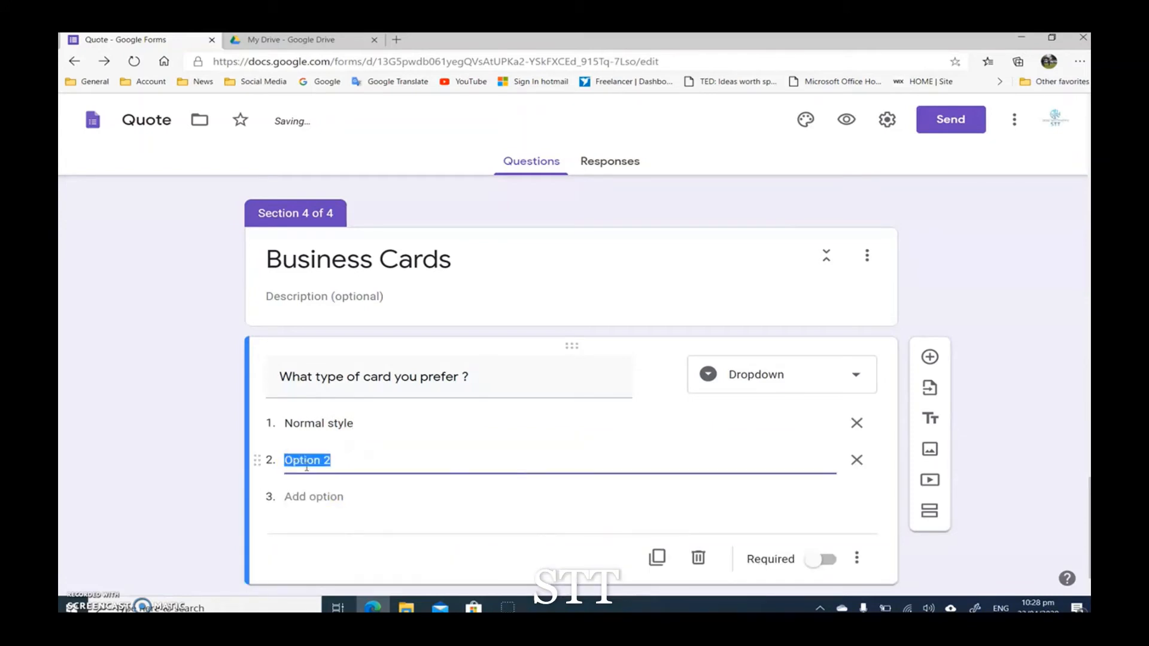
type("Virtical Style")
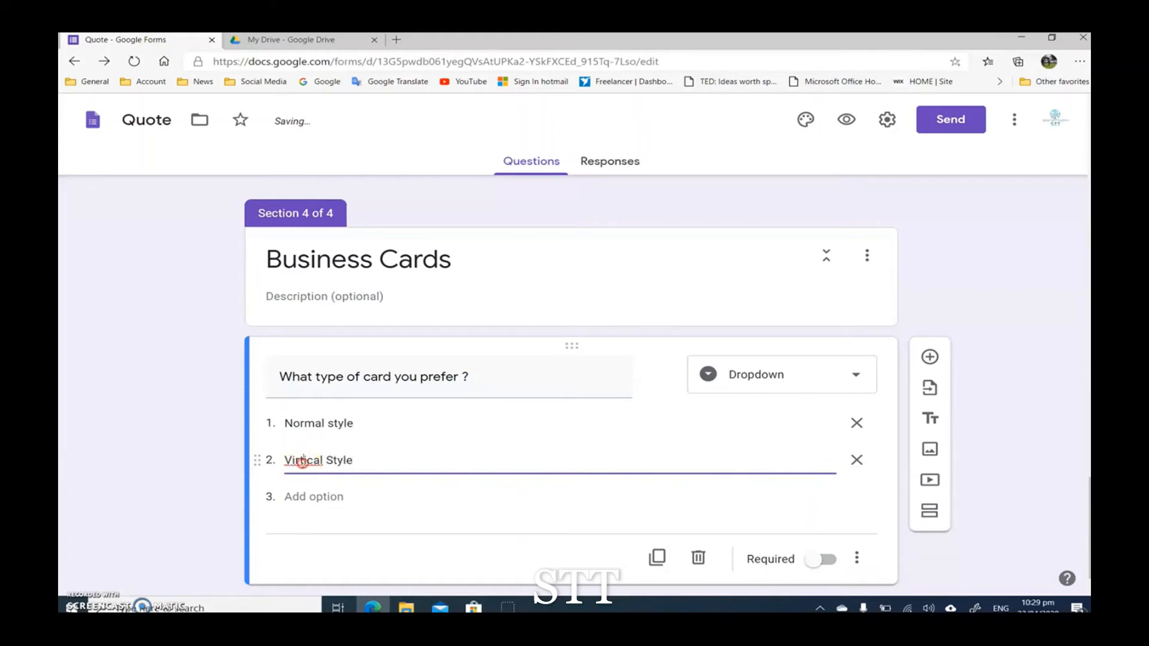
right_click(302, 460)
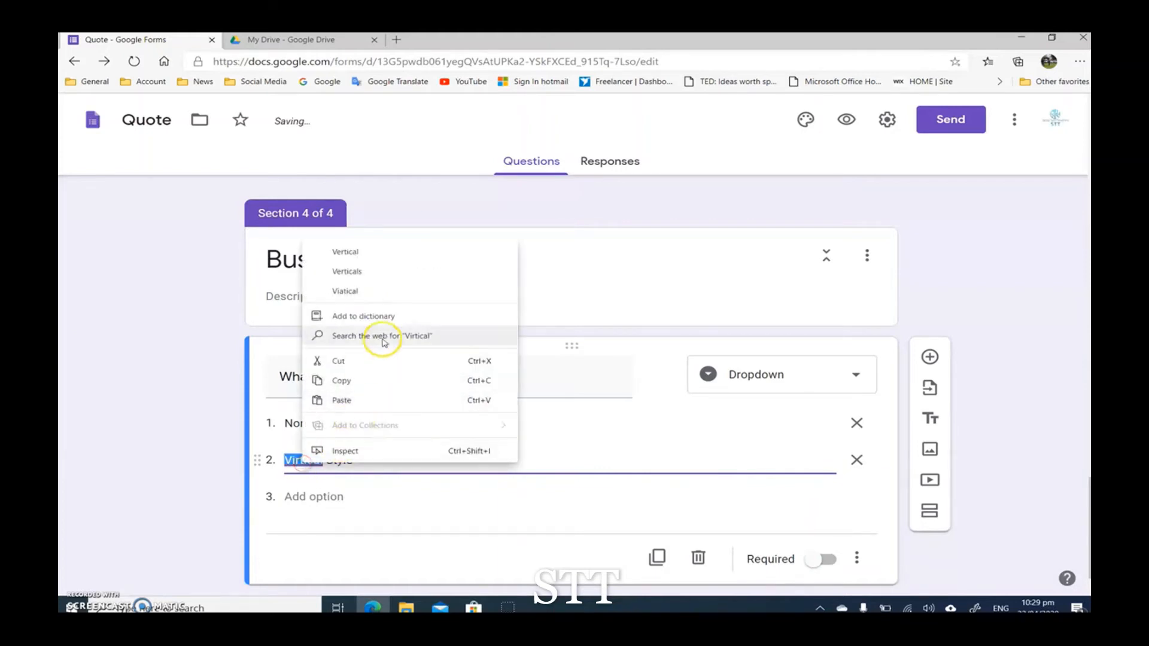
left_click(377, 263)
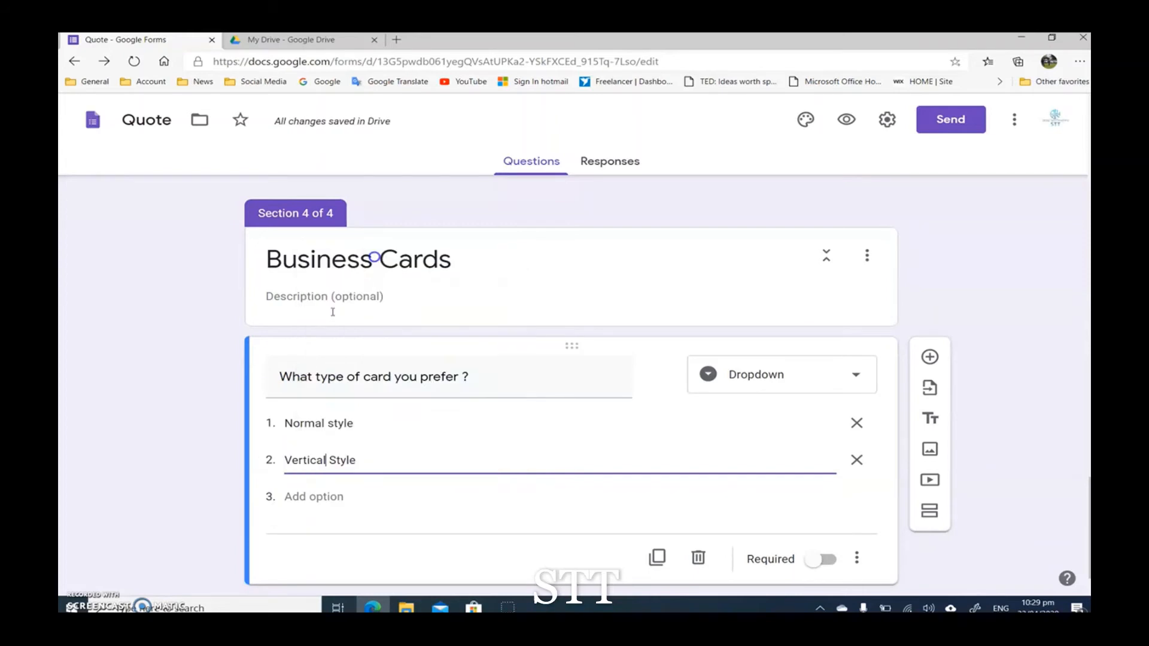
left_click(133, 497)
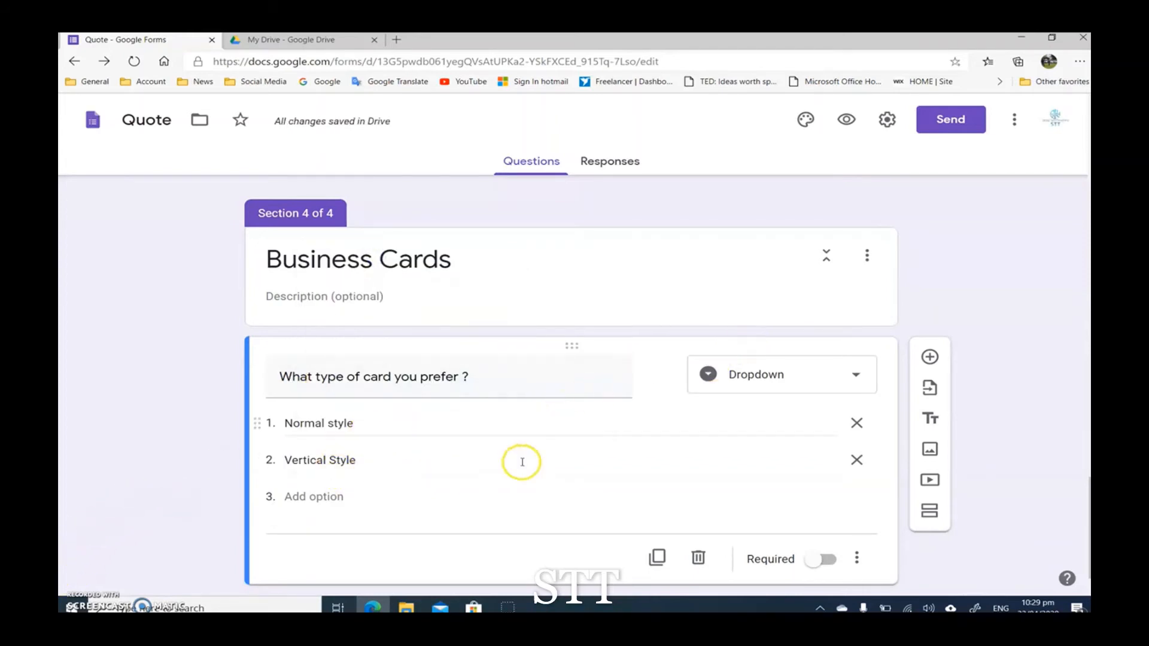
Step: Add another question below the card type question and start its title with "What th"
scroll(141, 415, "down", 1)
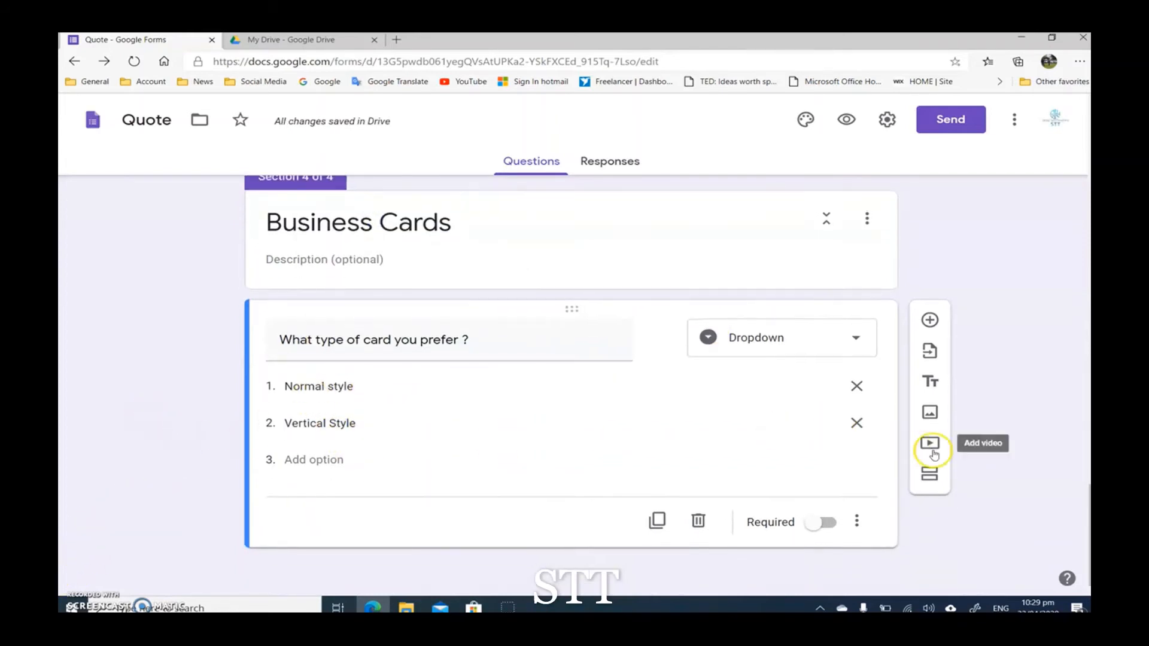
left_click(929, 322)
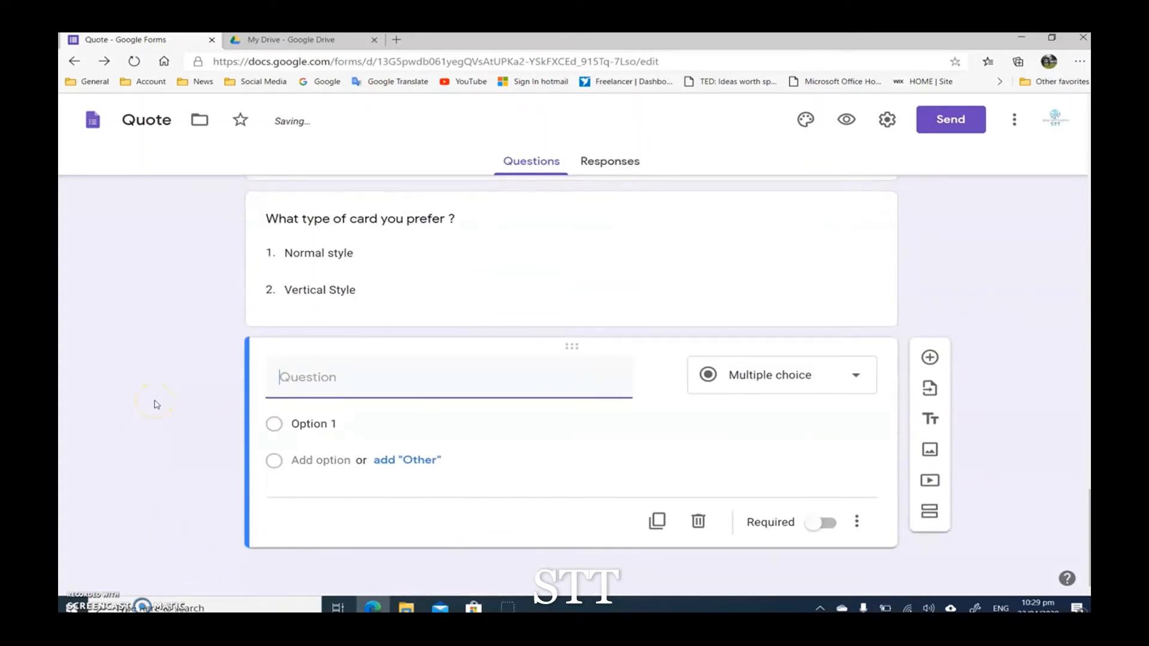
type("What th")
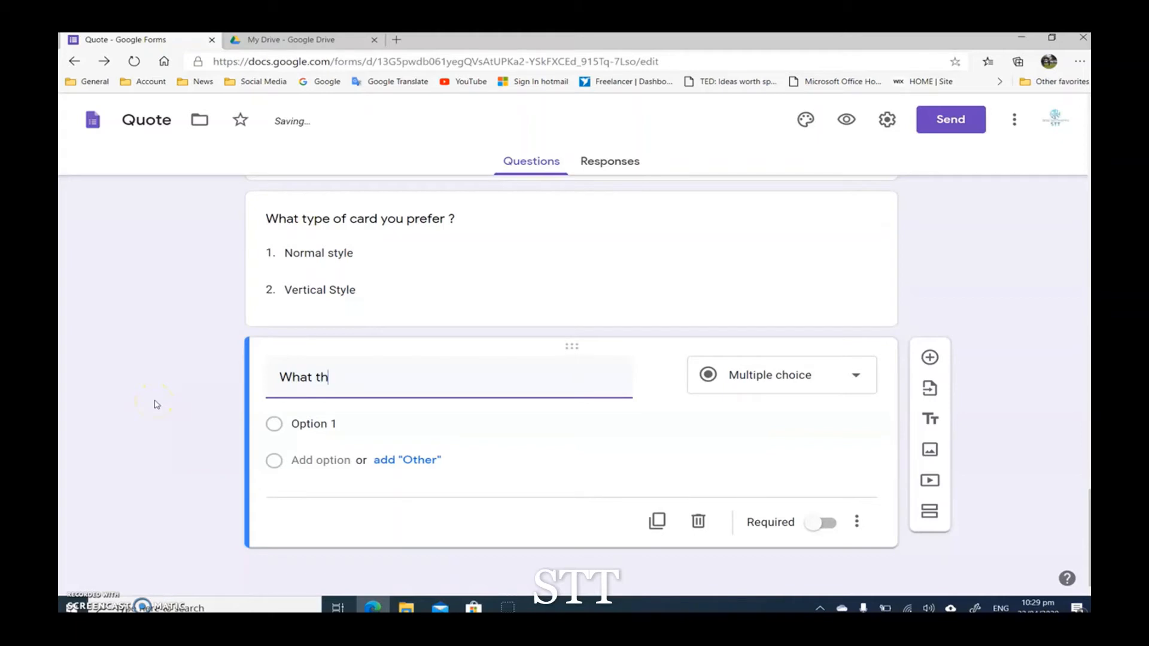
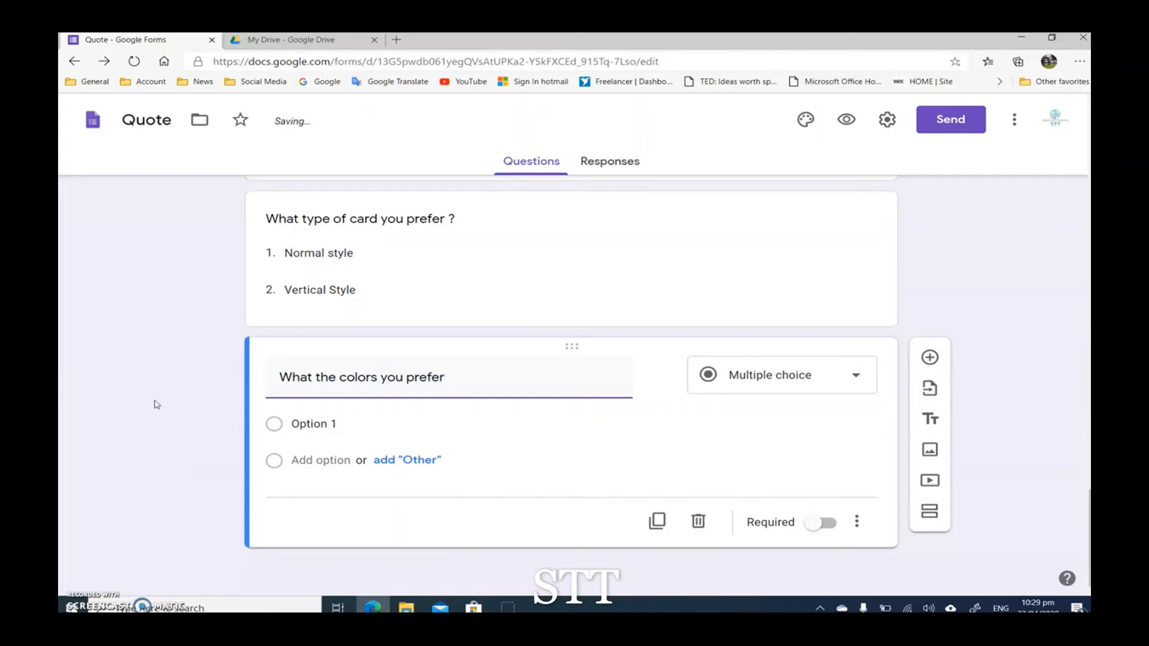
Step: Set the "What the colors you prefer?" question to Checkboxes with the options "Red", "Blue" and "Green"
left_click(802, 371)
left_click(777, 282)
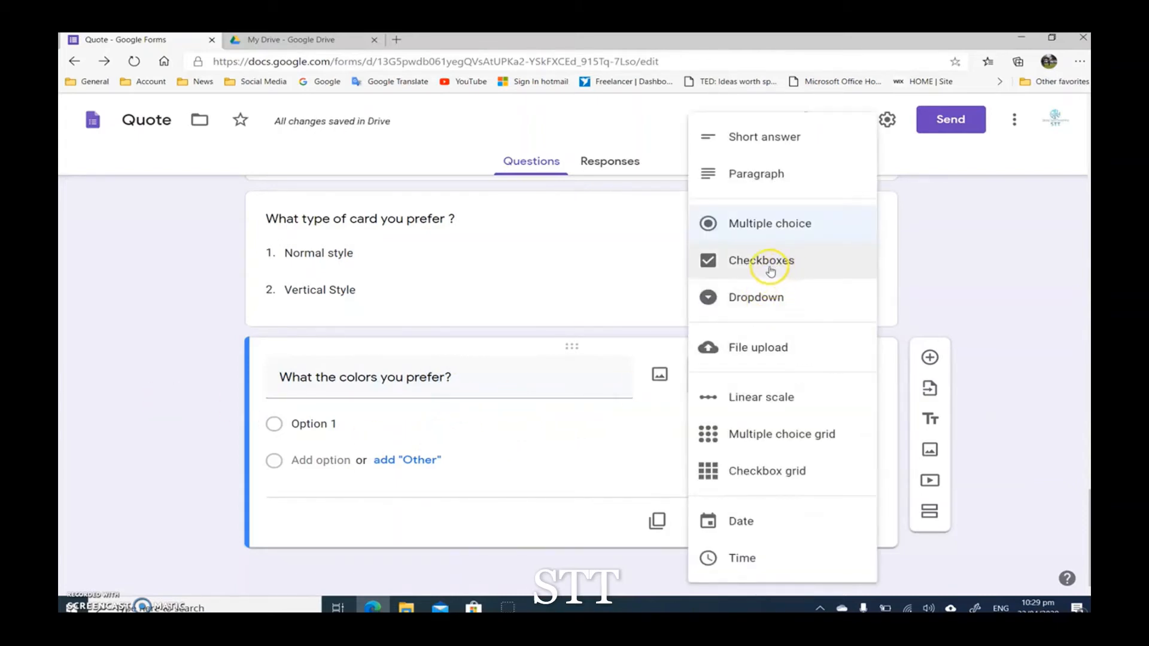
left_click(317, 426)
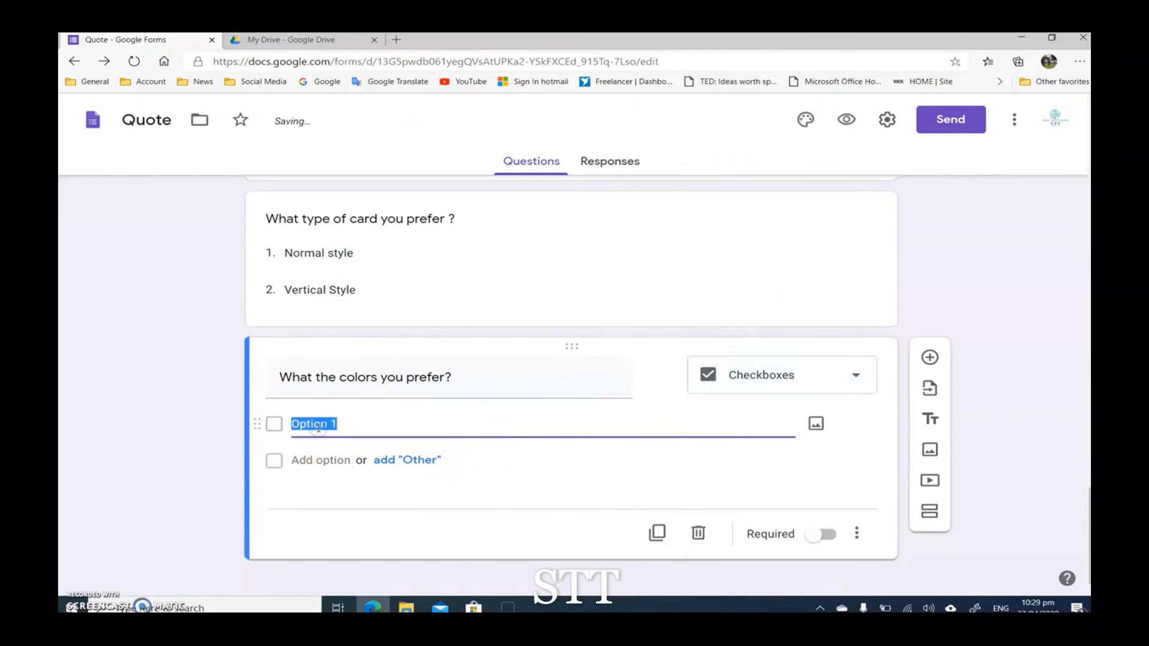
type("Red")
left_click(313, 461)
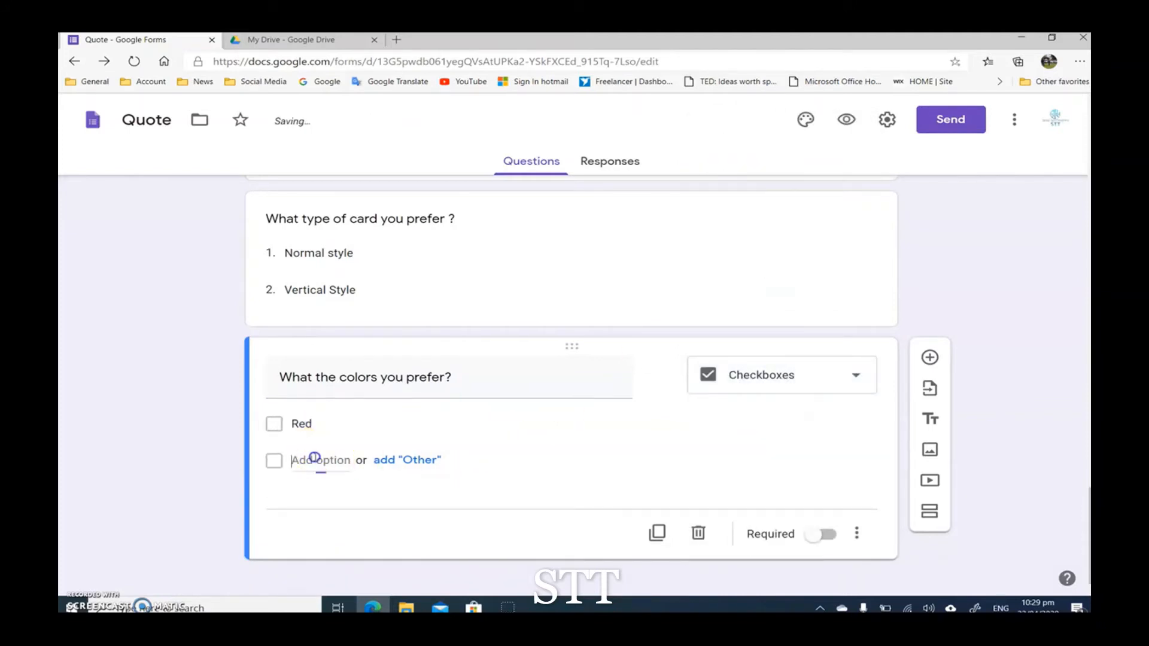
type("Blu")
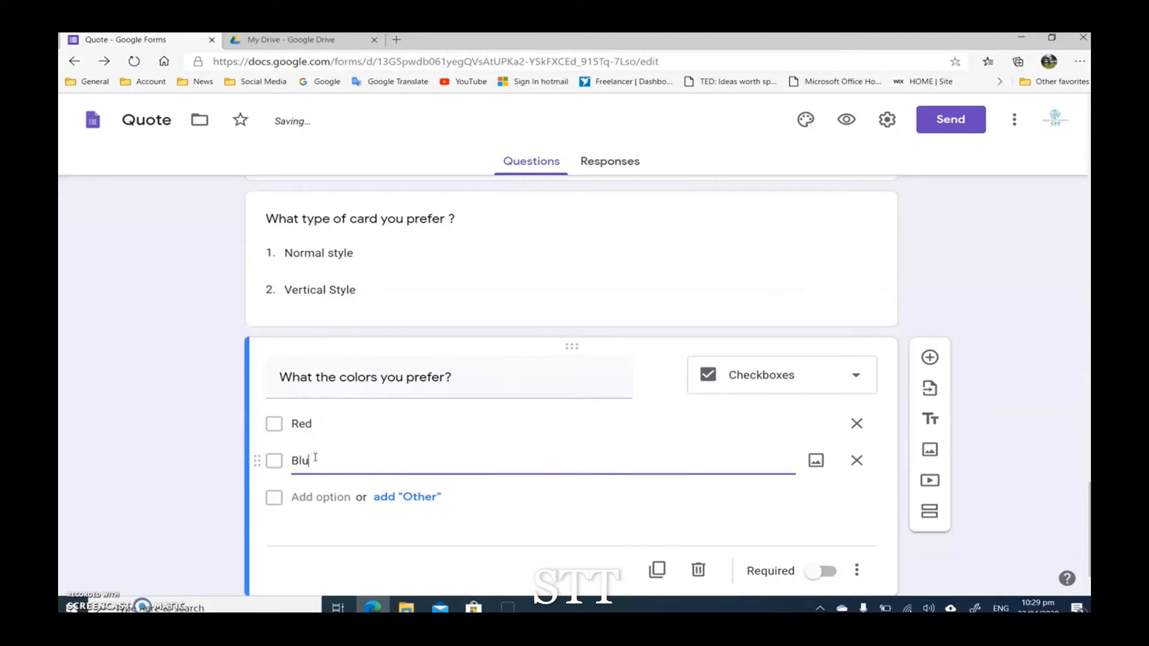
type("e")
left_click(326, 495)
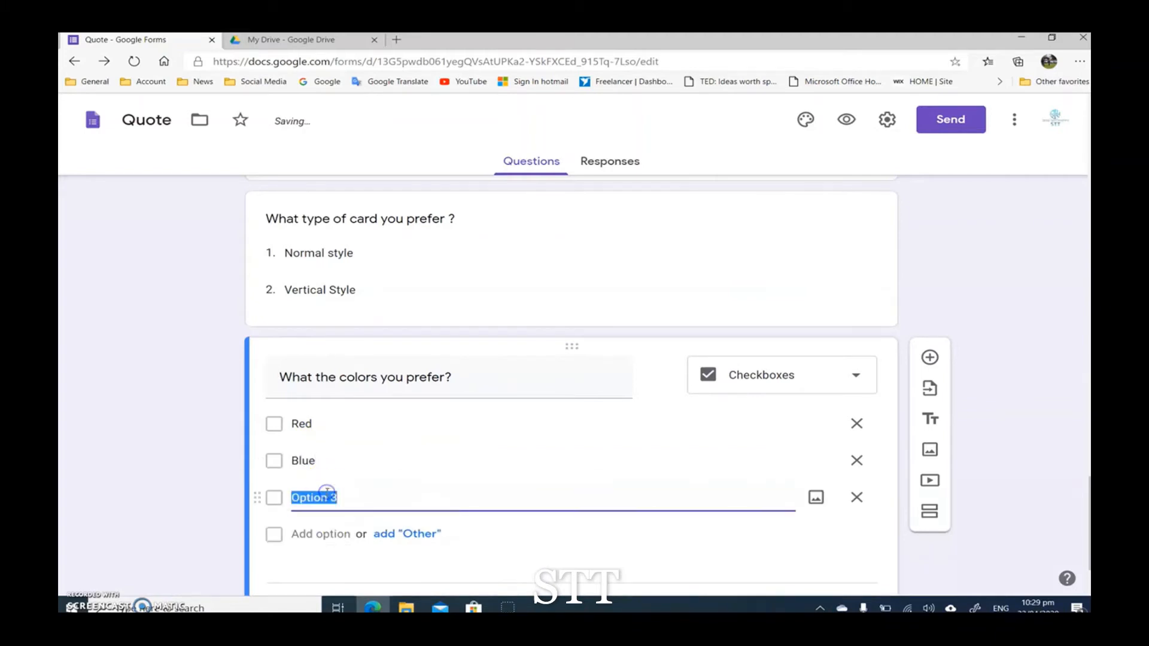
type("Green")
left_click(231, 483)
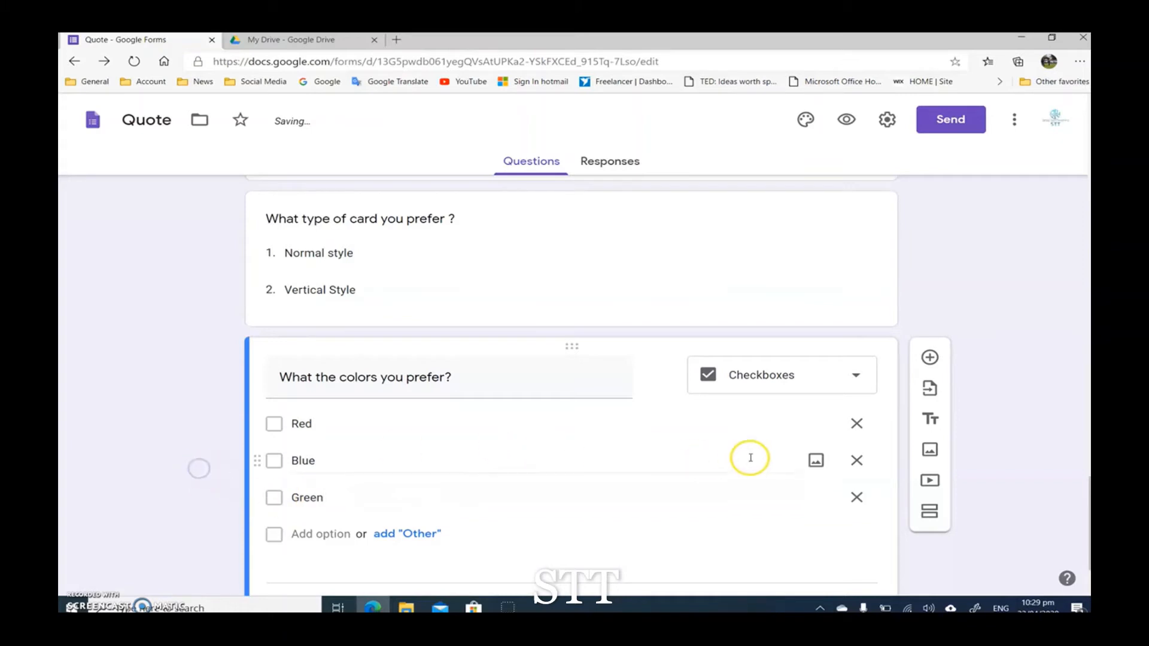
Step: Add a new section after the Business Cards section and title it "Website"
scroll(749, 456, "down", 2)
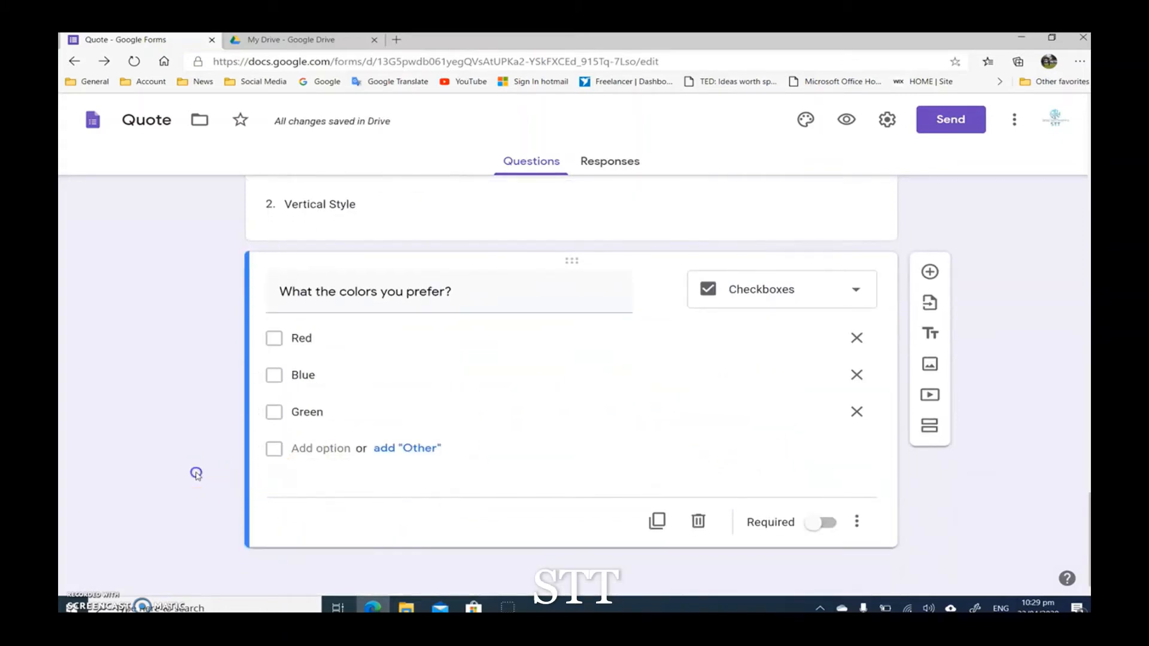
scroll(410, 464, "up", 3)
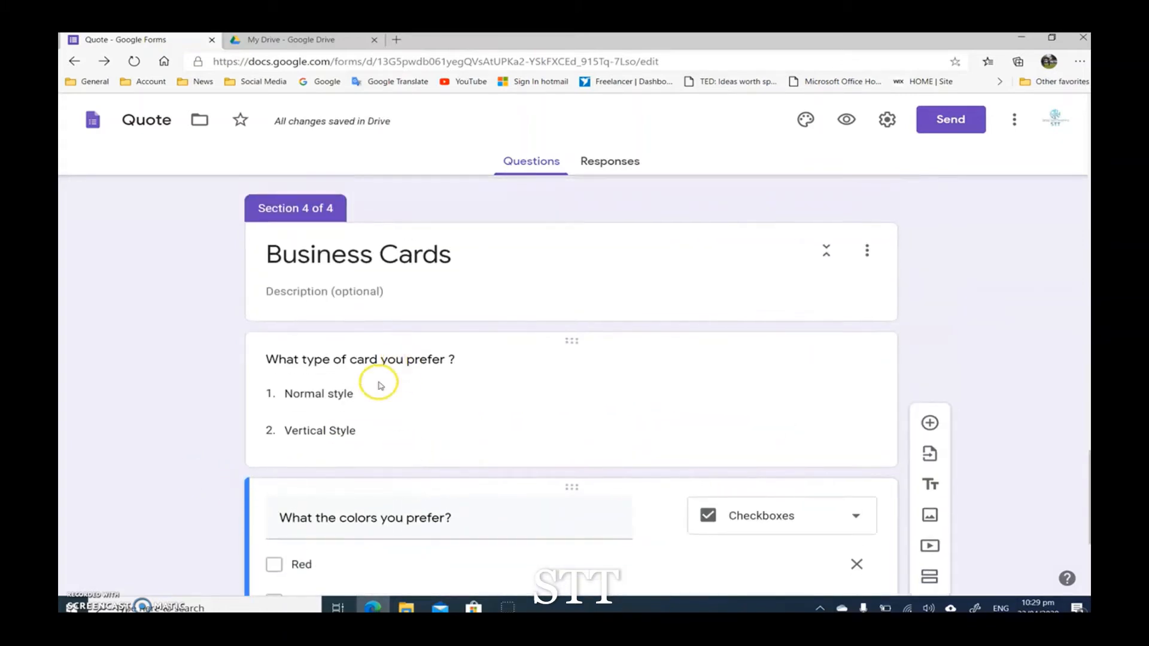
scroll(327, 293, "down", 3)
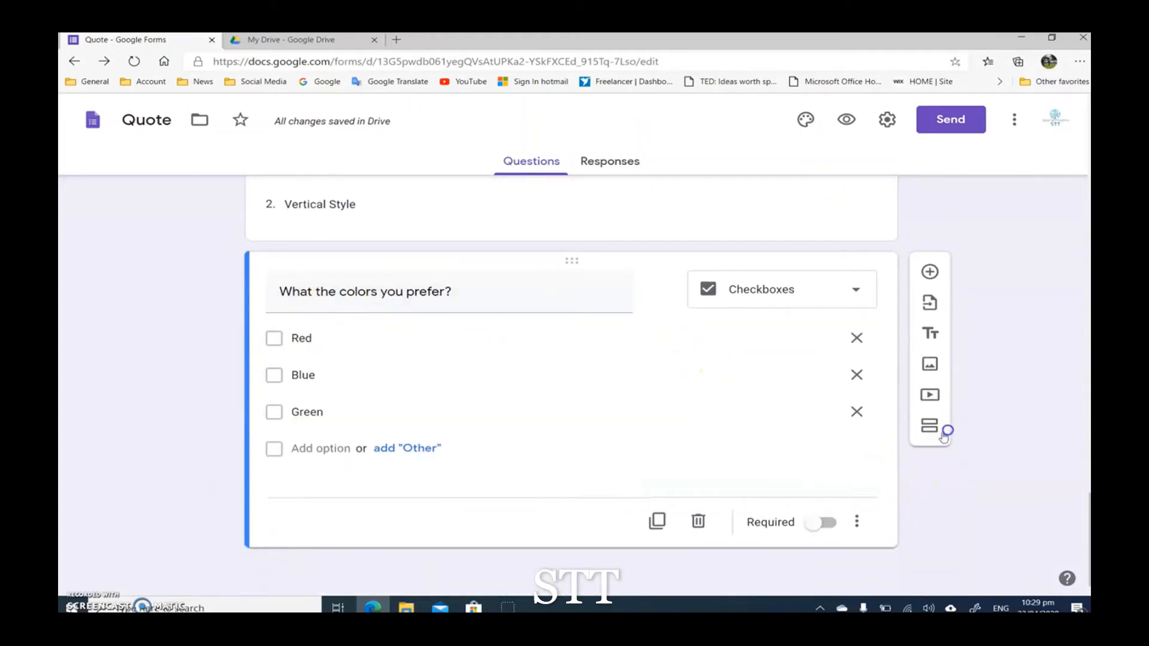
left_click(939, 426)
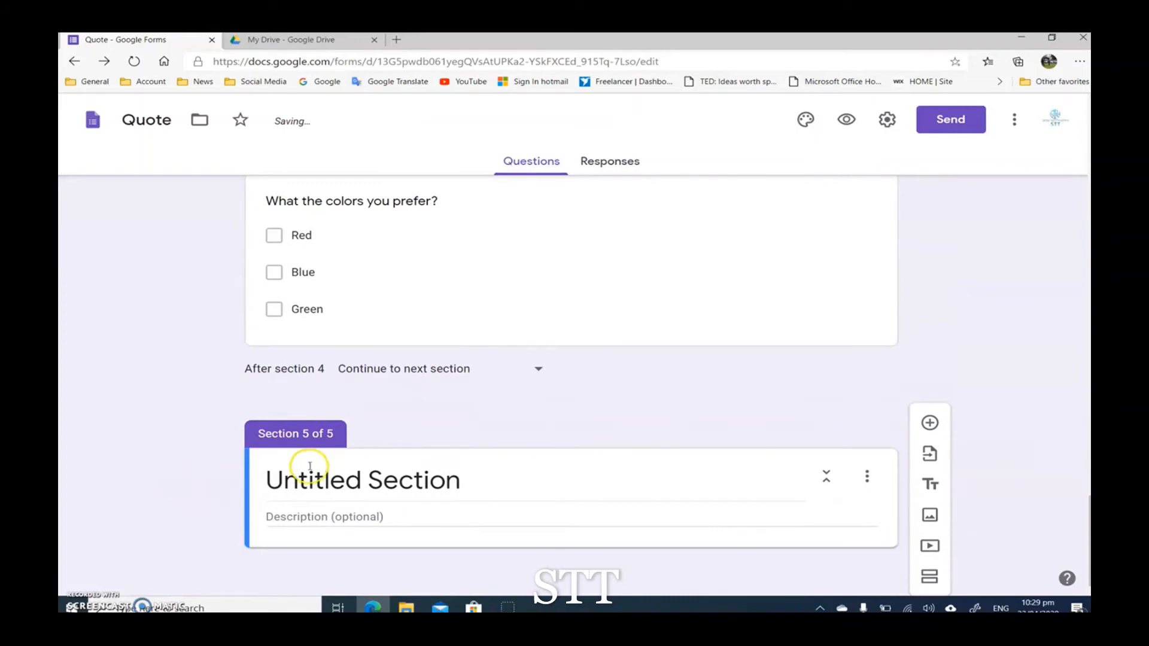
scroll(244, 395, "up", 15)
scroll(243, 395, "up", 5)
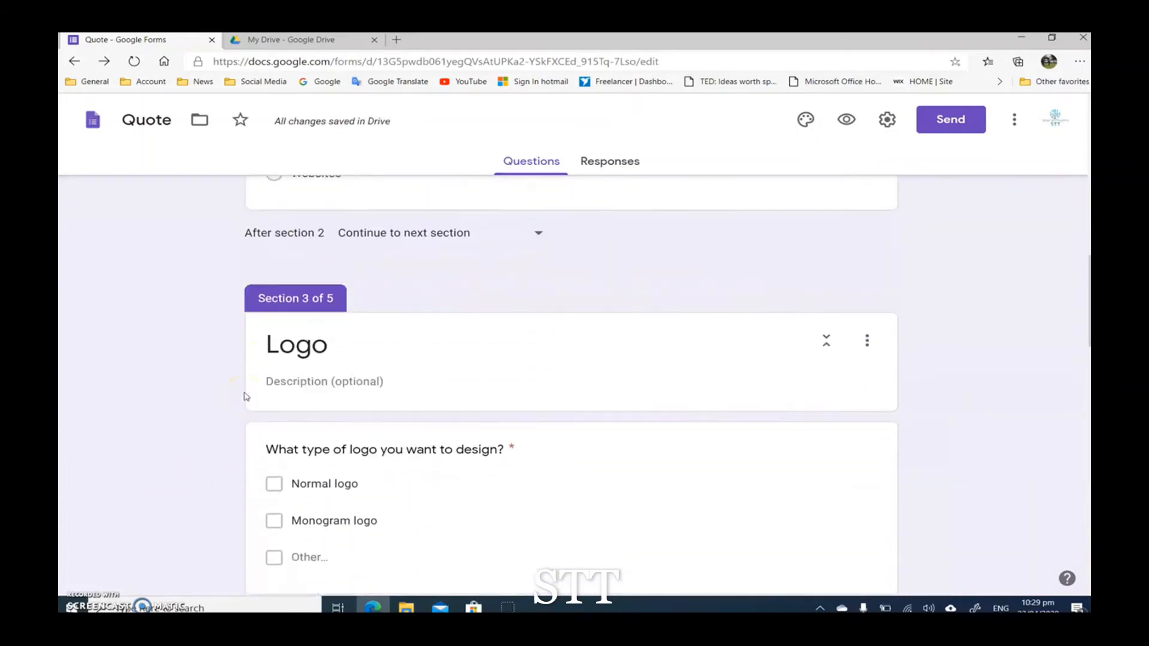
scroll(185, 443, "down", 20)
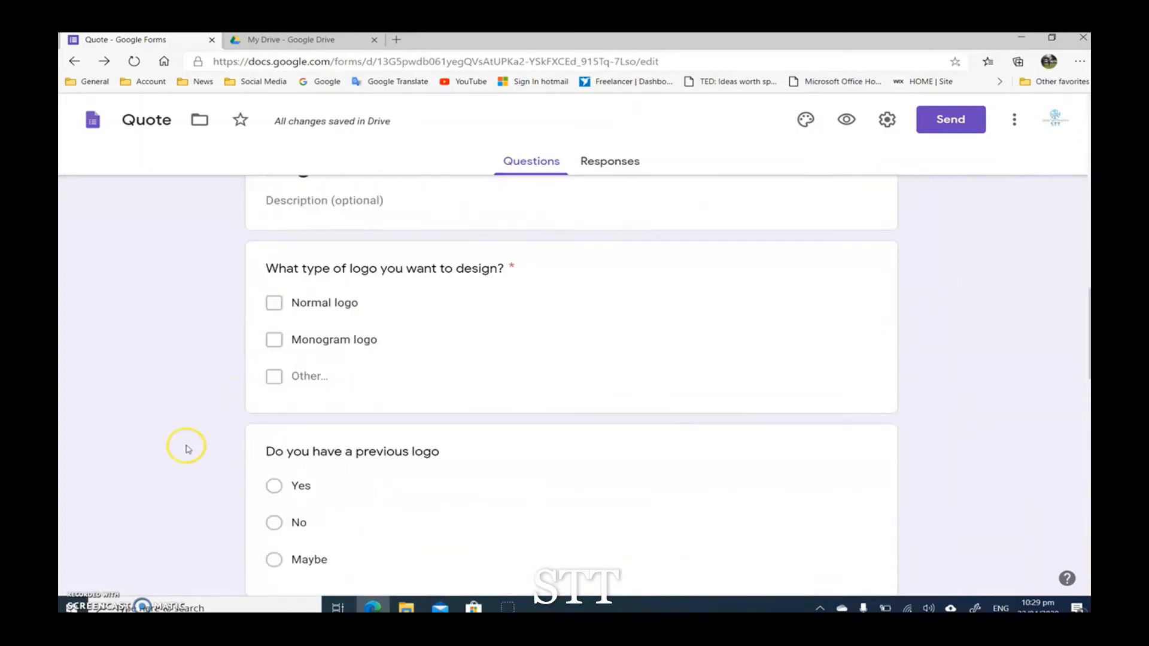
left_click(298, 465)
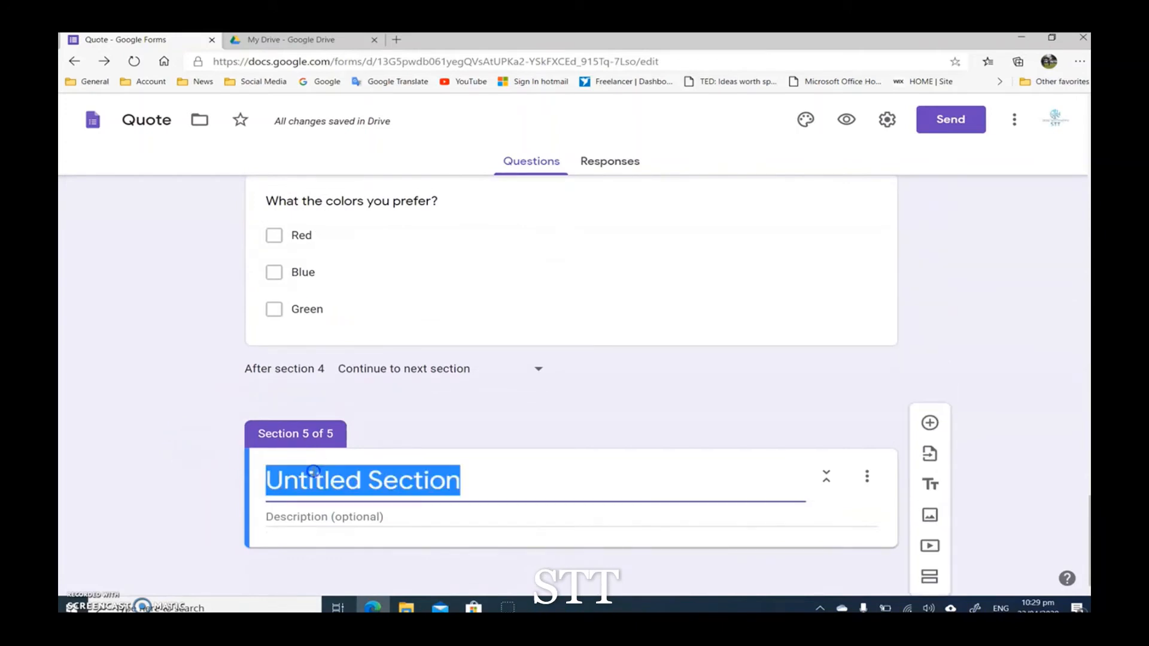
type("Website")
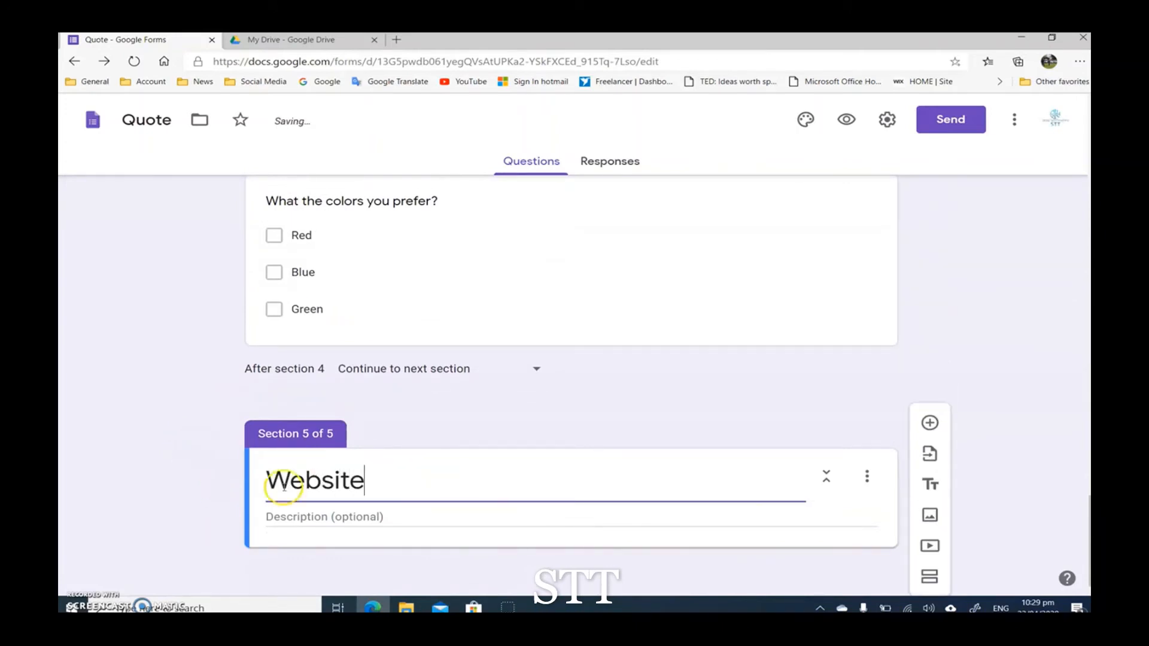
left_click(328, 515)
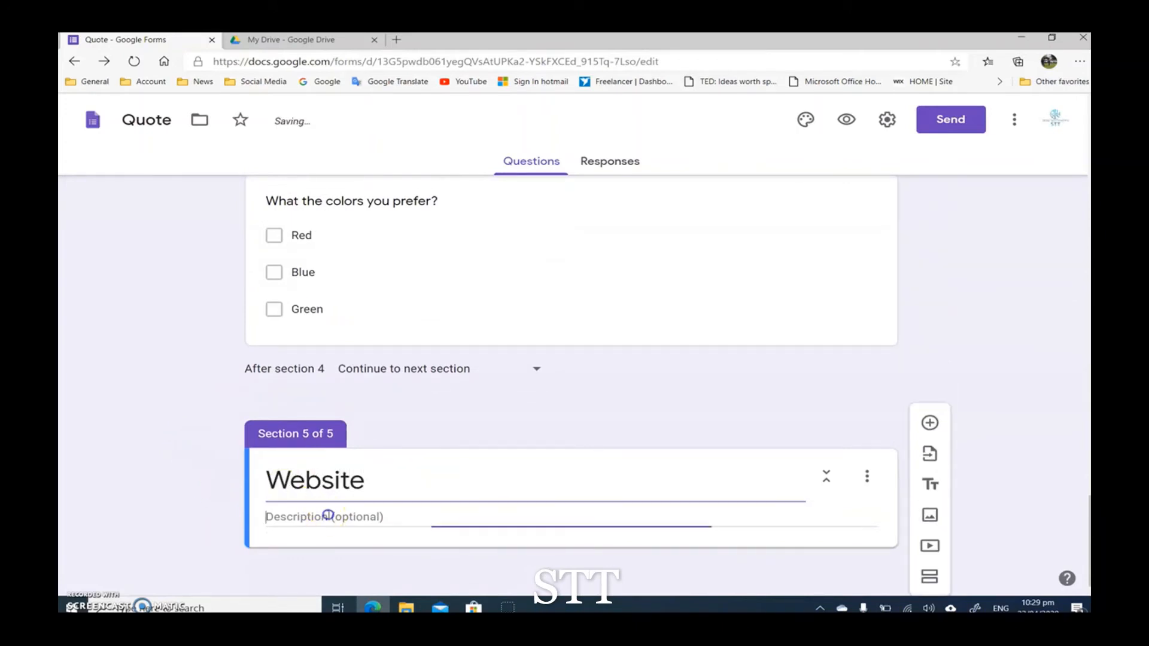
left_click(837, 560)
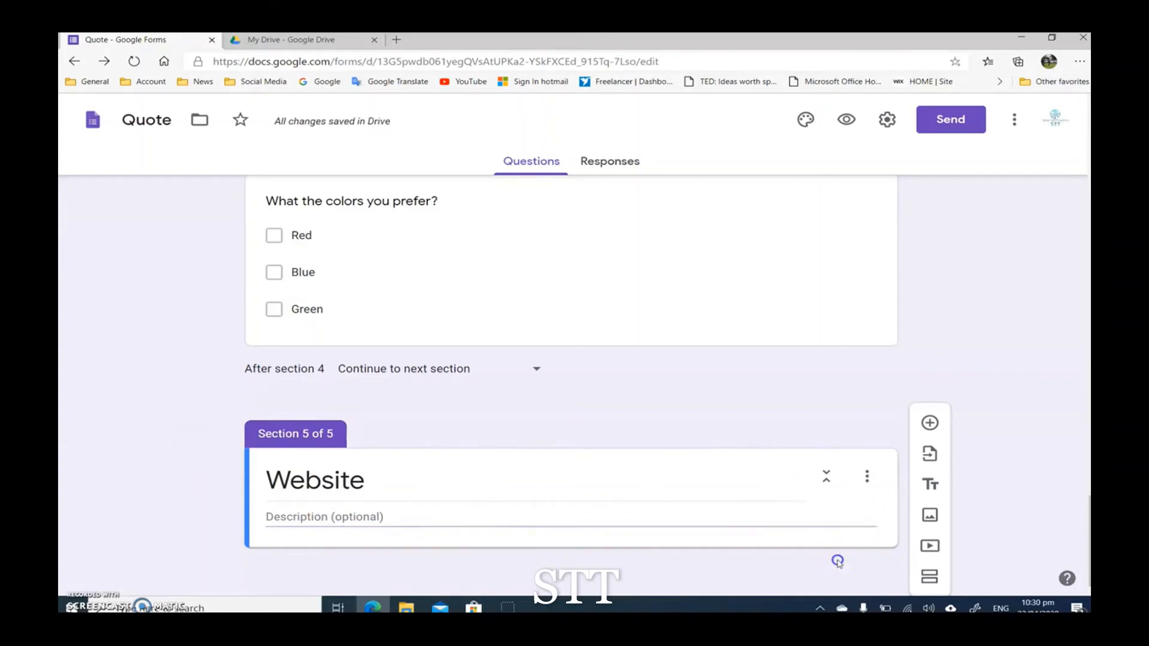
Step: Add a question titled "How many pages do you want to design ?" to the Website section
left_click(929, 423)
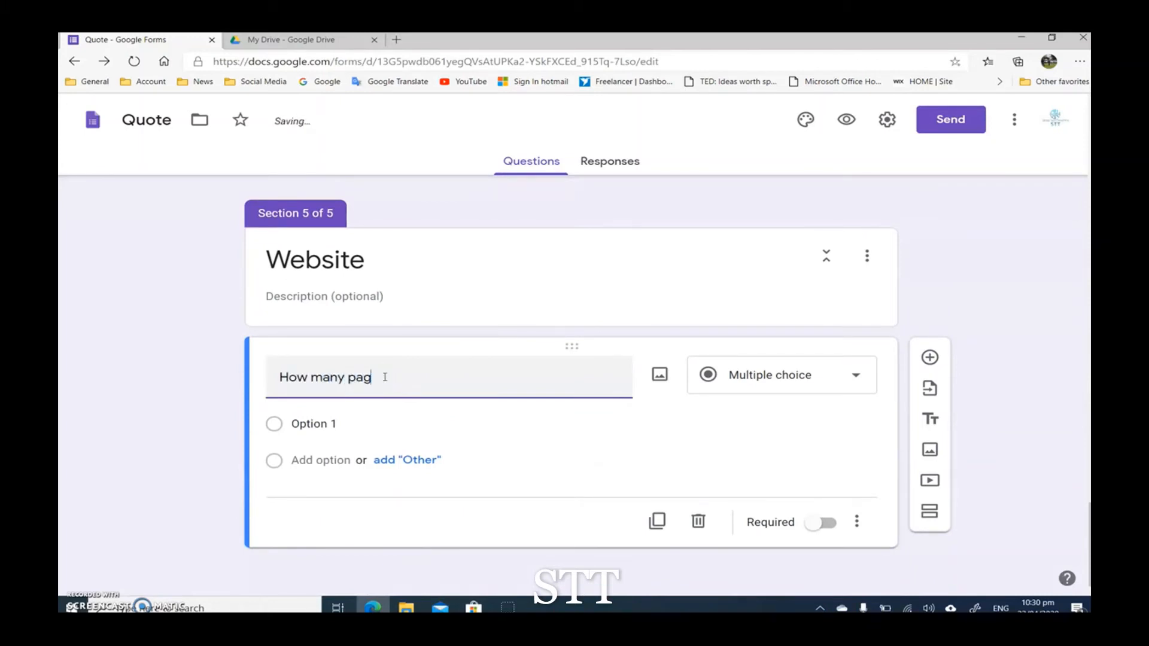
type("es do you want to design ?")
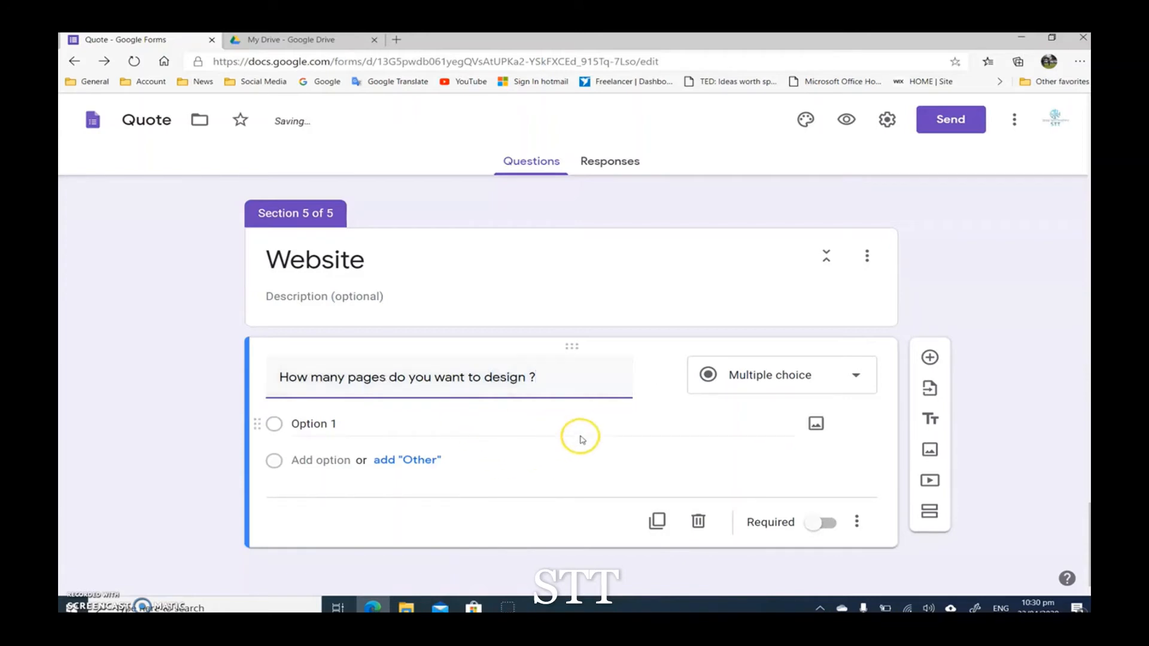
Step: Set the answer type of the page count question to Dropdown
left_click(771, 381)
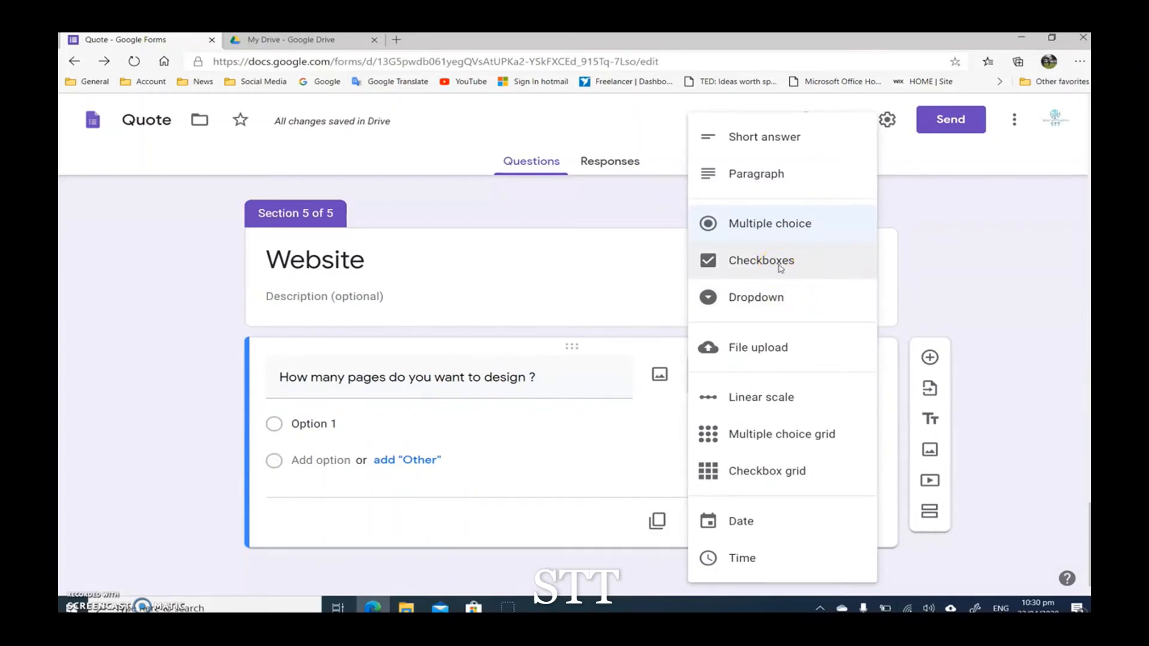
left_click(781, 267)
left_click(807, 379)
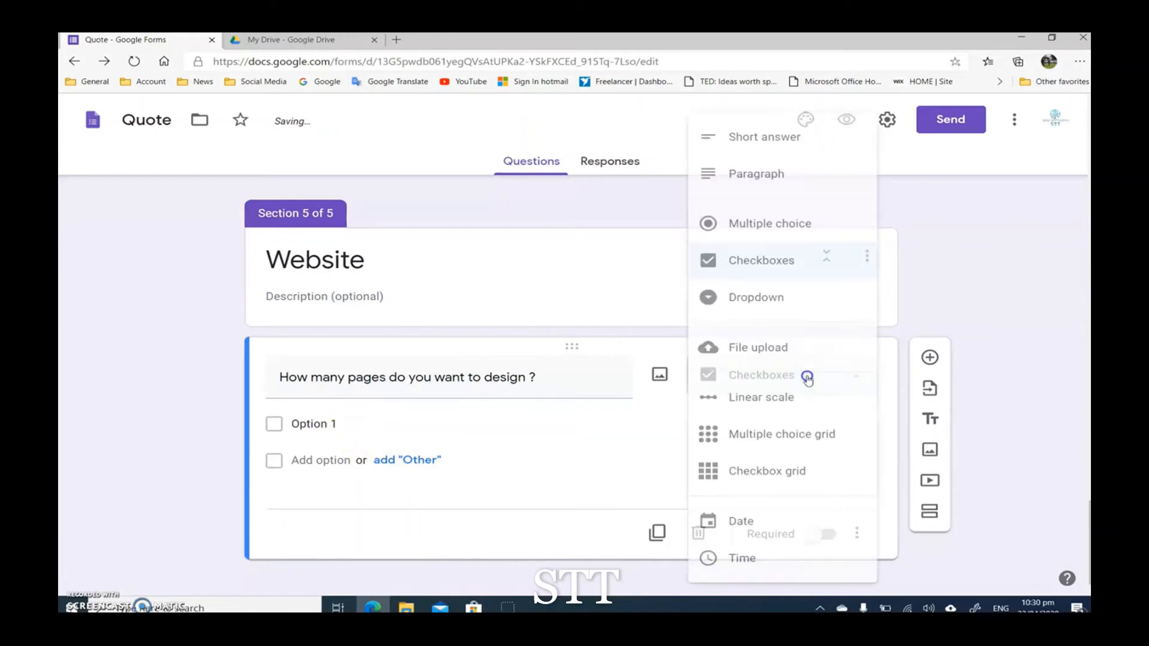
left_click(777, 304)
Step: Enter "5 pages" as the first dropdown option of the page count question
left_click(312, 426)
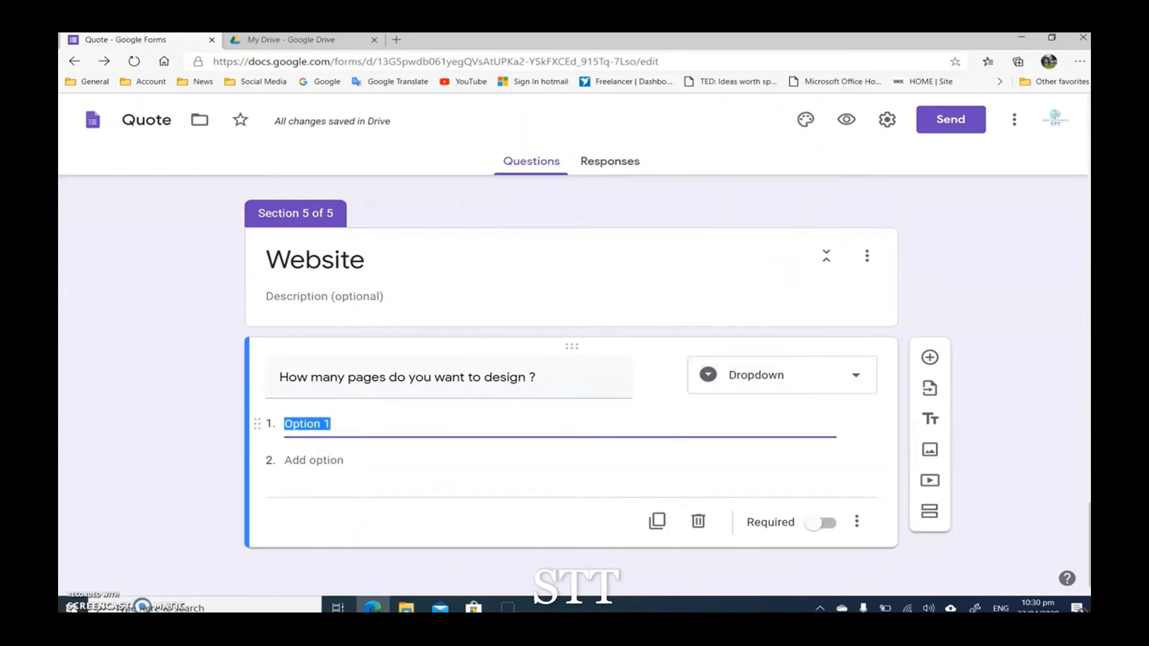
type("% pages")
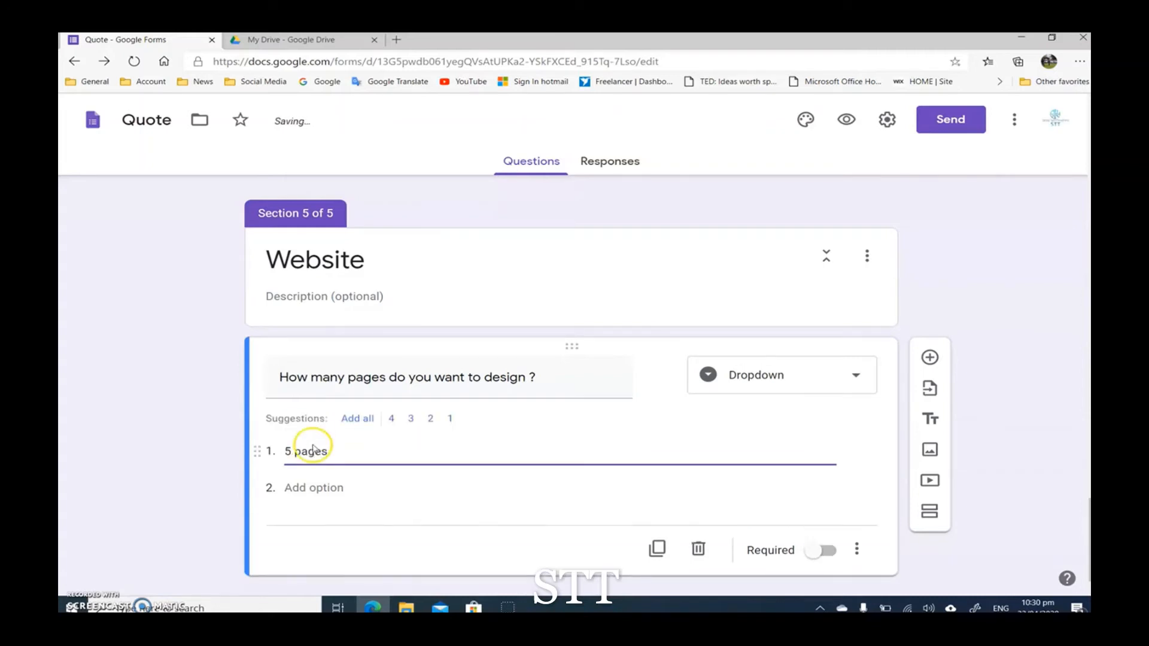
left_click(301, 488)
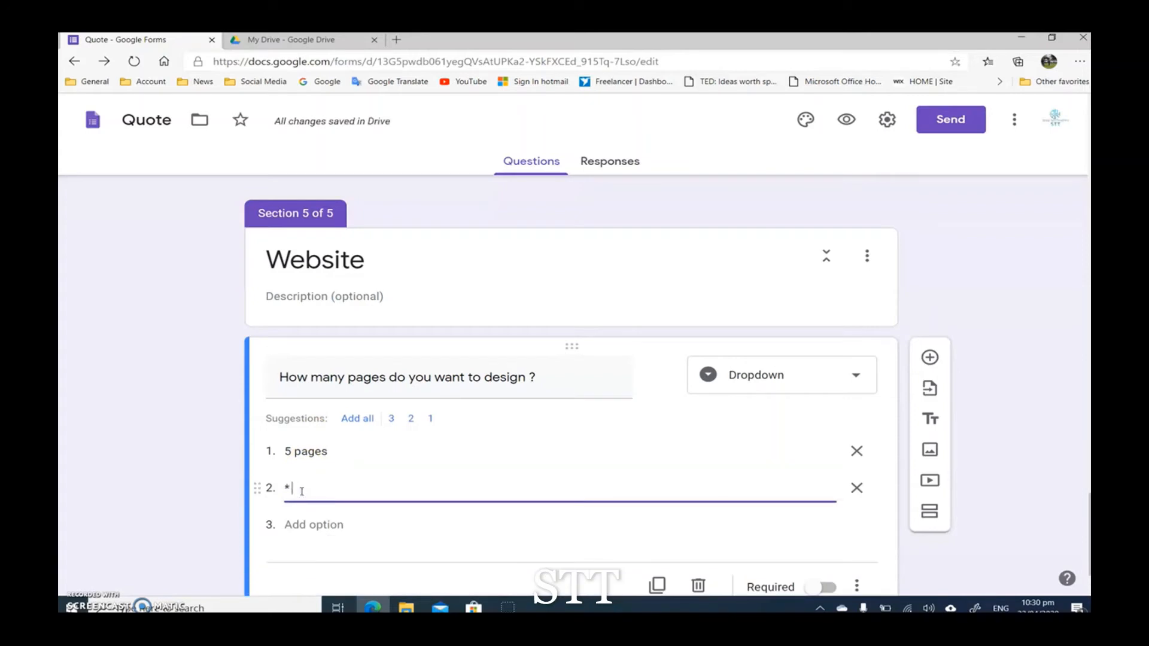
key("BackSpace")
key("BackSpace")
type("8 Pa")
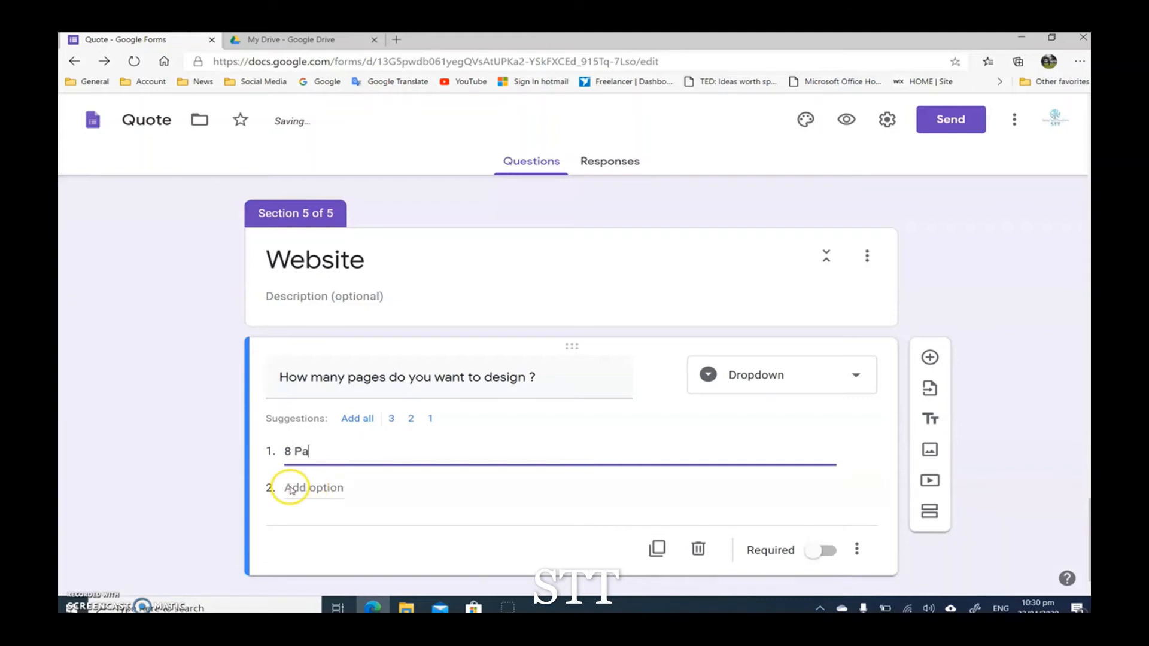
key("BackSpace")
key("BackSpace")
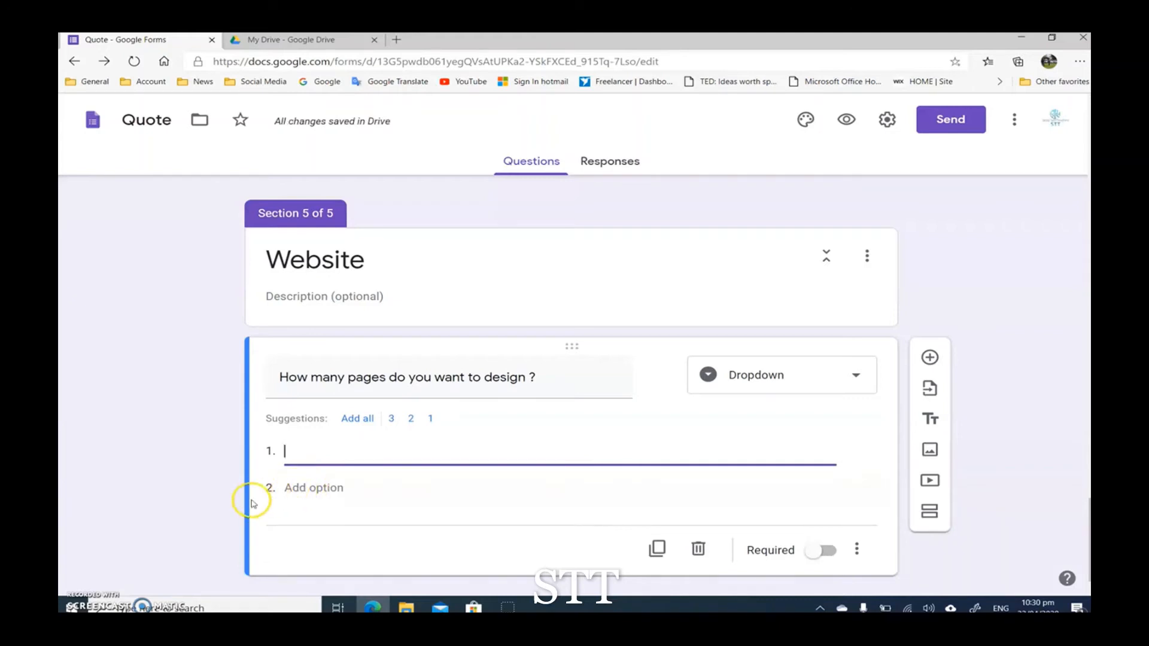
key("BackSpace")
type("5 pages")
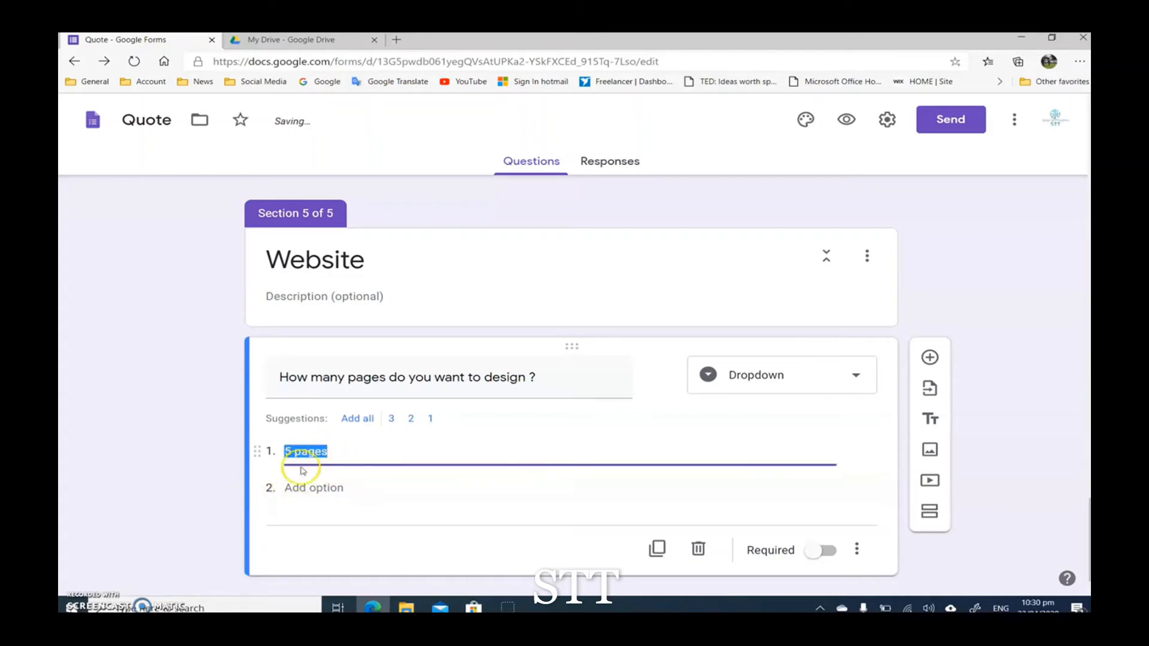
Step: Add "8 Pages" and "10 pages or above" as the second and third dropdown options of the page count question
left_click(304, 485)
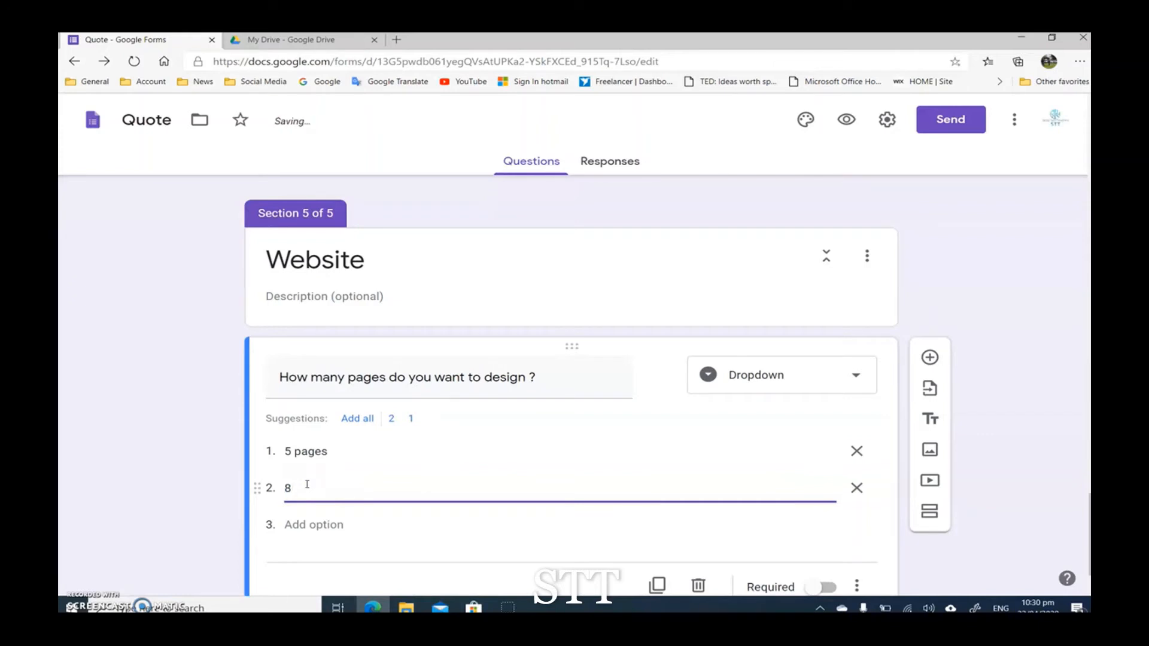
left_click(298, 525)
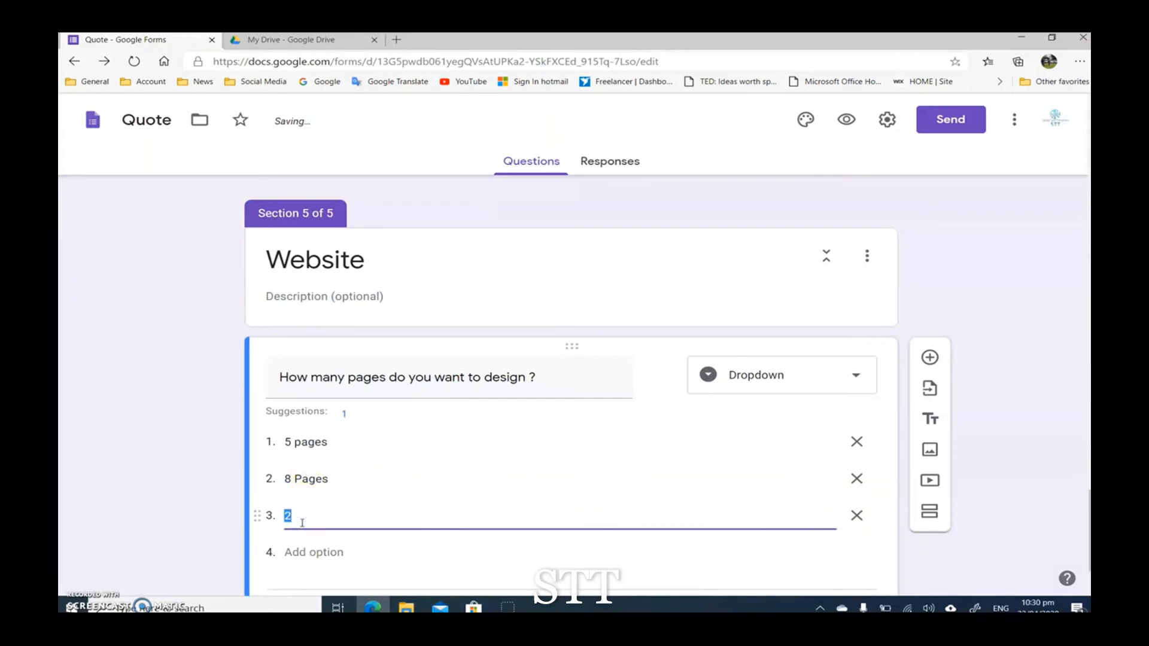
type("10 pages or above")
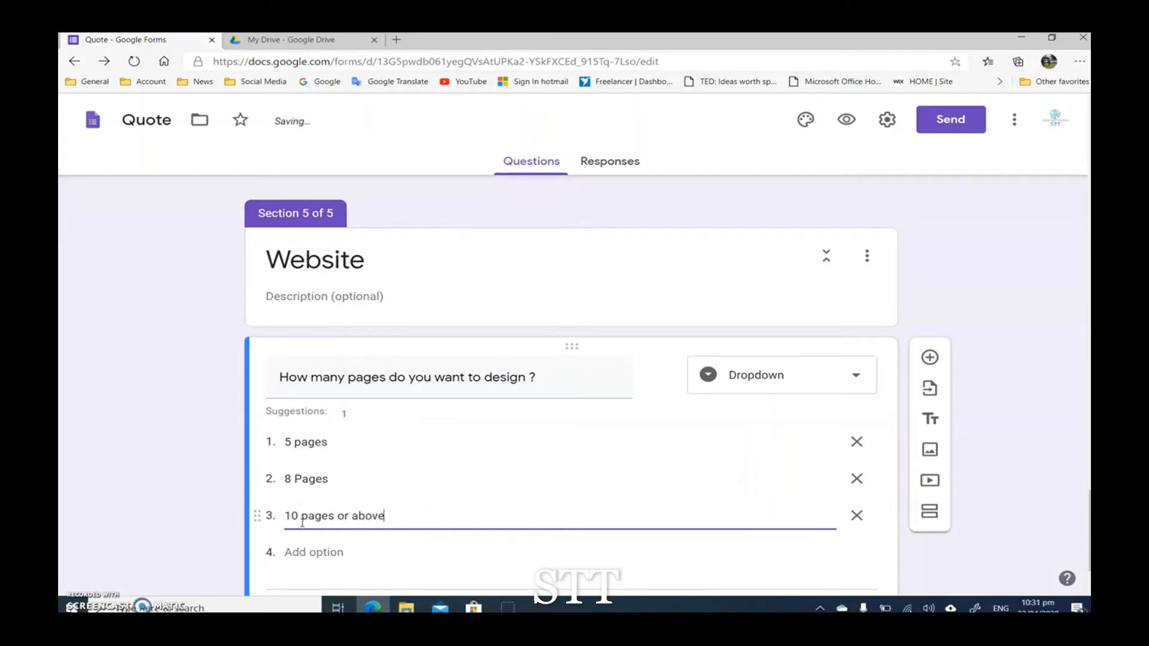
left_click(169, 523)
Step: Set the Logo option of the Design question to go to section 3 (Logo)
scroll(170, 521, "down", 2)
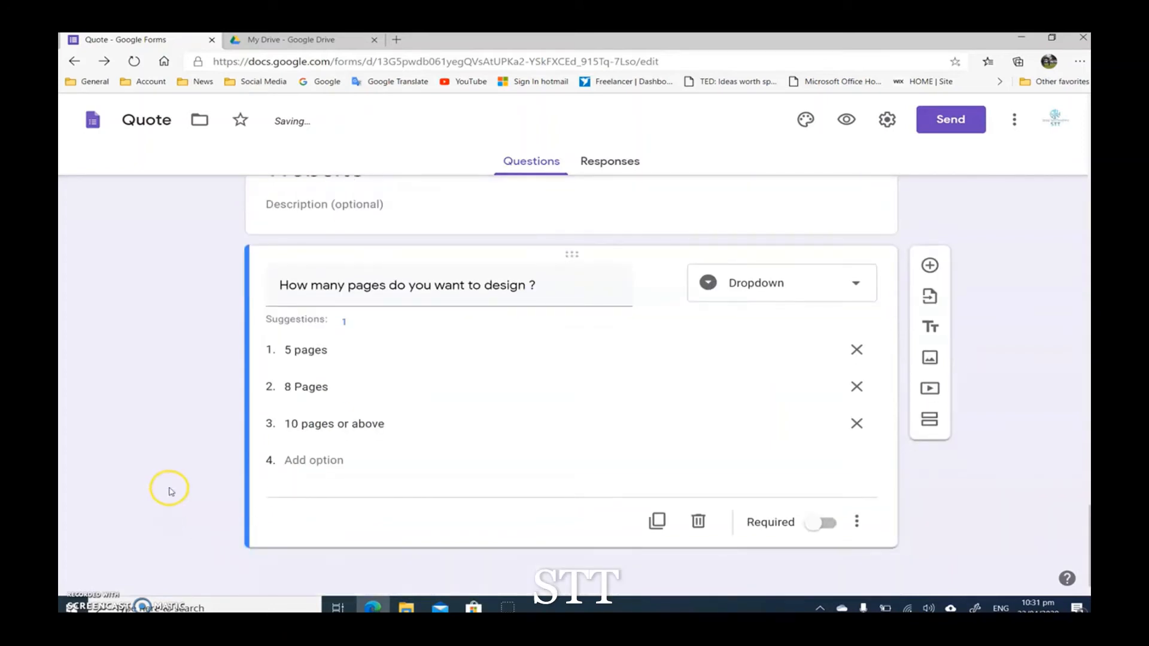
scroll(216, 479, "up", 1)
scroll(204, 443, "down", 1)
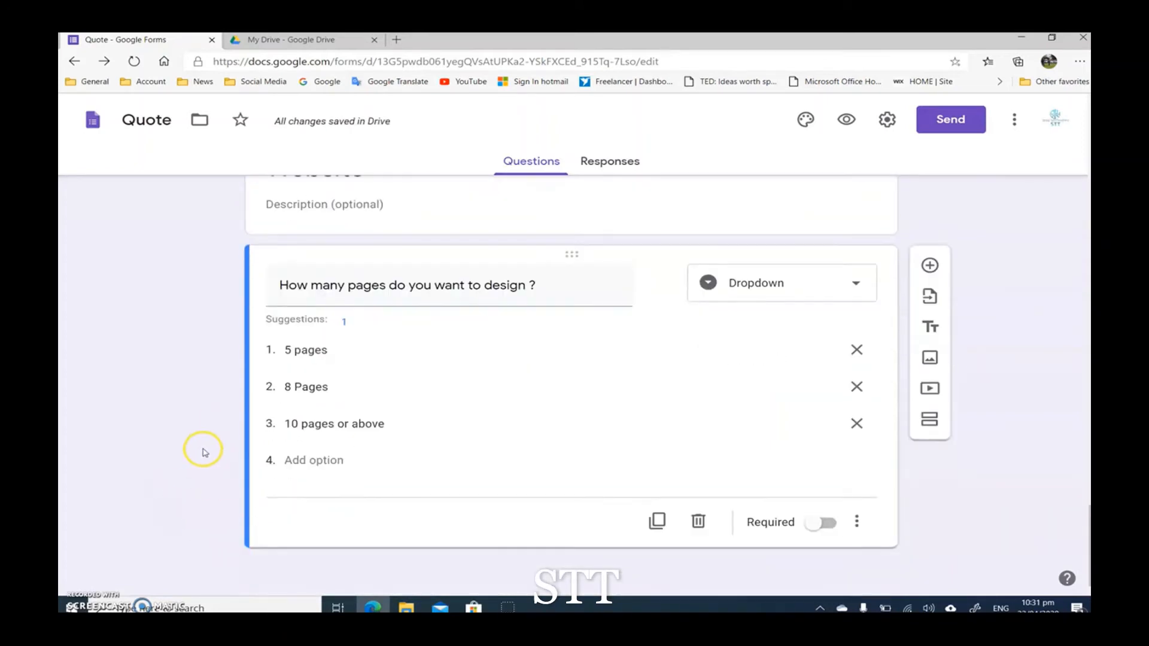
scroll(226, 461, "up", 5)
scroll(224, 458, "up", 10)
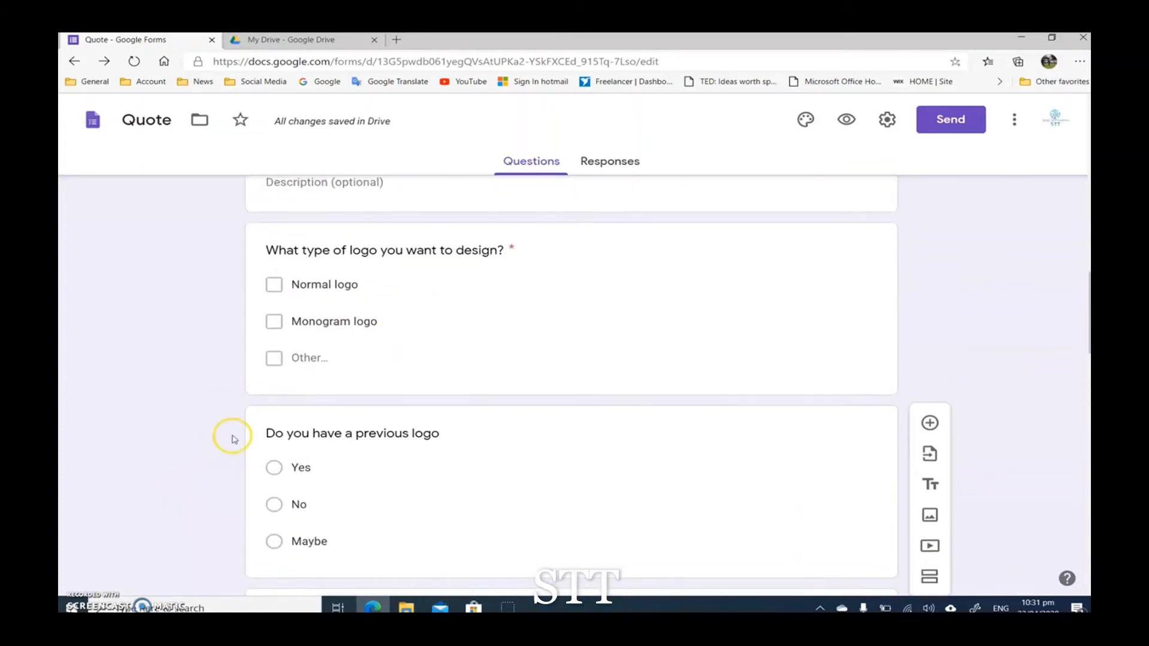
scroll(190, 443, "up", 3)
scroll(189, 442, "down", 3)
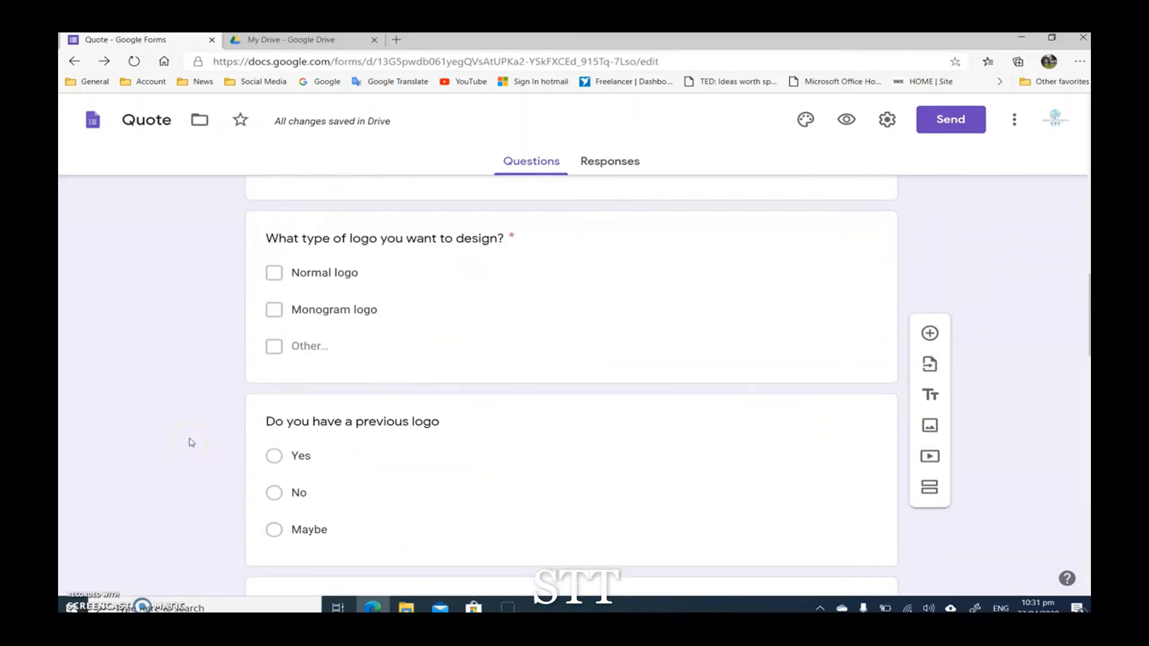
scroll(189, 442, "up", 5)
left_click(329, 282)
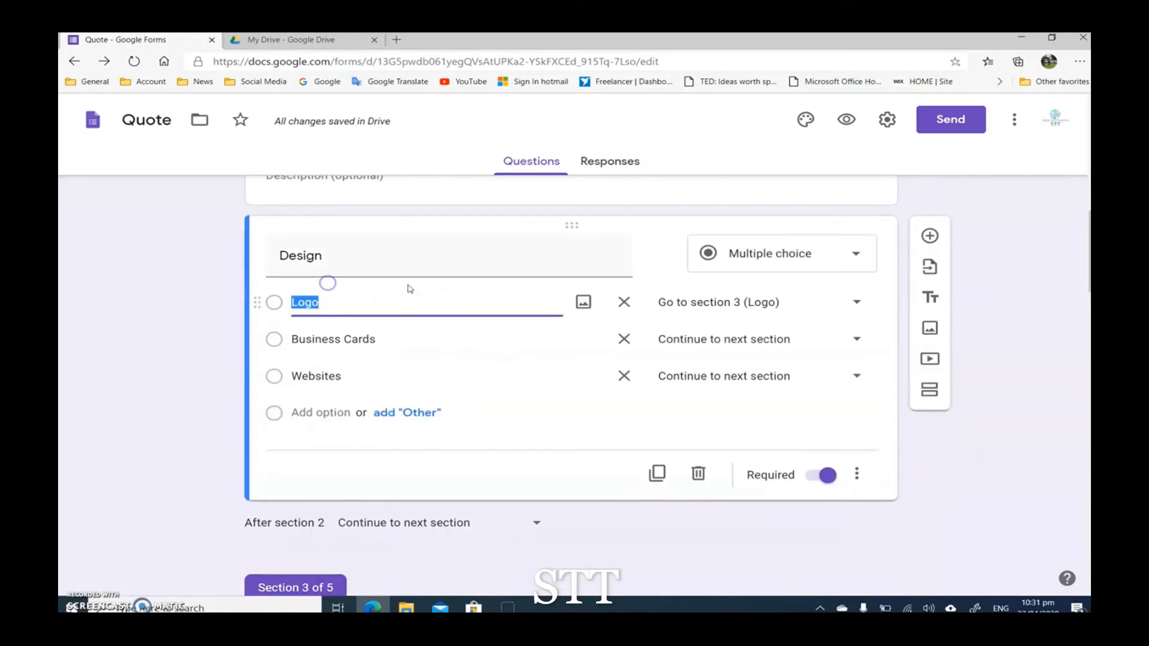
left_click(856, 301)
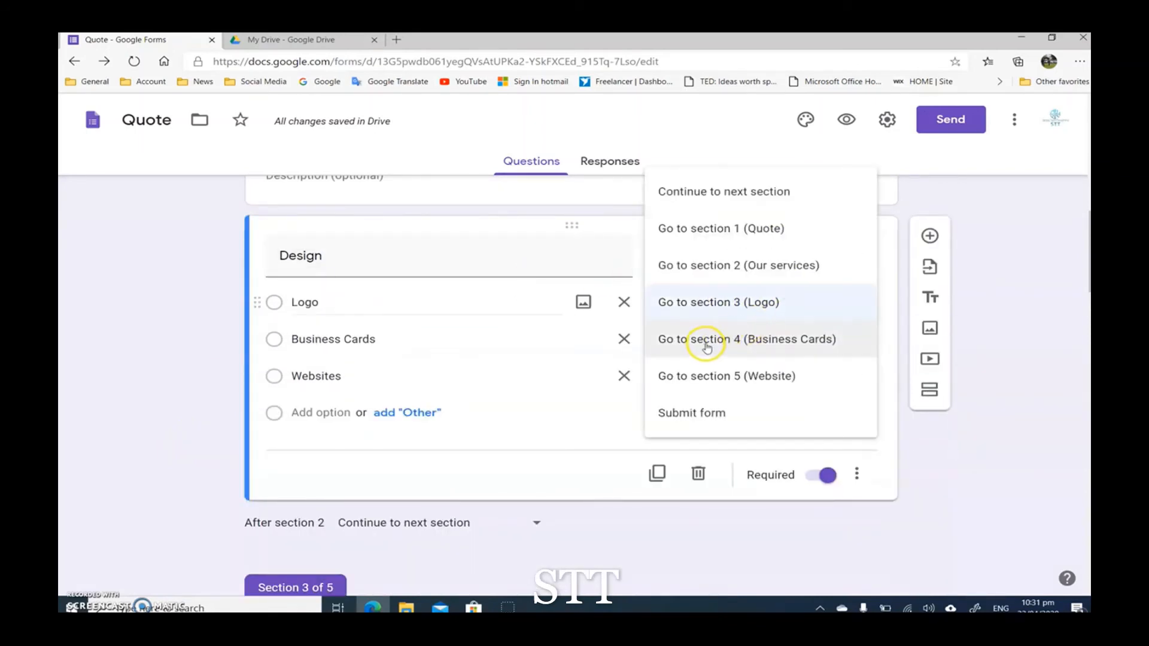
left_click(729, 304)
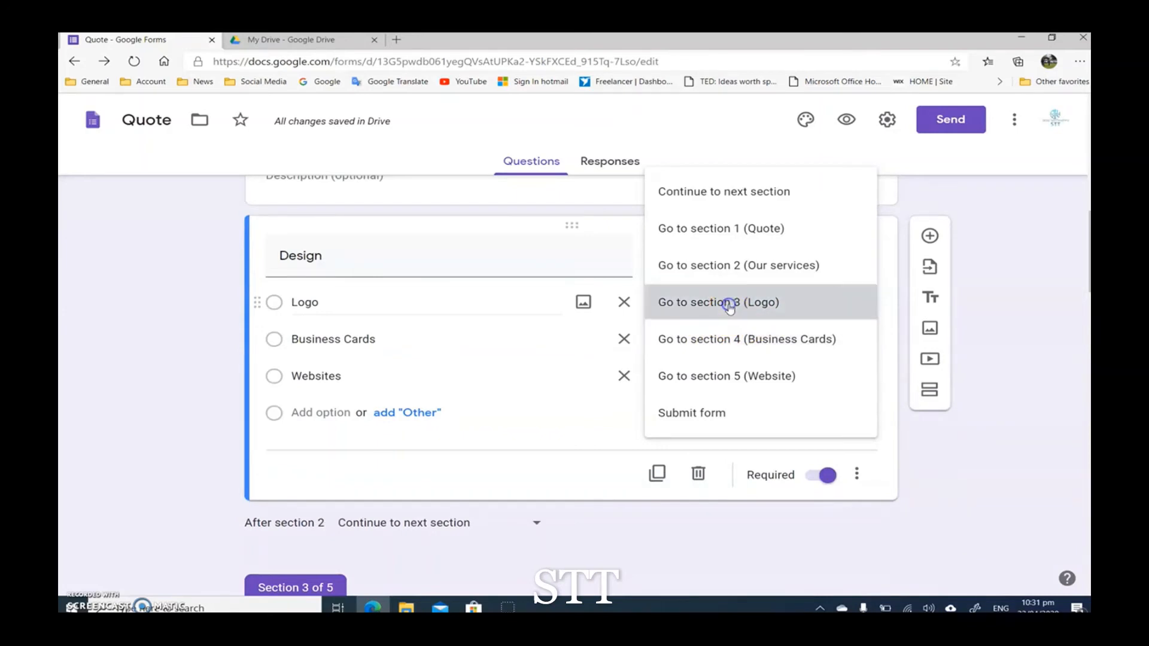
Step: Set the Business Cards option of the Design question to go to section 4 (Business Cards)
scroll(477, 431, "down", 1)
left_click(365, 263)
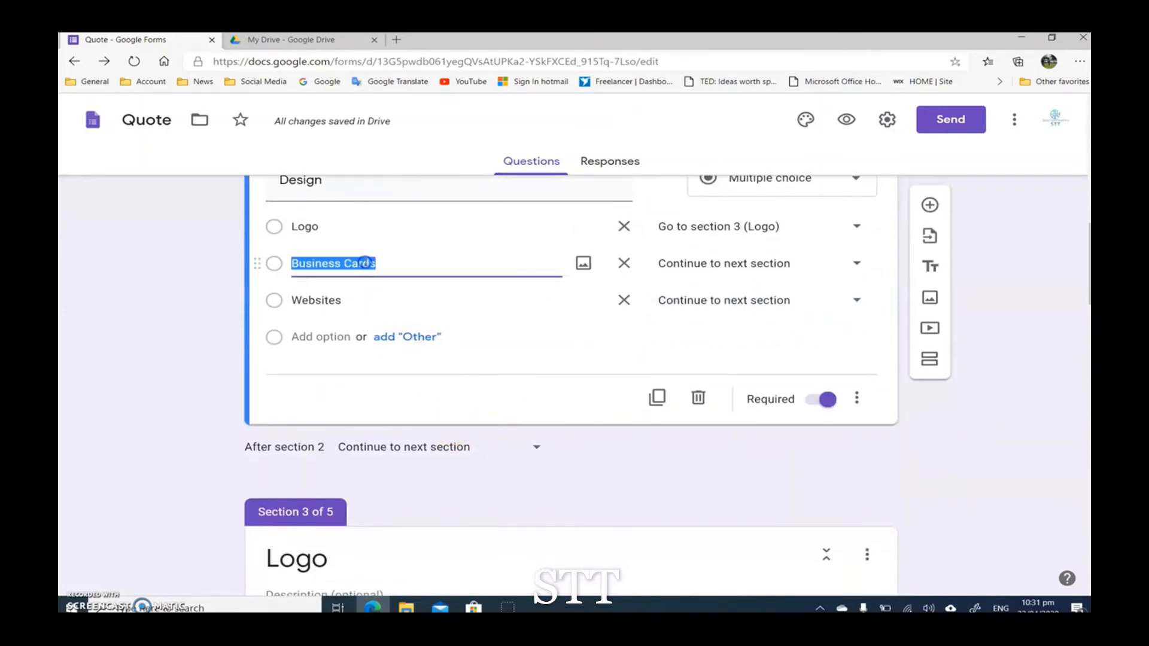
left_click(860, 264)
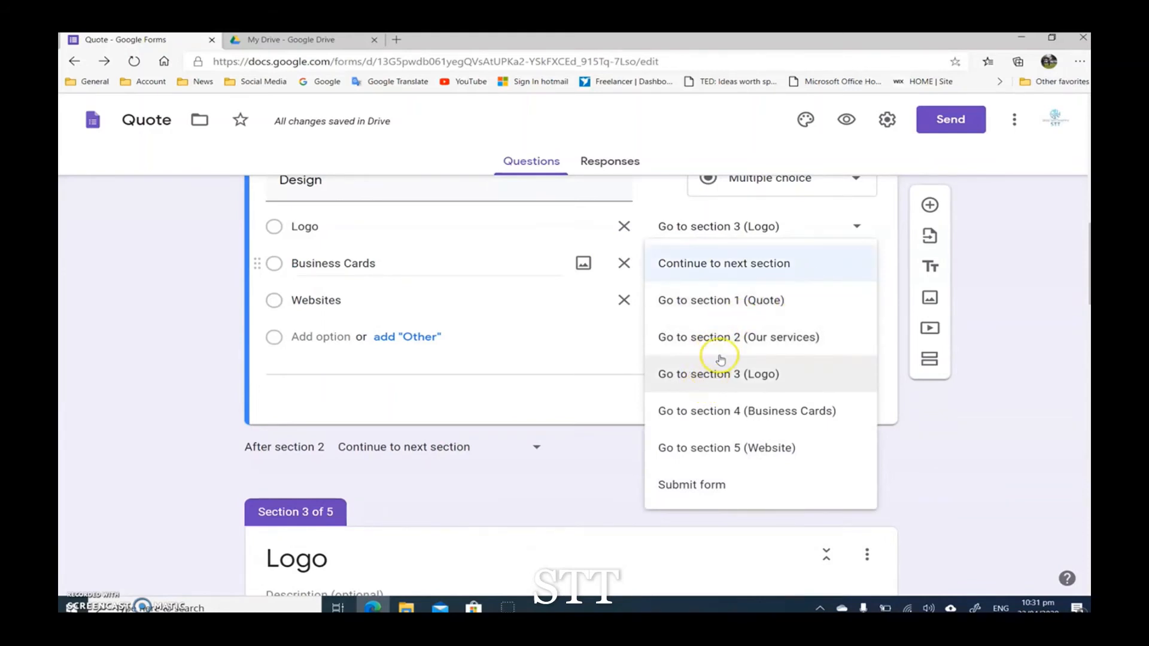
left_click(723, 417)
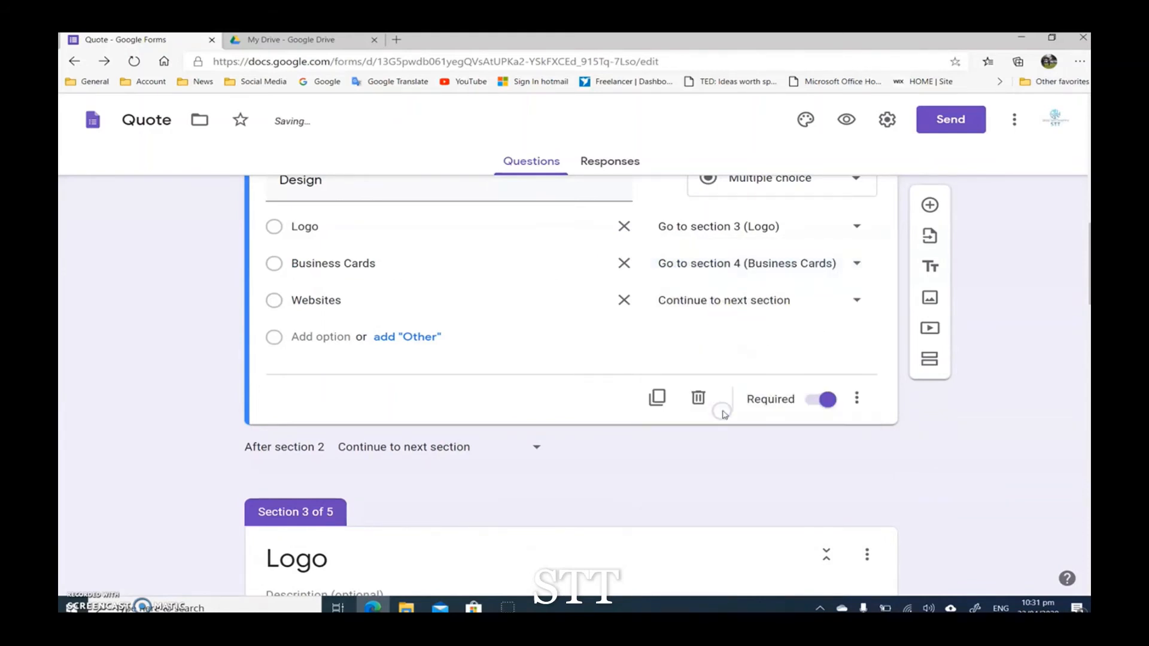
Step: Set the Websites option of the Design question to go to section 5 (Website)
left_click(322, 301)
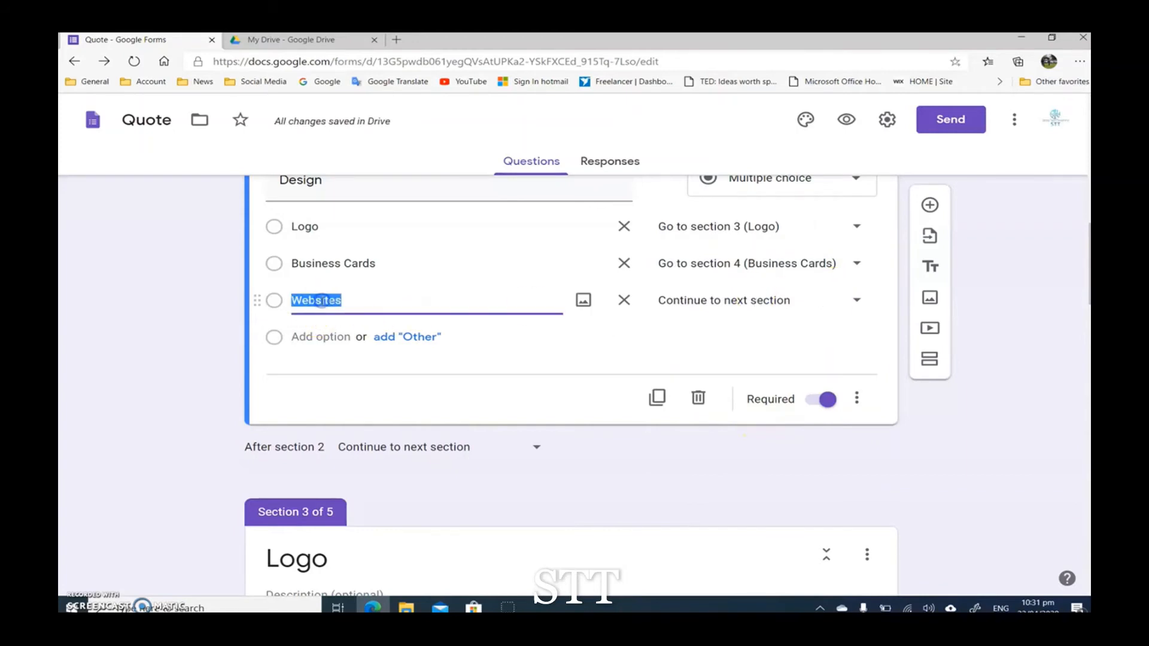
left_click(854, 300)
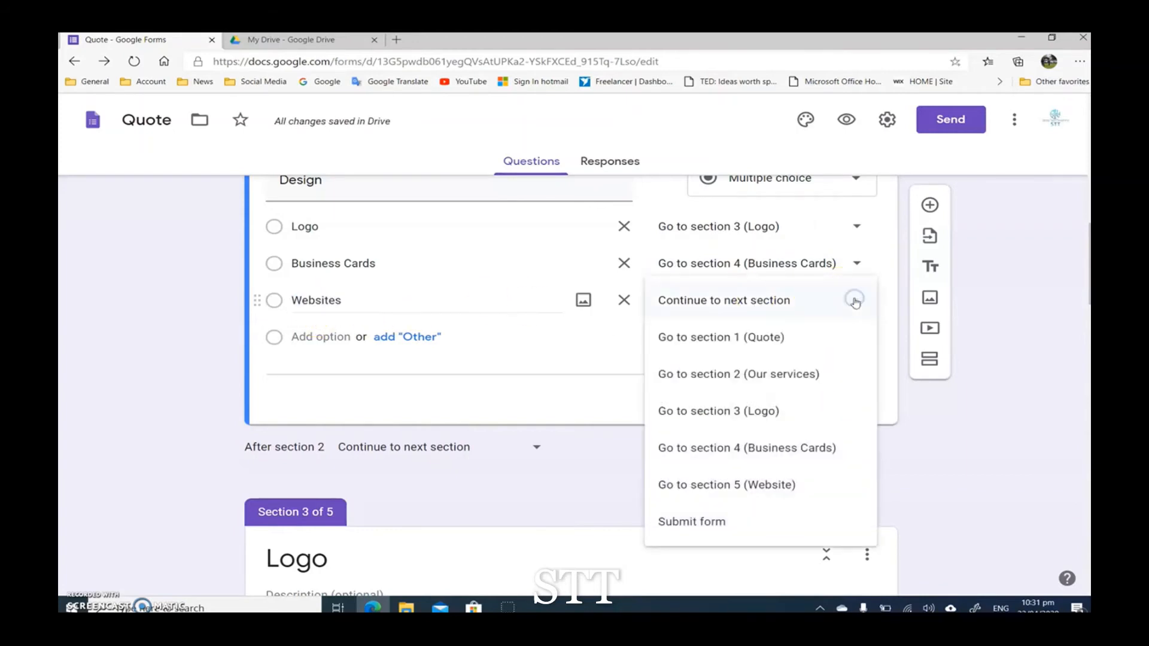
left_click(730, 486)
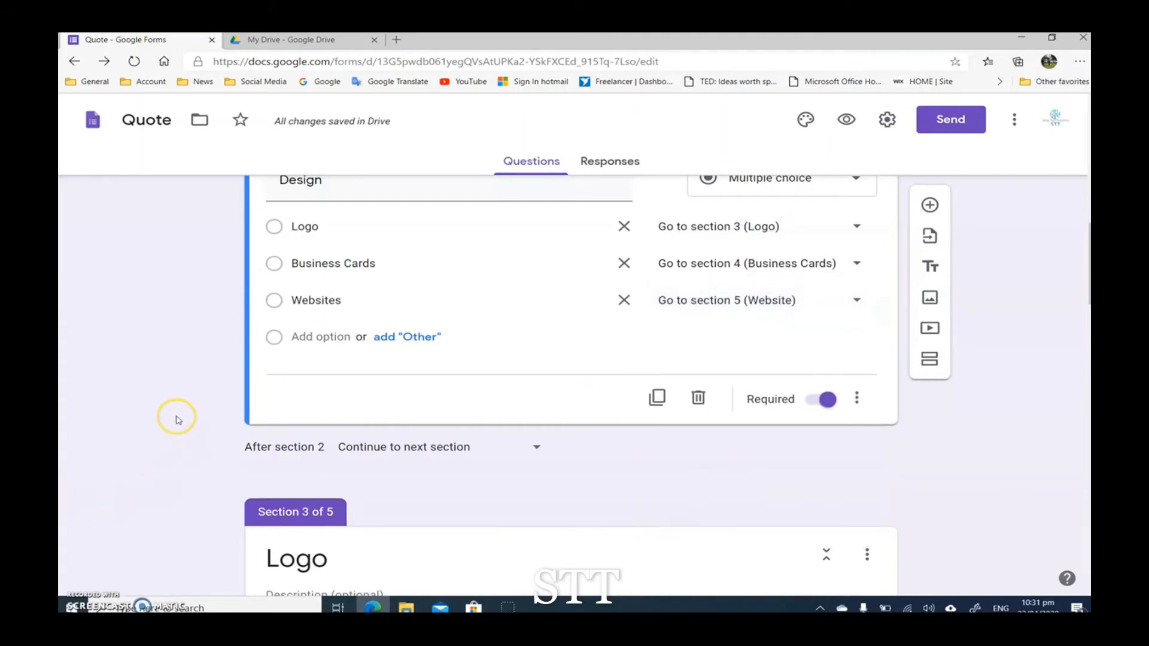
Step: Add a new section to the form
scroll(178, 420, "down", 20)
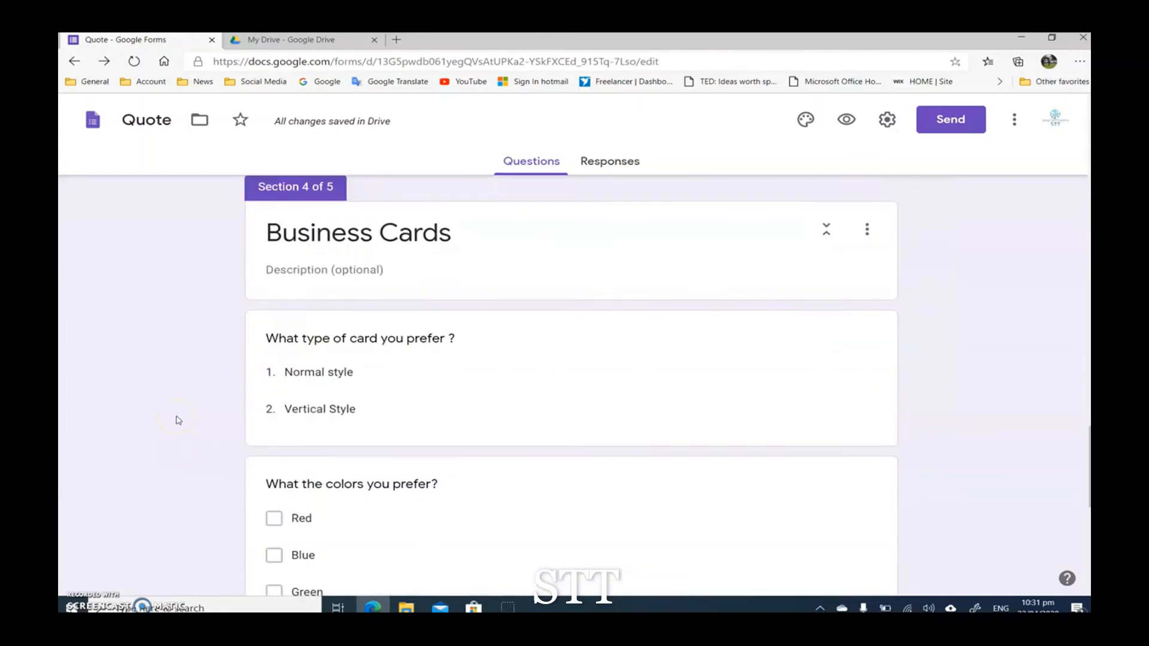
scroll(178, 420, "down", 5)
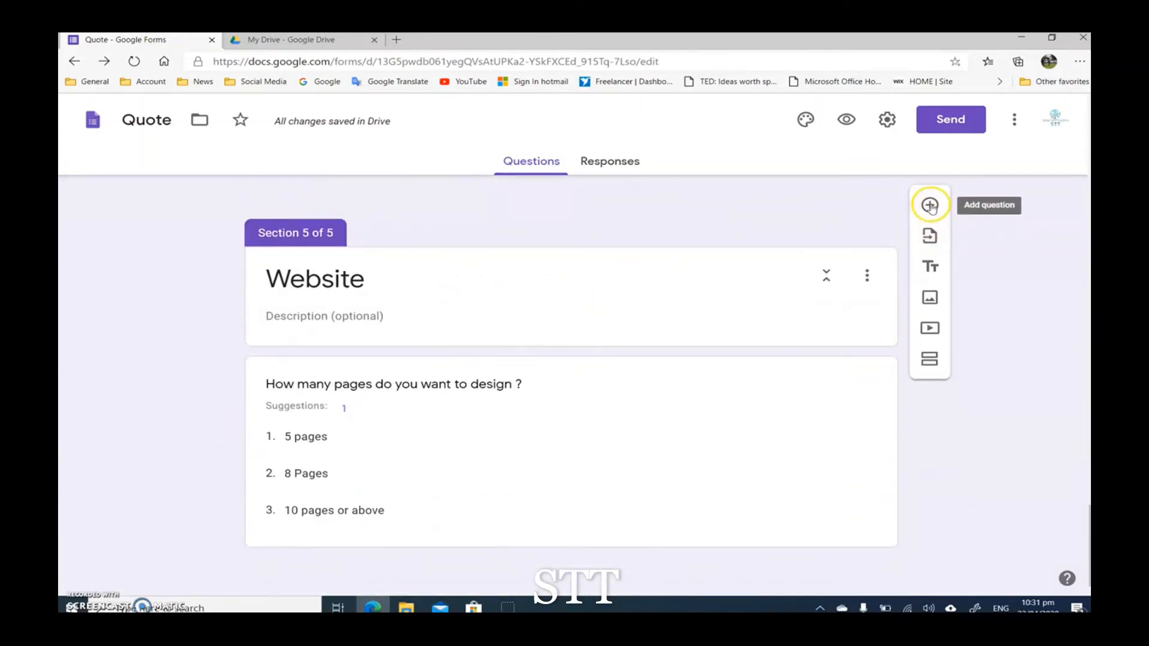
scroll(831, 344, "up", 3)
scroll(832, 346, "down", 3)
left_click(931, 372)
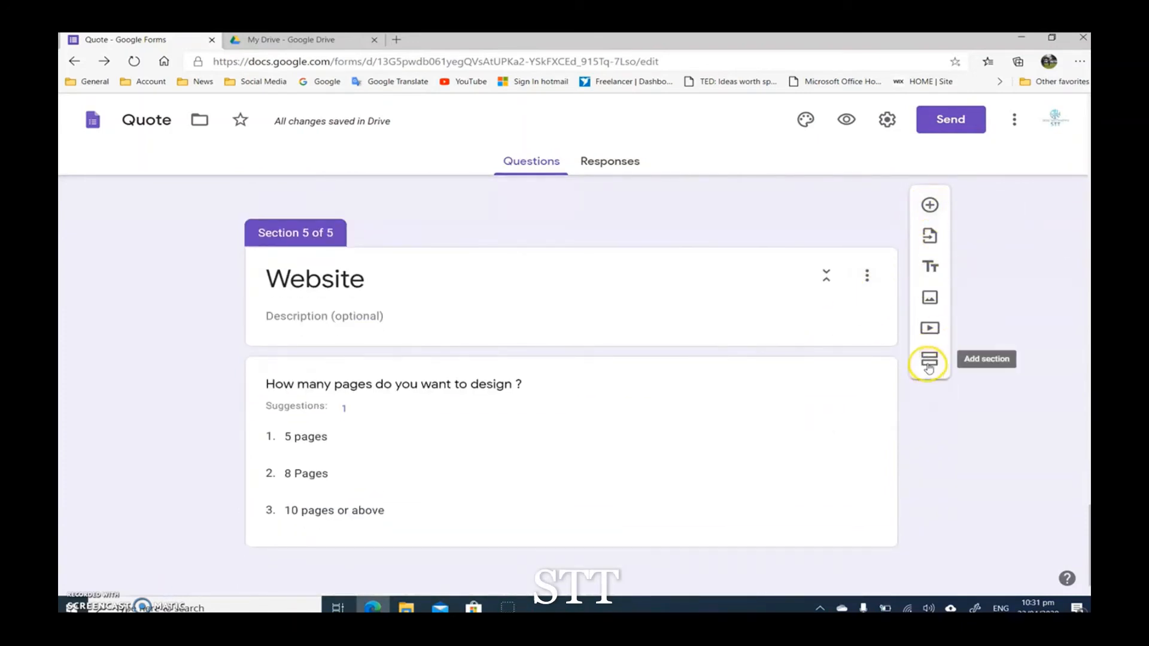
left_click(929, 367)
Step: Move the new untitled section to the end of the form, after the Website section, and save the section order
scroll(181, 481, "down", 1)
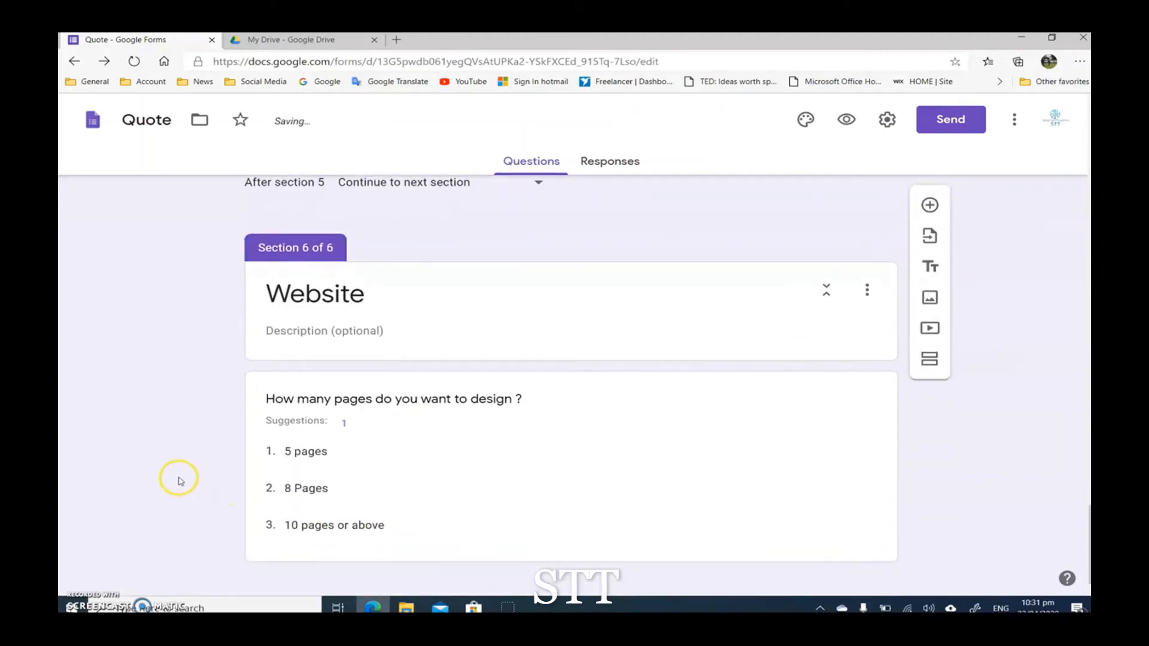
scroll(181, 481, "up", 2)
scroll(181, 482, "up", 1)
scroll(181, 481, "down", 4)
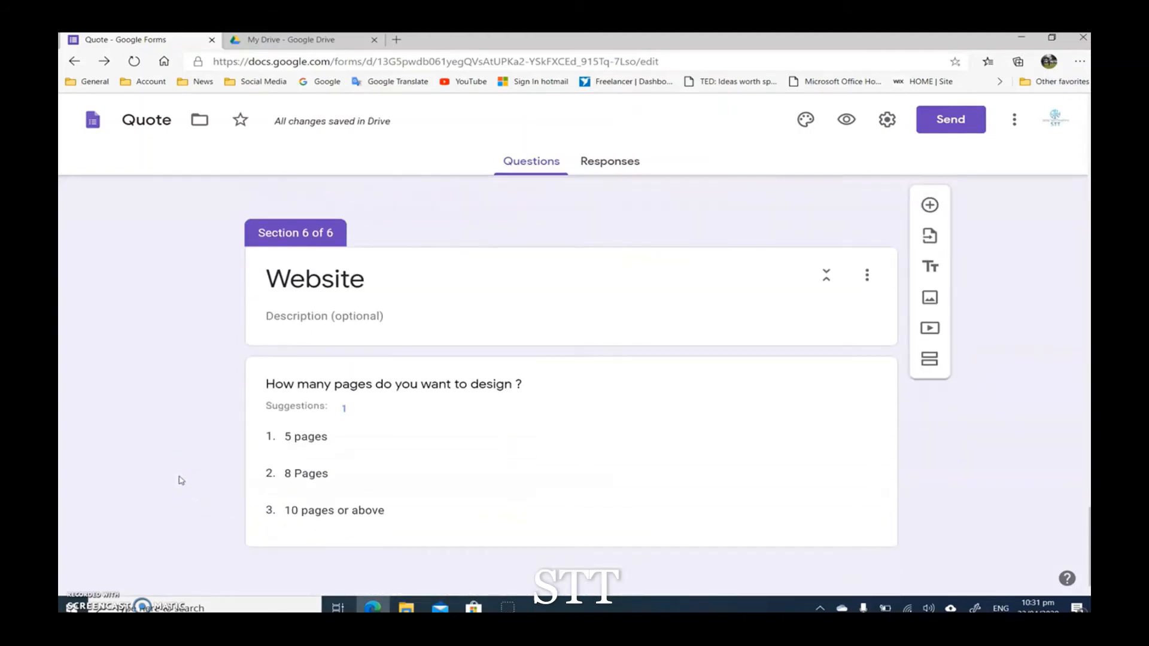
scroll(214, 497, "up", 6)
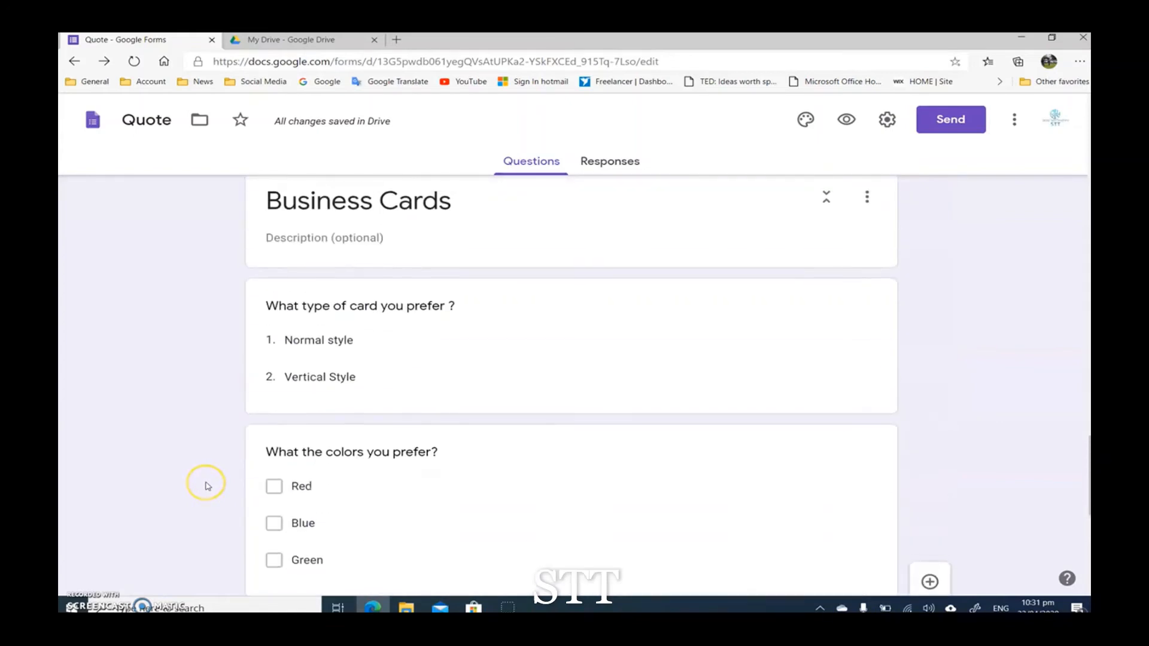
scroll(207, 486, "down", 2)
scroll(208, 482, "up", 10)
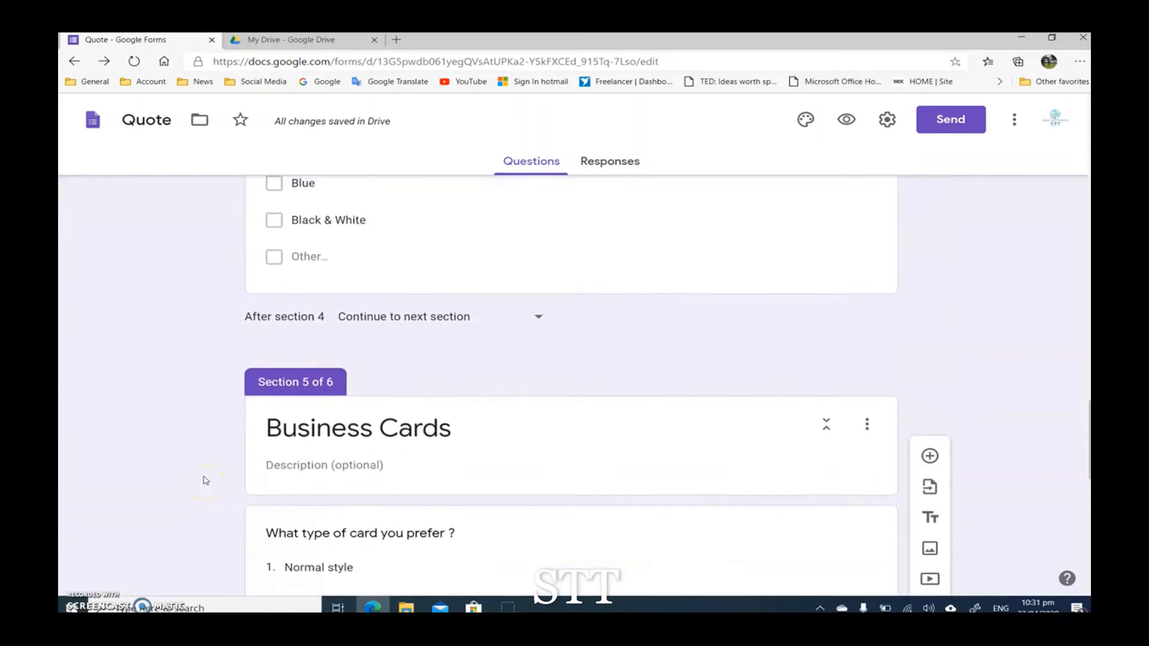
scroll(208, 471, "up", 8)
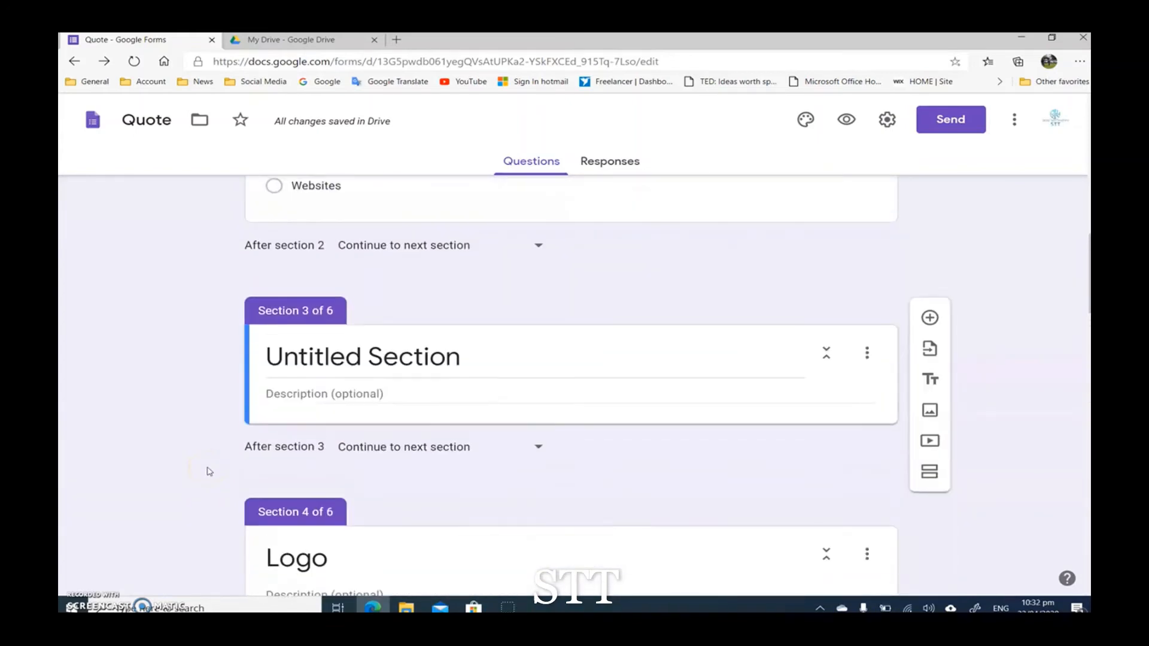
scroll(206, 470, "down", 10)
scroll(207, 470, "up", 10)
scroll(479, 338, "down", 2)
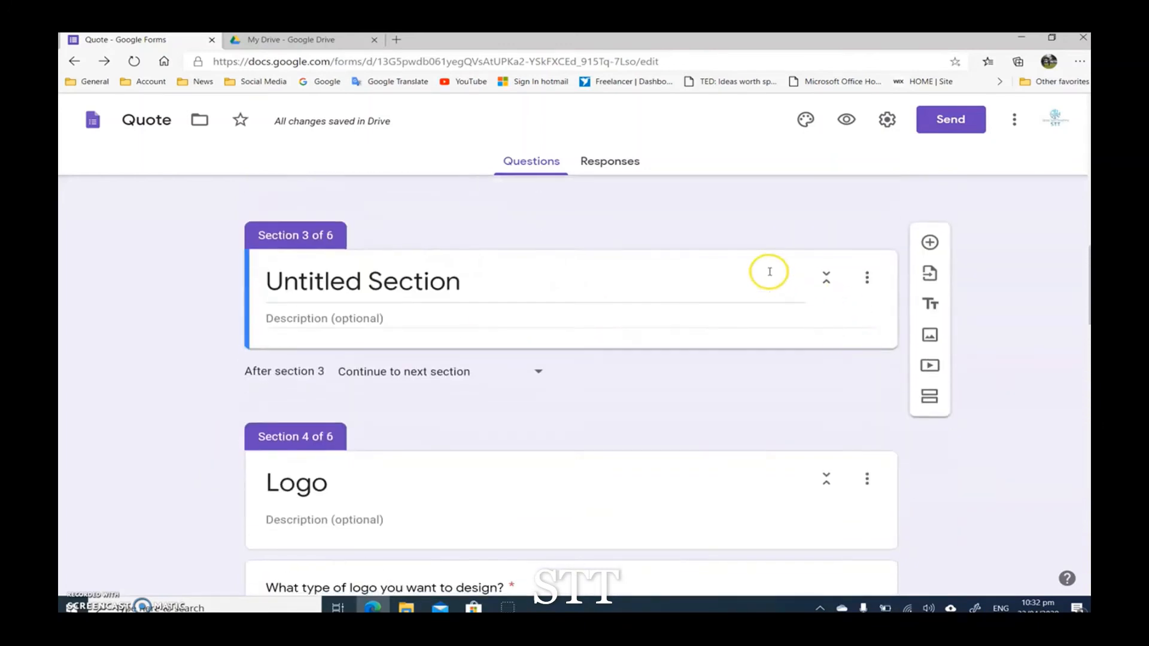
left_click(867, 278)
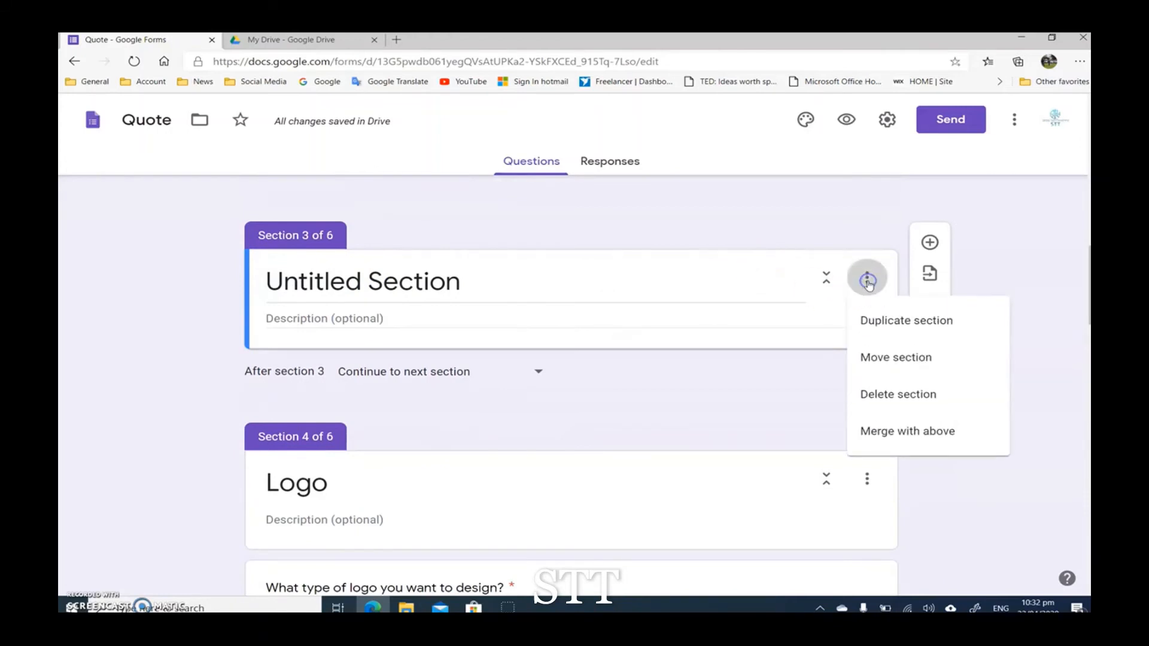
left_click(900, 358)
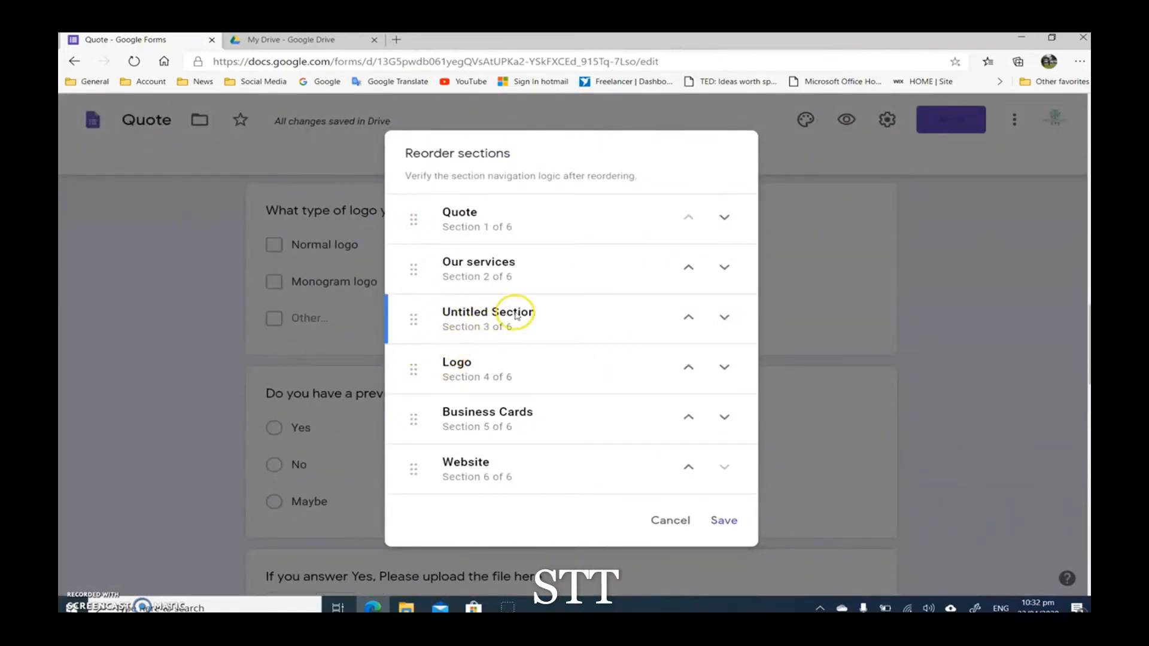
left_click_drag(415, 322, 415, 490)
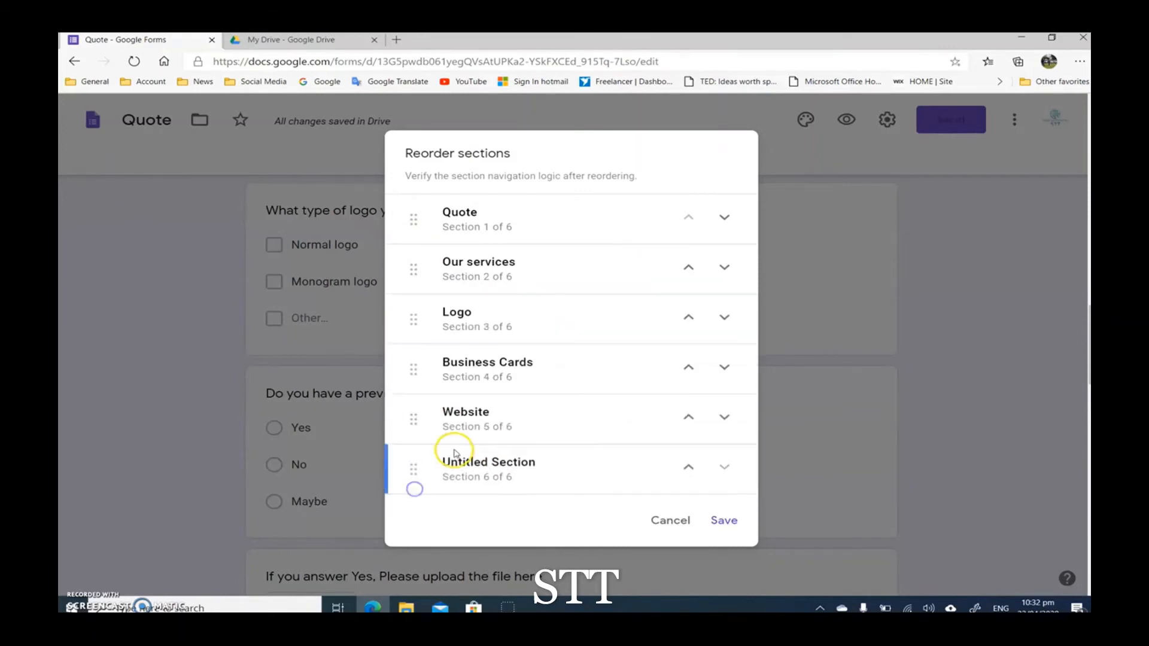
left_click(723, 520)
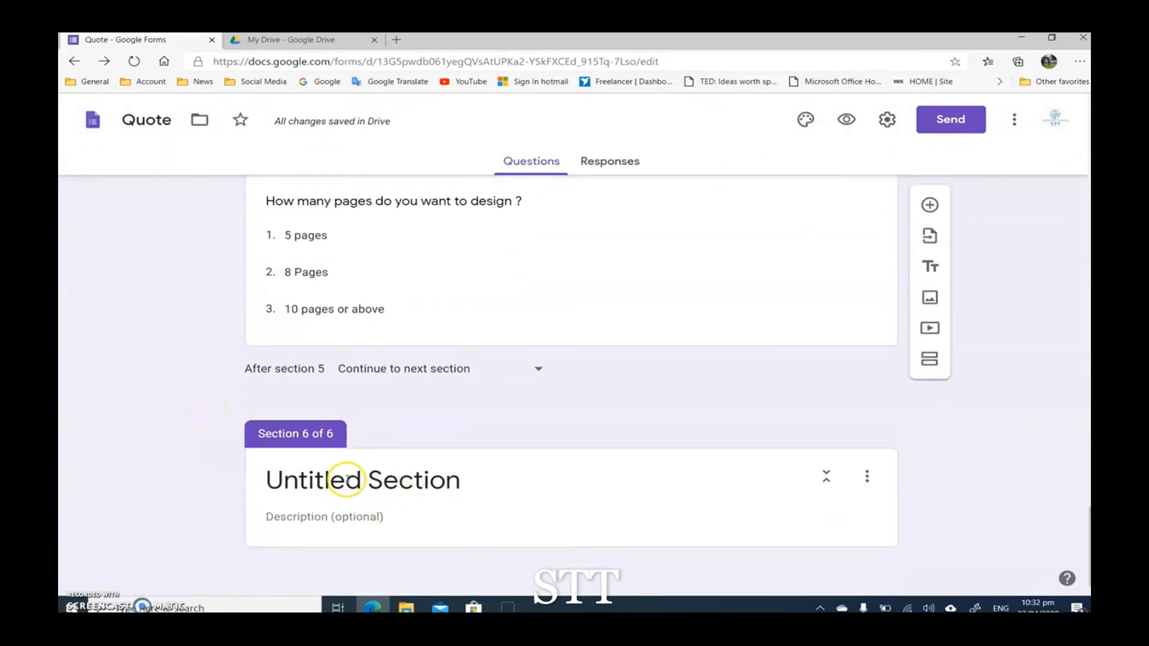
Step: Title the untitled last section "More Information"
left_click(419, 481)
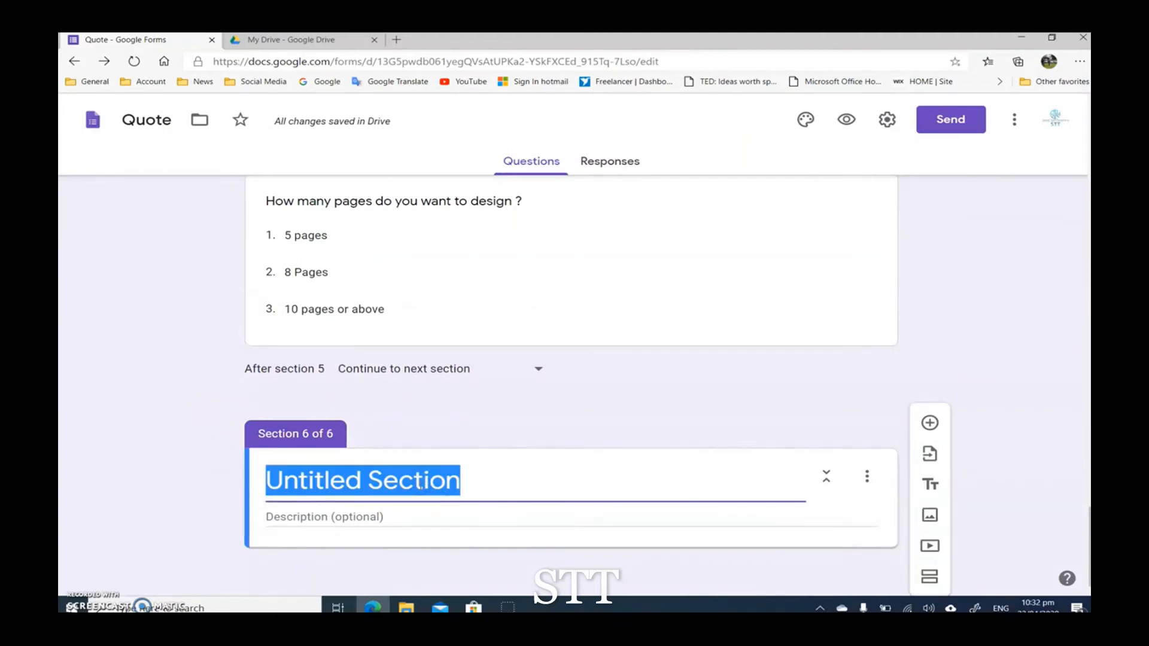
type("More")
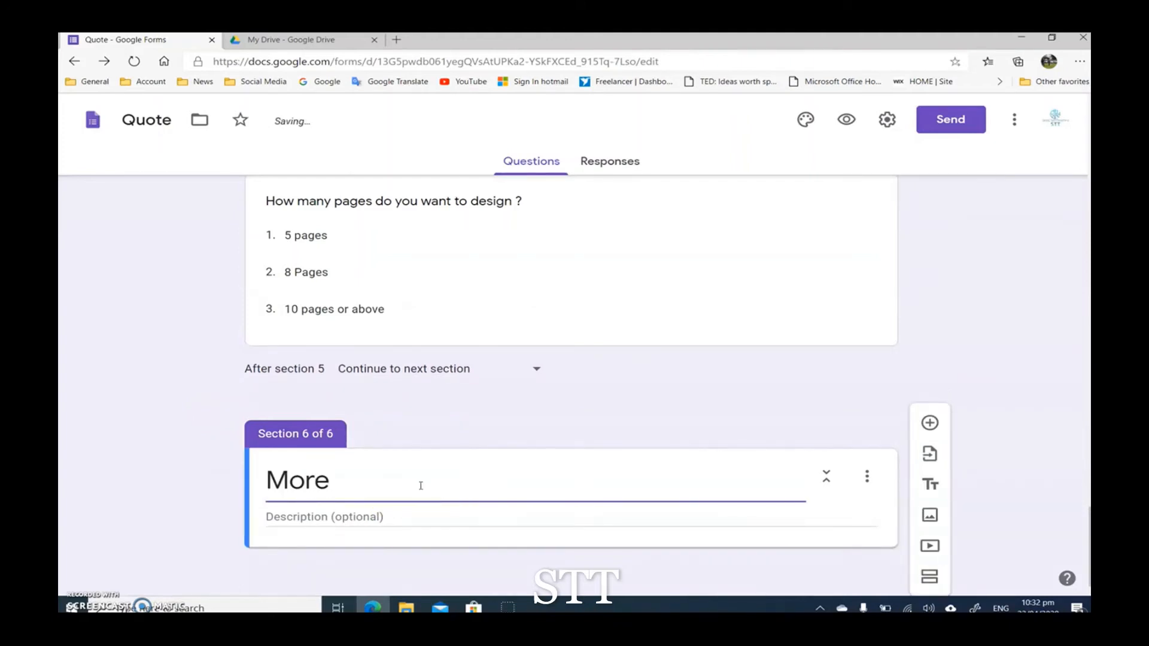
type(" Information")
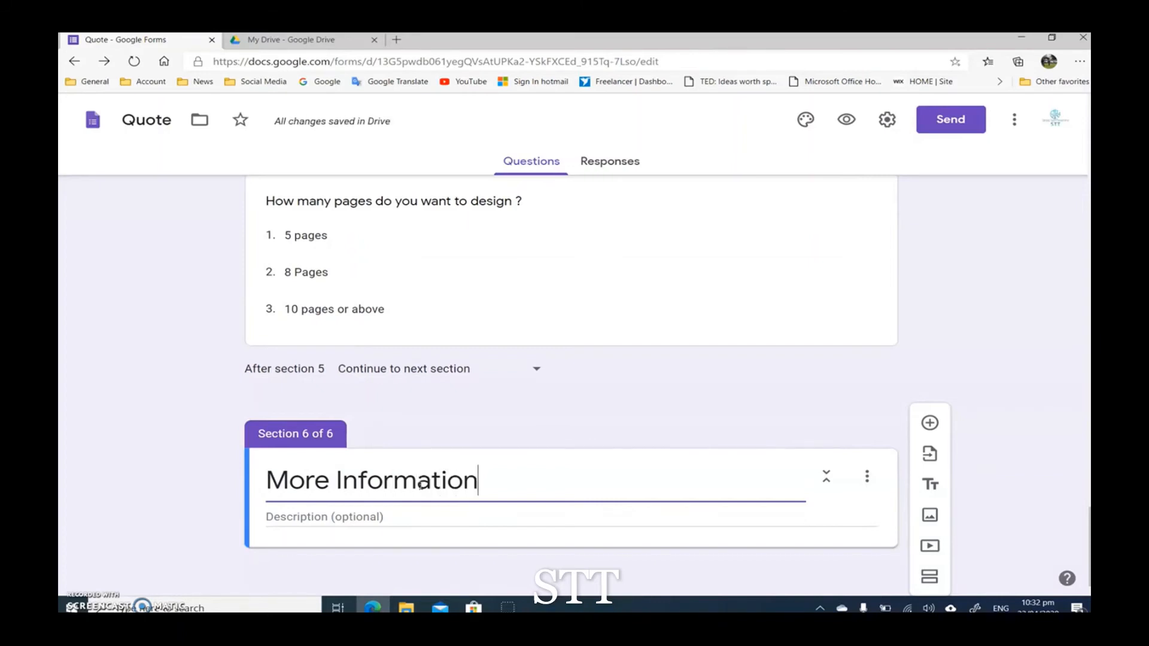
left_click(147, 468)
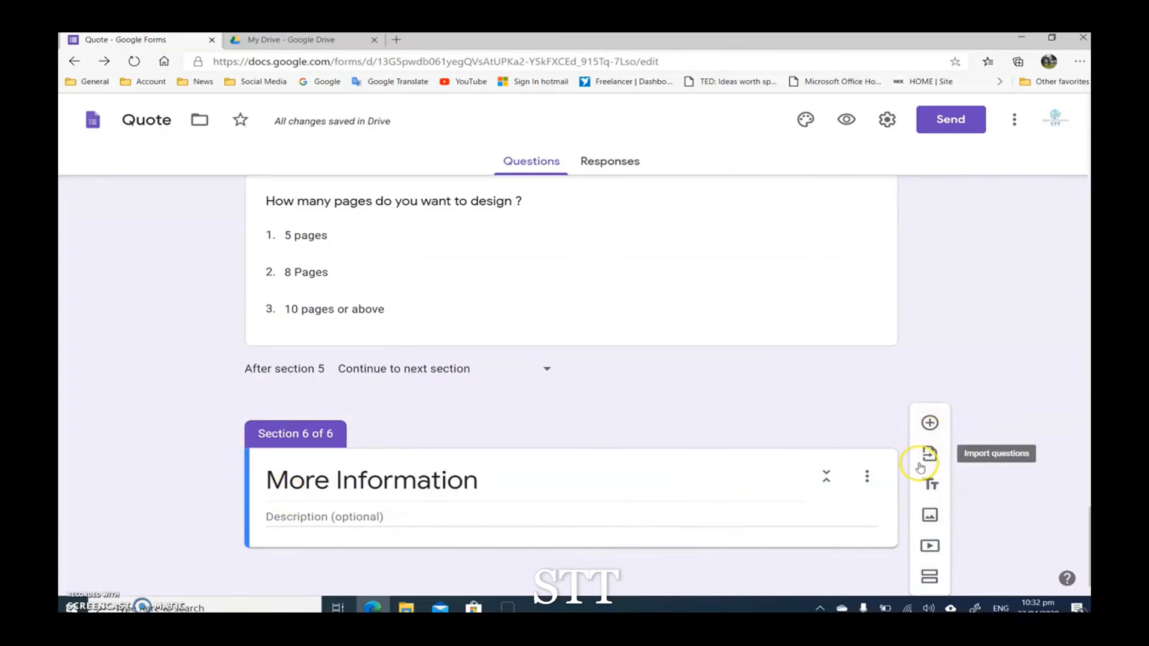
Step: Add a question to the More Information section asking when the customer wants the request to be ready
left_click(930, 423)
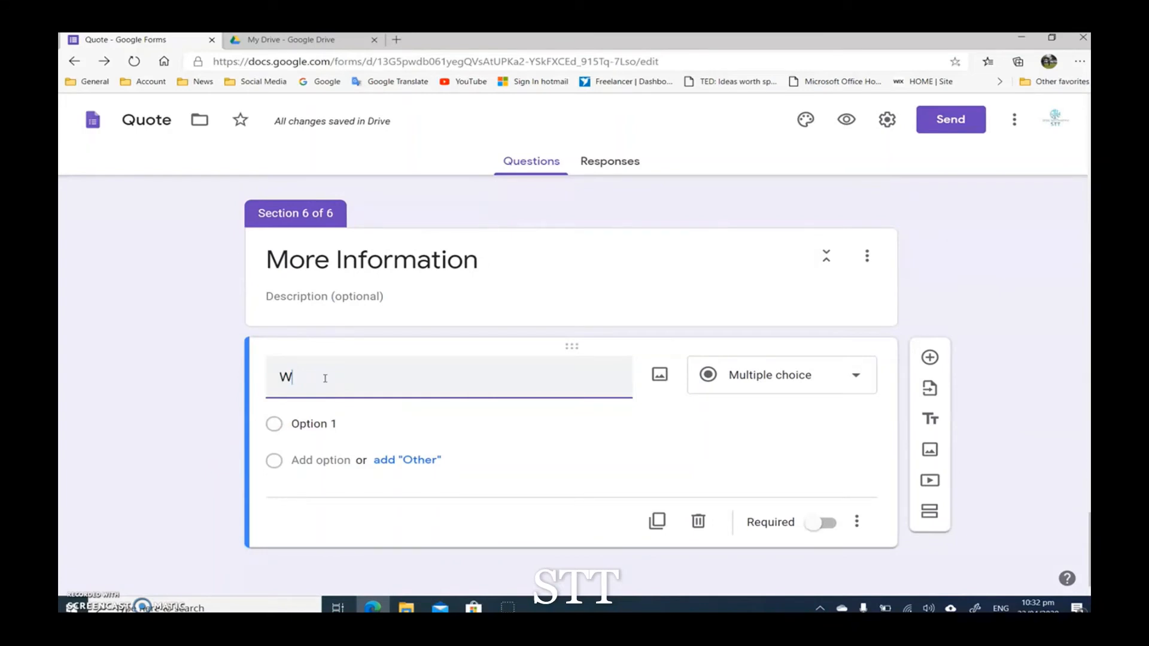
key("BackSpace")
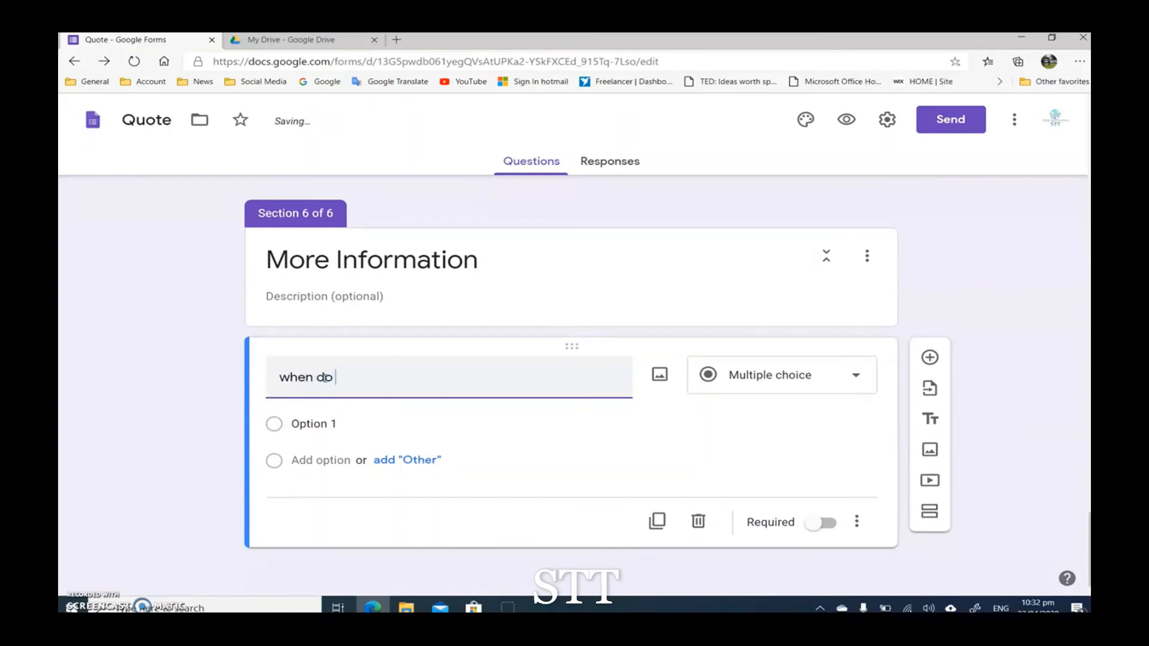
type("when do you ")
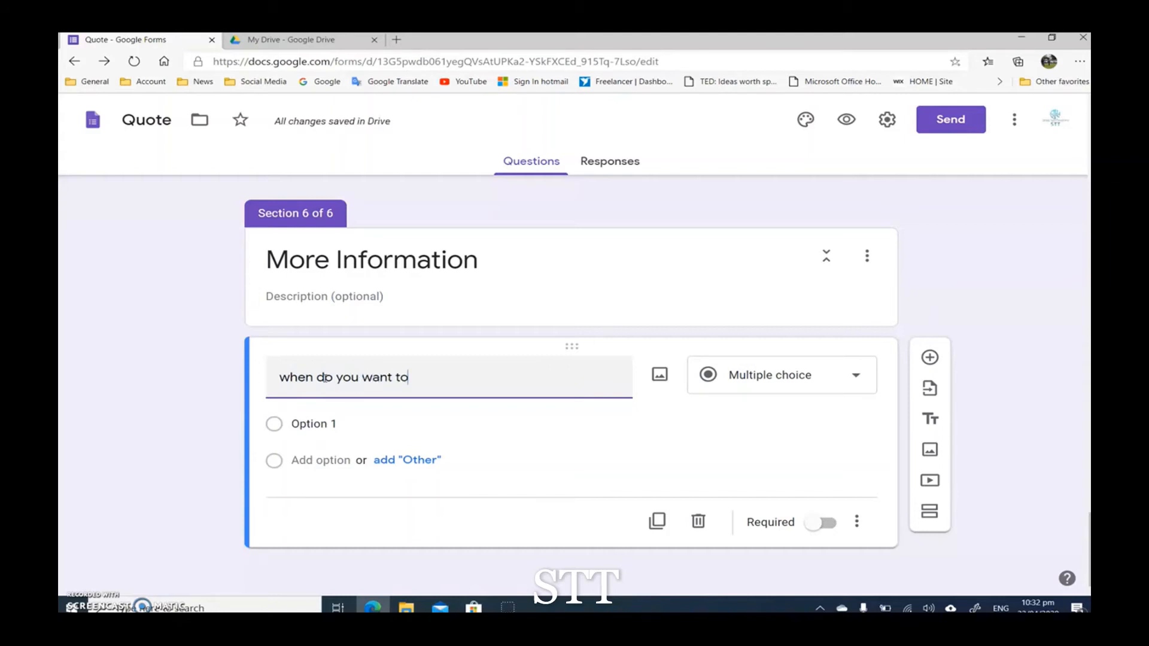
type("want the o")
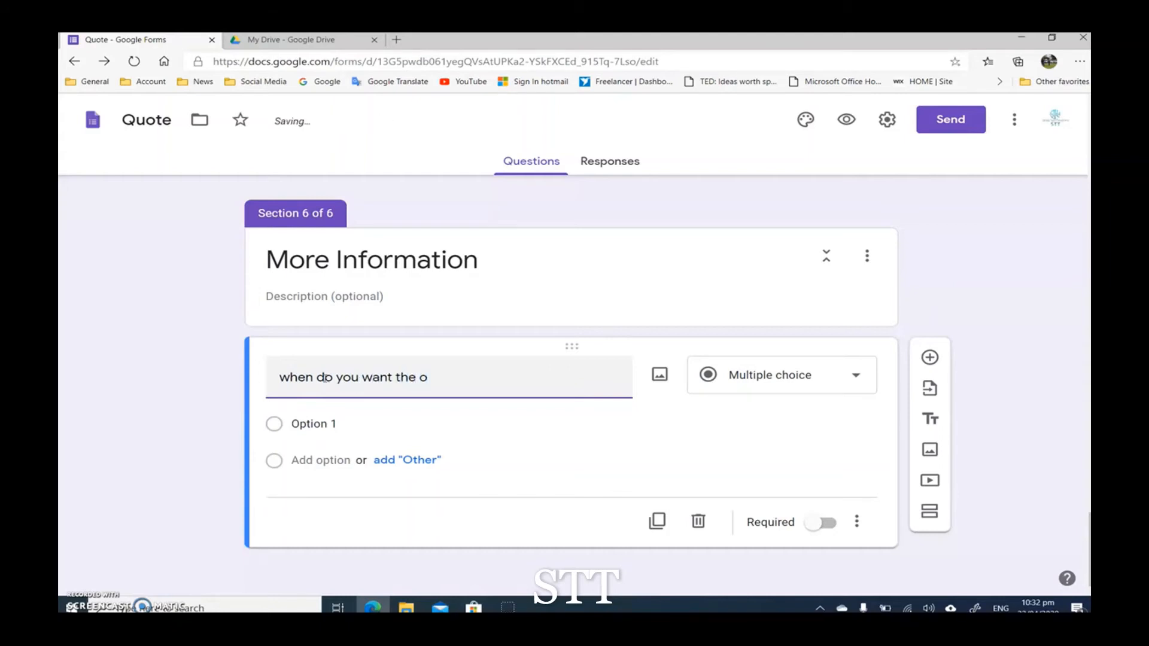
key("BackSpace")
type("reu")
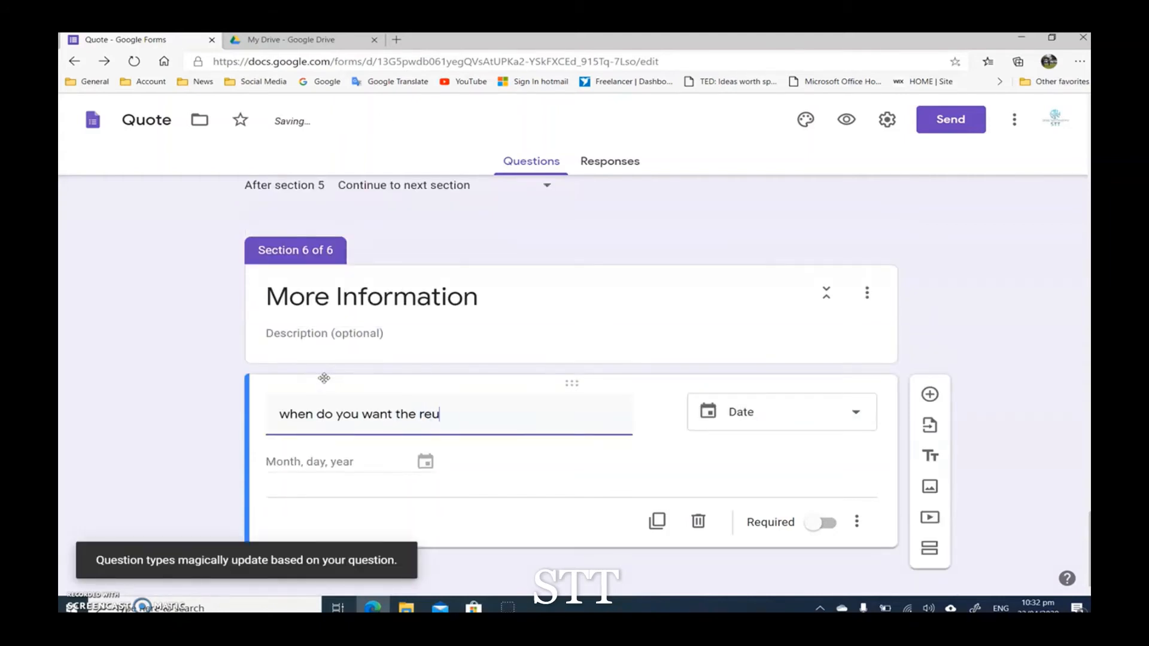
key("BackSpace")
key("BackSpace")
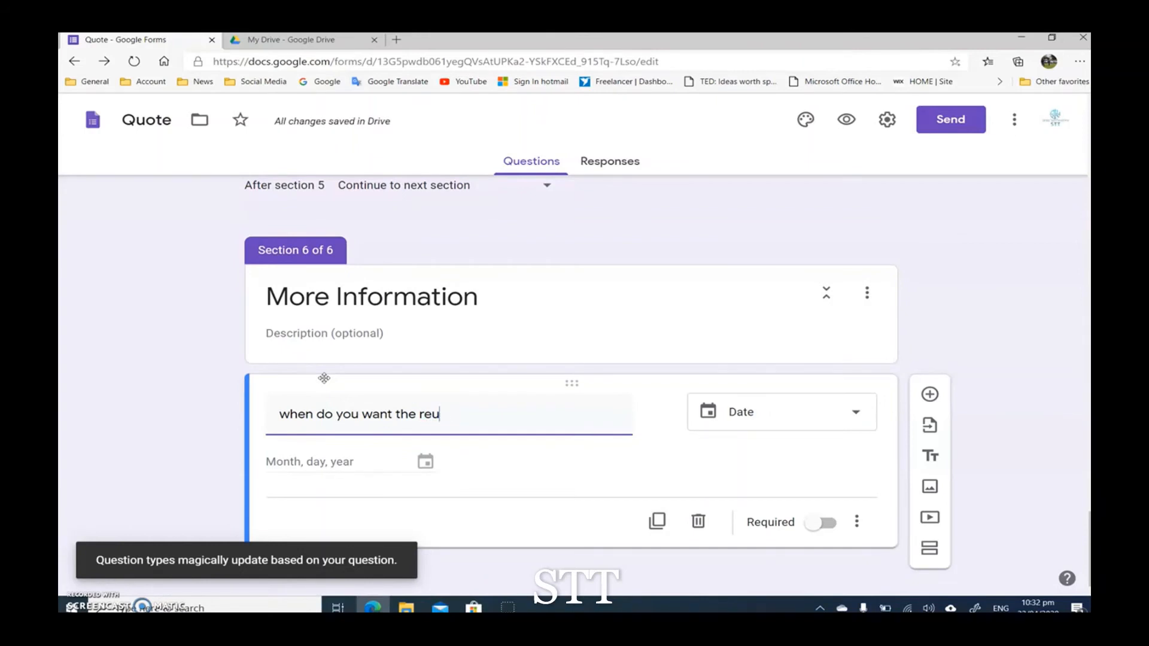
type("est t")
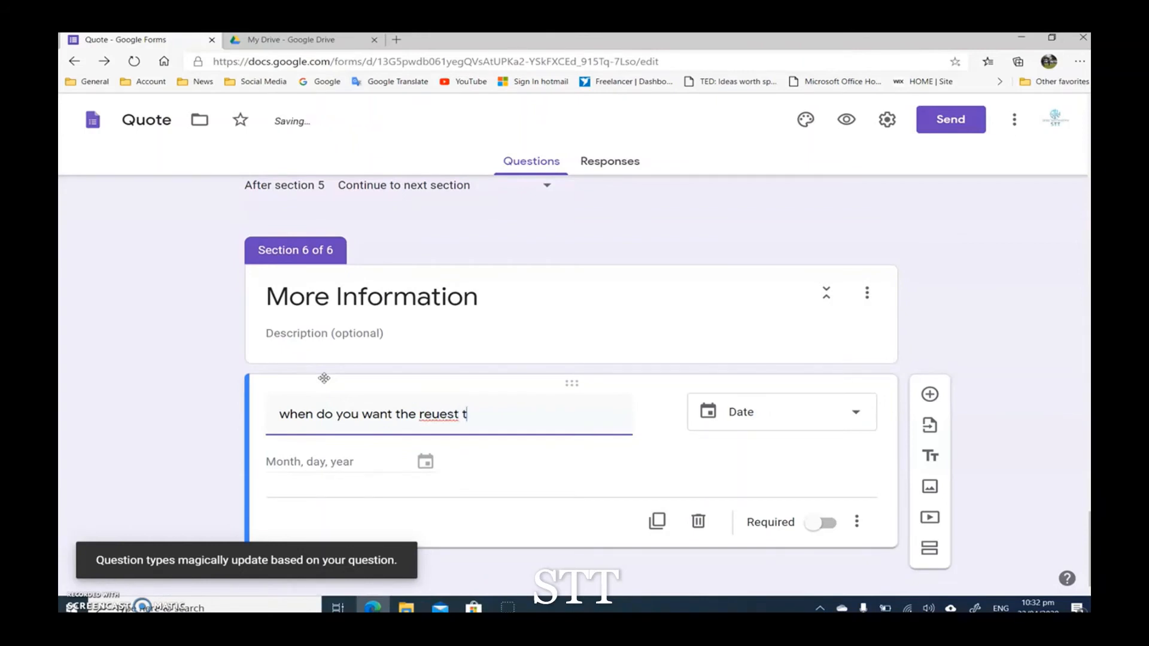
type("o be r")
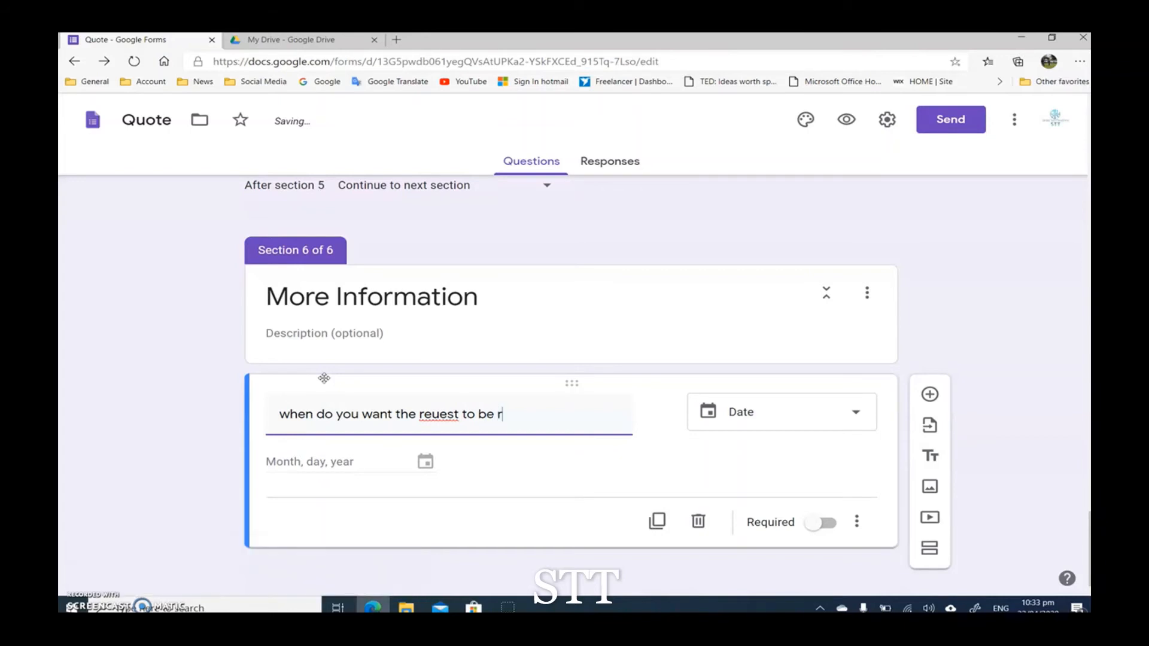
type("eady")
Step: Correct the misspelled word to "request" in the new question's title and set the question type to Date
double_click(439, 414)
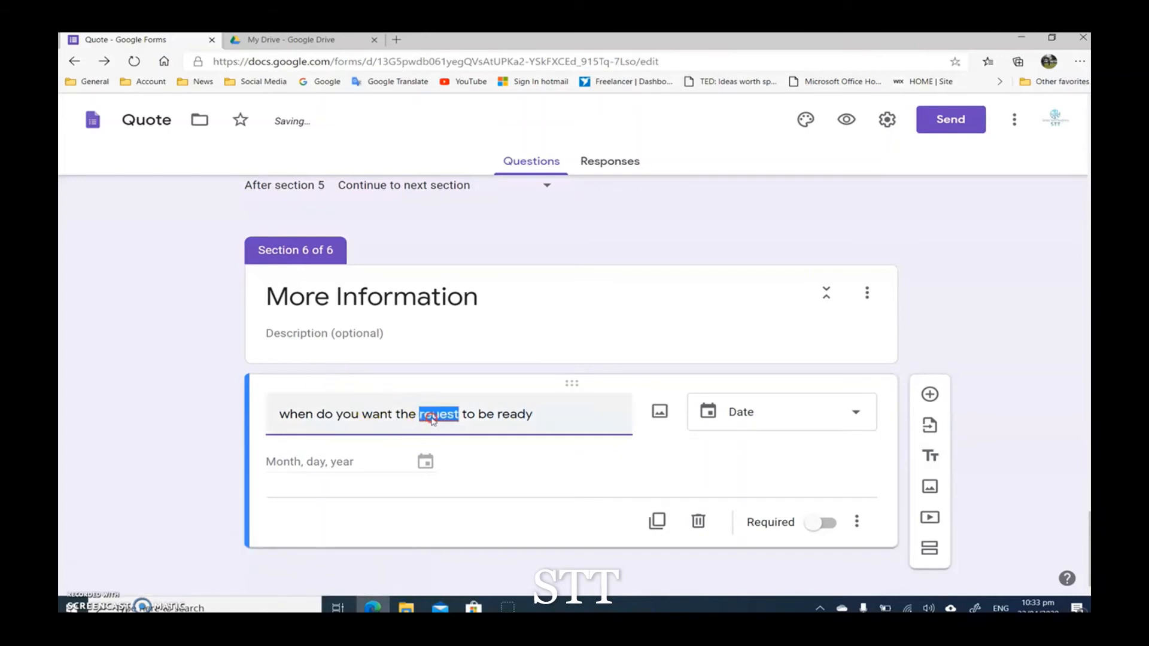
right_click(439, 415)
left_click(475, 207)
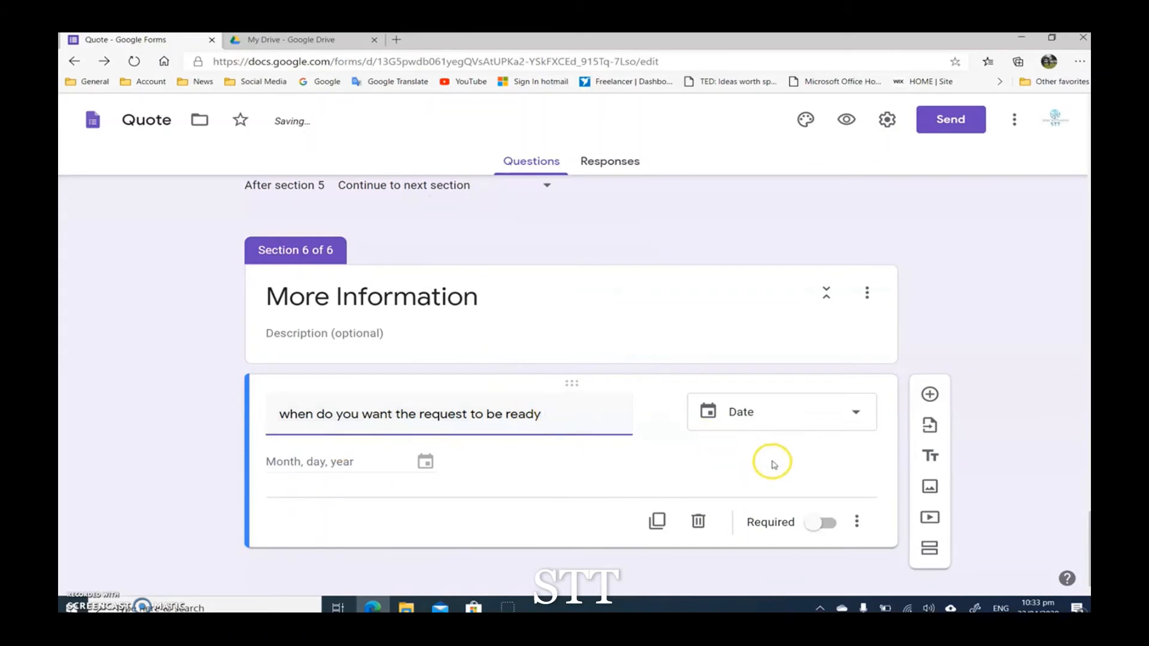
left_click(757, 420)
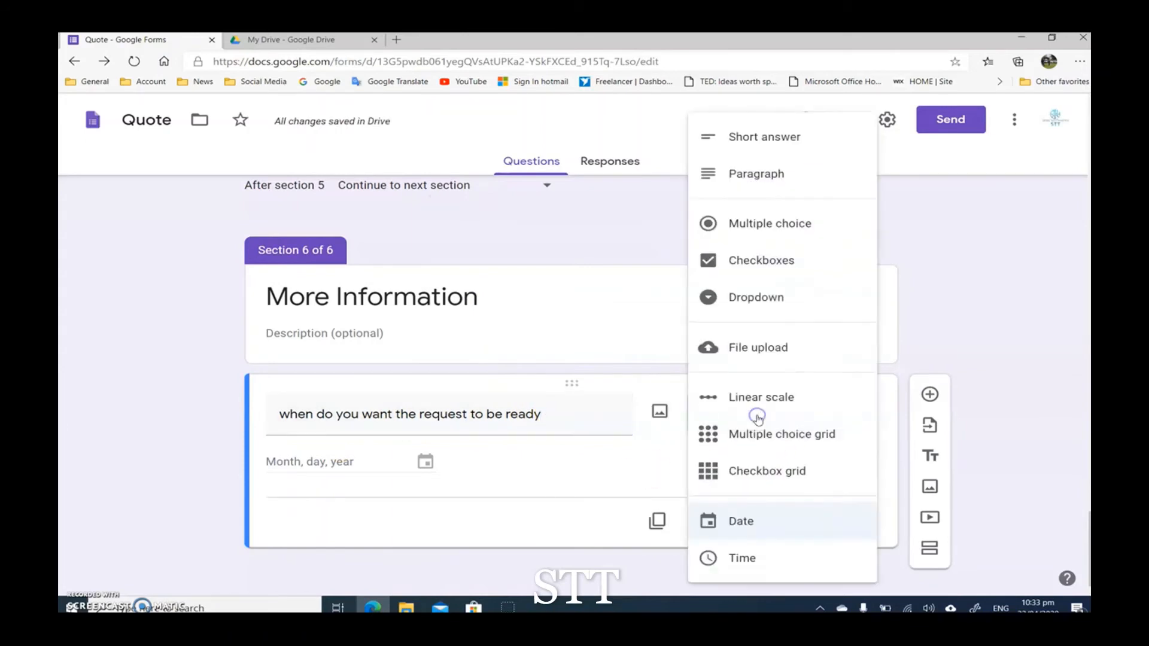
left_click(765, 521)
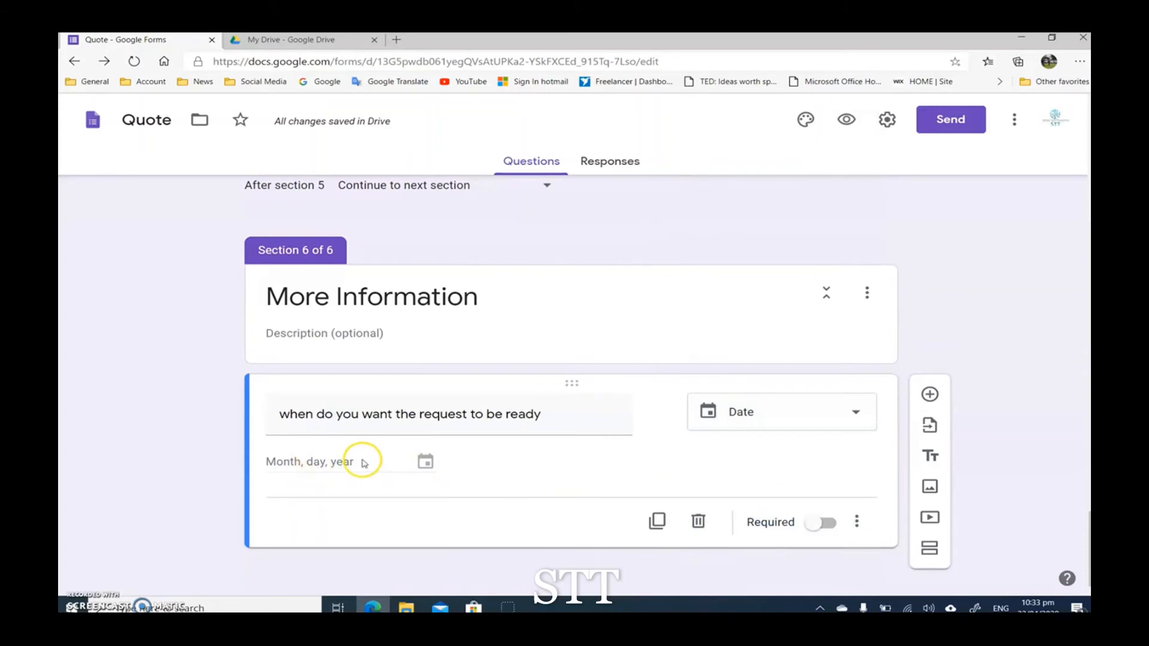
Step: Add a required Short answer question titled "what is your budget ?" below the date question
left_click(929, 392)
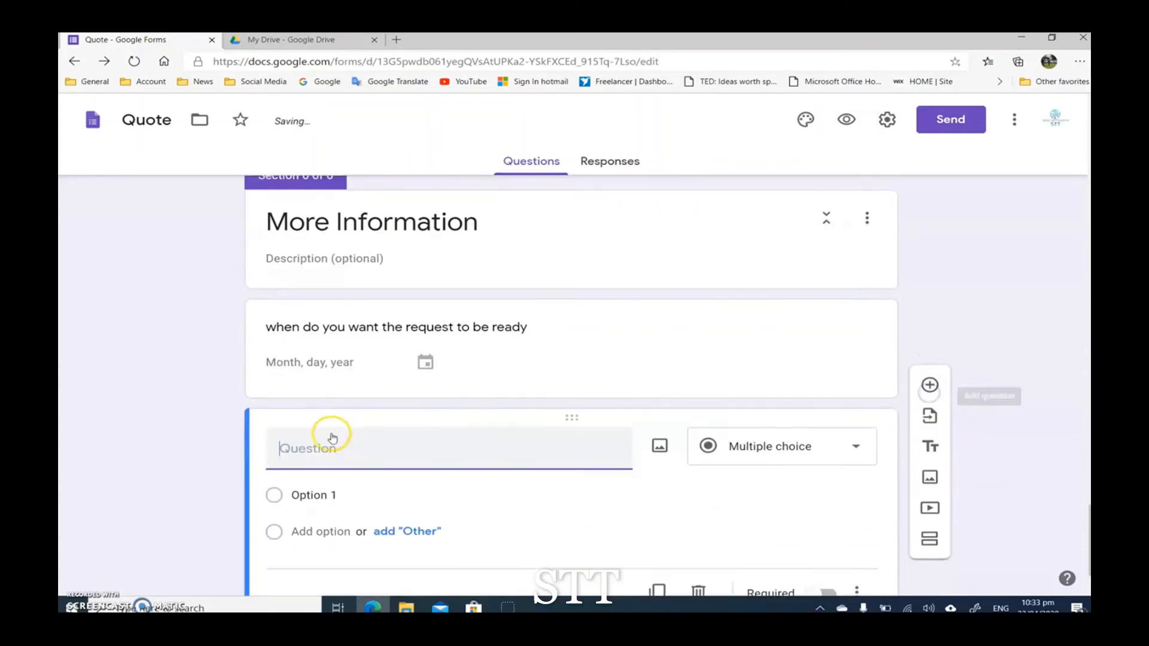
type("what")
type("is")
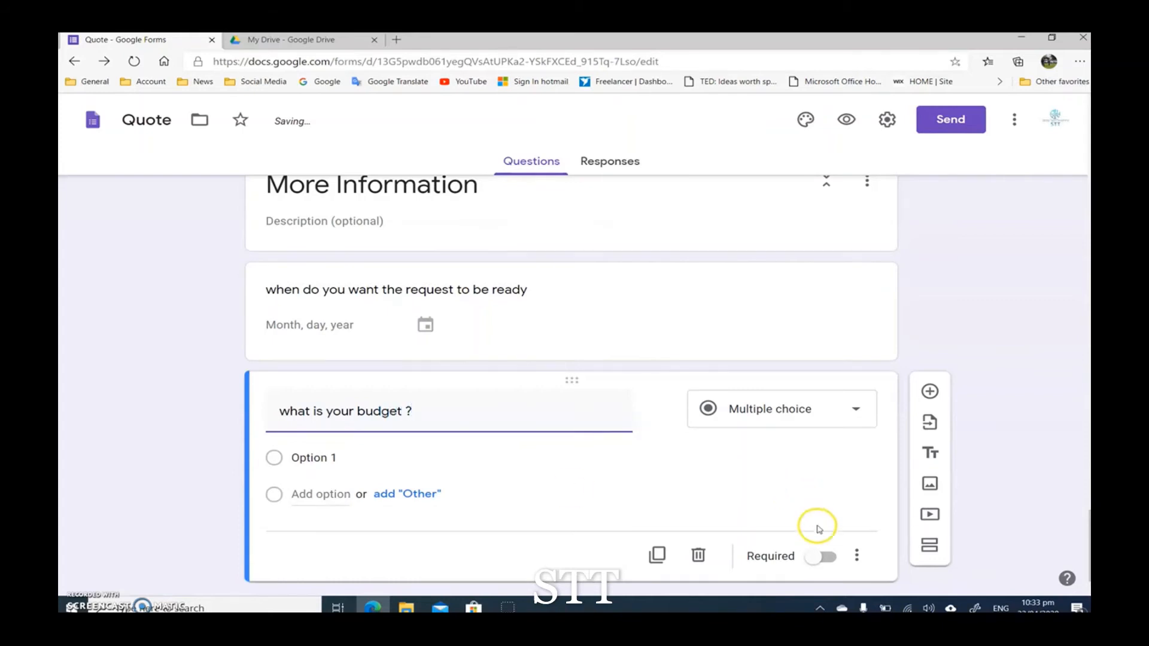
left_click(829, 557)
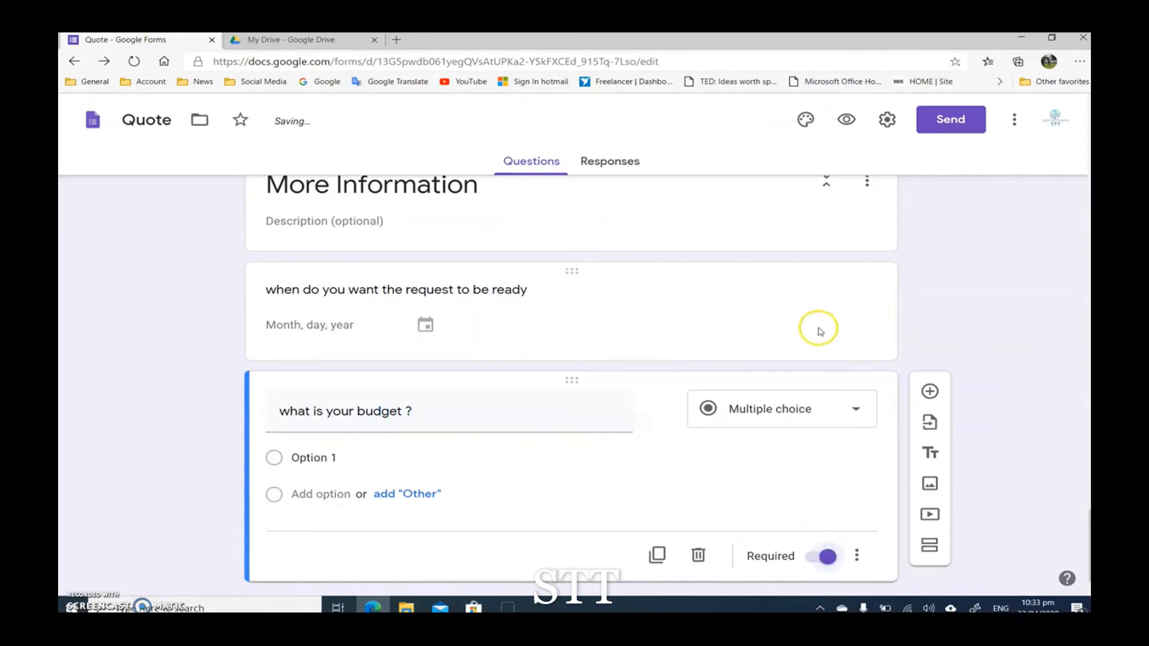
left_click(777, 415)
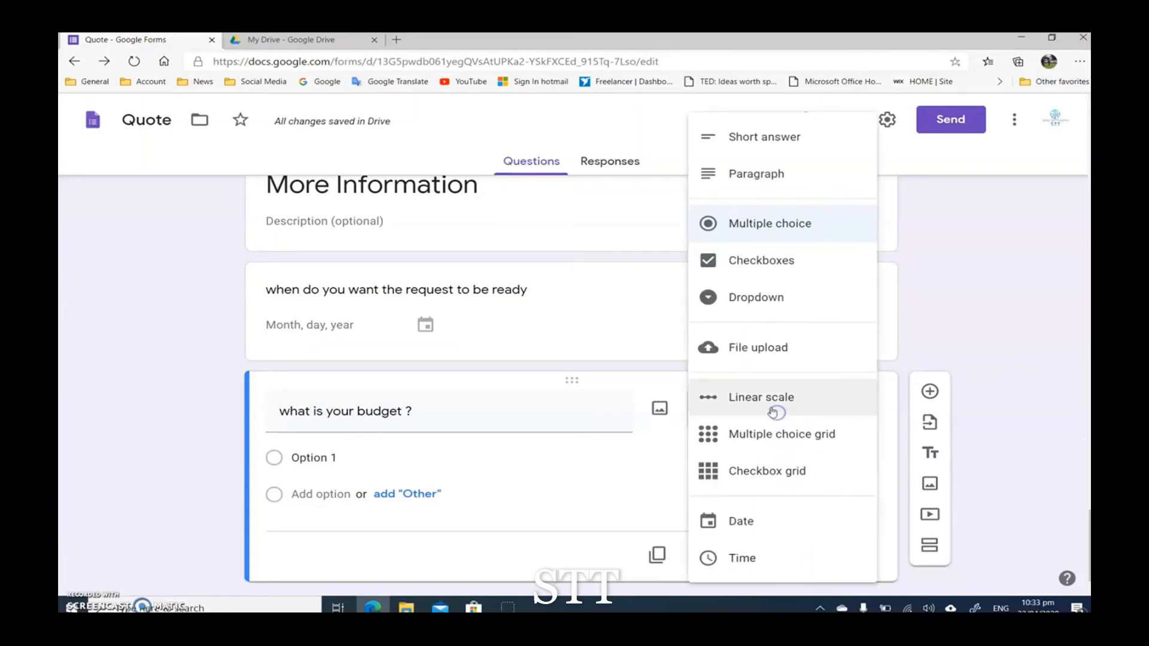
scroll(776, 412, "up", 2)
left_click(784, 149)
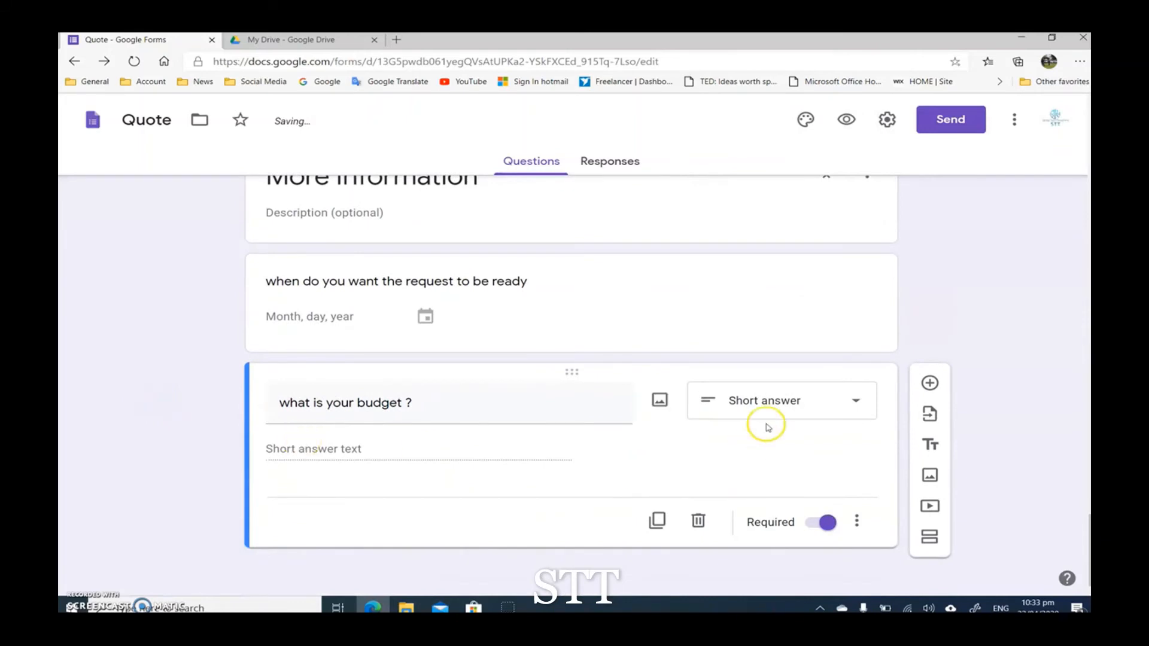
Step: Add a Paragraph question titled "Do you want to tell us more information about your request" below the budget question
left_click(942, 388)
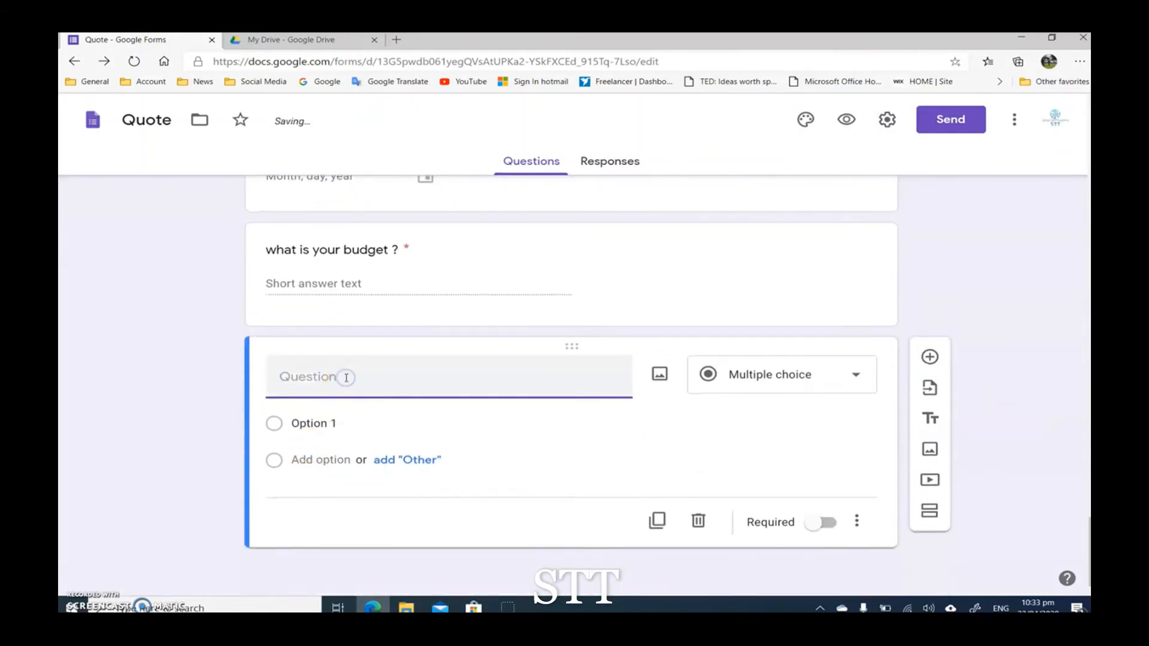
type("Do you want to")
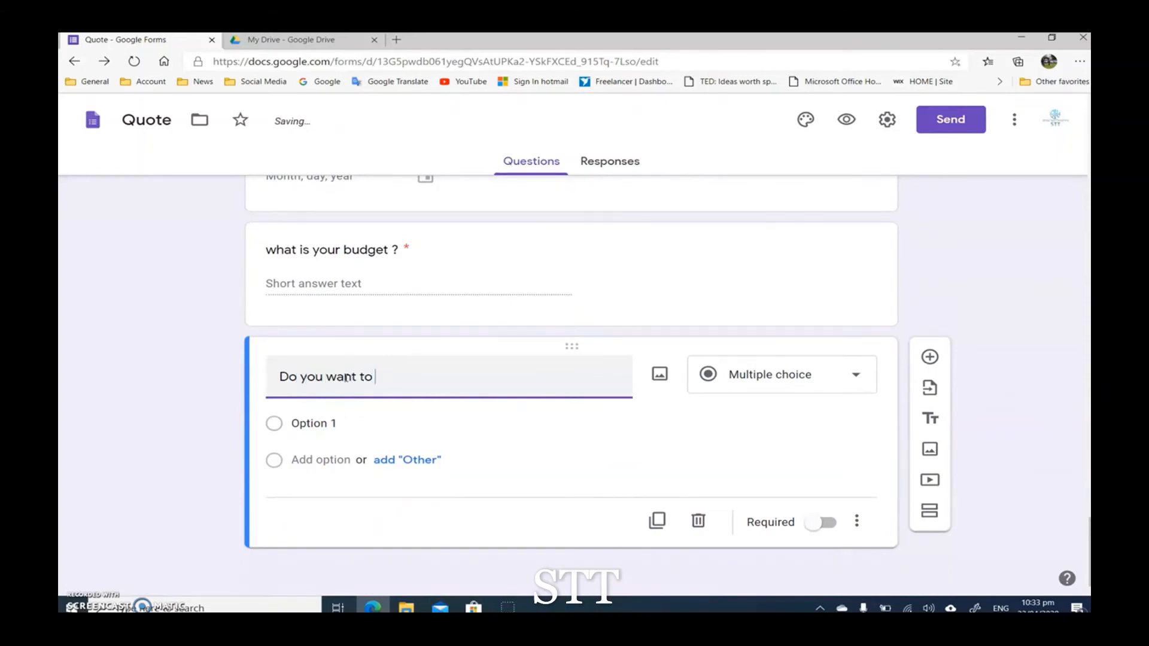
type(" tell us more information about your r")
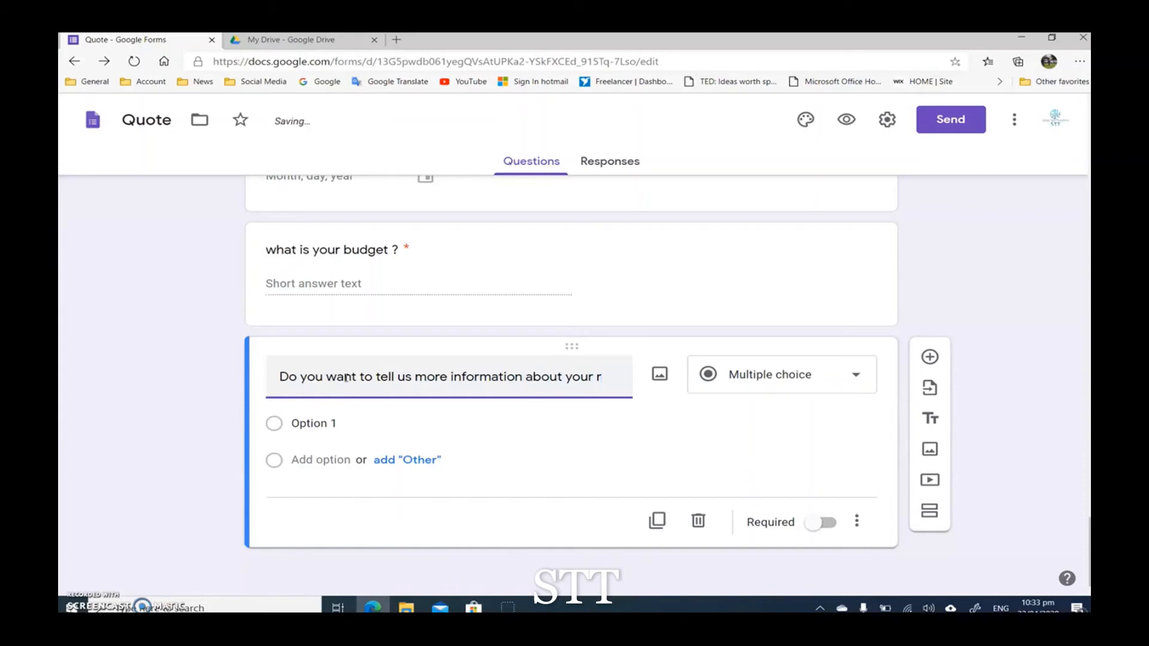
type("equest")
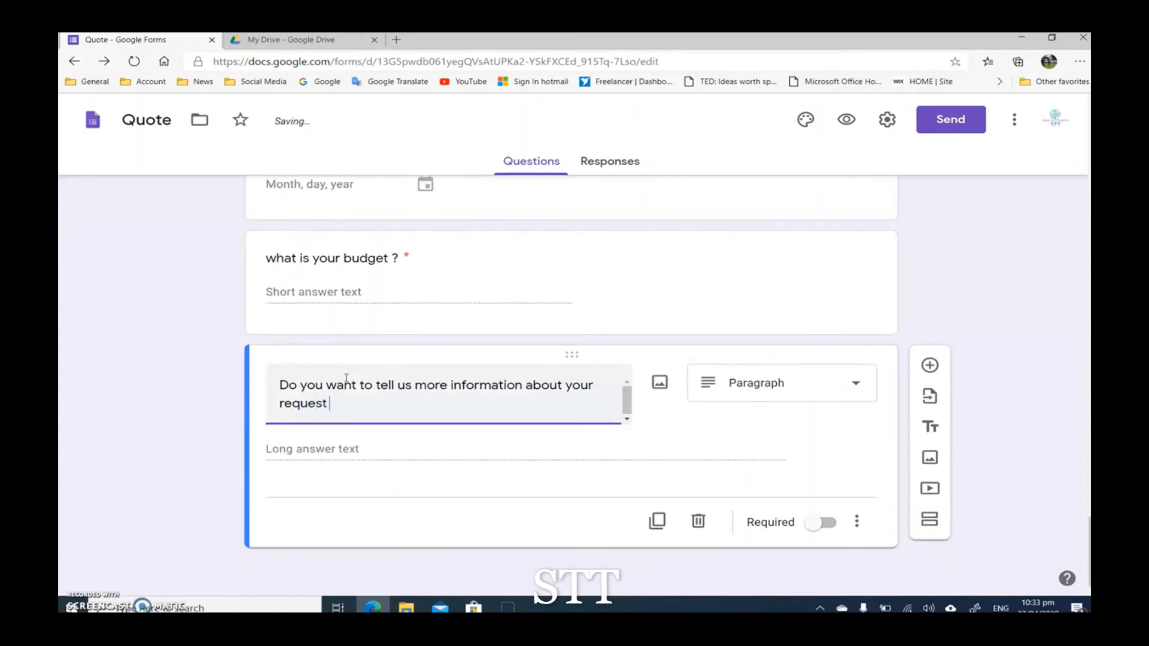
left_click(765, 383)
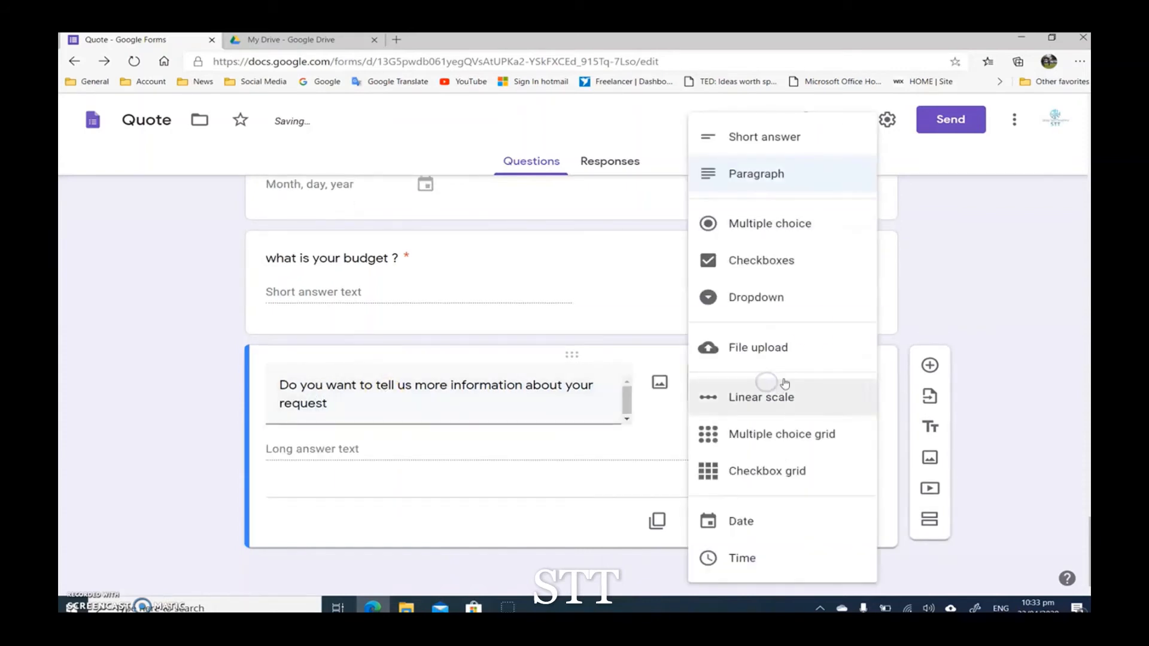
left_click(774, 183)
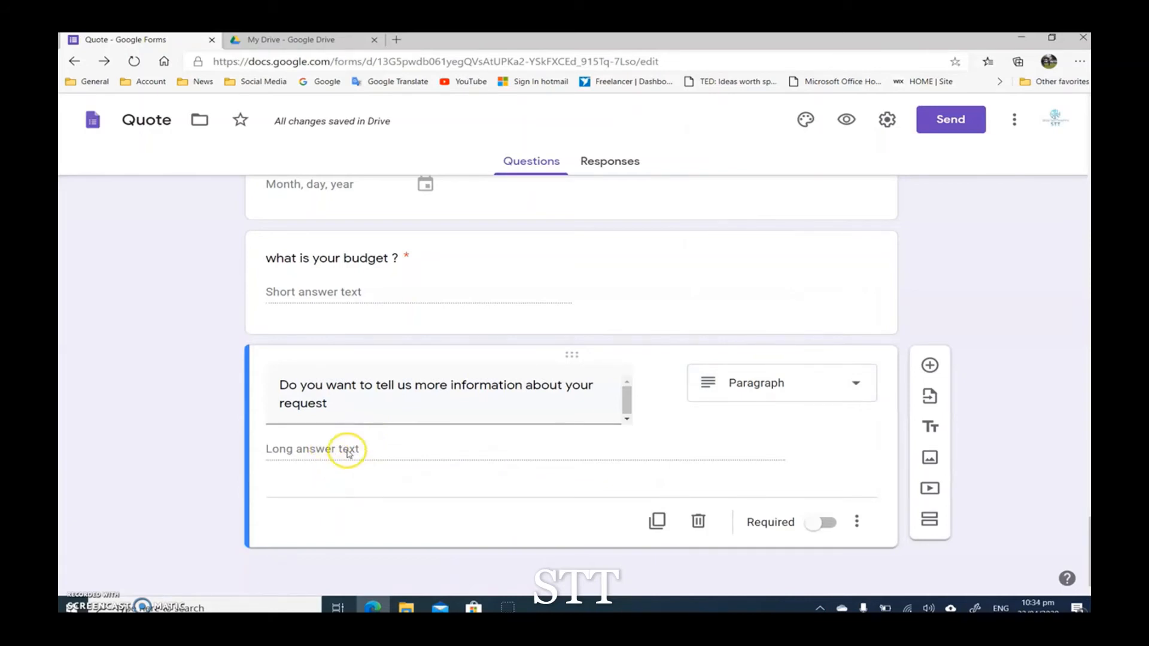
Step: Add a multiple-choice question titled "How did you hear about us?" with "Social media" as its first option
left_click(928, 366)
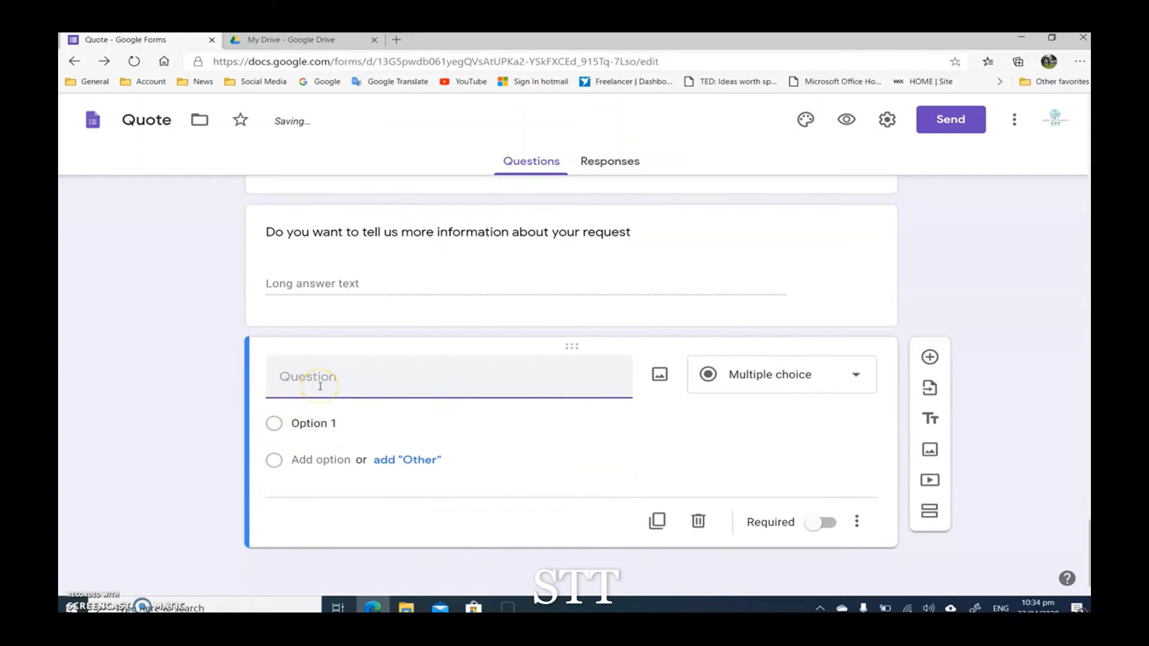
type("How did you hear about us?")
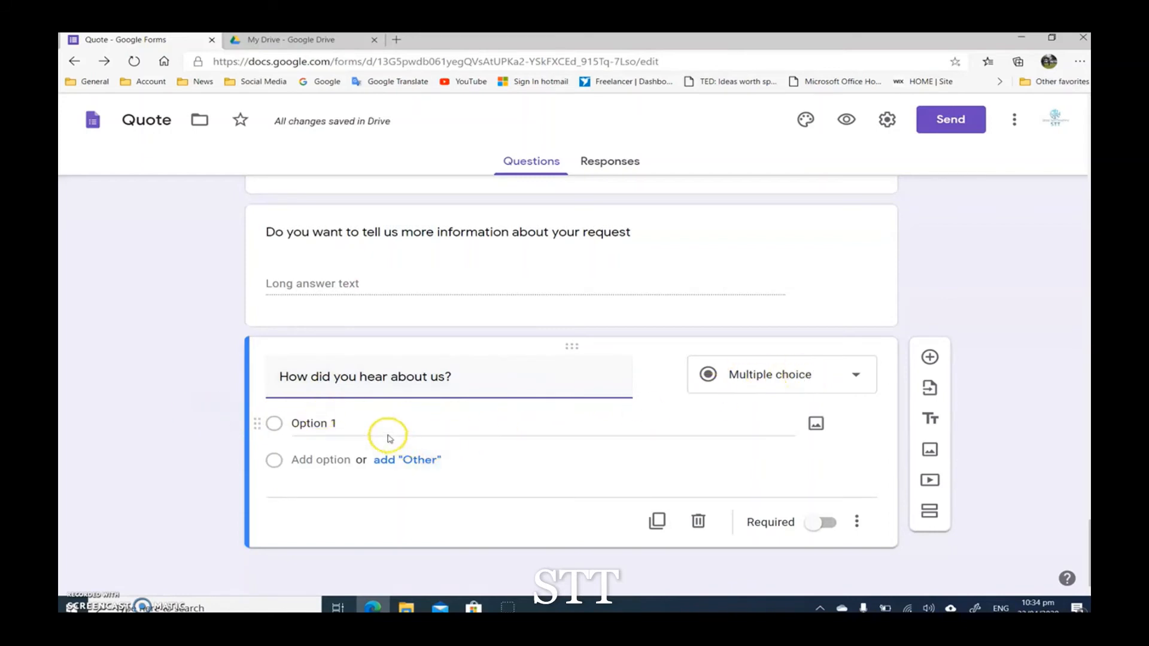
left_click(323, 426)
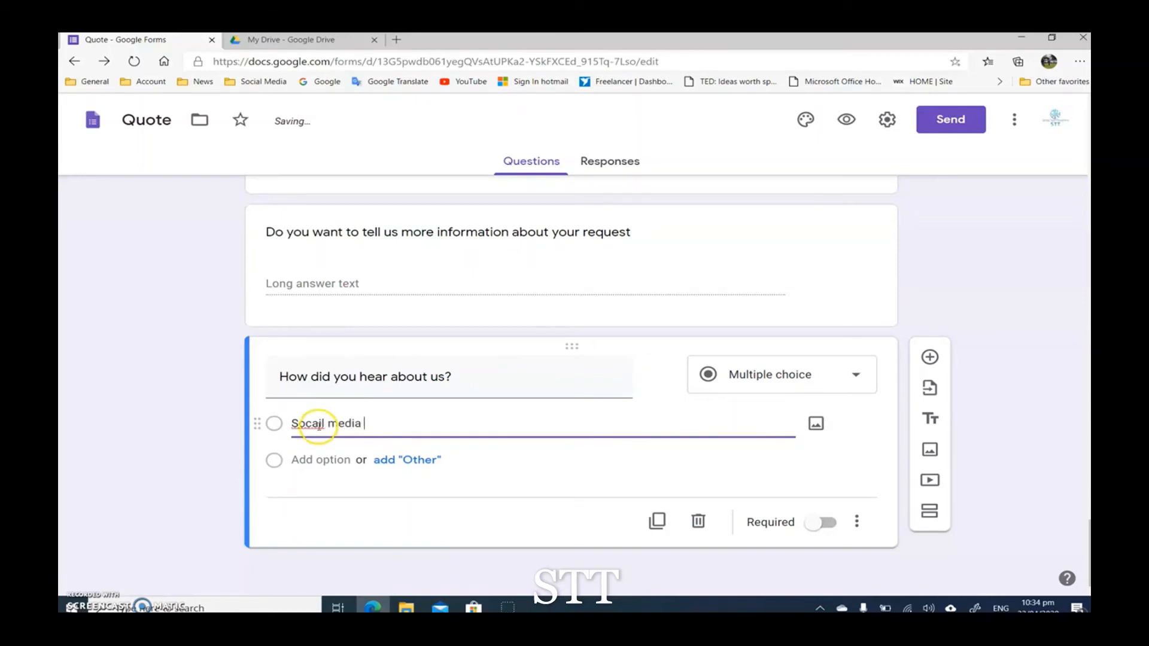
right_click(318, 425)
left_click(355, 217)
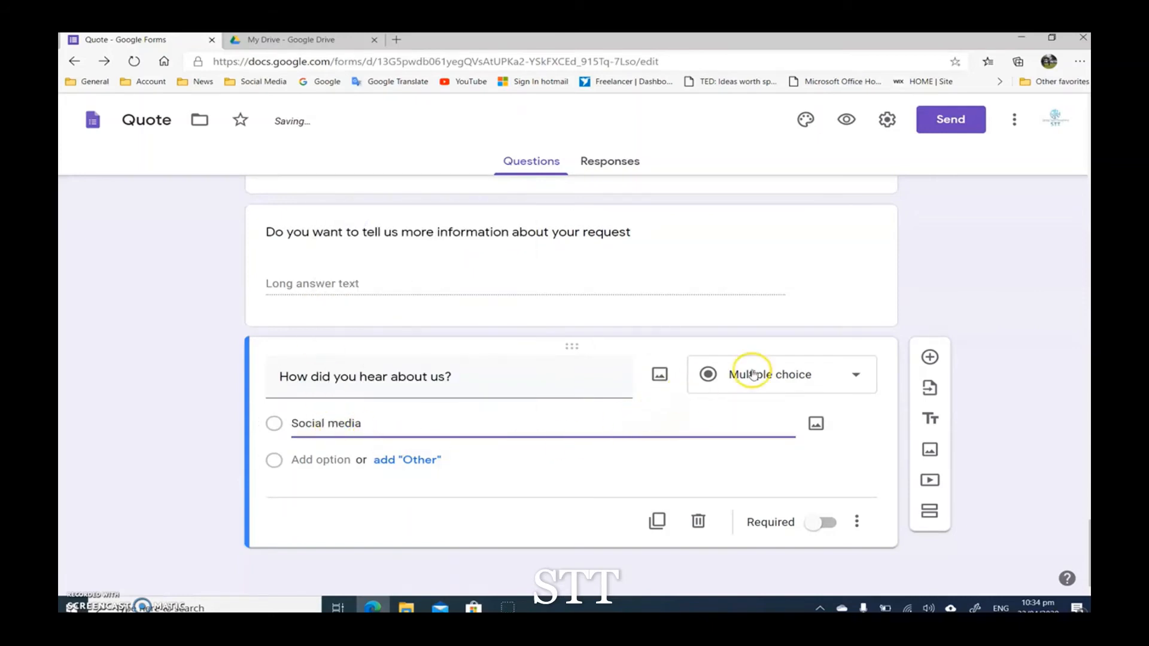
Step: Add the options "Email" and "Word of mouth" to the "How did you hear about us?" question
left_click(316, 460)
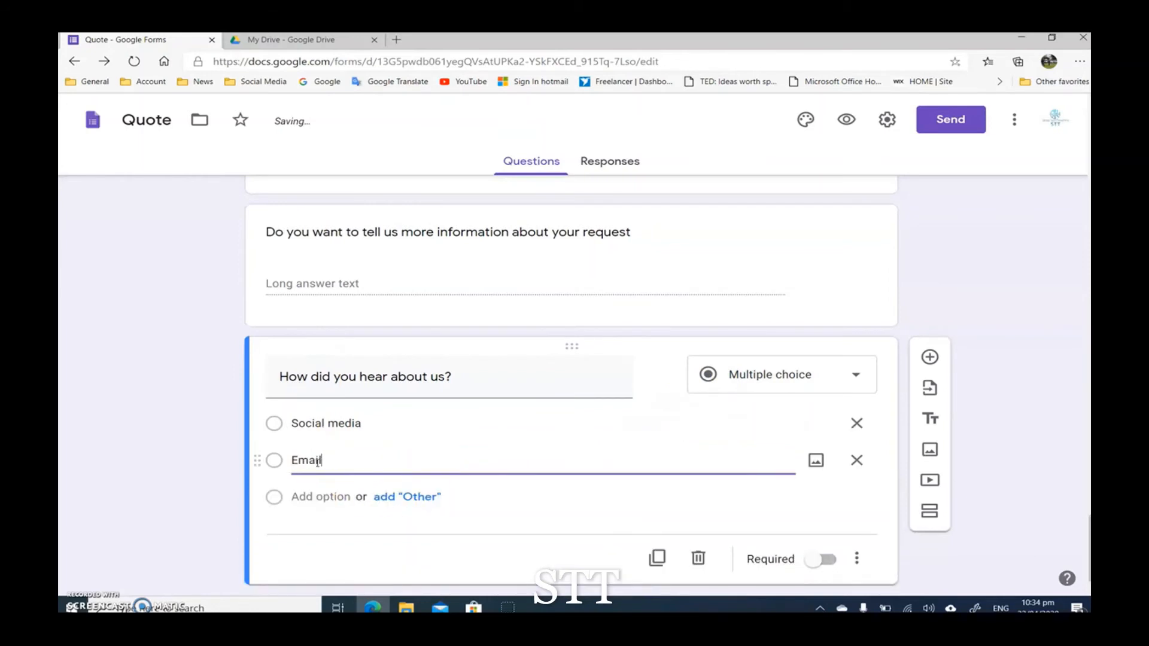
left_click(325, 494)
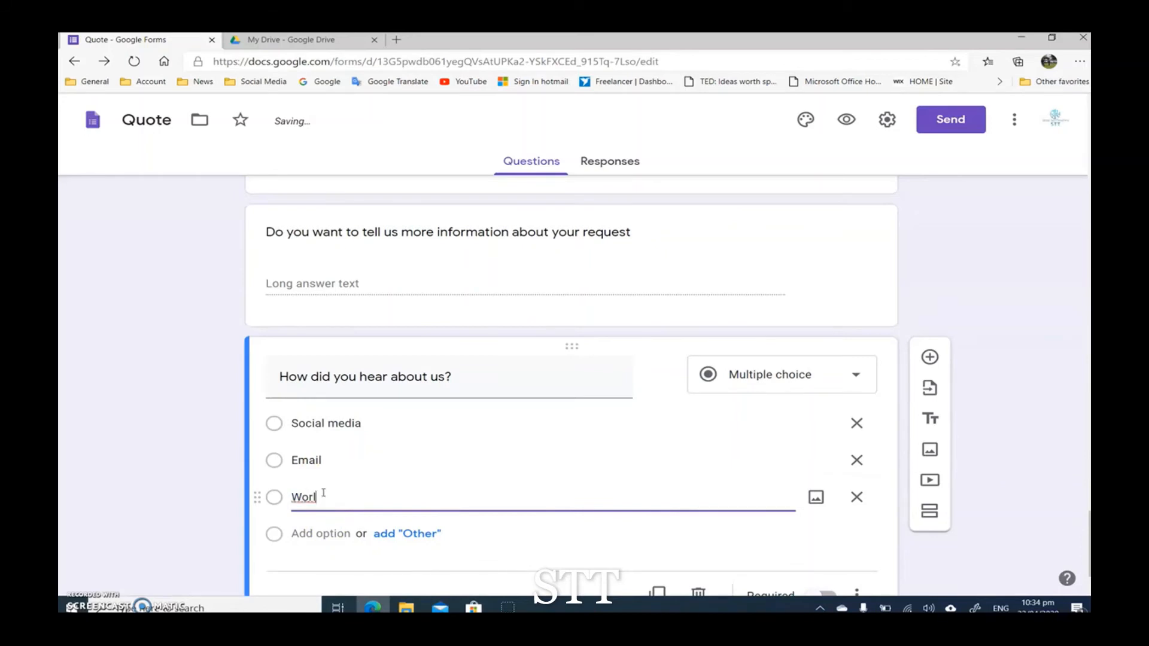
type("Word ")
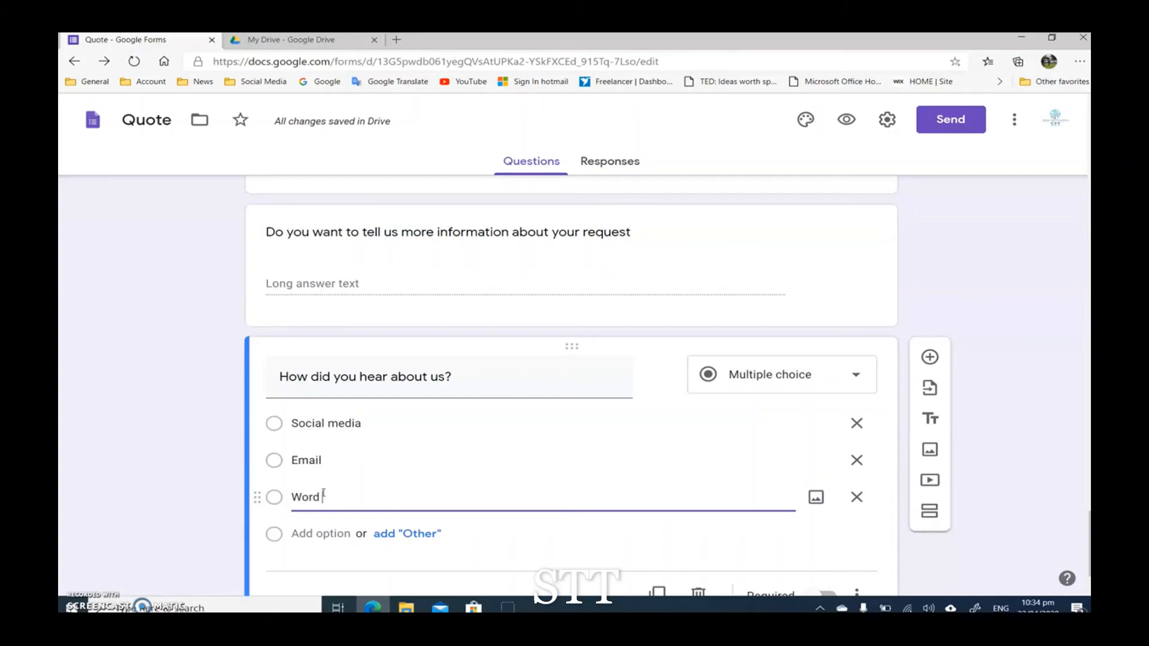
type("of mouth")
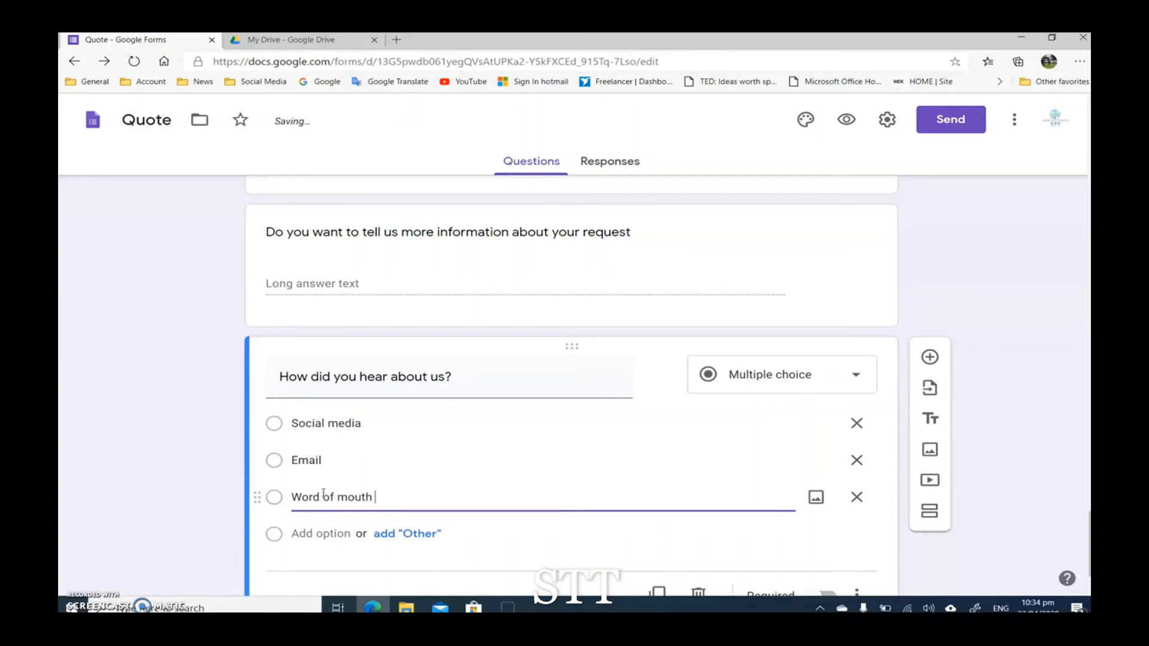
left_click(214, 492)
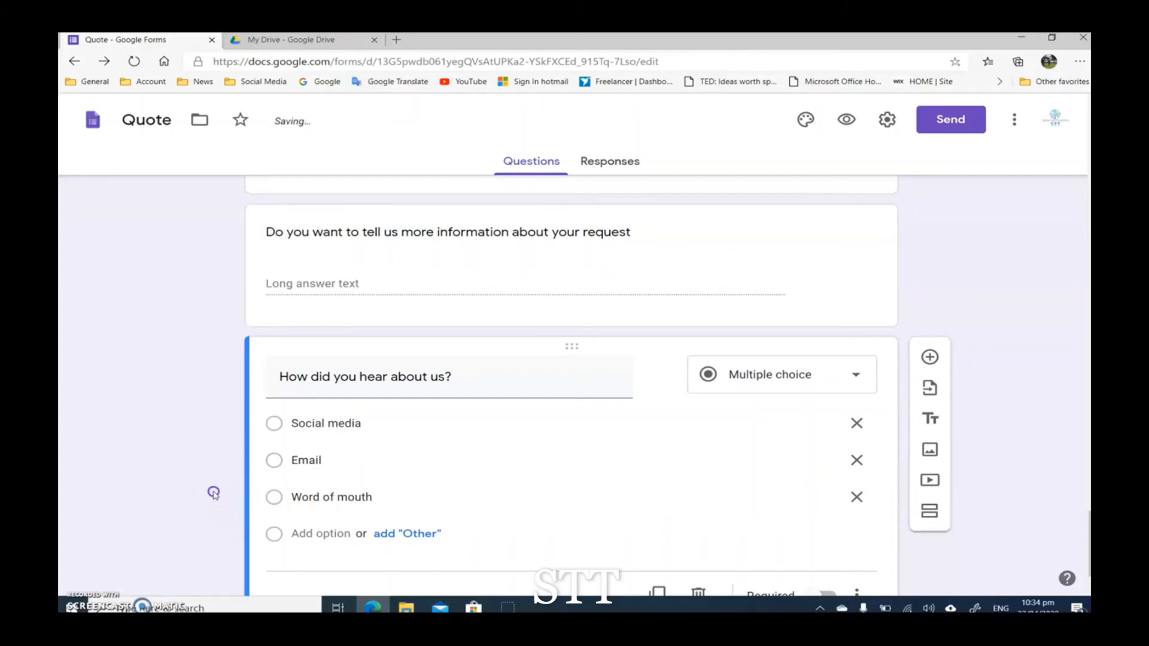
scroll(181, 464, "down", 1)
scroll(205, 454, "up", 1)
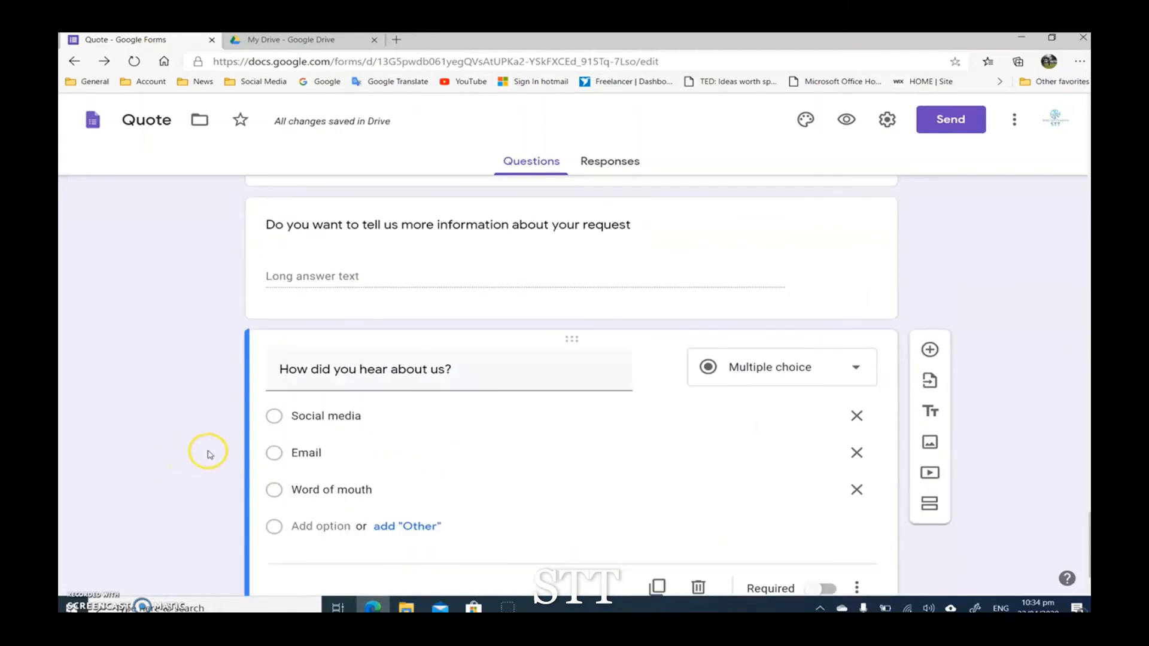
scroll(221, 486, "up", 15)
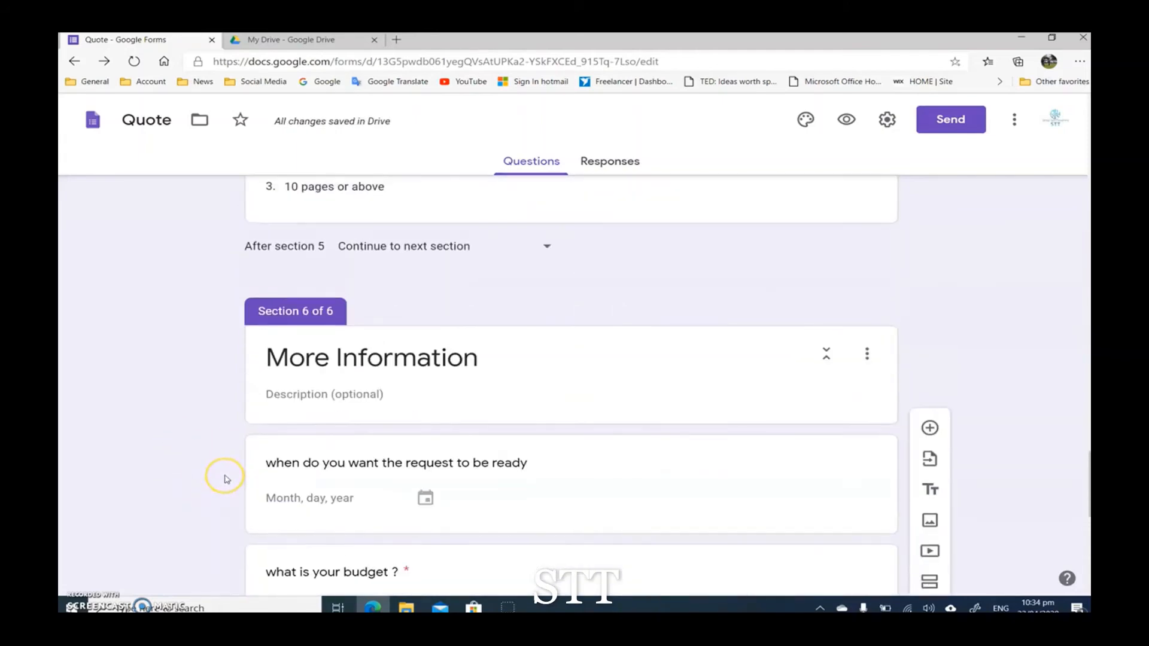
scroll(226, 477, "up", 15)
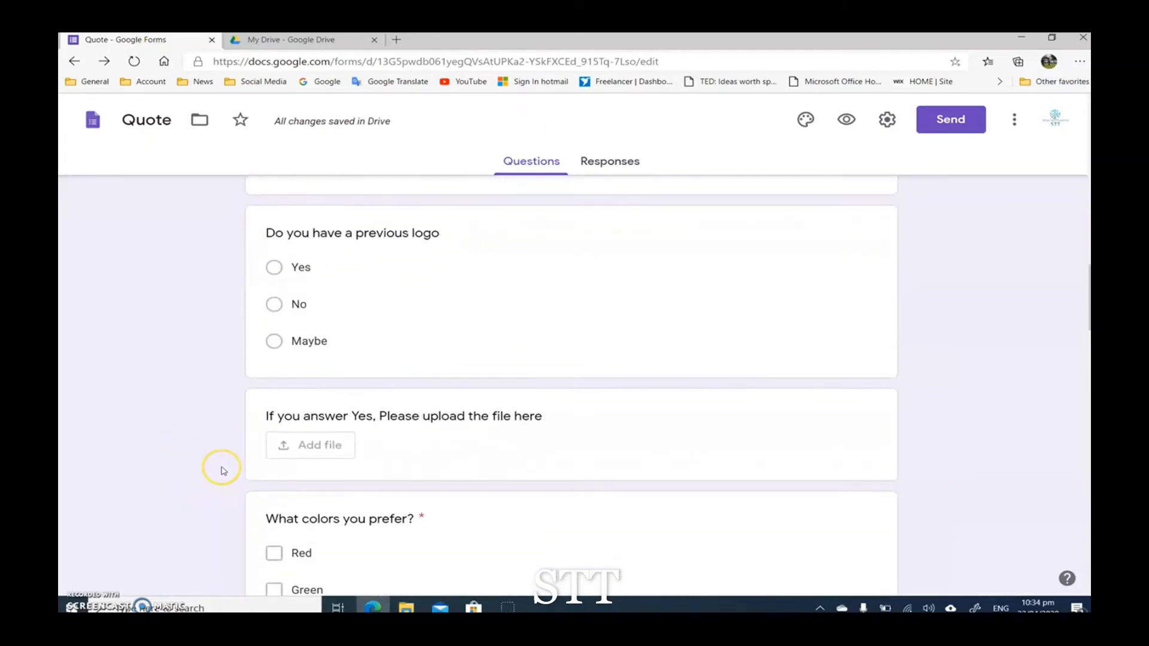
Step: Review the form from its title section through the Design question and the Logo section's questions
scroll(225, 470, "up", 12)
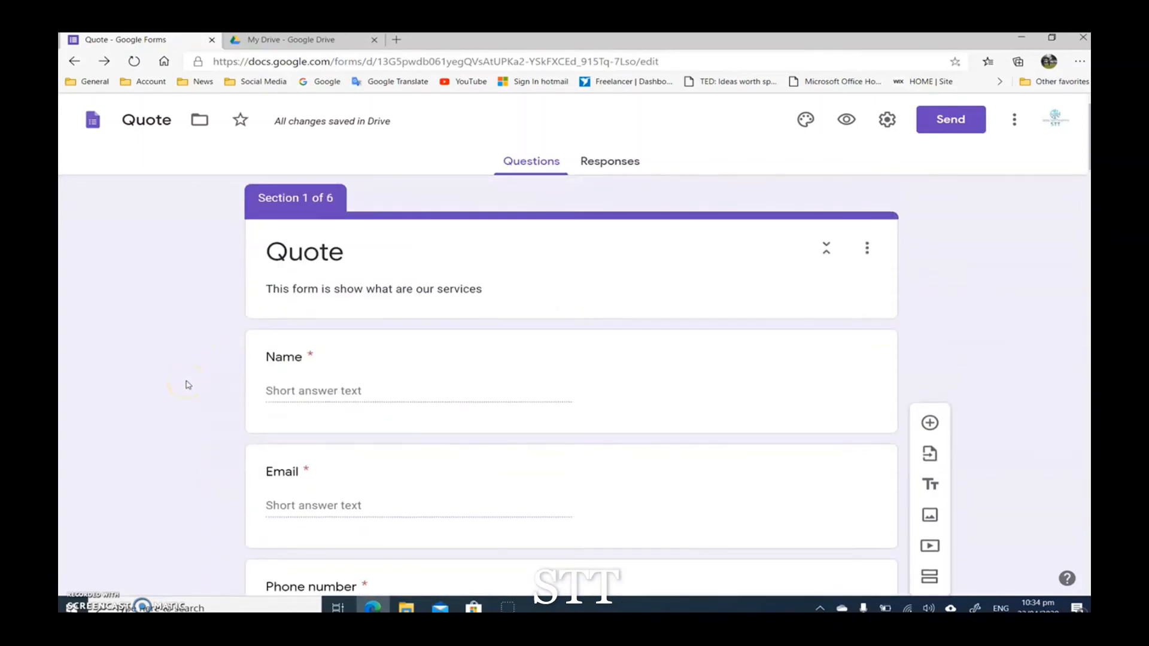
scroll(186, 385, "down", 7)
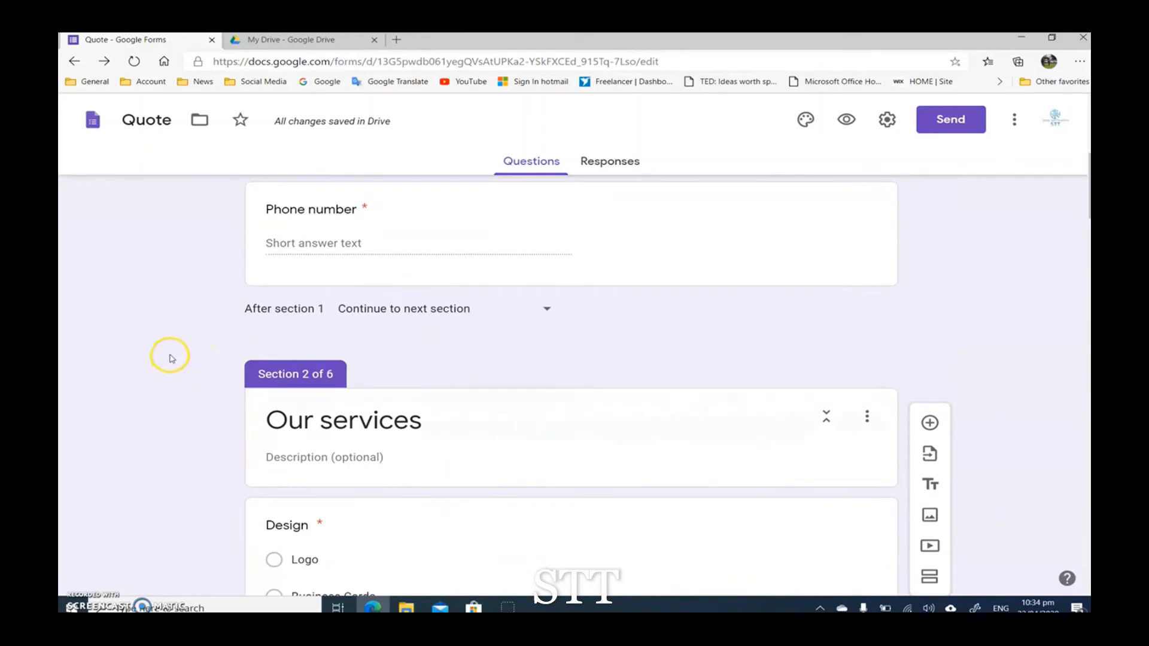
scroll(161, 362, "down", 1)
scroll(341, 307, "down", 4)
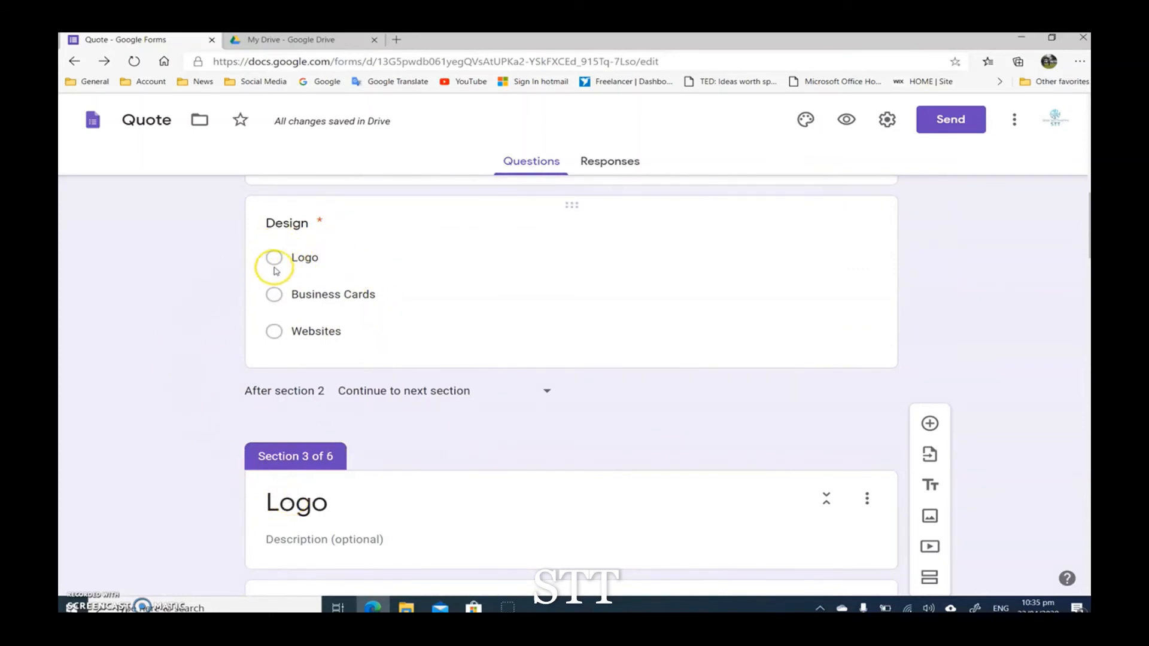
scroll(209, 323, "down", 4)
scroll(197, 330, "down", 12)
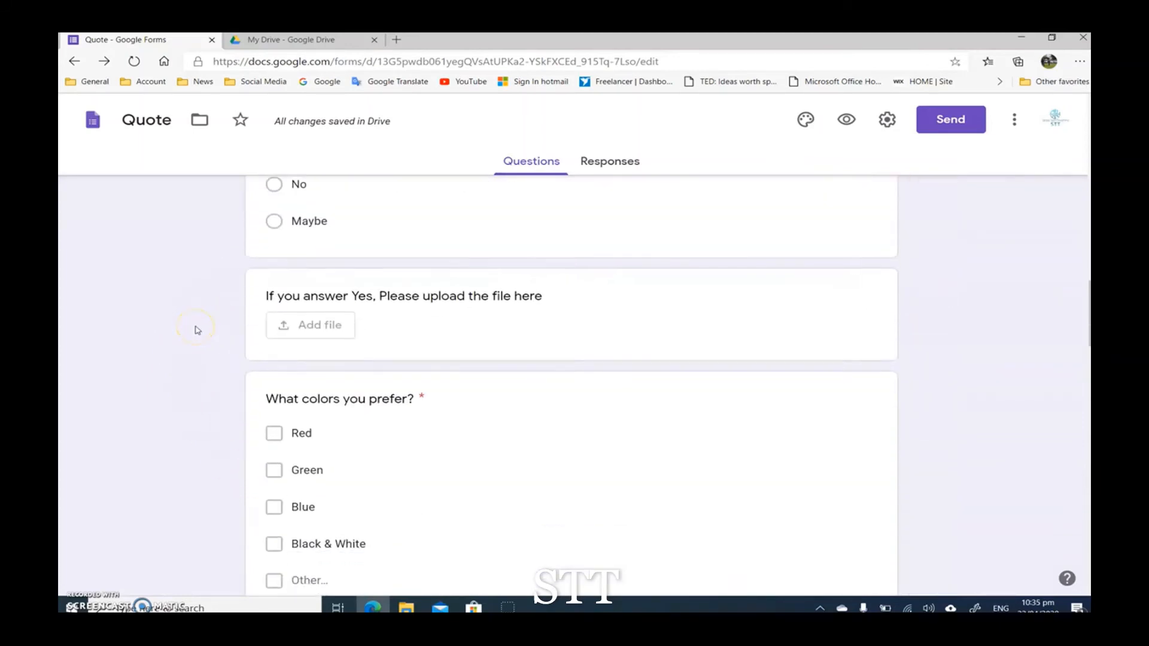
scroll(221, 335, "up", 12)
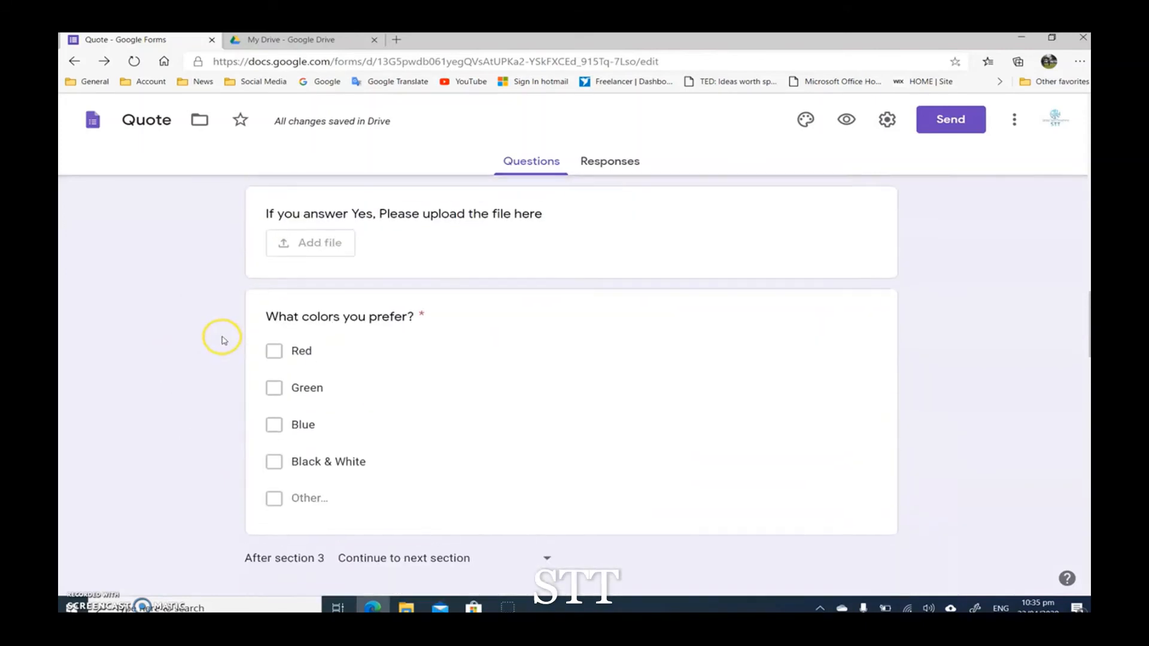
scroll(240, 315, "down", 4)
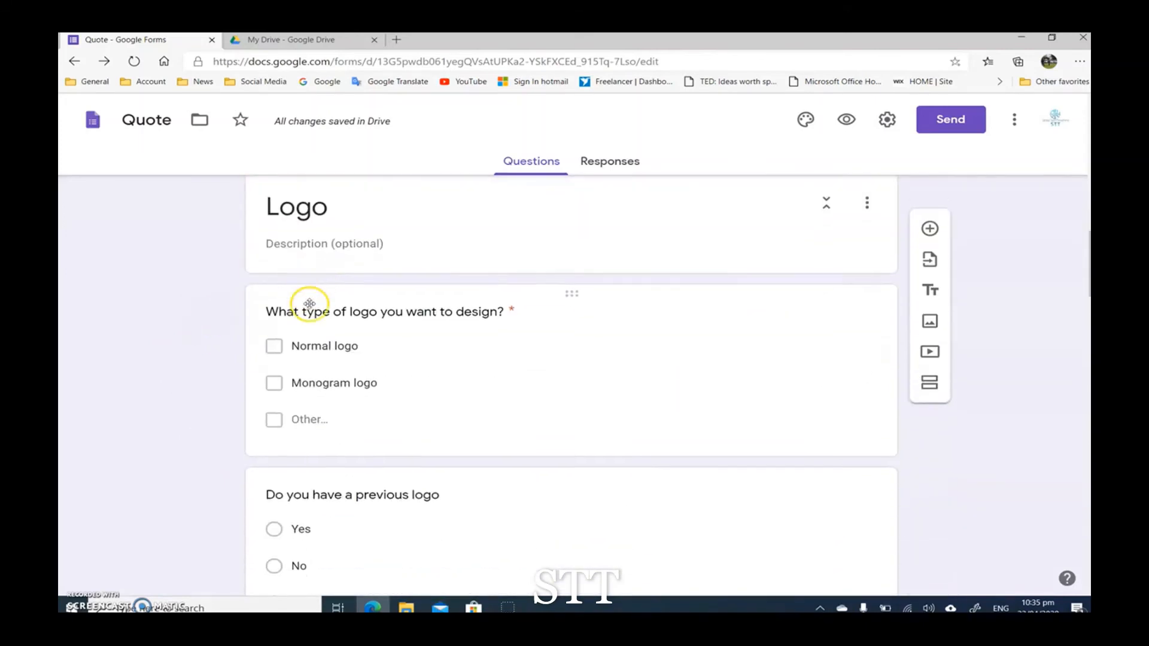
scroll(479, 359, "down", 2)
scroll(542, 426, "down", 3)
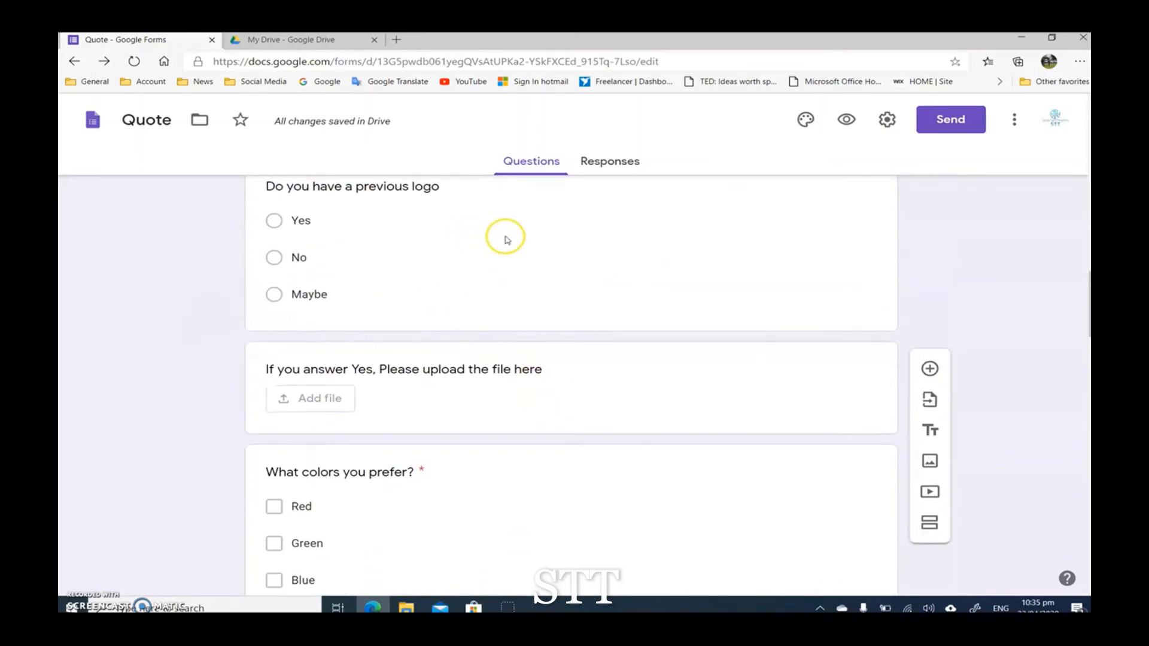
Step: Set the Logo section to continue to section 6 (More Information) after it is completed
scroll(466, 287, "down", 5)
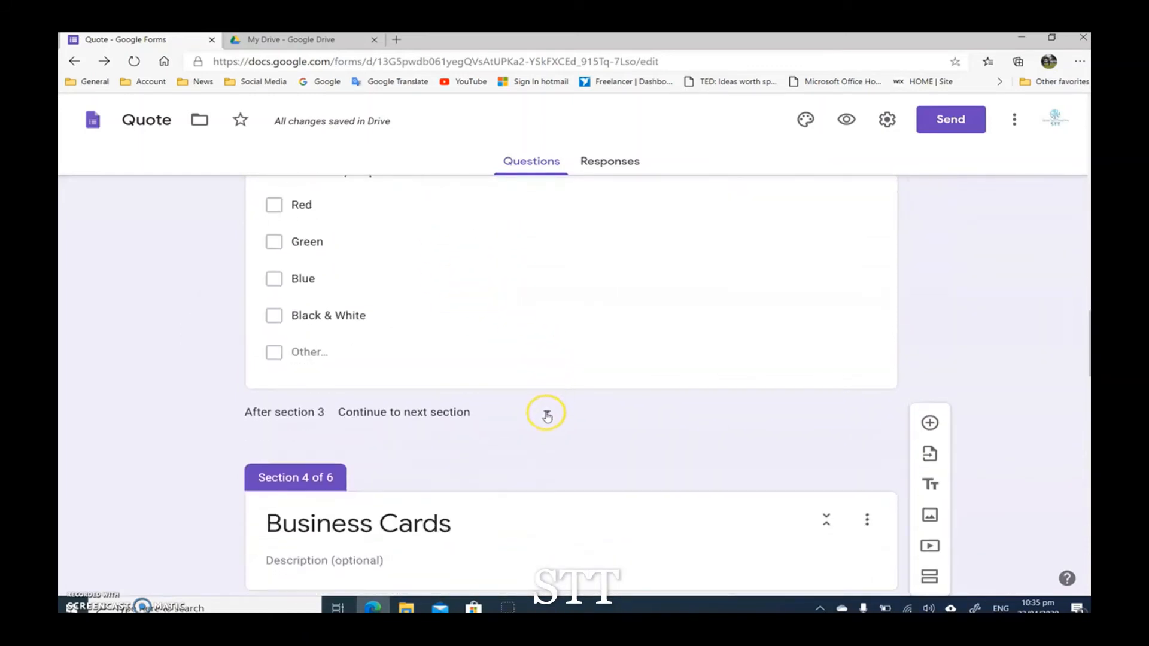
left_click(547, 414)
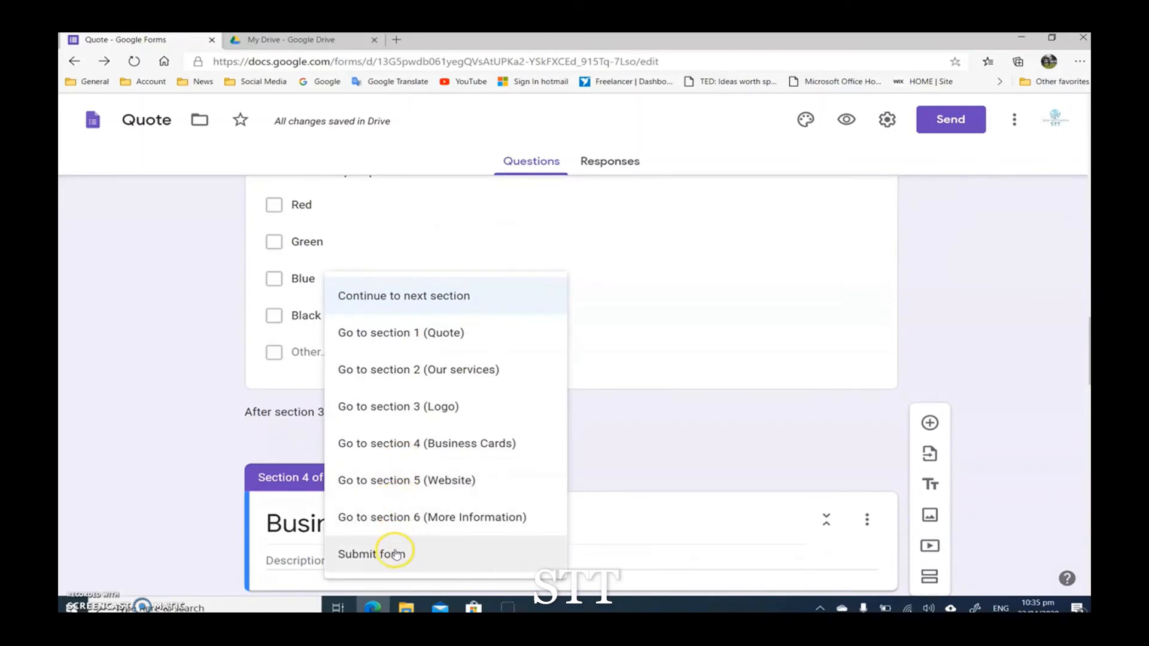
left_click(386, 518)
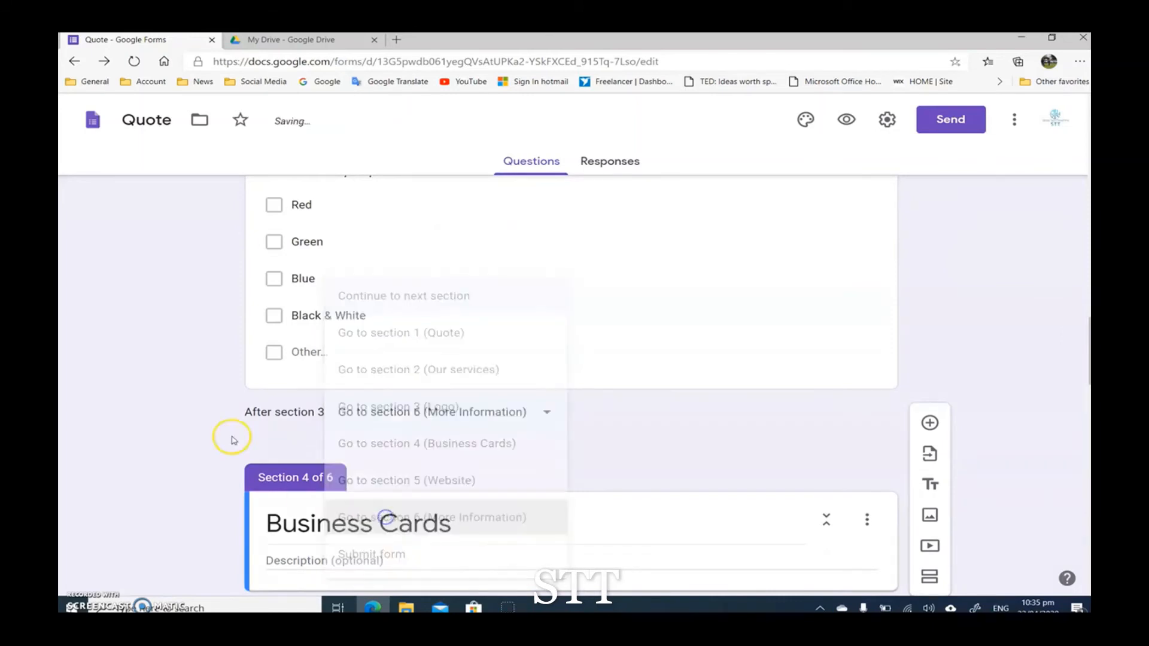
Step: Set the Business Cards section to continue to section 6 (More Information) after it is completed
scroll(188, 353, "down", 5)
scroll(359, 282, "up", 1)
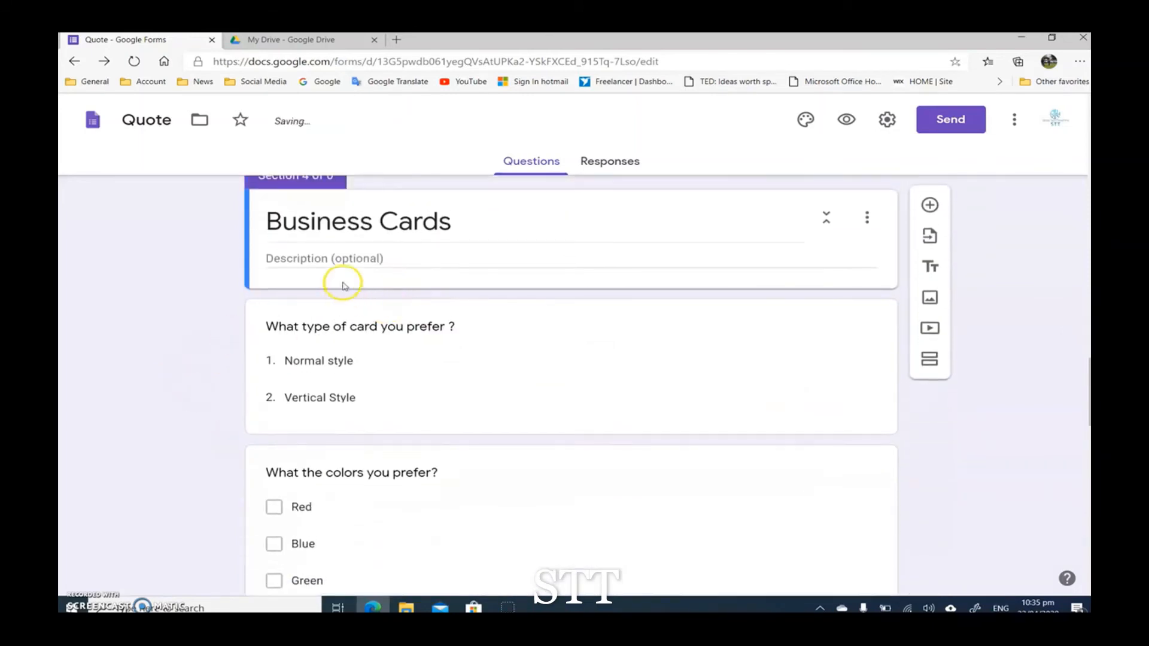
scroll(478, 246, "down", 5)
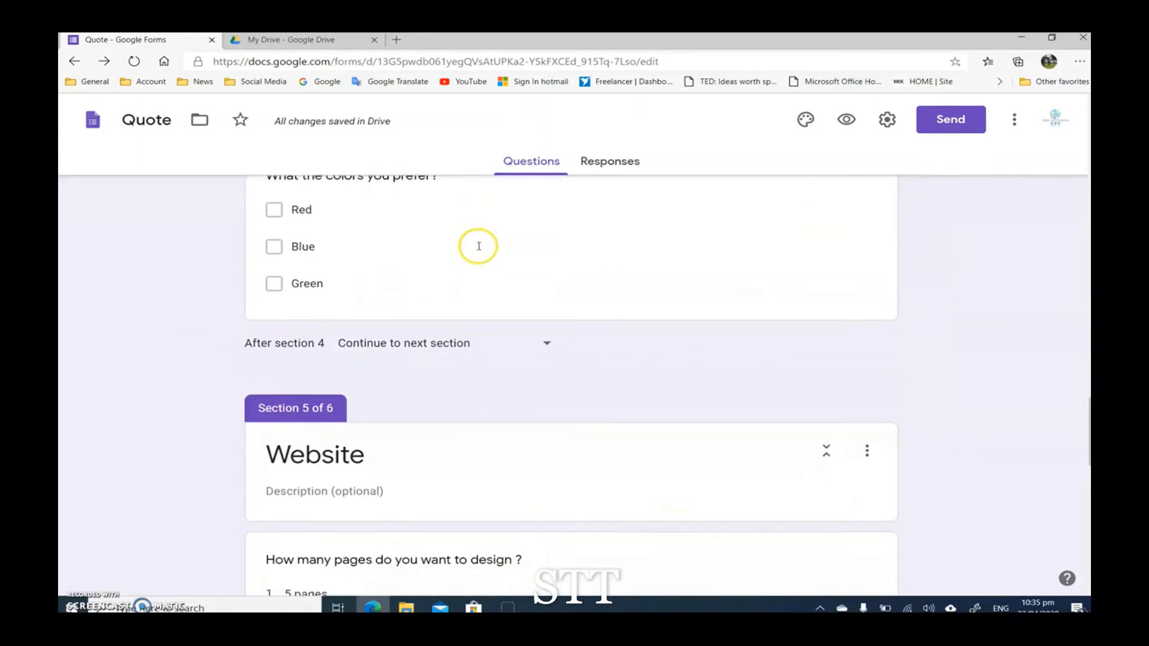
left_click(547, 343)
left_click(413, 525)
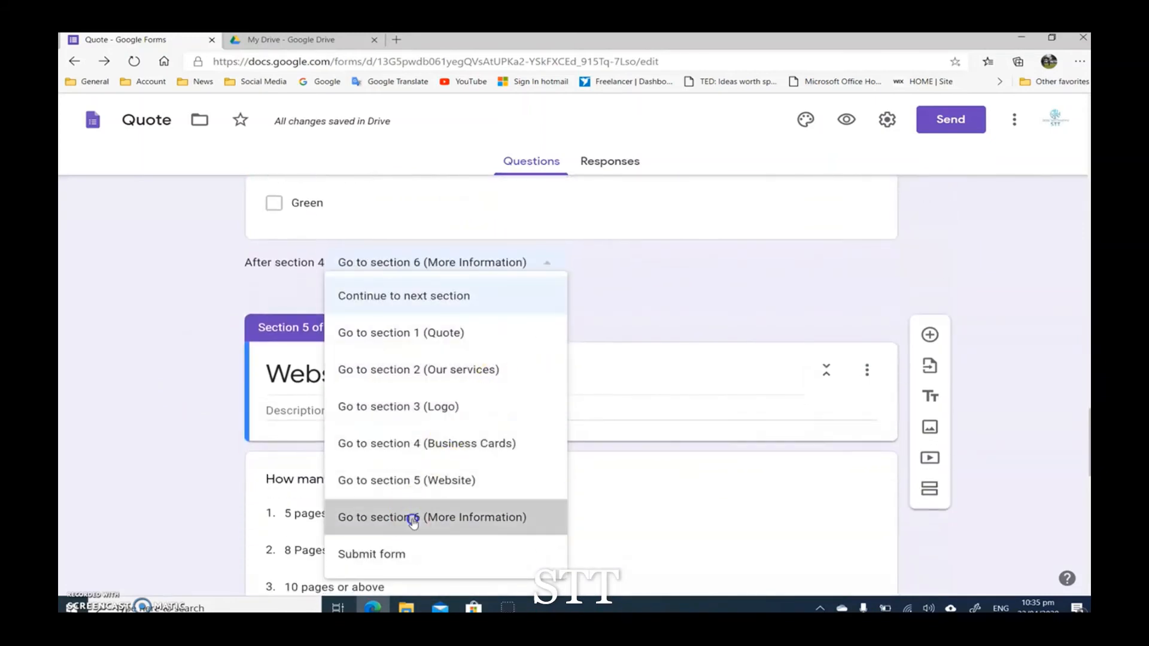
Step: Set the Website section to continue to section 6 (More Information) after it is completed
scroll(158, 367, "down", 3)
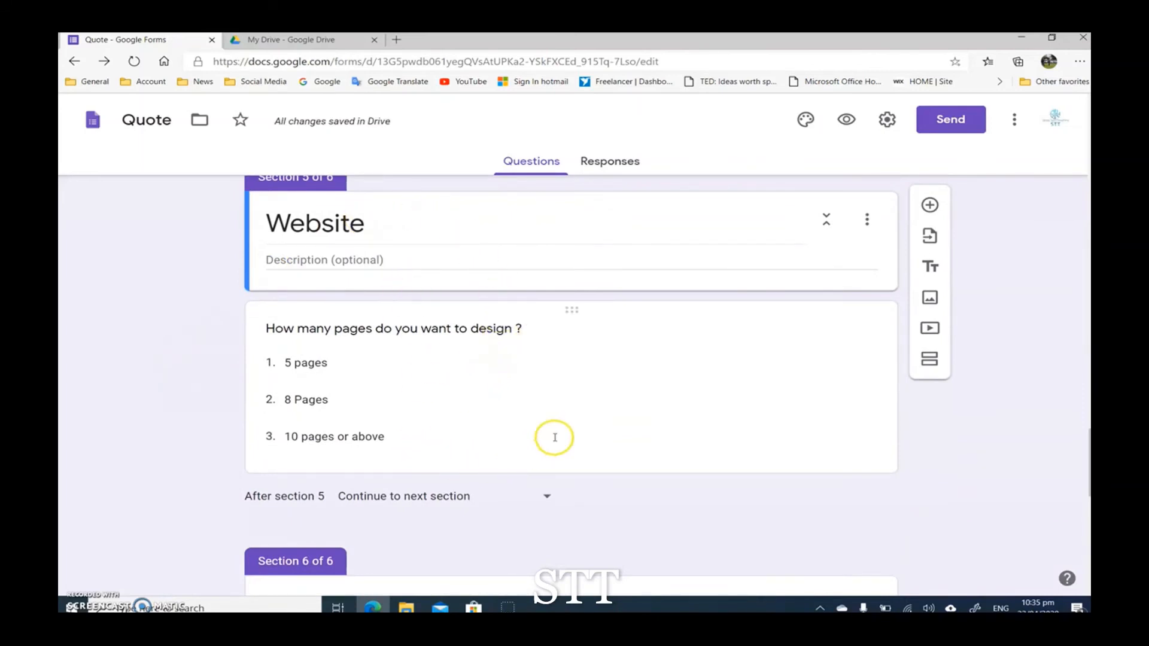
left_click(550, 497)
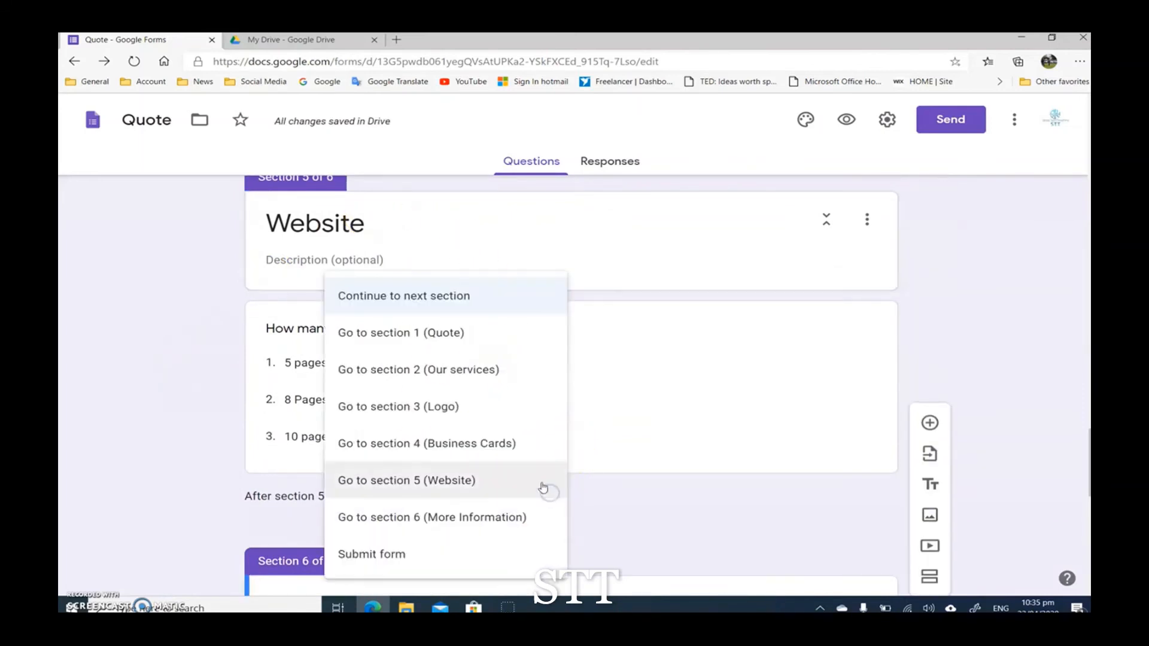
left_click(401, 519)
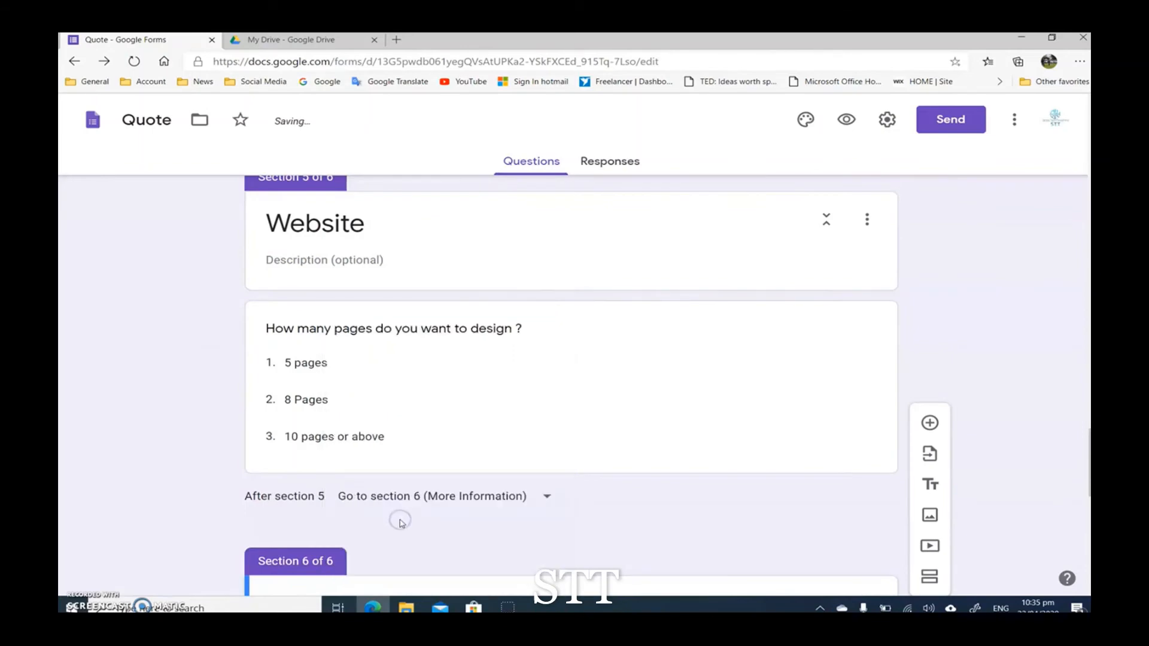
Step: Review all the questions in the More Information section, from the date question to "How did you hear about us?"
scroll(132, 396, "down", 2)
scroll(287, 303, "down", 3)
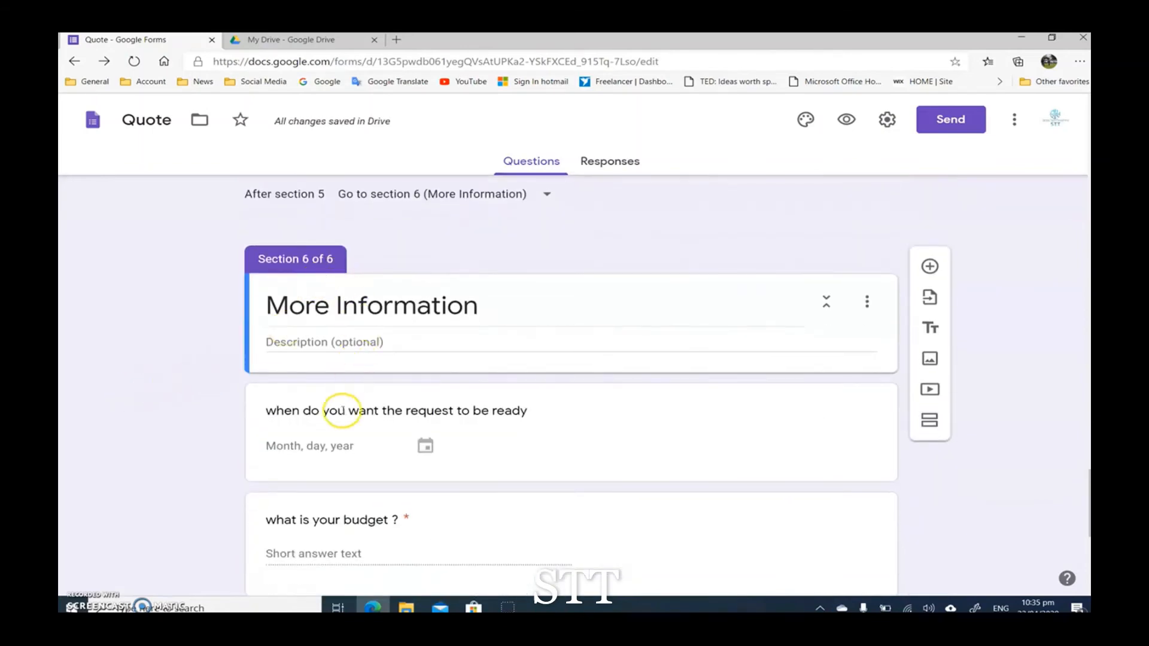
scroll(339, 419, "down", 6)
scroll(298, 447, "up", 1)
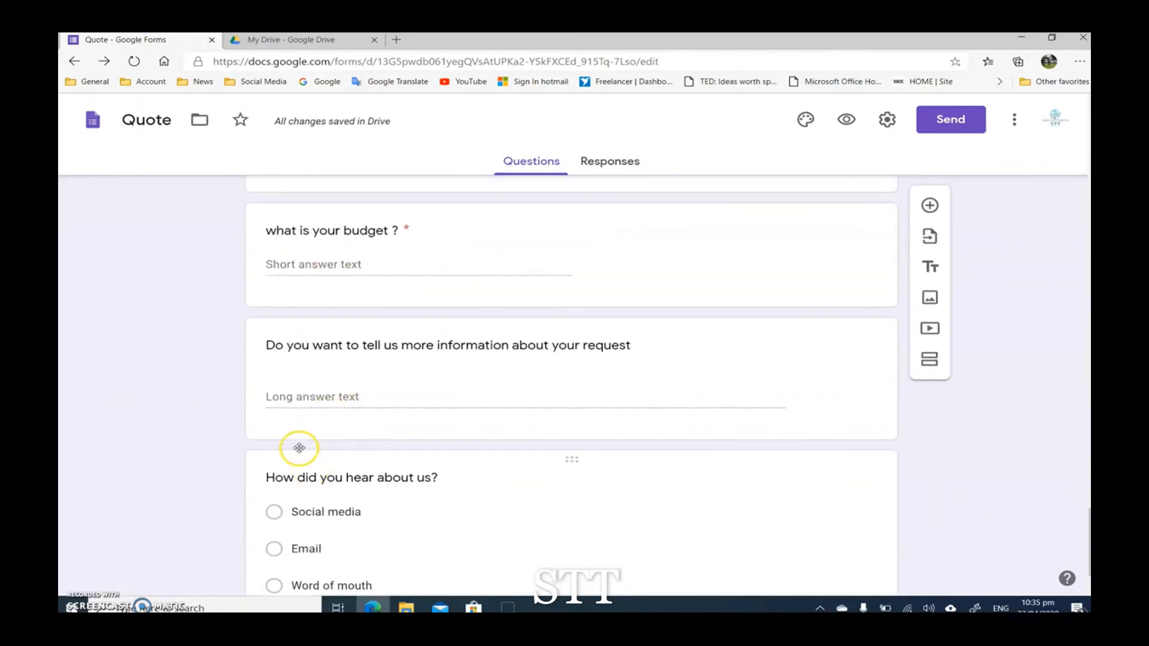
scroll(295, 423, "down", 1)
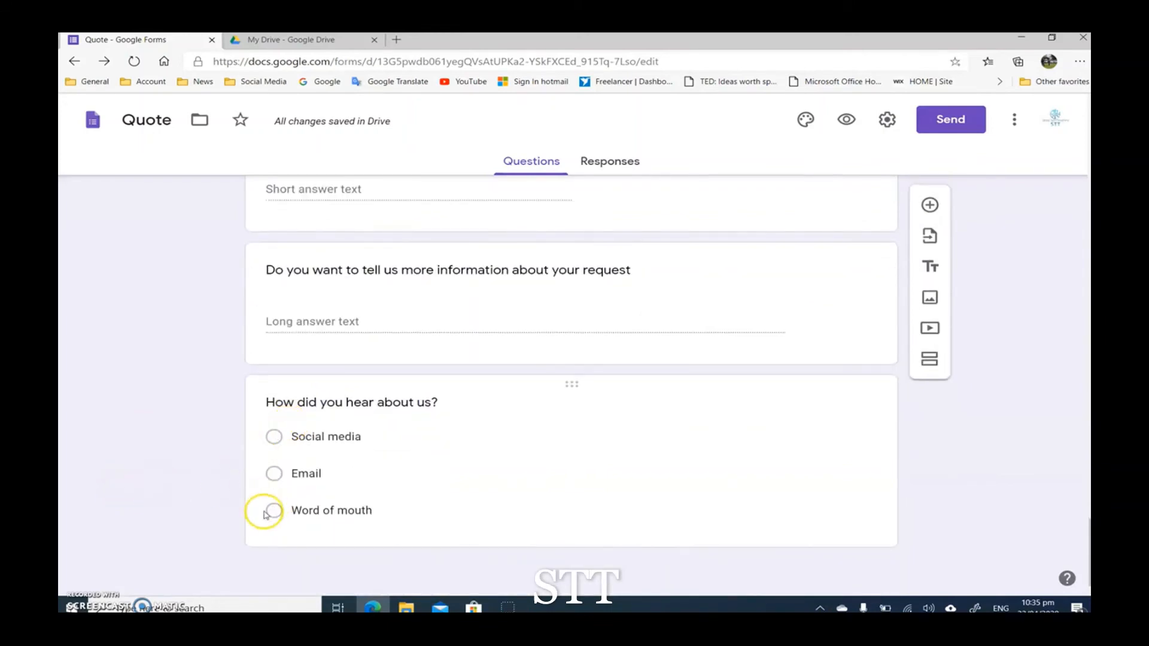
scroll(281, 493, "up", 1)
scroll(293, 504, "up", 15)
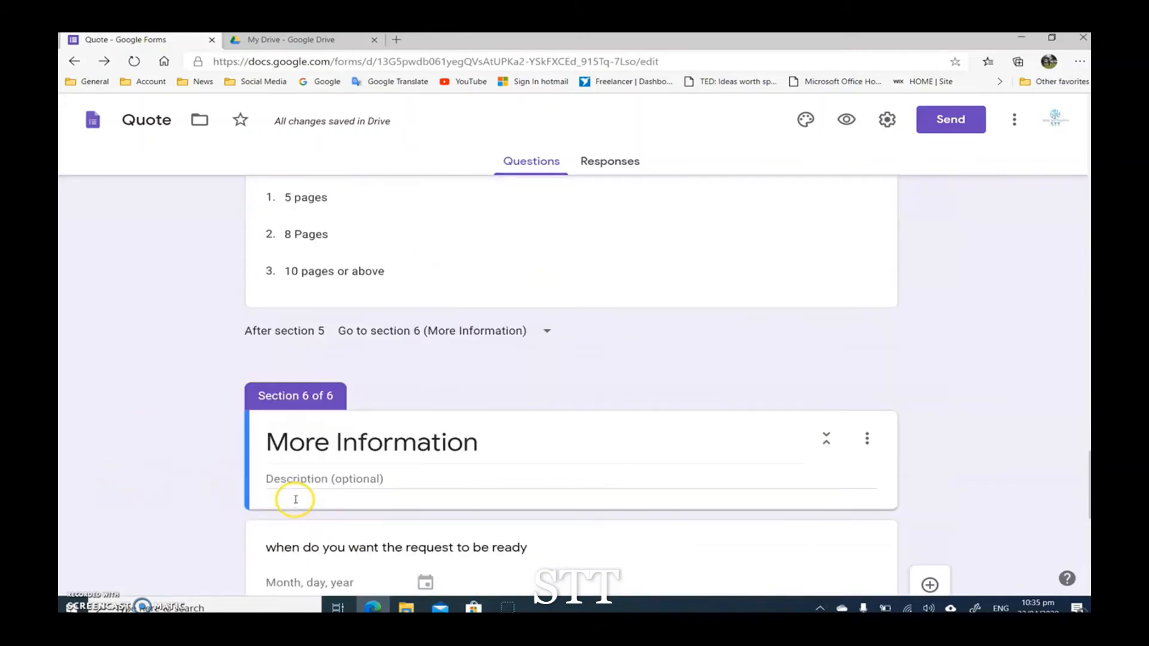
Step: Insert the image IMG_20200102_171010 from the Downloads folder into the form
scroll(261, 479, "up", 15)
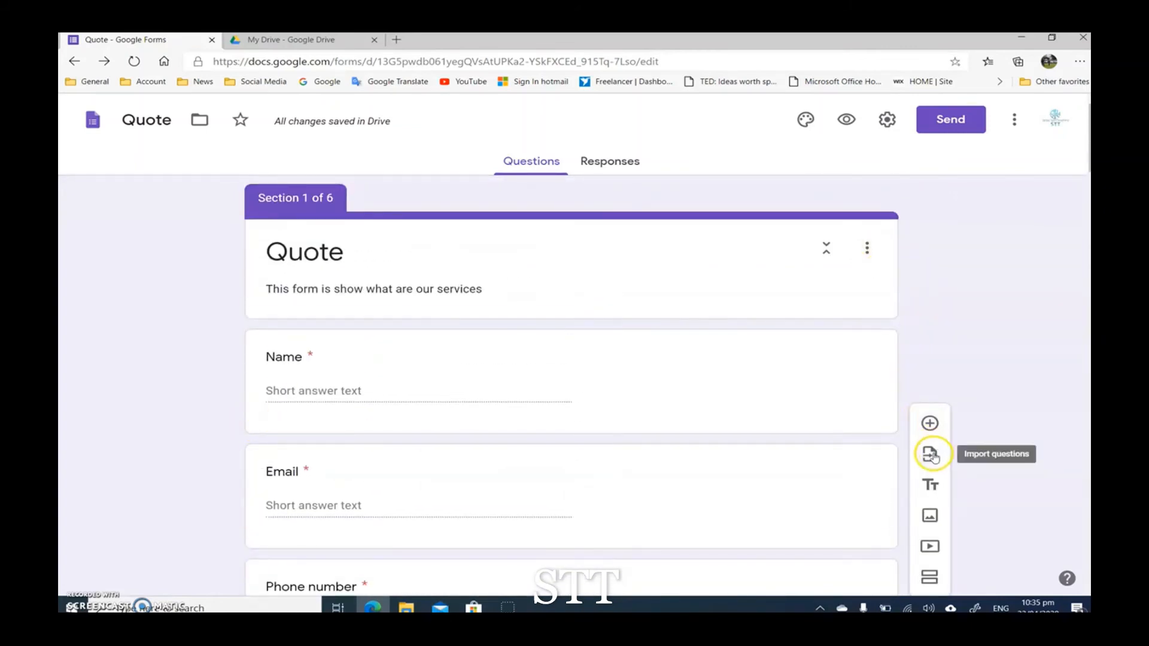
left_click(931, 518)
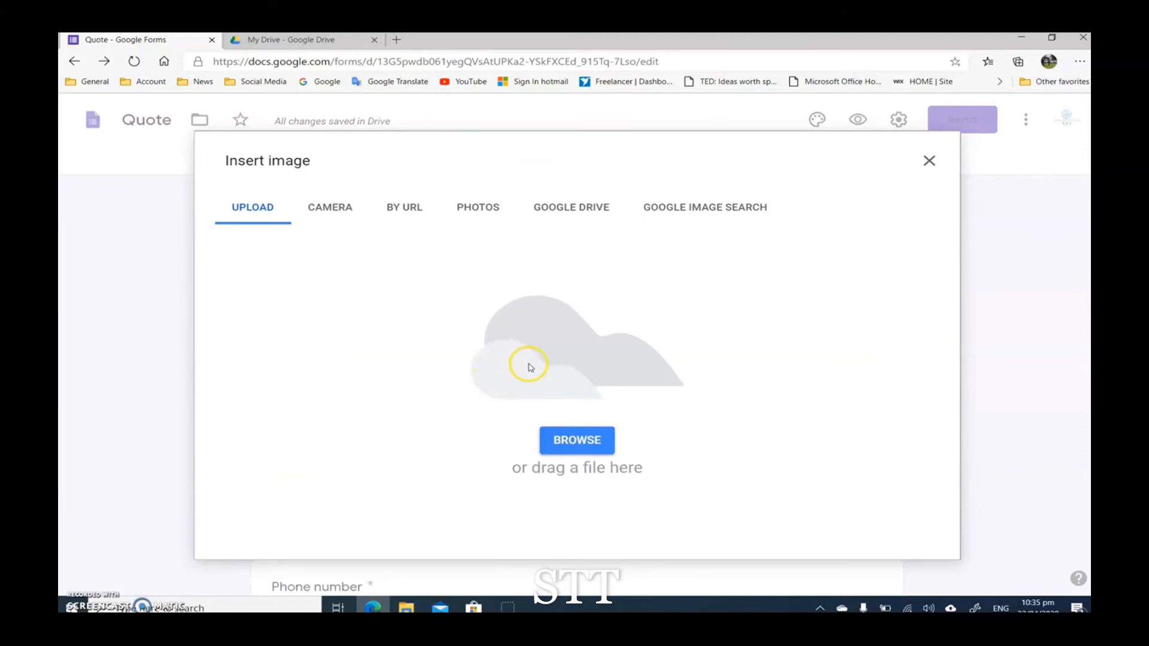
left_click(592, 441)
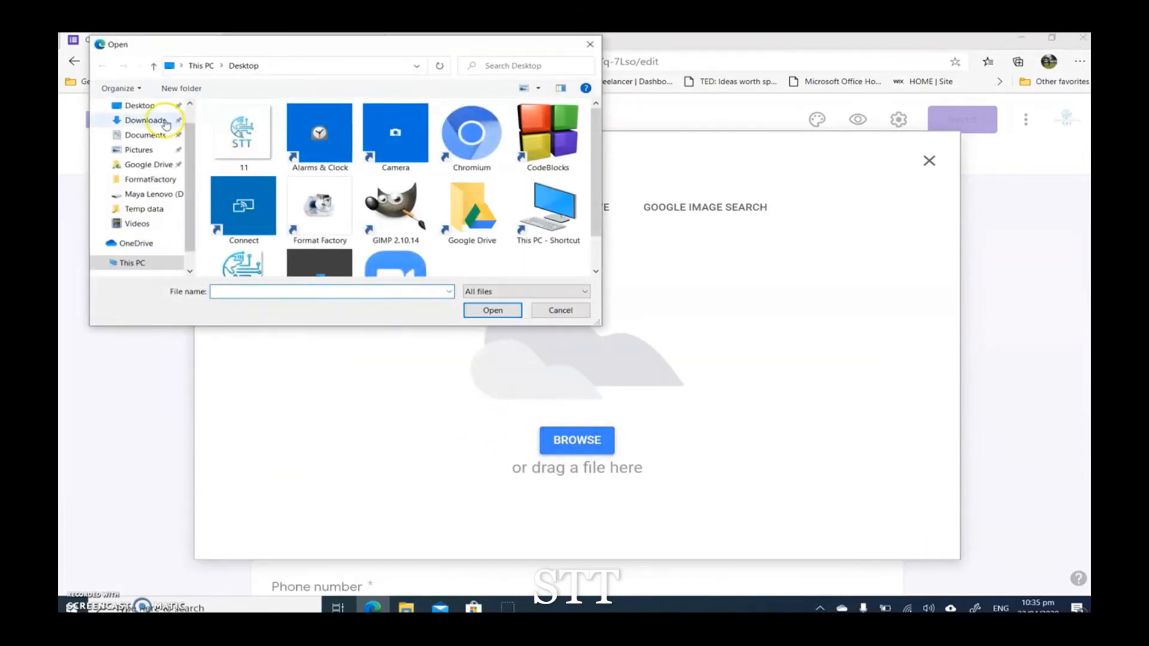
left_click(146, 120)
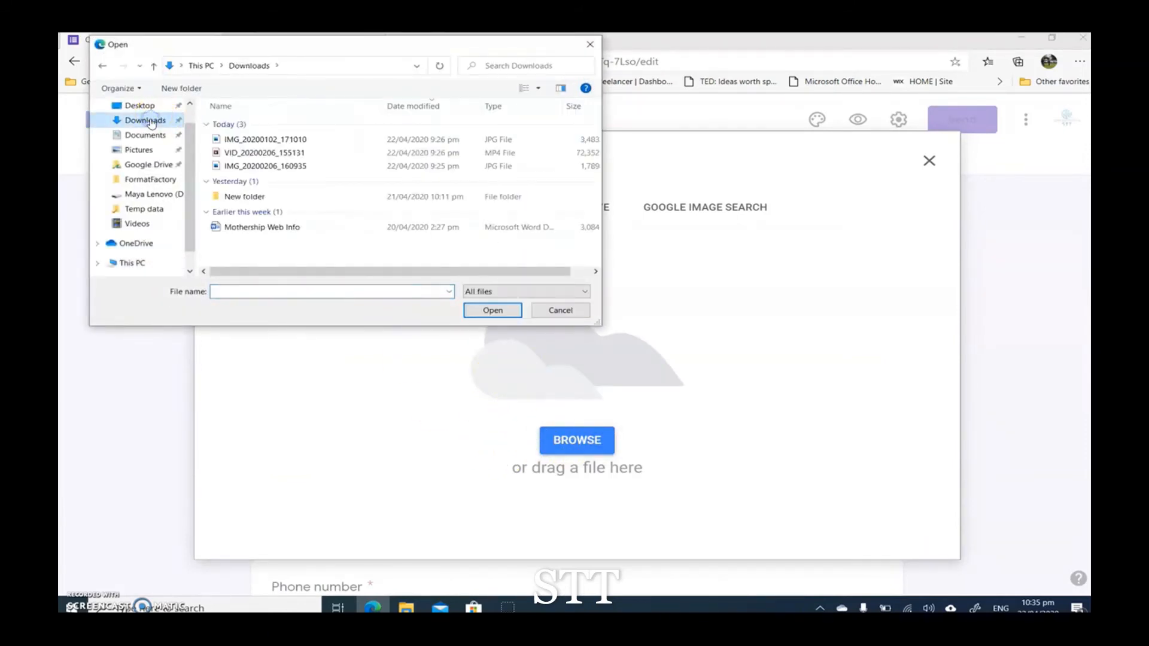
double_click(239, 138)
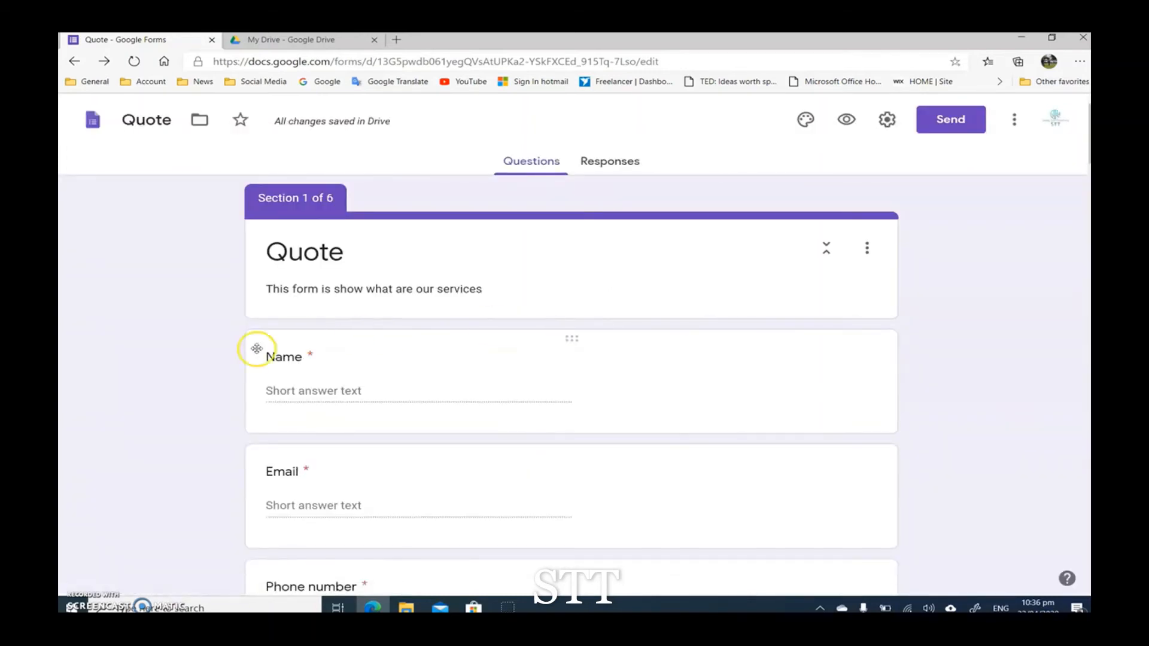
Step: Look through the form's sections to locate the inserted image
scroll(188, 398, "down", 5)
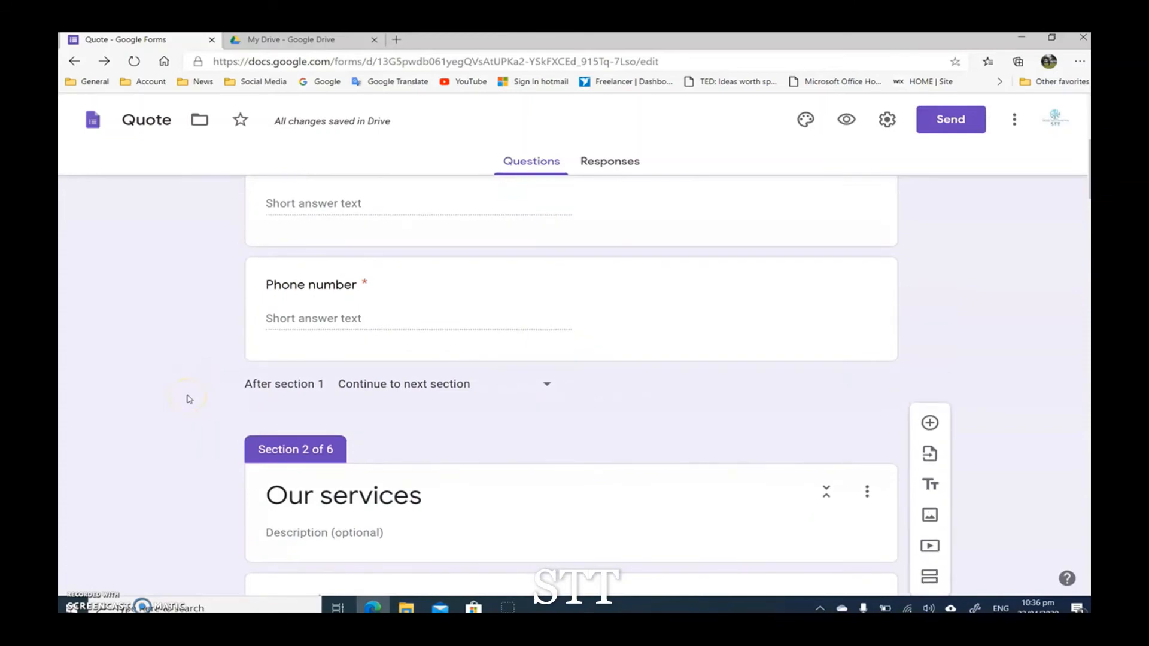
scroll(189, 398, "up", 5)
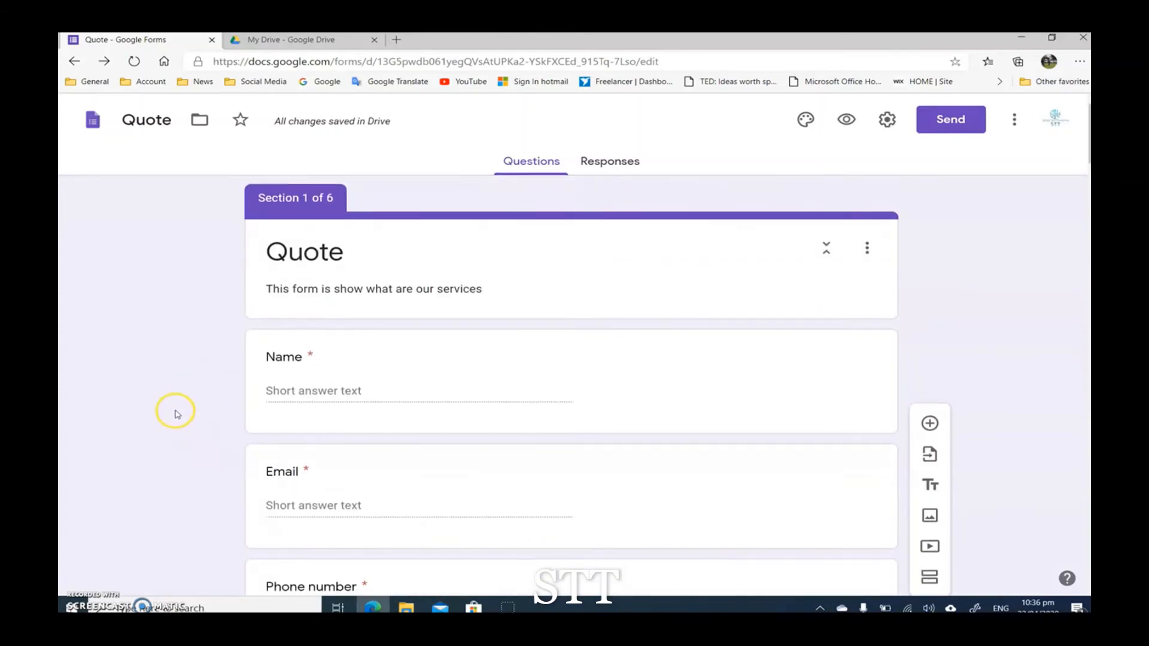
scroll(177, 414, "down", 10)
scroll(177, 416, "up", 3)
scroll(179, 416, "down", 3)
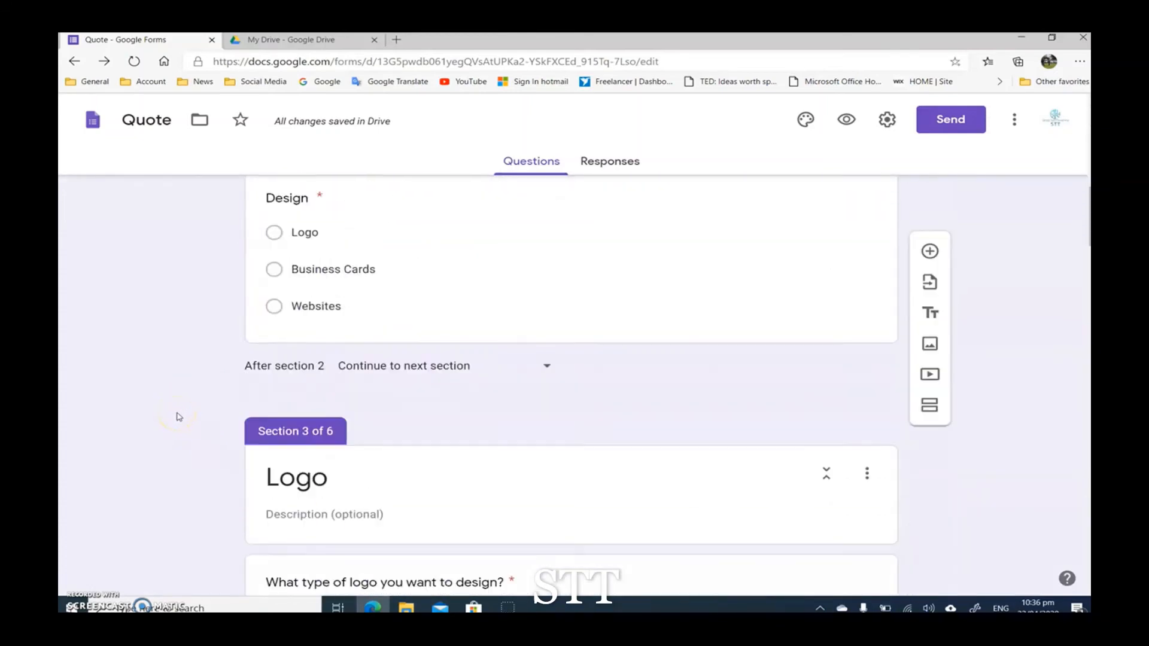
scroll(178, 417, "down", 20)
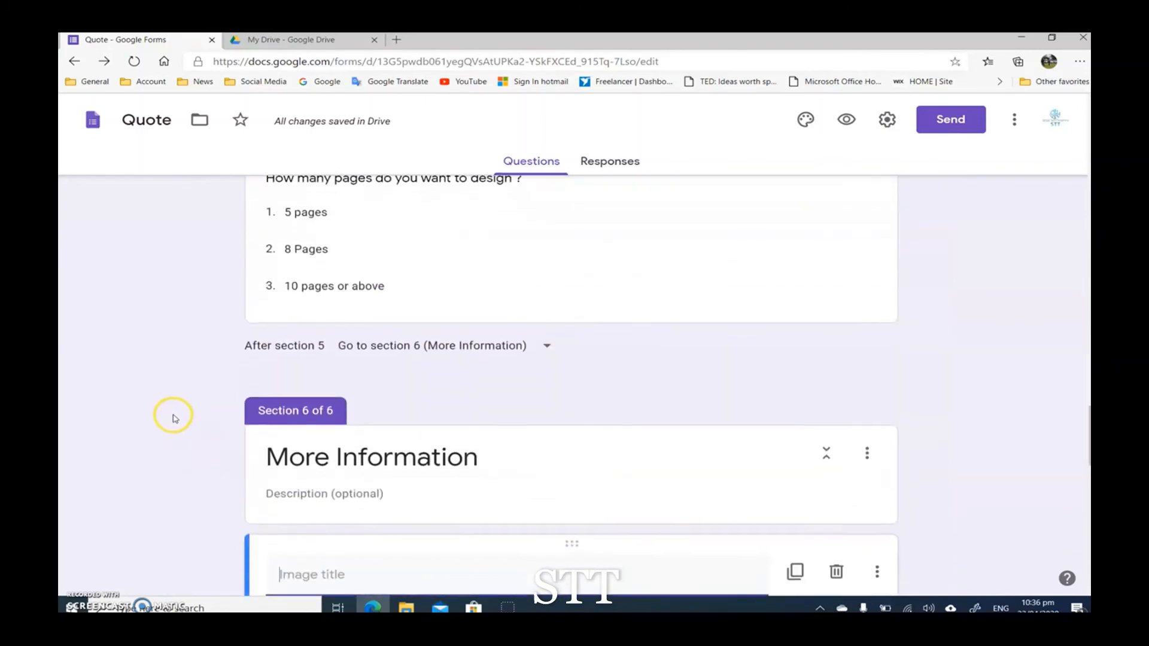
scroll(173, 417, "down", 5)
scroll(174, 417, "up", 5)
scroll(794, 448, "up", 1)
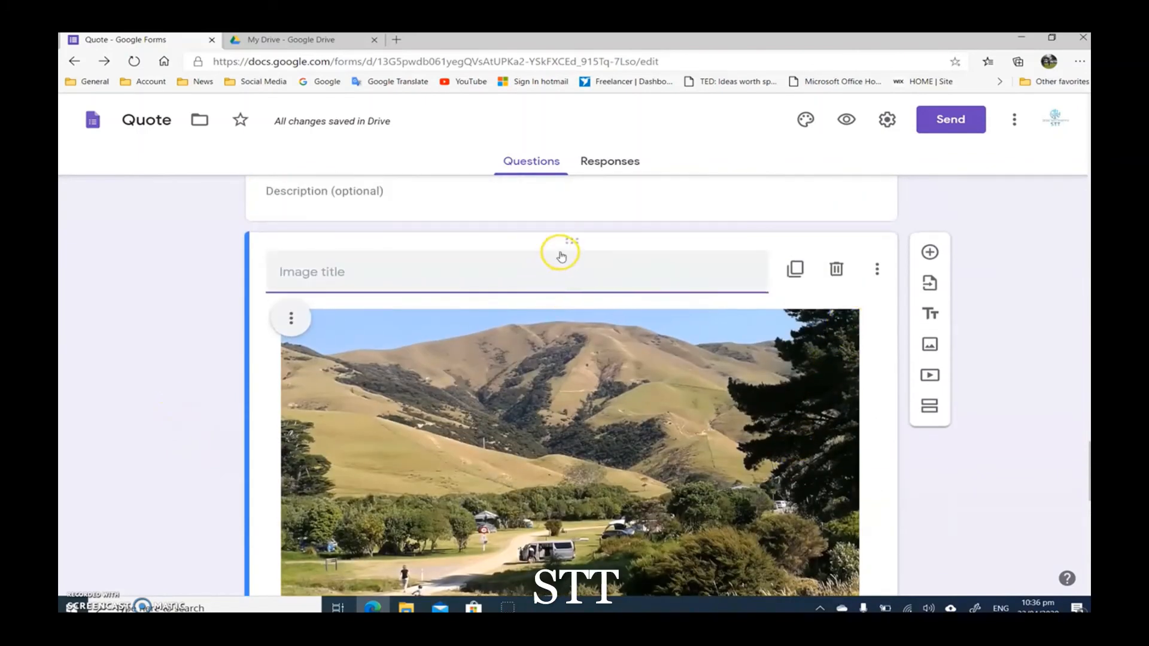
Step: Center-align the inserted landscape image in the More Information section
scroll(546, 343, "up", 3)
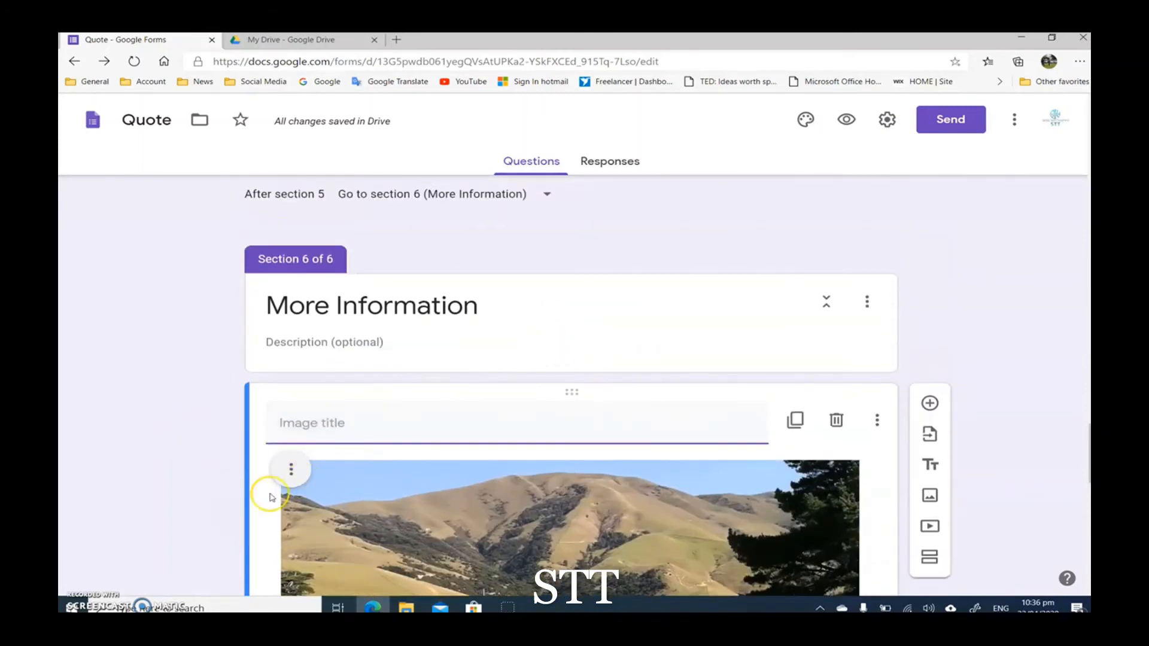
left_click(291, 470)
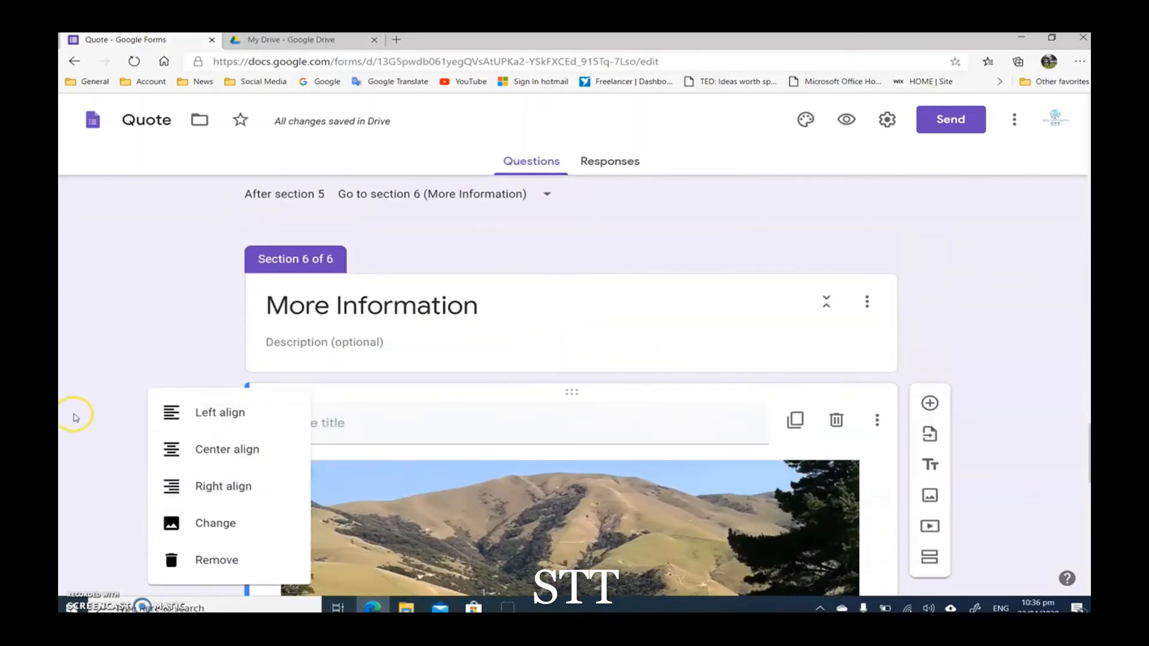
left_click(217, 450)
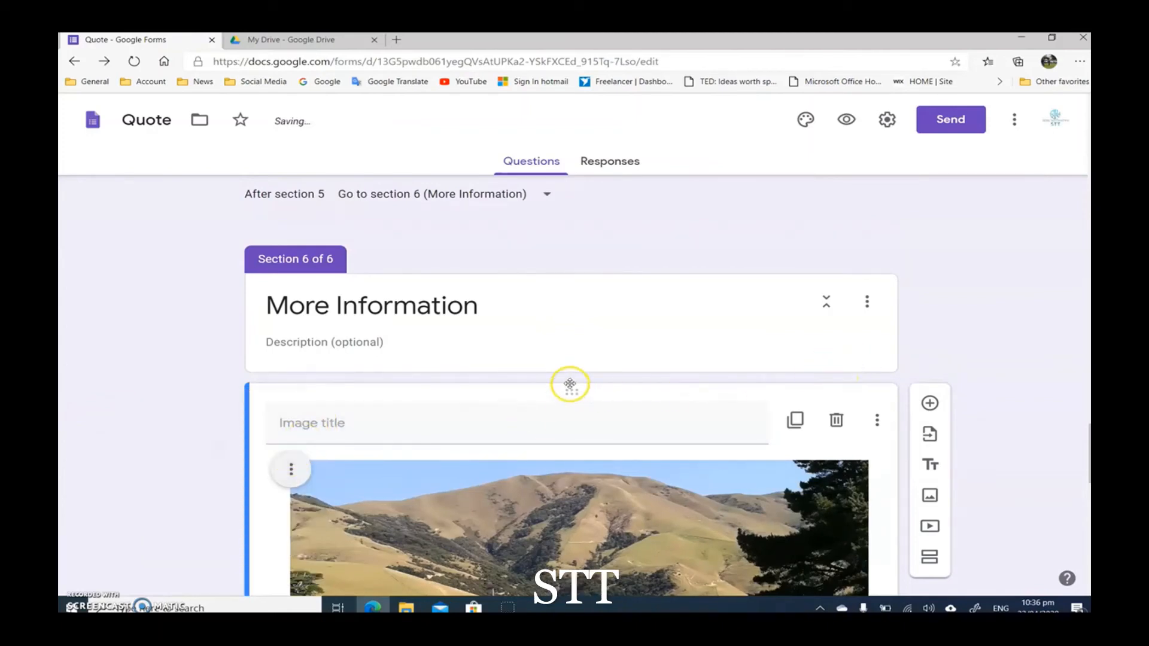
Step: Move the image block to section 1, directly below the Quote header and above the Name question
left_click_drag(572, 394, 588, 140)
scroll(589, 139, "up", 15)
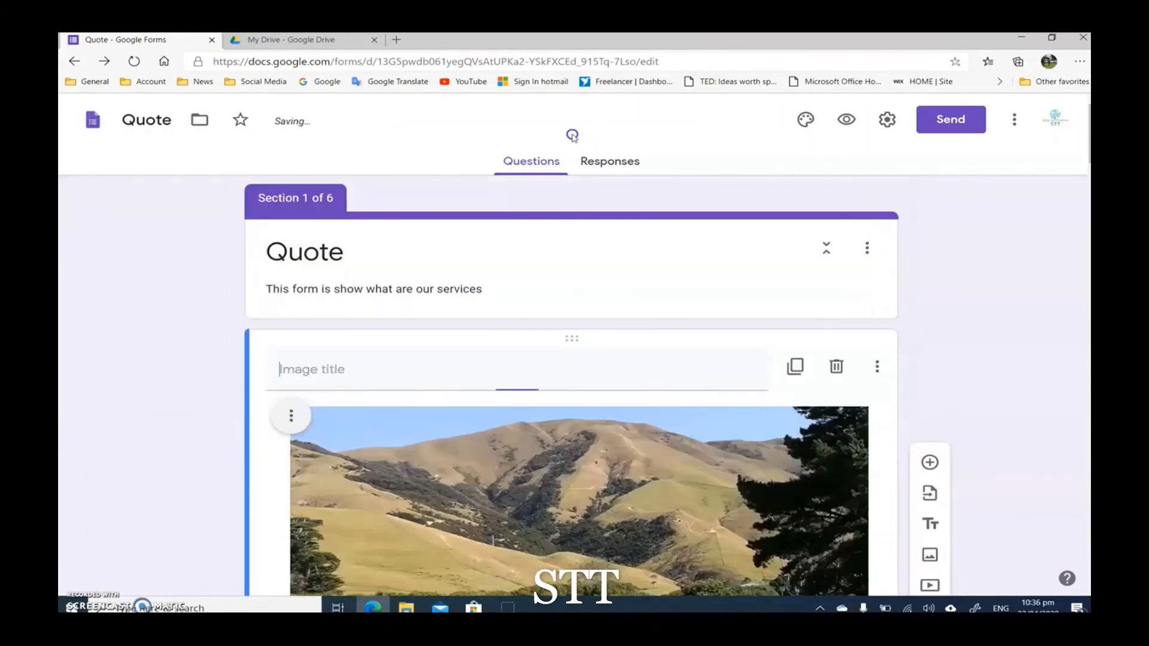
left_click(280, 361)
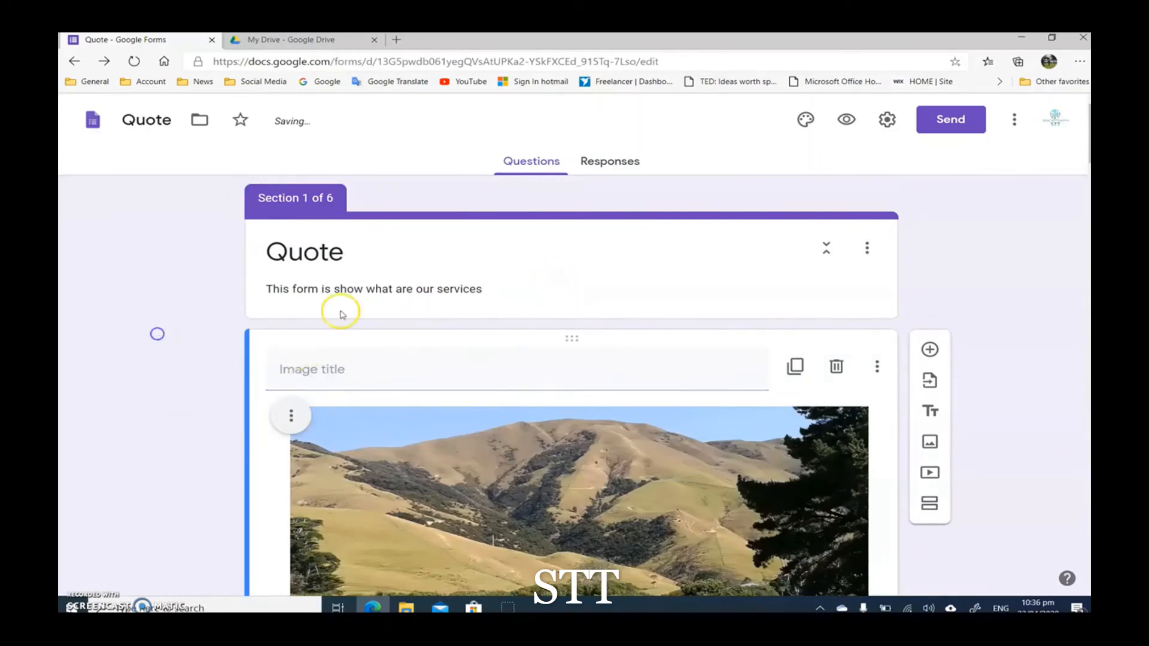
Step: Shrink the landscape image in section 1 to a little over half its width, keeping it centered
scroll(325, 307, "down", 5)
left_click(640, 404)
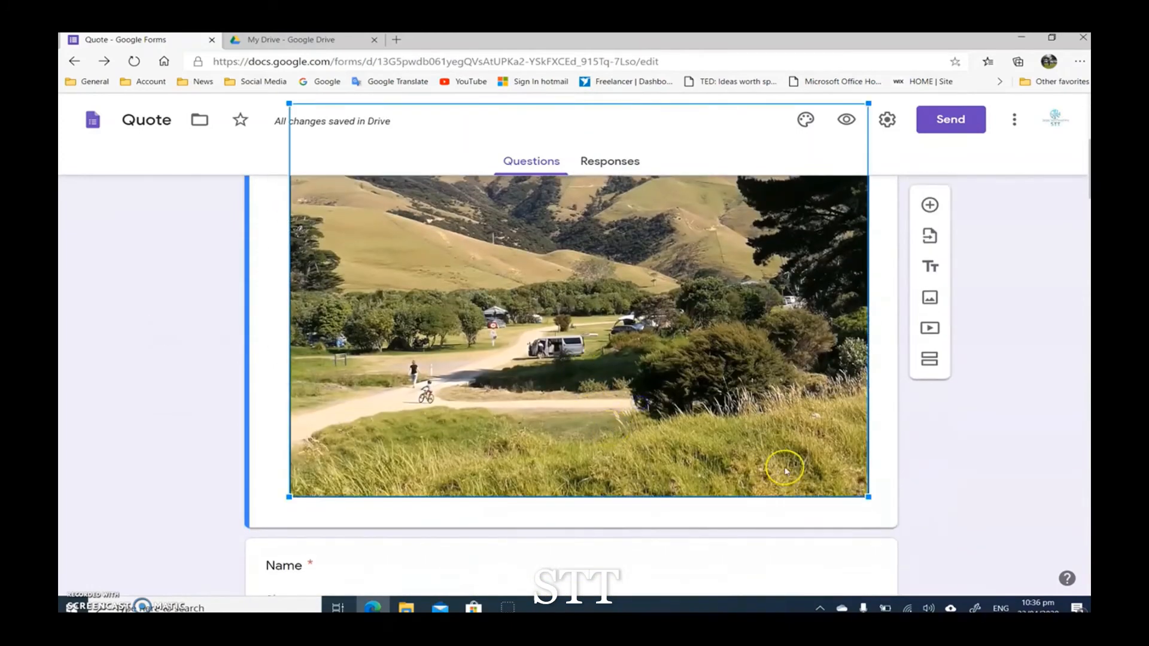
left_click_drag(869, 498, 832, 412)
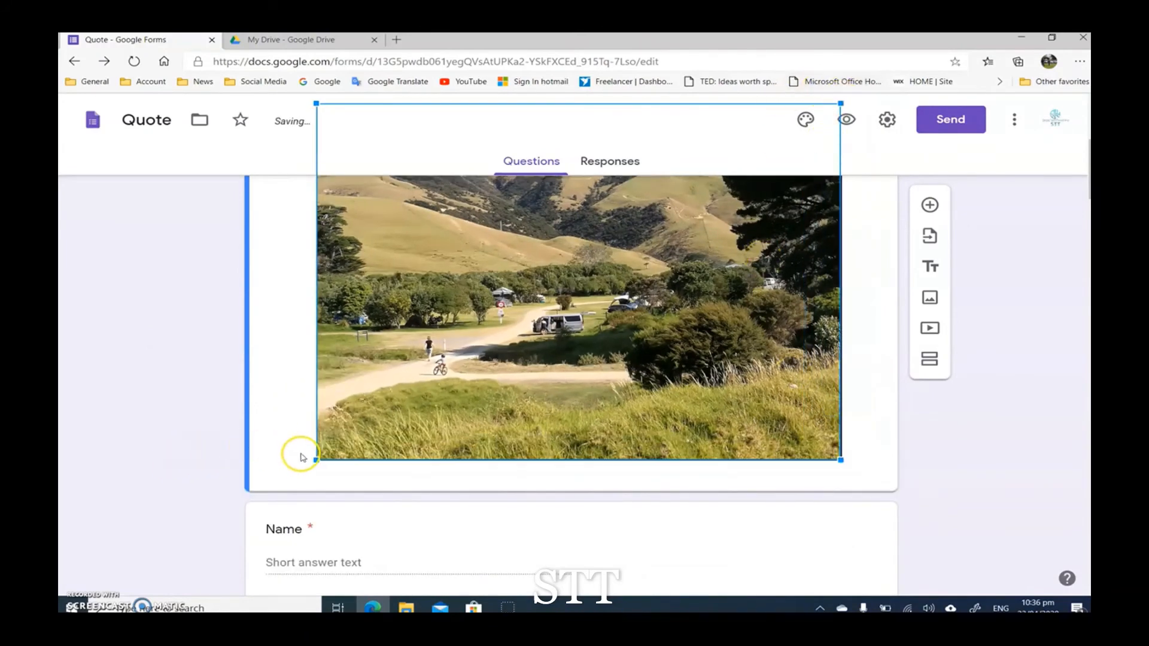
left_click_drag(315, 460, 436, 376)
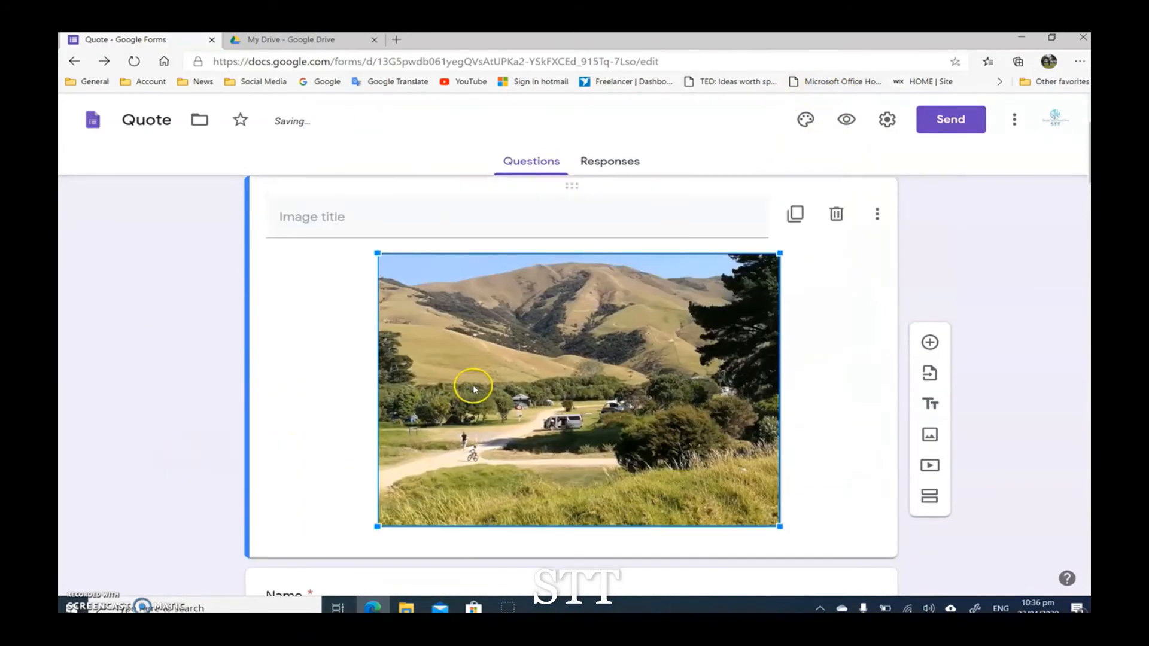
left_click_drag(779, 529, 728, 481)
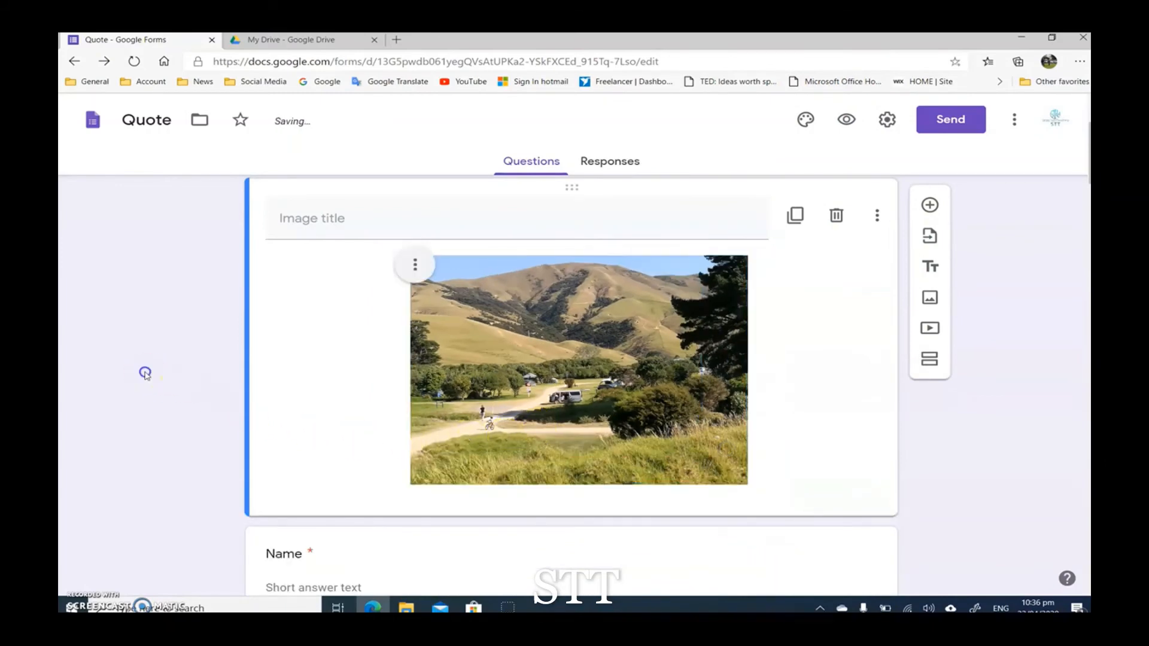
Step: Duplicate the landscape image block in section 1 and delete the copy
left_click(574, 375)
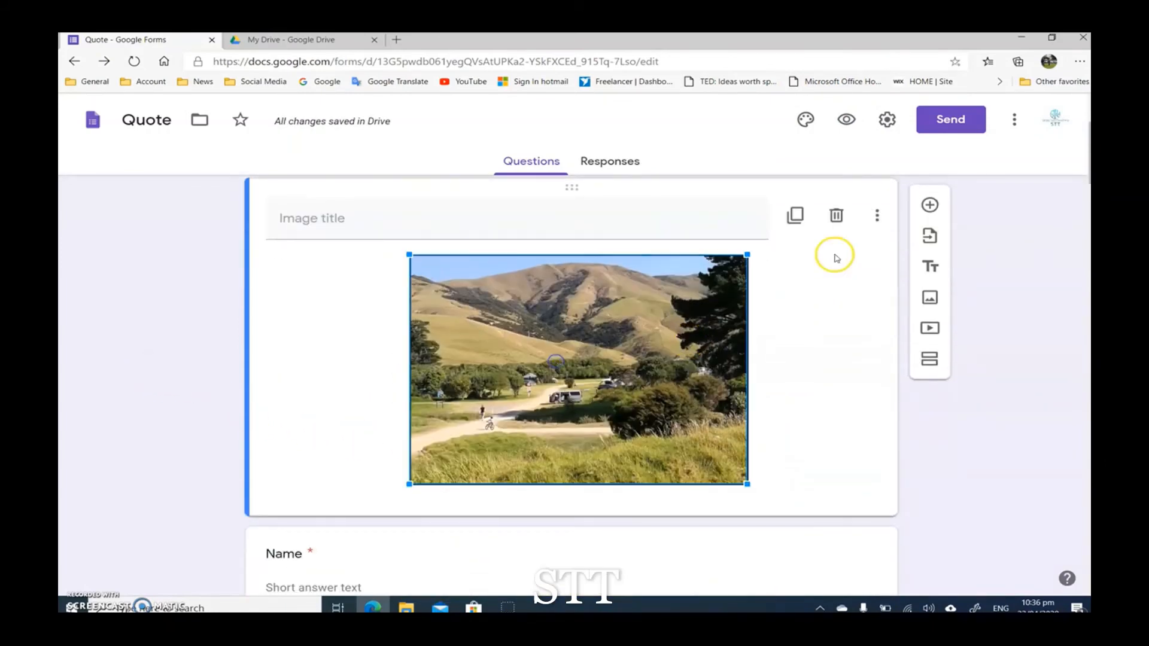
left_click(798, 218)
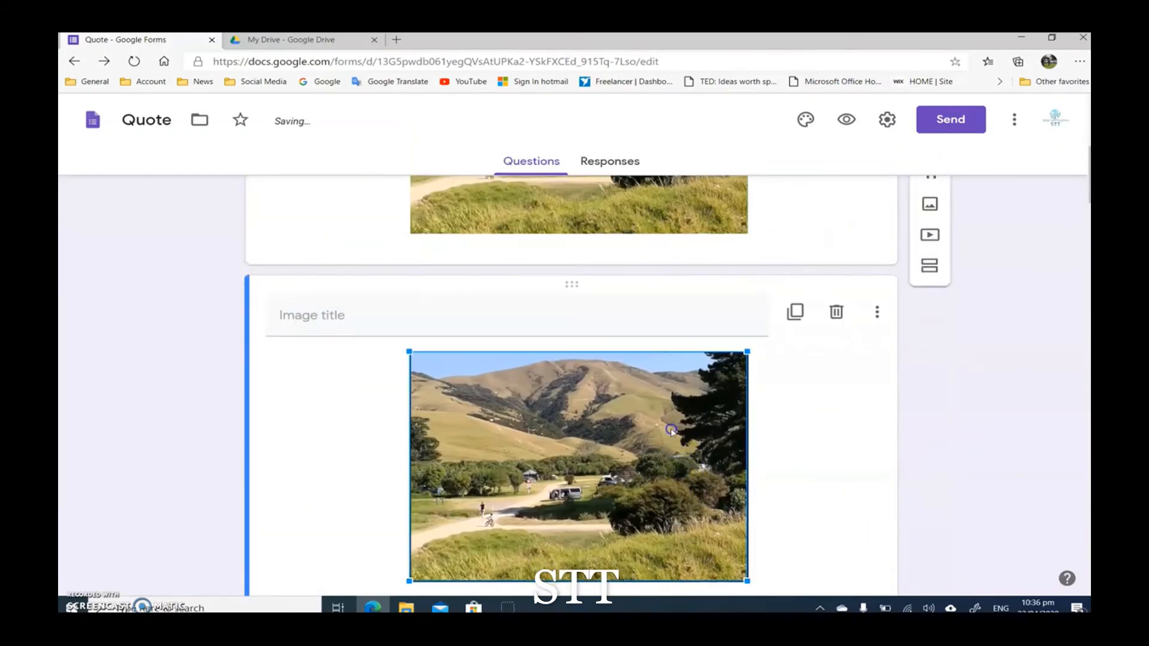
left_click(833, 310)
scroll(617, 311, "up", 3)
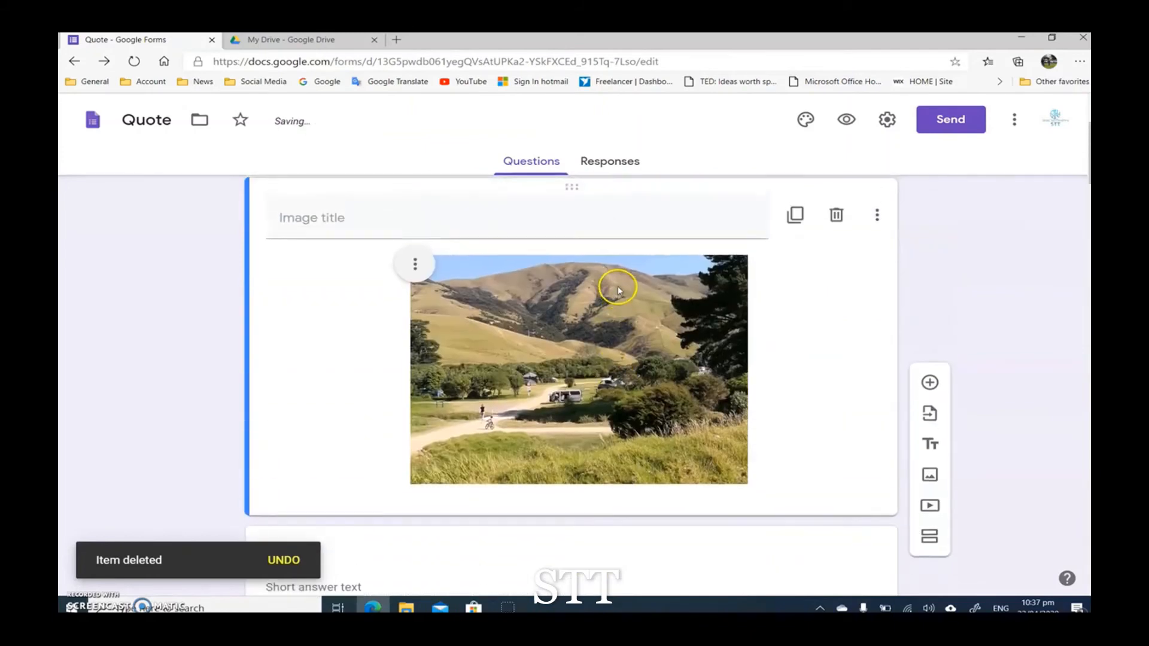
Step: Replace the landscape image below the Quote header with the STT logo file 11 from the Desktop folder
scroll(791, 229, "up", 1)
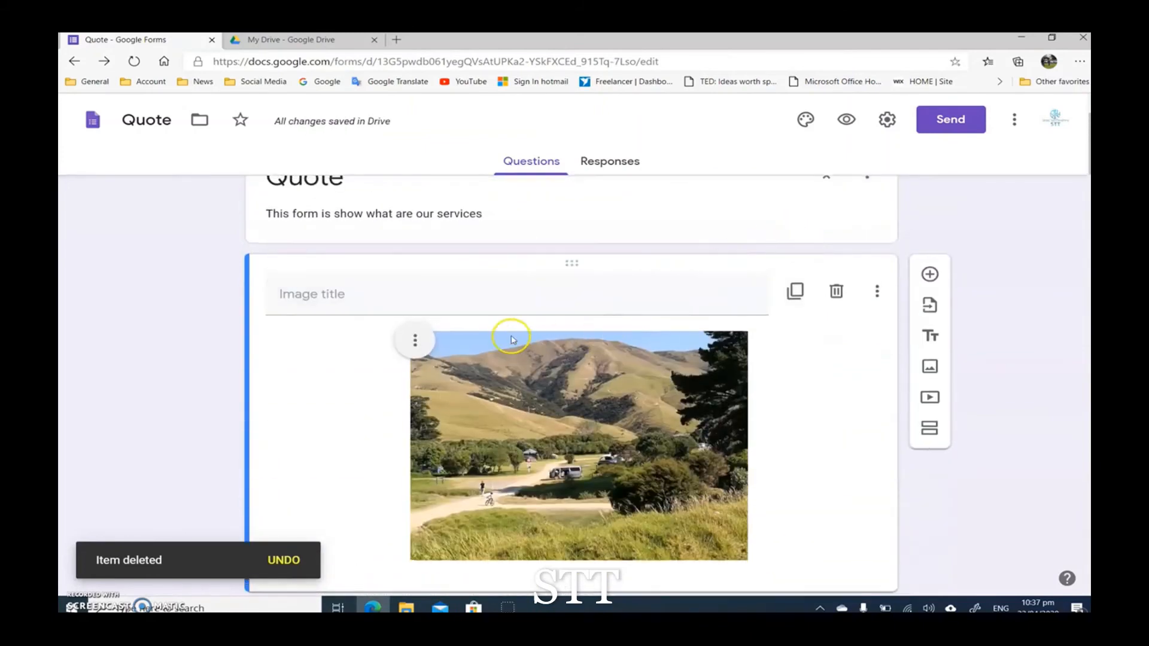
left_click(415, 341)
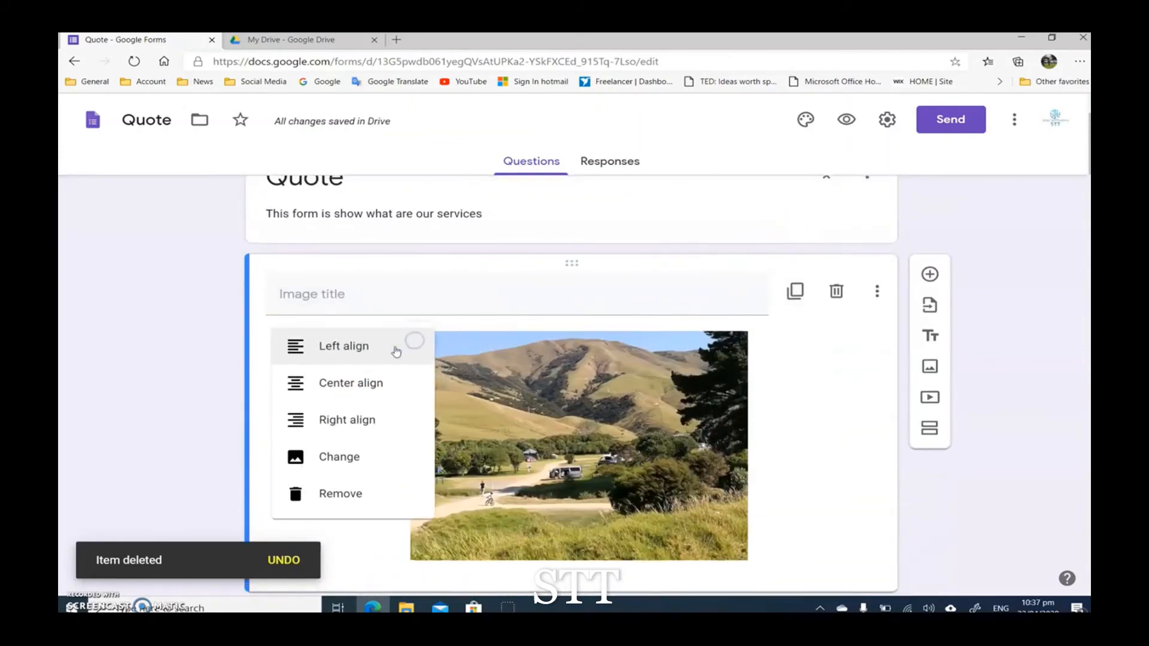
left_click(330, 458)
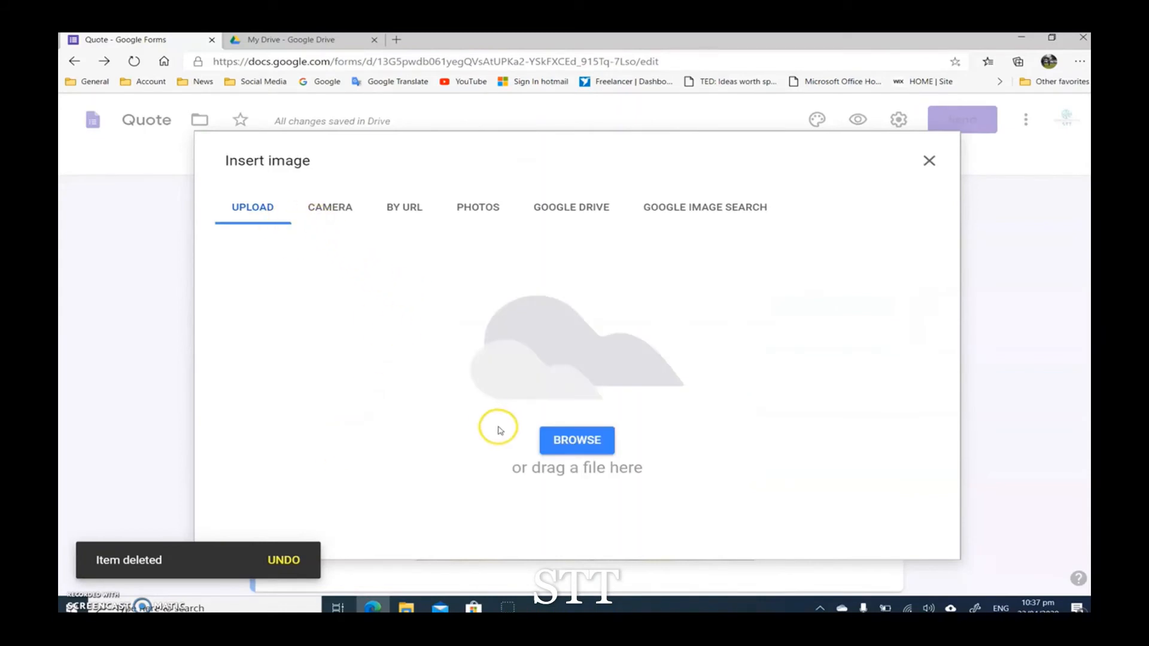
left_click(596, 441)
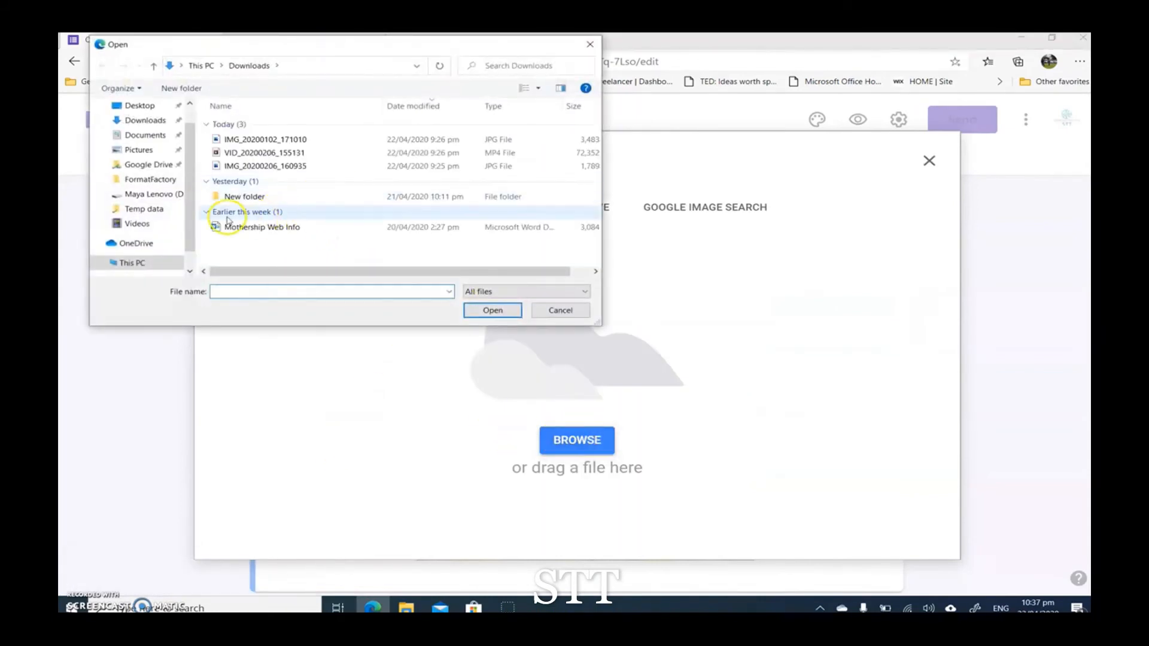
left_click(147, 106)
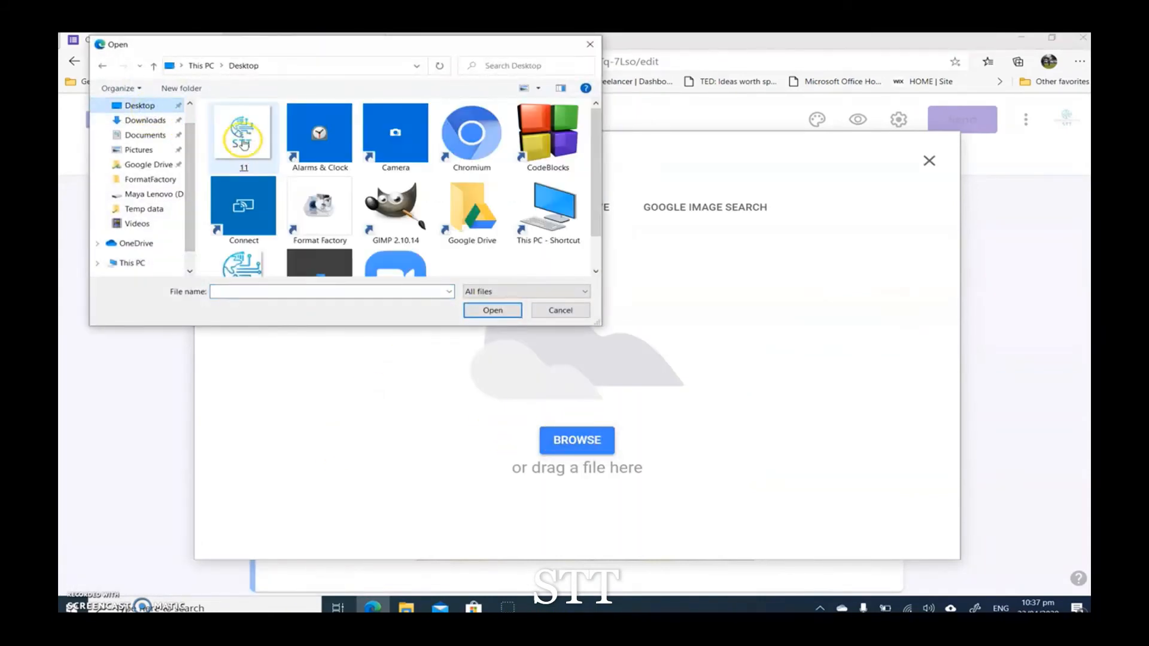
double_click(239, 138)
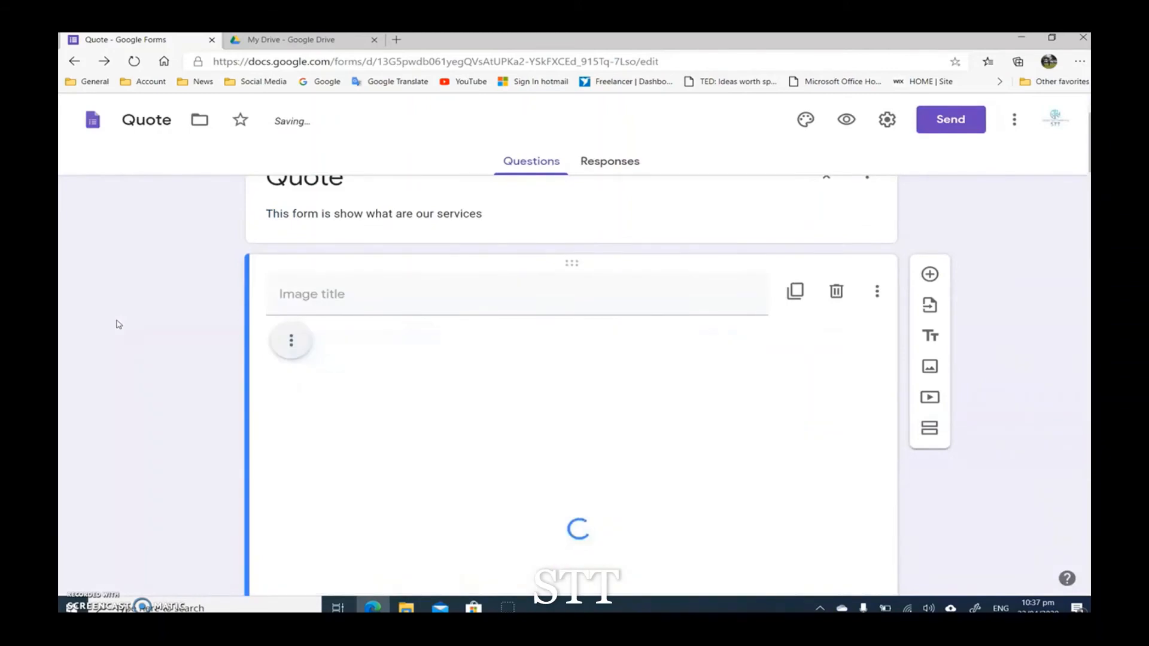
Step: Shrink the STT logo image in section 1 to about three quarters of its width
scroll(151, 383, "down", 3)
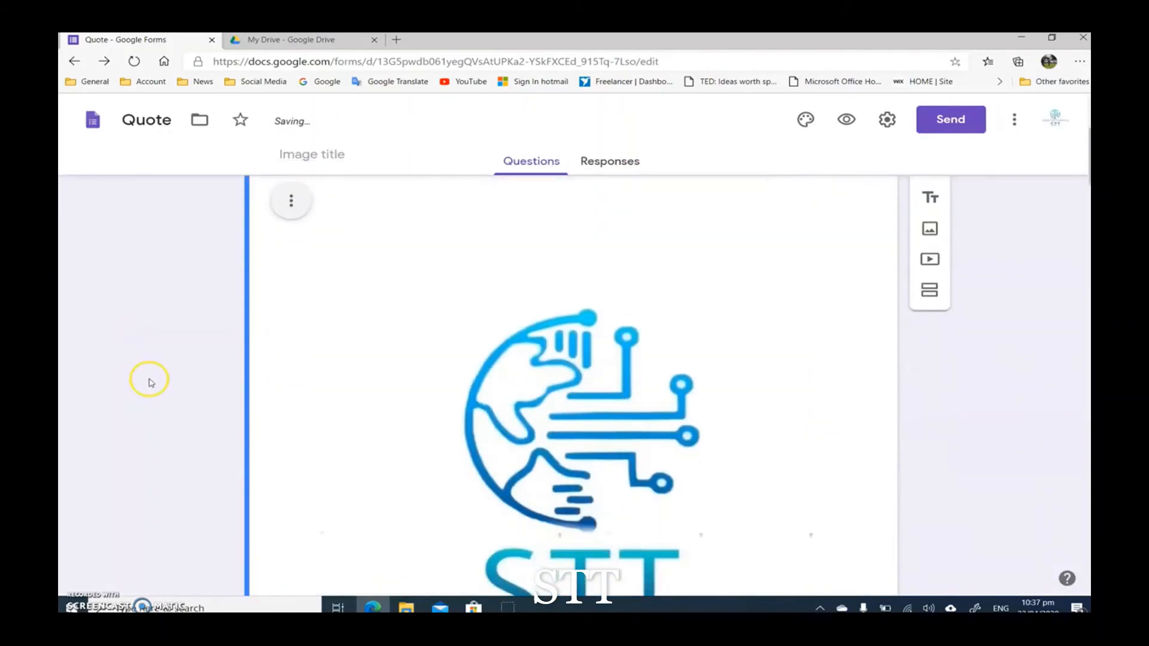
left_click(599, 476)
scroll(598, 472, "down", 2)
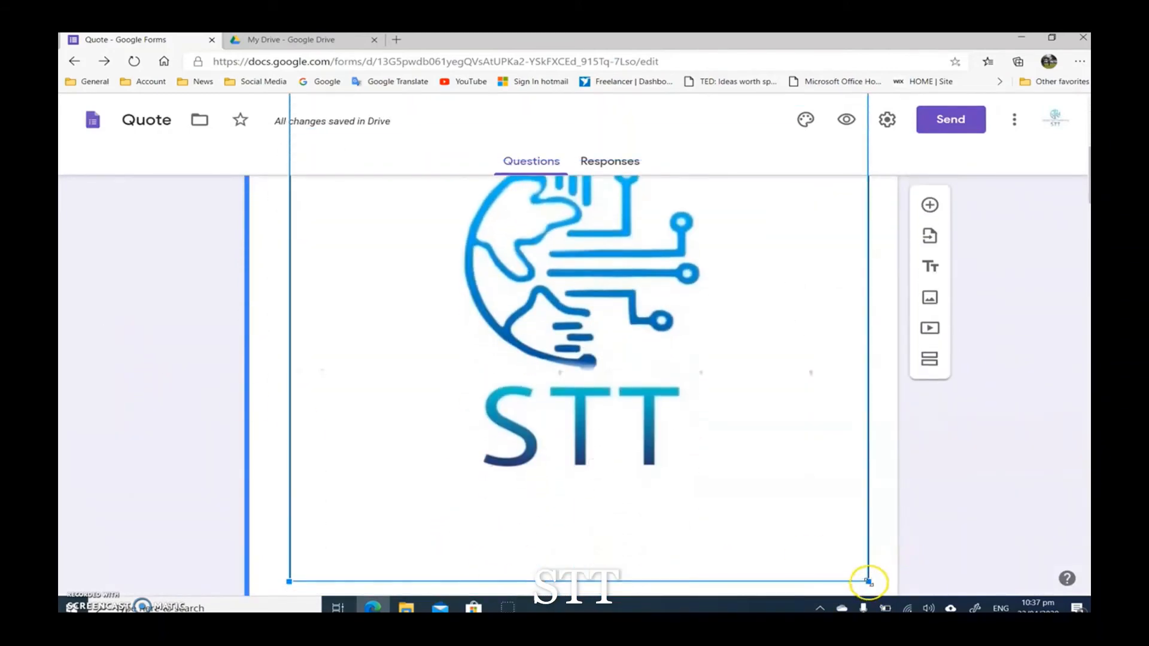
left_click_drag(869, 582, 765, 354)
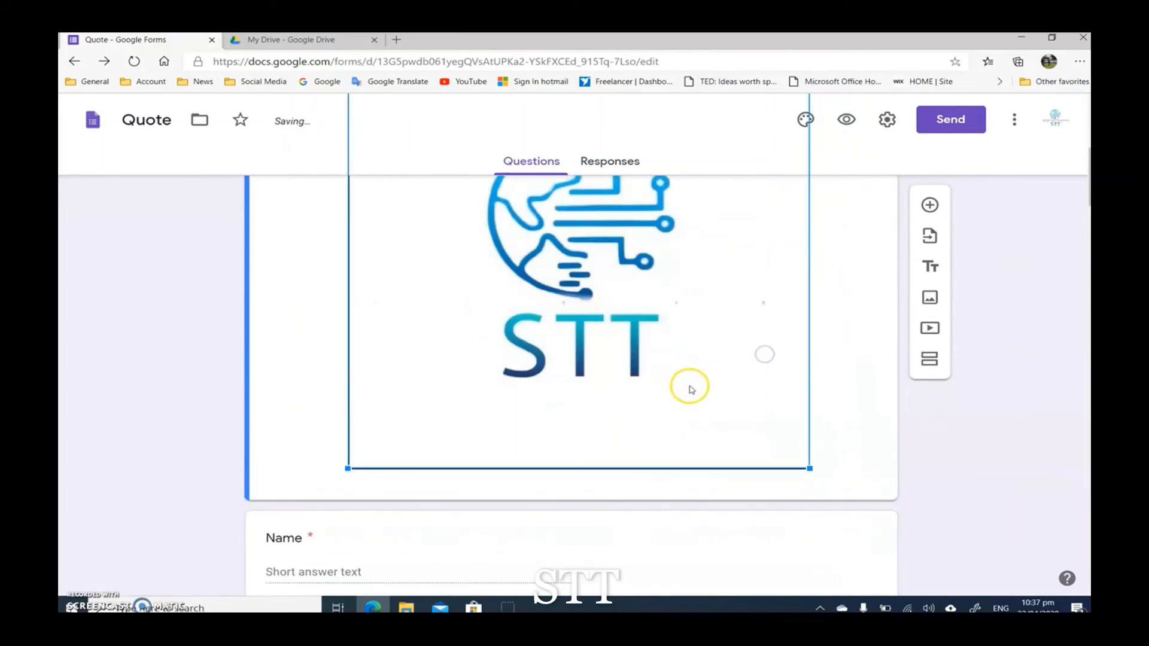
scroll(443, 453, "up", 3)
scroll(353, 452, "down", 4)
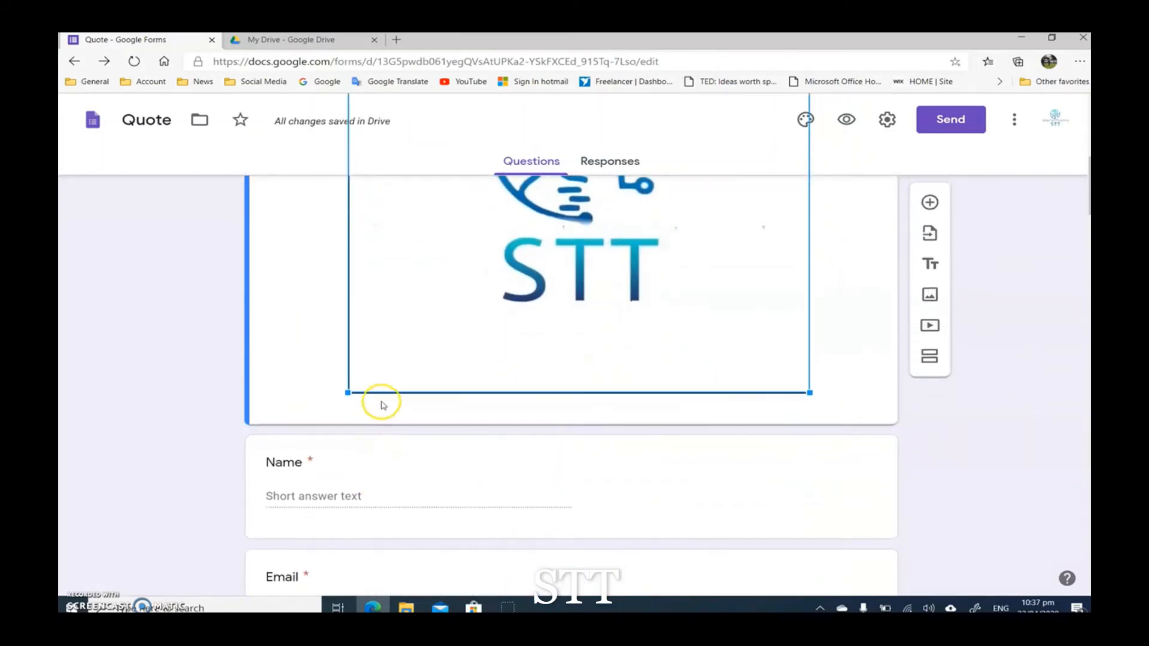
left_click_drag(348, 392, 361, 283)
left_click(175, 392)
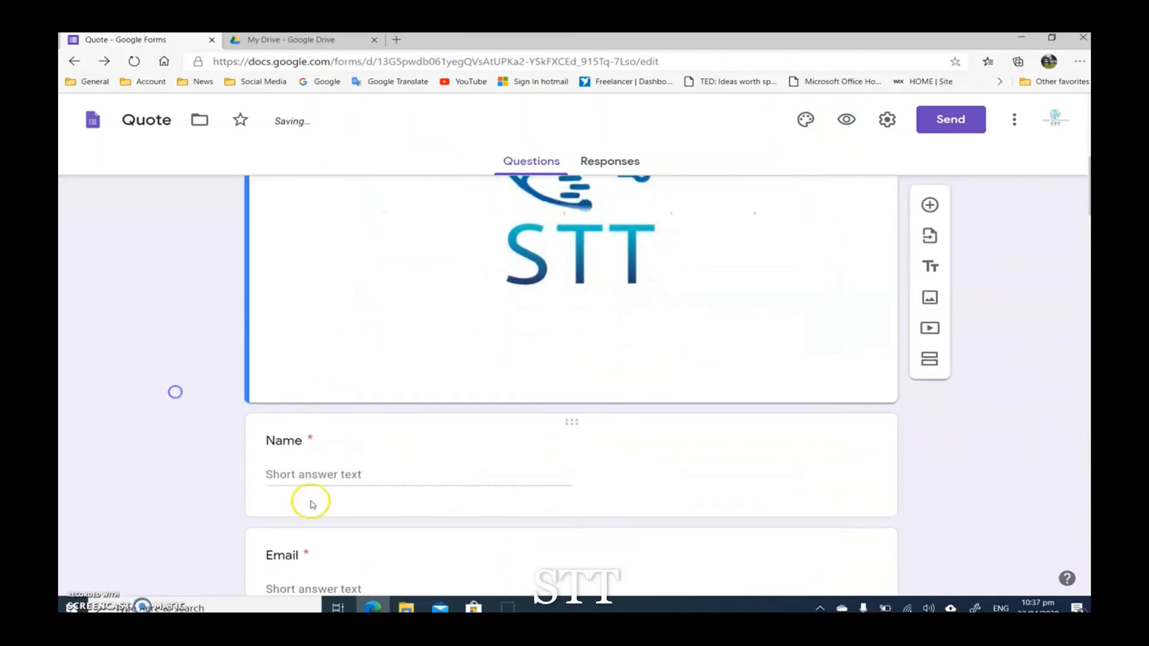
Step: Check the alignment options of the resized STT logo image
scroll(311, 505, "up", 5)
scroll(475, 487, "down", 1)
left_click(511, 318)
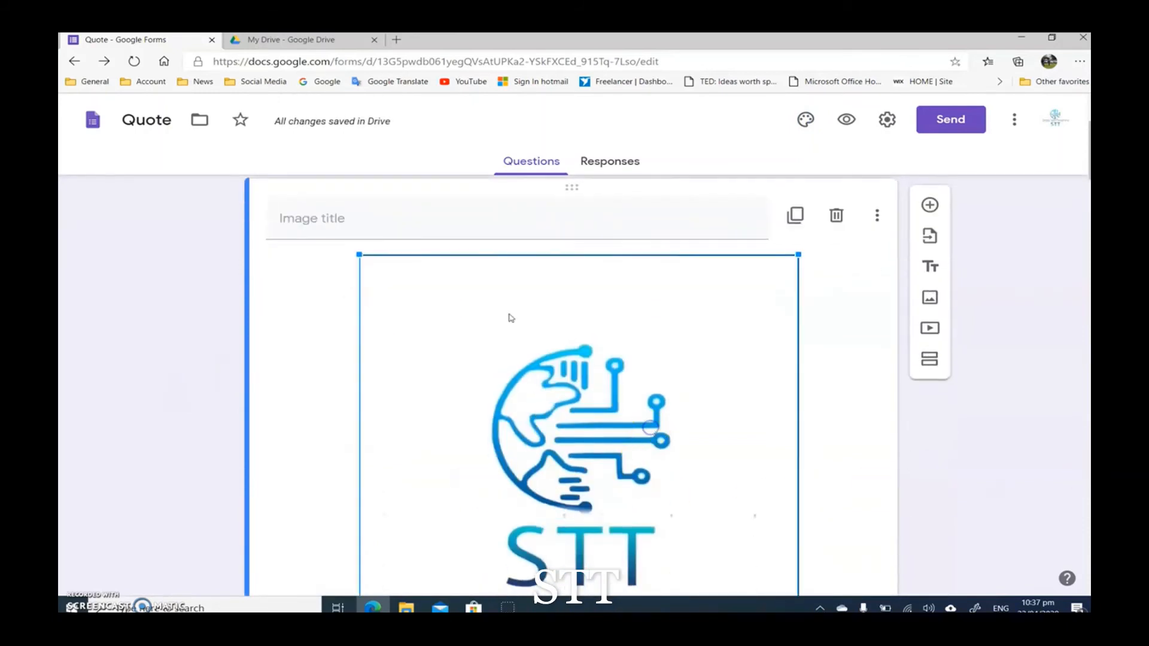
left_click(363, 264)
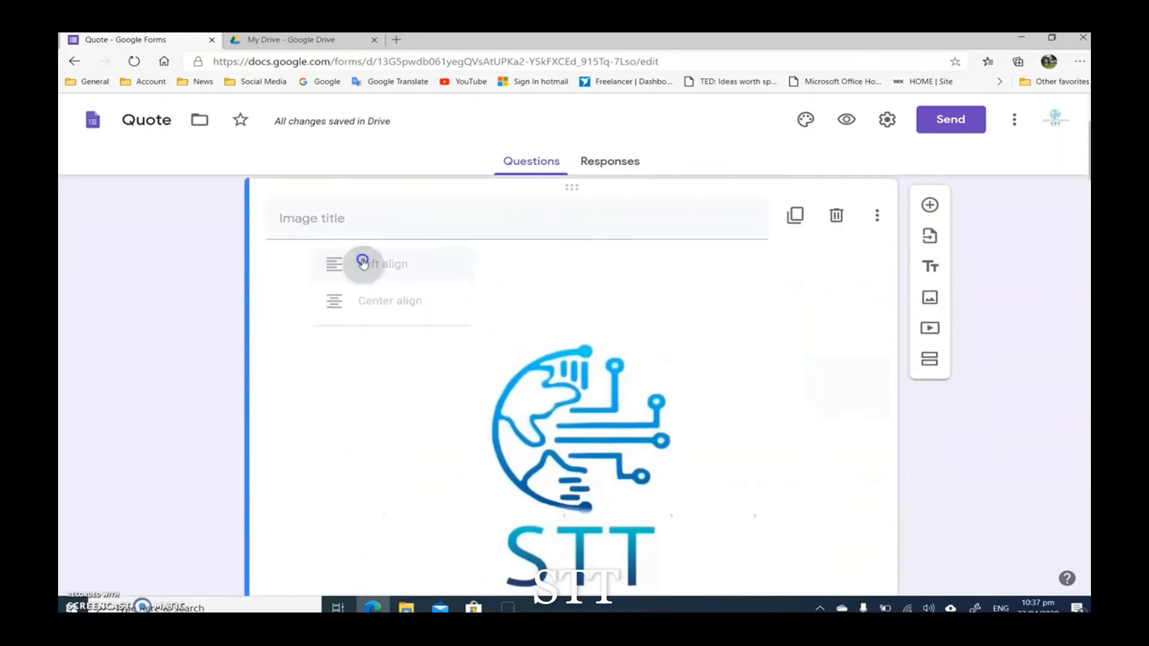
left_click(326, 314)
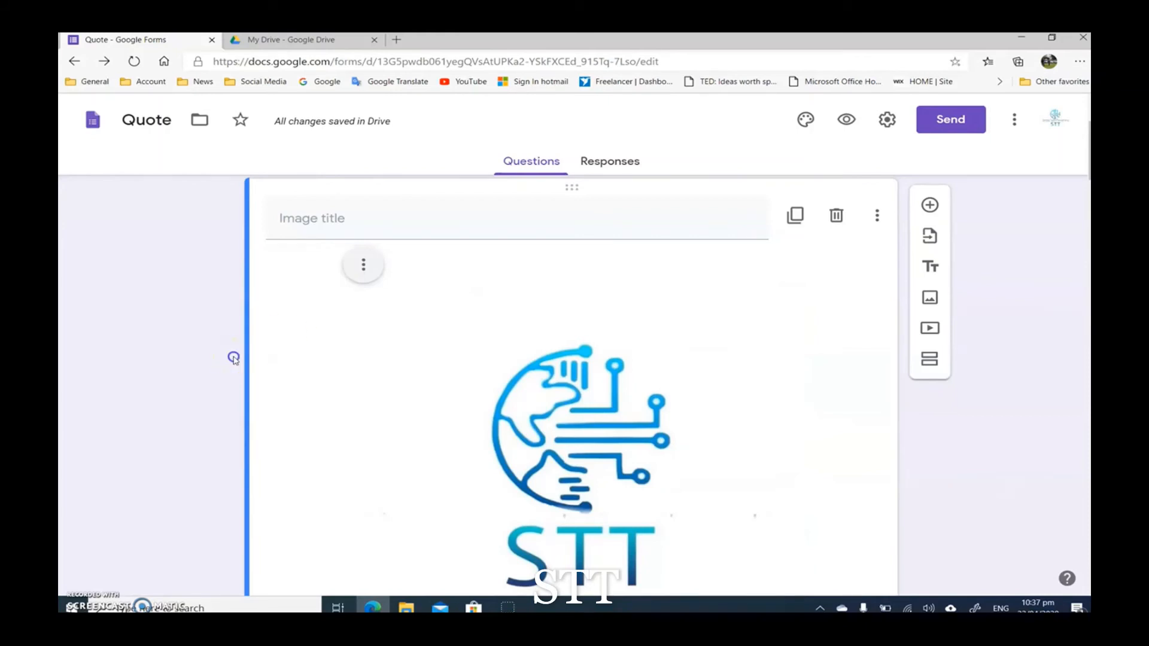
Step: Review the form from the Quote header to the Website section and check the saved form in Google Drive
scroll(981, 473, "up", 2)
scroll(692, 444, "down", 5)
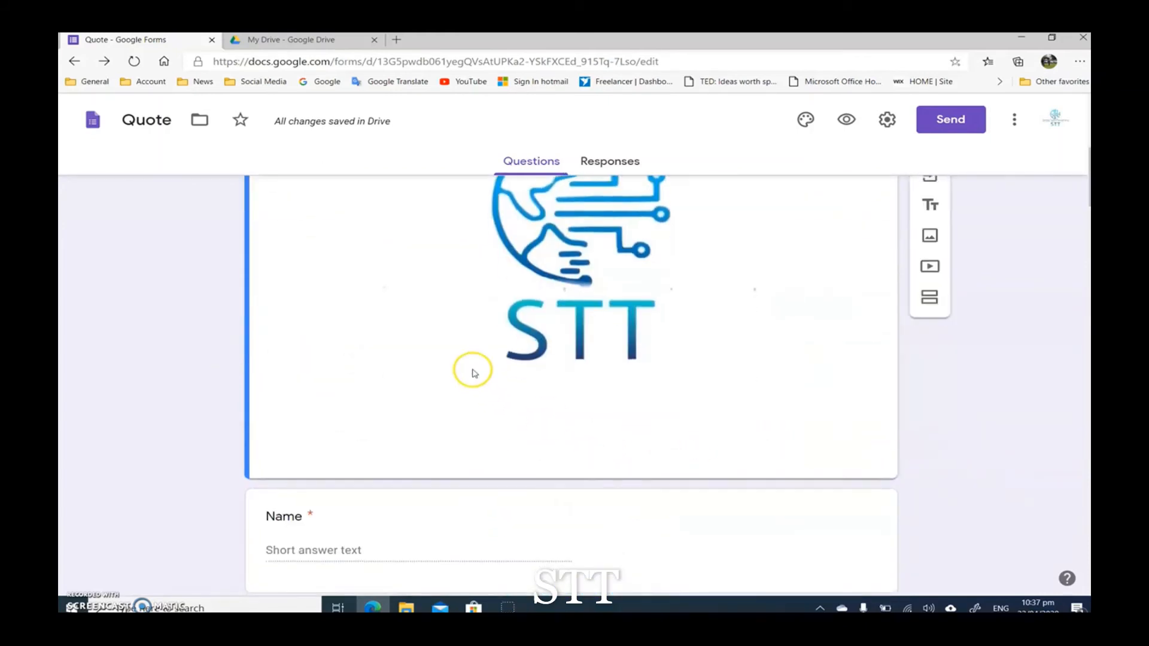
scroll(474, 373, "up", 5)
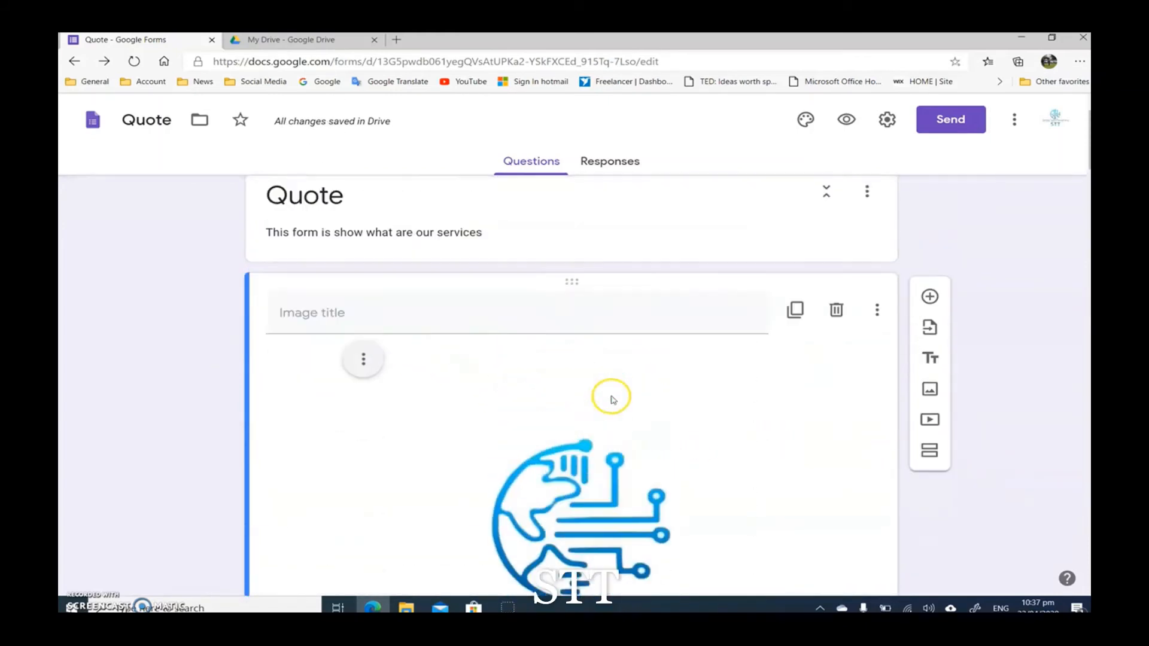
scroll(611, 399, "up", 1)
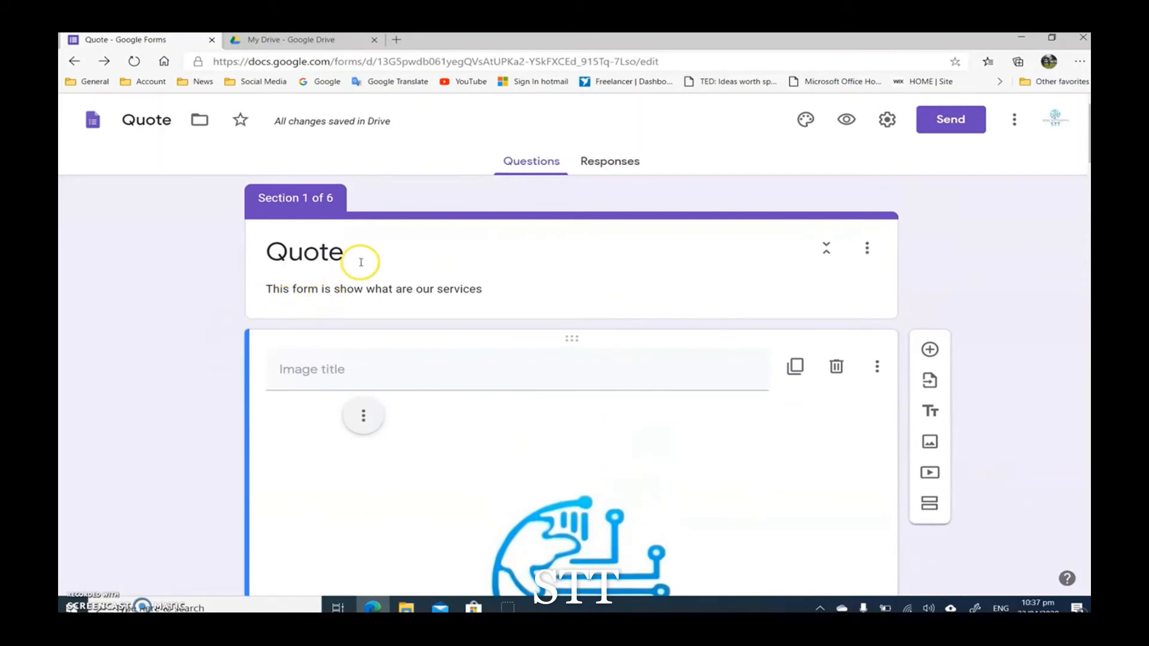
scroll(361, 262, "down", 14)
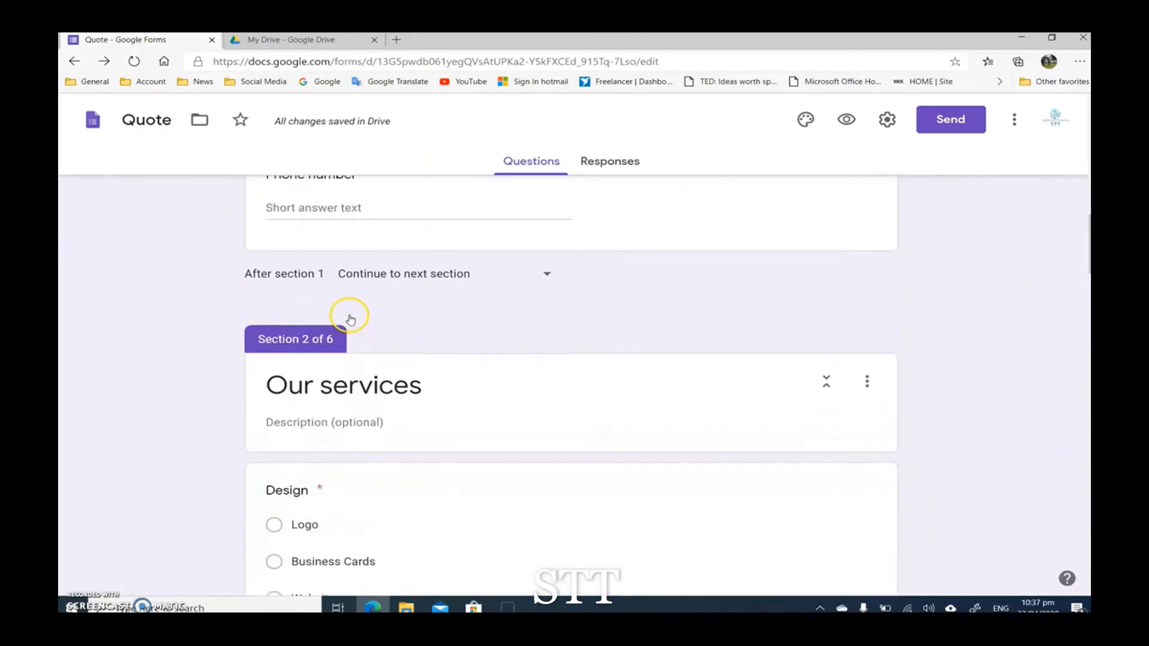
scroll(351, 319, "down", 20)
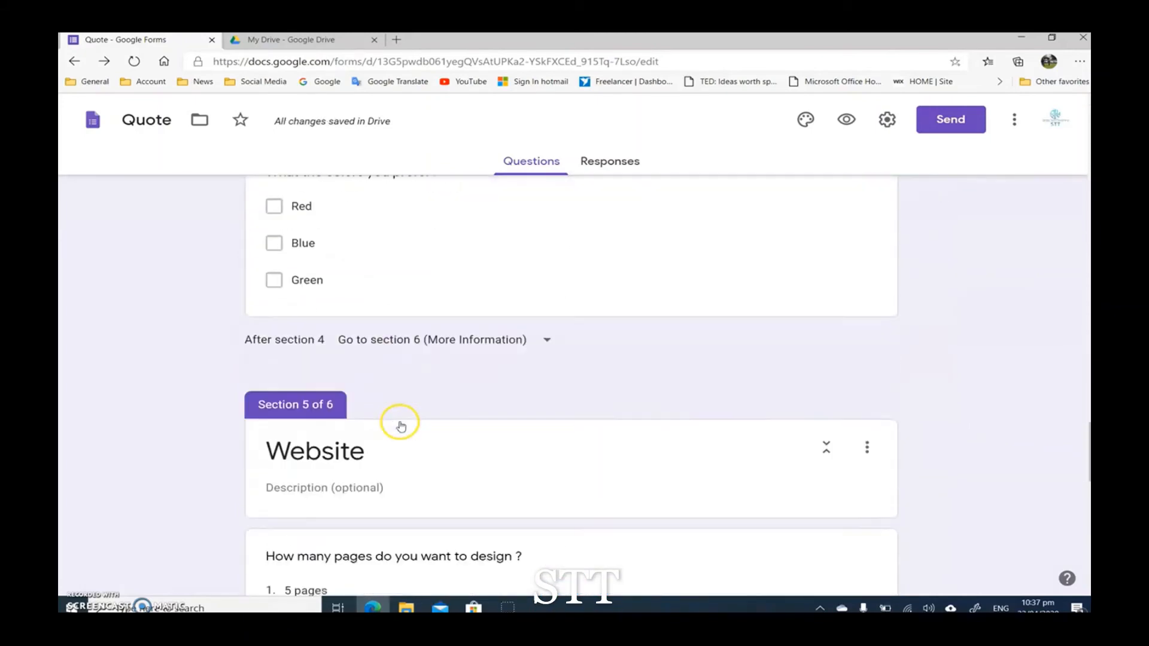
scroll(400, 424, "down", 12)
scroll(405, 442, "up", 11)
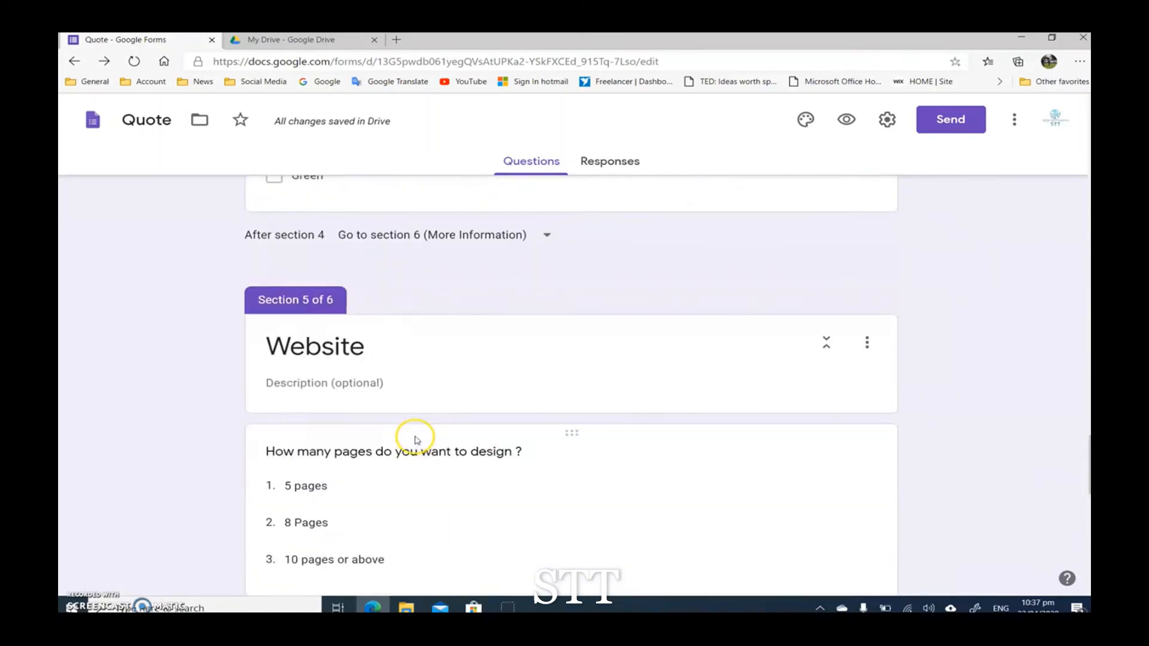
scroll(417, 435, "up", 20)
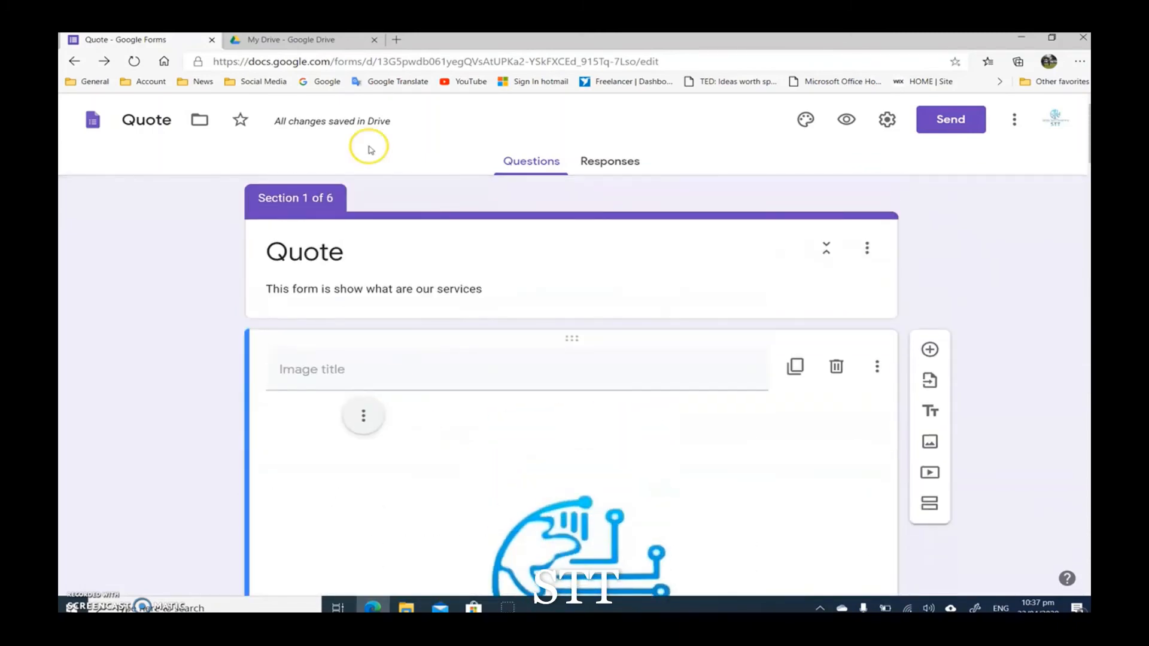
left_click(286, 40)
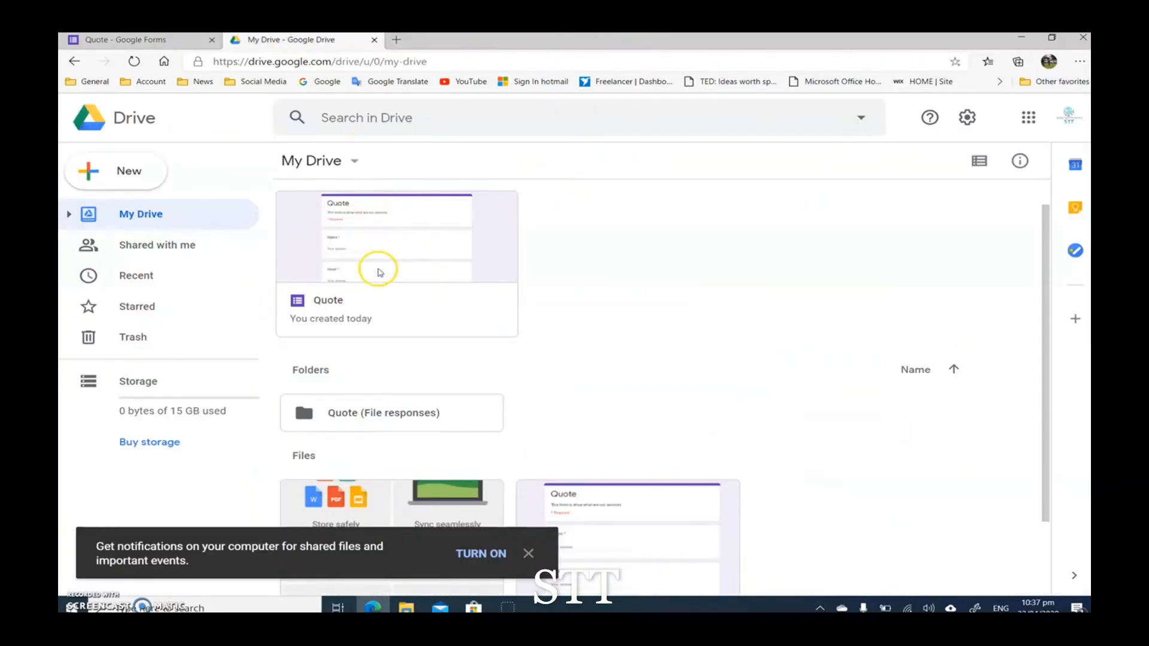
left_click(138, 41)
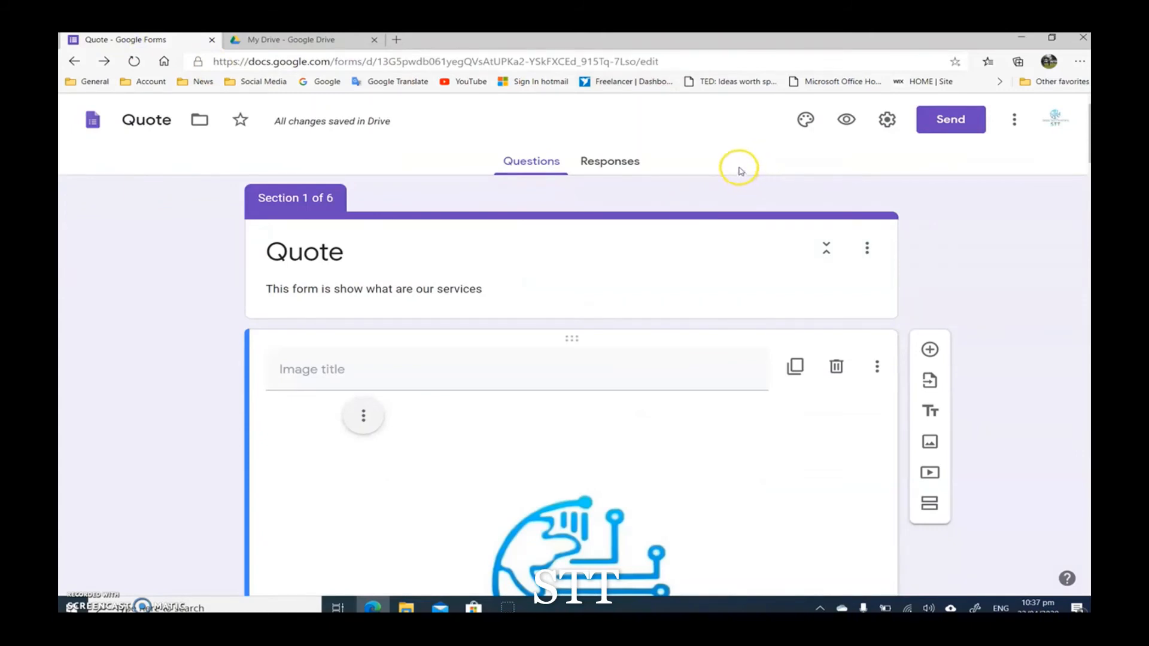
Step: Preview the Quote form and examine its first page from the header and logo to the Phone number question
left_click(847, 122)
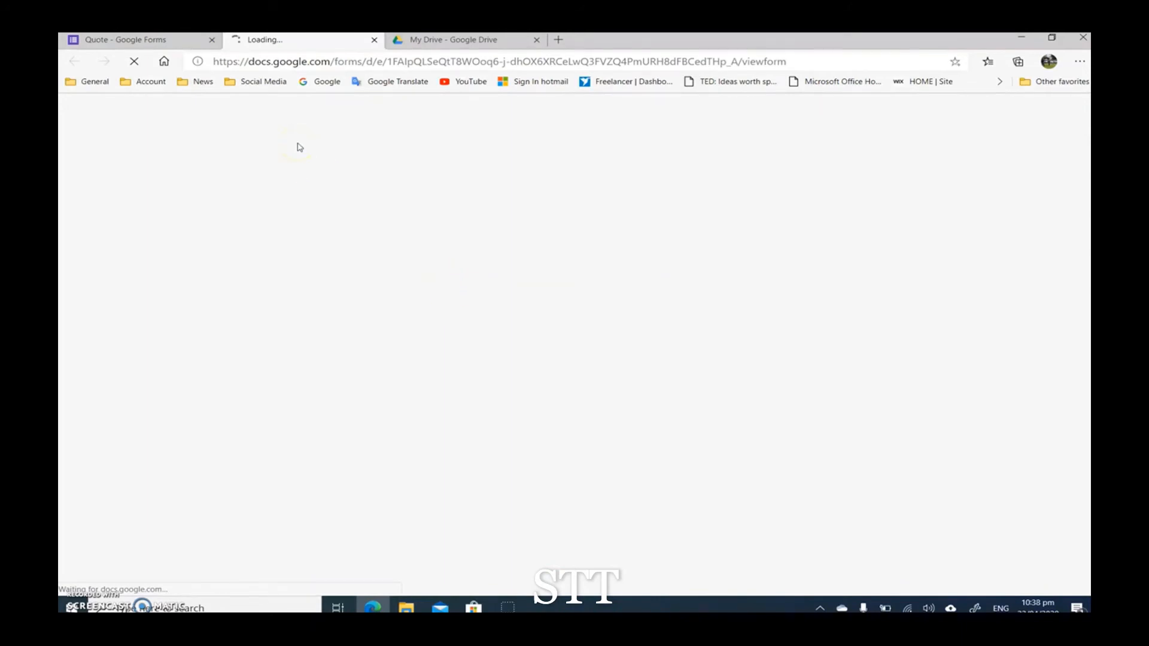
scroll(413, 207, "down", 1)
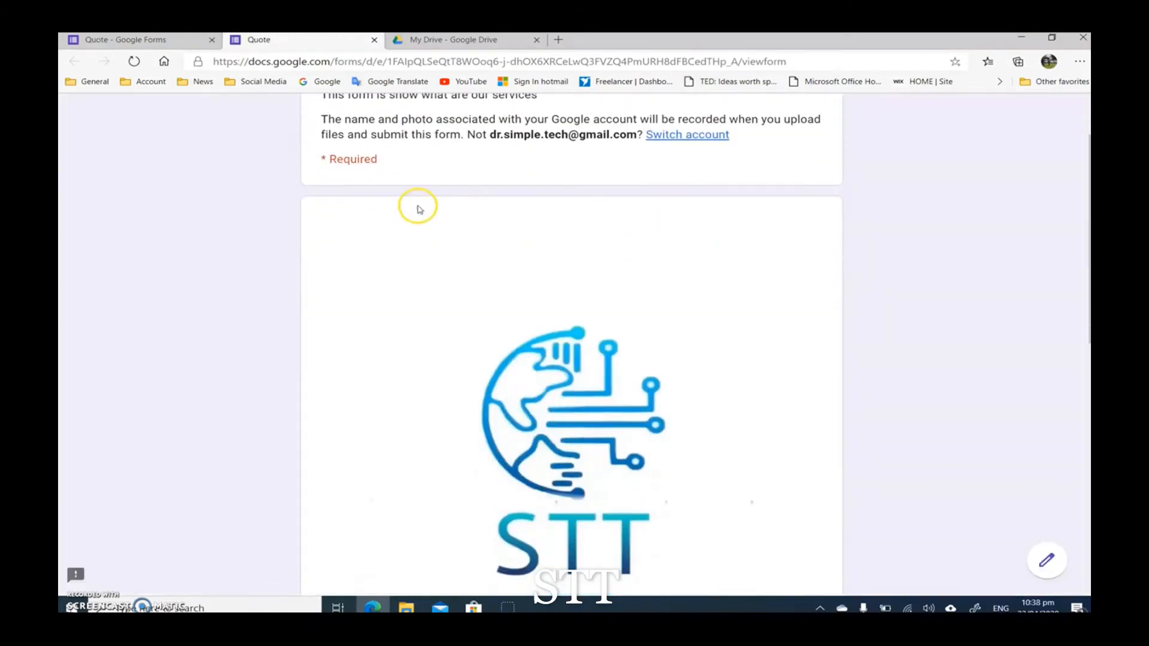
scroll(478, 196, "up", 1)
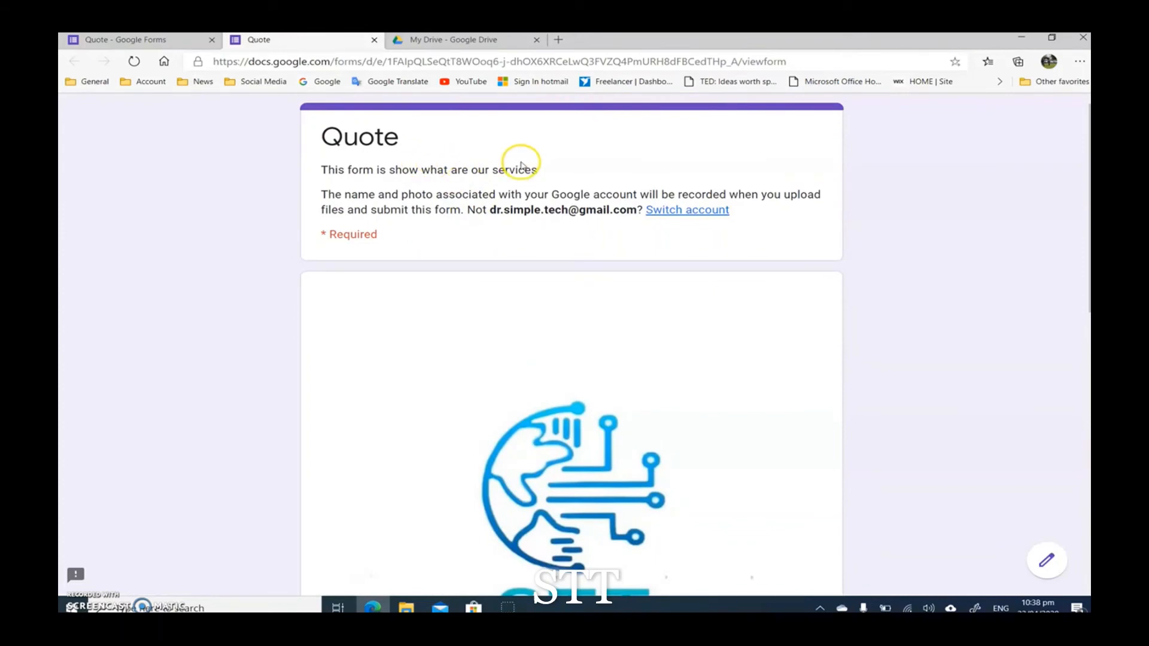
scroll(407, 164, "down", 1)
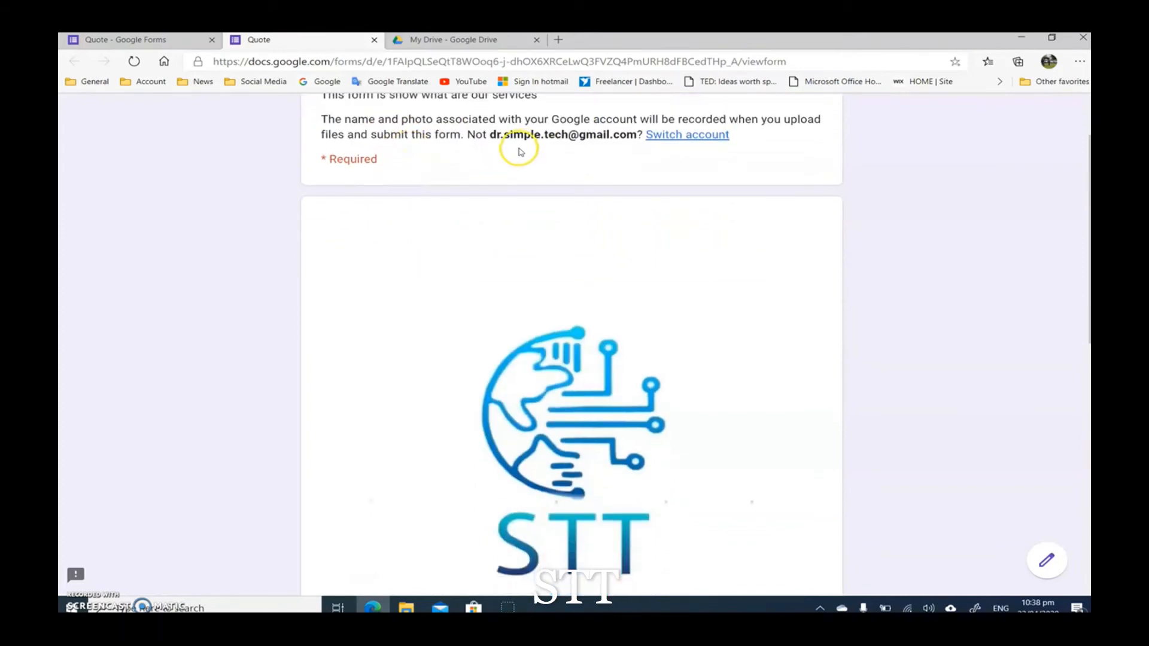
scroll(487, 167, "down", 2)
scroll(487, 169, "down", 6)
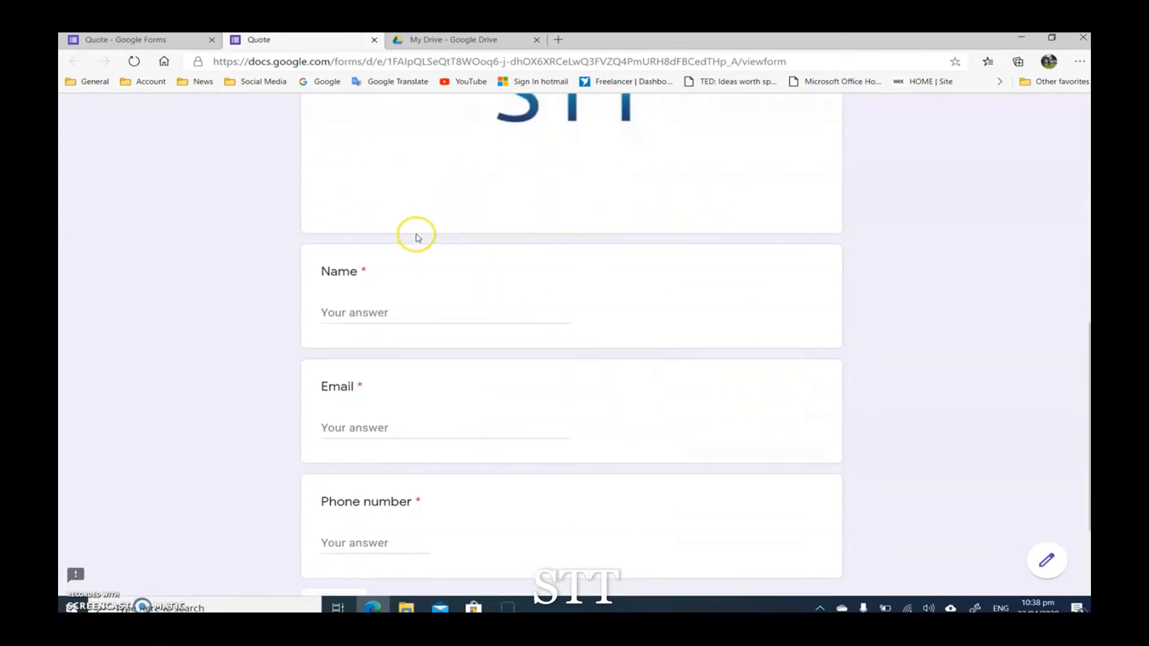
Step: Return to the Quote form editor and try orange, green, blue, blue-grey and red theme colors before reselecting purple
scroll(323, 330, "up", 3)
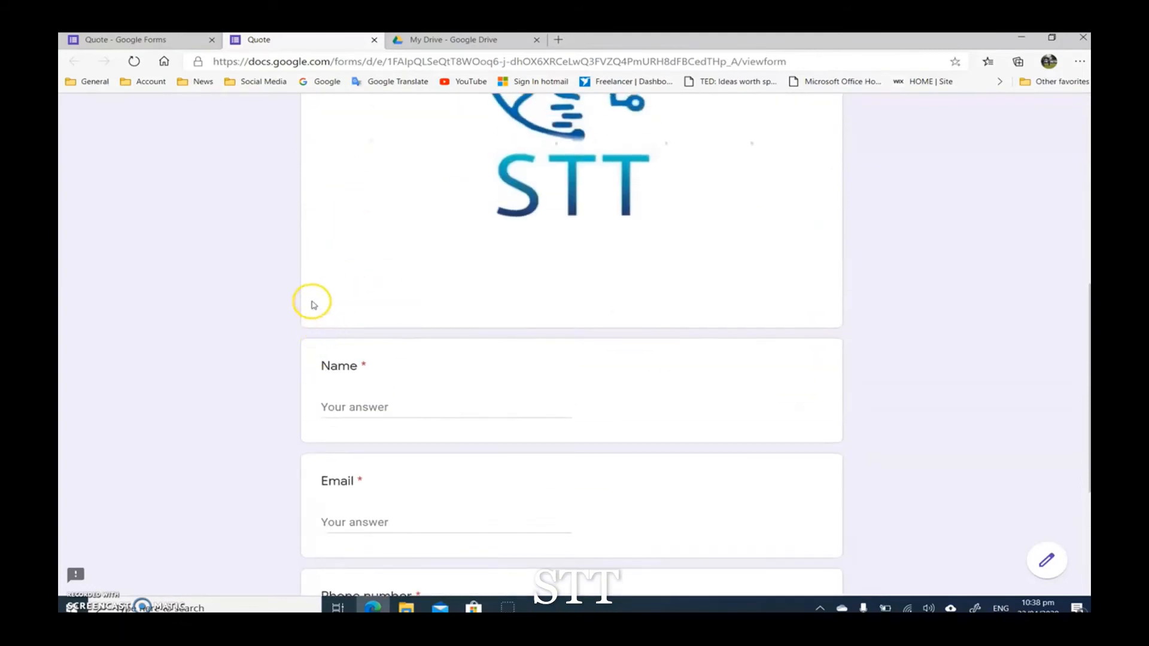
left_click(187, 48)
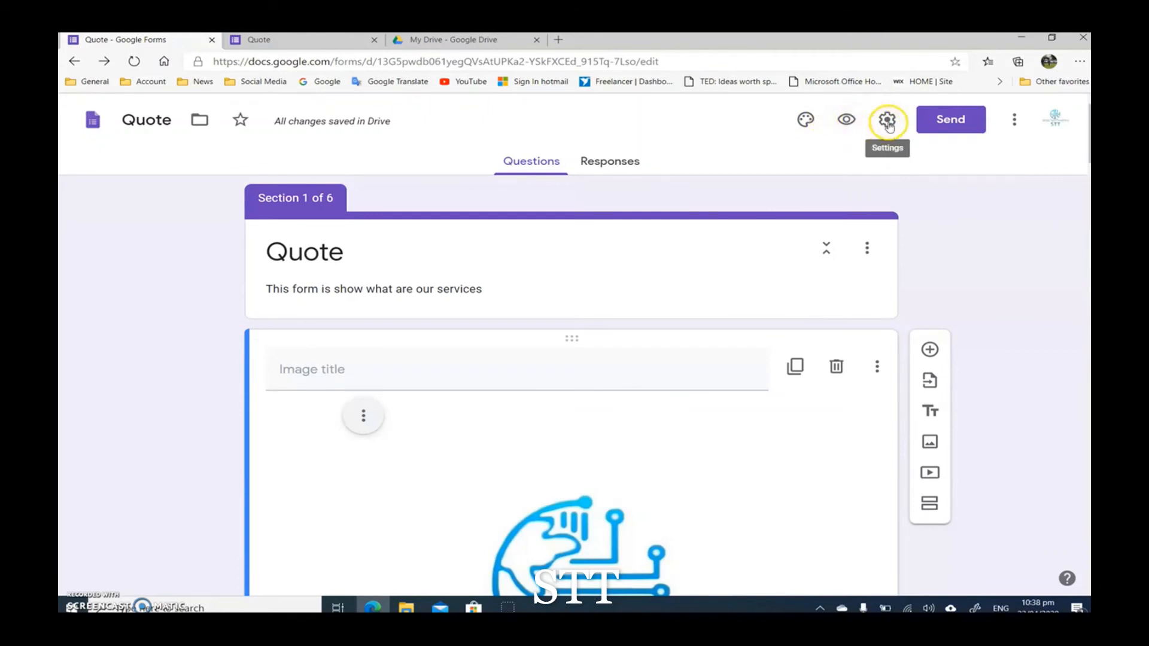
left_click(806, 119)
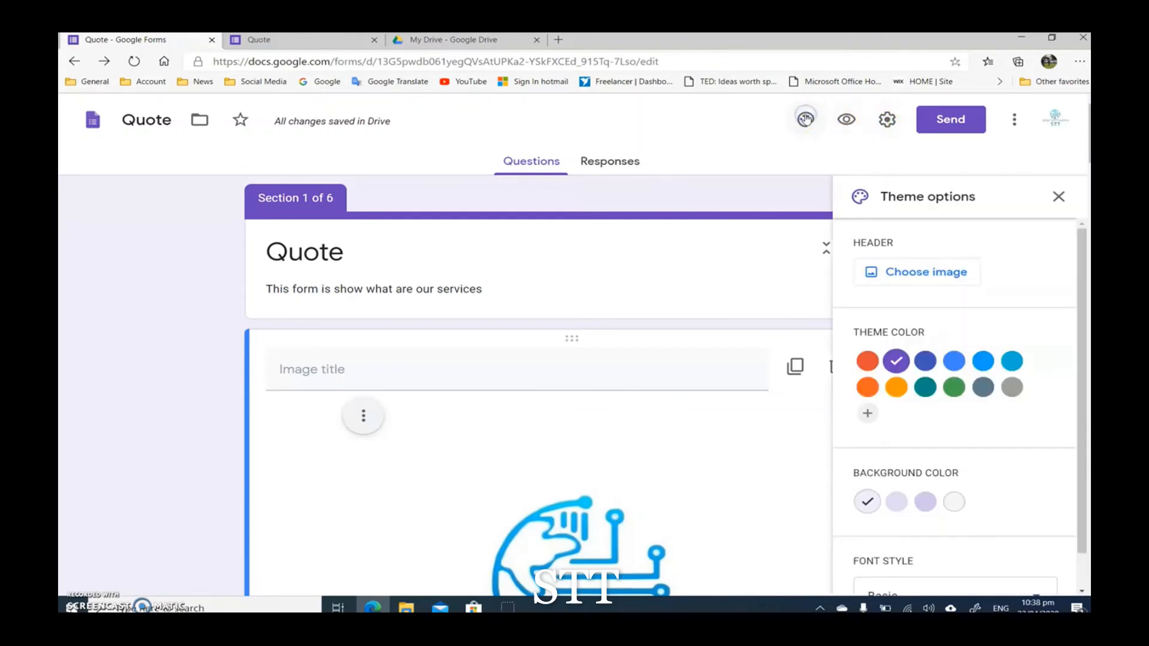
left_click(867, 388)
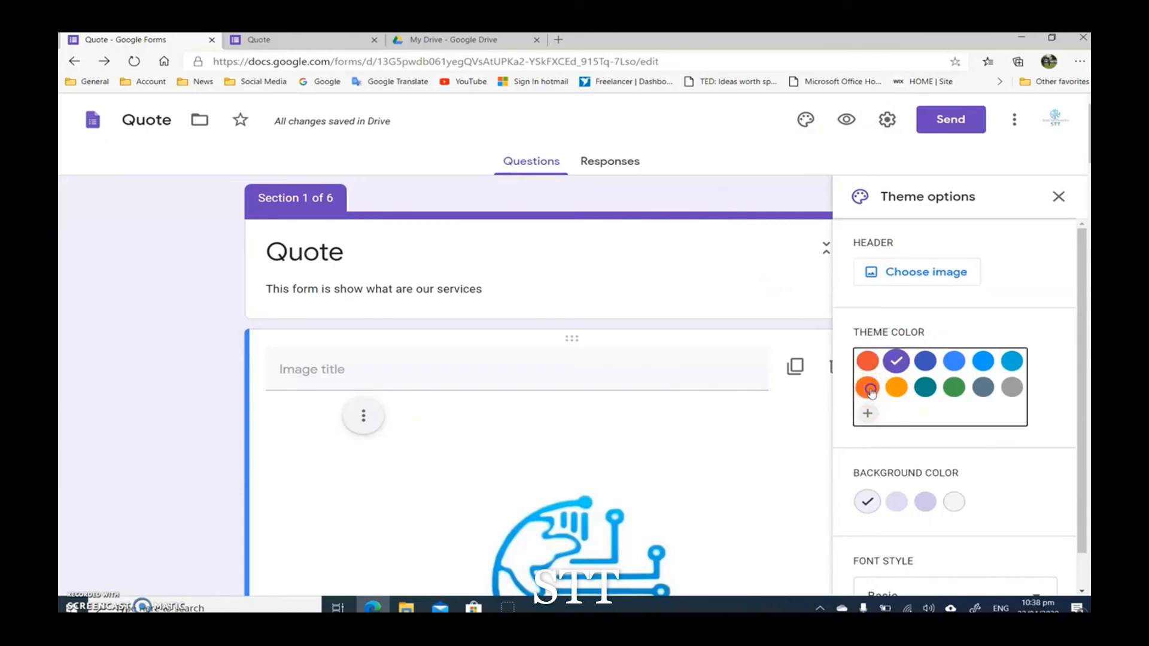
left_click(953, 387)
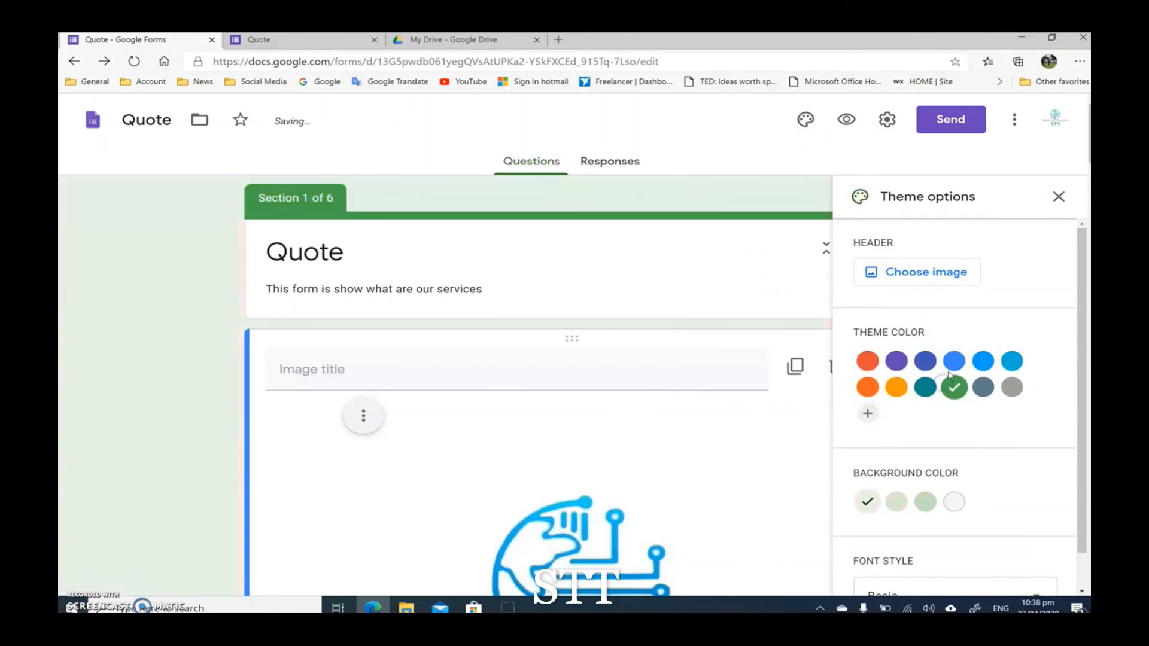
left_click(954, 363)
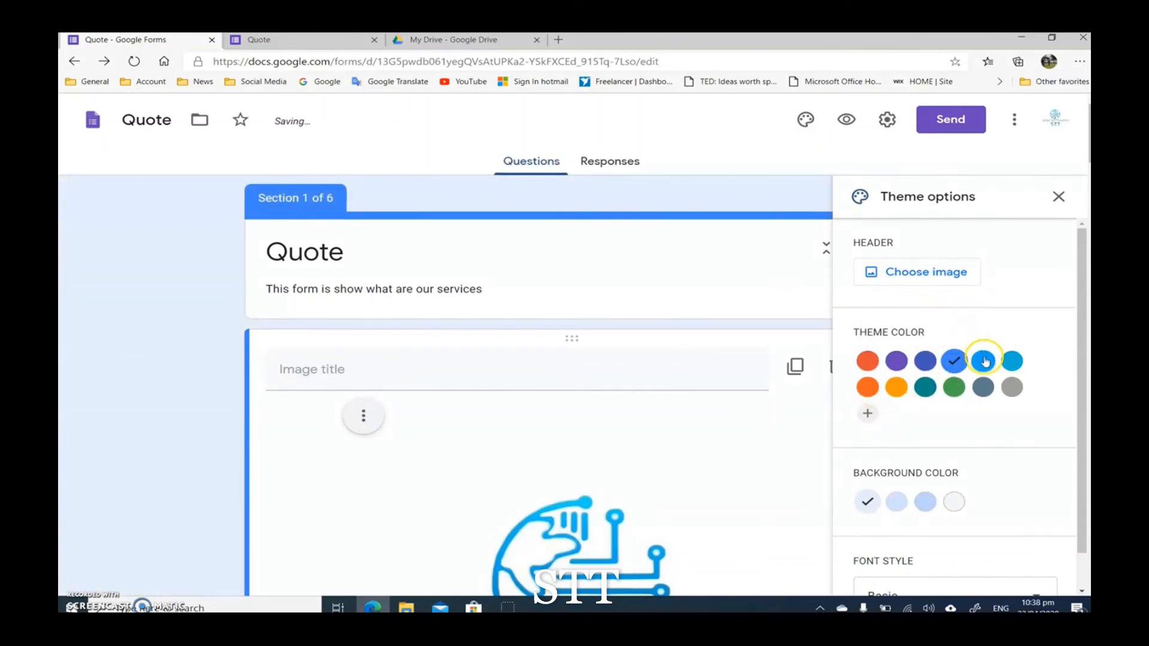
left_click(986, 386)
left_click(868, 362)
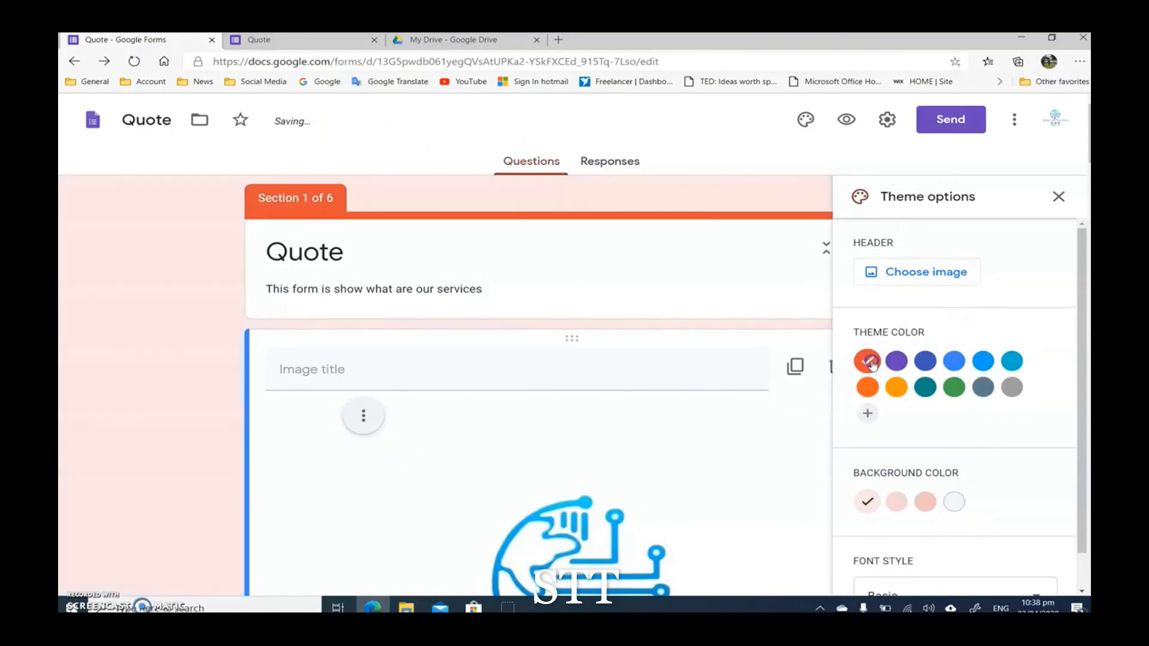
left_click(898, 362)
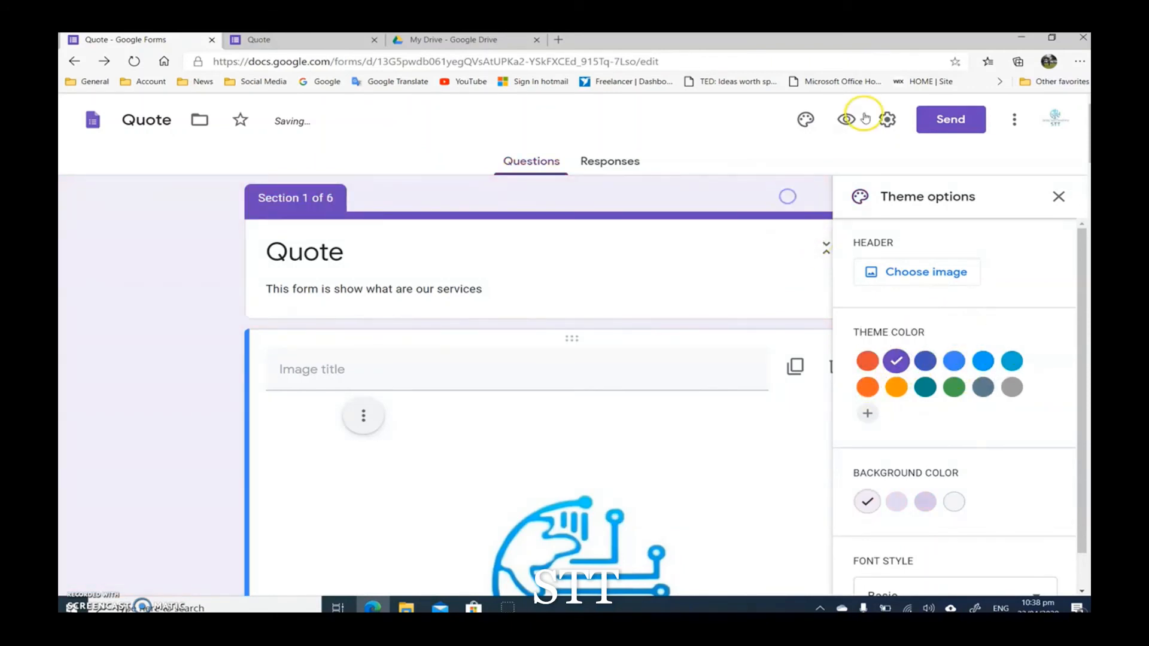
Step: Review the General form settings for email collection, sign-in and respondent permissions, trying out the Edit after submit option
left_click(887, 121)
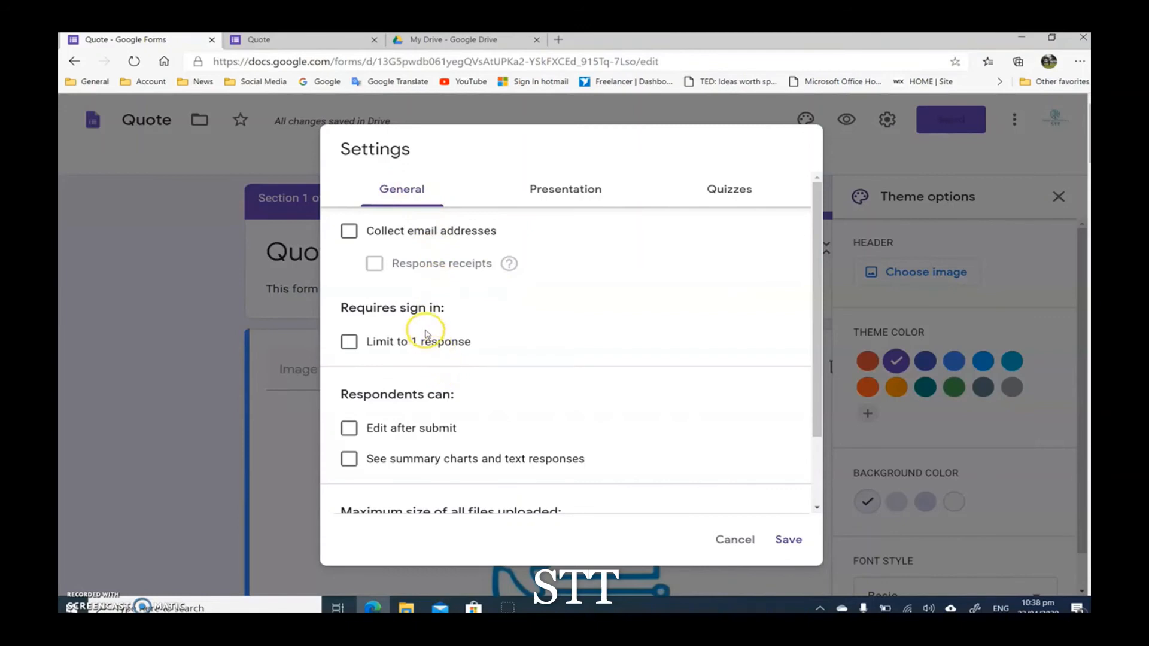
scroll(425, 333, "down", 2)
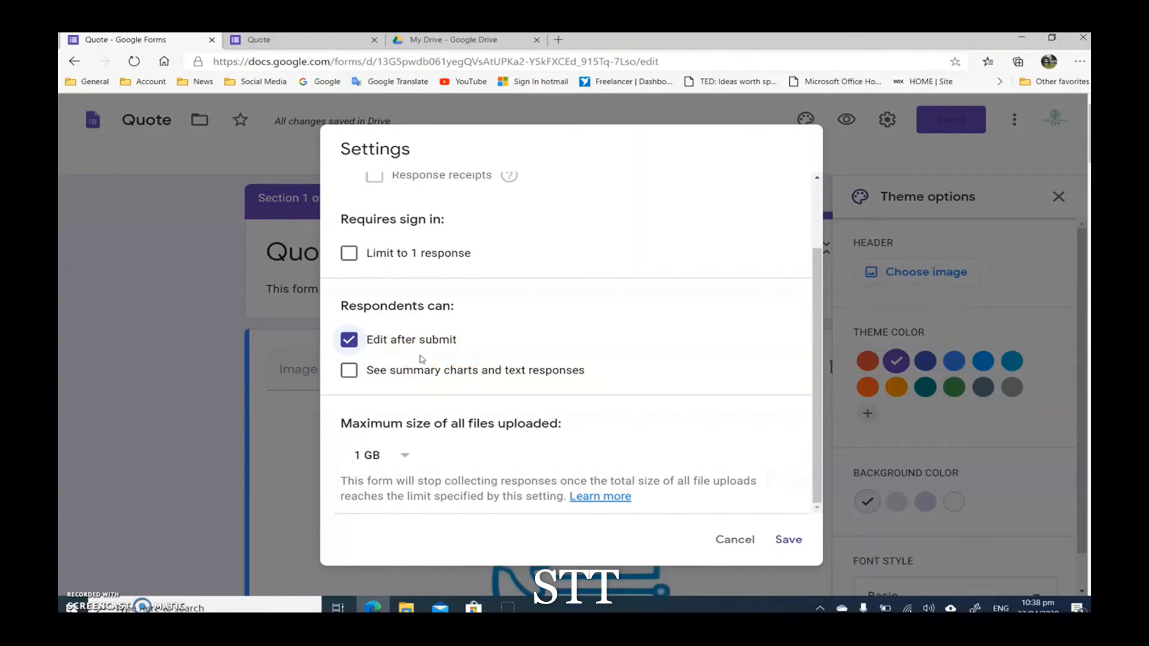
left_click(351, 343)
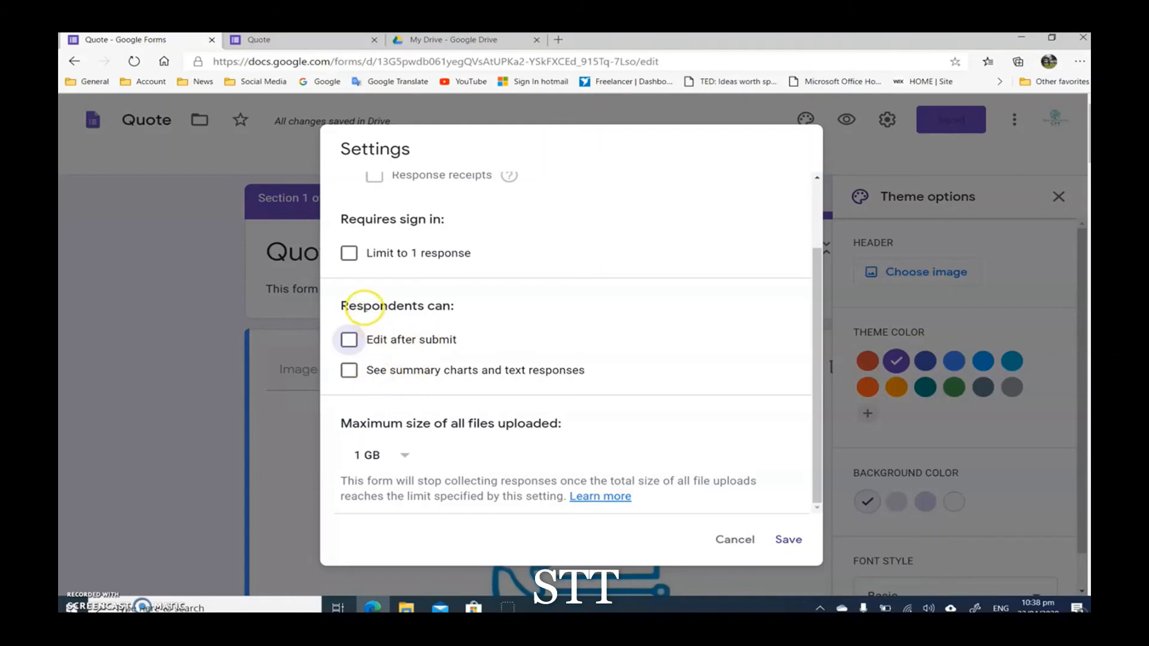
scroll(363, 307, "up", 1)
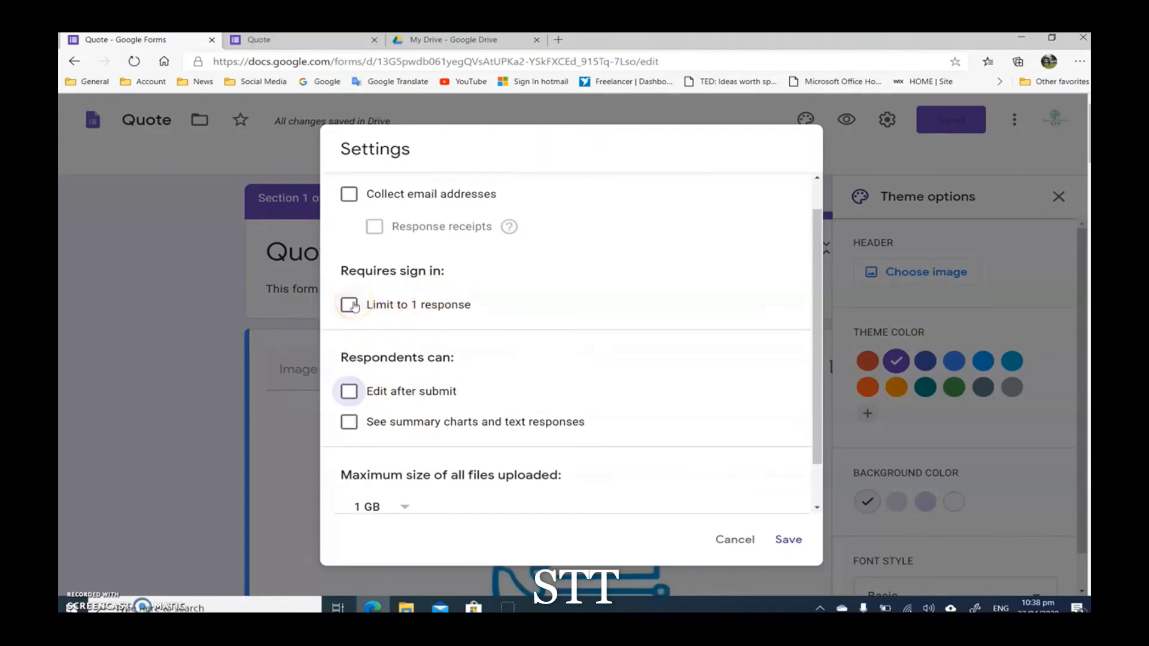
scroll(444, 333, "up", 1)
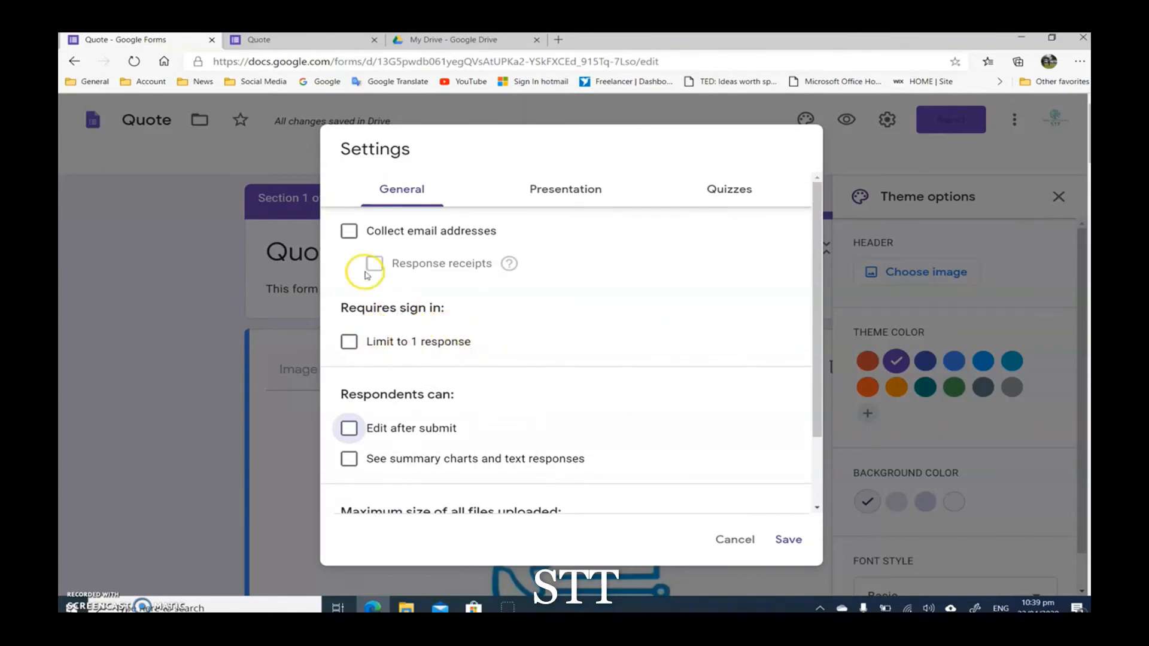
scroll(438, 327, "down", 2)
scroll(446, 329, "up", 2)
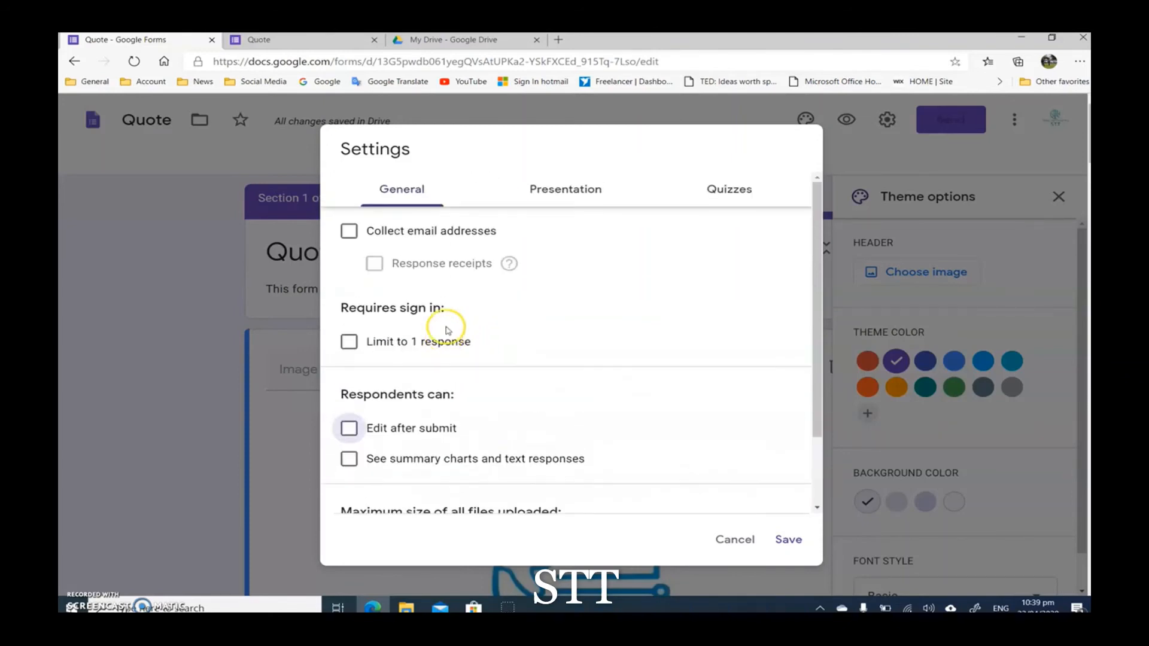
Step: In the Presentation settings, enable the progress bar and set the confirmation message to "Thanks we have received your request!"
left_click(560, 197)
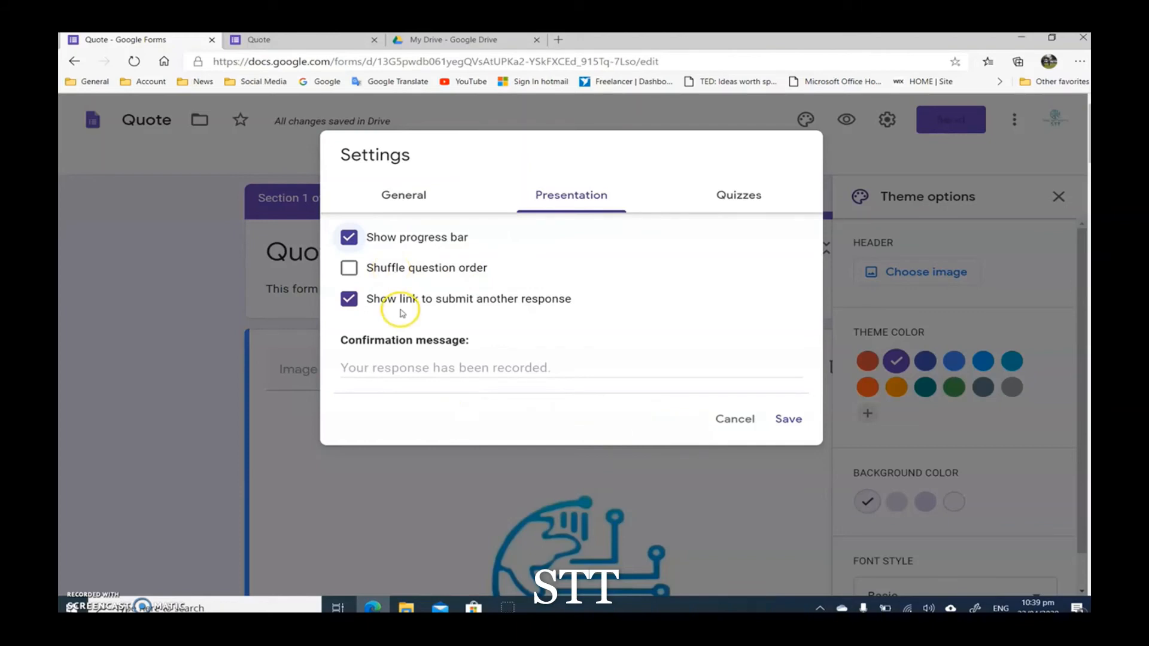
left_click(407, 365)
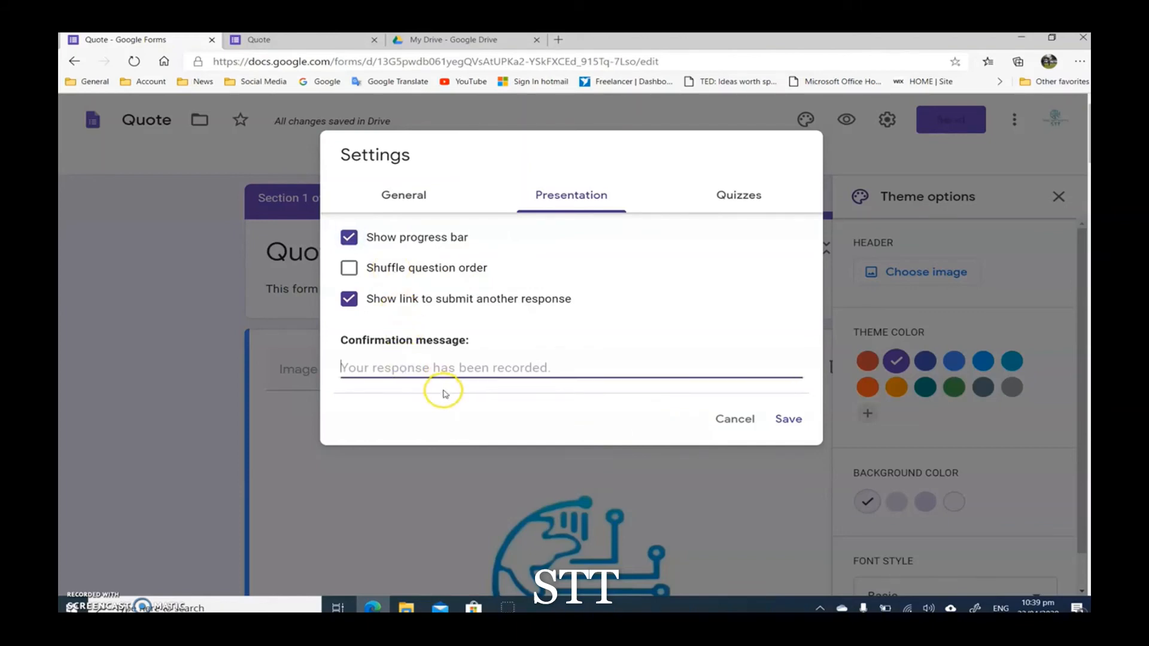
type("T")
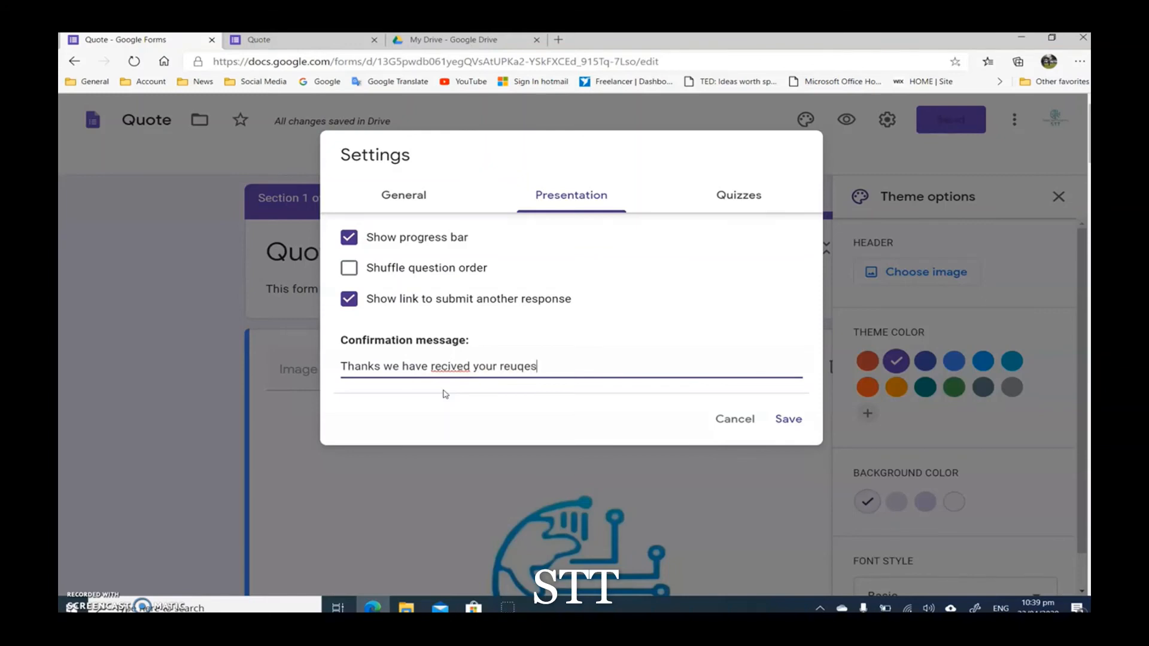
right_click(453, 367)
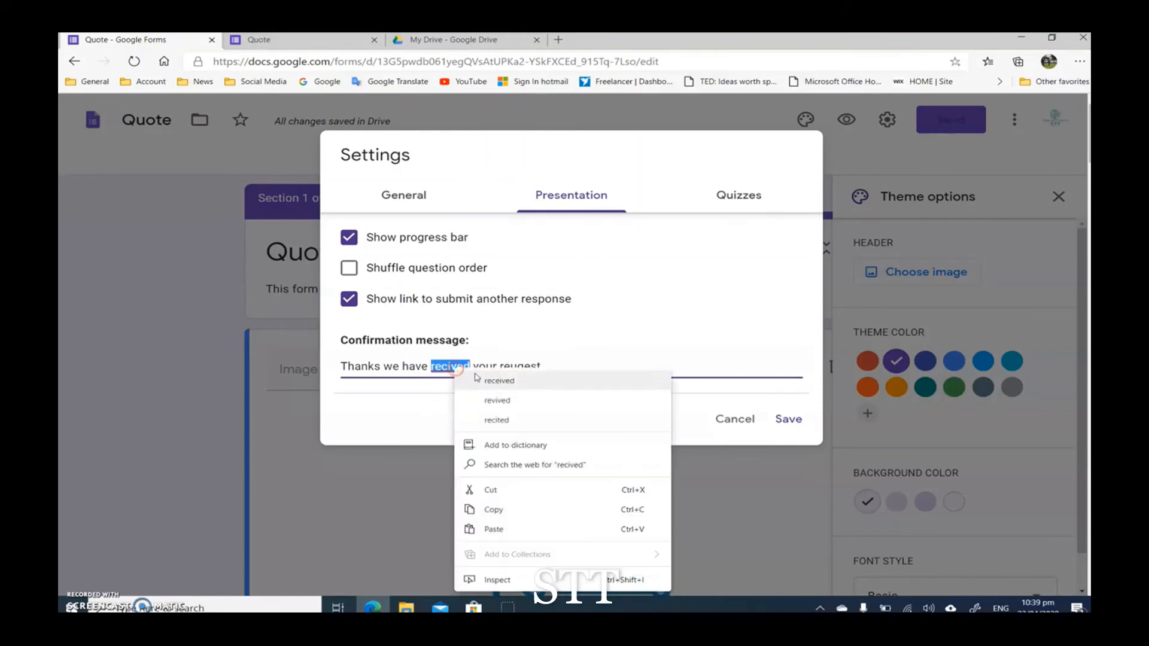
left_click(497, 380)
right_click(515, 368)
left_click(547, 378)
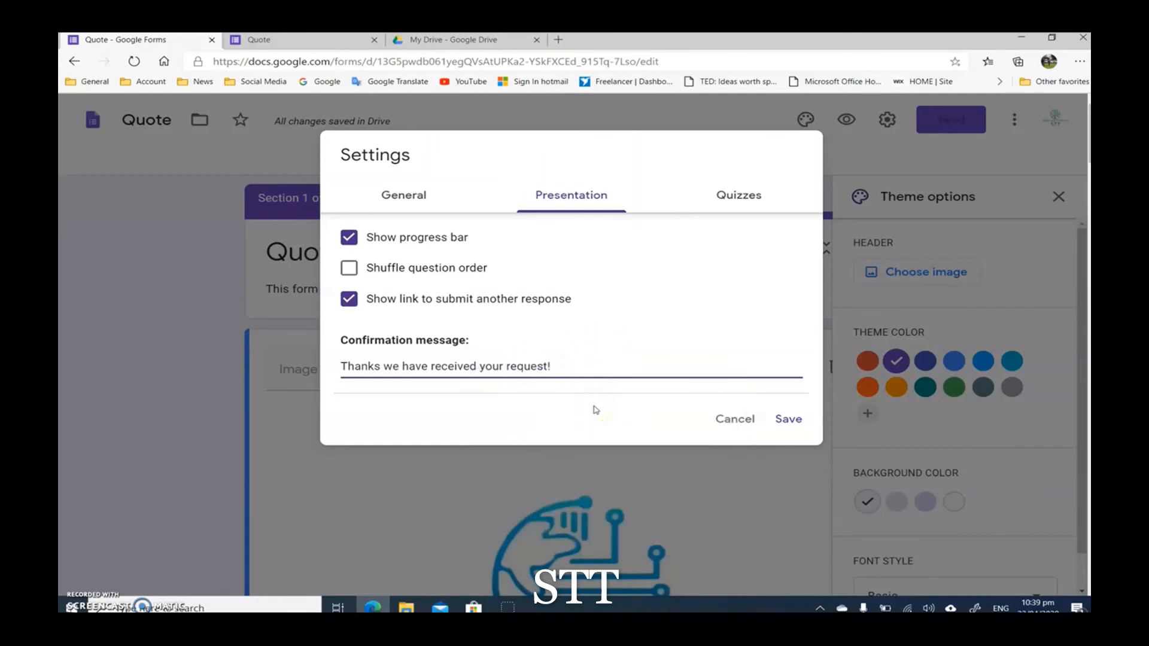
Step: Review the Quizzes settings of the form, leaving Make this a quiz off
left_click(732, 193)
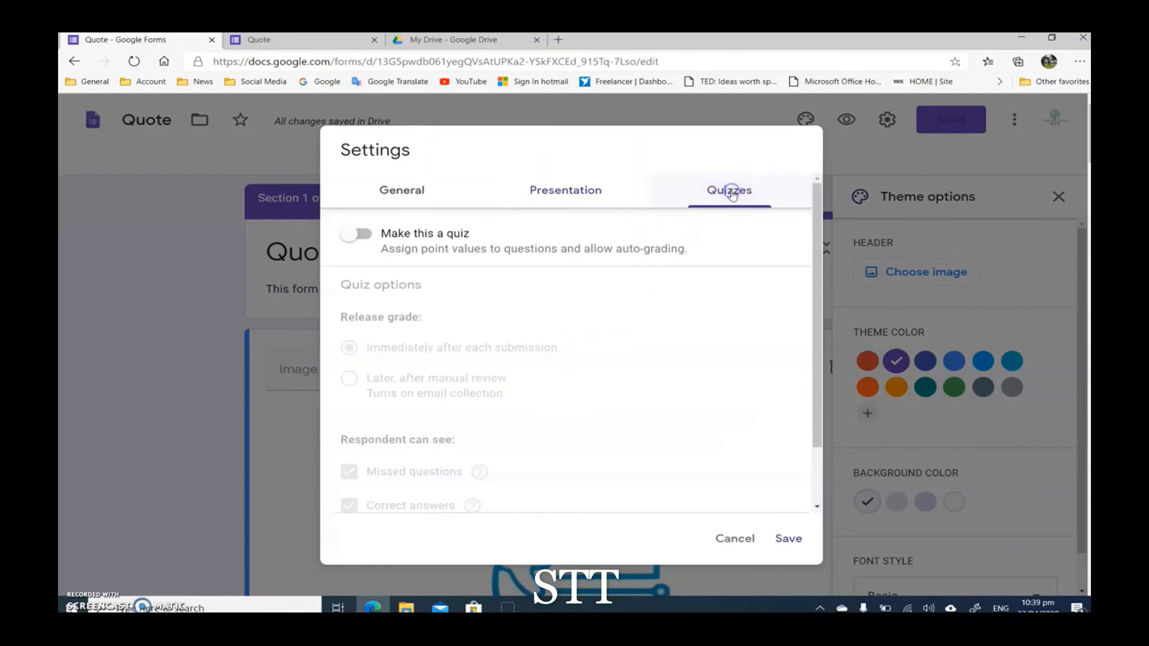
scroll(602, 354, "down", 3)
scroll(602, 354, "up", 3)
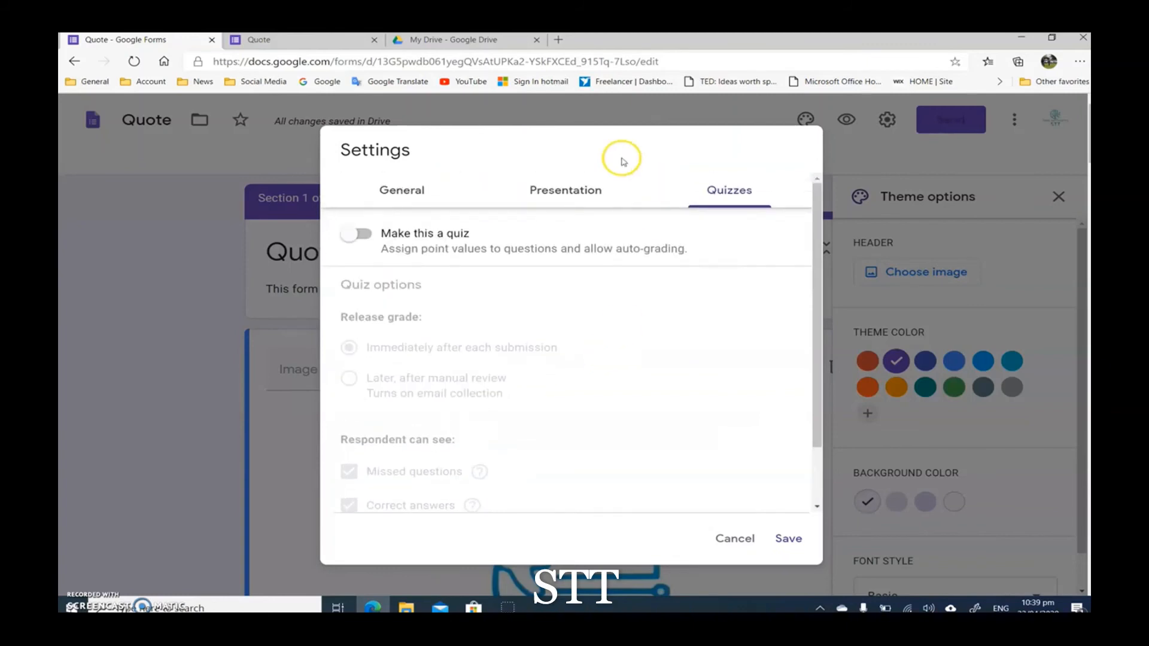
Step: Recheck the Presentation settings, save the form settings and close the theme options
left_click(547, 194)
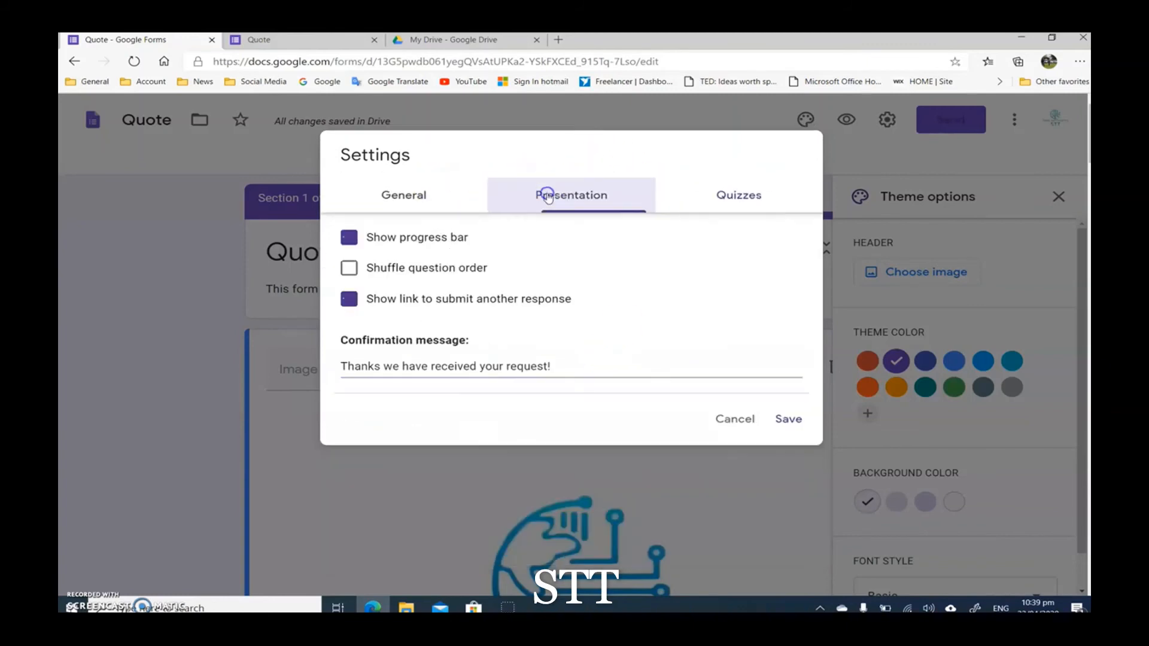
left_click(788, 423)
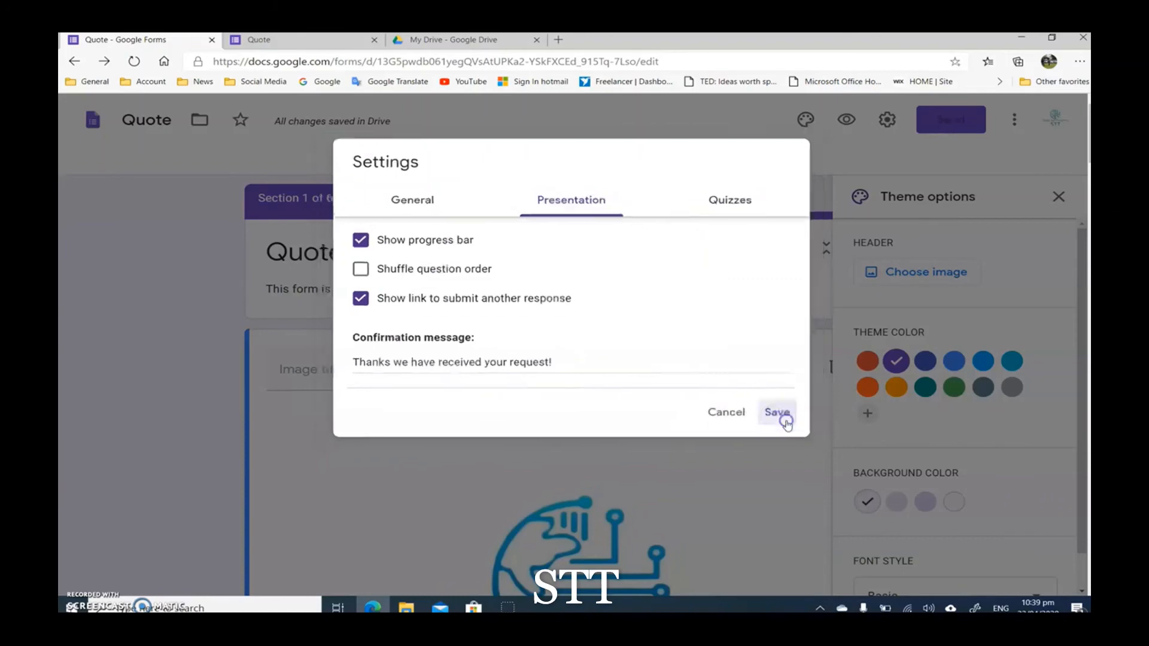
left_click(1065, 205)
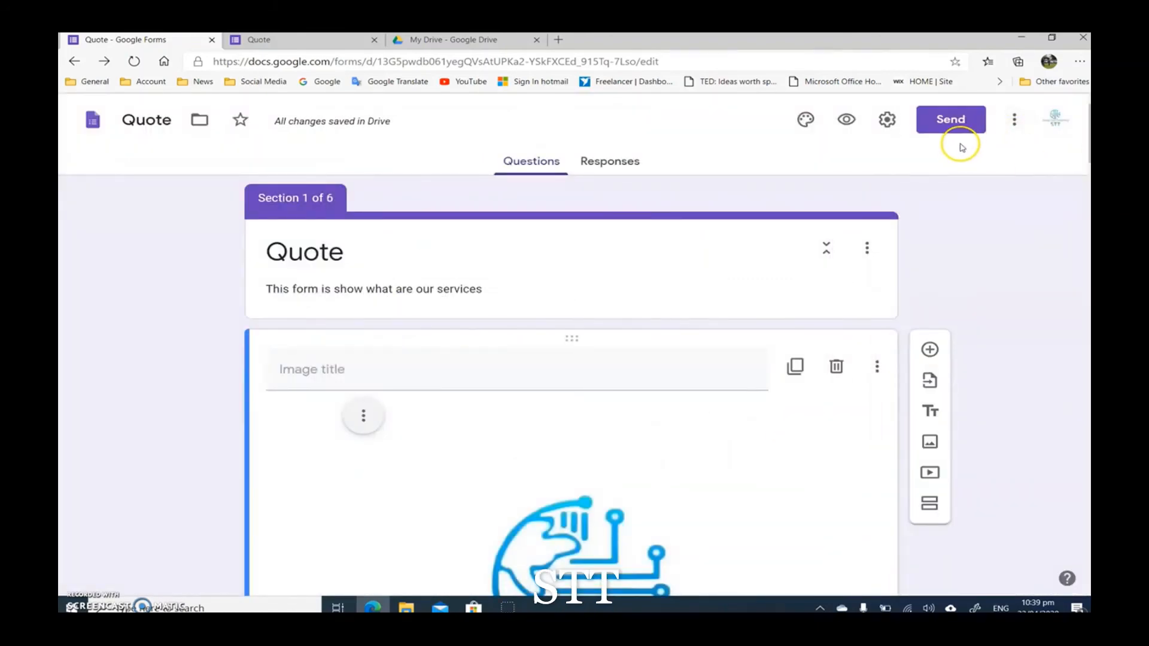
Step: Browse the add-ons that work with Forms in the G Suite Marketplace and close it
left_click(1014, 120)
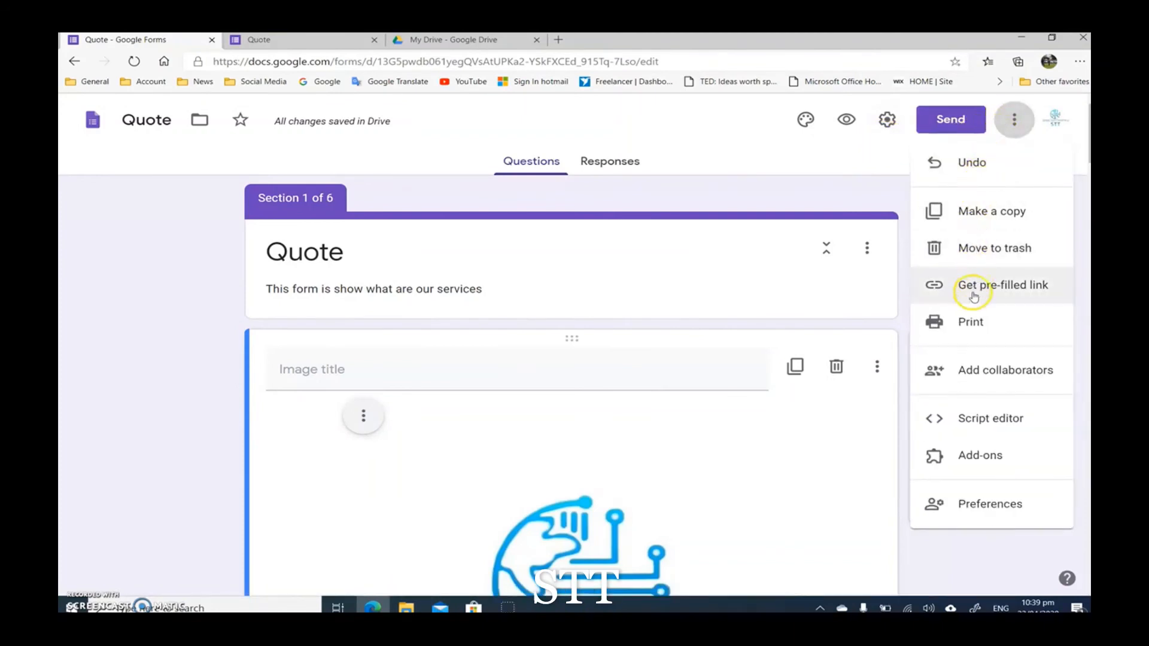
left_click(986, 460)
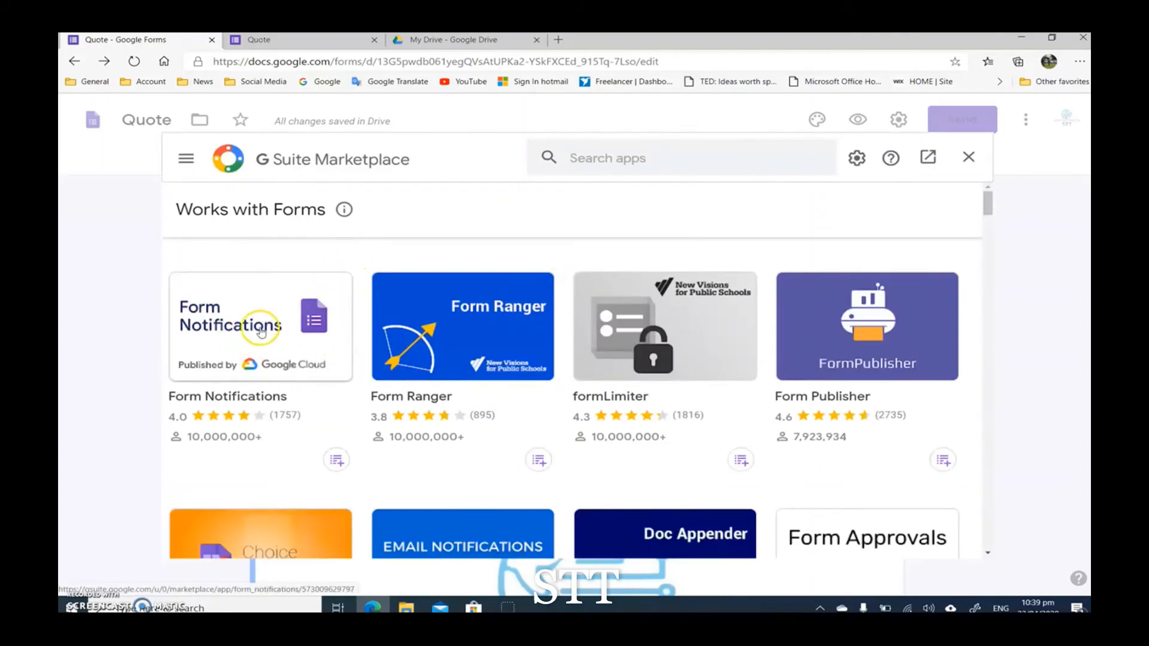
scroll(359, 293, "down", 2)
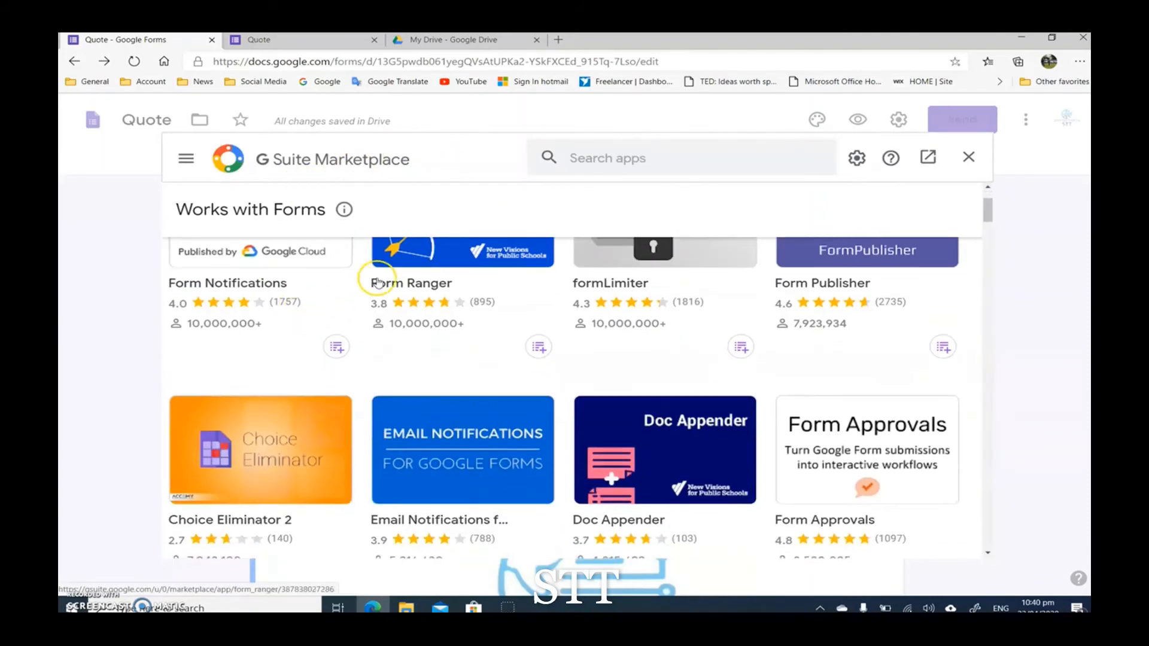
scroll(564, 359, "down", 4)
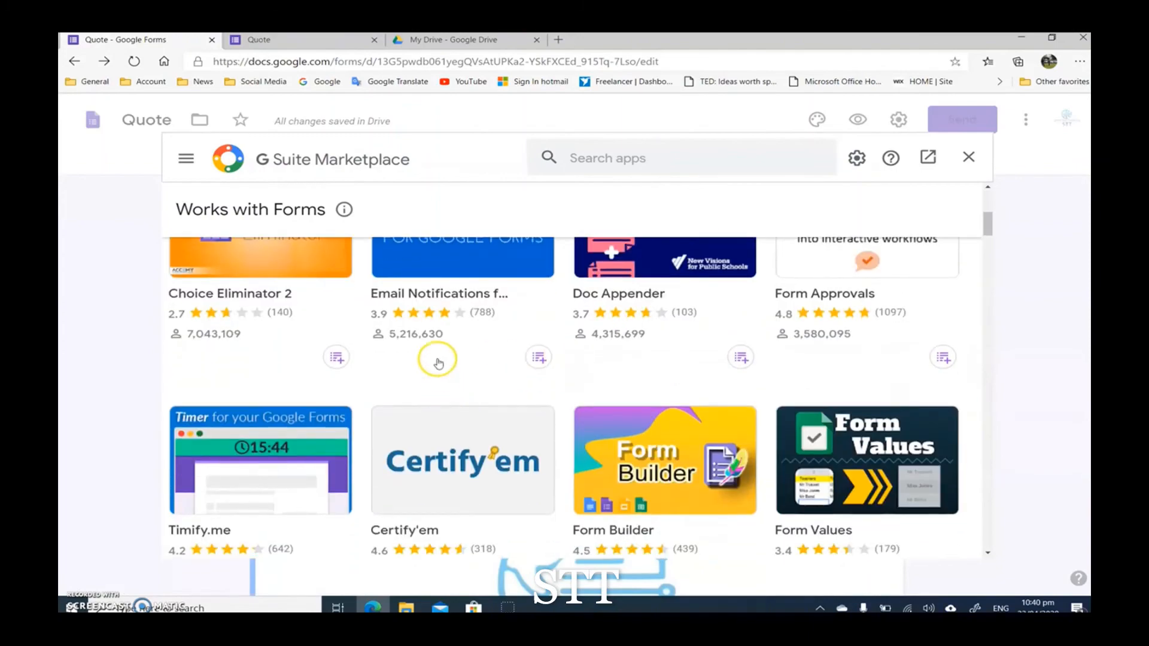
scroll(561, 440, "down", 9)
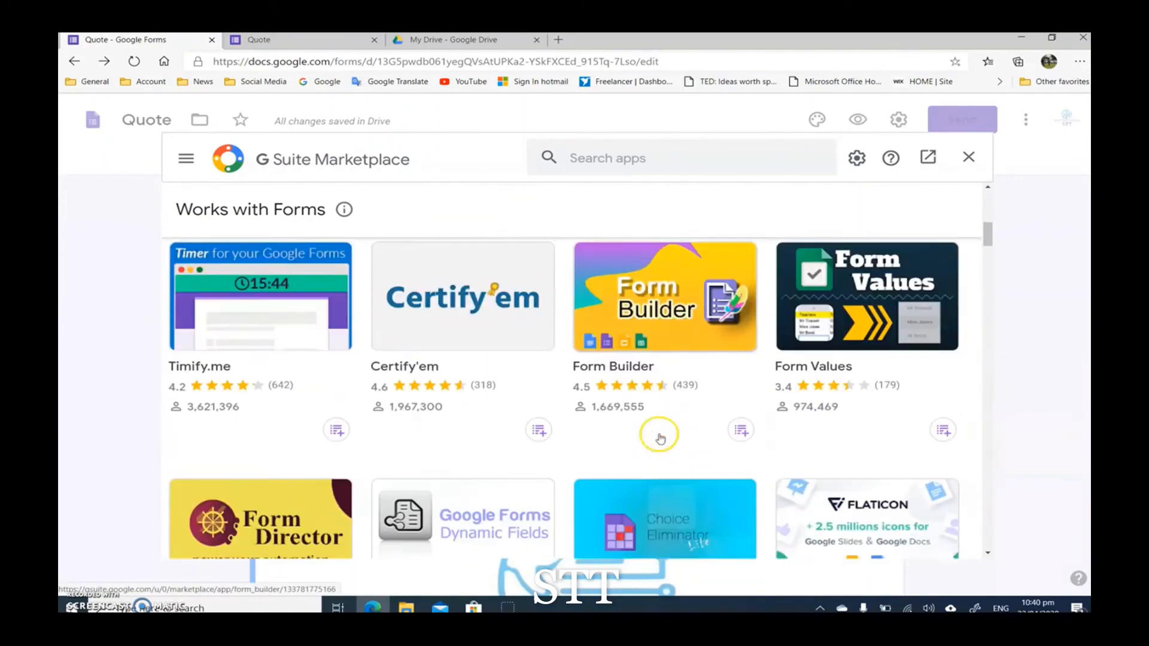
scroll(423, 421, "up", 12)
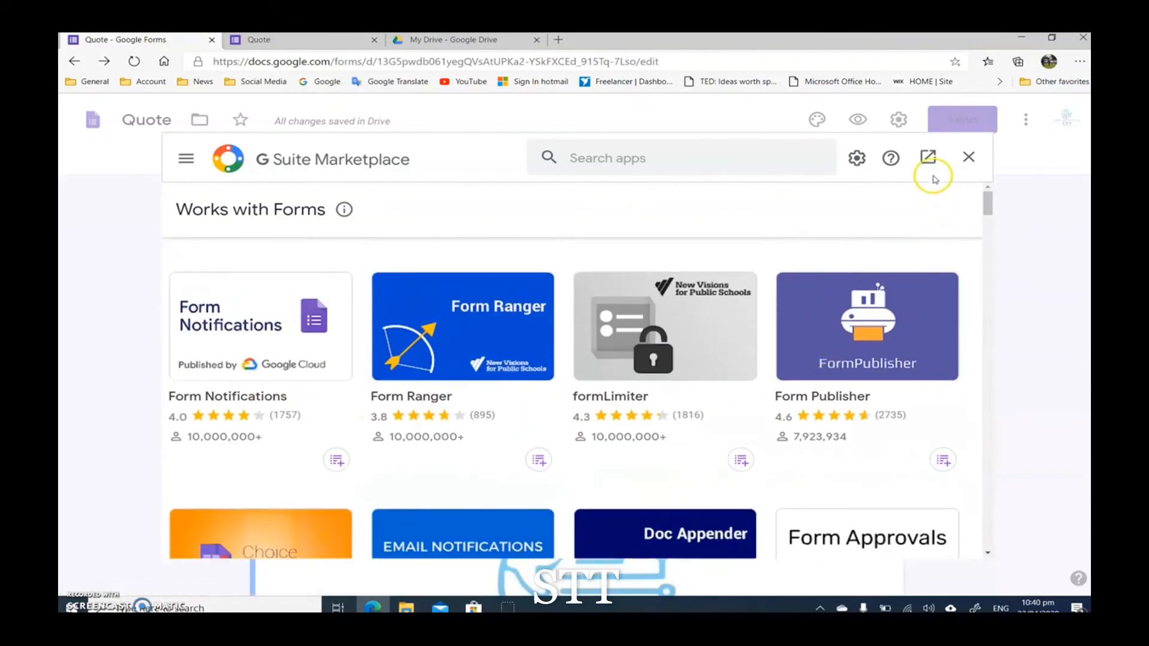
left_click(969, 157)
Step: Review the form's additional actions, such as copying, pre-filled link, printing, collaborators and script editor
left_click(1015, 121)
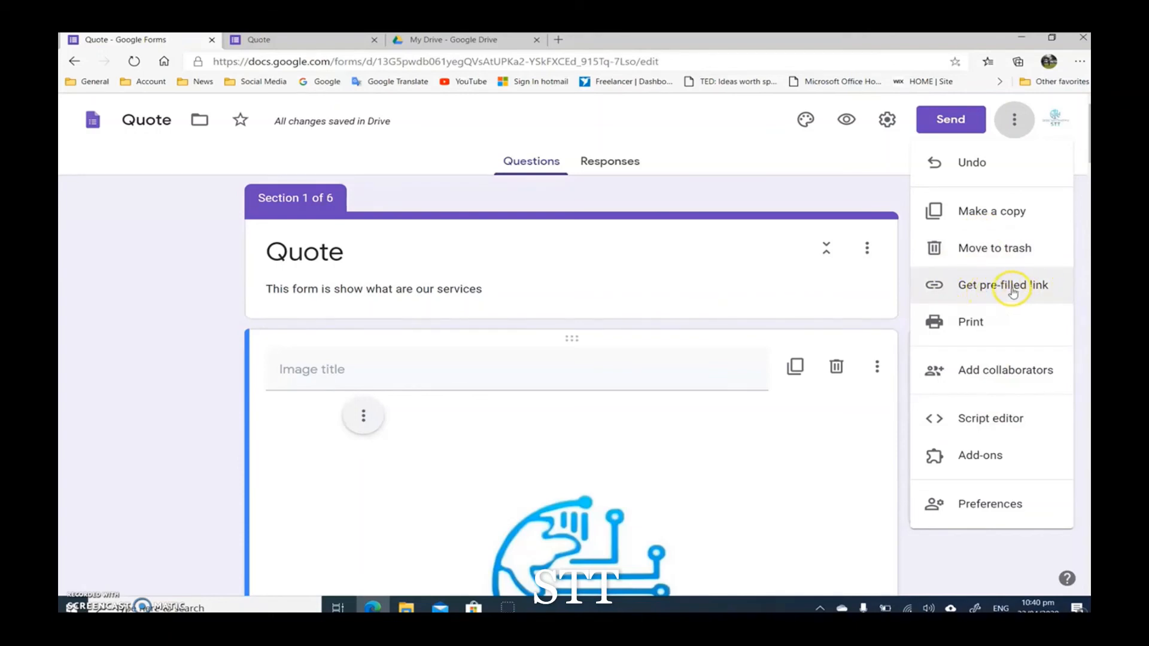
left_click(872, 183)
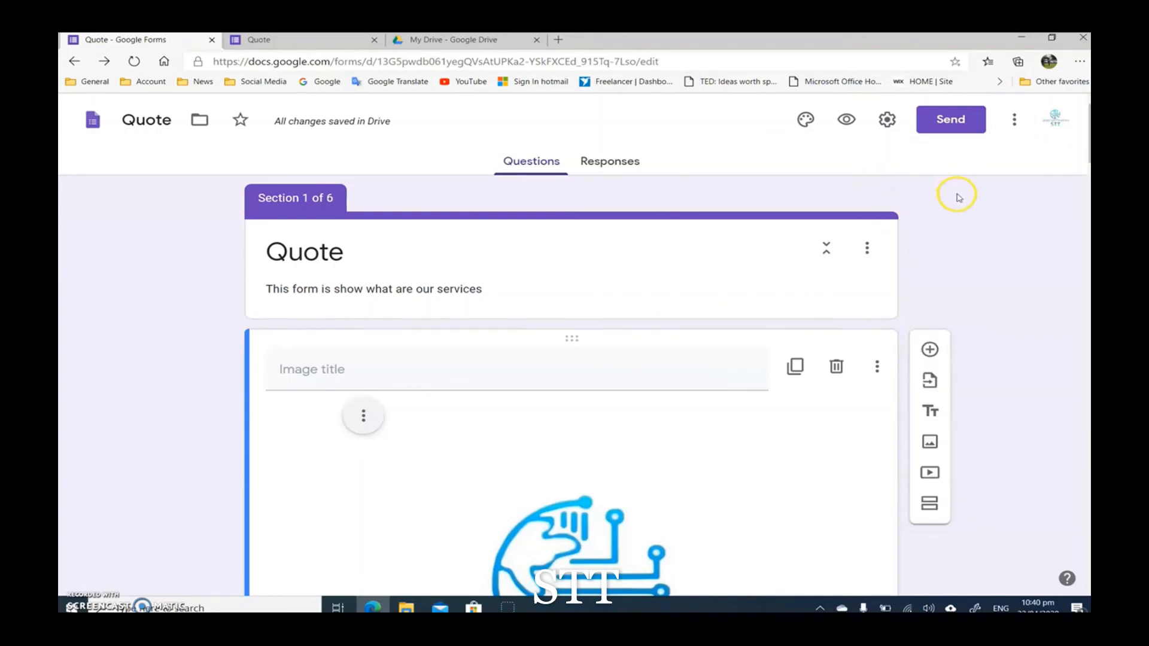
left_click(1015, 119)
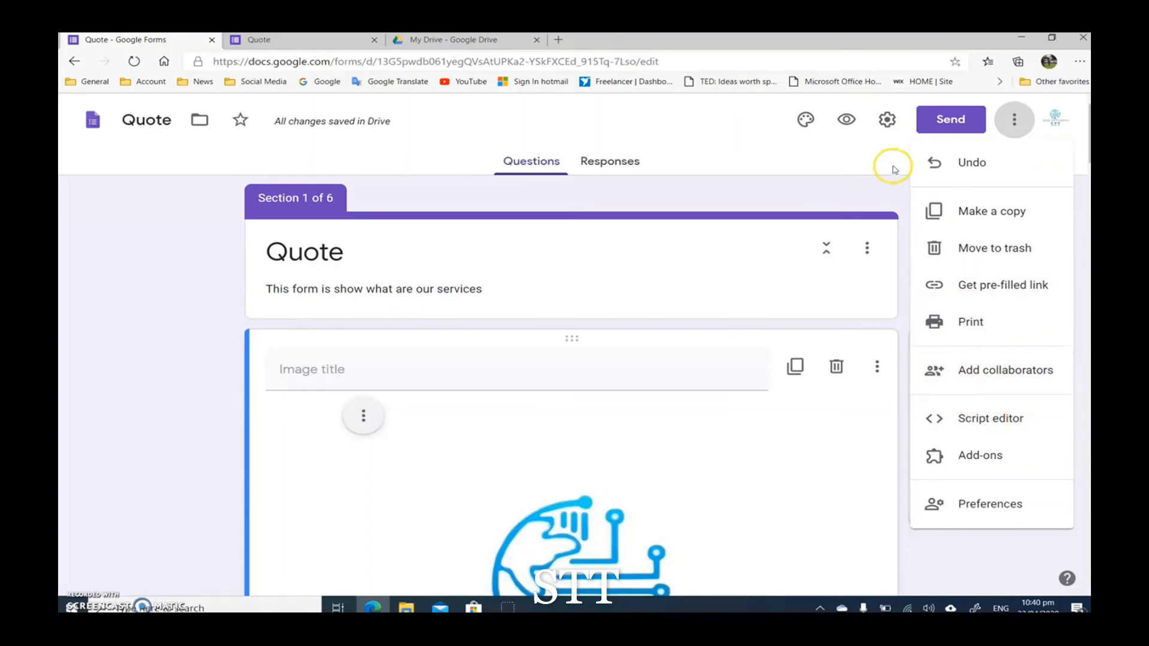
left_click(874, 186)
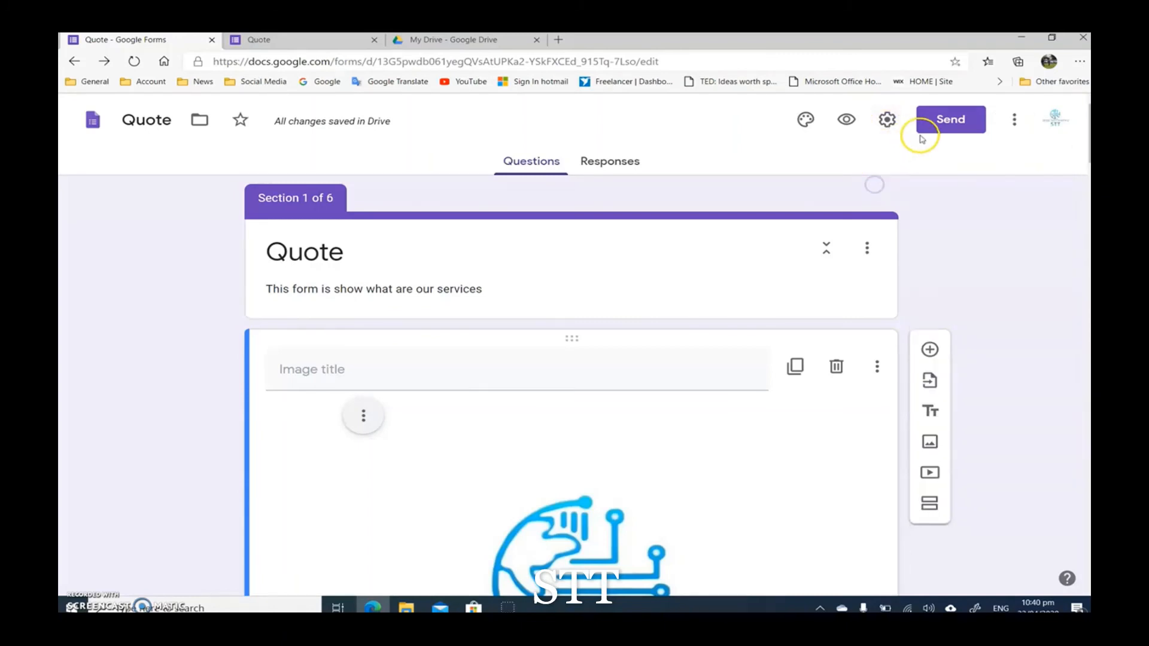
Step: Shorten the form's sharing link, copy the short URL, and close the send options without sending
left_click(938, 123)
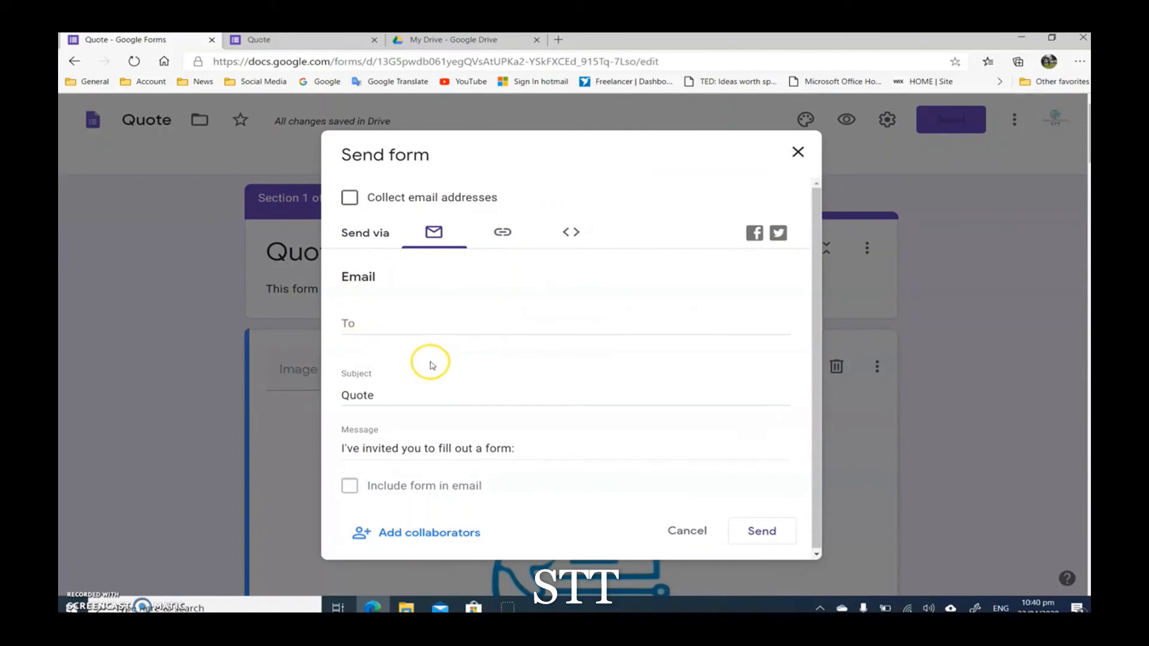
left_click(506, 232)
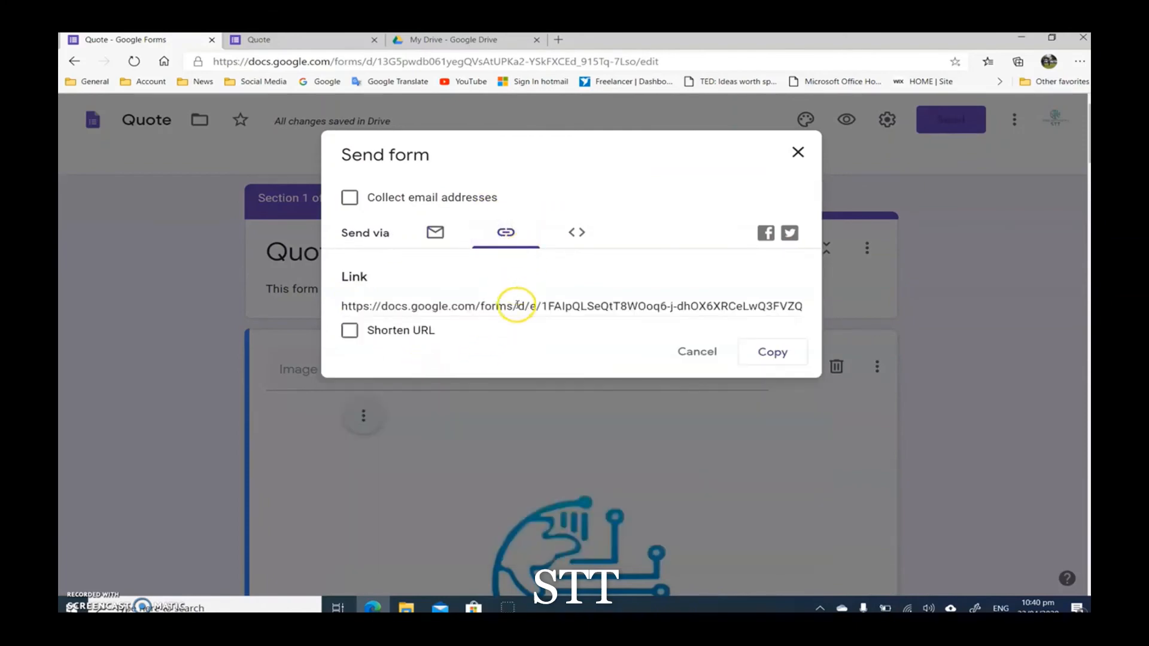
left_click(520, 307)
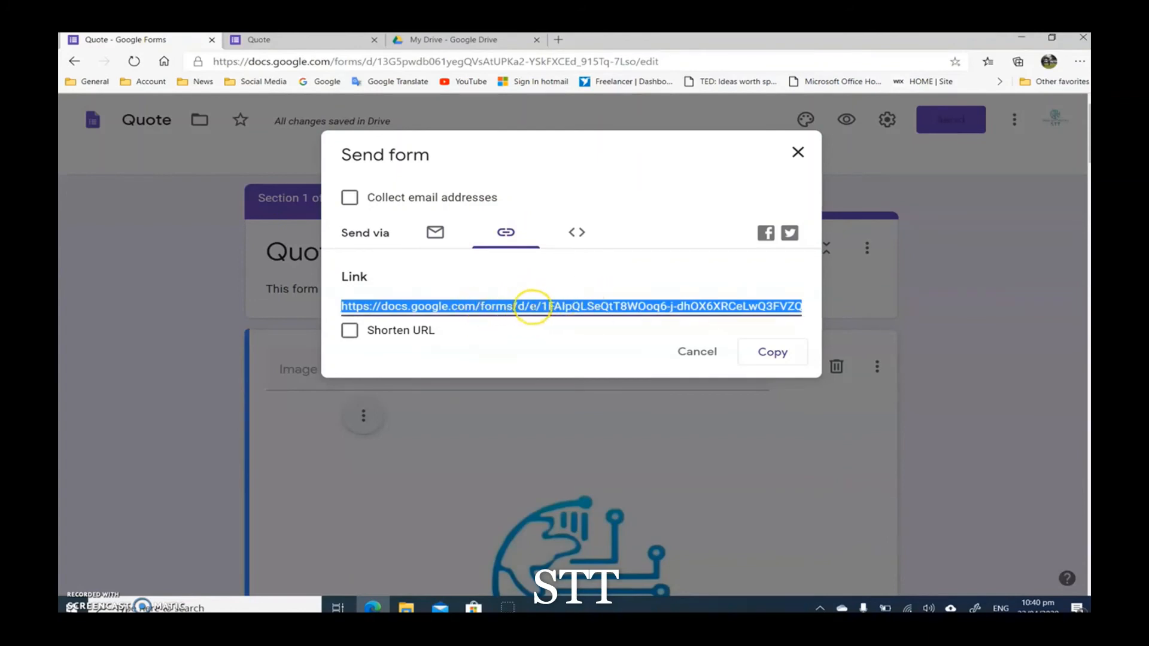
left_click(350, 331)
left_click(491, 309)
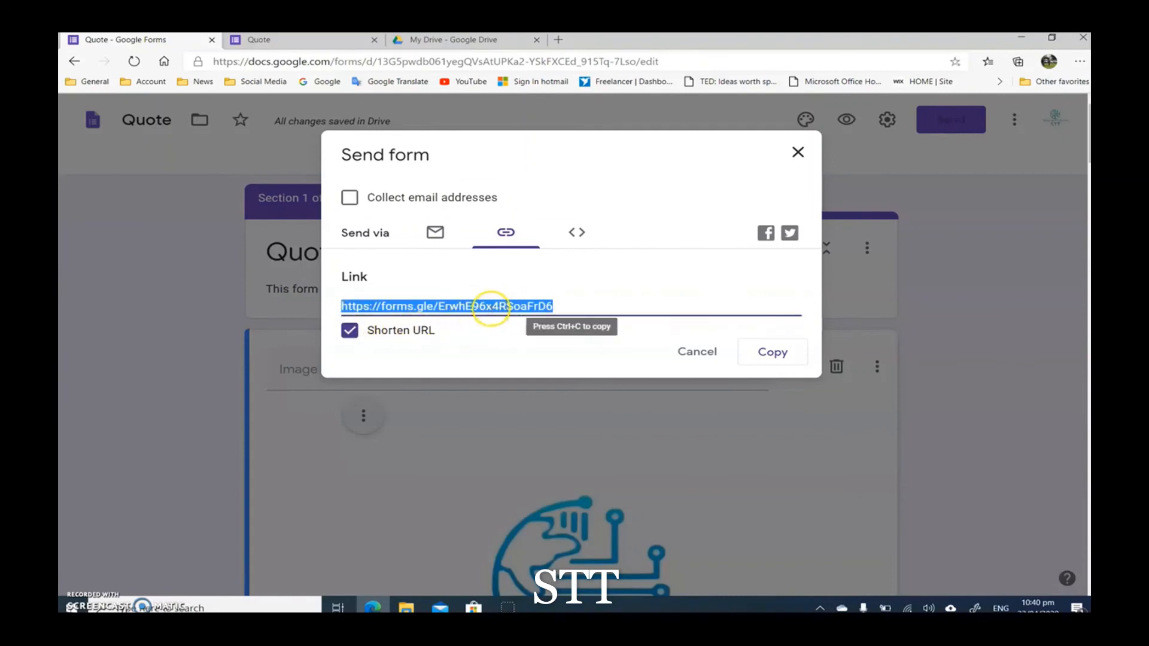
right_click(490, 307)
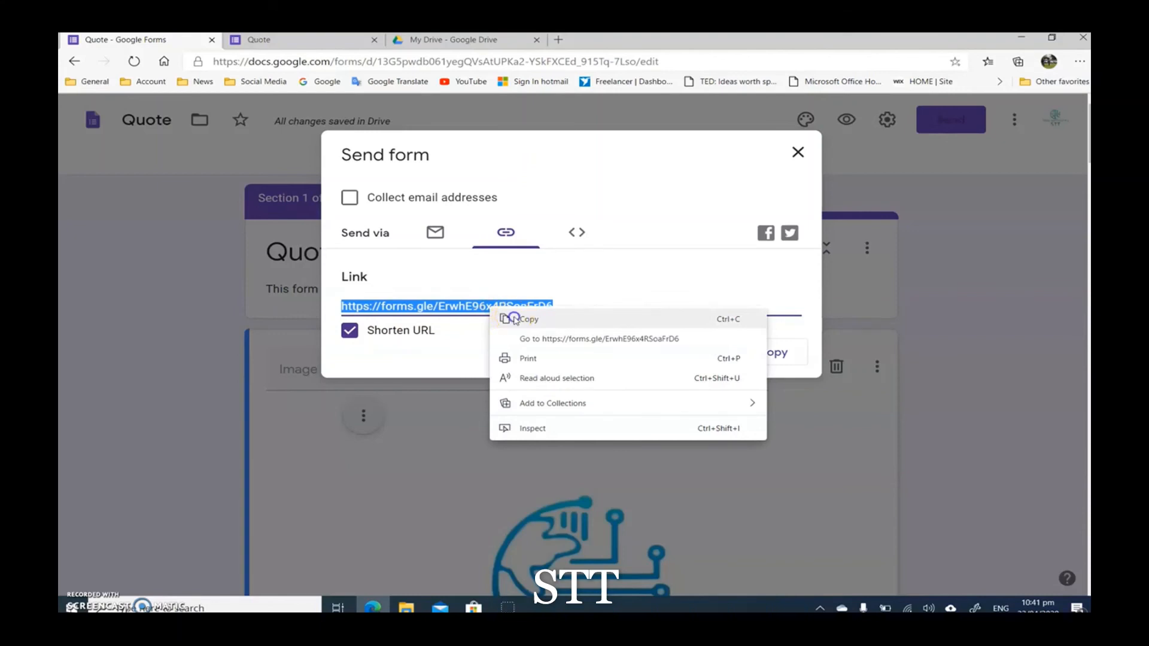
left_click(514, 319)
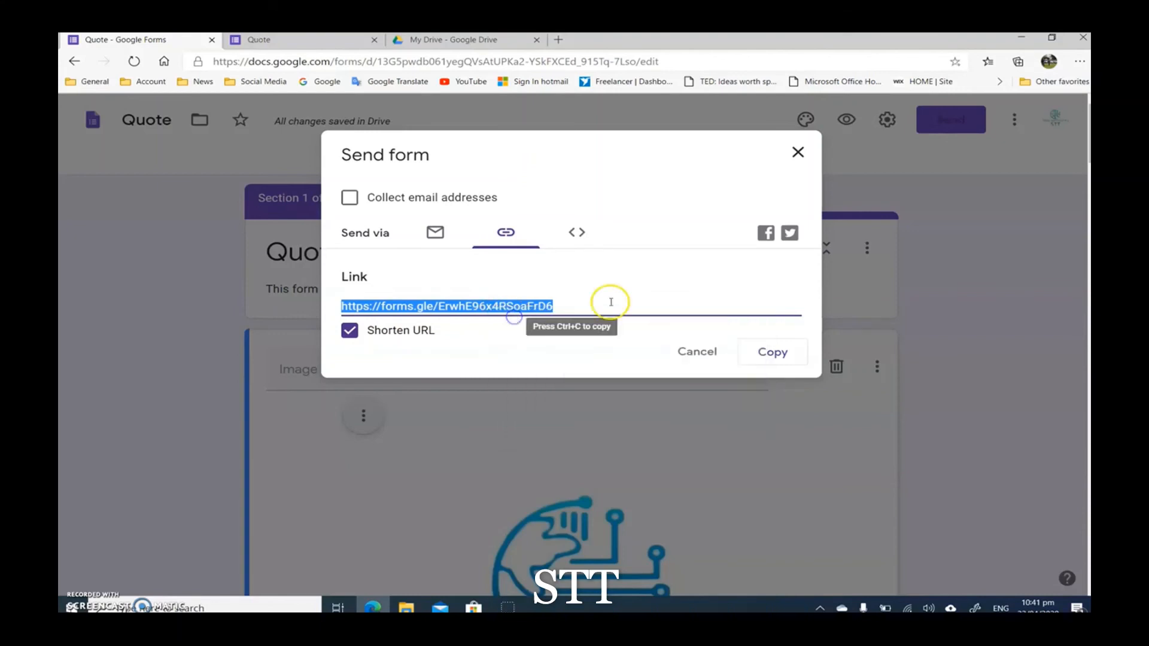
left_click(698, 354)
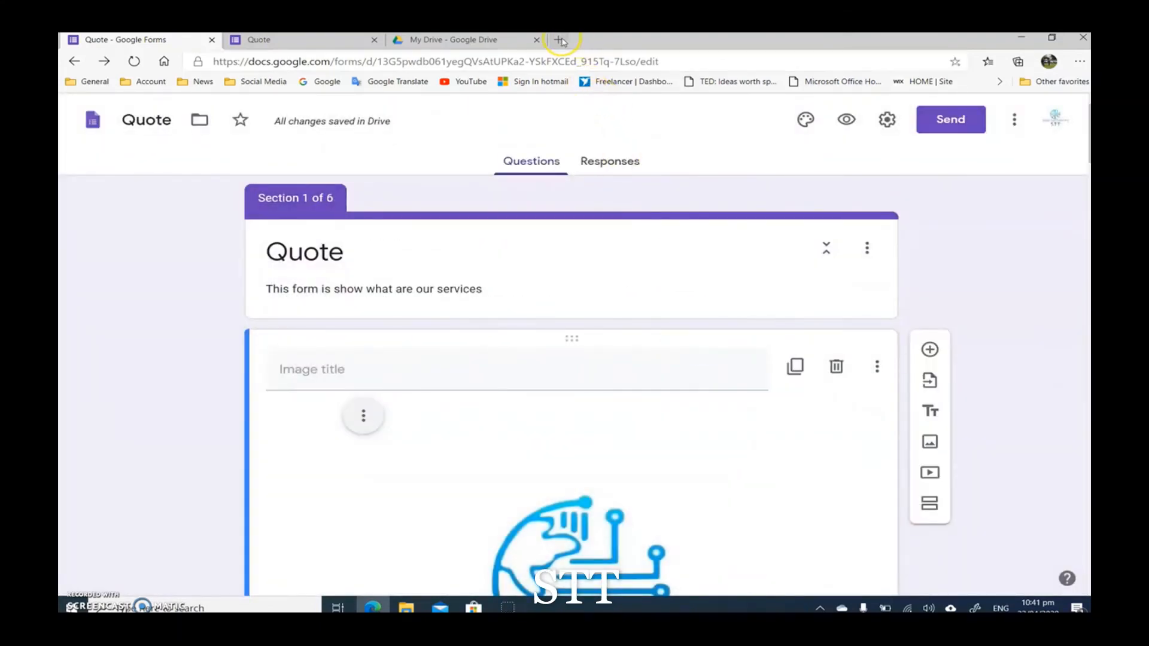
Step: Open the copied short form link in a new browser tab
left_click(559, 40)
right_click(434, 61)
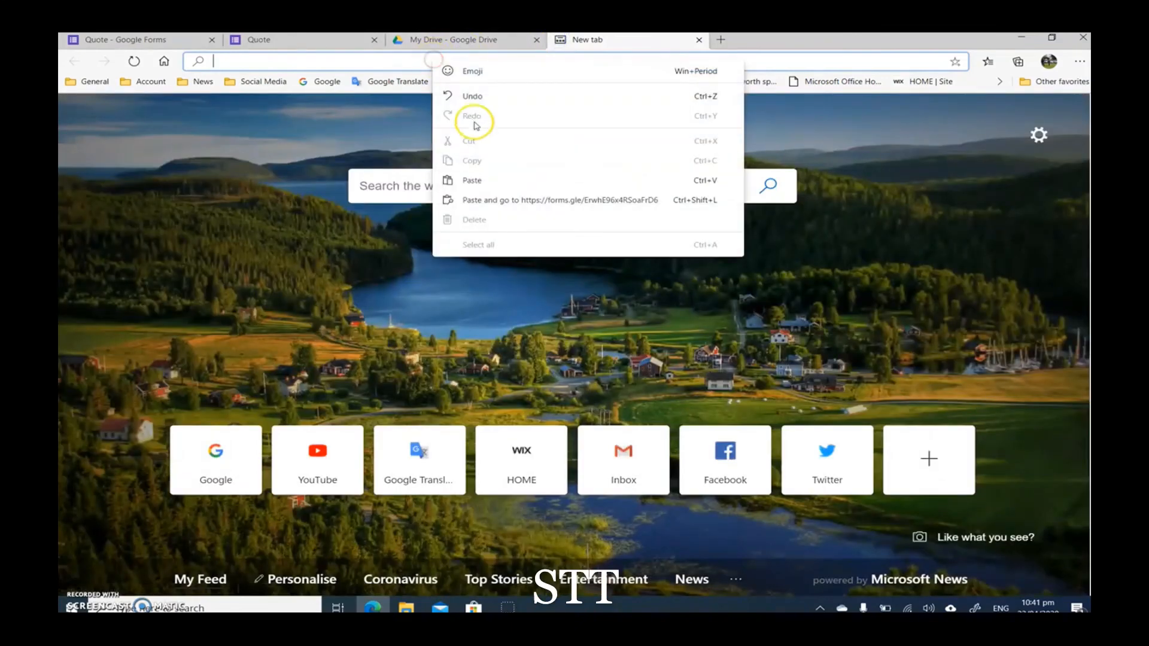
left_click(473, 180)
key("Return")
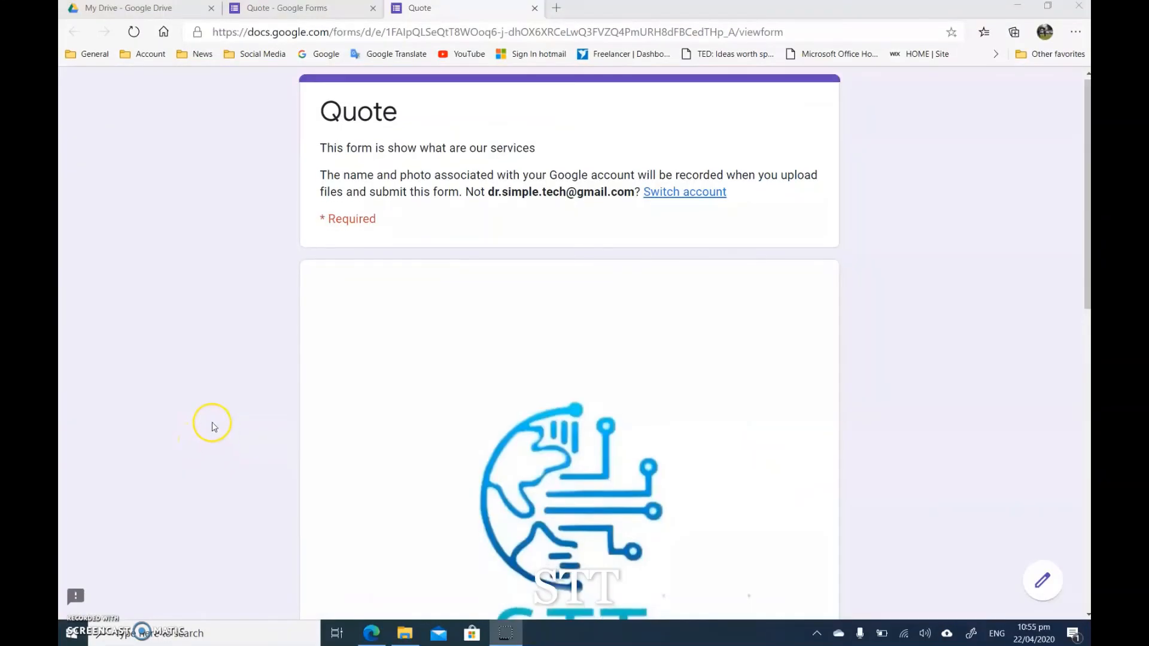
Step: Look over the first page of the live form, including the logo image and the name, email and phone number fields
scroll(214, 427, "down", 1)
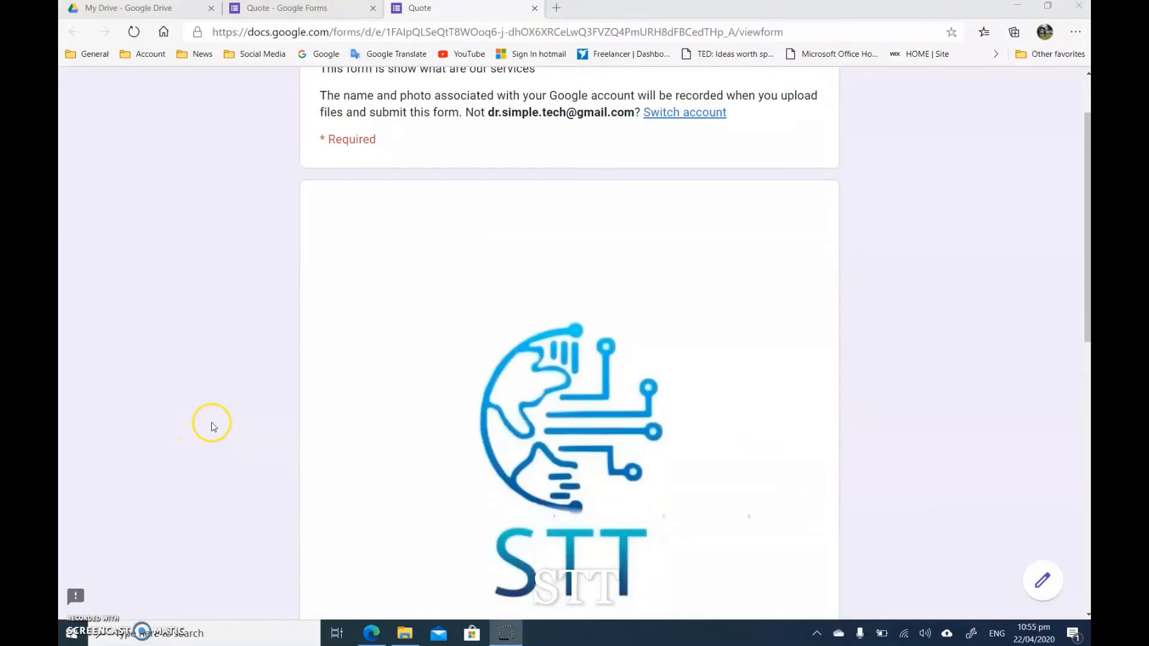
scroll(190, 359, "down", 2)
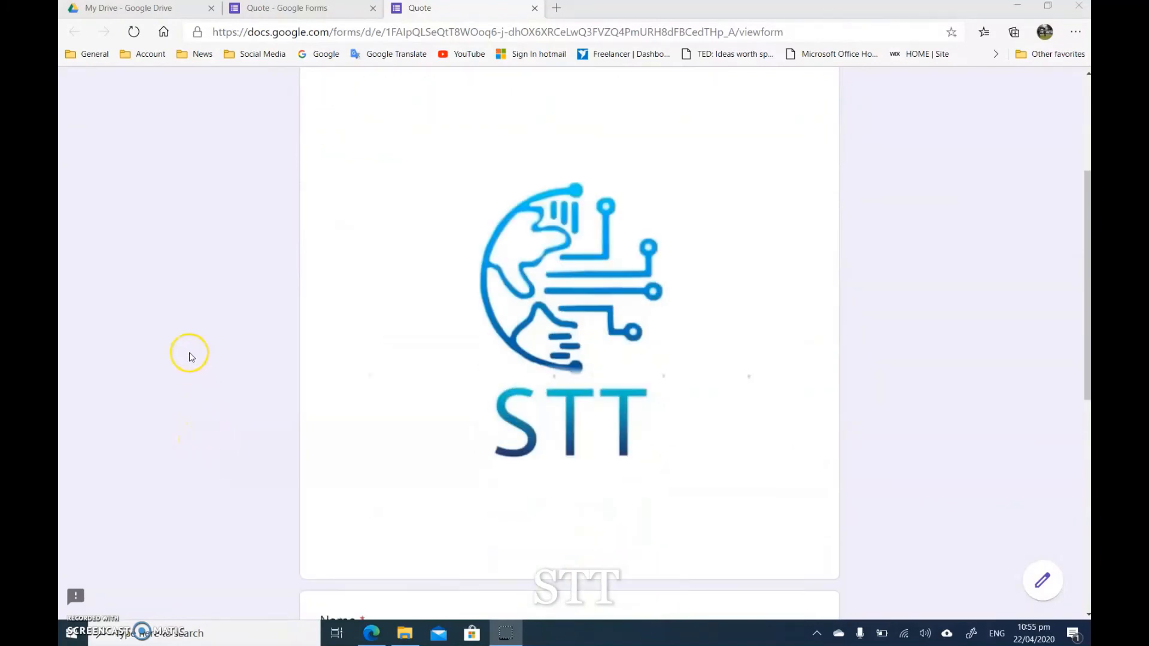
scroll(246, 321, "up", 2)
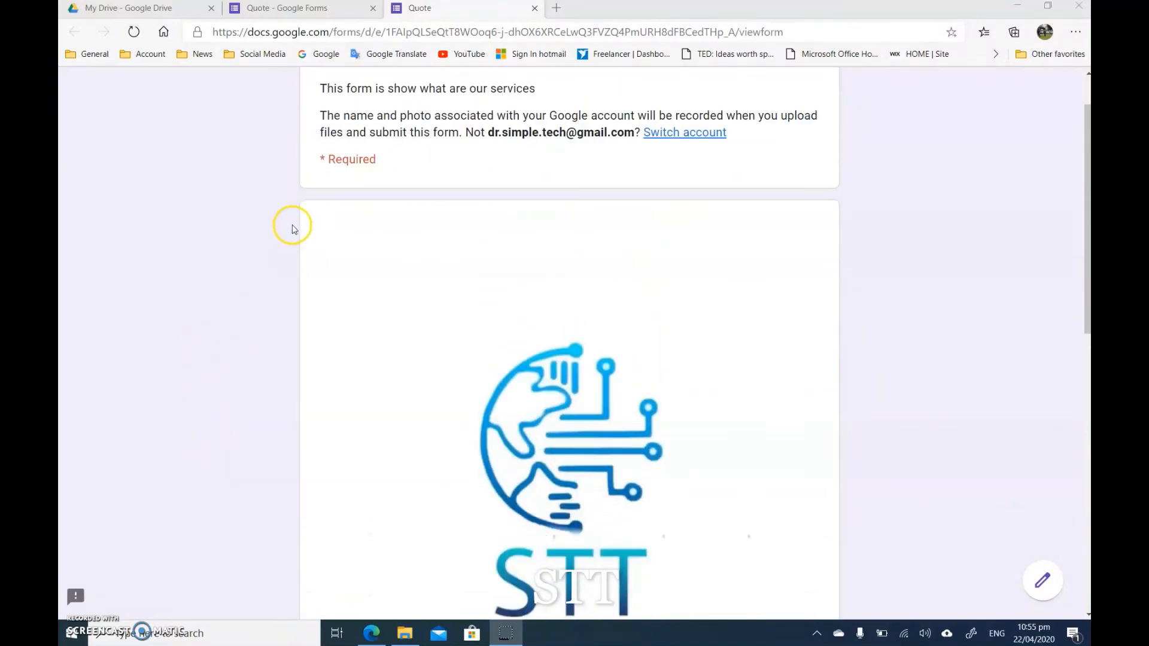
scroll(291, 235, "down", 8)
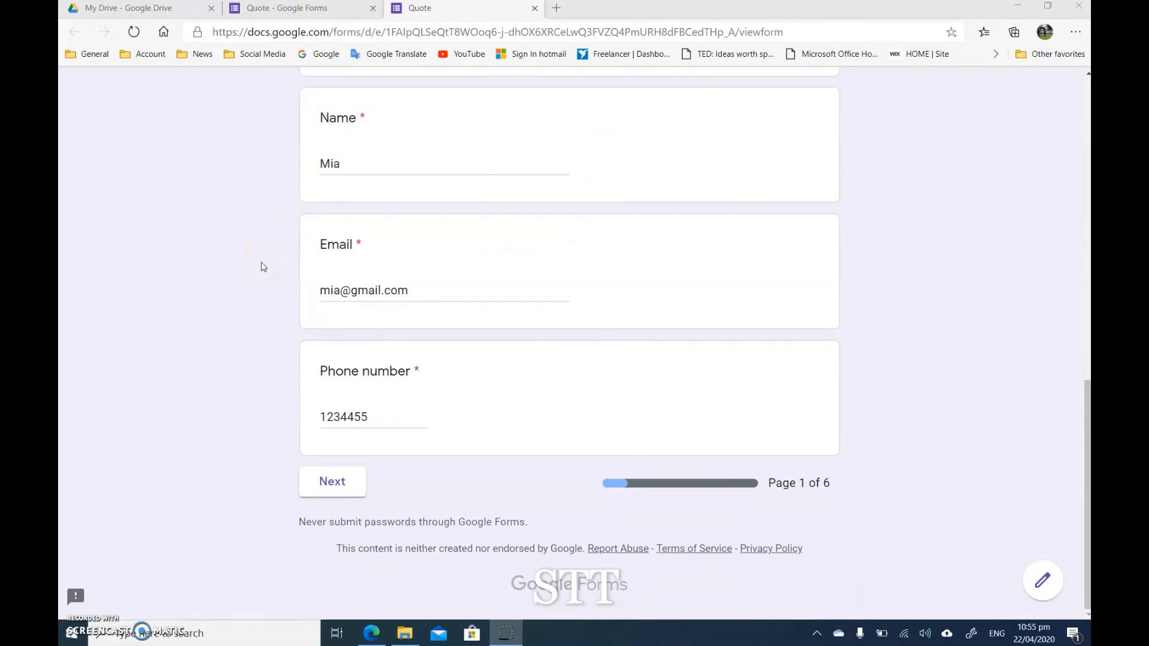
scroll(262, 272, "up", 10)
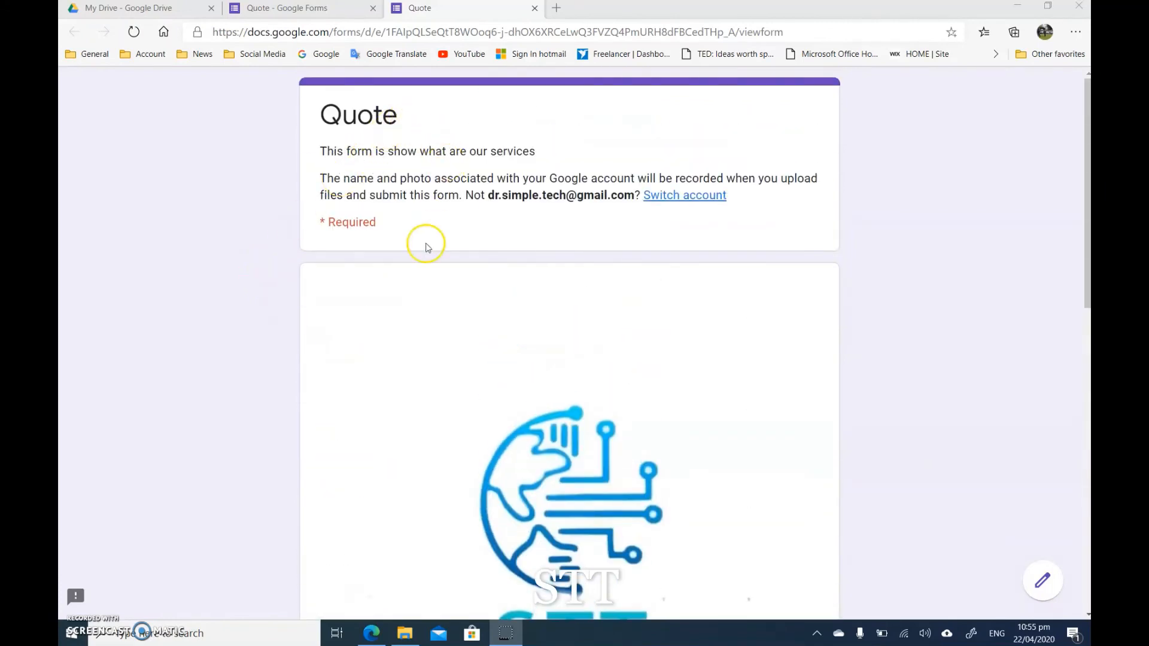
scroll(278, 308, "down", 5)
scroll(278, 308, "down", 4)
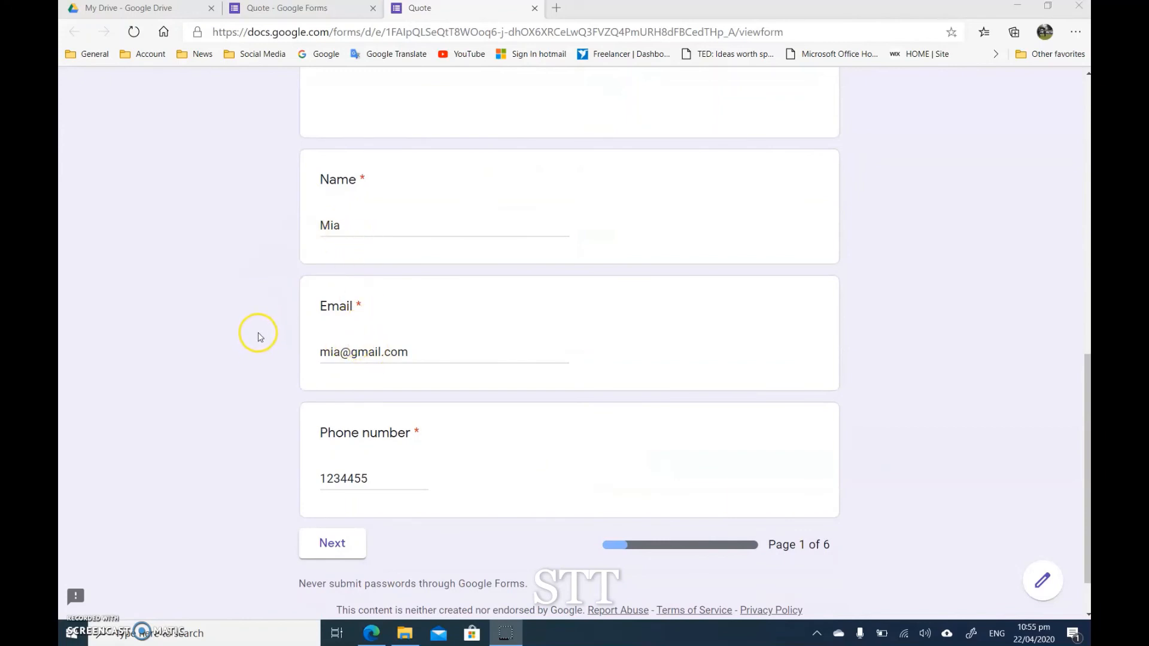
scroll(298, 284, "down", 1)
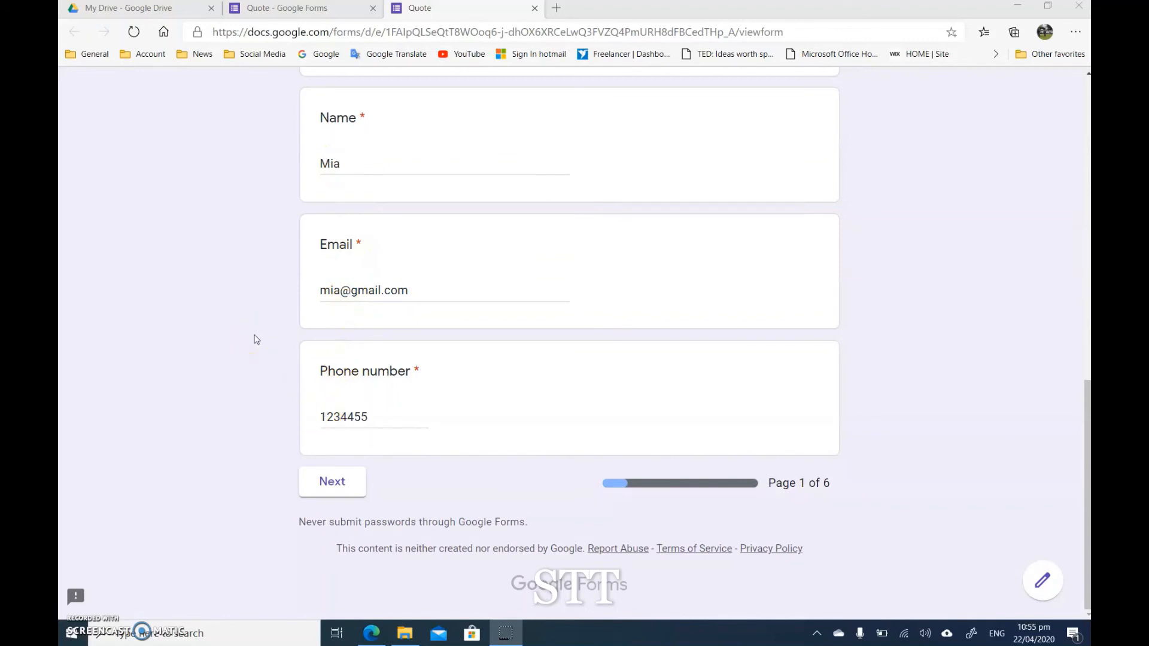
Step: Continue past the contact page, choose Logo as the Design service, and tick Normal logo in the Logo section
left_click(331, 487)
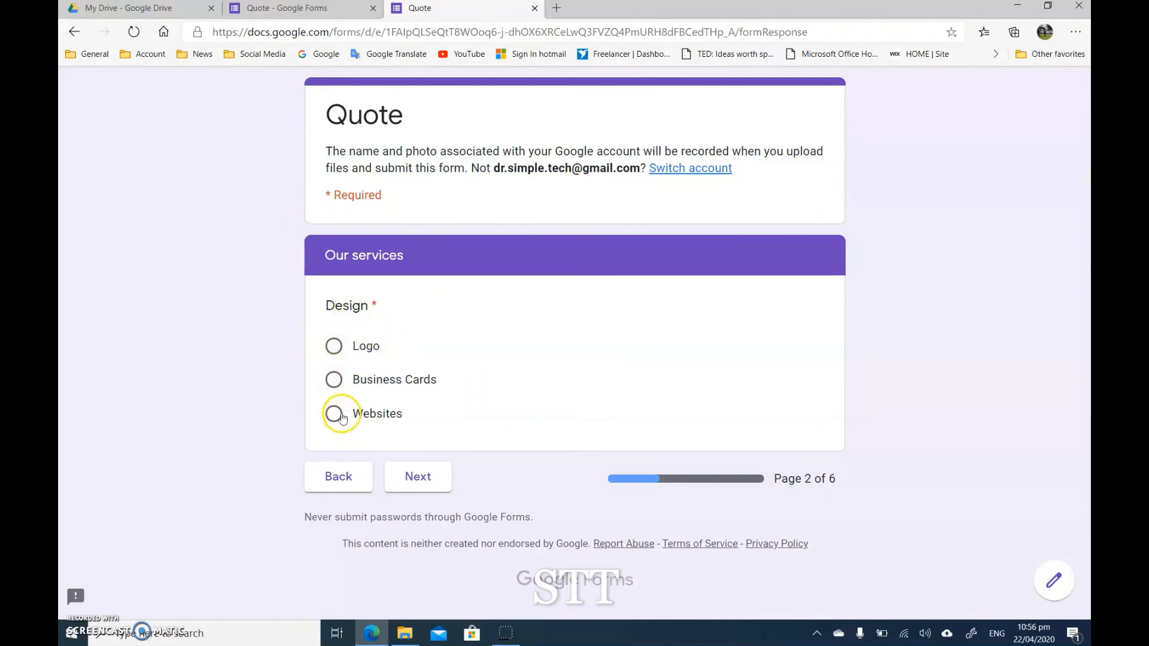
left_click(418, 482)
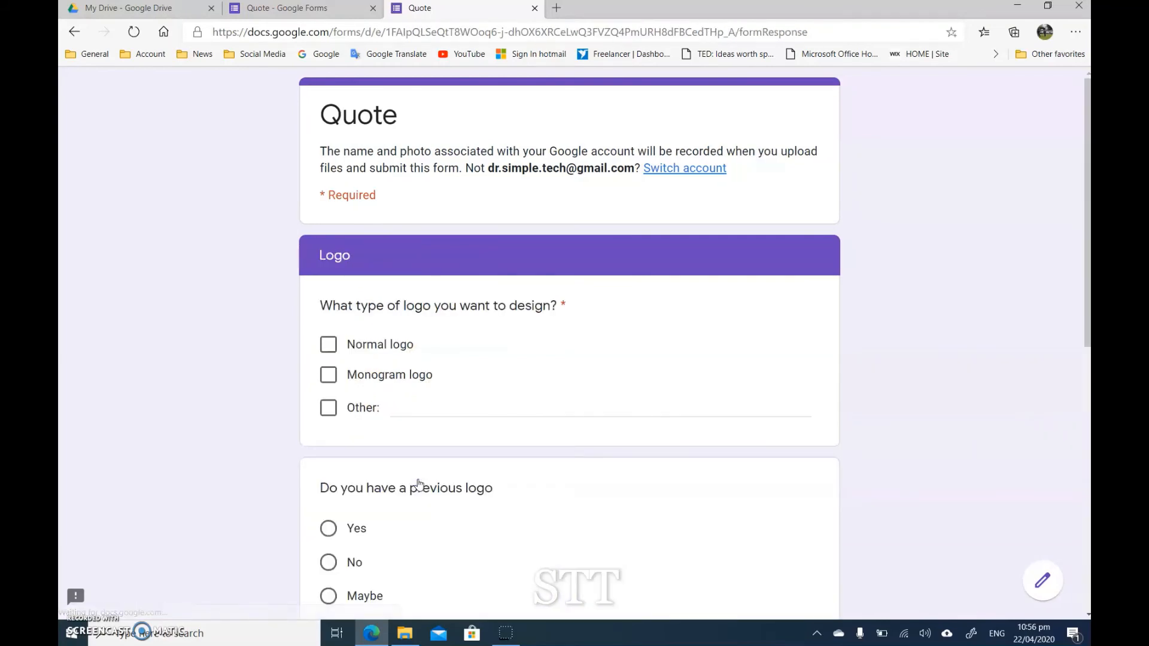
scroll(233, 297, "down", 3)
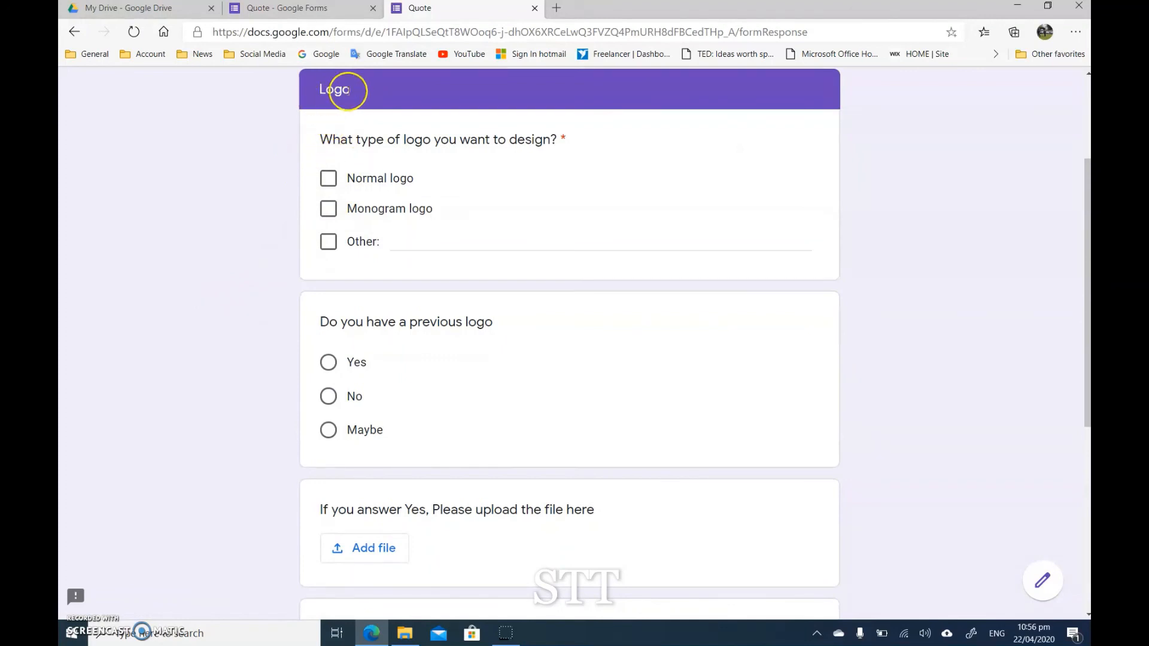
left_click(328, 178)
Step: Answer Yes to having a previous logo, view the file upload window without adding a file, and choose Blue as the preferred color
scroll(346, 299, "down", 1)
scroll(346, 300, "down", 2)
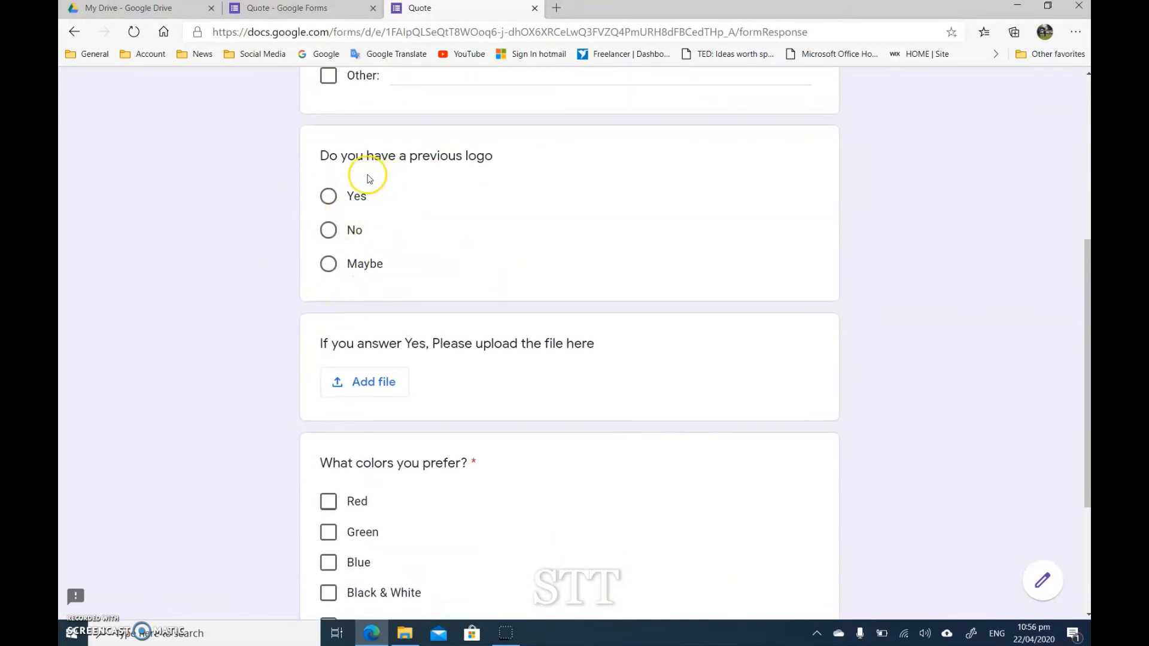
left_click(329, 198)
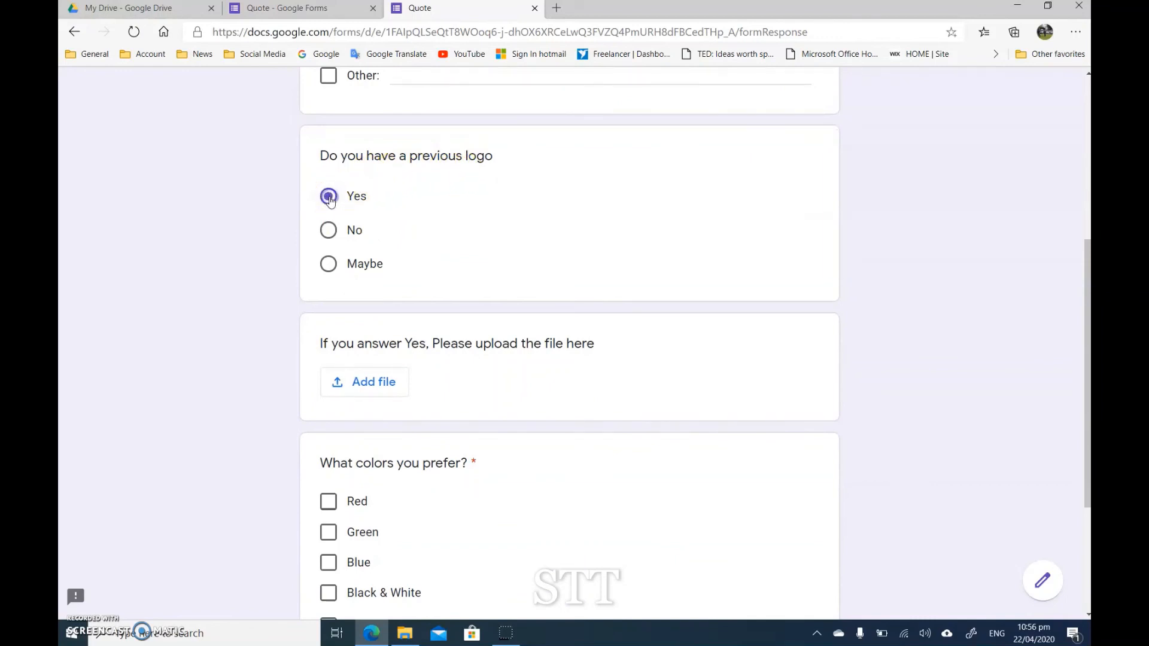
left_click(366, 384)
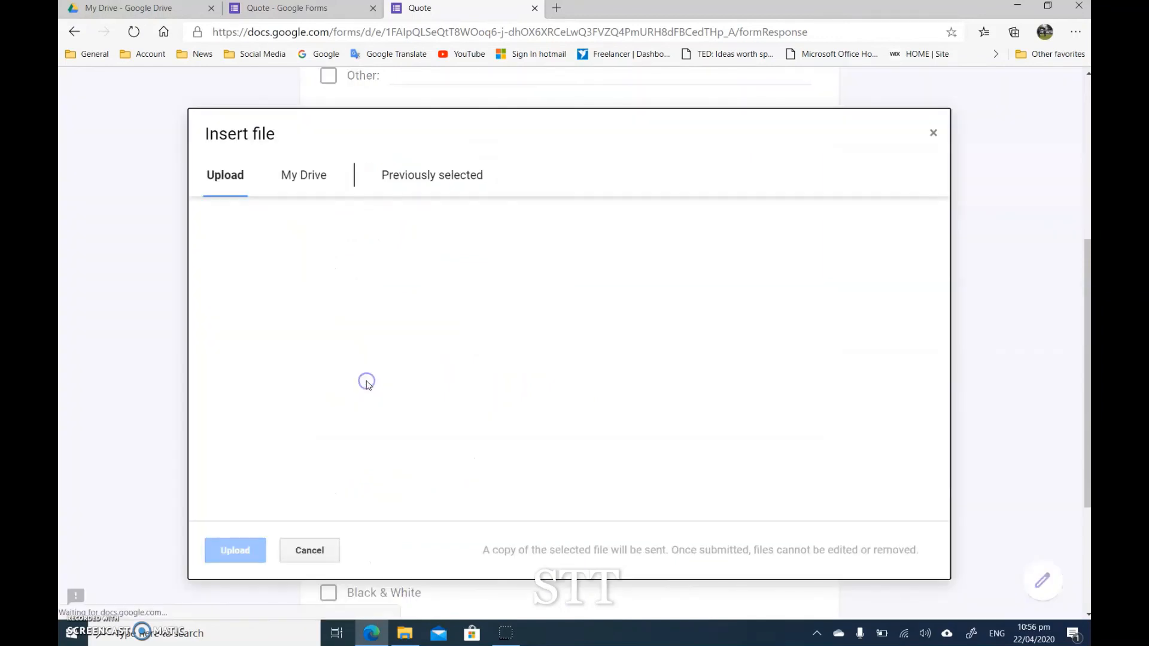
left_click(933, 132)
scroll(239, 318, "down", 3)
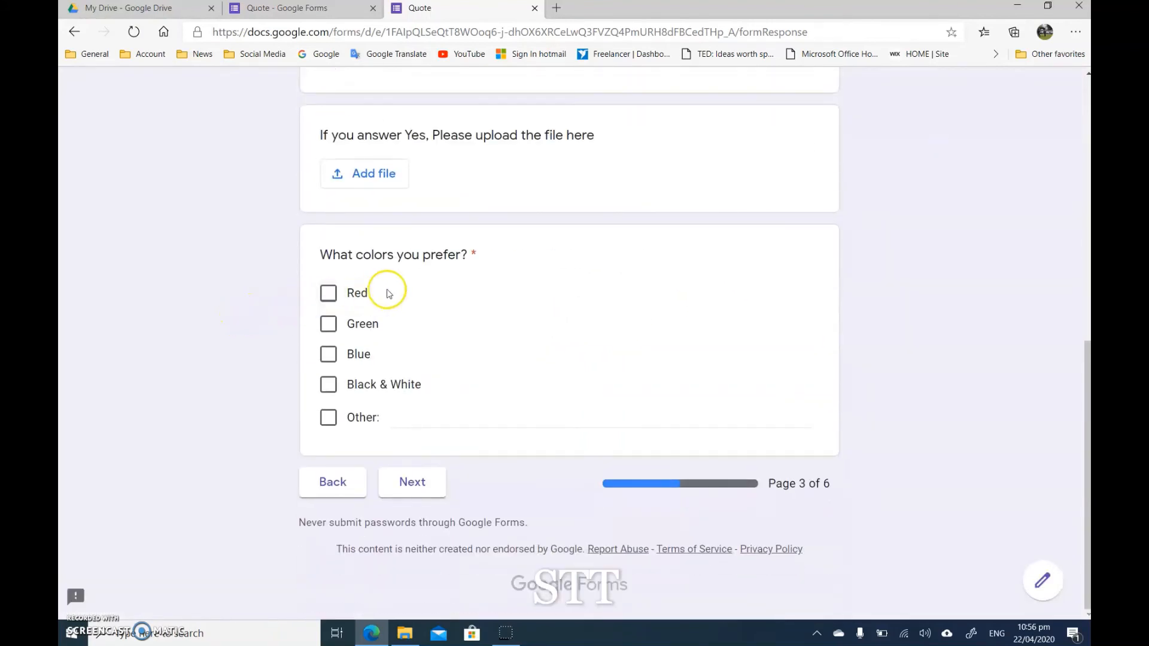
left_click(326, 353)
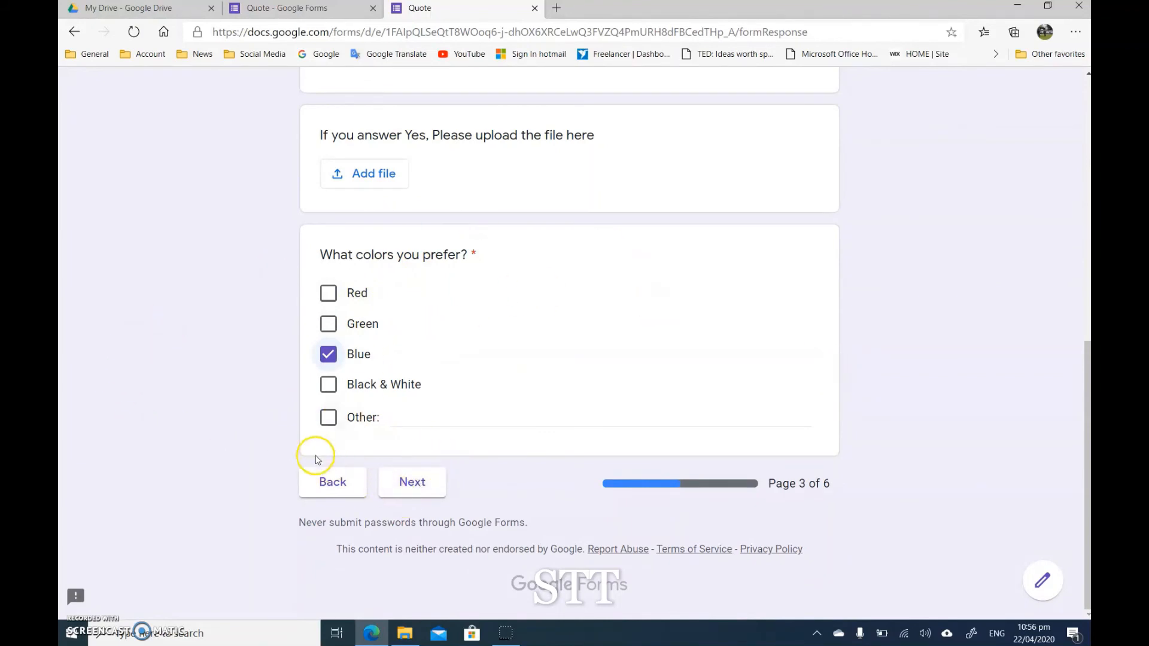
Step: Check which sections the Business Cards and Websites options lead to, returning to the Our services page after each
left_click(333, 482)
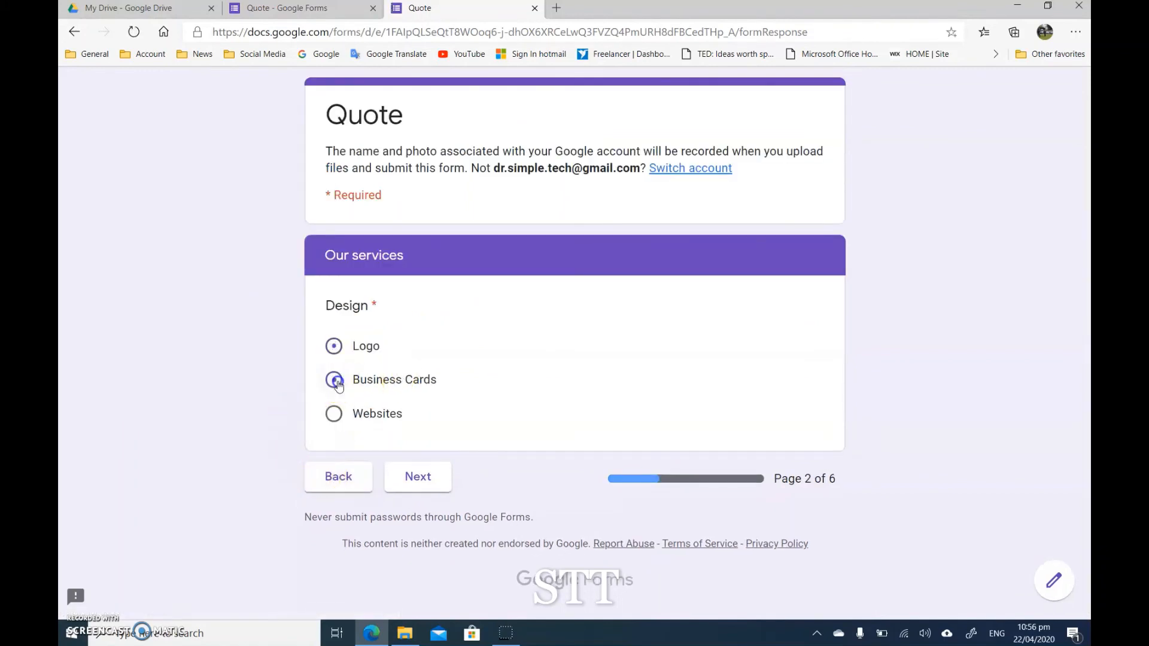
left_click(418, 482)
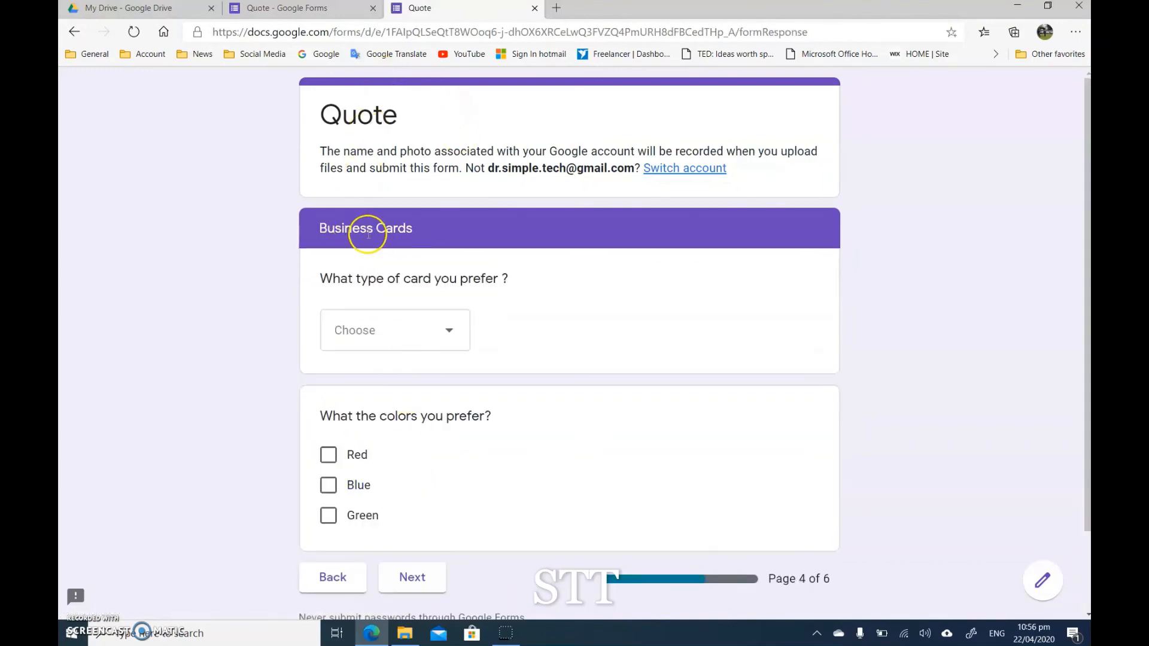
left_click(325, 576)
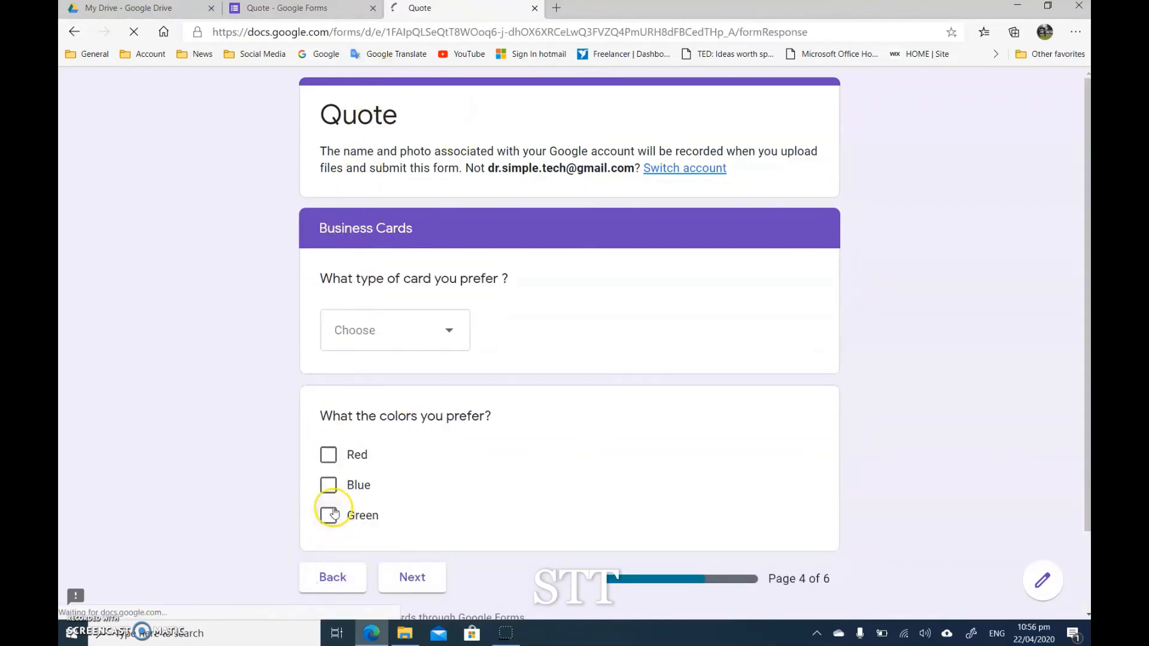
left_click(357, 413)
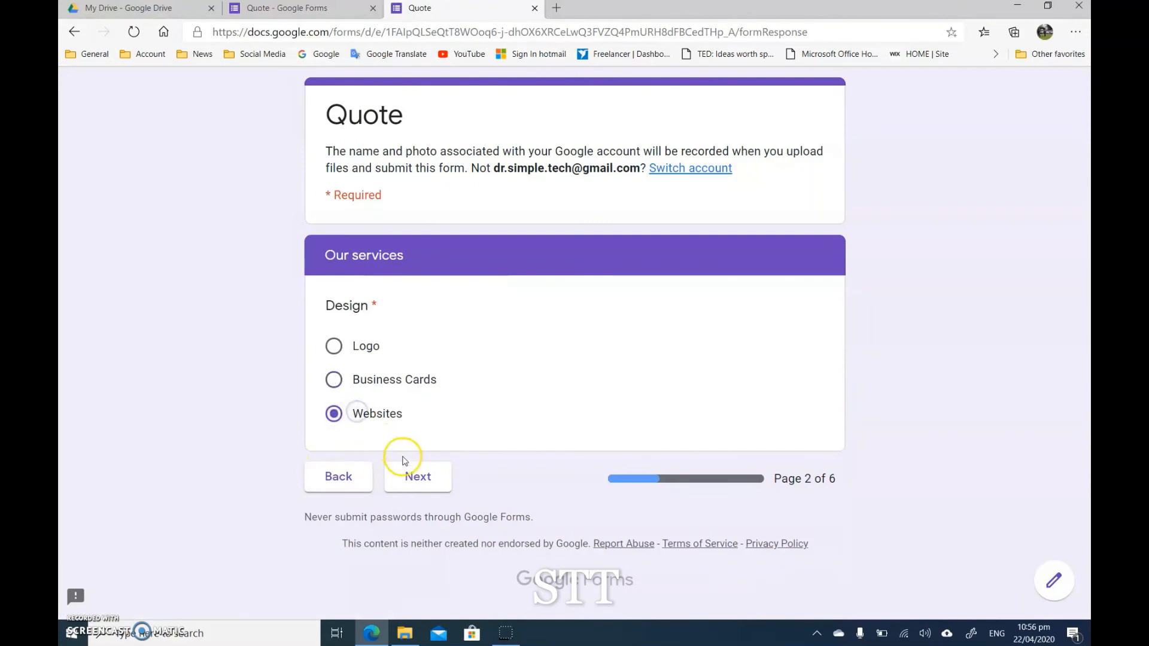
left_click(417, 476)
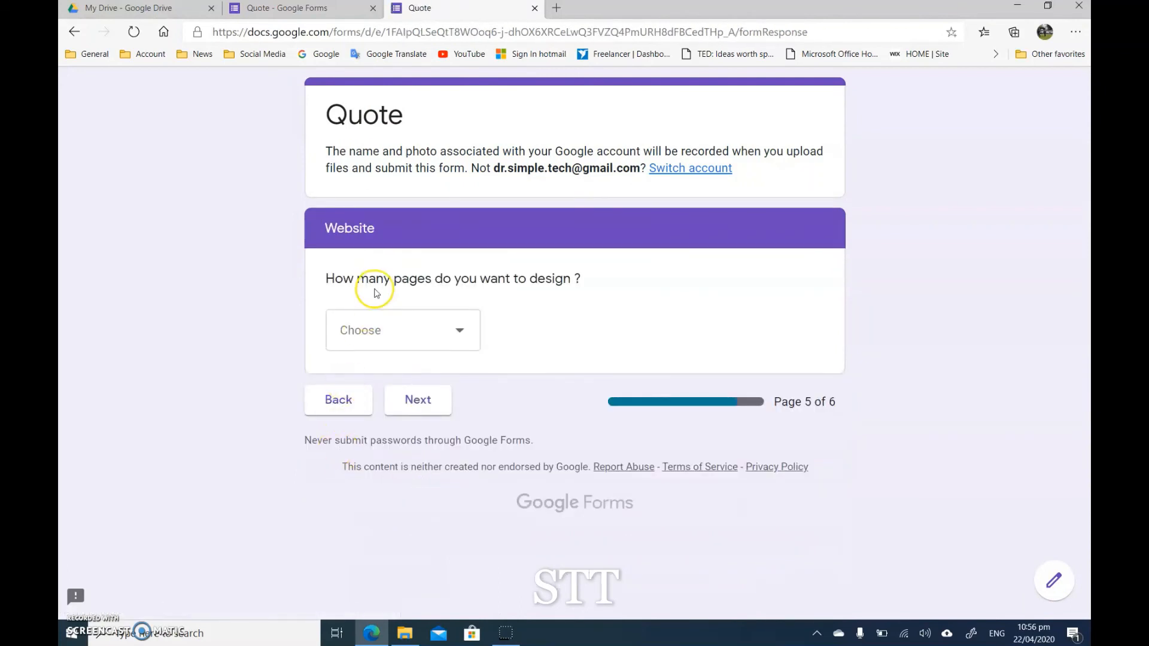
left_click(335, 410)
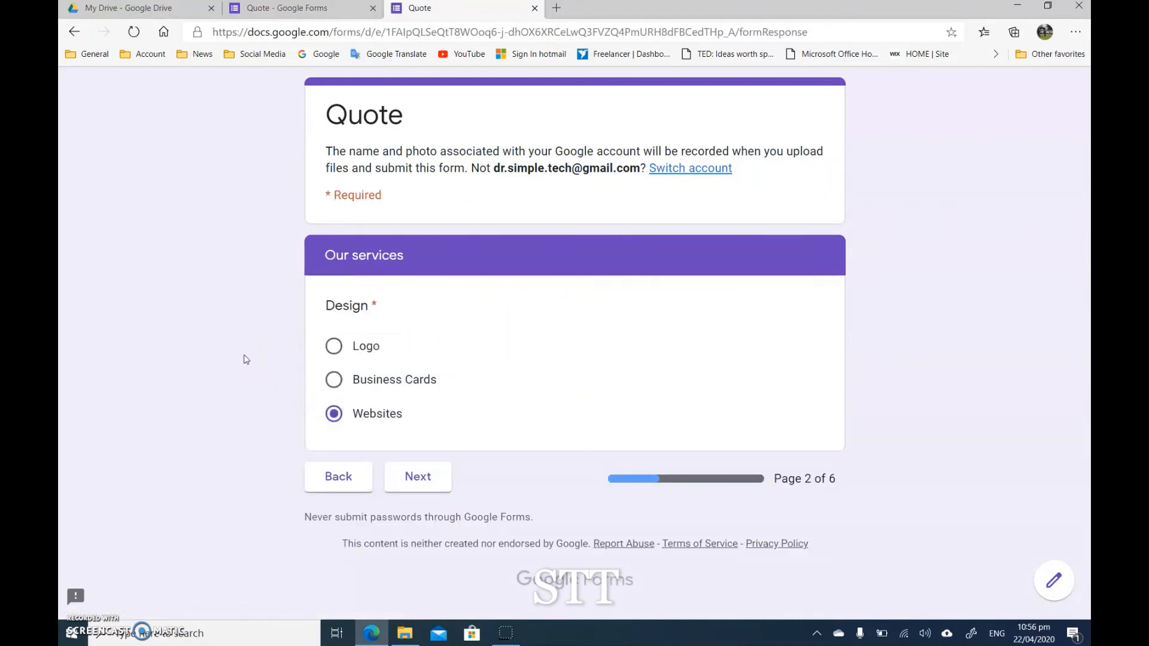
Step: Choose Business Cards as the service, answer its section with Normal style and Blue, and continue to the following page
left_click(336, 380)
left_click(413, 476)
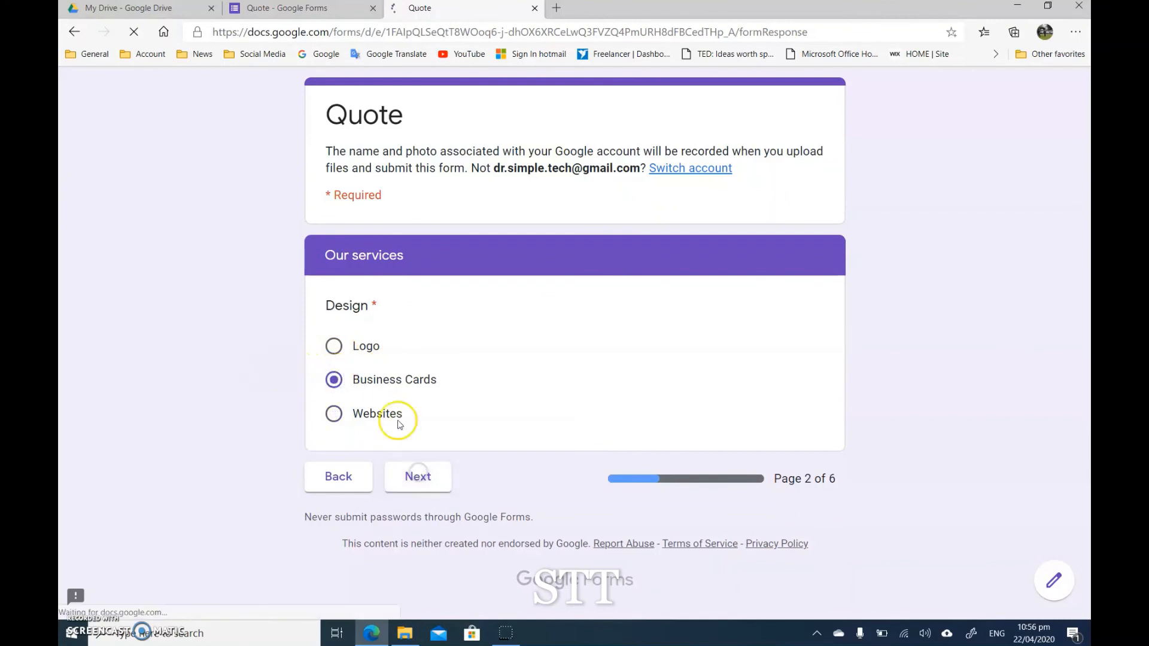
left_click(362, 335)
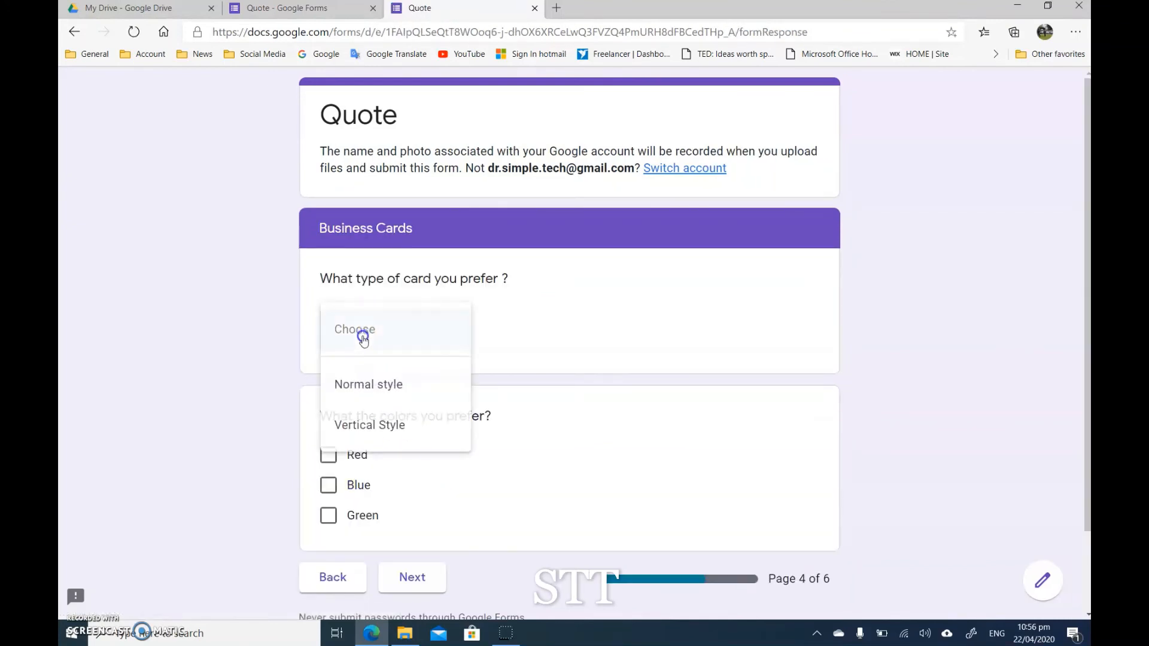
left_click(389, 384)
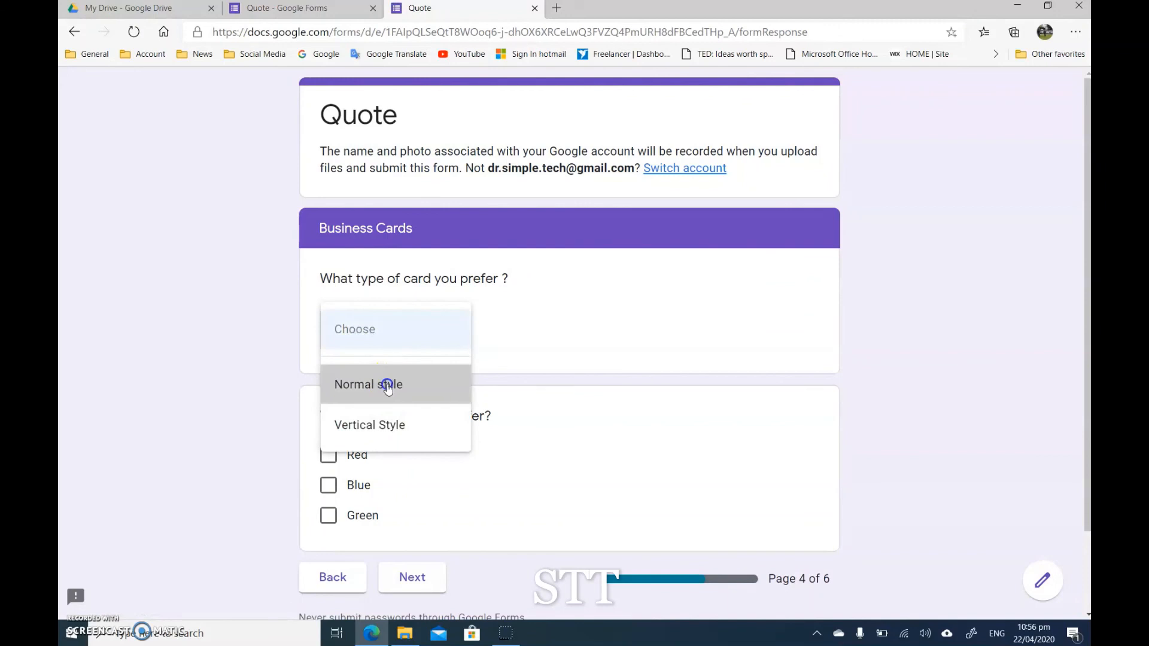
left_click(346, 480)
scroll(289, 465, "down", 2)
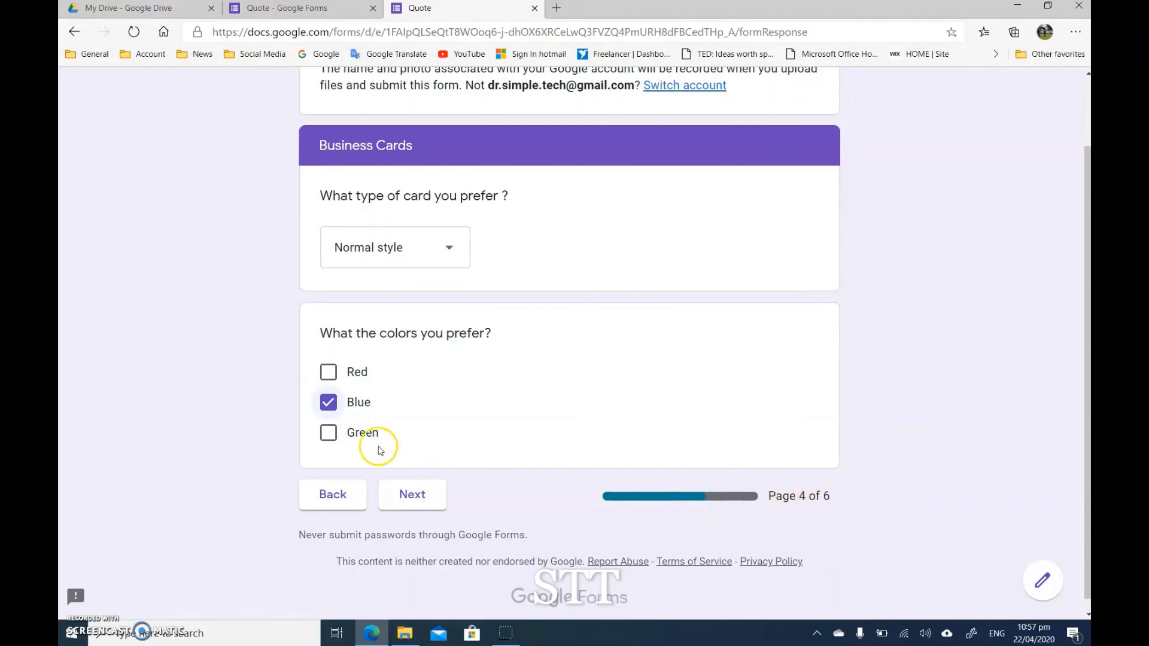
left_click(412, 501)
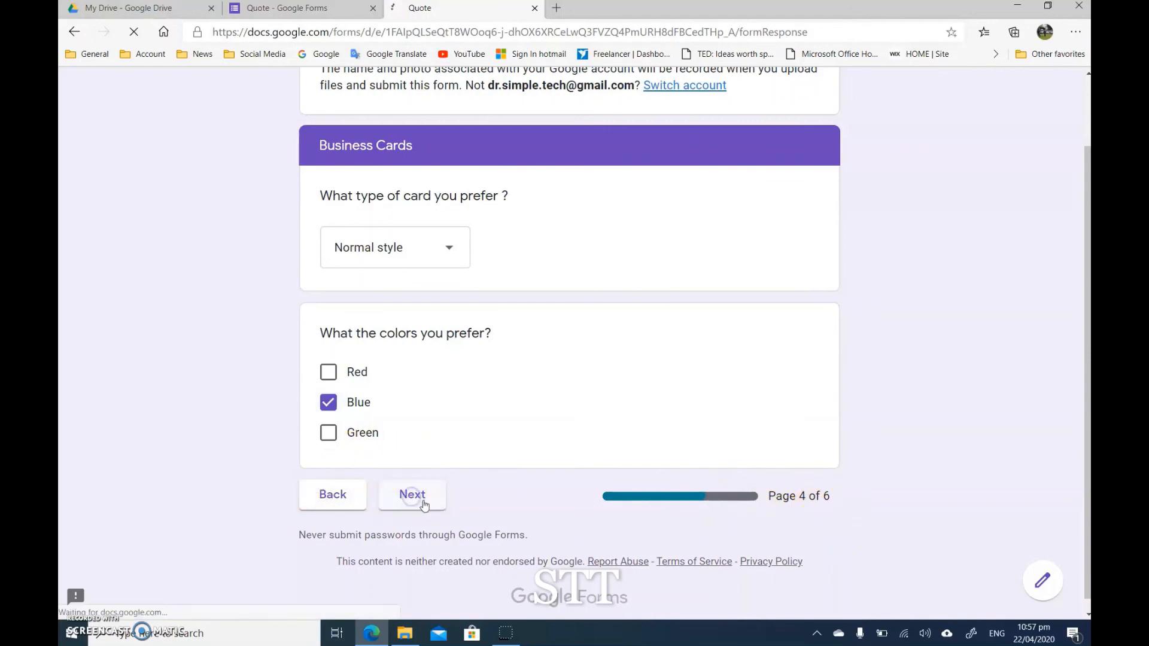
Step: Enter 12/05/2020 as the date the request should be ready in the More Information section
scroll(398, 249, "down", 3)
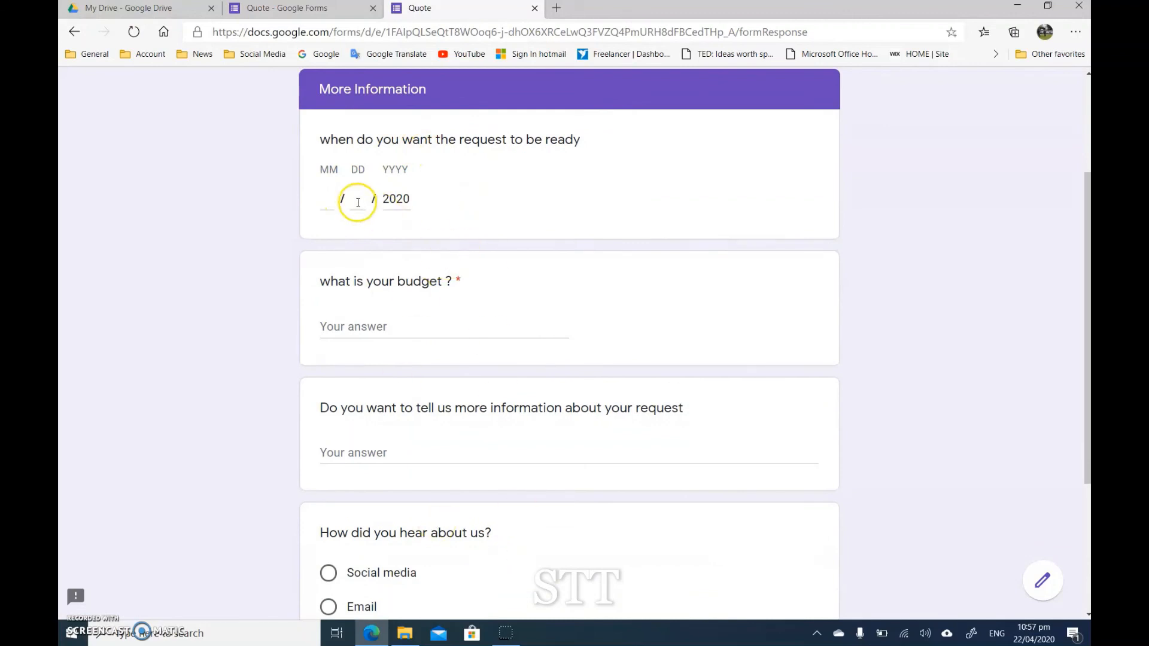
left_click(329, 198)
type("12")
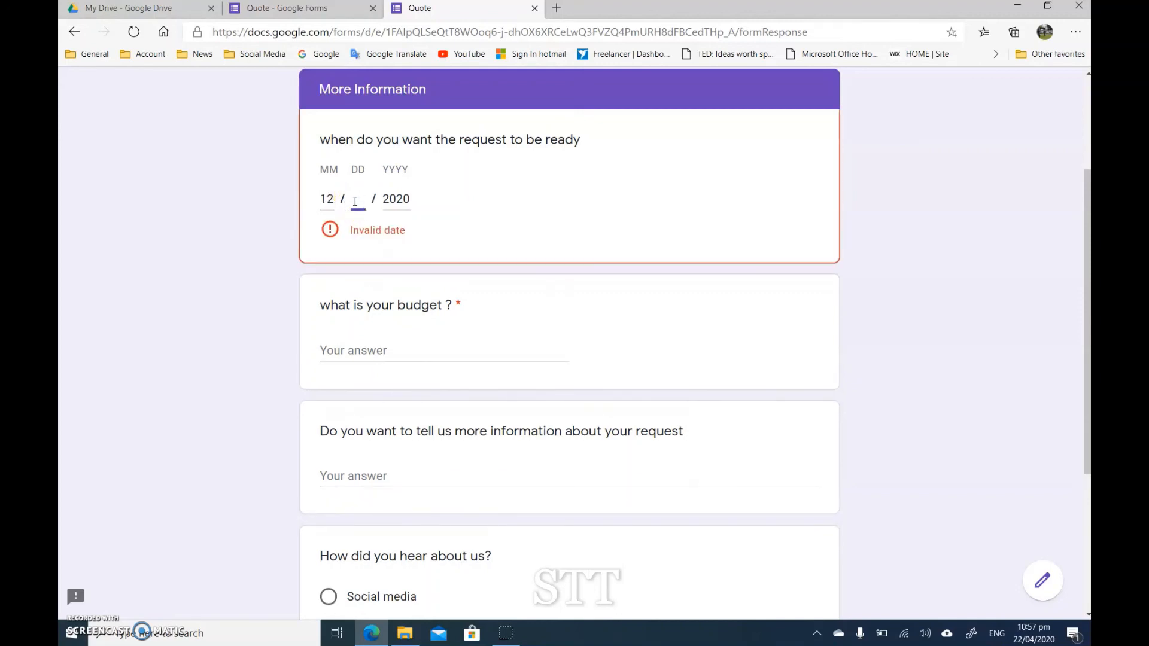
type("04")
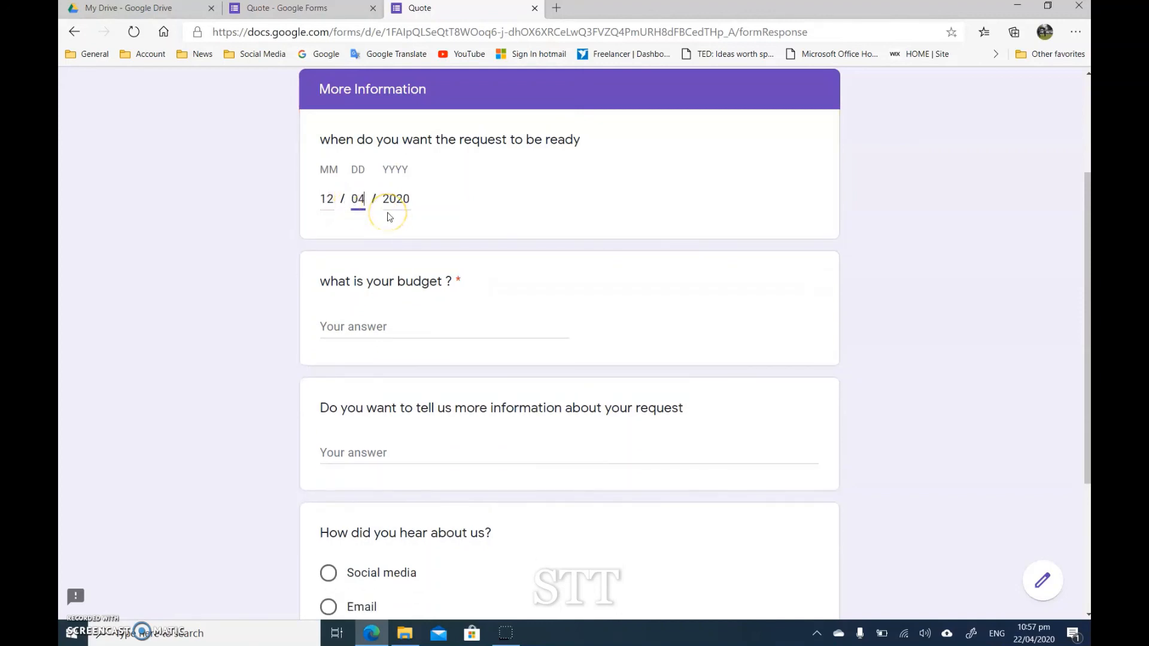
key("BackSpace")
type("5")
Step: Answer the required budget question with 240
scroll(363, 315, "down", 1)
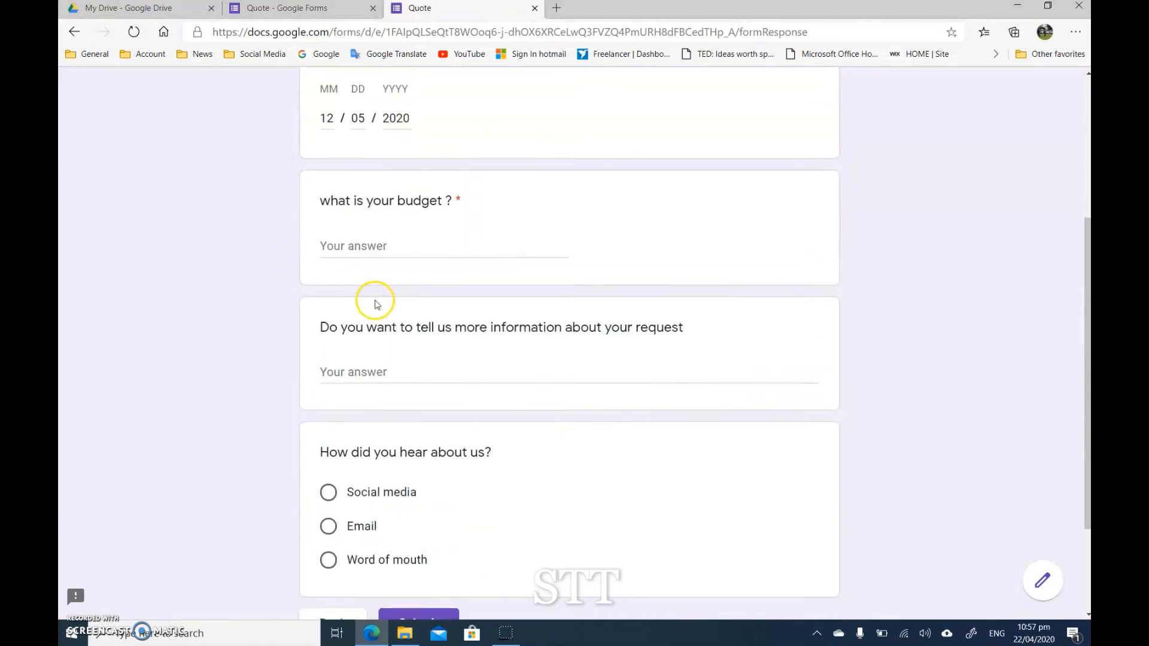
left_click(363, 245)
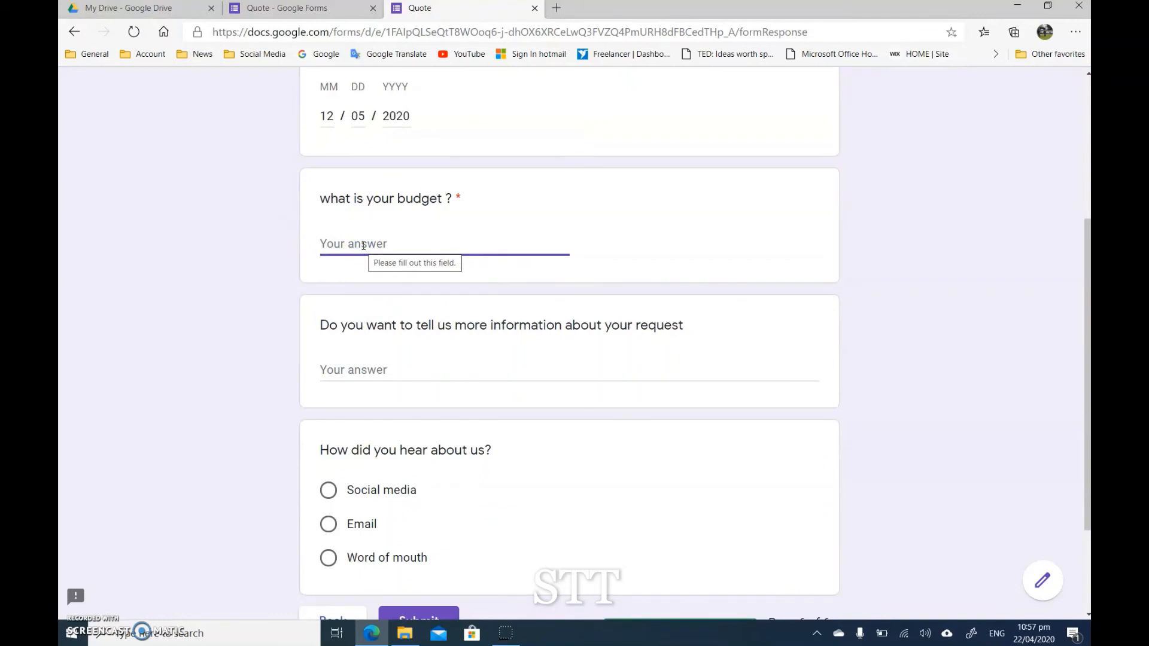
type("240")
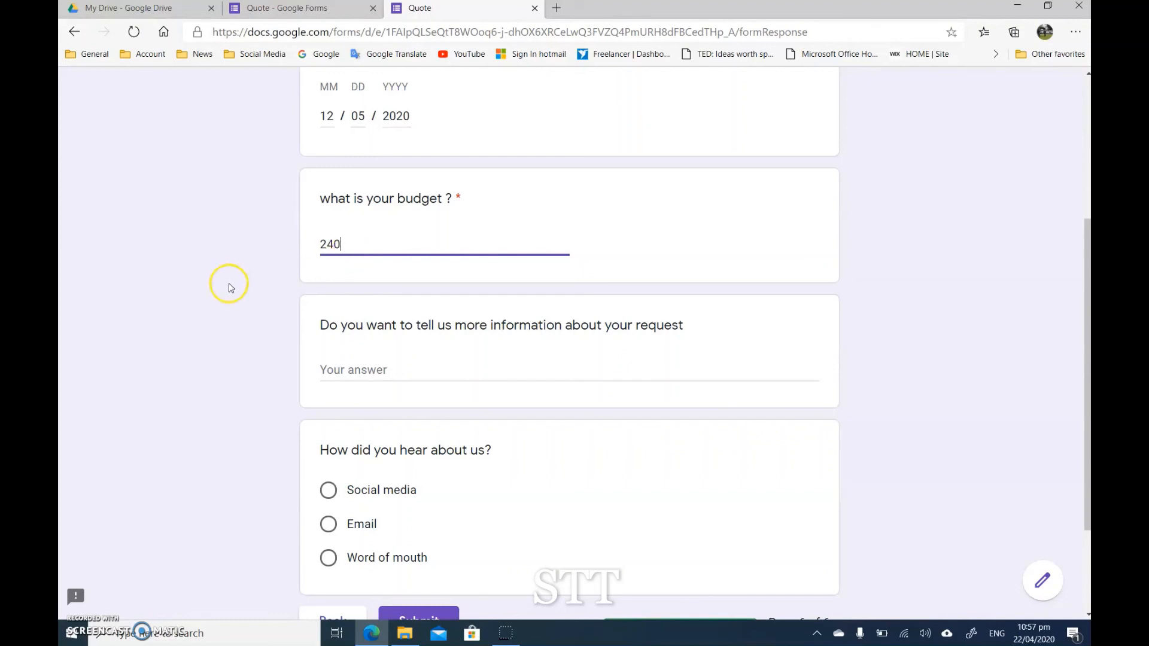
left_click(229, 287)
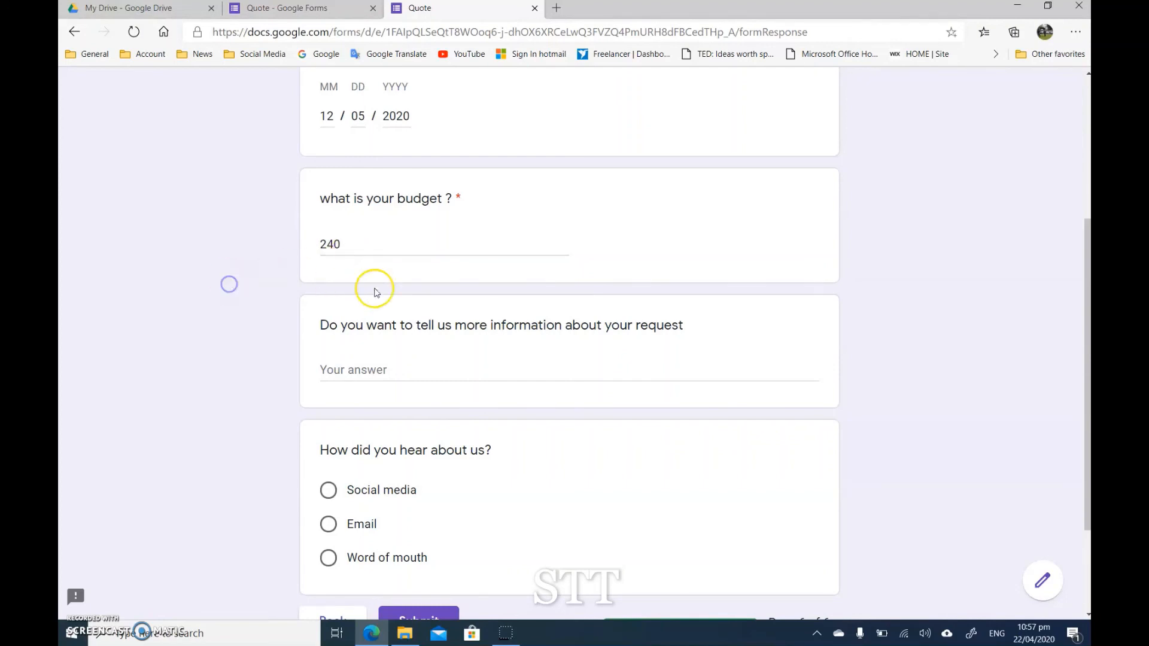
Step: Leave the additional information answer blank, choose Social media for how they heard about the business, and submit the form
scroll(356, 344, "down", 1)
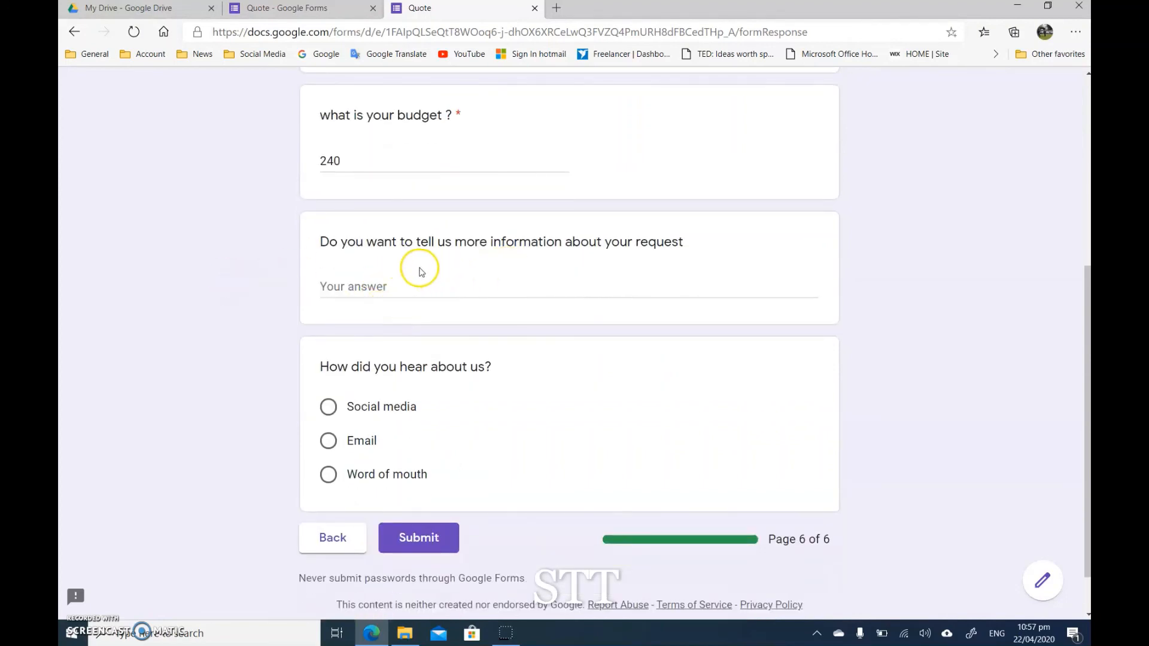
left_click(377, 283)
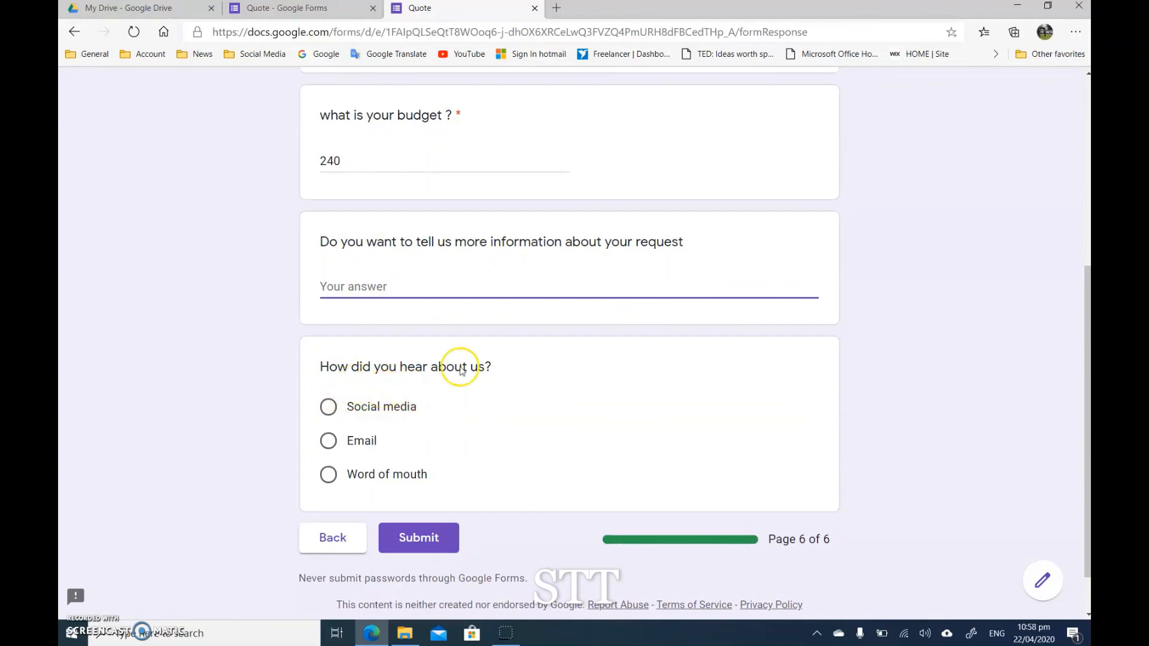
left_click(344, 407)
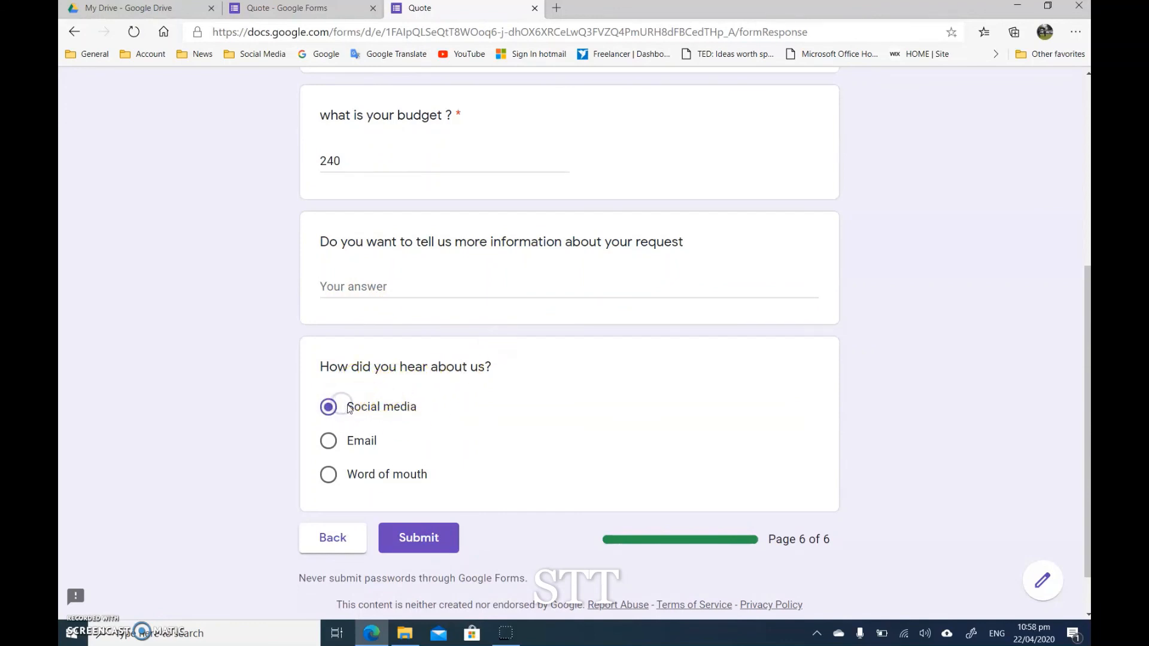
left_click(419, 540)
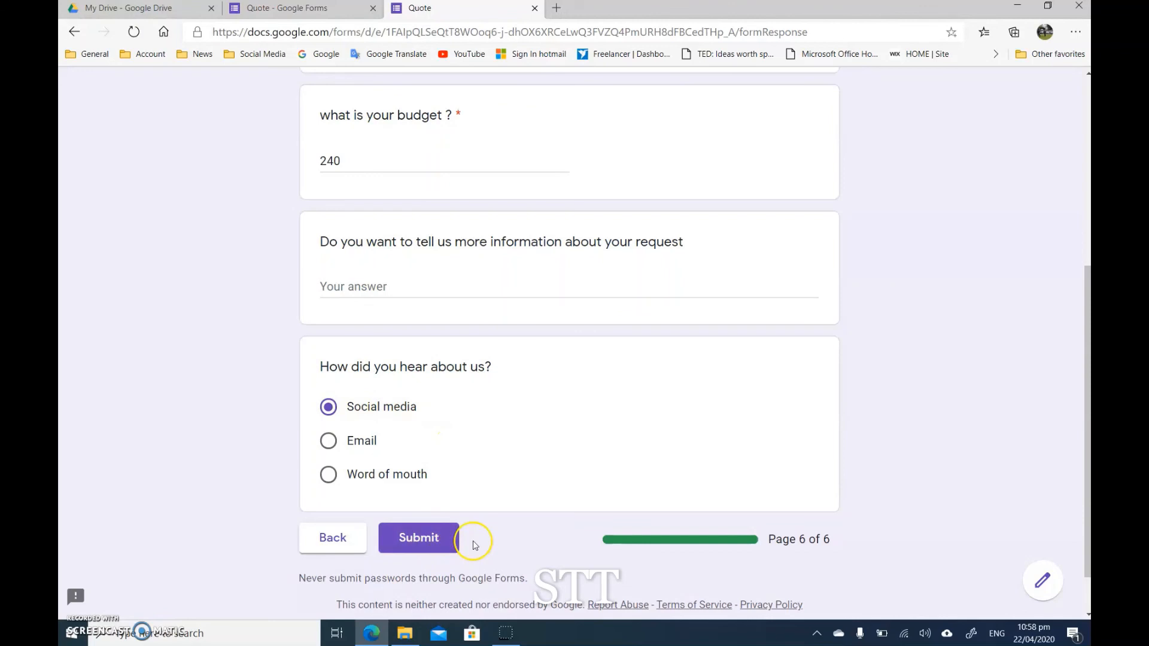
left_click(418, 545)
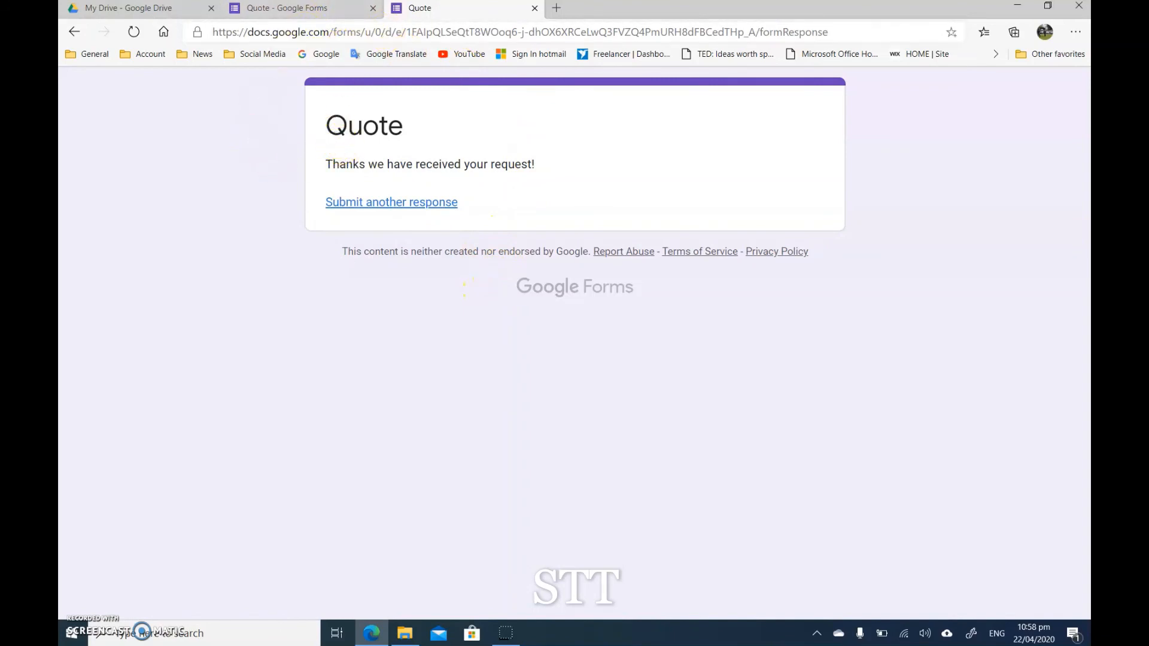
Step: Return to the Quote form editor and review the response summary for all questions, from contact details to How did you hear about us
left_click(297, 11)
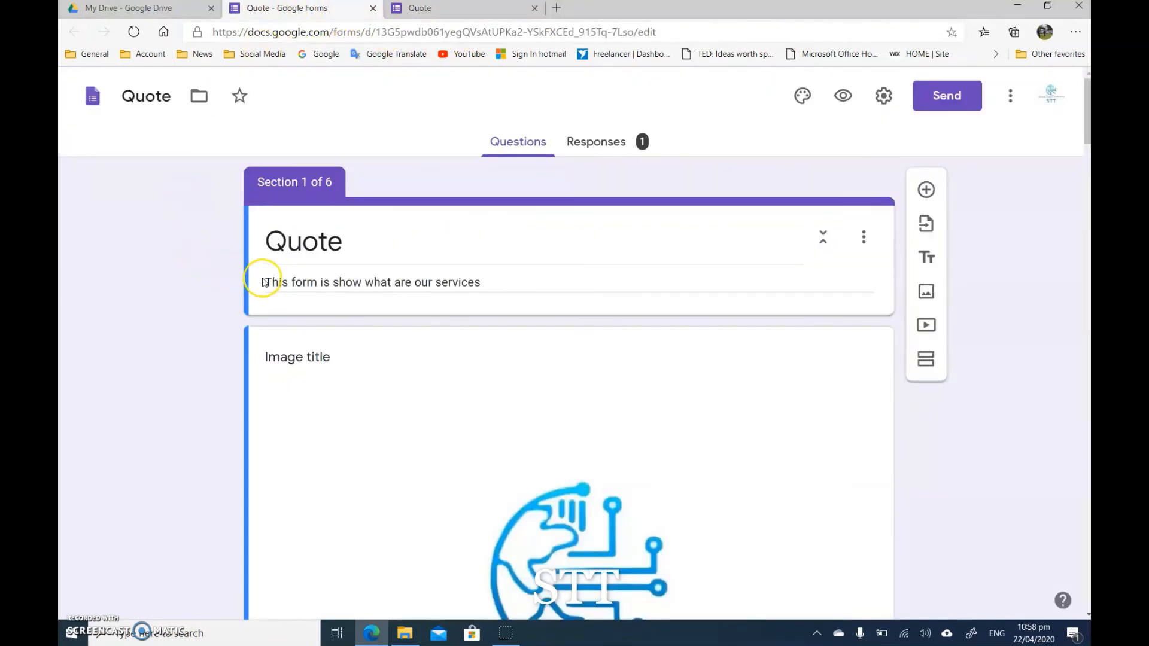
scroll(858, 463, "down", 10)
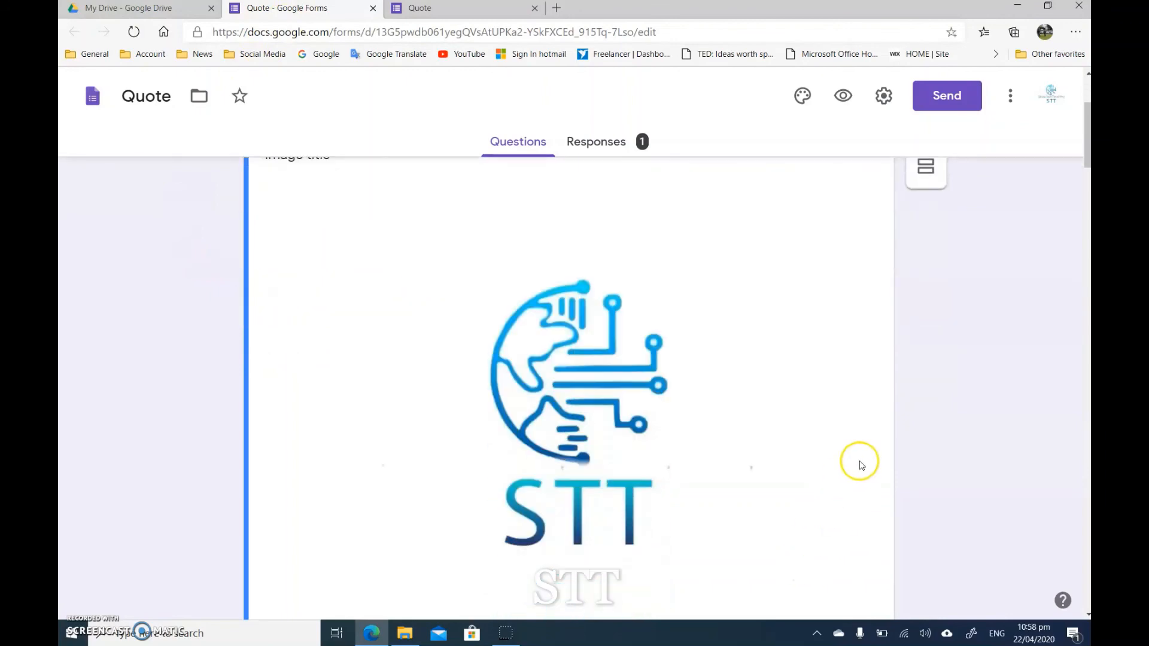
scroll(862, 462, "up", 10)
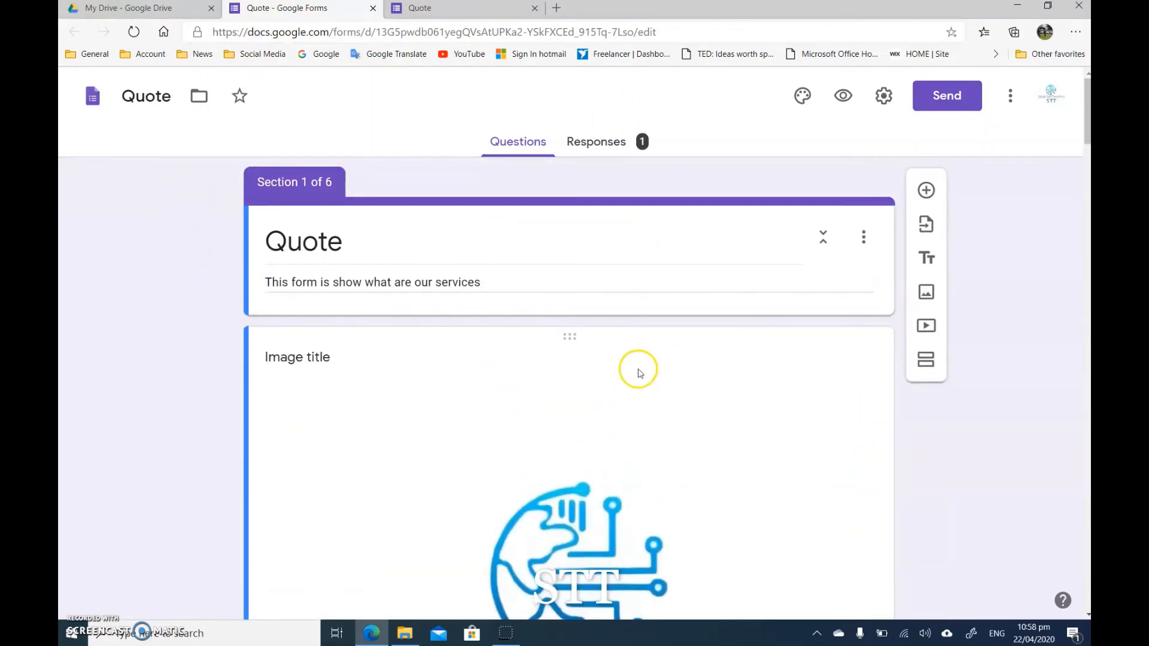
left_click(621, 146)
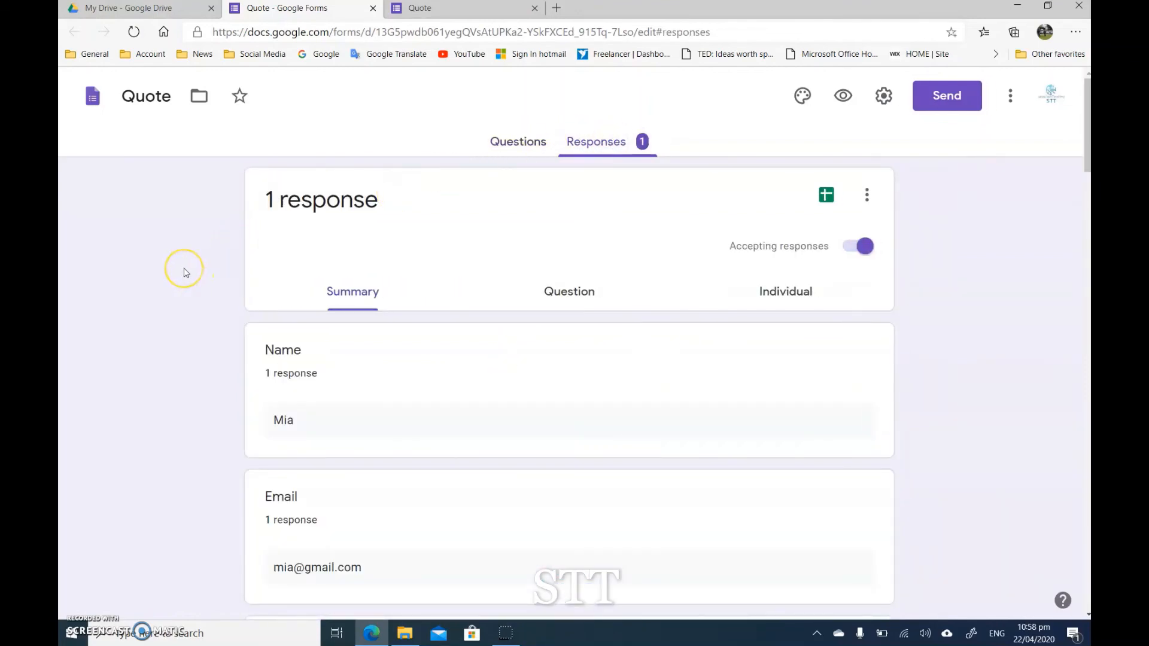
scroll(186, 273, "down", 2)
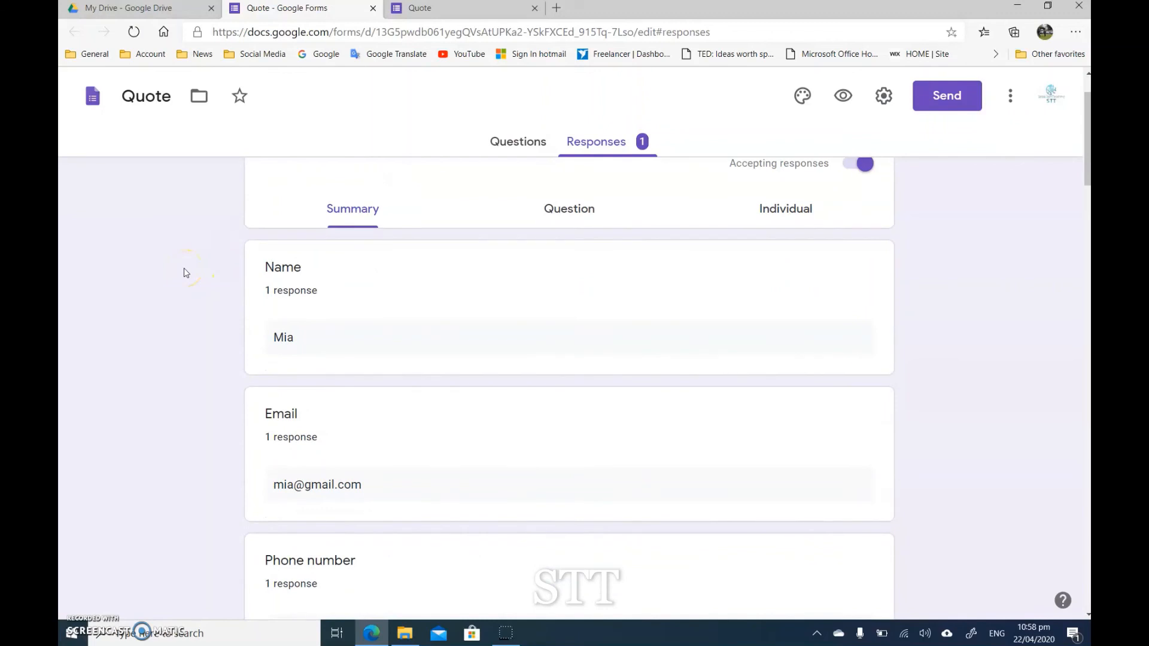
scroll(186, 273, "down", 2)
scroll(290, 275, "down", 2)
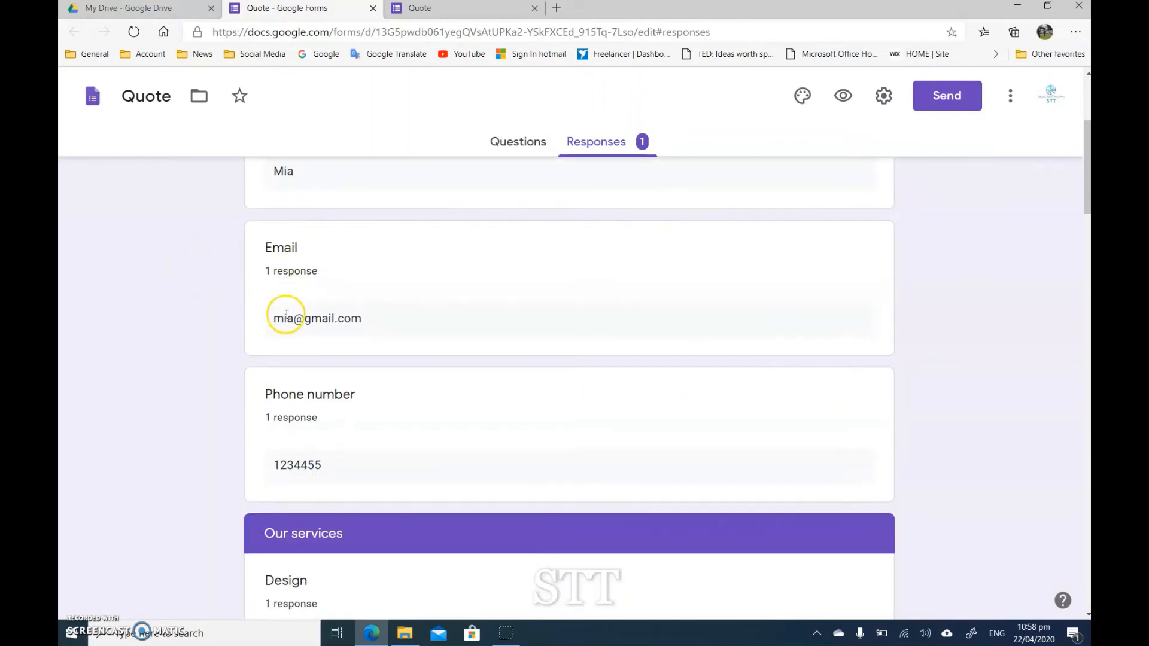
scroll(297, 334, "down", 4)
scroll(312, 297, "down", 2)
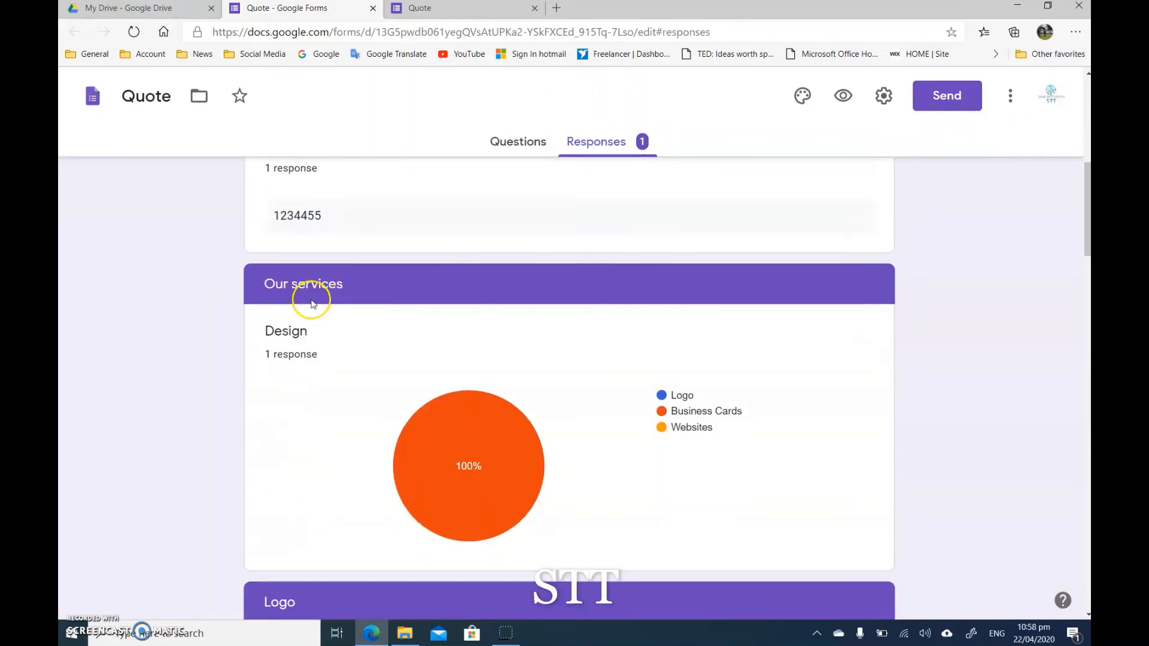
scroll(293, 335, "down", 2)
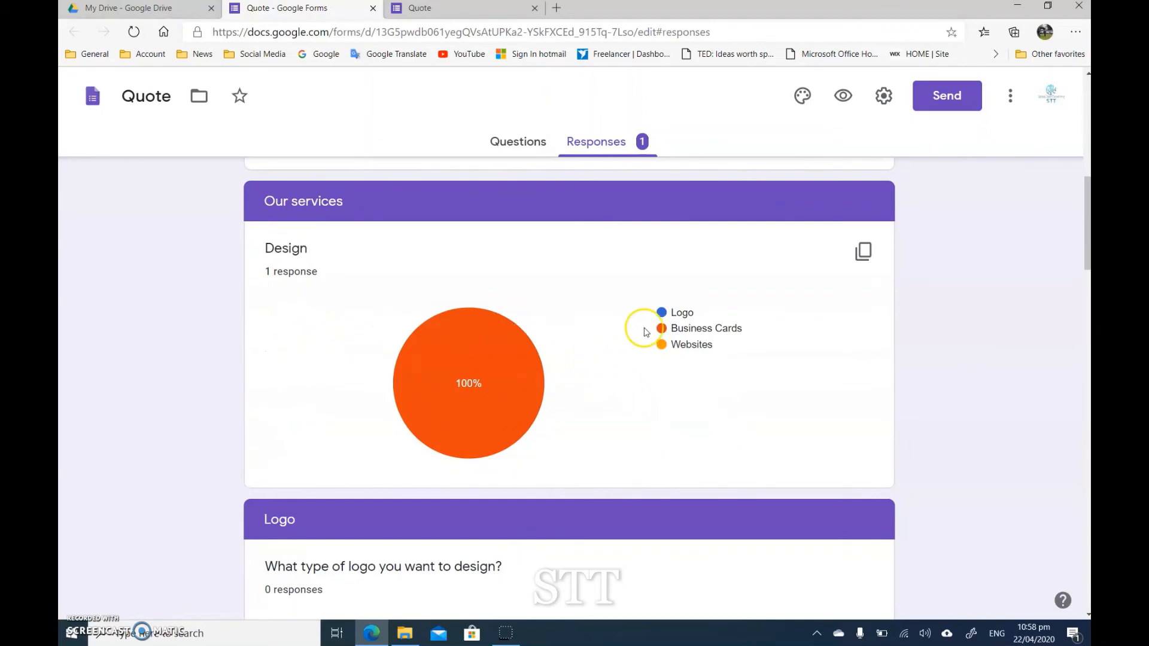
scroll(252, 413, "down", 12)
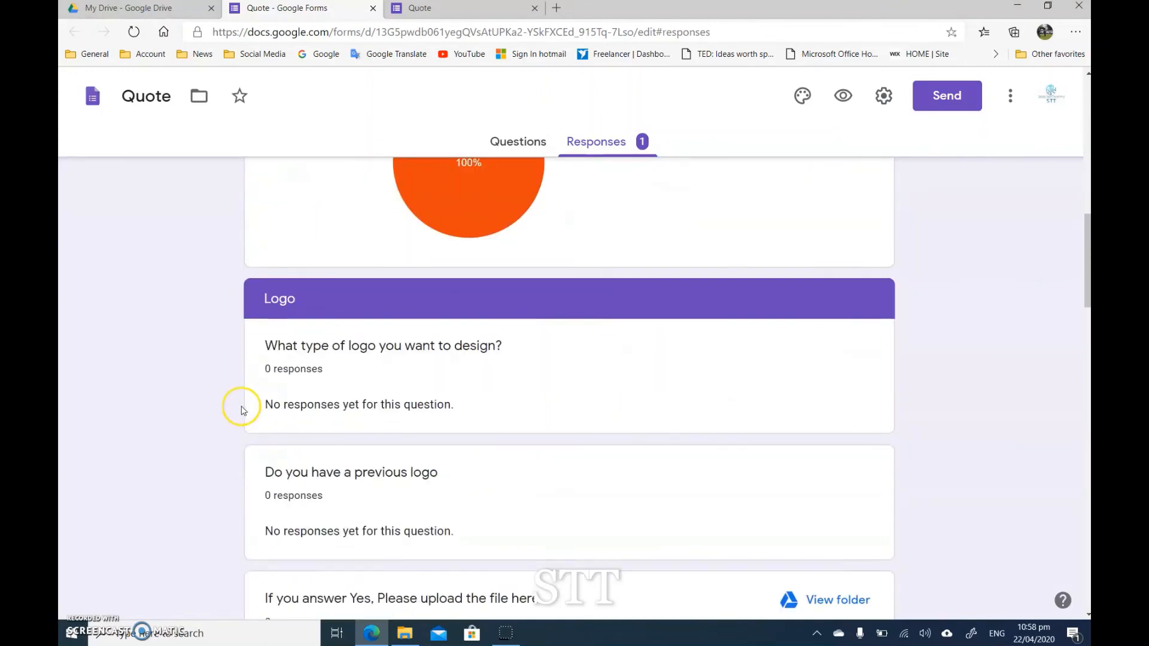
scroll(201, 371, "down", 6)
scroll(201, 373, "down", 15)
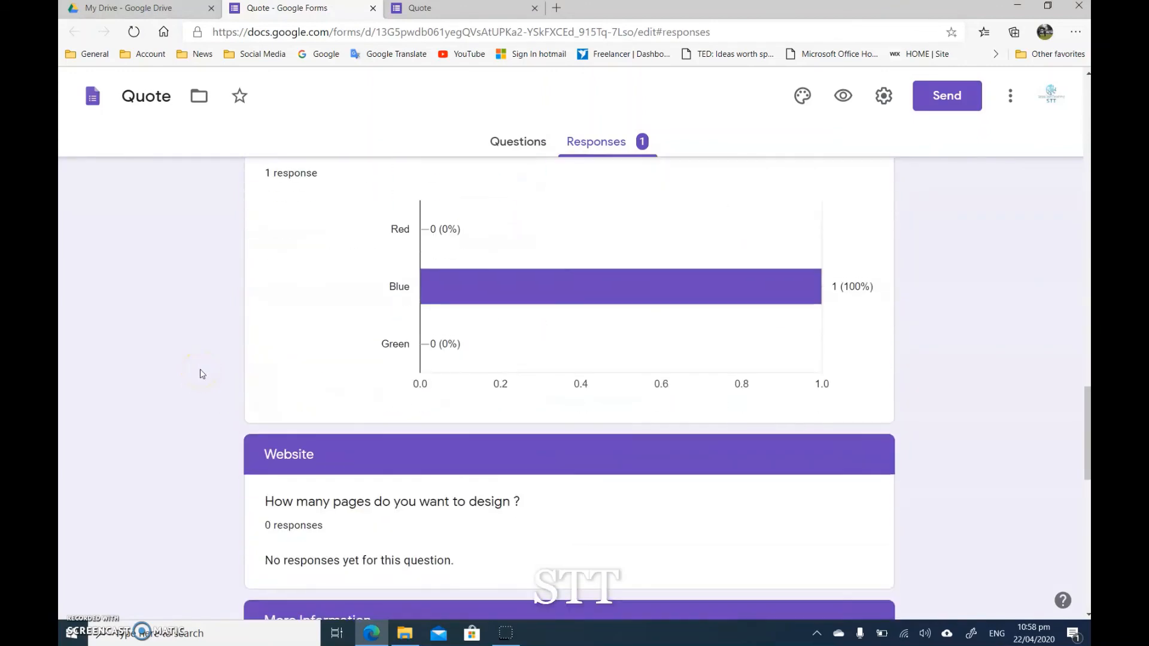
scroll(203, 374, "down", 1)
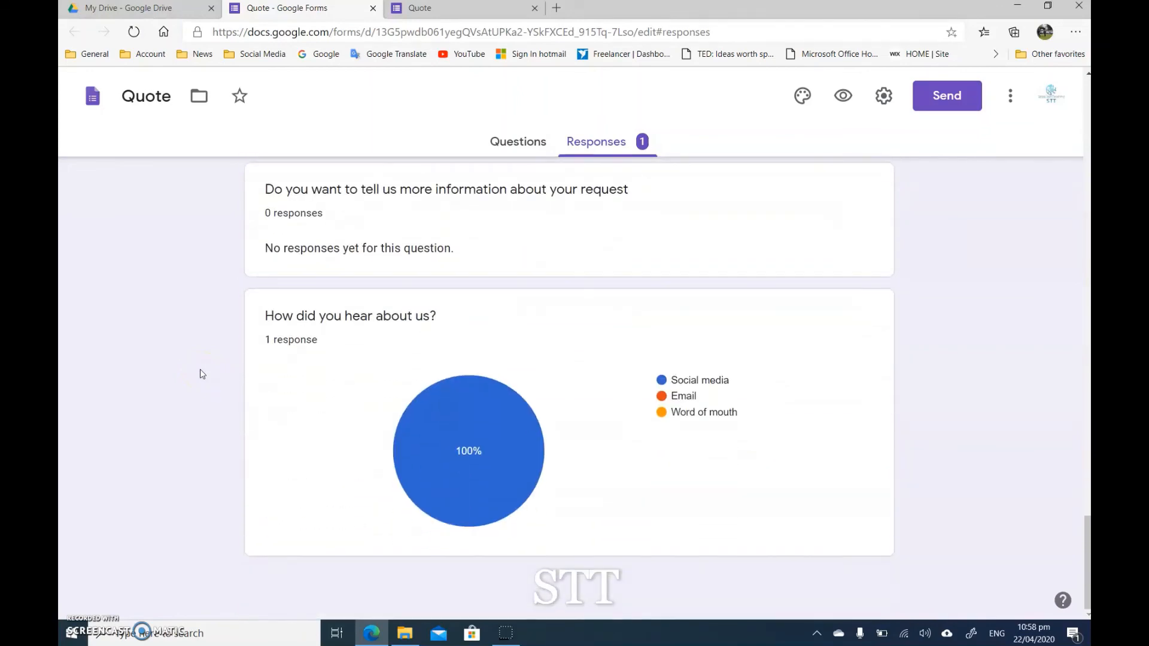
scroll(201, 459, "up", 20)
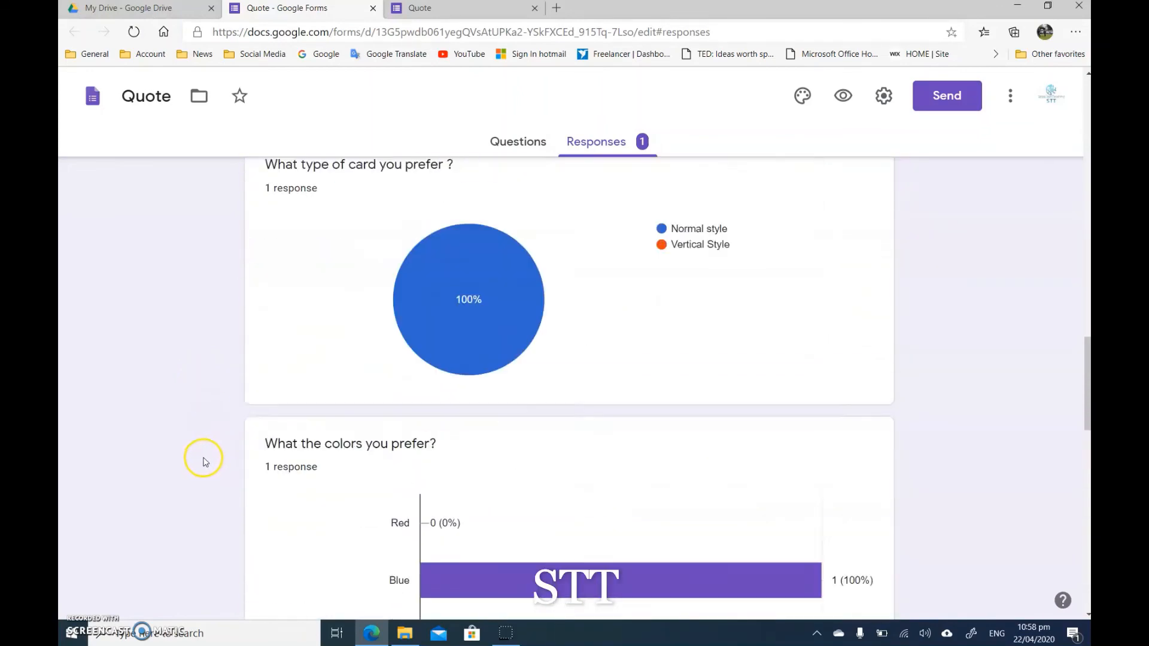
scroll(211, 457, "up", 10)
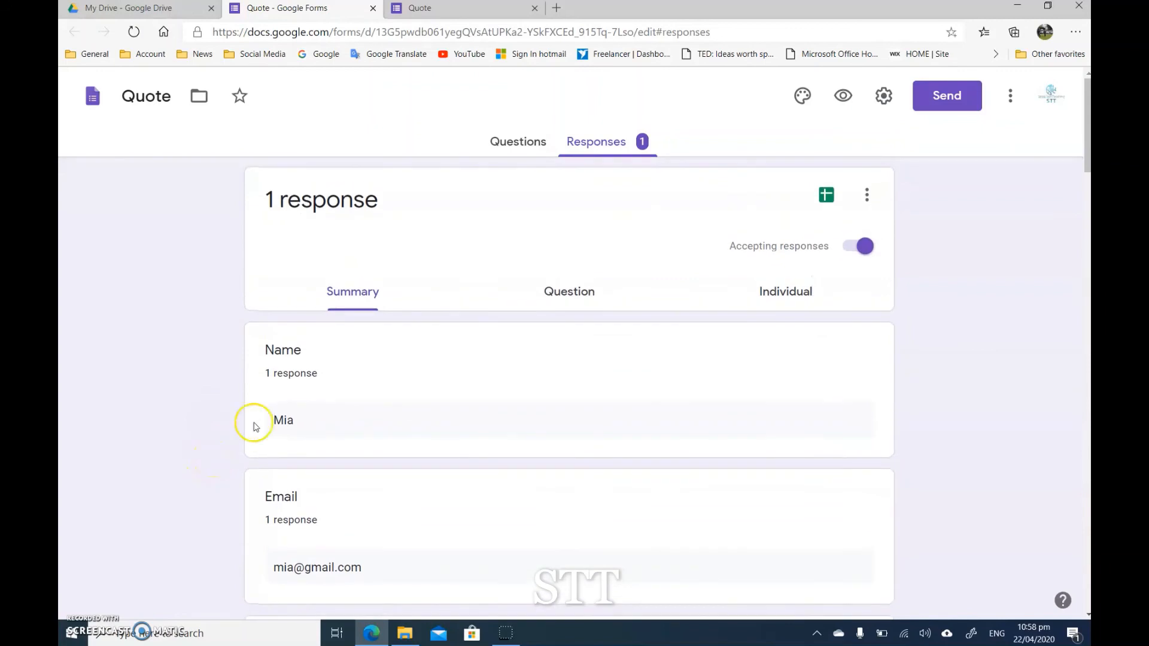
Step: Go back to the form's questions, review its Presentation and General settings, and save them without changes
left_click(536, 143)
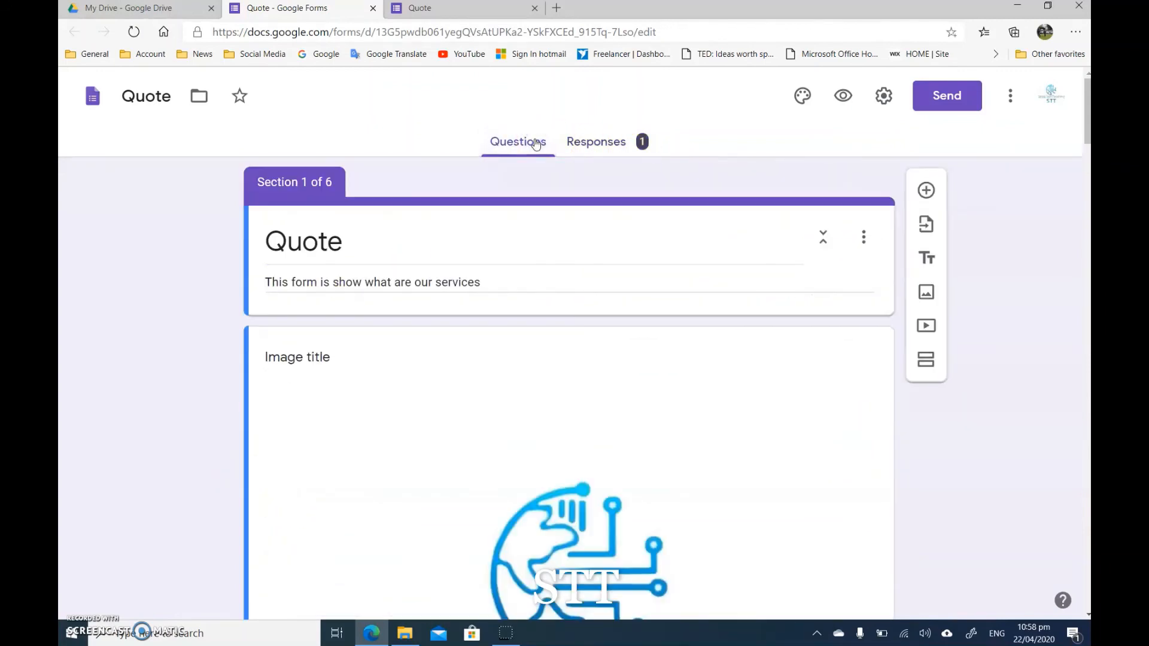
left_click(885, 103)
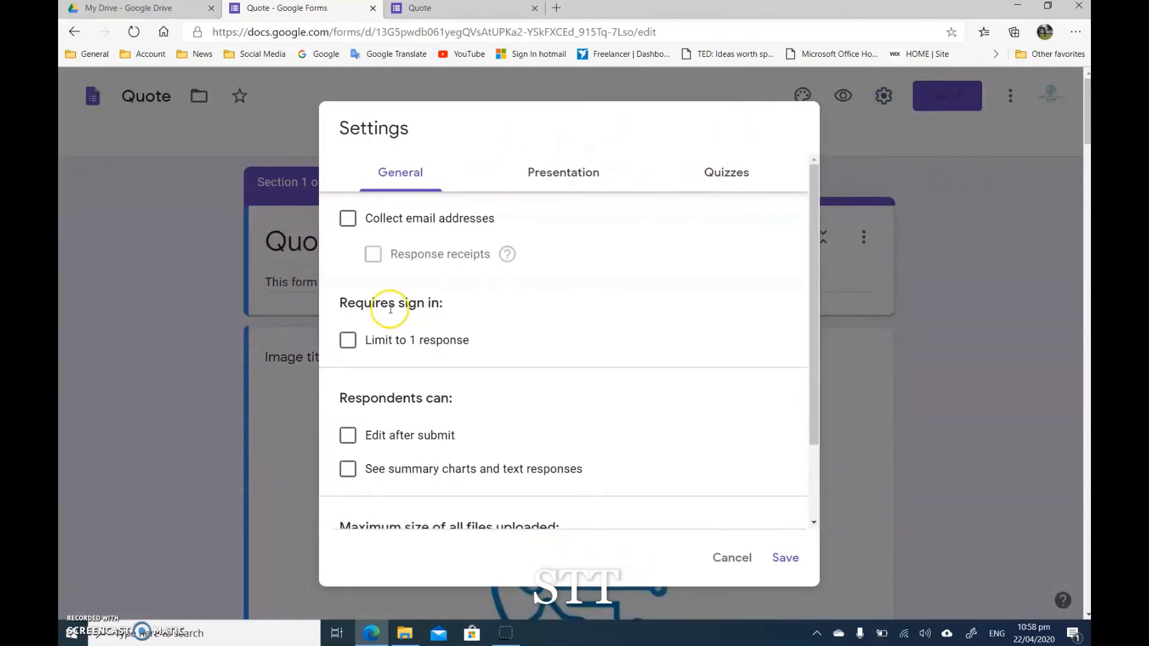
left_click(525, 174)
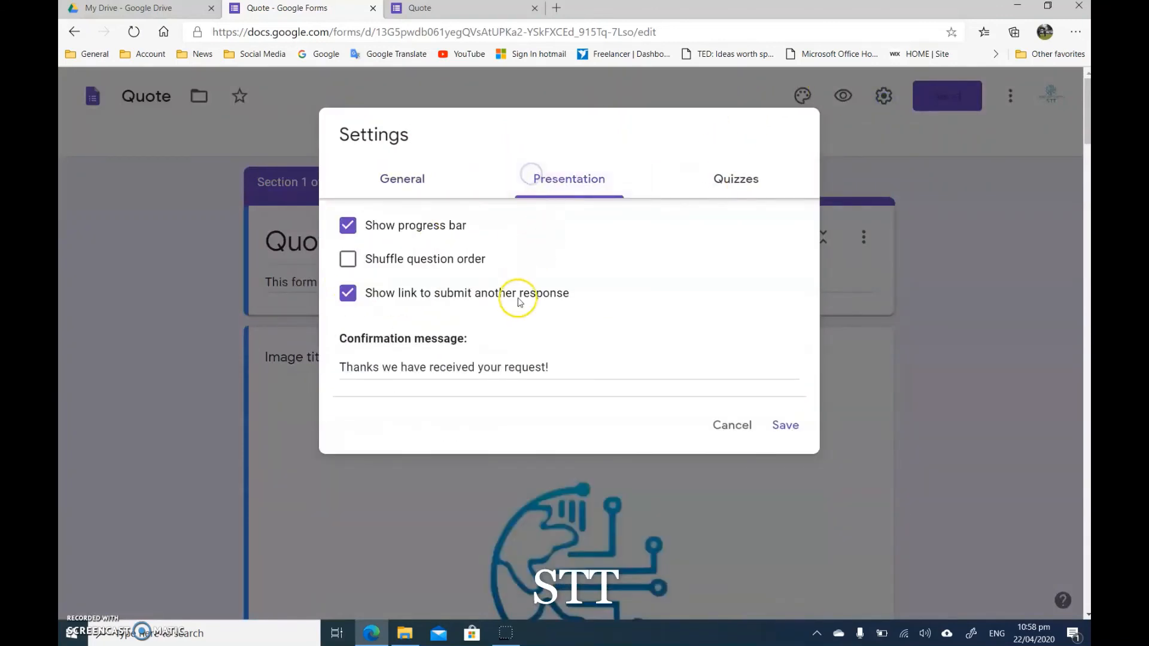
scroll(443, 357, "down", 2)
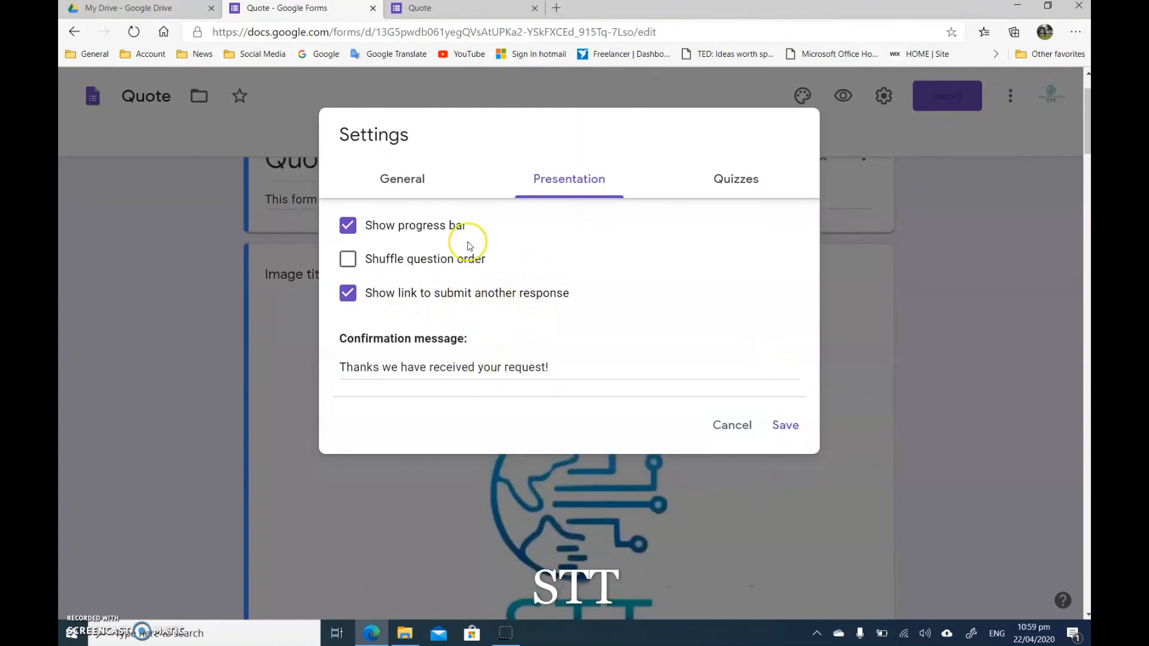
left_click(419, 179)
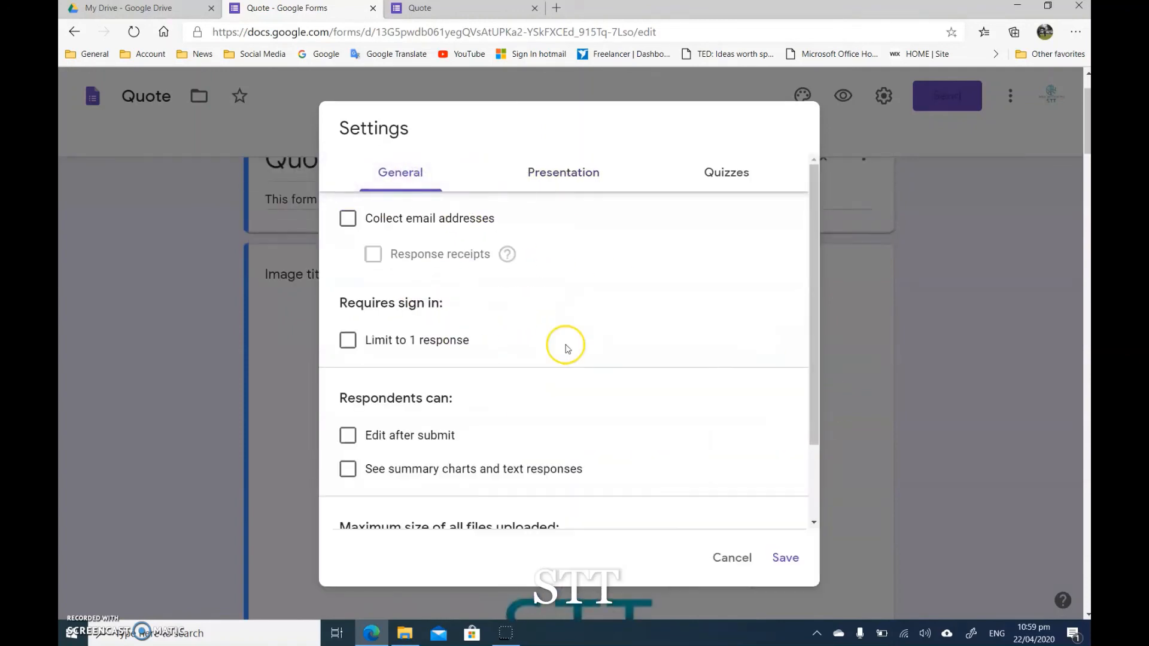
left_click(791, 561)
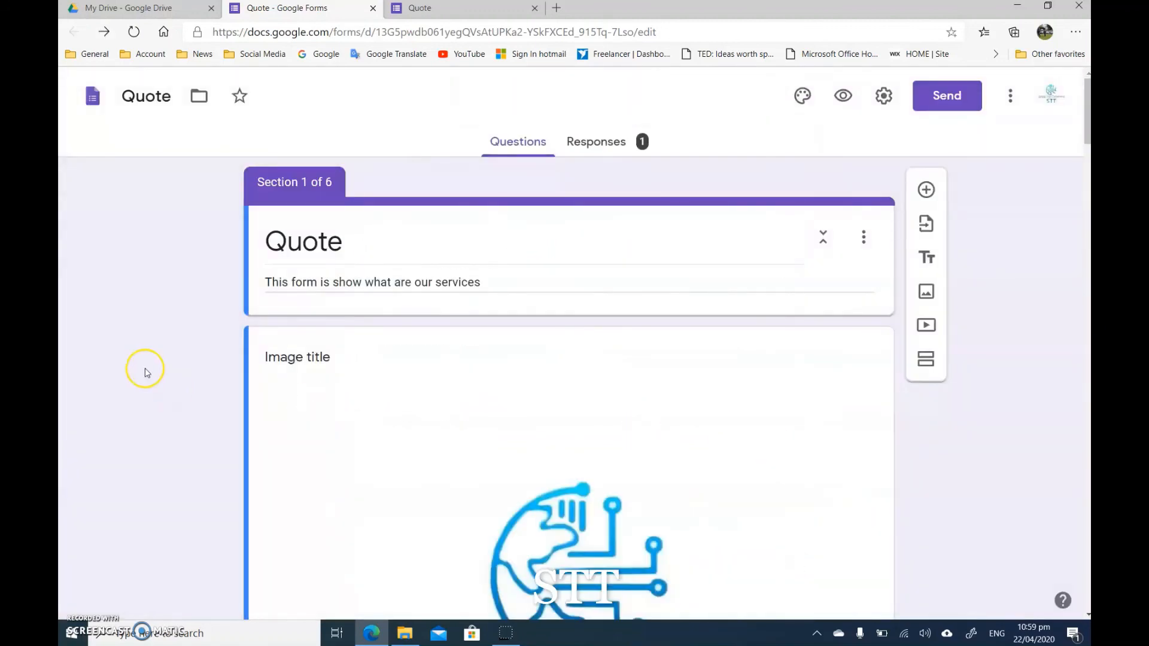
Step: Copy a shortened sharing link for the Quote form and close the sending options
scroll(180, 426, "down", 6)
scroll(180, 424, "up", 6)
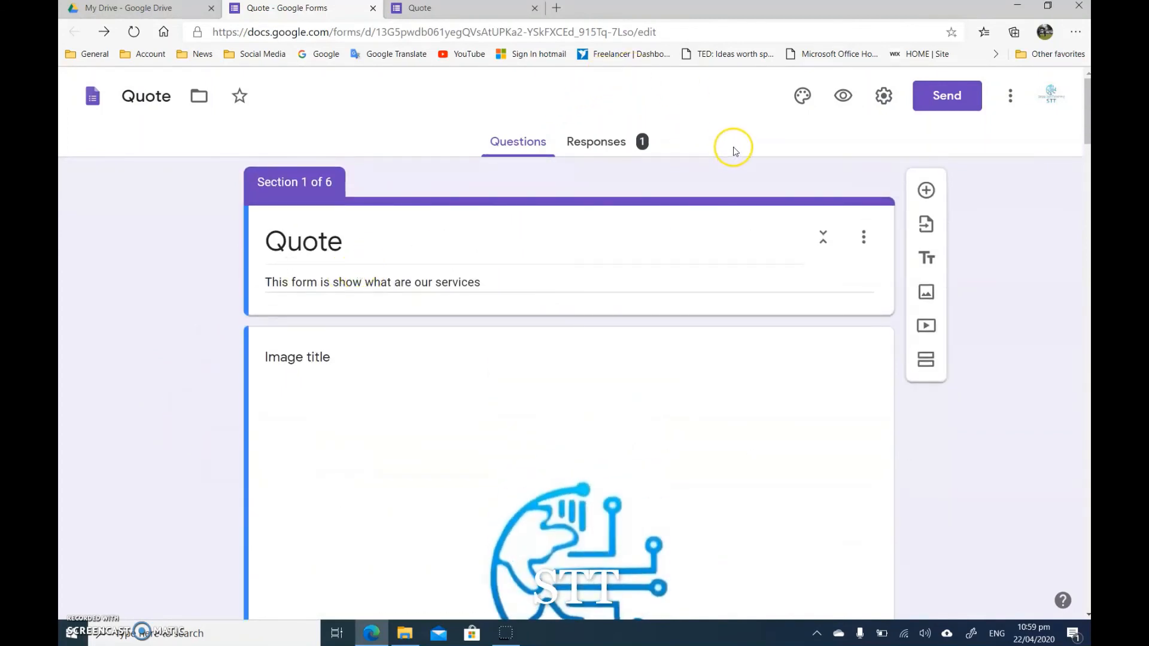
left_click(947, 96)
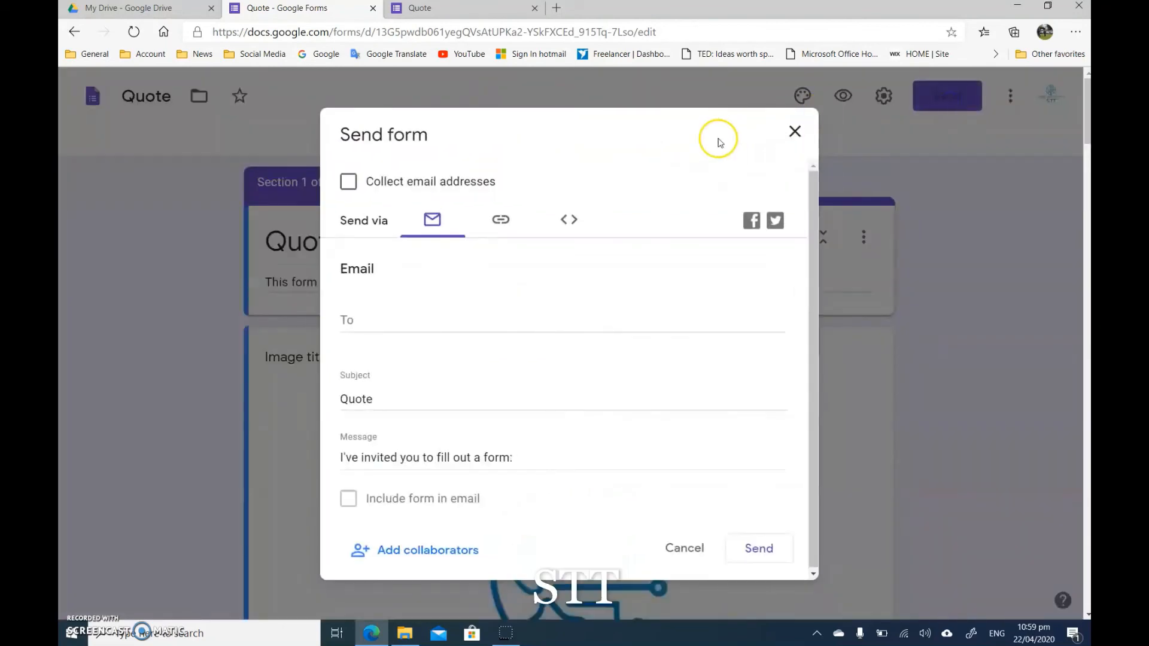
left_click(499, 224)
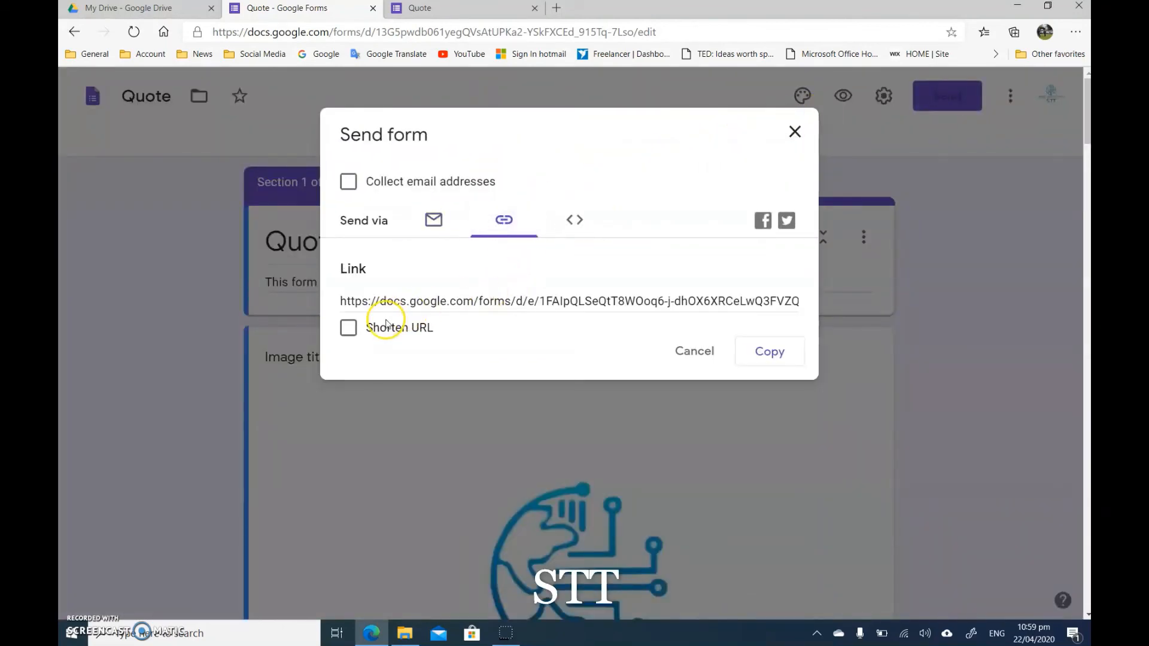
left_click(386, 328)
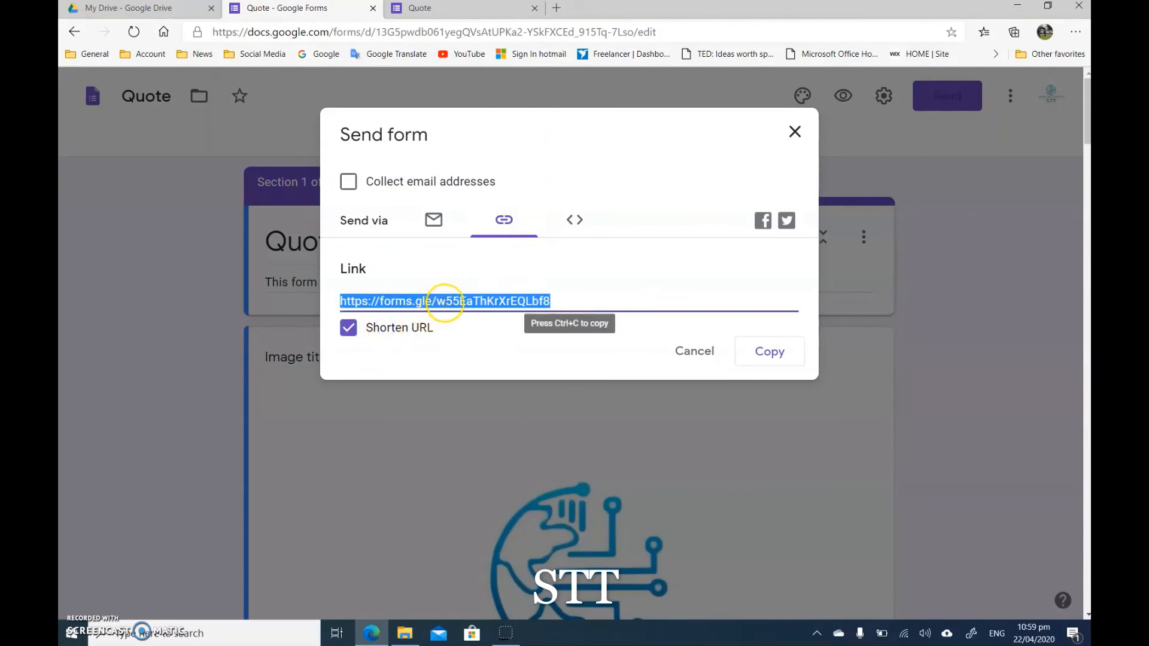
left_click(773, 353)
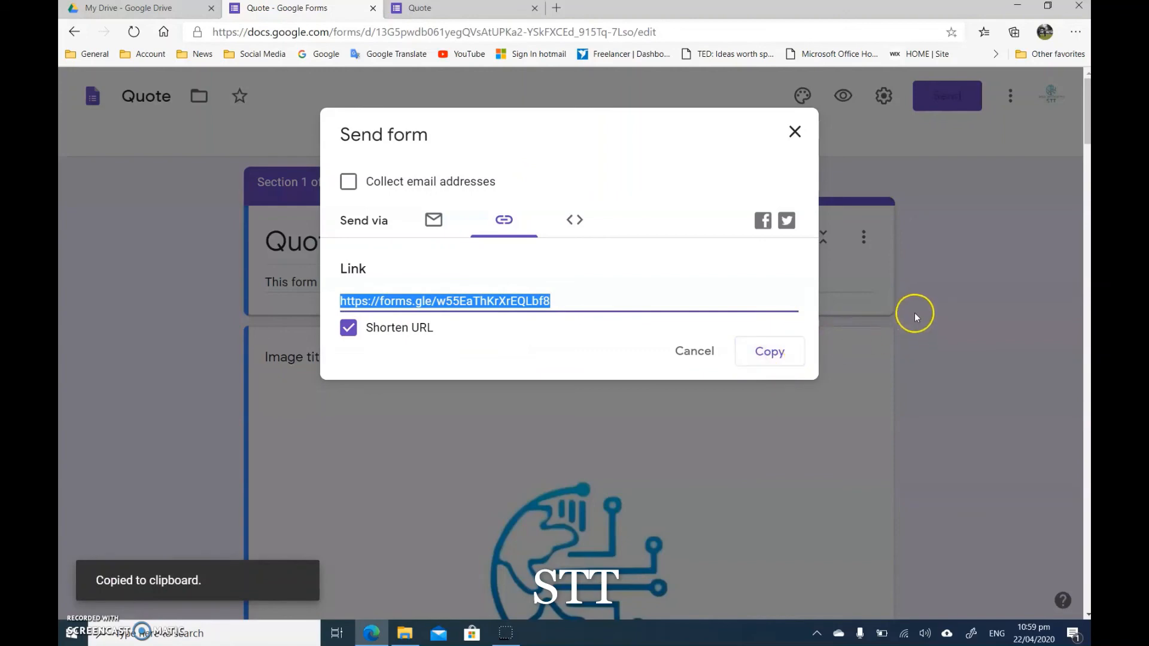
left_click(795, 132)
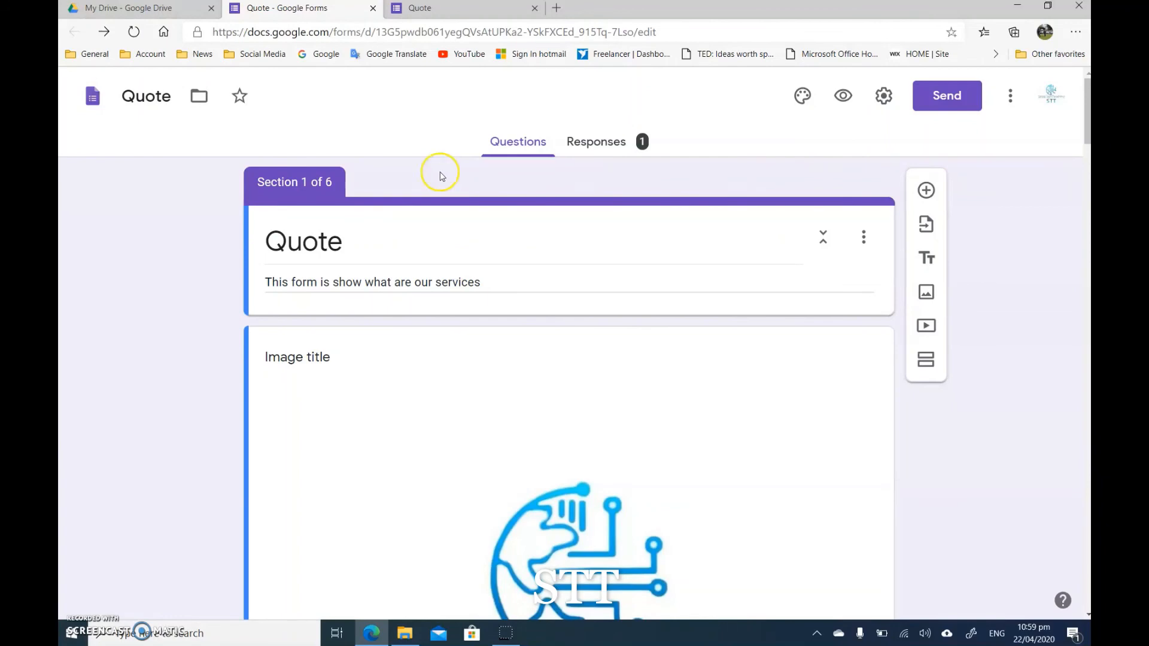
Step: Examine the form editor's web address and review the form's questions from the opening section through the Logo section
scroll(153, 326, "down", 3)
scroll(154, 323, "up", 3)
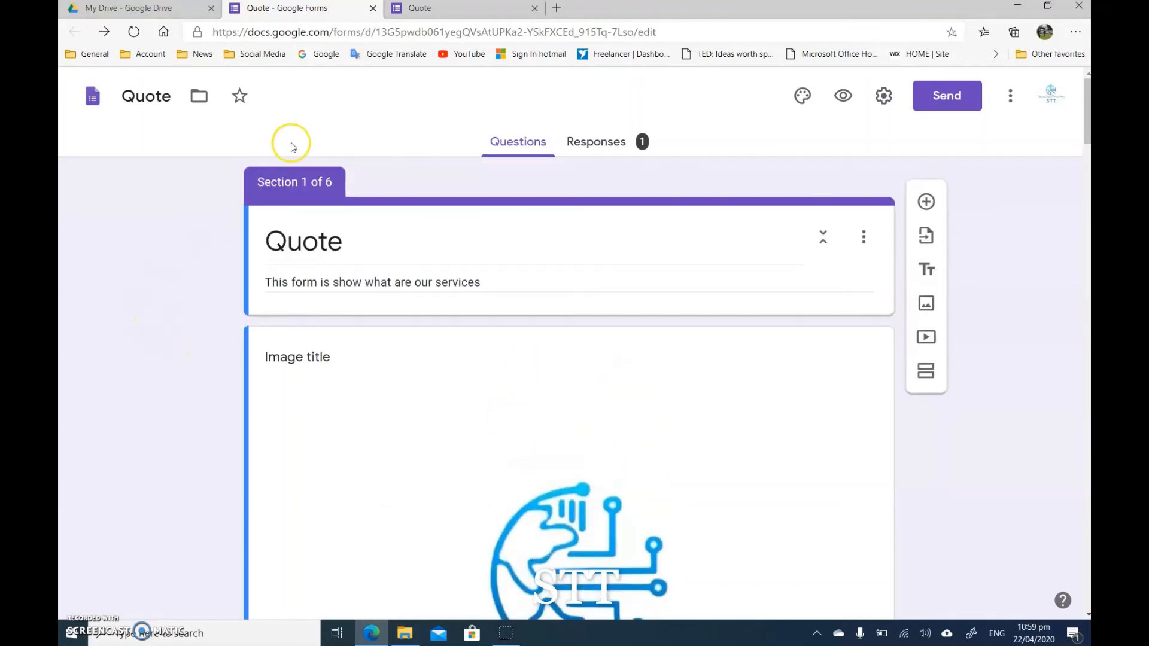
left_click(414, 33)
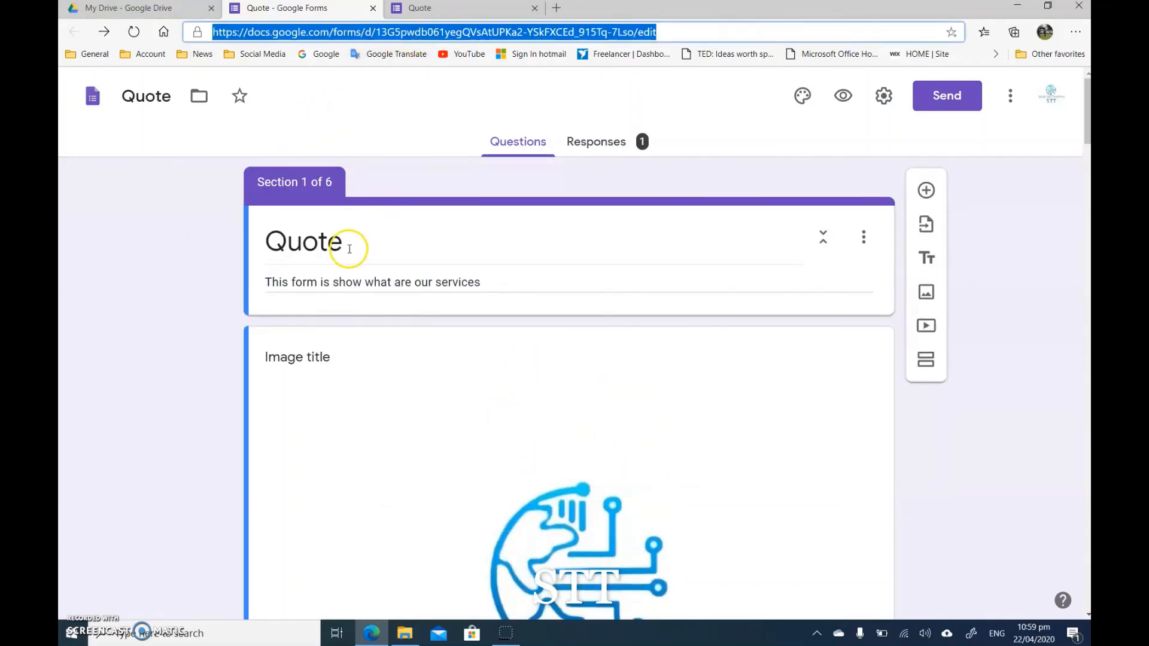
scroll(349, 249, "down", 5)
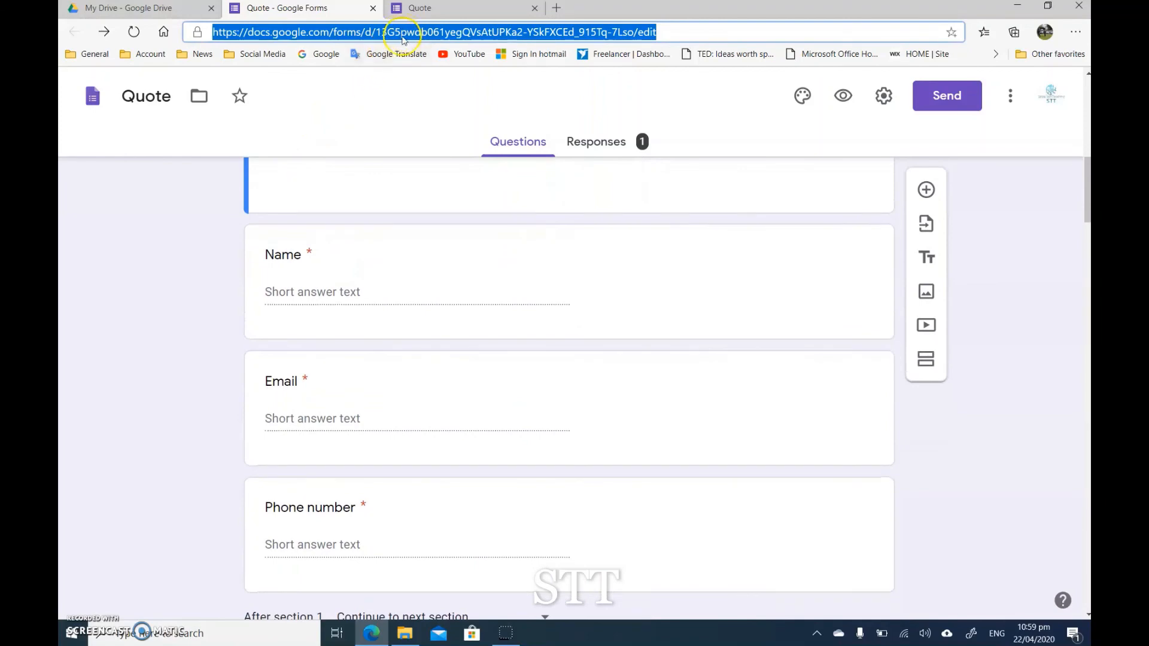
scroll(351, 244, "up", 3)
scroll(359, 231, "down", 15)
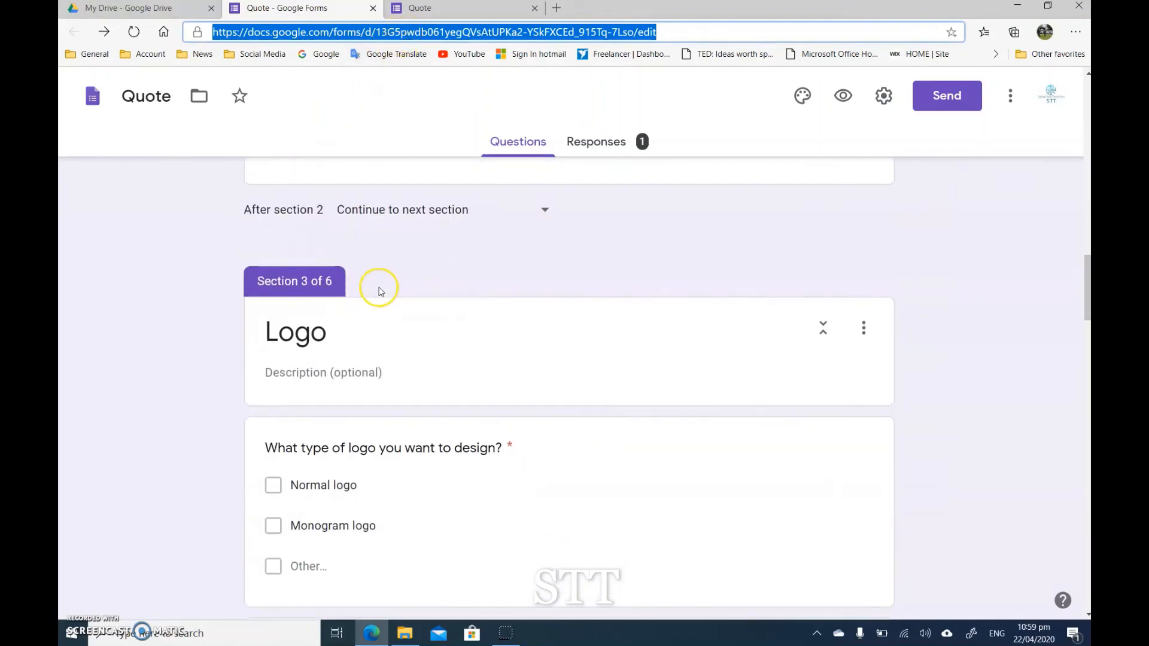
scroll(358, 332, "up", 15)
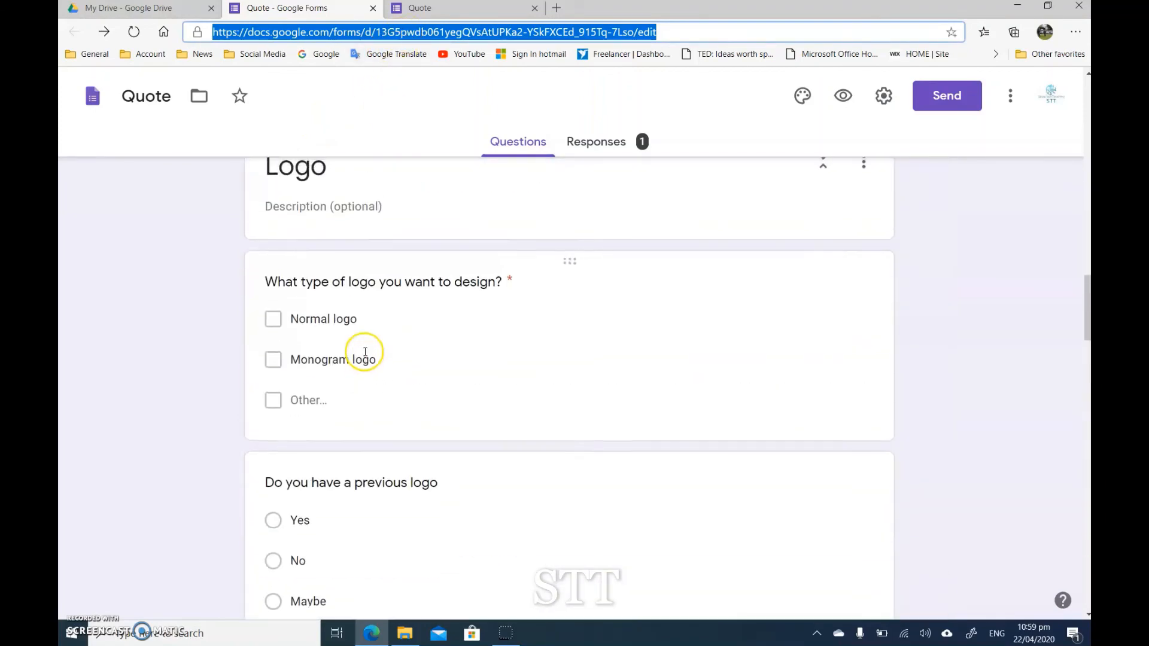
scroll(353, 341, "up", 3)
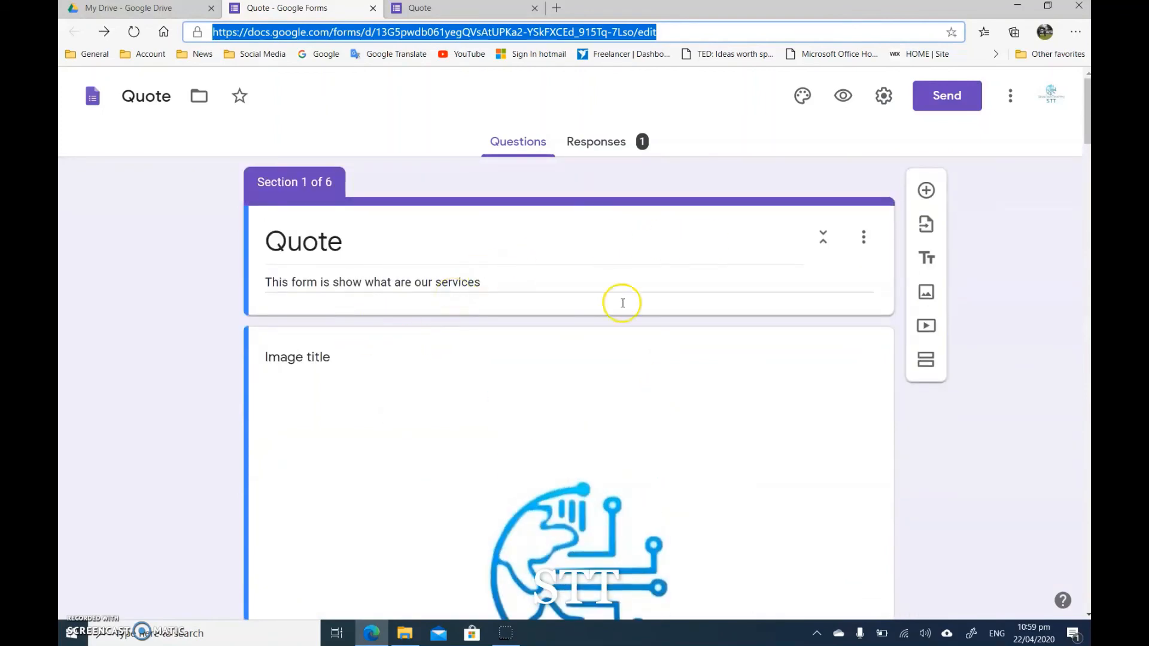
Step: Preview the Quote form, review its first page and web address against the editor's, and return to the editor
left_click(839, 97)
left_click(839, 97)
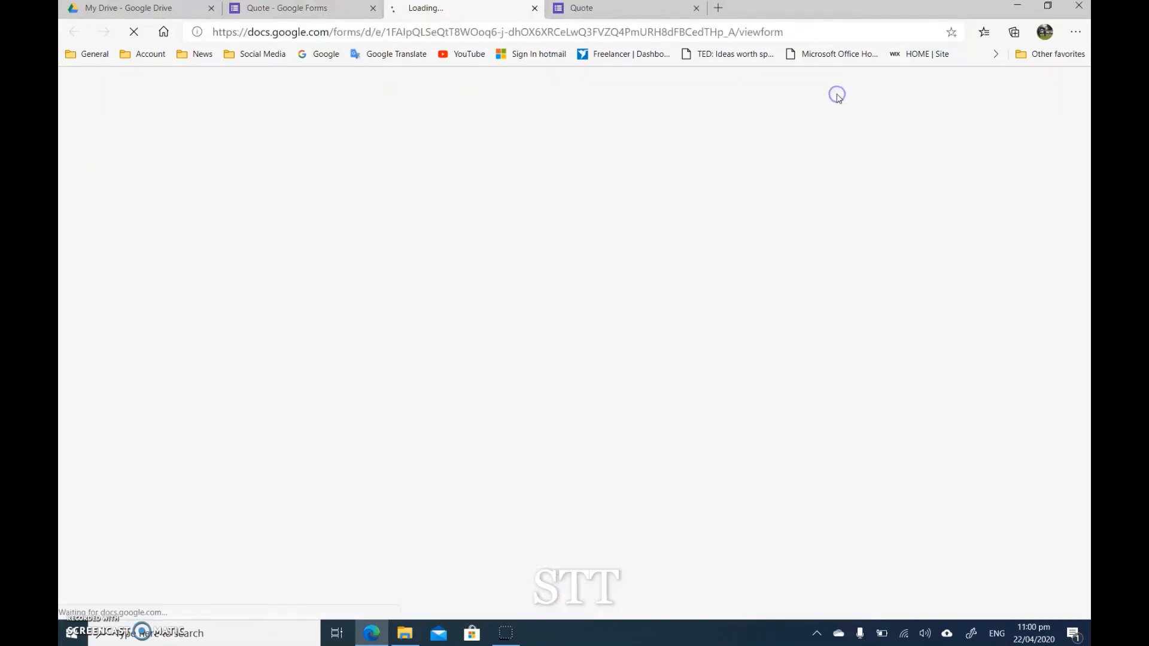
scroll(568, 262, "down", 1)
scroll(567, 262, "down", 10)
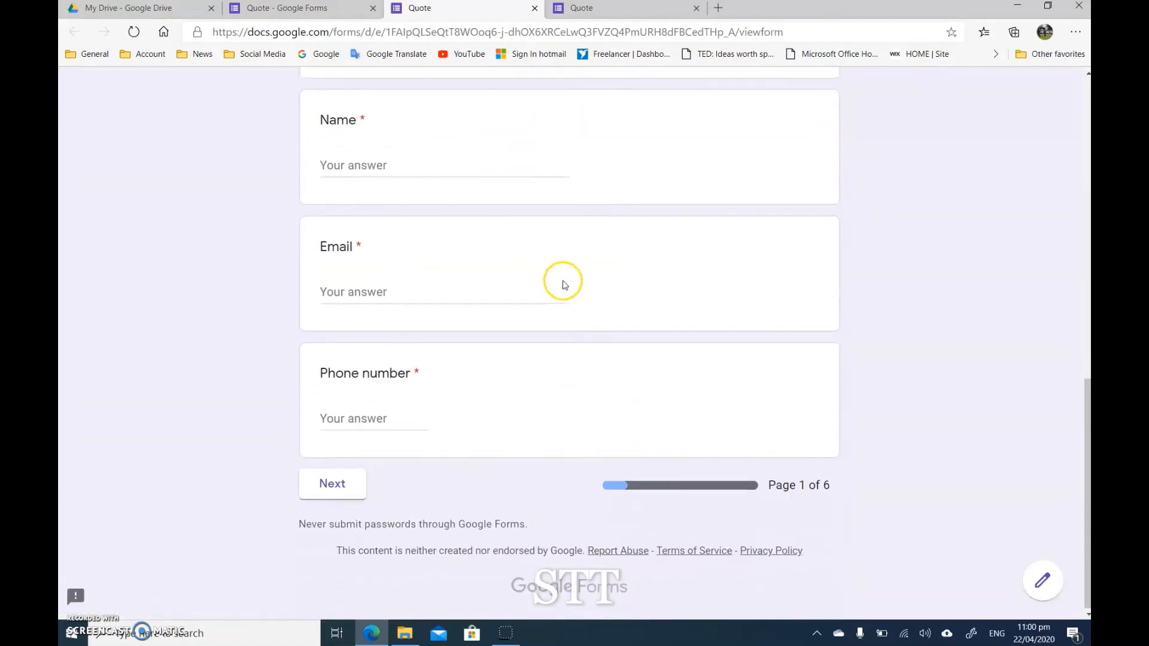
scroll(563, 280, "up", 12)
left_click(299, 9)
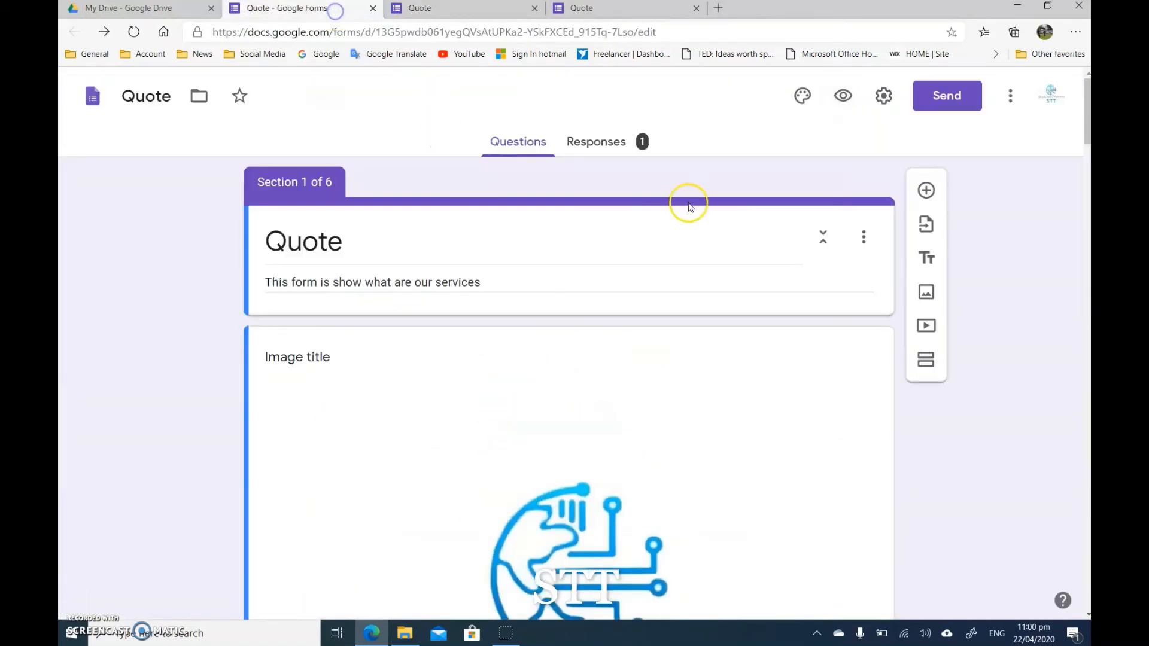
left_click(449, 9)
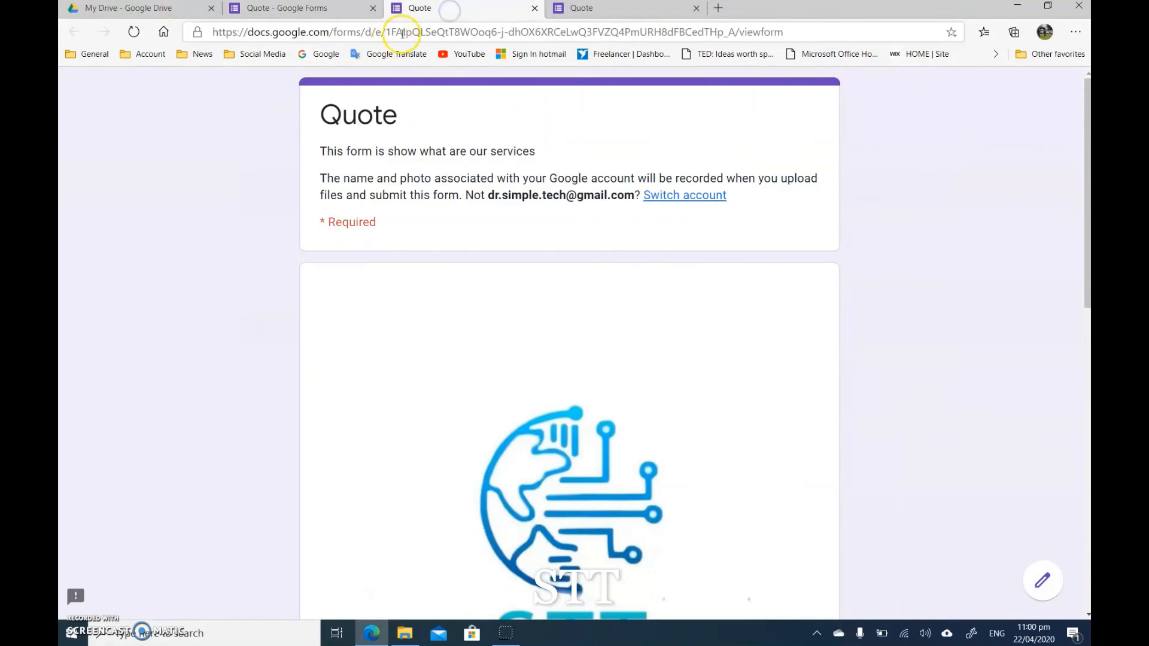
left_click(347, 8)
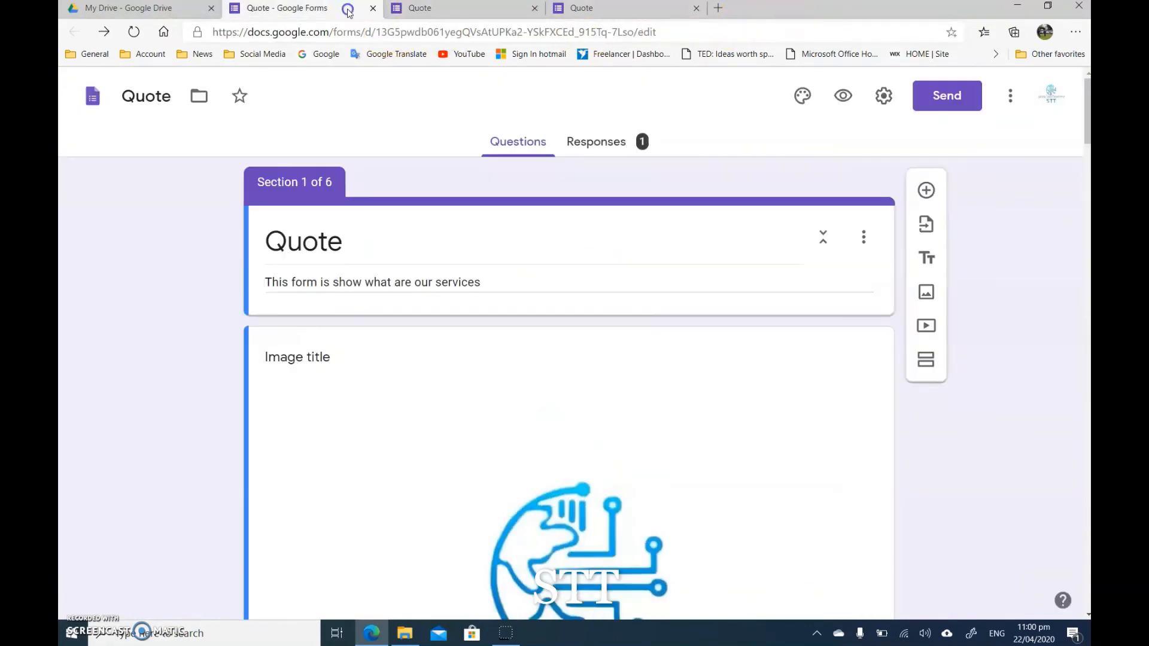
Step: Display the form's sharing link in shortened form and close the sending options without copying it
left_click(940, 111)
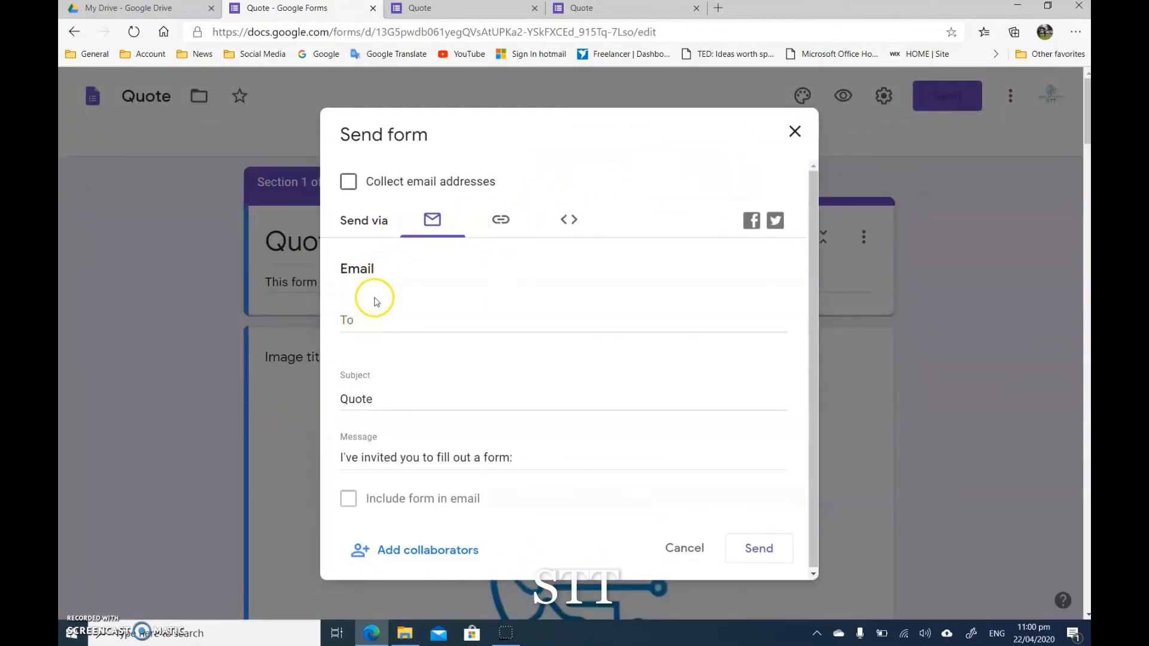
left_click(503, 222)
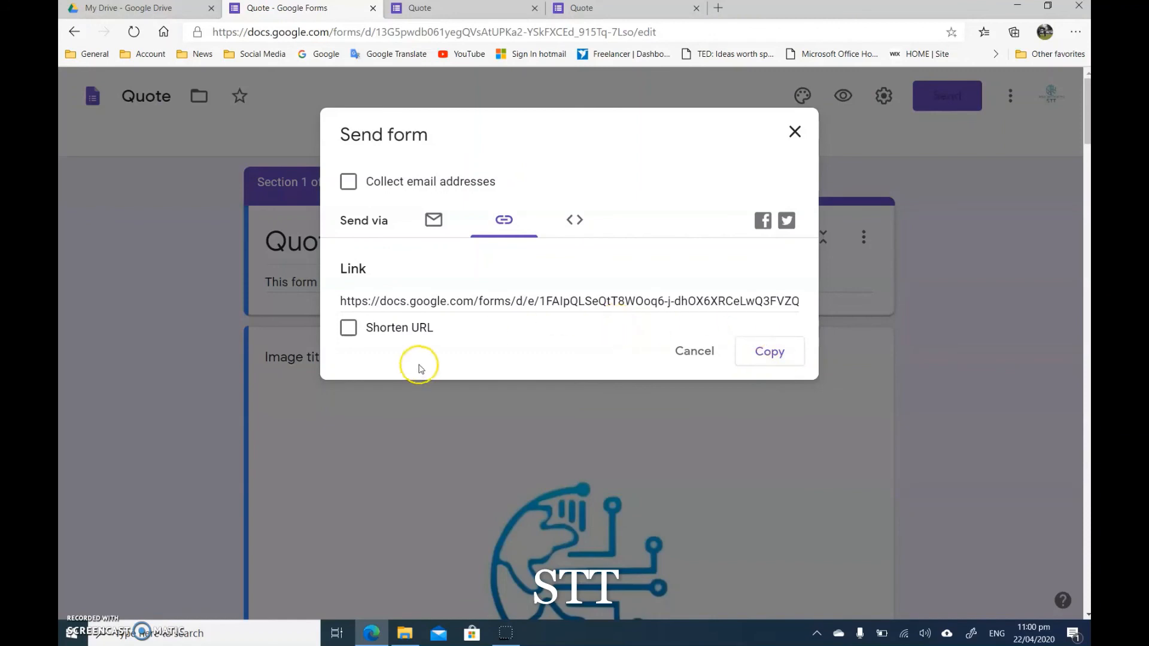
left_click(360, 334)
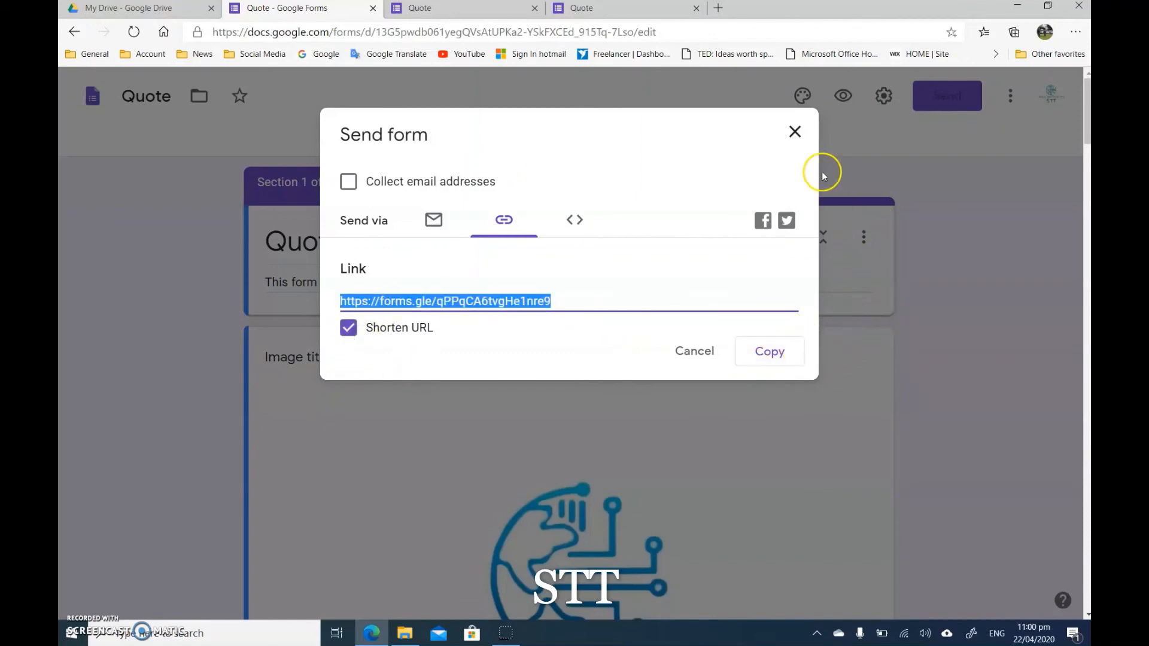
left_click(794, 132)
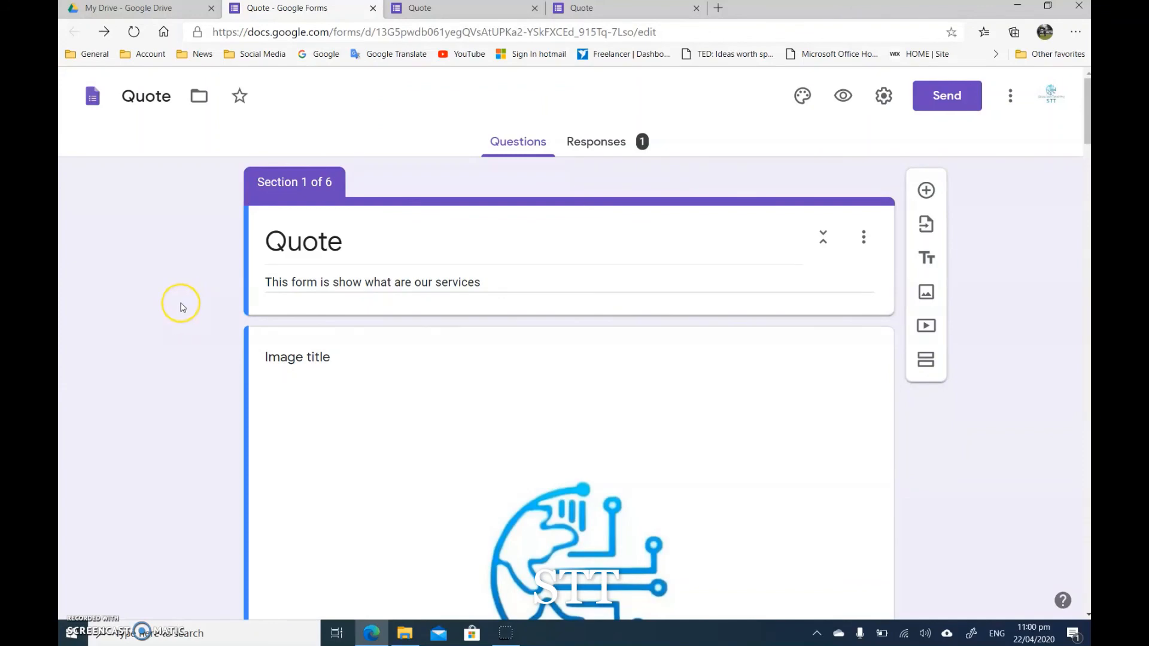
scroll(183, 307, "down", 12)
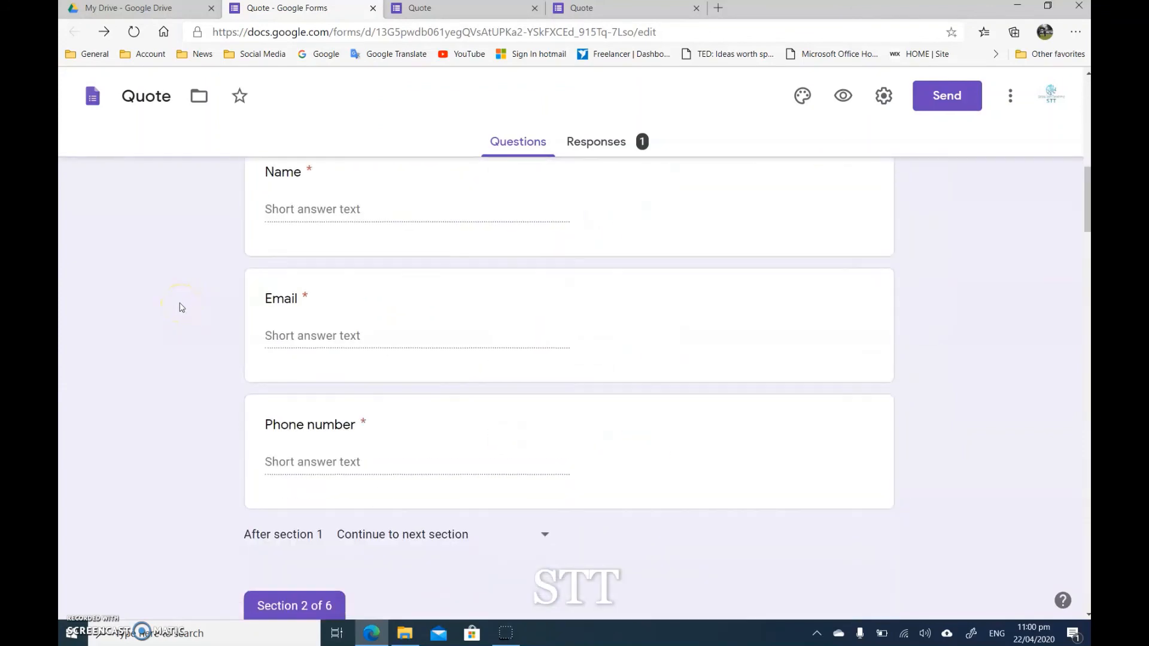
scroll(171, 386, "down", 20)
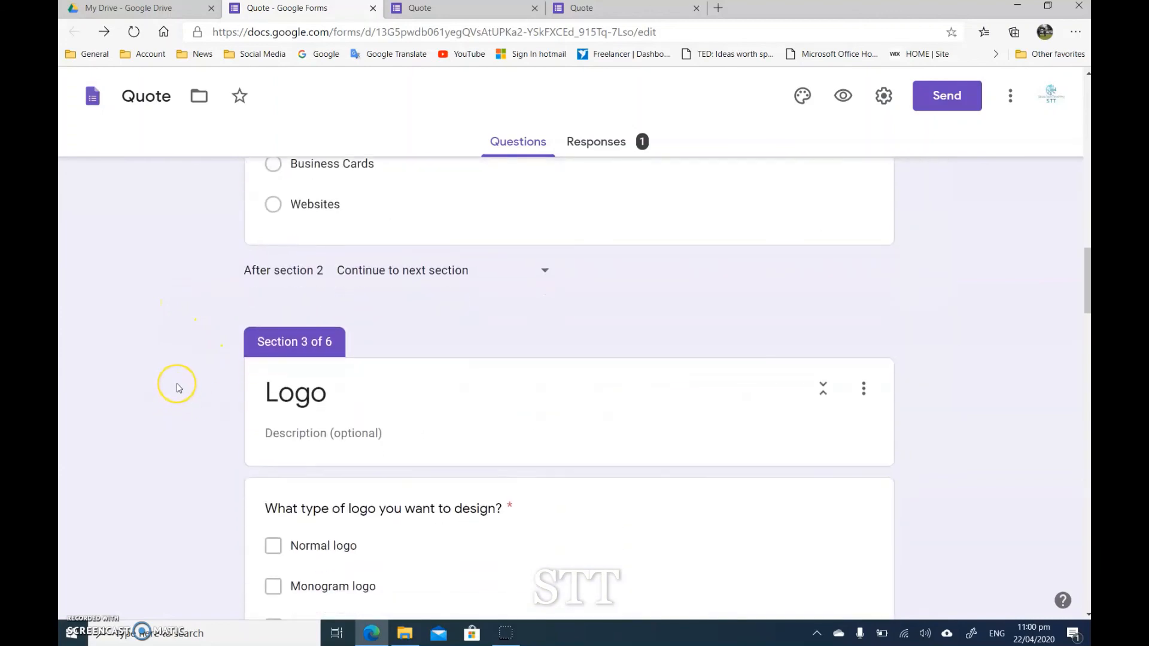
scroll(177, 387, "down", 10)
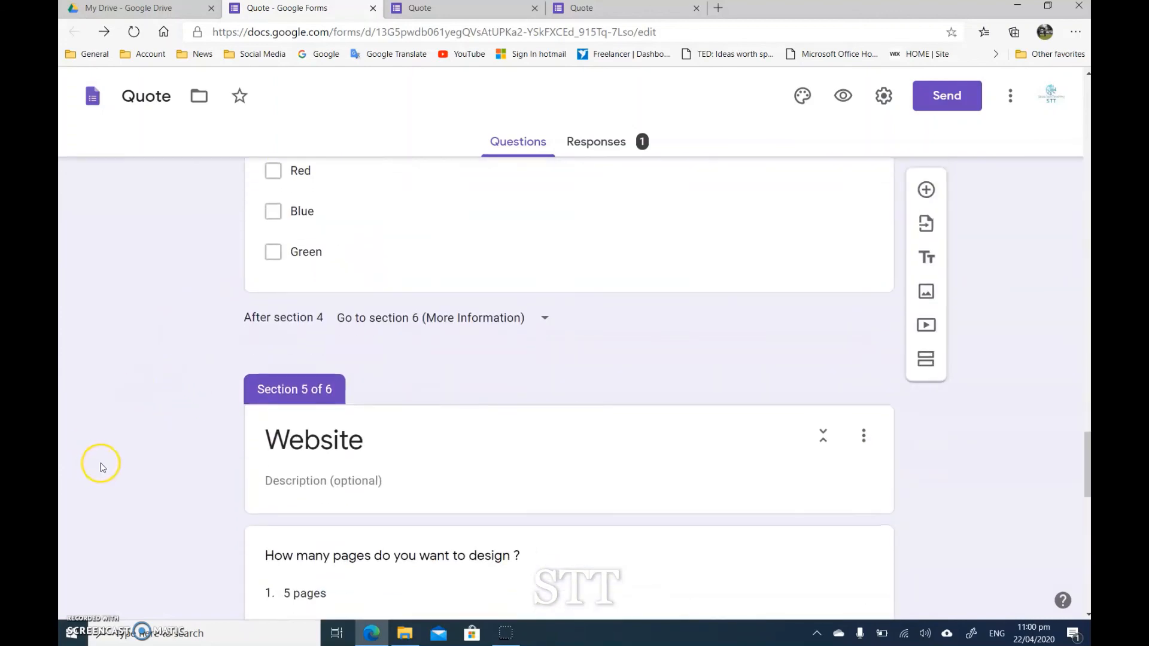